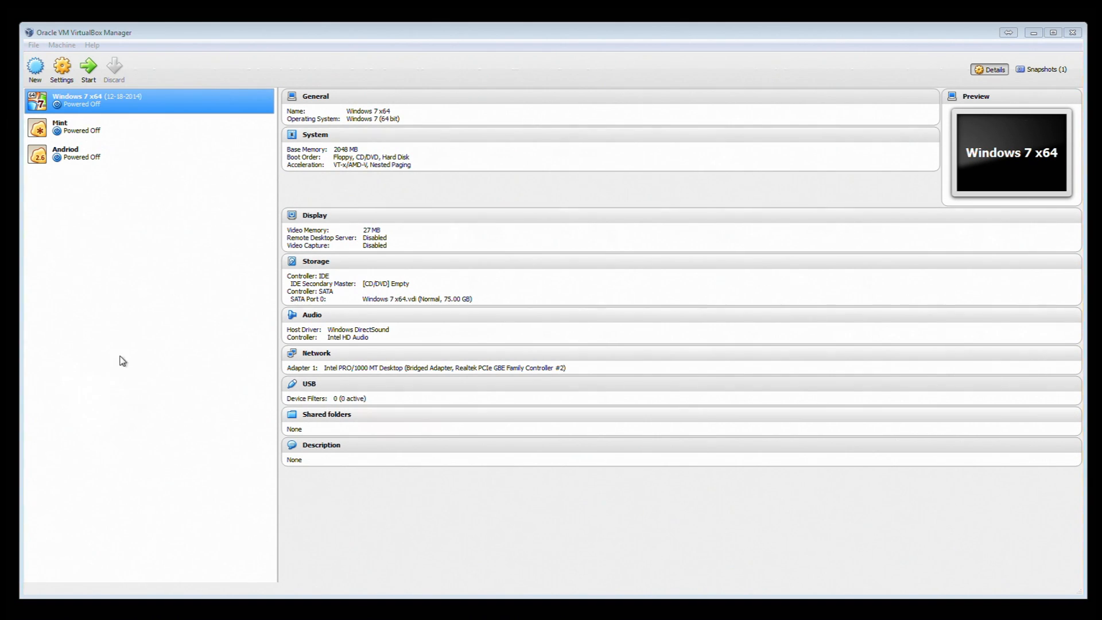
Start a new virtual machine named Windows 10 with version Other Windows (64-bit) and 4048 MB of memory.
{"action": "left_click", "coordinate": [143, 288]}
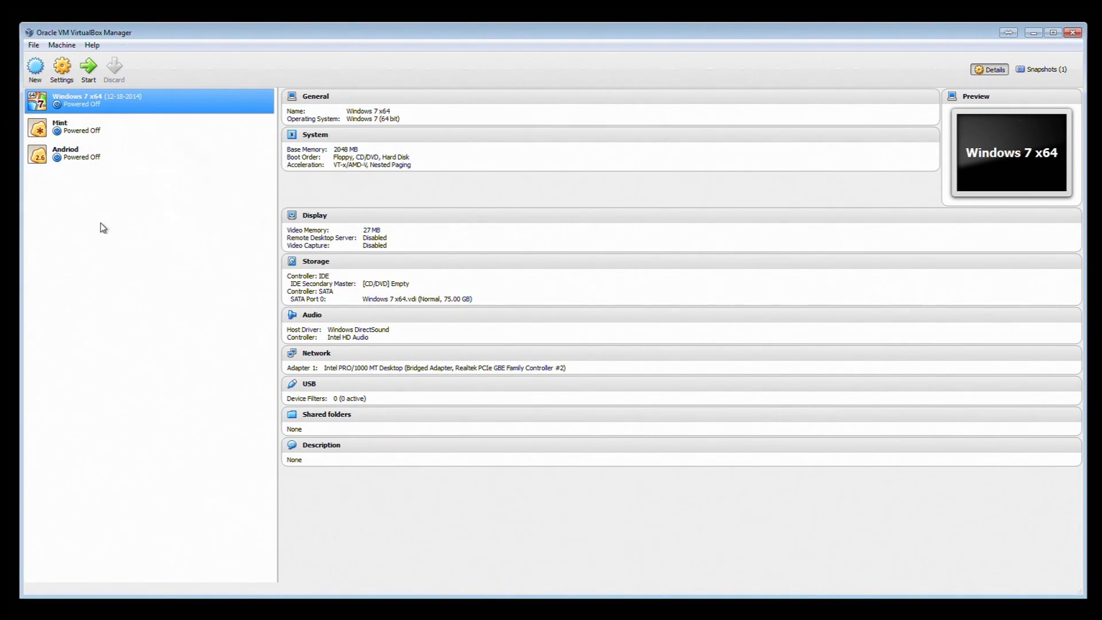
{"action": "left_click", "coordinate": [35, 68]}
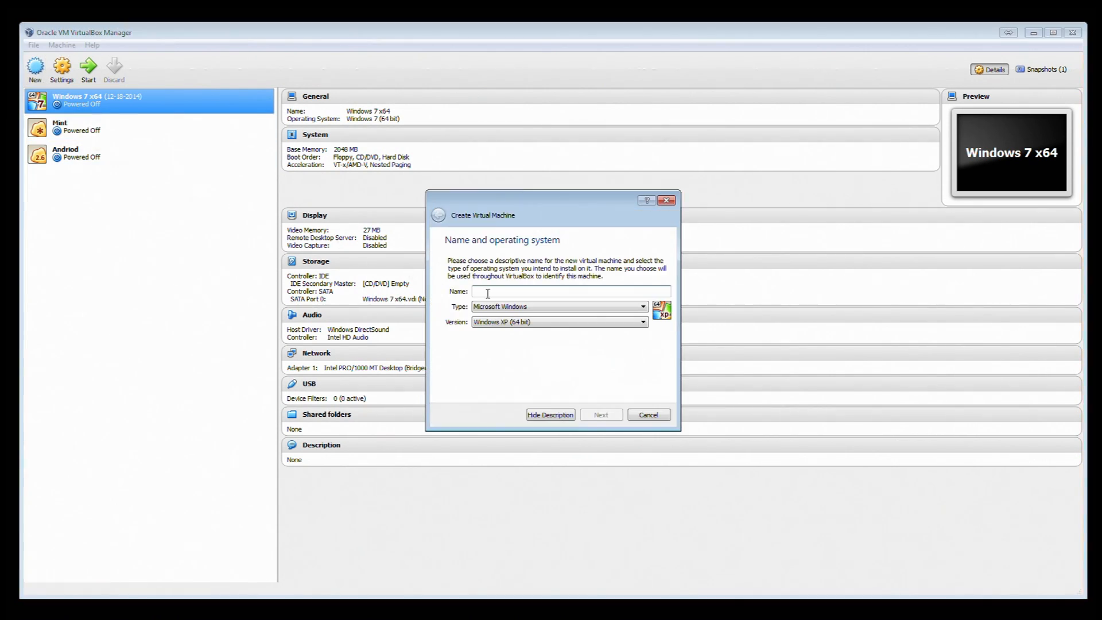
{"action": "type", "text": "Windows 10"}
{"action": "left_click", "coordinate": [541, 322]}
{"action": "scroll", "coordinate": [541, 386], "scroll_direction": "down", "scroll_amount": 2}
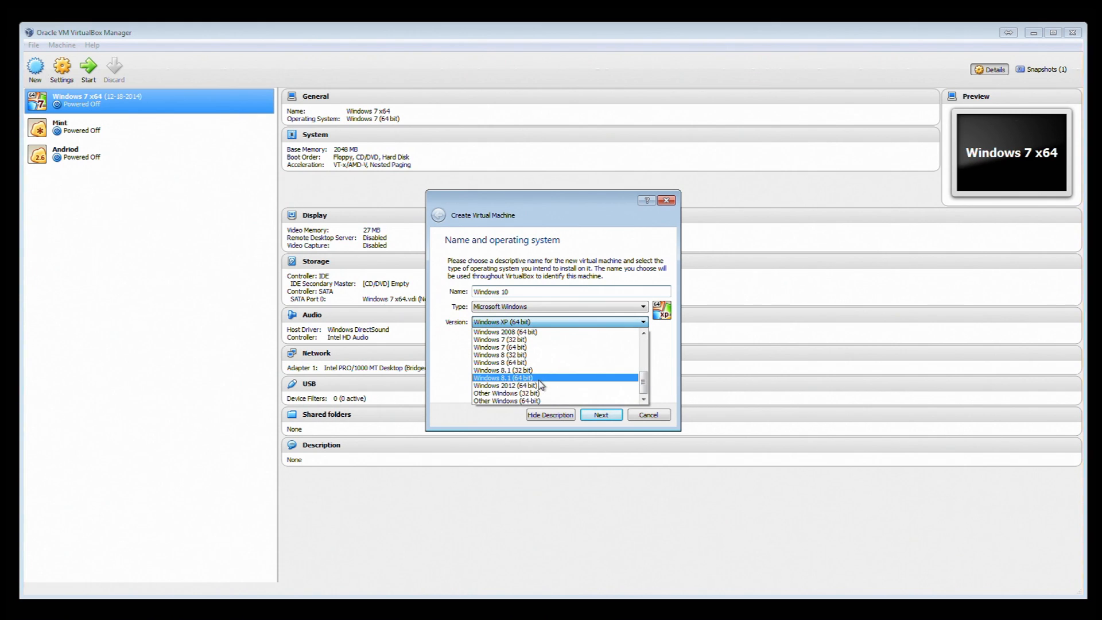
{"action": "left_click", "coordinate": [532, 401]}
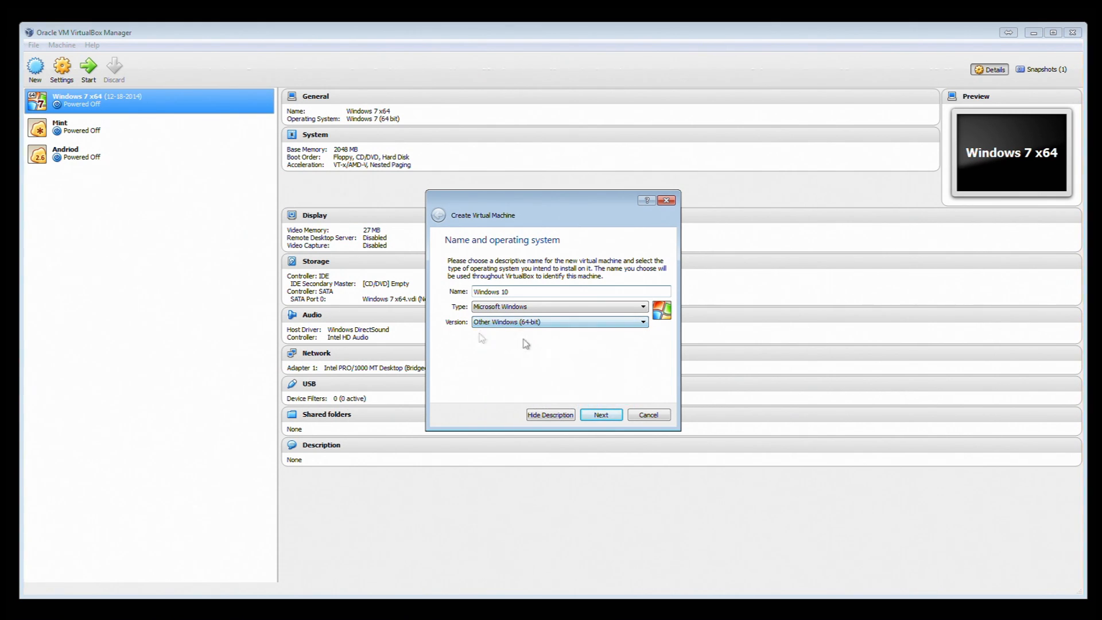
{"action": "left_click", "coordinate": [607, 419]}
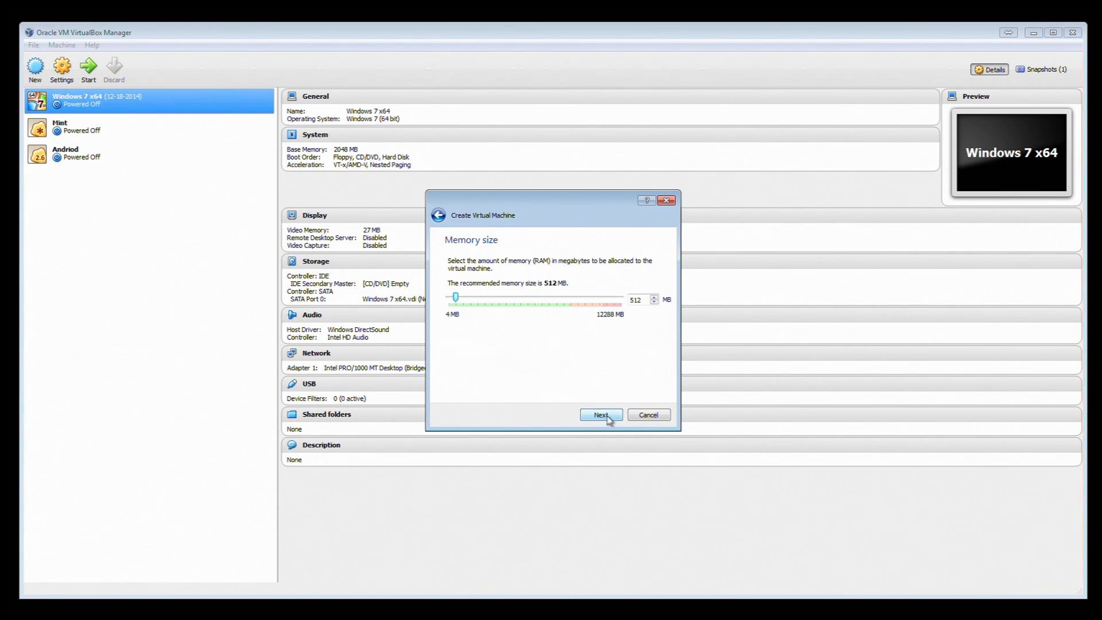
{"action": "type", "text": "4048"}
{"action": "left_click", "coordinate": [610, 415]}
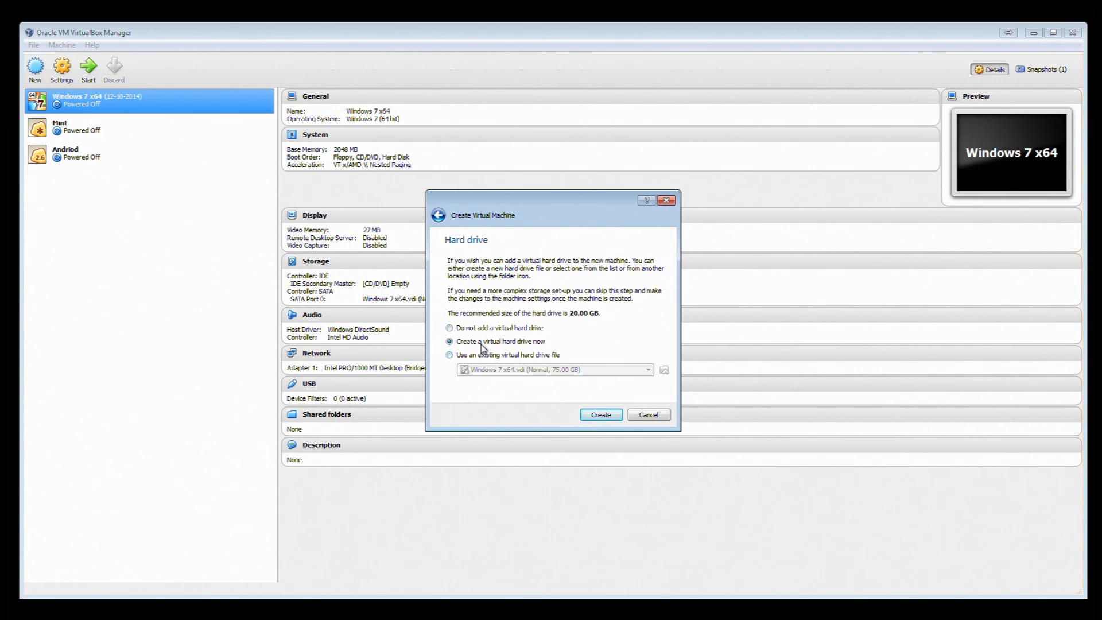
Create a dynamically allocated 50 GB VDI virtual hard drive named Windows 10 for the new machine.
{"action": "left_click", "coordinate": [599, 417]}
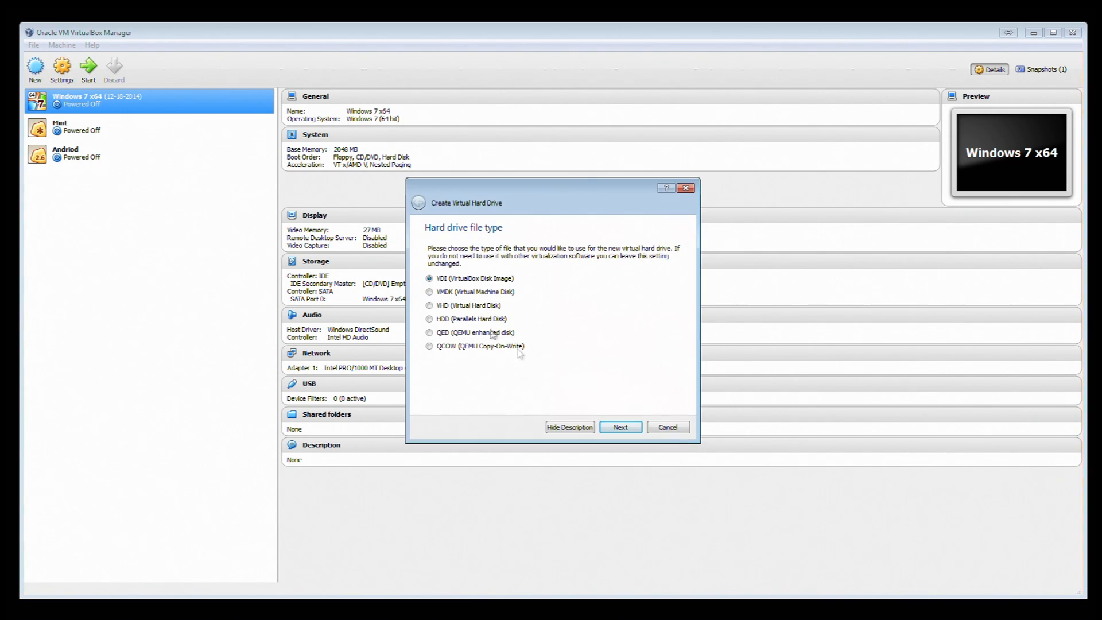
{"action": "left_click", "coordinate": [634, 430]}
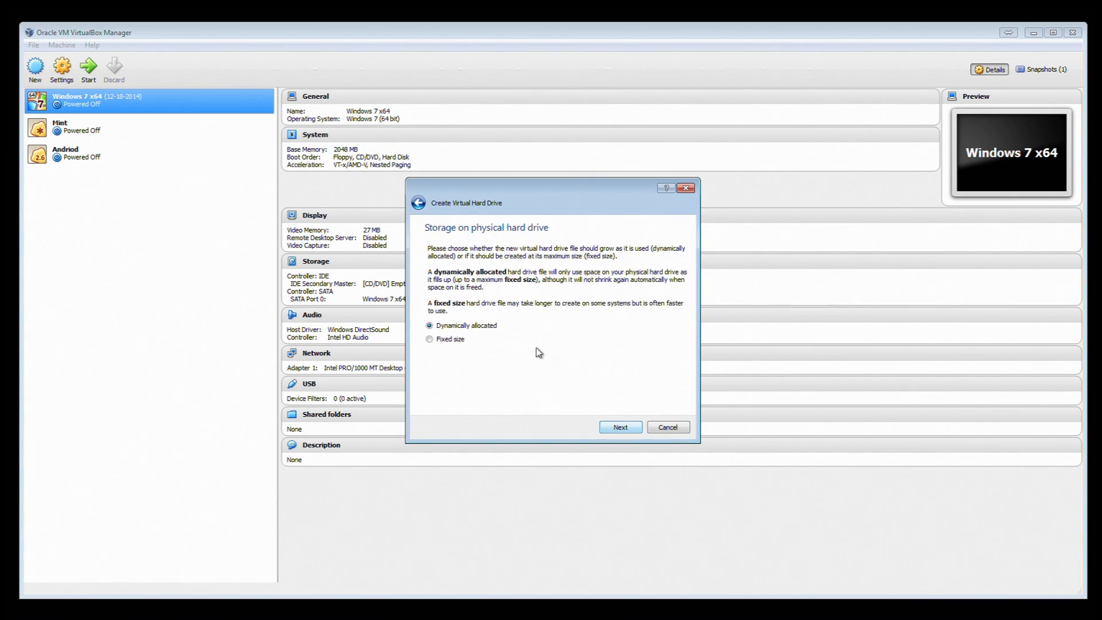
{"action": "left_click", "coordinate": [620, 430]}
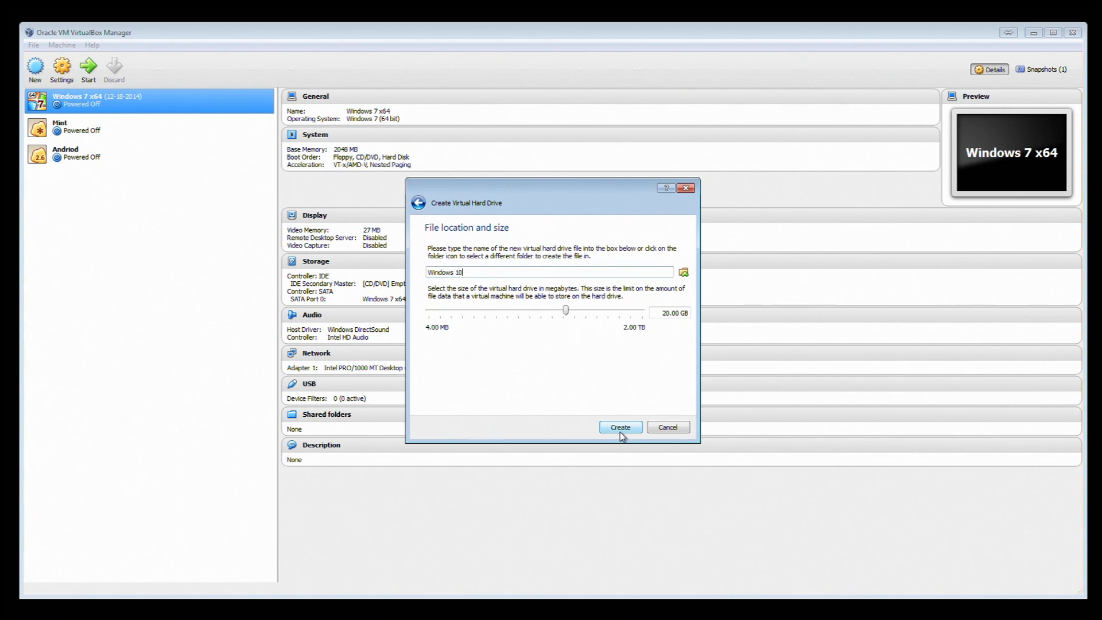
{"action": "left_click", "coordinate": [665, 315]}
{"action": "key", "text": "BackSpace"}
{"action": "type", "text": "5"}
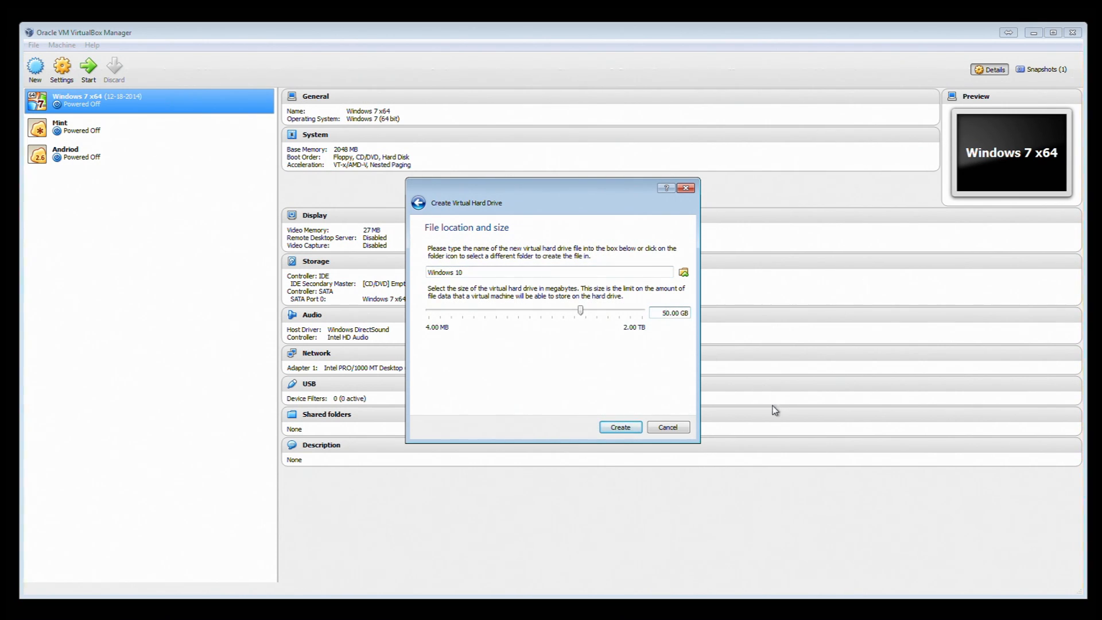
{"action": "left_click", "coordinate": [621, 429]}
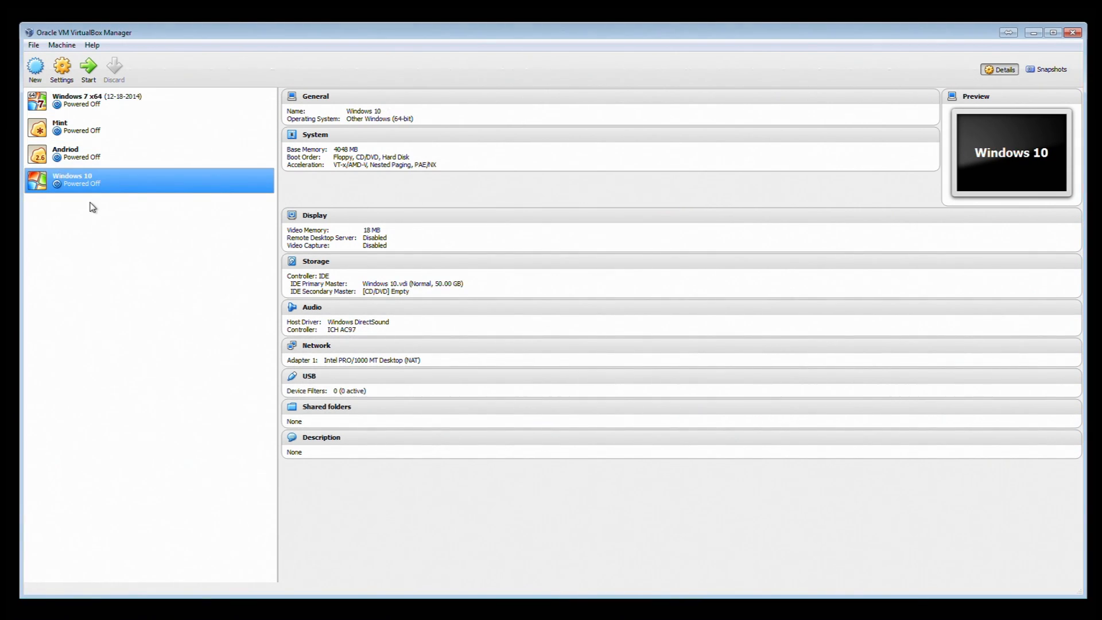
Attach network adapter 1 of the Windows 10 machine to Bridged Adapter.
{"action": "left_click", "coordinate": [62, 67]}
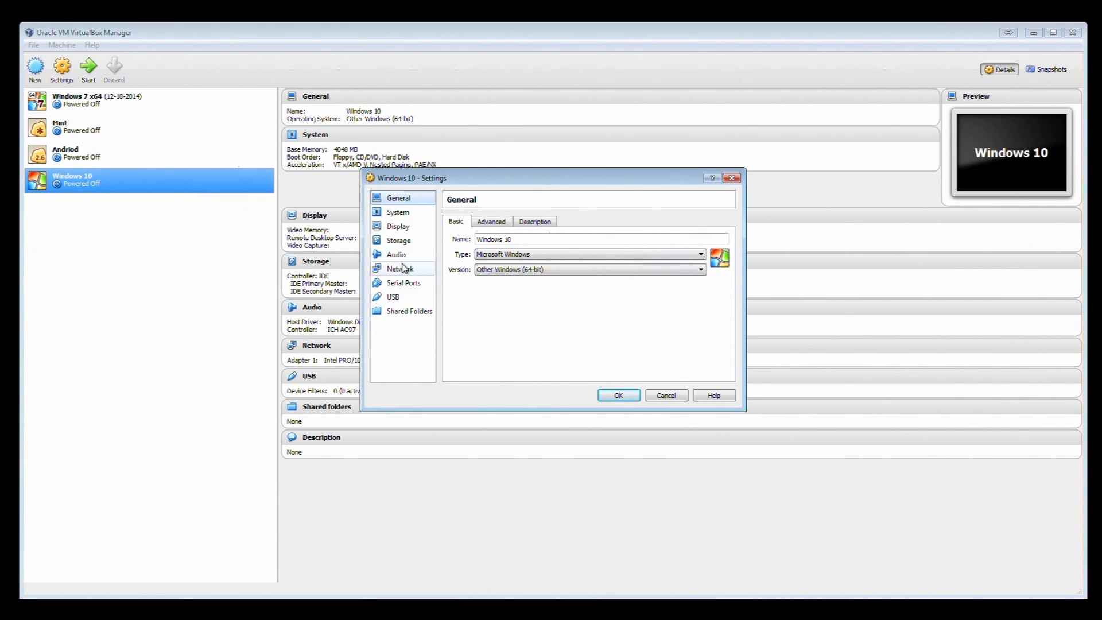
{"action": "left_click", "coordinate": [403, 268]}
{"action": "left_click", "coordinate": [543, 252]}
{"action": "left_click", "coordinate": [537, 288]}
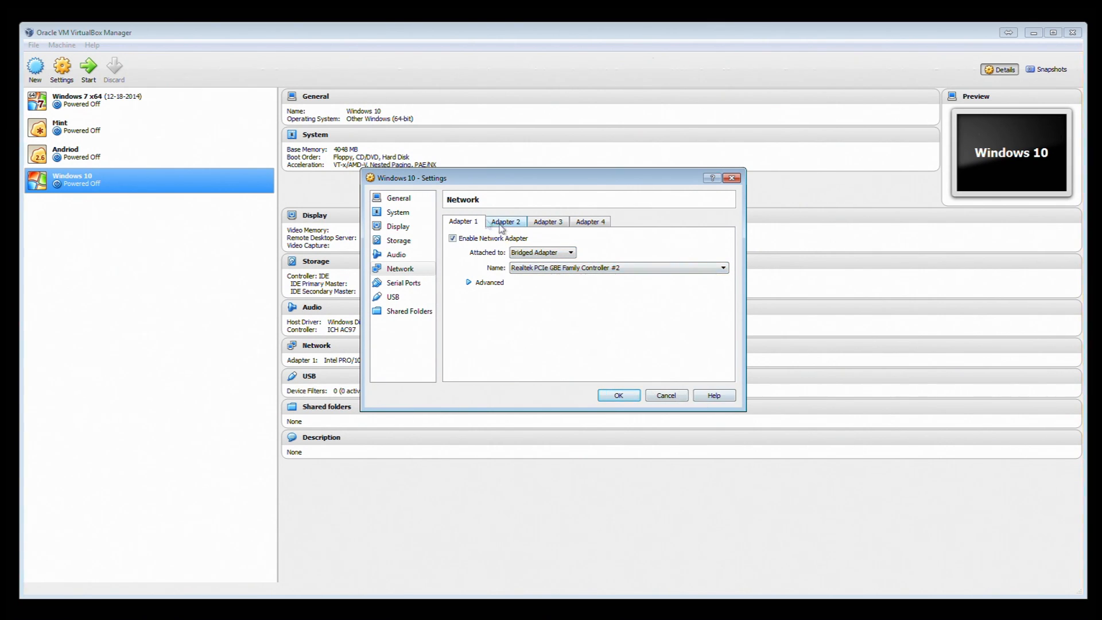
Review the machine's other settings categories, from General and System to USB and Shared Folders, and save the settings.
{"action": "left_click", "coordinate": [399, 199]}
{"action": "left_click", "coordinate": [397, 212]}
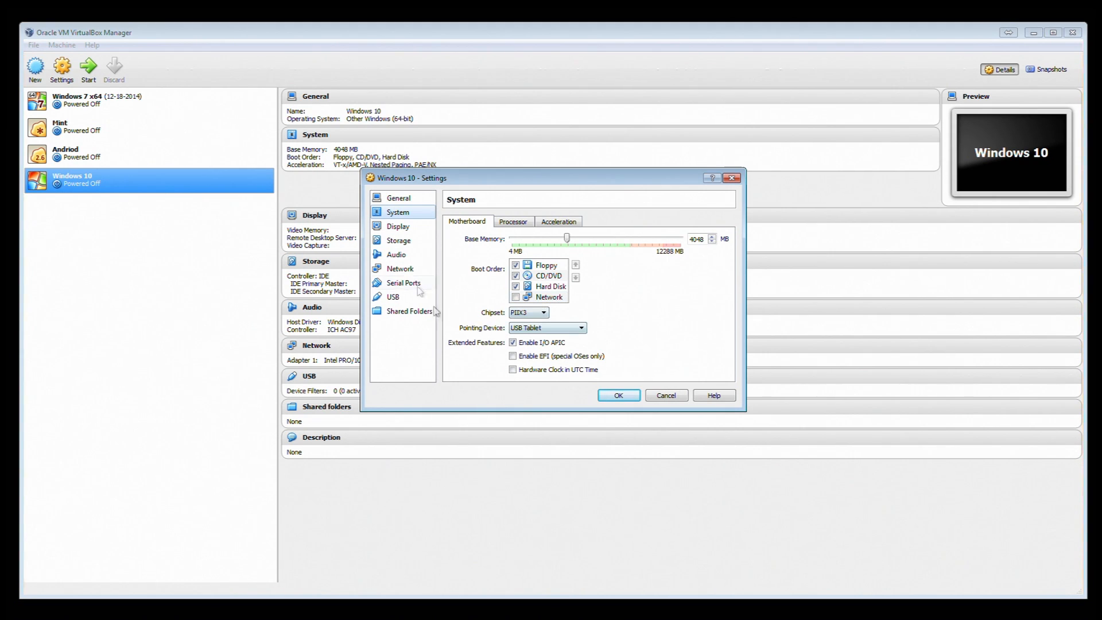
{"action": "left_click", "coordinate": [397, 226]}
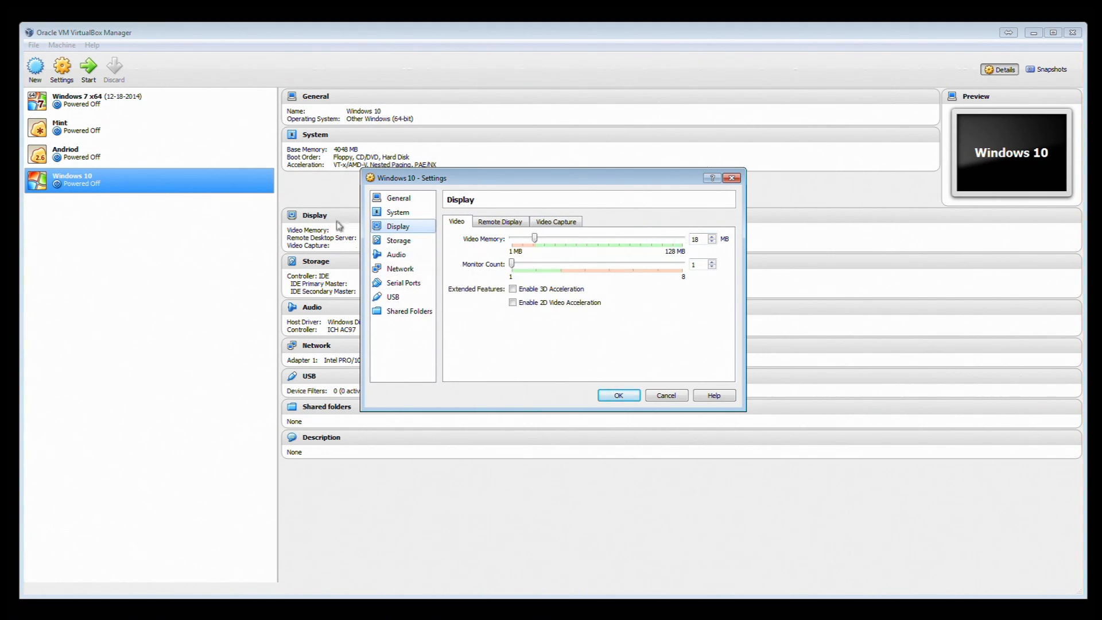
{"action": "left_click", "coordinate": [409, 241]}
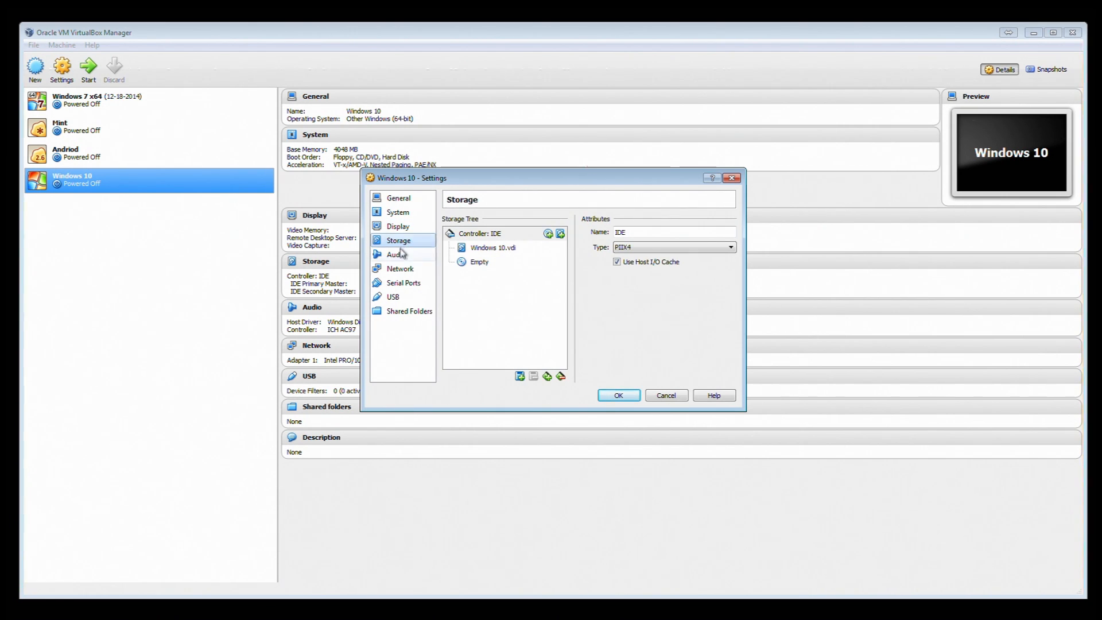
{"action": "left_click", "coordinate": [403, 253]}
{"action": "left_click", "coordinate": [405, 267]}
{"action": "left_click", "coordinate": [411, 283]}
{"action": "left_click", "coordinate": [406, 297]}
{"action": "left_click", "coordinate": [407, 311]}
{"action": "left_click", "coordinate": [395, 198]}
{"action": "left_click", "coordinate": [618, 396]}
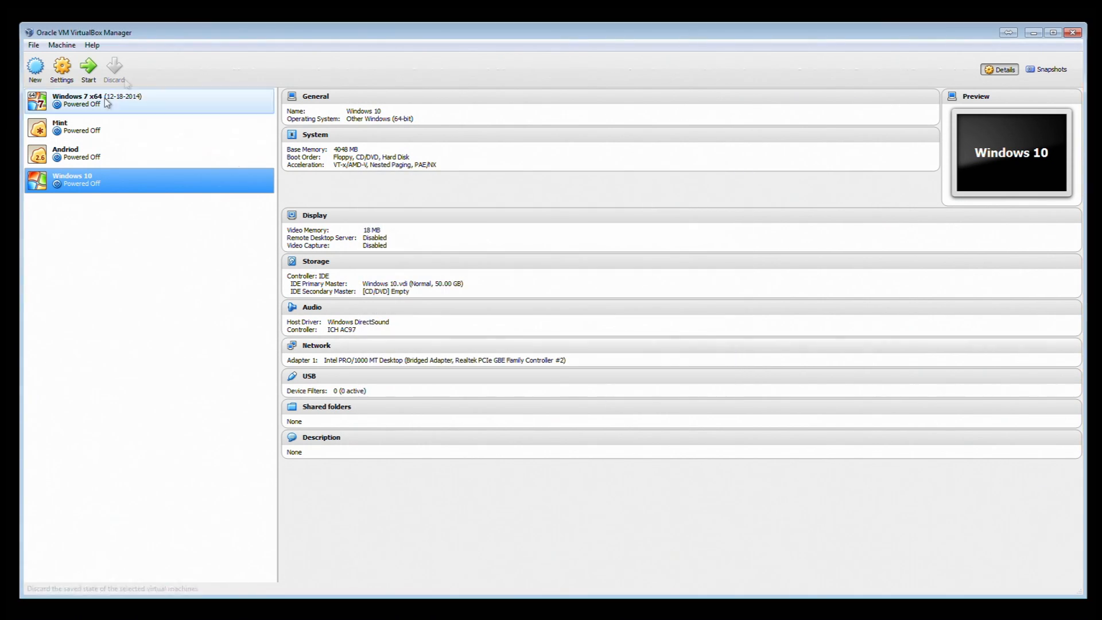
Boot the Windows 10 machine from the 64-bit Windows 10 Technical Preview ISO, build 10041, in C:\Admin\Windows.
{"action": "double_click", "coordinate": [84, 185]}
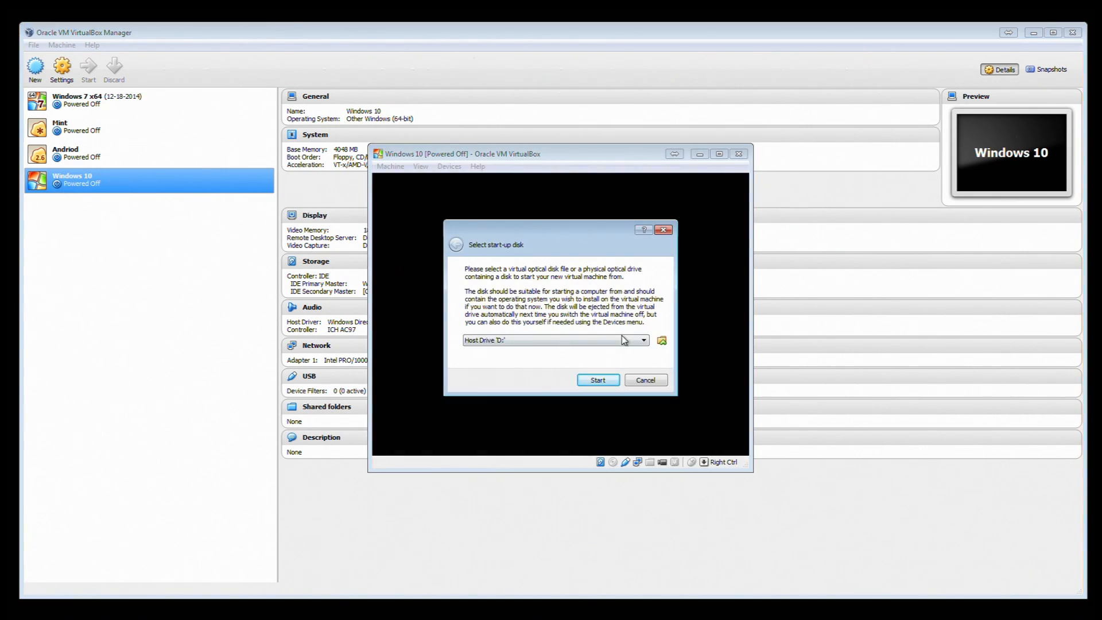
{"action": "left_click", "coordinate": [662, 341]}
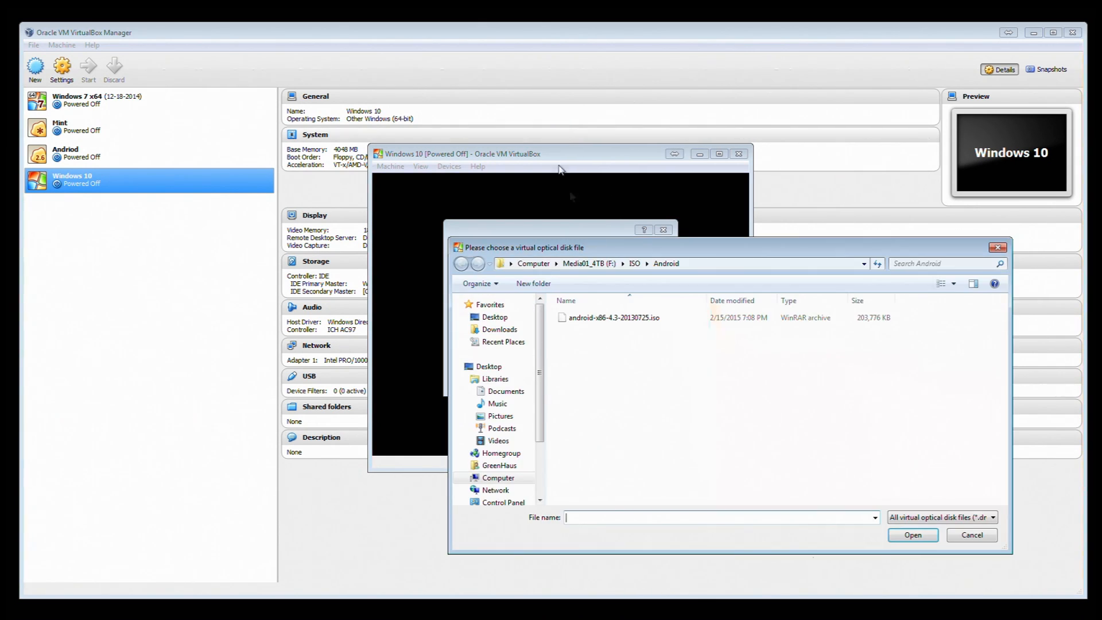
{"action": "left_click", "coordinate": [706, 266]}
{"action": "type", "text": "C:\\Admin"}
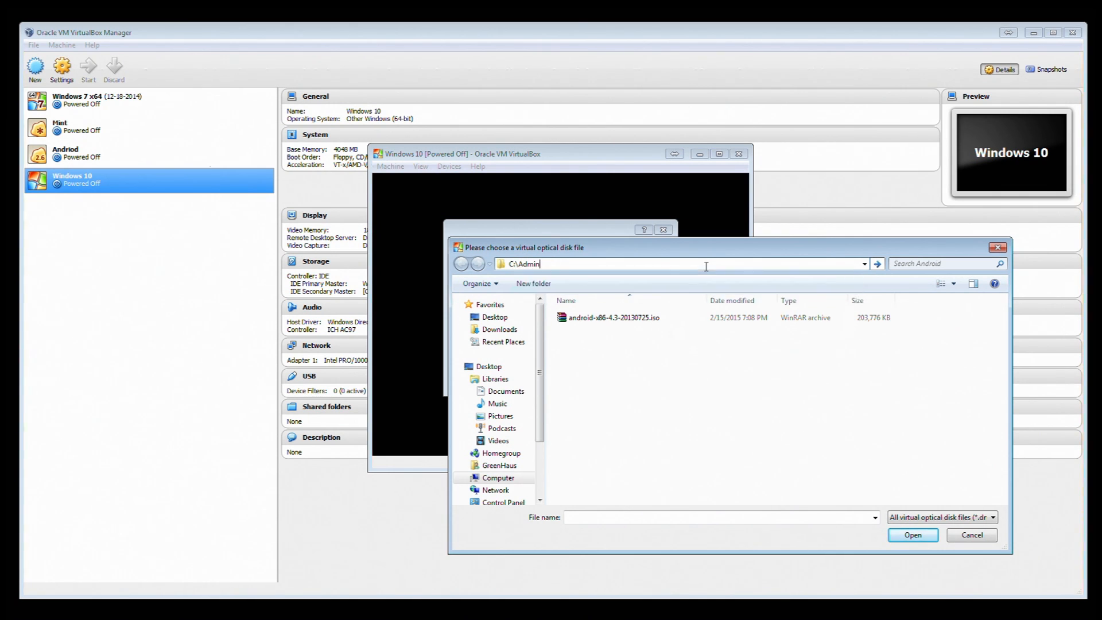
{"action": "type", "text": "\\"}
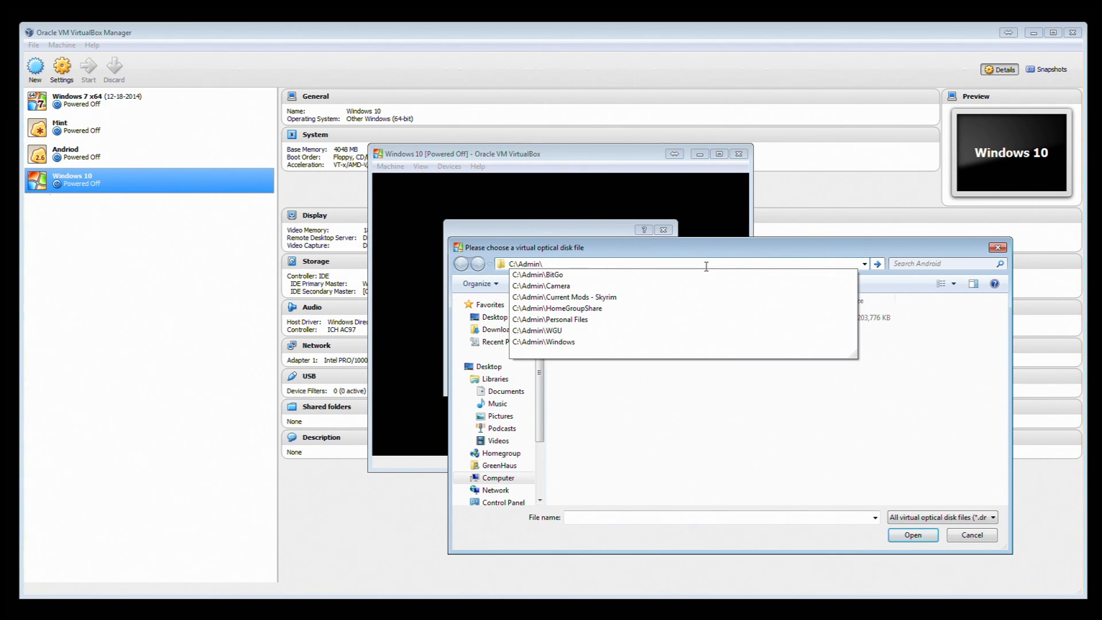
{"action": "left_click", "coordinate": [560, 341]}
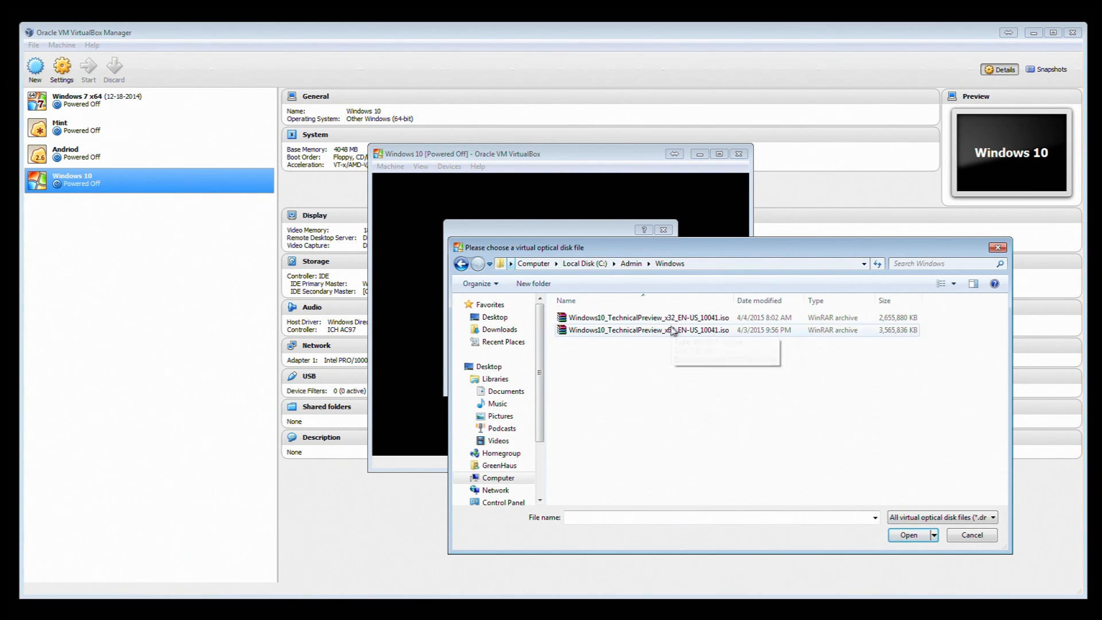
{"action": "double_click", "coordinate": [668, 331]}
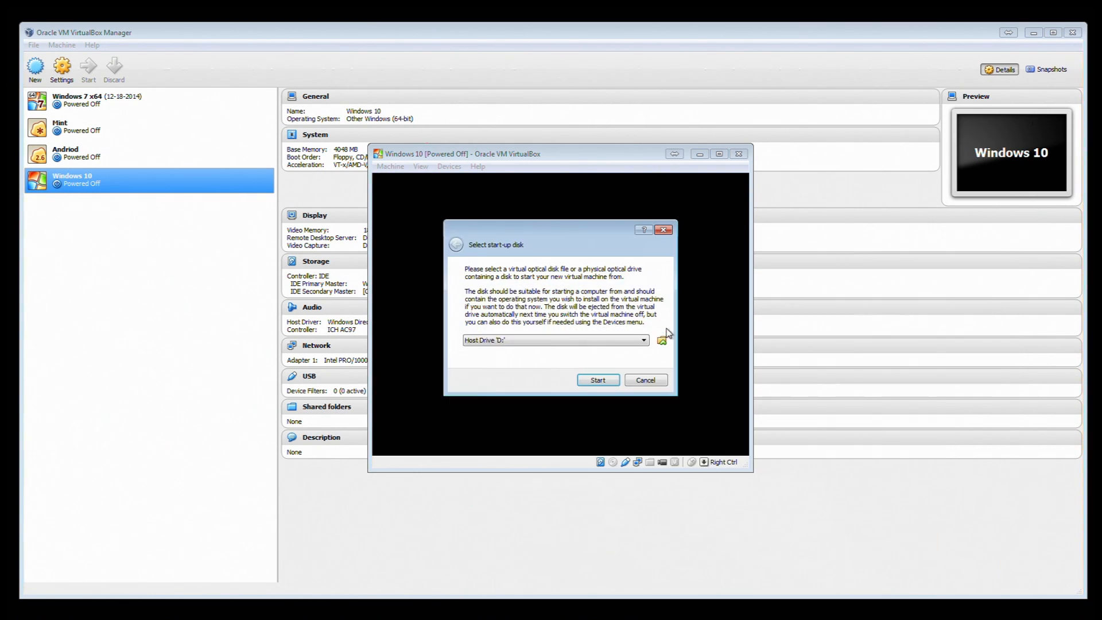
{"action": "left_click", "coordinate": [607, 380]}
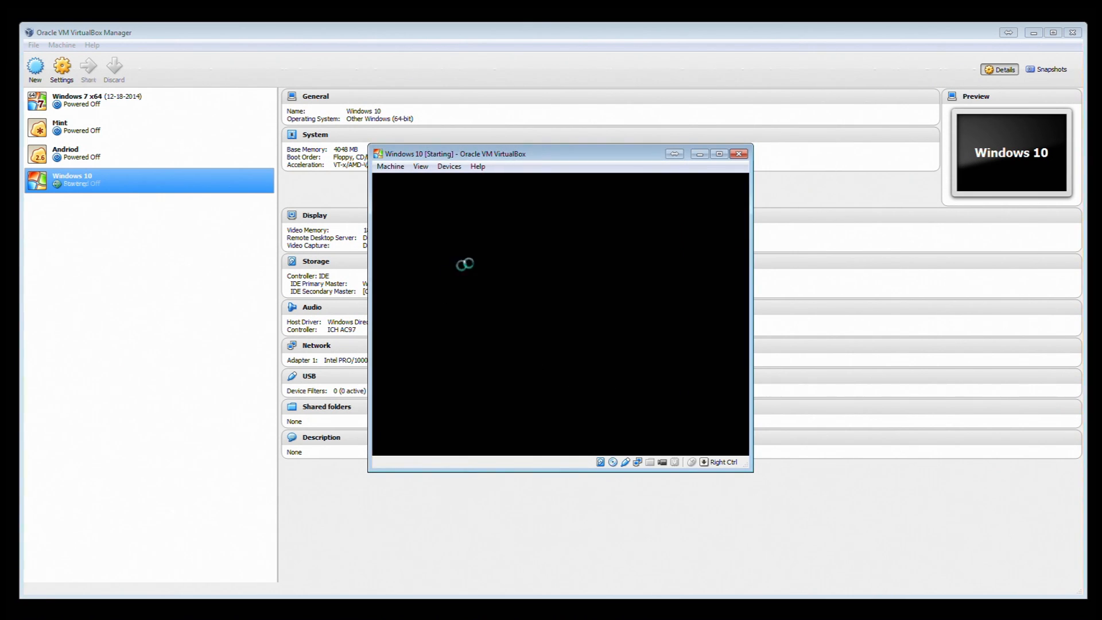
{"action": "left_click_drag", "start_coordinate": [515, 159], "coordinate": [355, 98]}
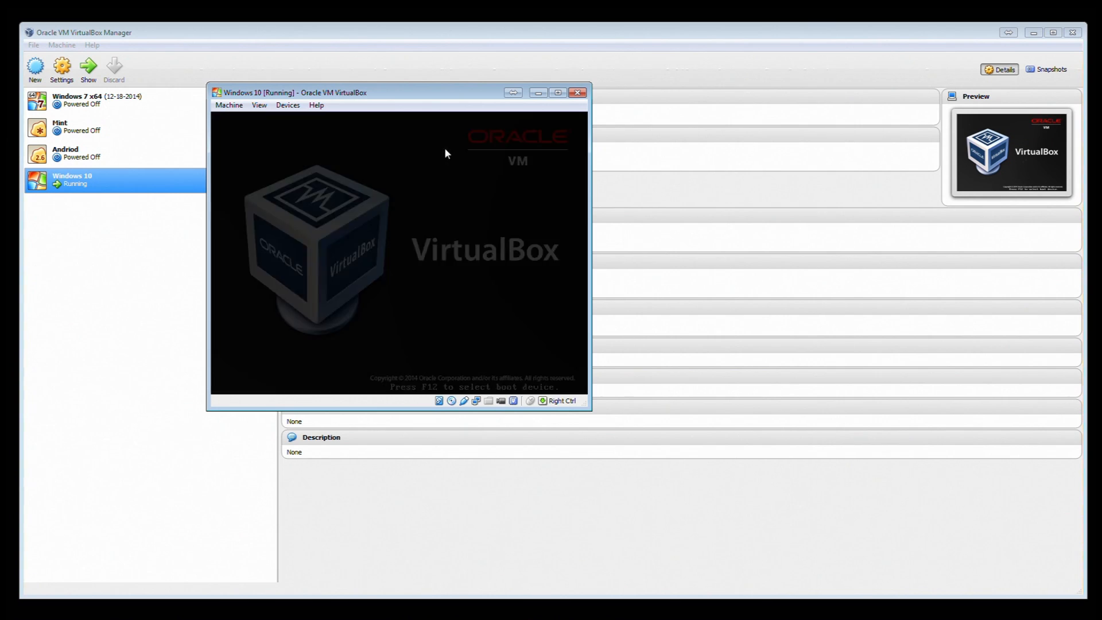
{"action": "left_click_drag", "start_coordinate": [511, 95], "coordinate": [526, 73]}
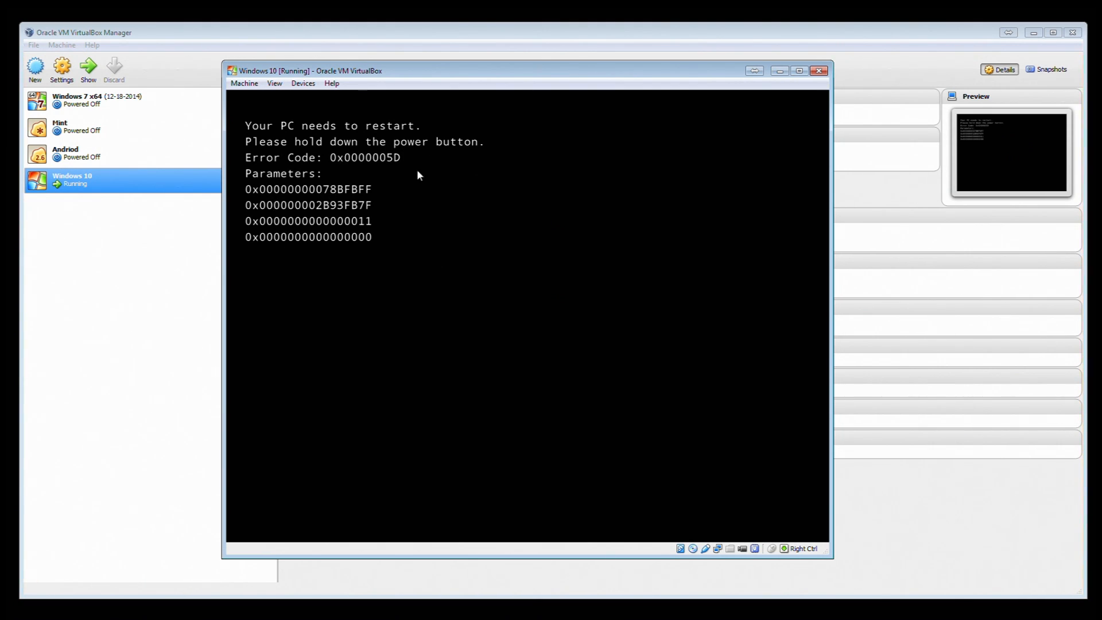
Close the running Windows 10 virtual machine by powering it off.
{"action": "left_click", "coordinate": [252, 85]}
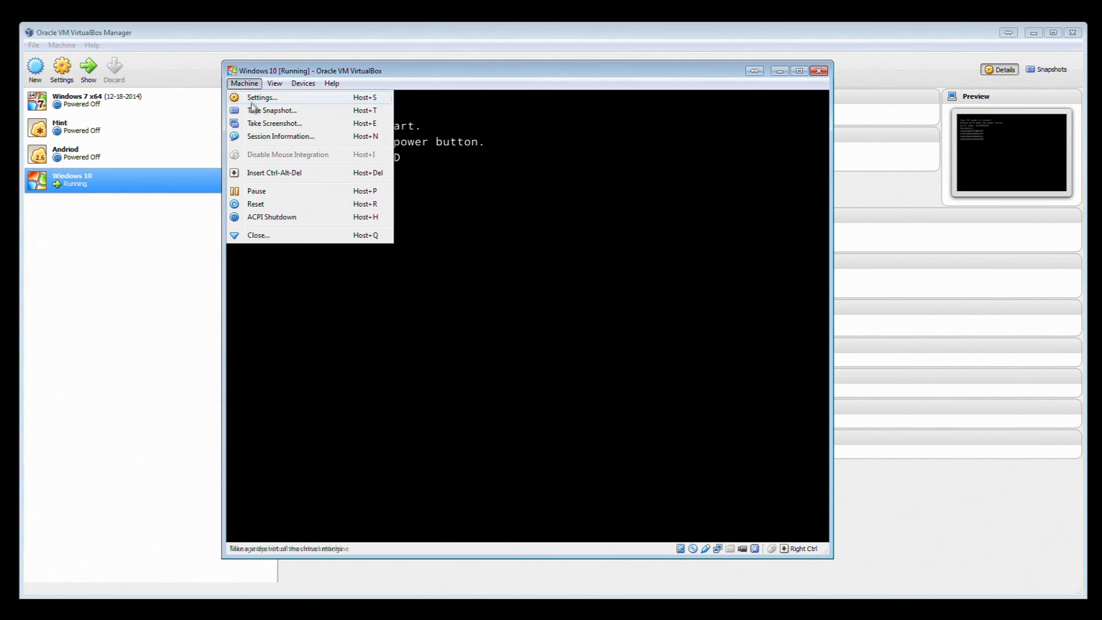
{"action": "left_click", "coordinate": [256, 236]}
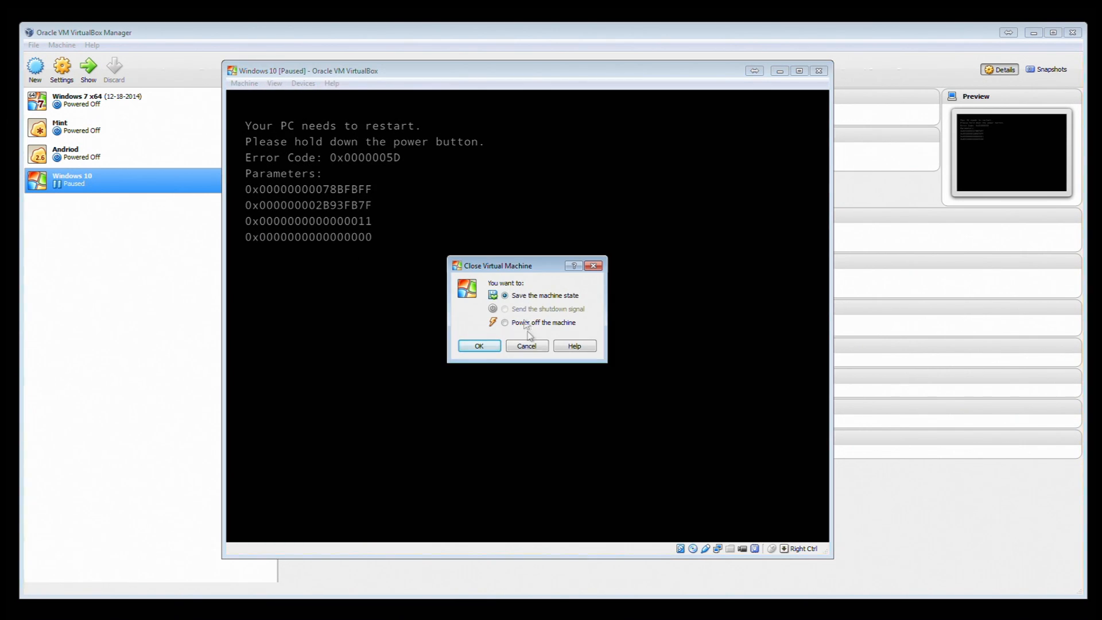
{"action": "left_click", "coordinate": [505, 322]}
{"action": "left_click", "coordinate": [478, 345]}
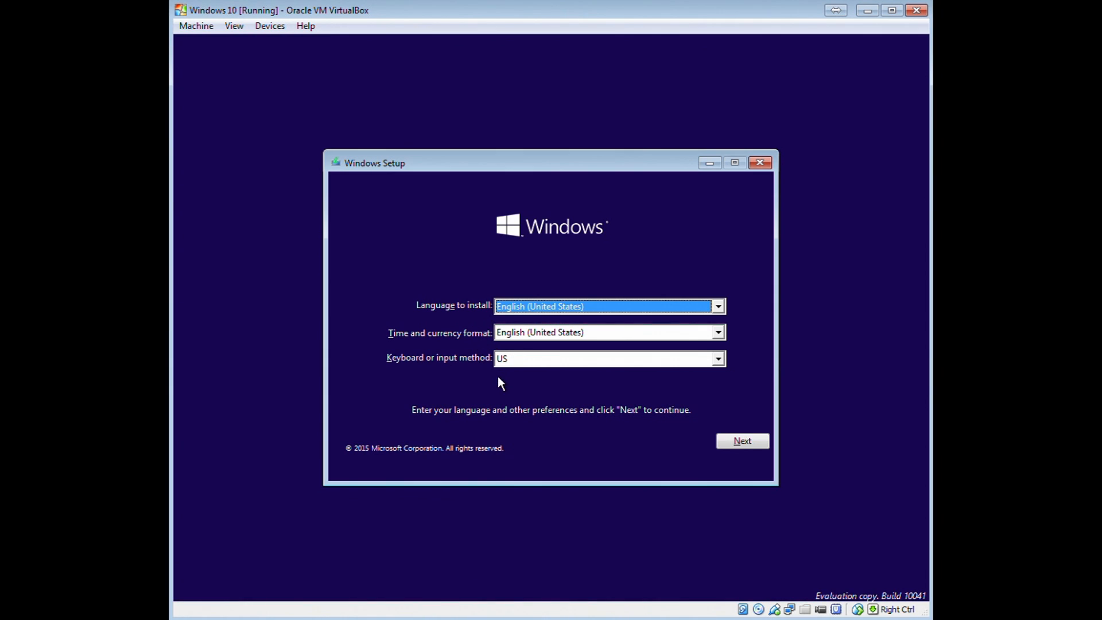
Begin the Windows installation with English (United States) and the US keyboard, and accept the license terms.
{"action": "left_click", "coordinate": [751, 440]}
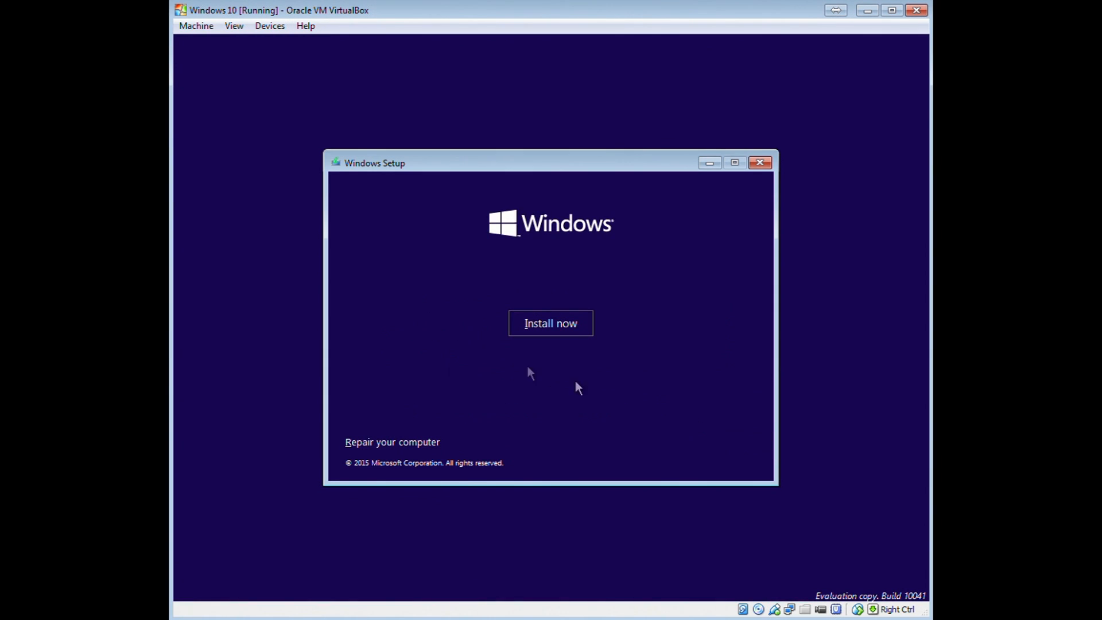
{"action": "left_click", "coordinate": [560, 323]}
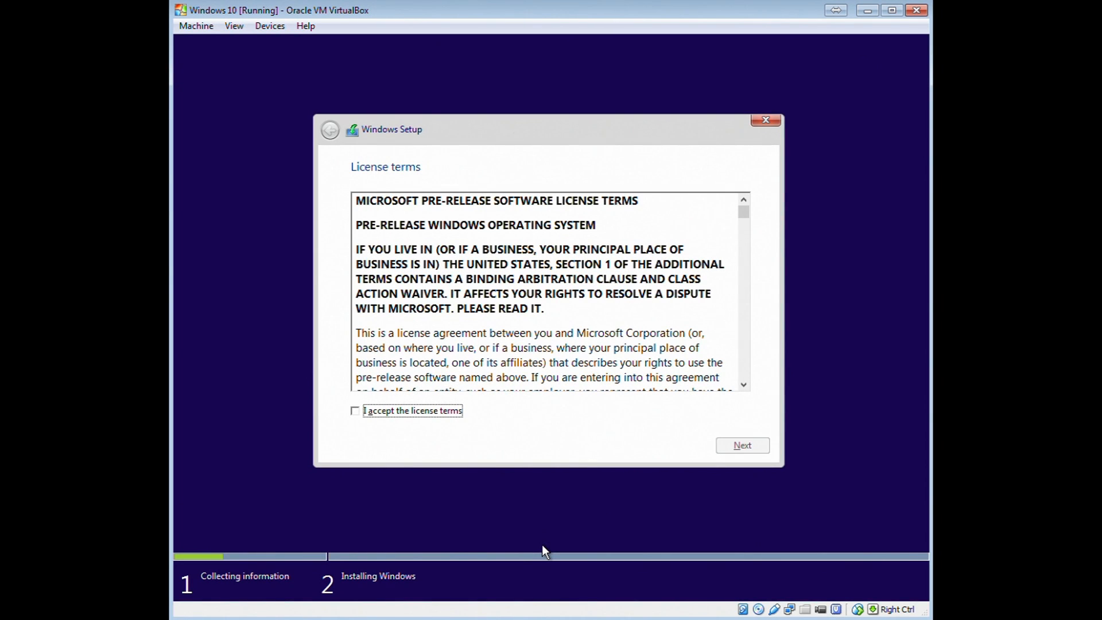
{"action": "left_click", "coordinate": [356, 412]}
{"action": "left_click", "coordinate": [744, 445]}
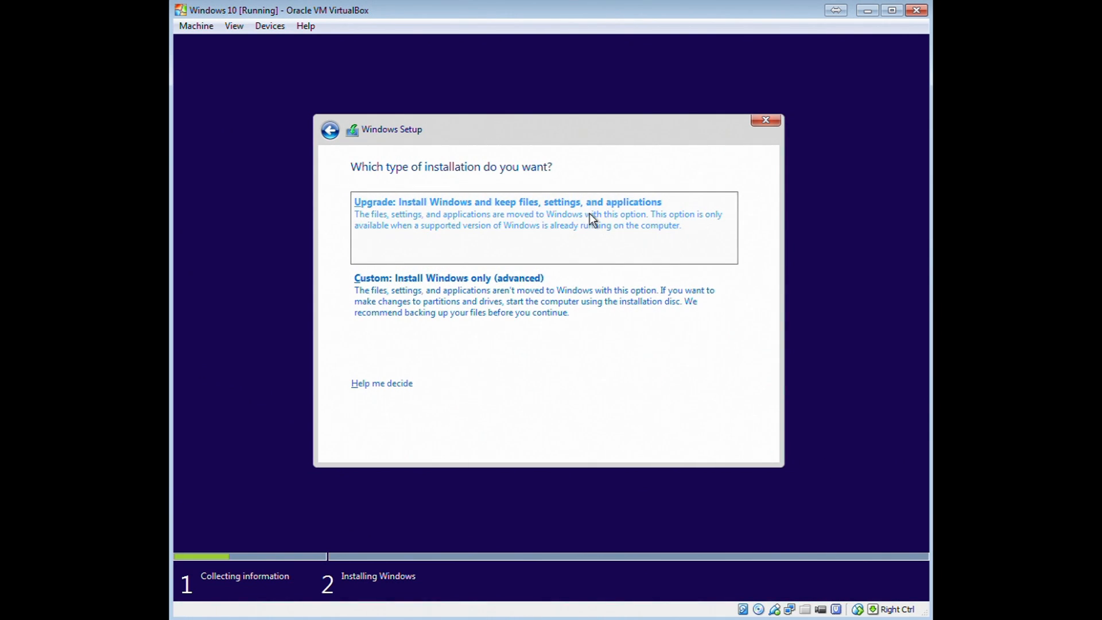
Choose the custom Windows-only installation and create a 51200 MB partition from Drive 0's unallocated space.
{"action": "left_click", "coordinate": [494, 284]}
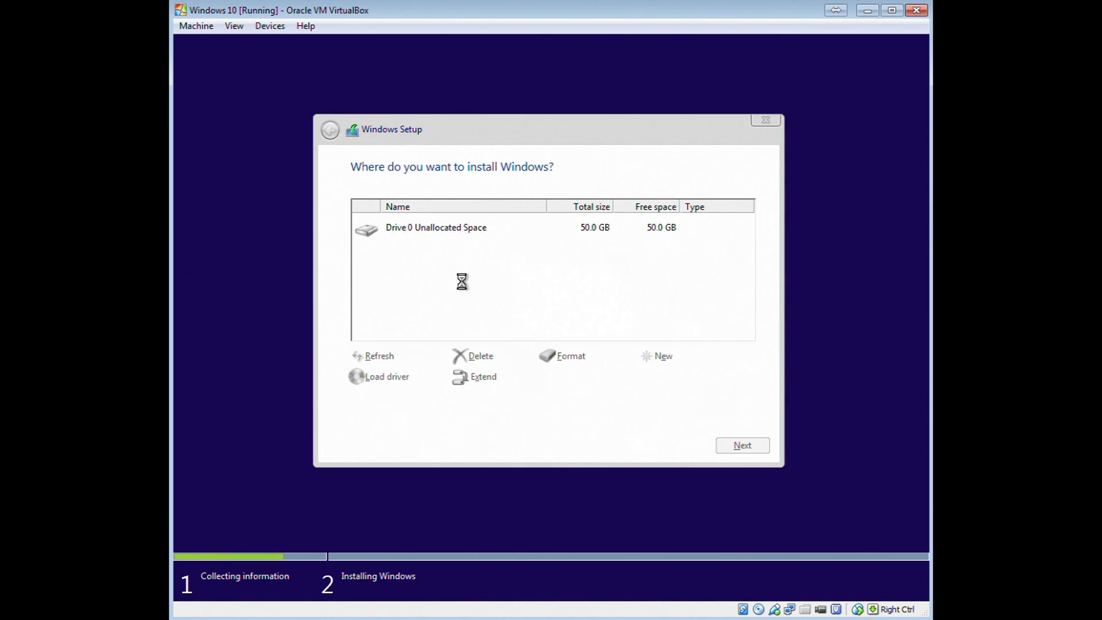
{"action": "left_click", "coordinate": [658, 356]}
{"action": "left_click", "coordinate": [690, 376]}
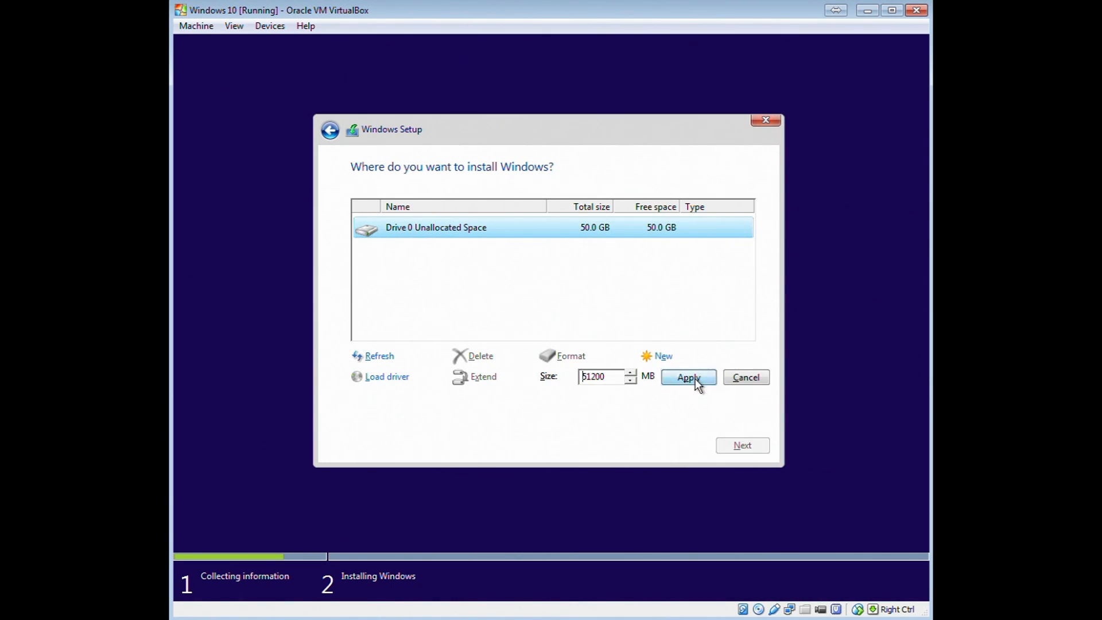
{"action": "left_click", "coordinate": [659, 381]}
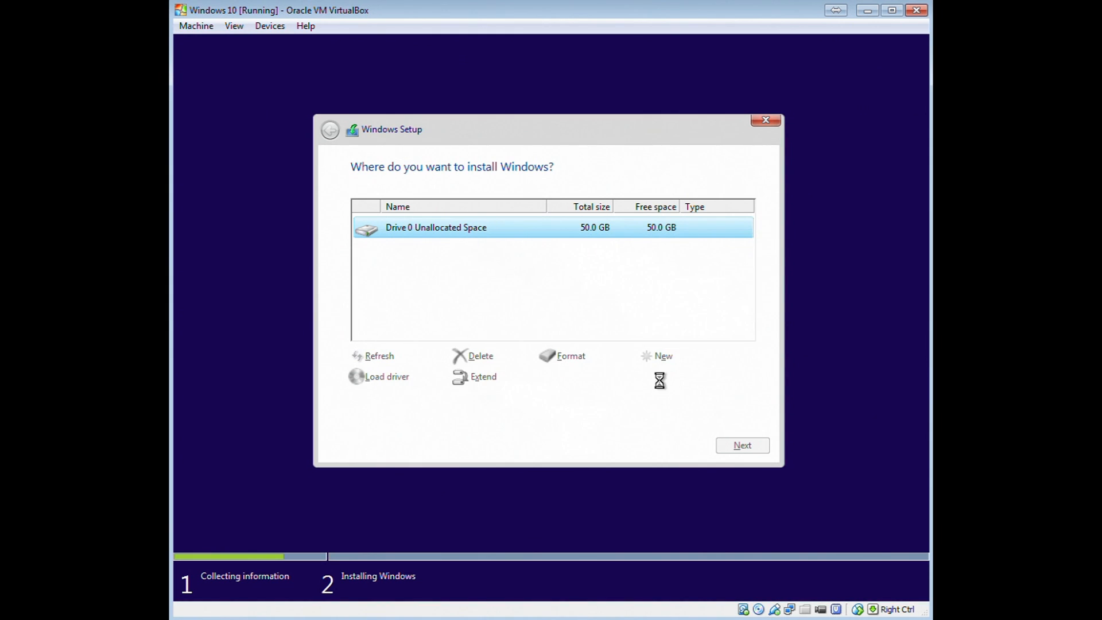
Start installing Windows on the new Drive 0 partition and remove the installation ISO from the virtual CD/DVD drive during the restart.
{"action": "left_click", "coordinate": [745, 446]}
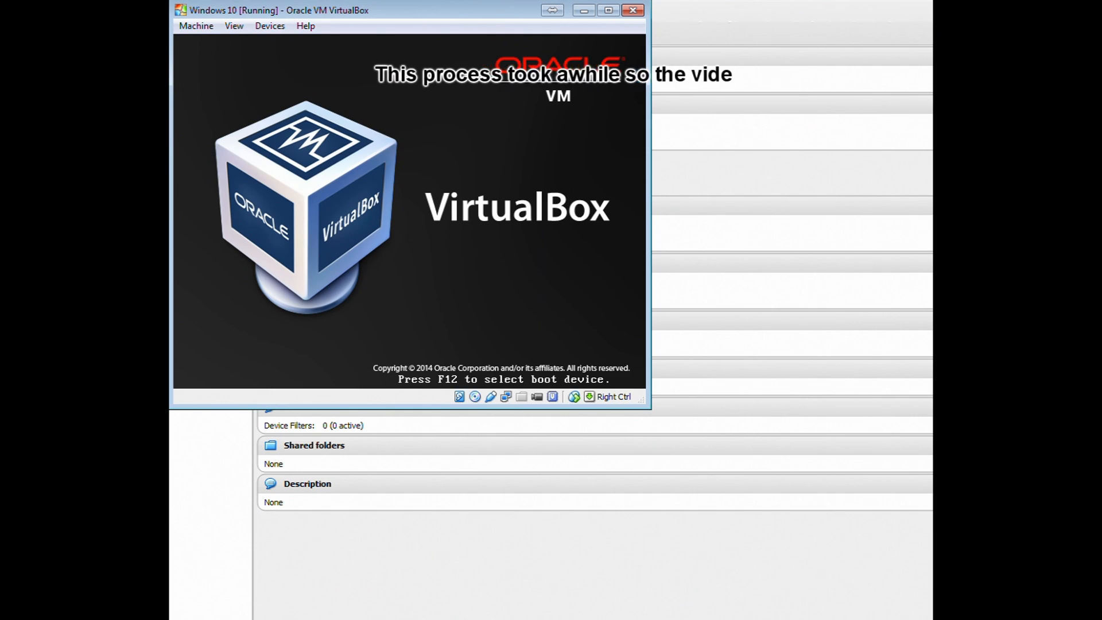
{"action": "left_click", "coordinate": [270, 26]}
{"action": "mouse_move", "coordinate": [367, 44]}
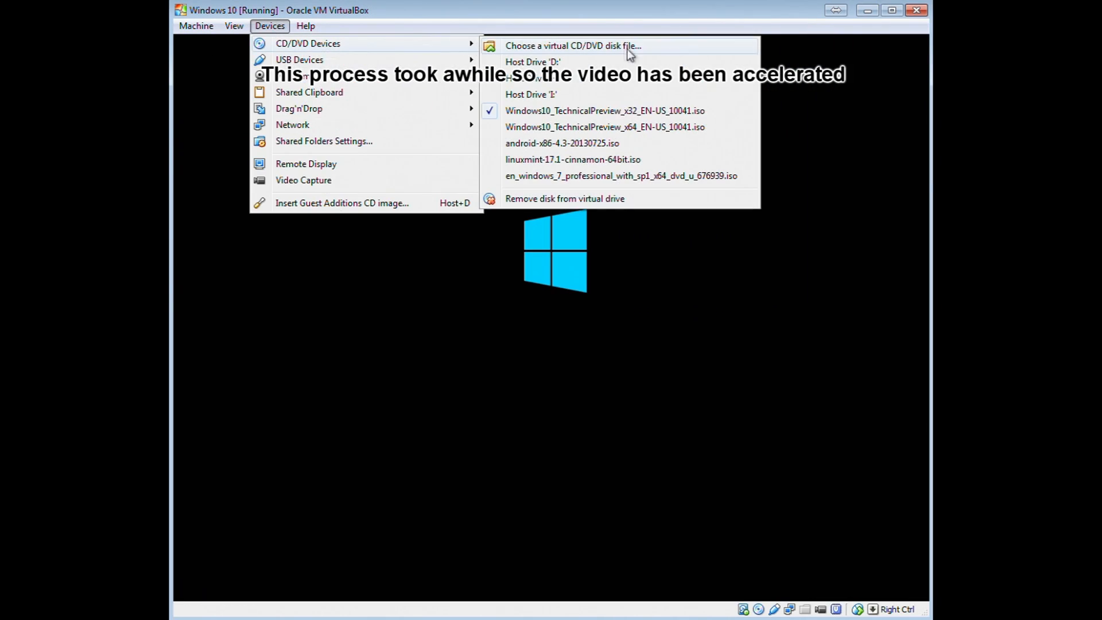
{"action": "key", "text": "Escape"}
{"action": "key", "text": "Escape"}
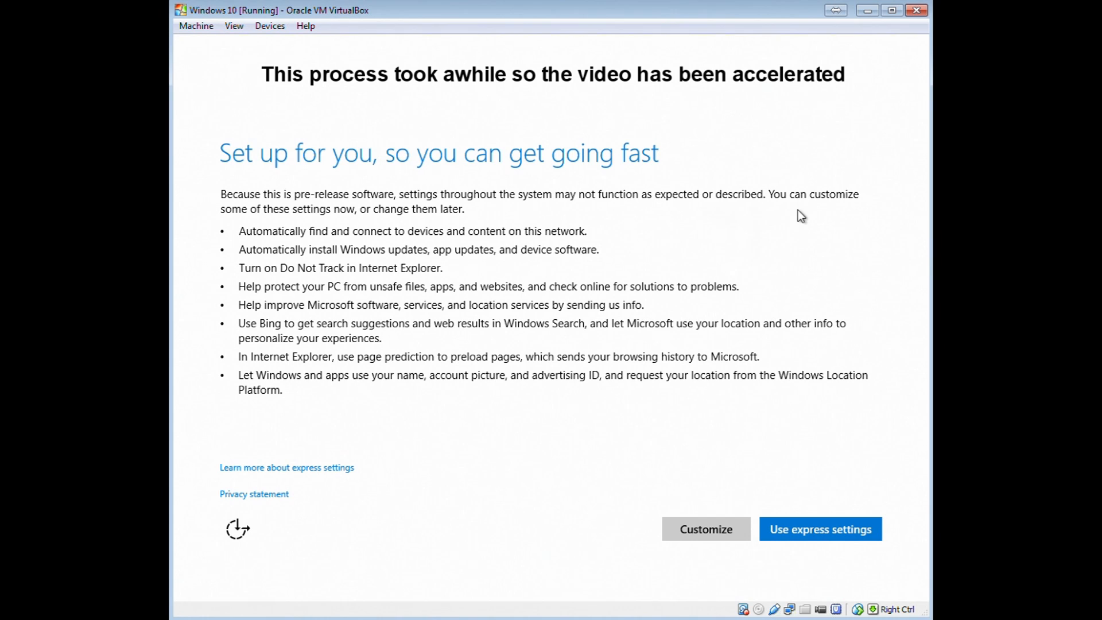
Accept the express settings and set the PC's ownership to "This device belongs to me".
{"action": "left_click", "coordinate": [763, 525]}
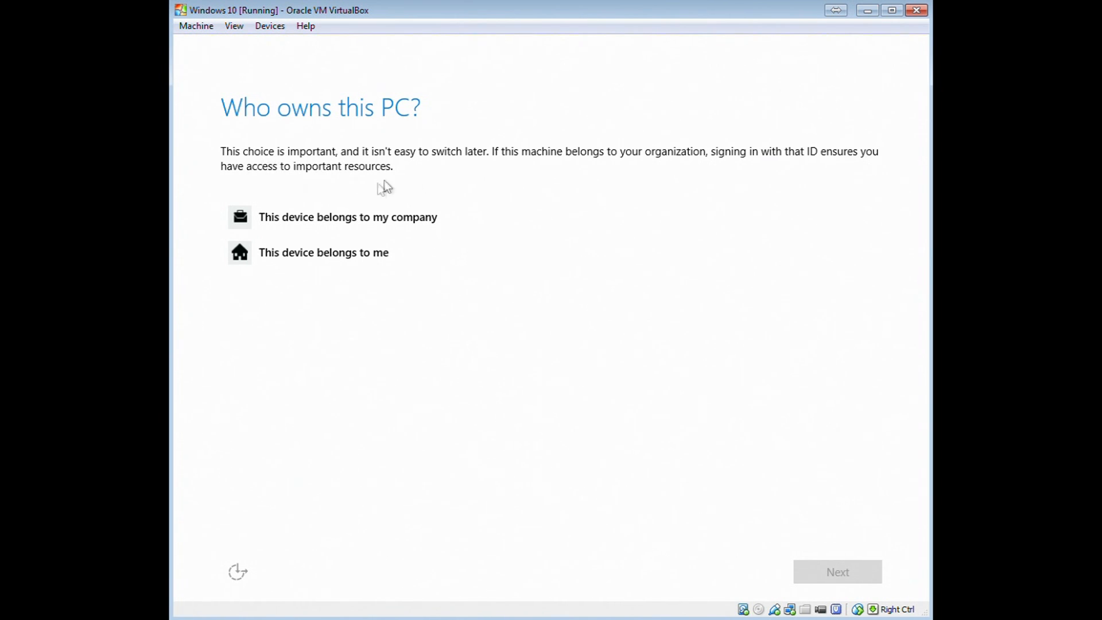
{"action": "left_click", "coordinate": [331, 252]}
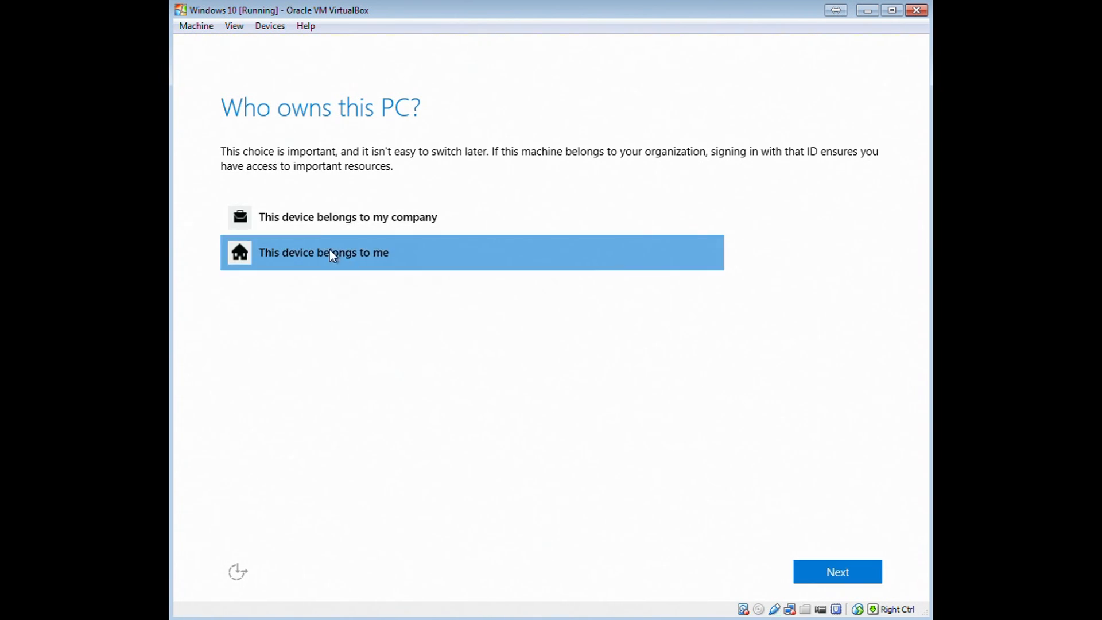
{"action": "left_click", "coordinate": [829, 580]}
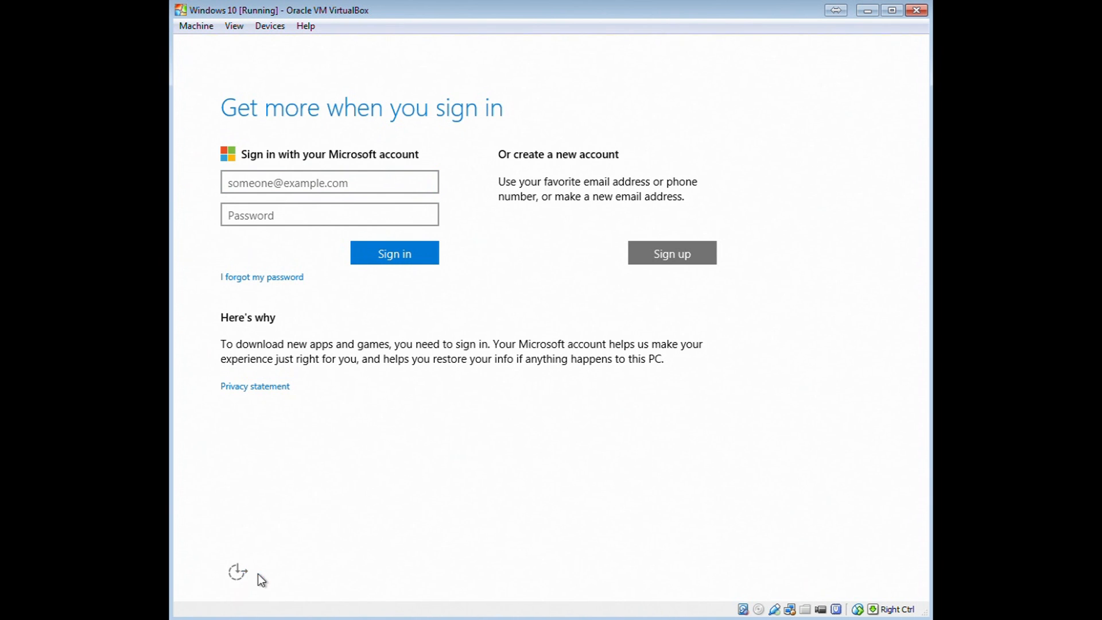
Skip the Microsoft account sign-in by starting the account sign-up and choosing to connect the account later.
{"action": "left_click", "coordinate": [241, 575]}
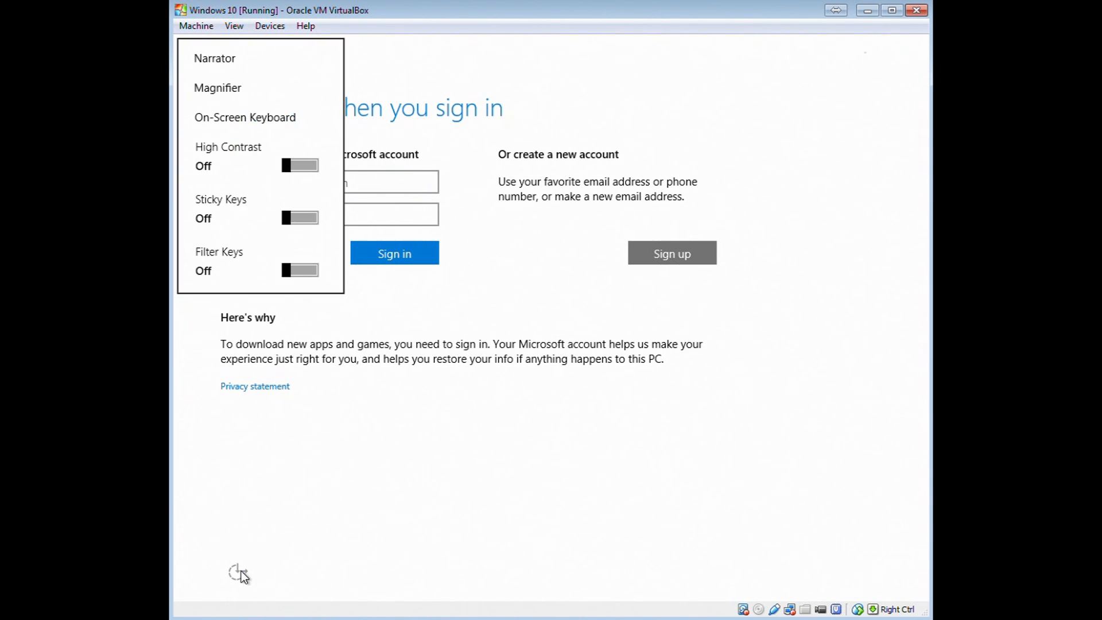
{"action": "left_click", "coordinate": [365, 433]}
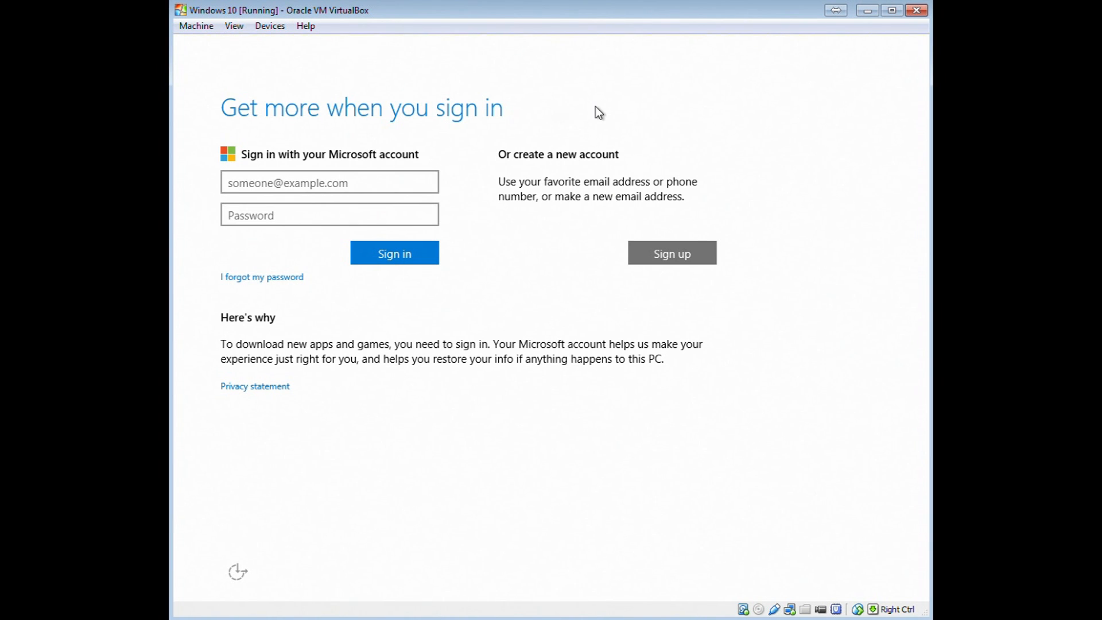
{"action": "left_click", "coordinate": [671, 256]}
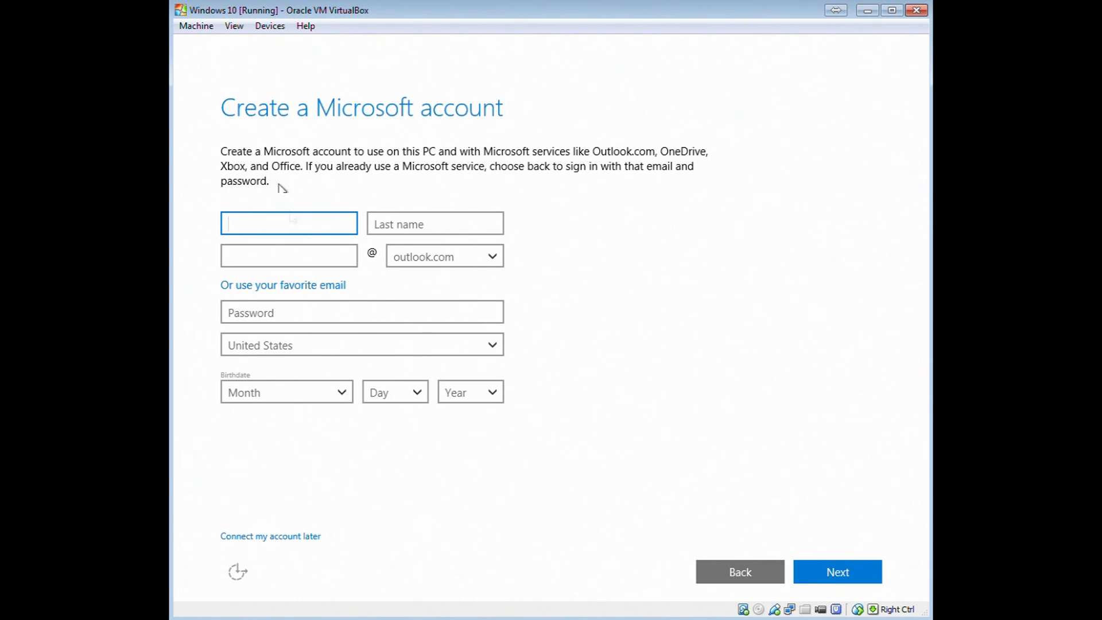
{"action": "left_click", "coordinate": [279, 537]}
Create a local account for this PC with the owner's user name, leaving the password and hint empty.
{"action": "left_click", "coordinate": [350, 276]}
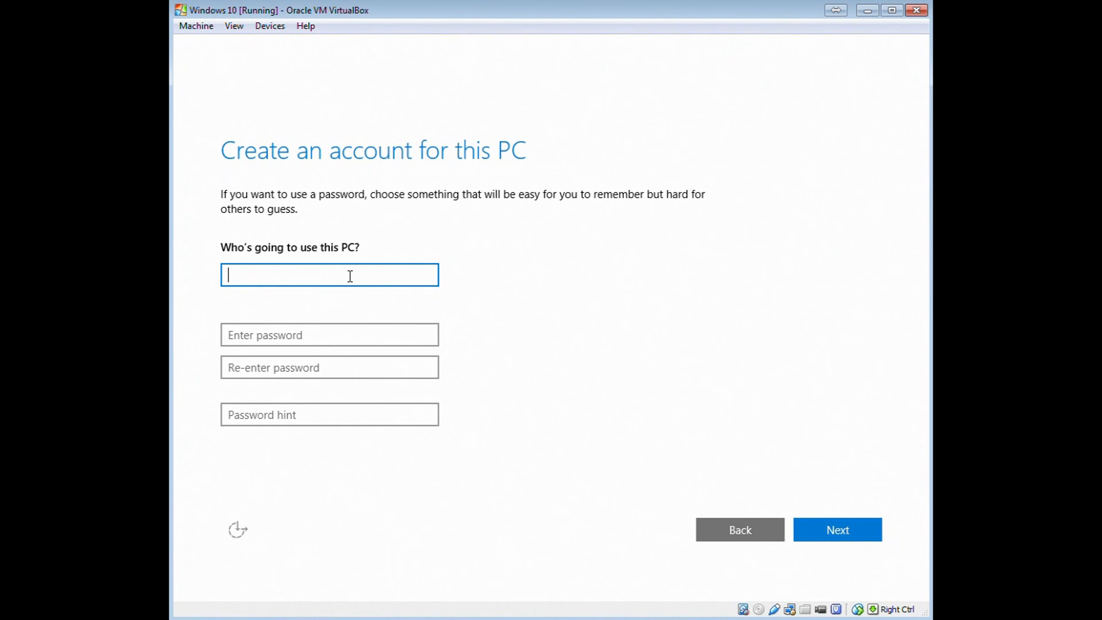
{"action": "type", "text": "MrGsqrd"}
{"action": "left_click", "coordinate": [824, 530]}
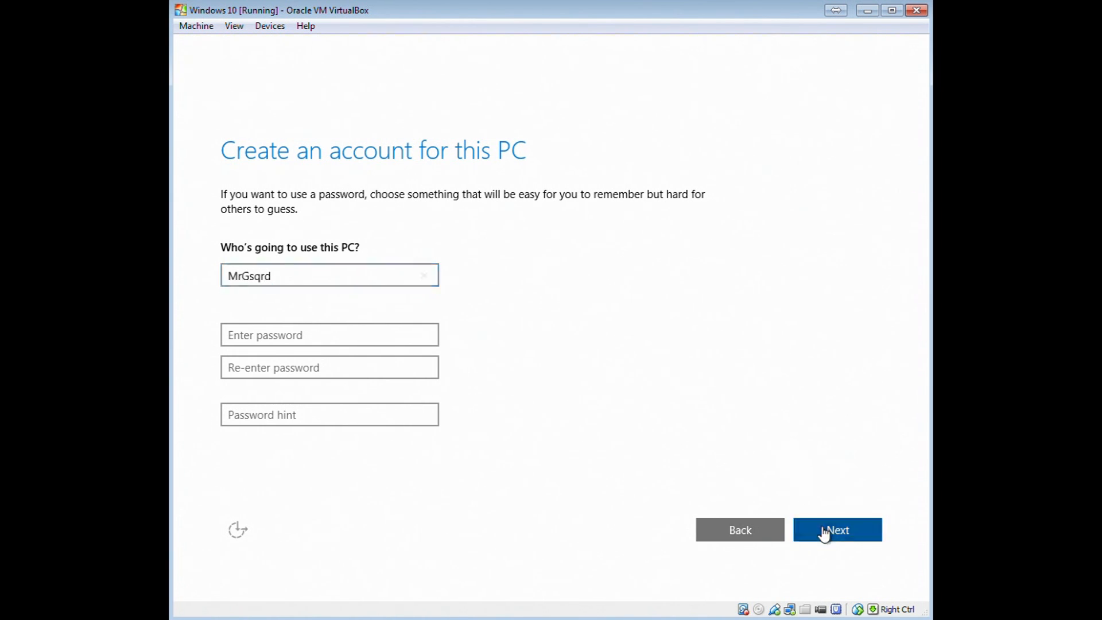
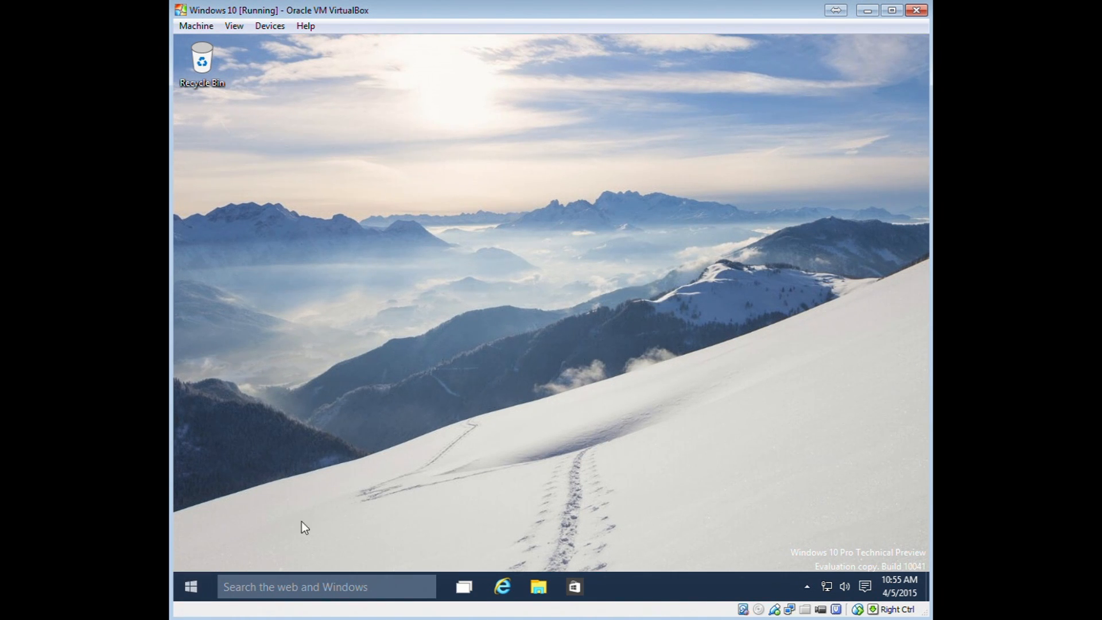
Look at Task View on the newly installed Windows desktop and close it again.
{"action": "left_click", "coordinate": [486, 434]}
{"action": "left_click", "coordinate": [193, 27]}
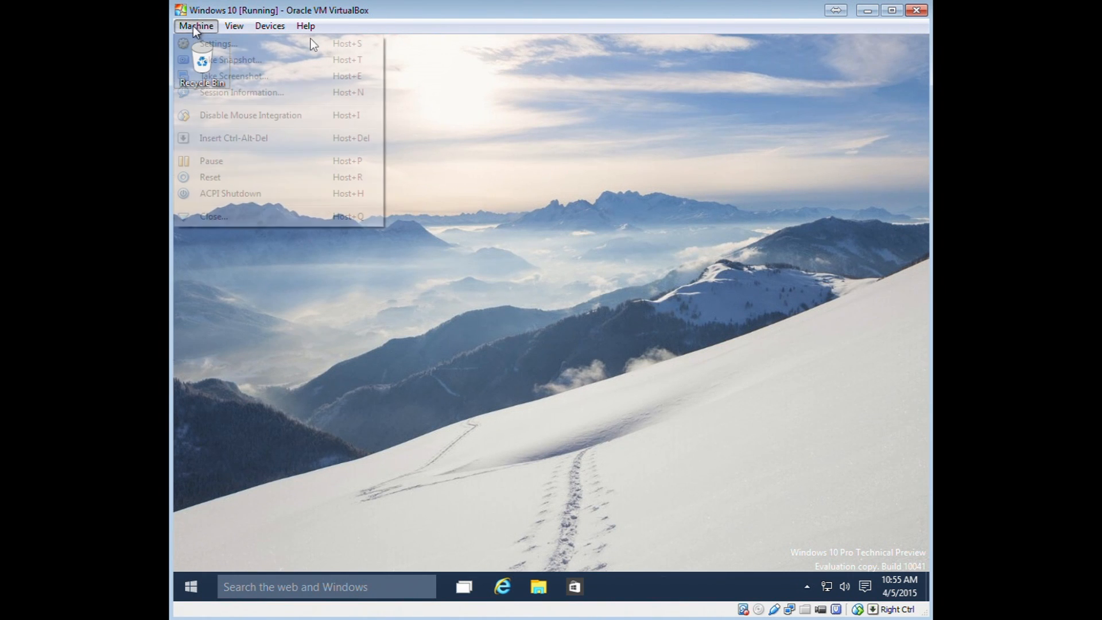
{"action": "left_click", "coordinate": [193, 27]}
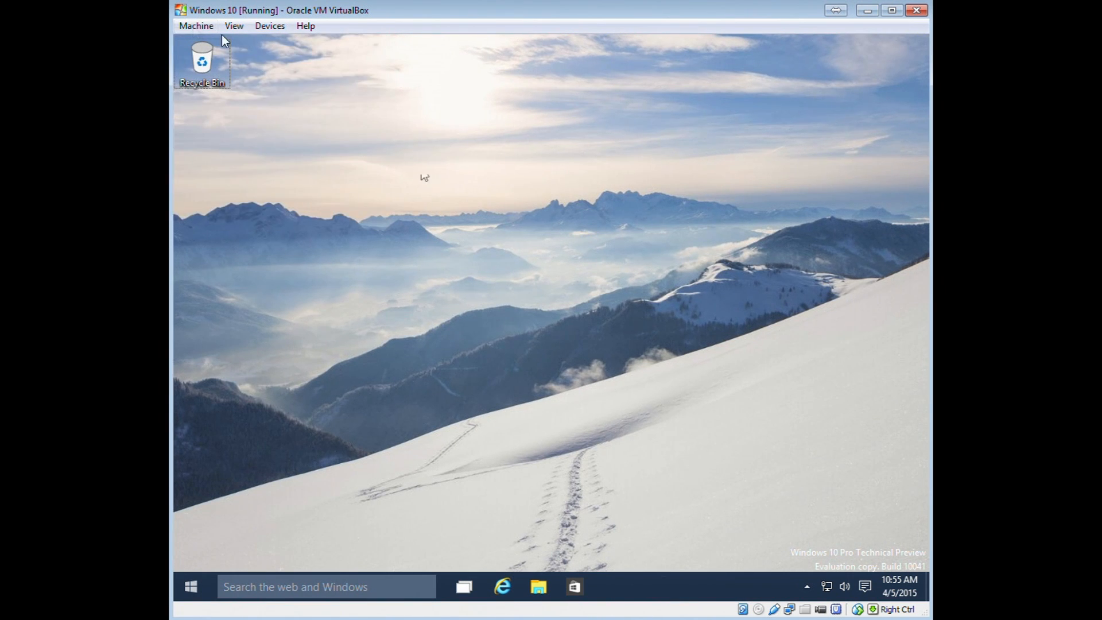
{"action": "left_click", "coordinate": [462, 585]}
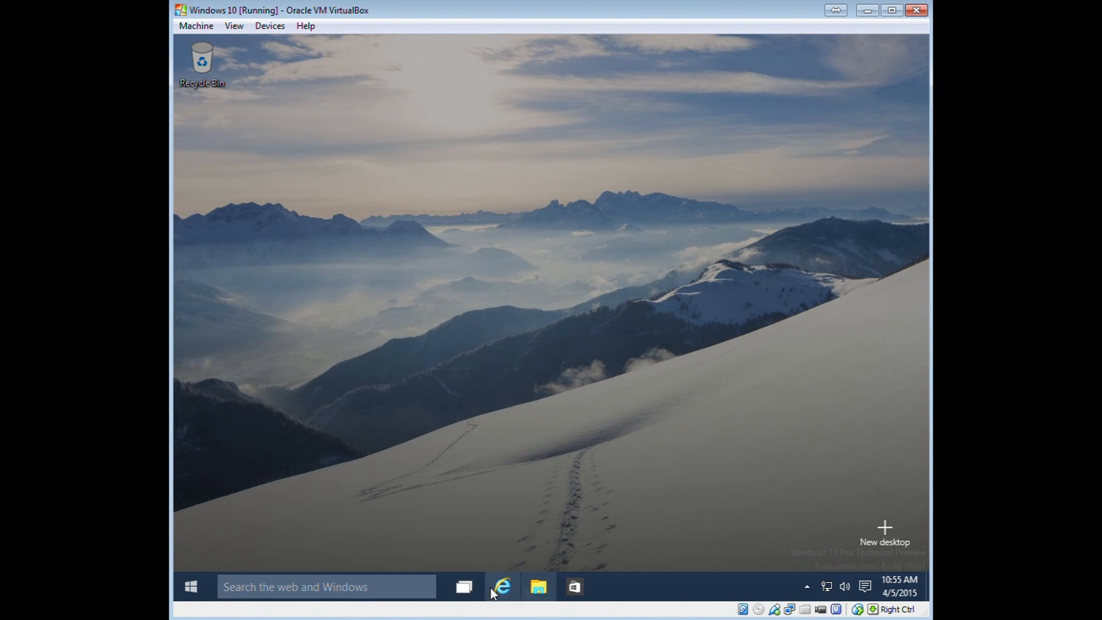
{"action": "left_click", "coordinate": [466, 586]}
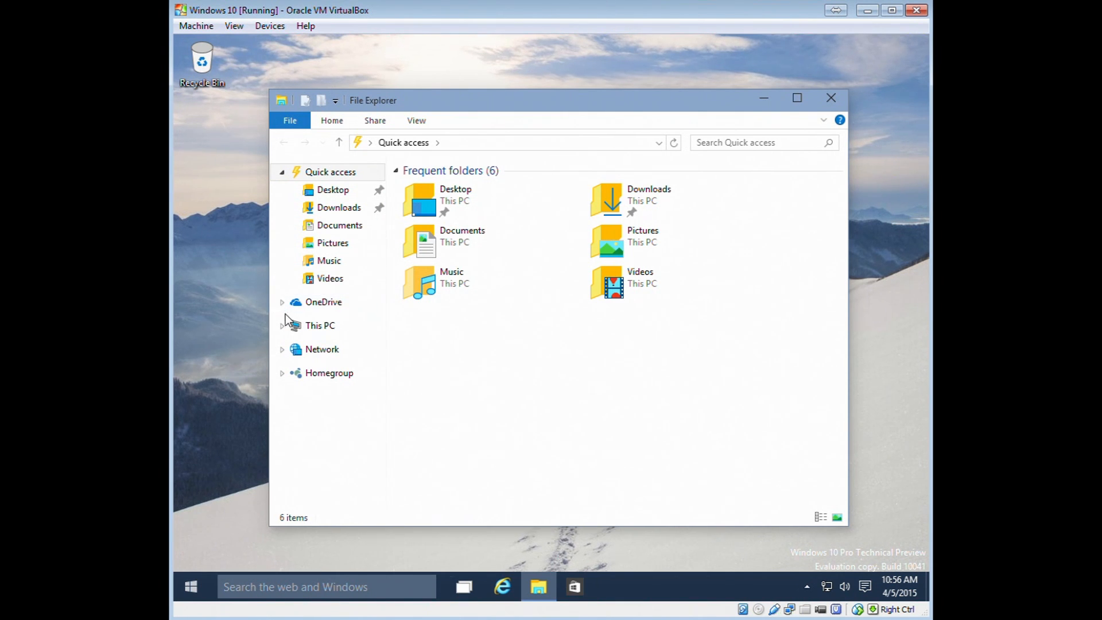
Browse This PC and Homegroup in File Explorer, and open Local Disk (C:).
{"action": "left_click", "coordinate": [323, 325]}
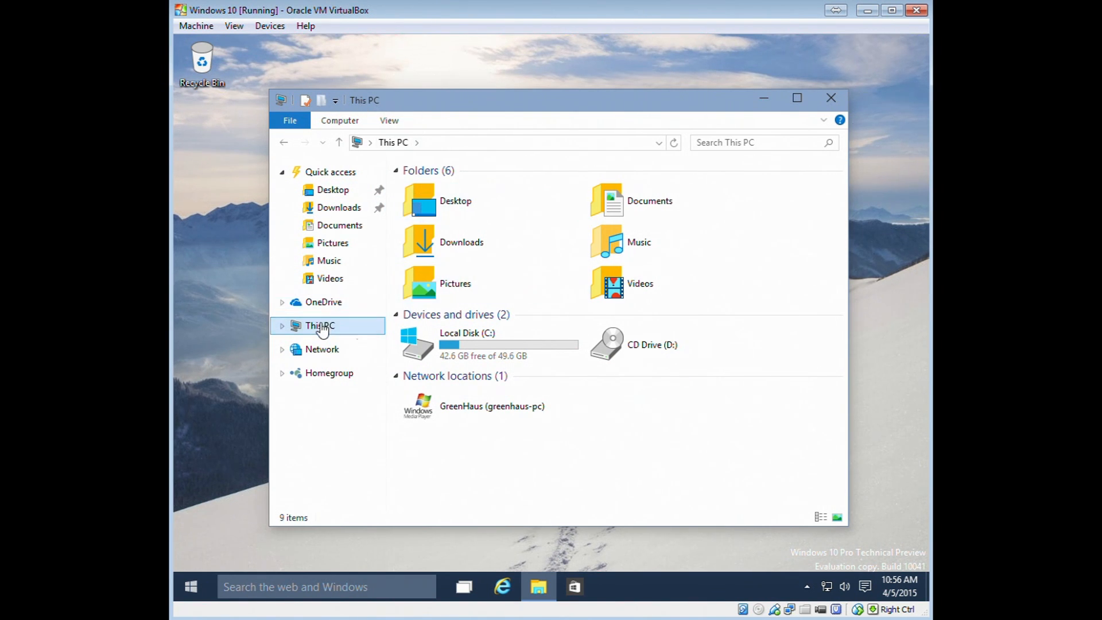
{"action": "left_click", "coordinate": [321, 373]}
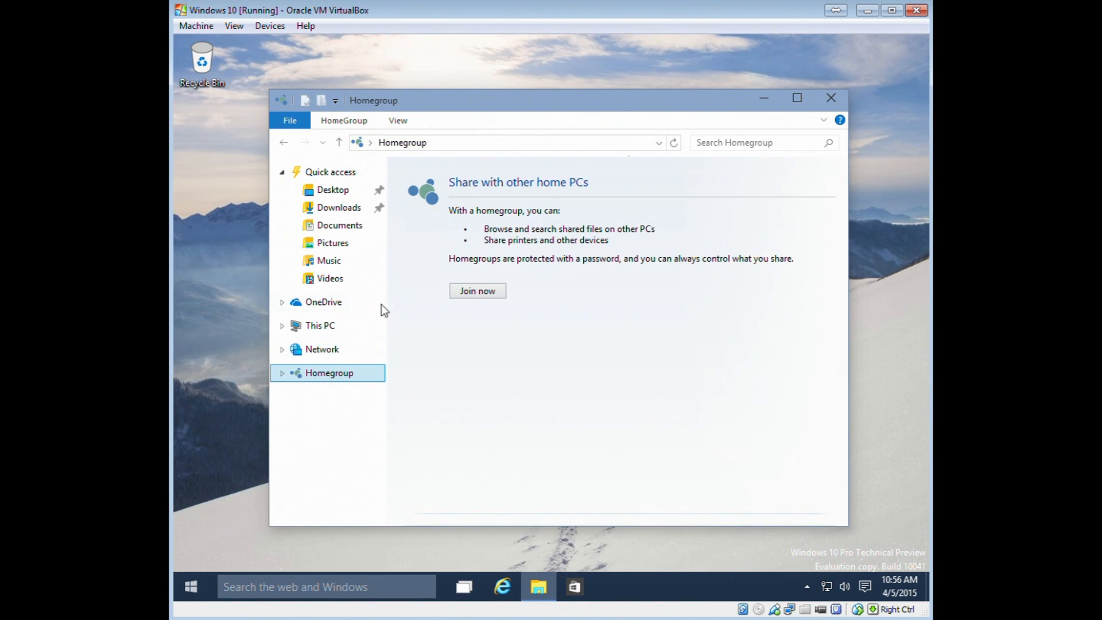
{"action": "left_click", "coordinate": [322, 326]}
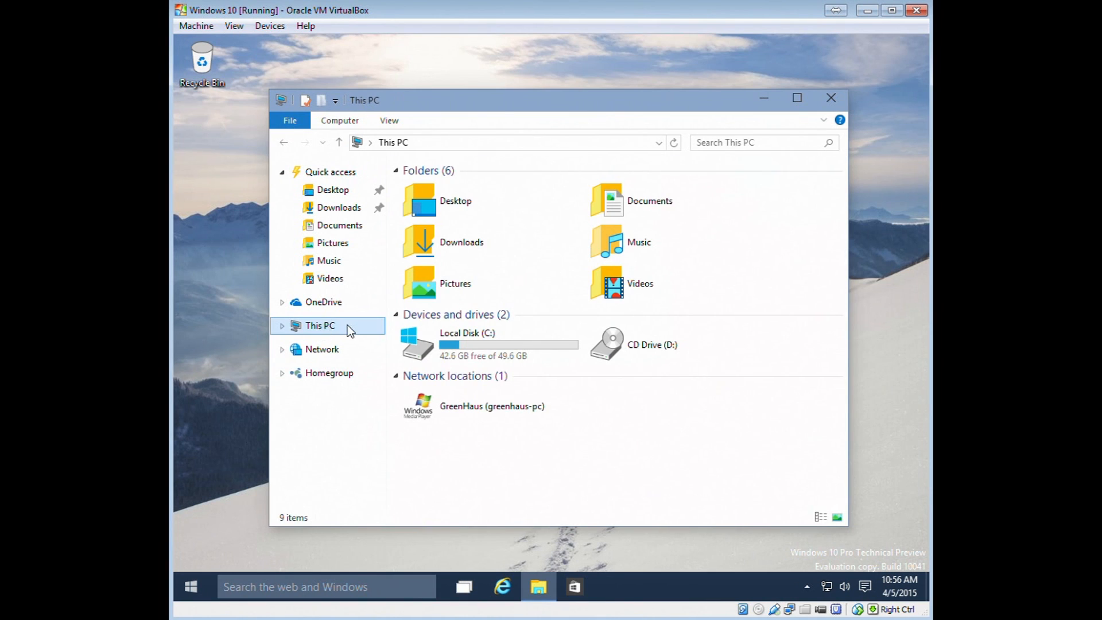
{"action": "double_click", "coordinate": [444, 347]}
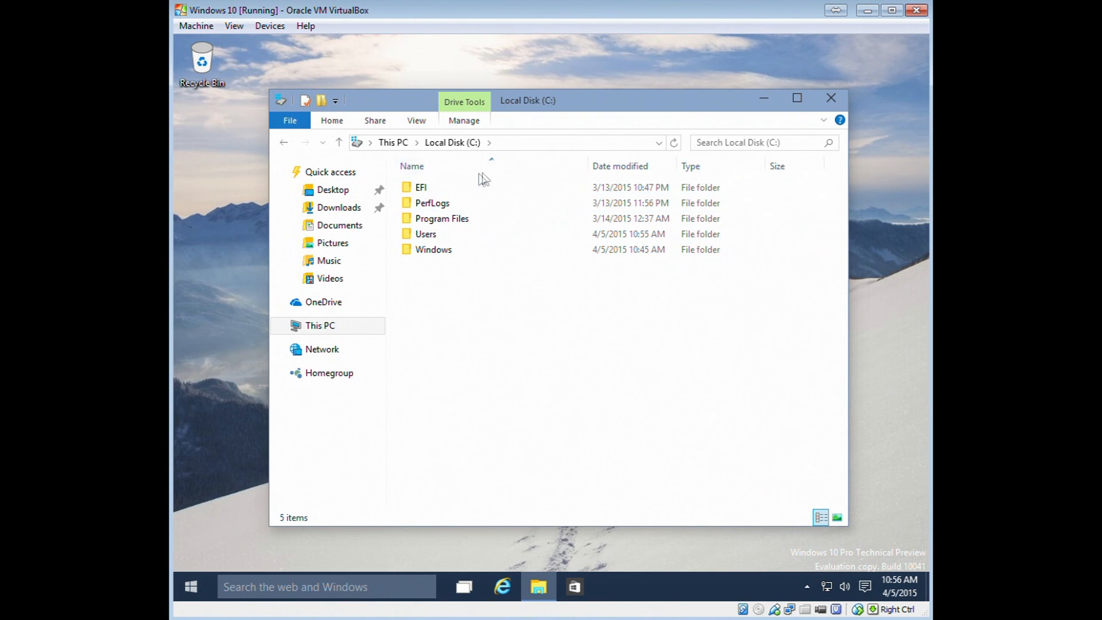
Look into the Program Files folder and return to Local Disk (C:).
{"action": "left_click", "coordinate": [450, 218]}
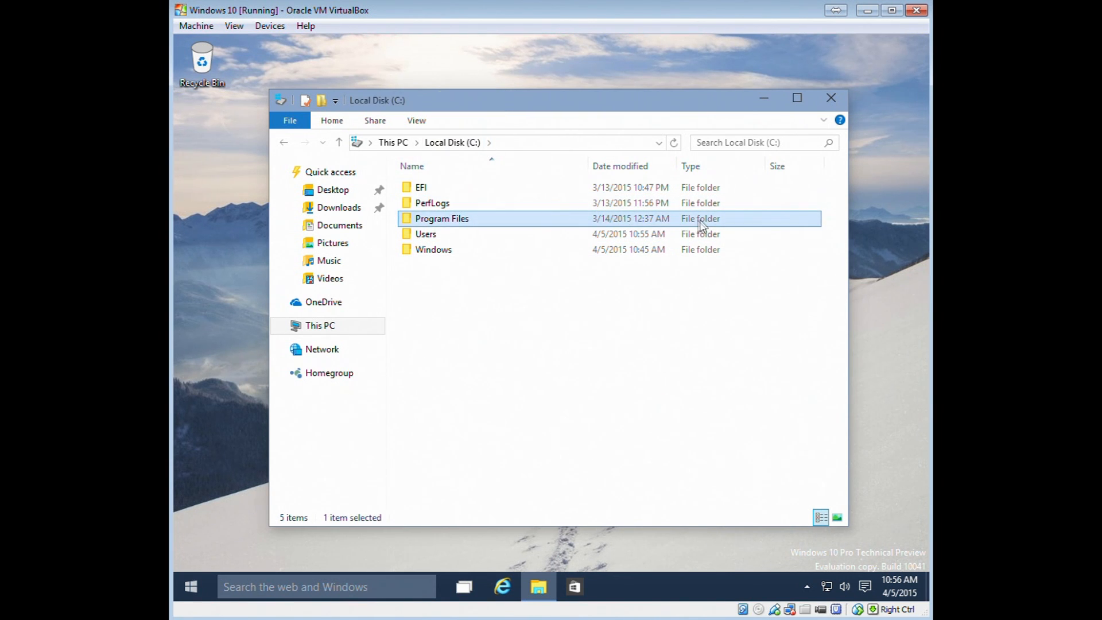
{"action": "double_click", "coordinate": [452, 219]}
{"action": "left_click", "coordinate": [452, 143]}
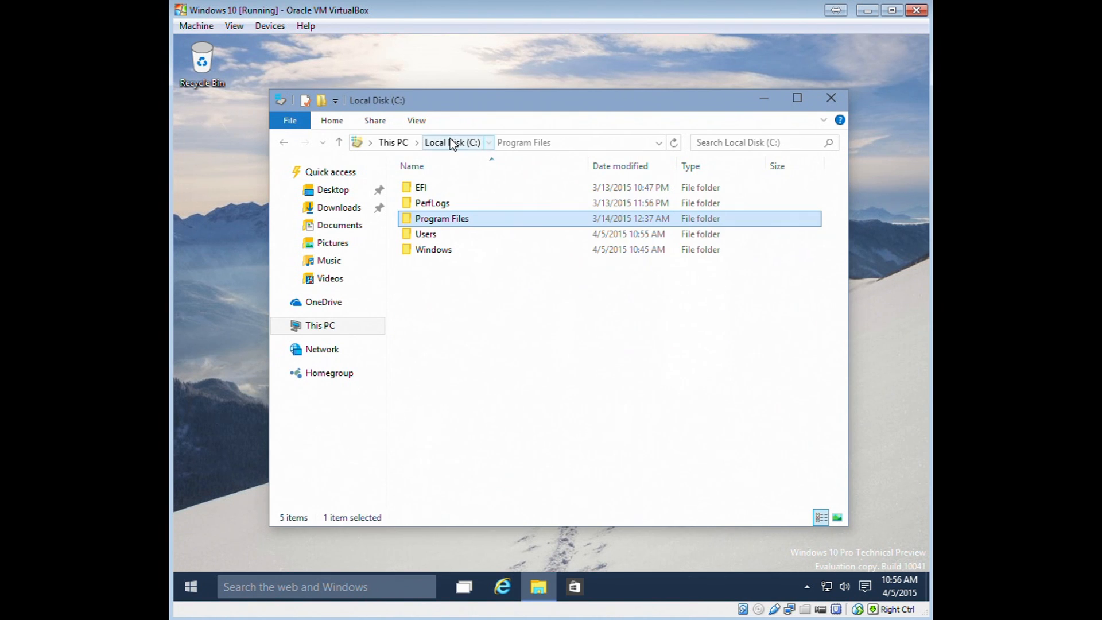
Go to the EFI folder by entering its name as the path, and return to Local Disk (C:).
{"action": "left_click", "coordinate": [574, 146]}
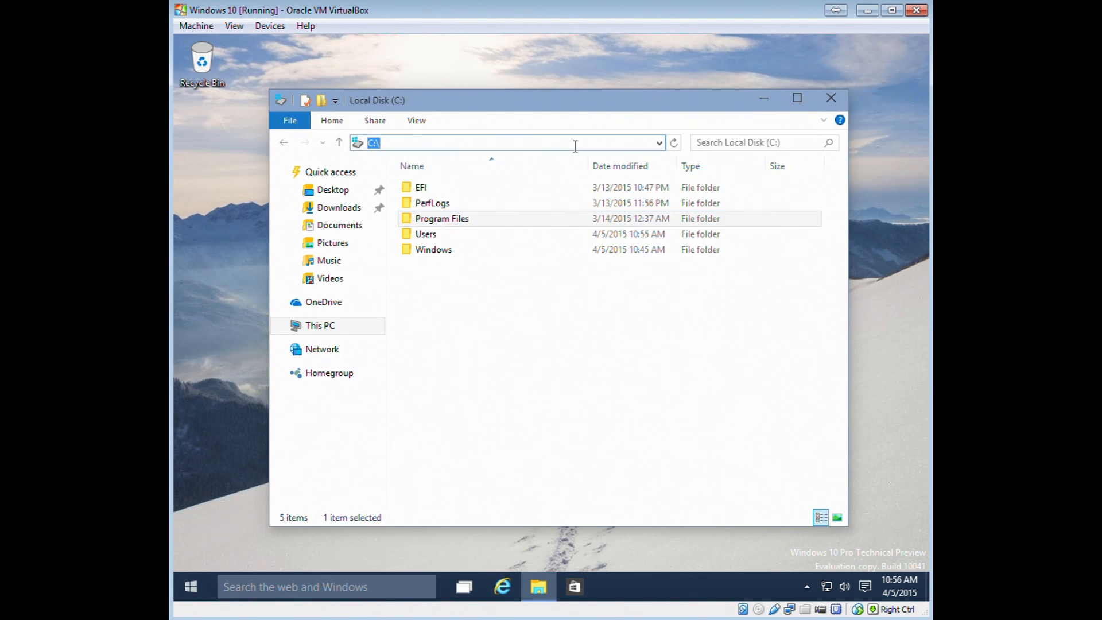
{"action": "left_click", "coordinate": [394, 142]}
{"action": "type", "text": "EFI"}
{"action": "key", "text": "Return"}
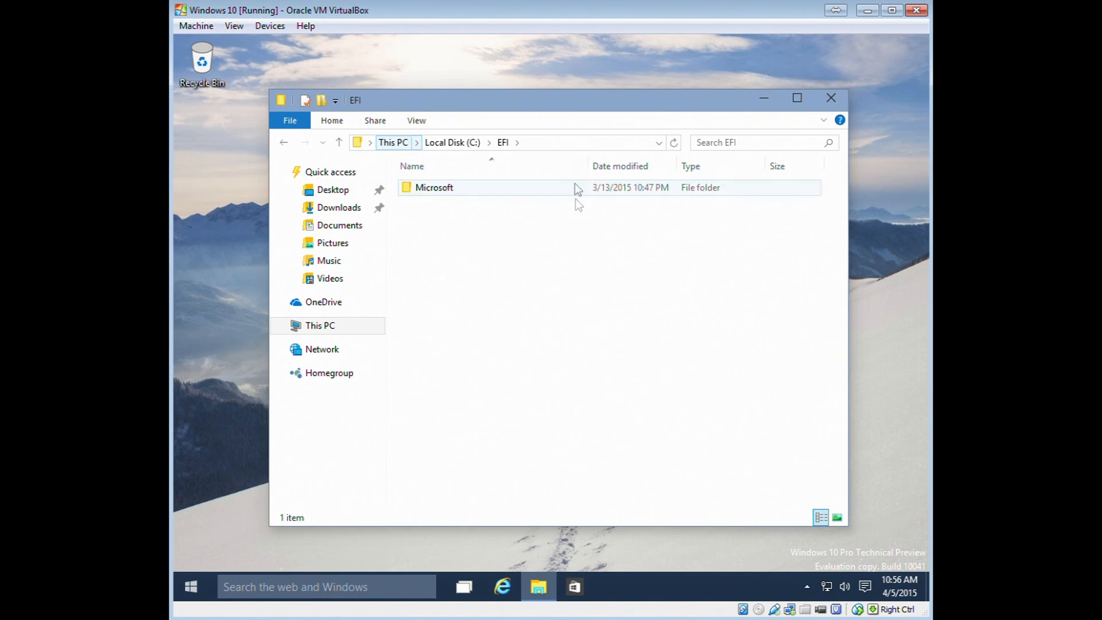
{"action": "left_click", "coordinate": [448, 142]}
{"action": "left_click", "coordinate": [621, 312]}
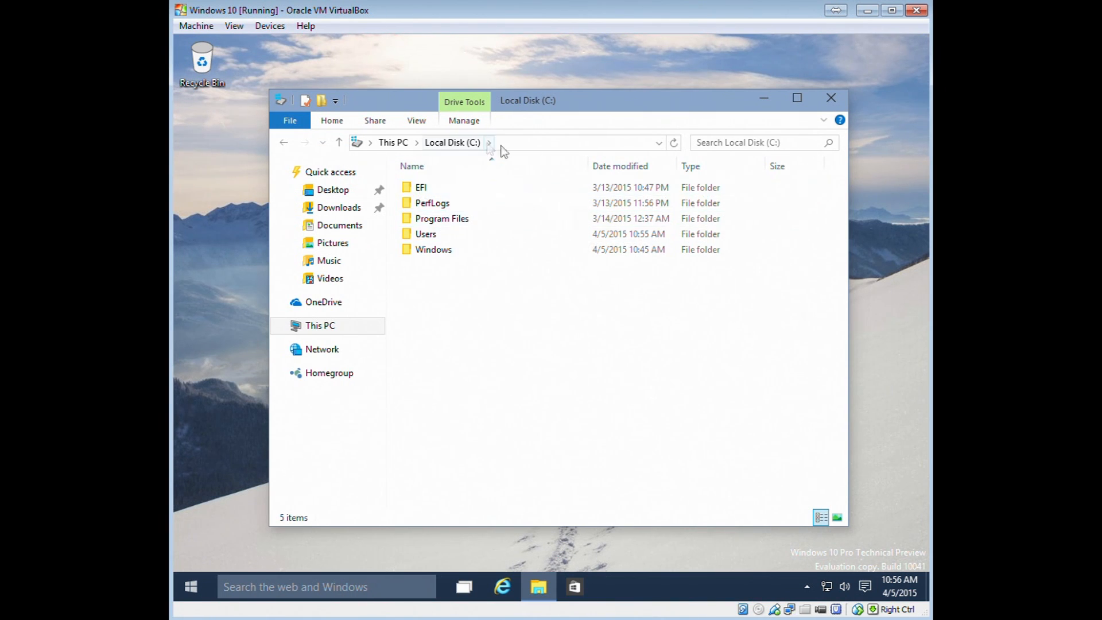
Examine File Explorer's context, Quick Access Toolbar and File options, including PowerShell and Help, and close the window.
{"action": "right_click", "coordinate": [524, 324]}
{"action": "mouse_move", "coordinate": [584, 466]}
{"action": "left_click", "coordinate": [454, 300]}
{"action": "left_click", "coordinate": [336, 102]}
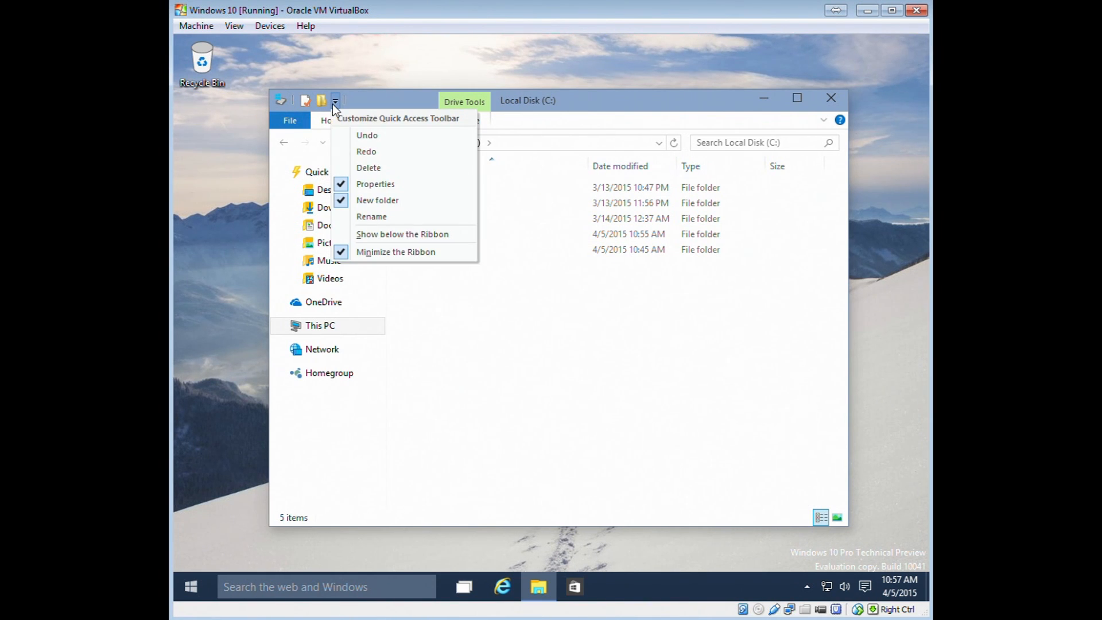
{"action": "left_click", "coordinate": [298, 118]}
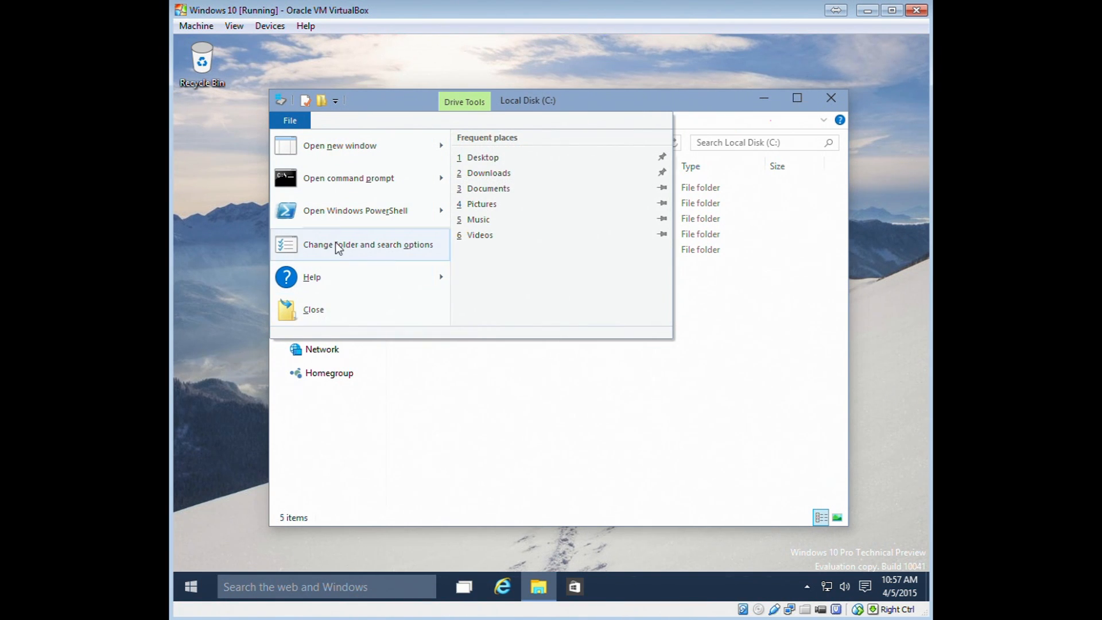
{"action": "mouse_move", "coordinate": [330, 154]}
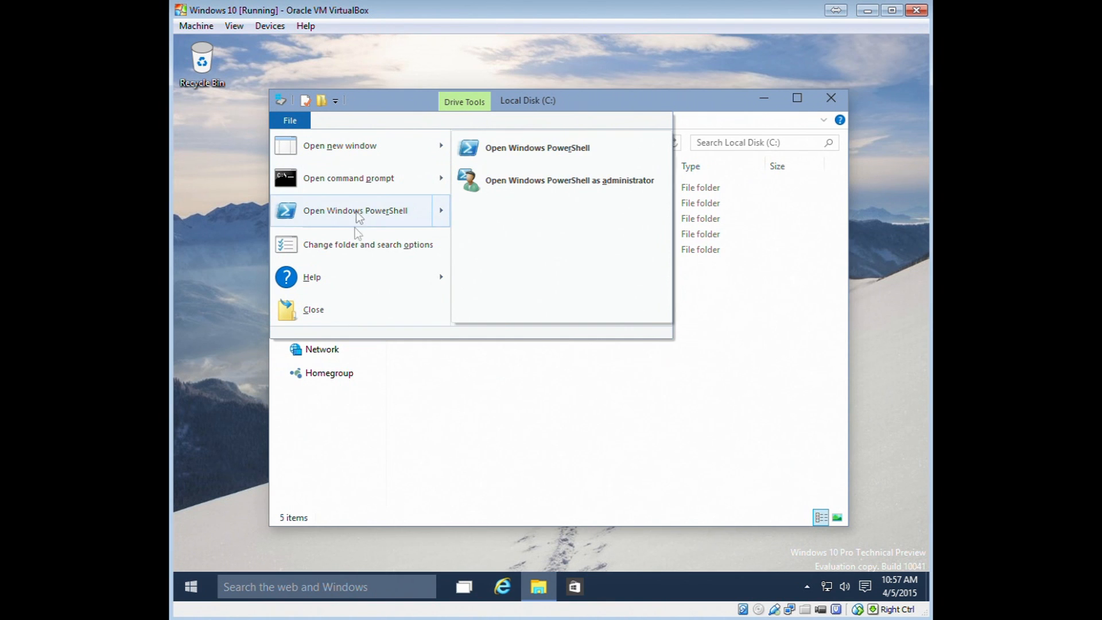
{"action": "mouse_move", "coordinate": [311, 281]}
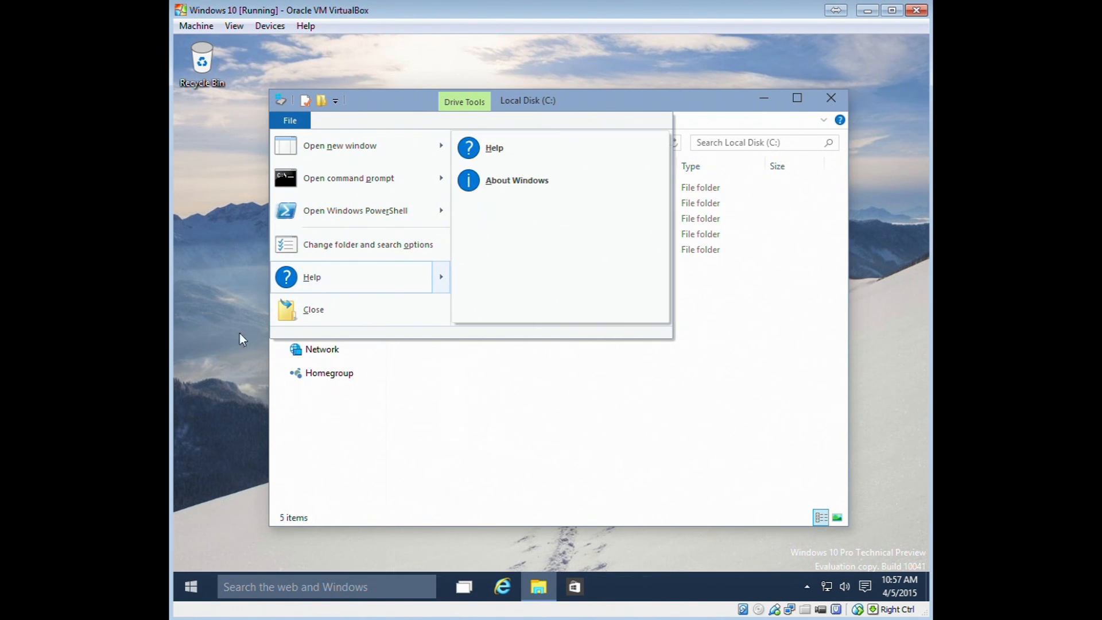
{"action": "left_click", "coordinate": [326, 309]}
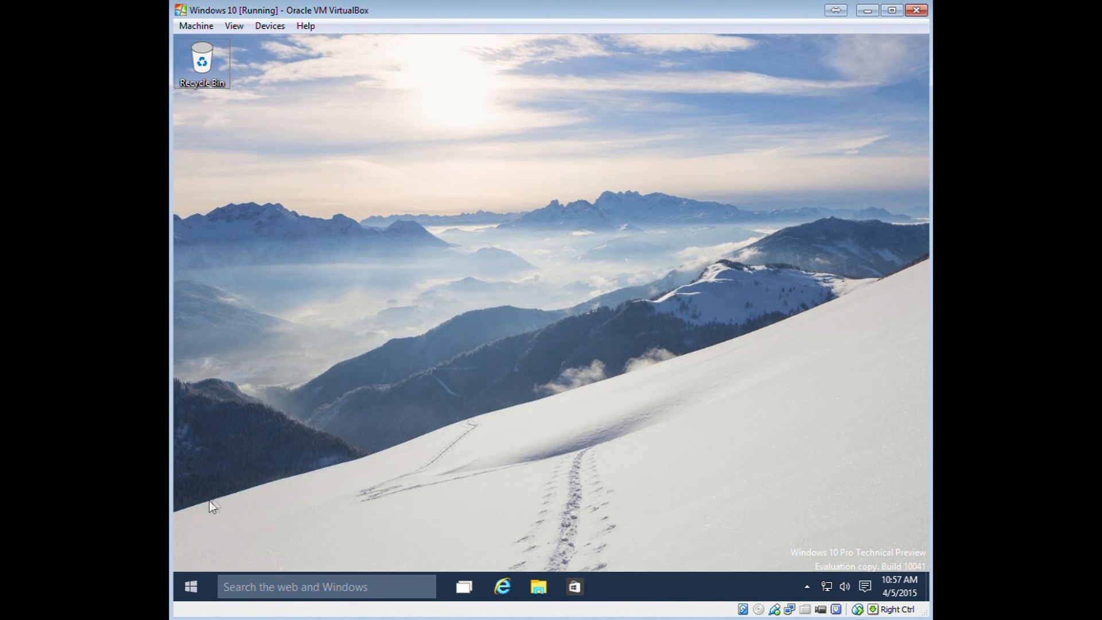
Examine the system tools offered in the Start button's context menu and dismiss it.
{"action": "left_click", "coordinate": [192, 585]}
{"action": "right_click", "coordinate": [191, 583]}
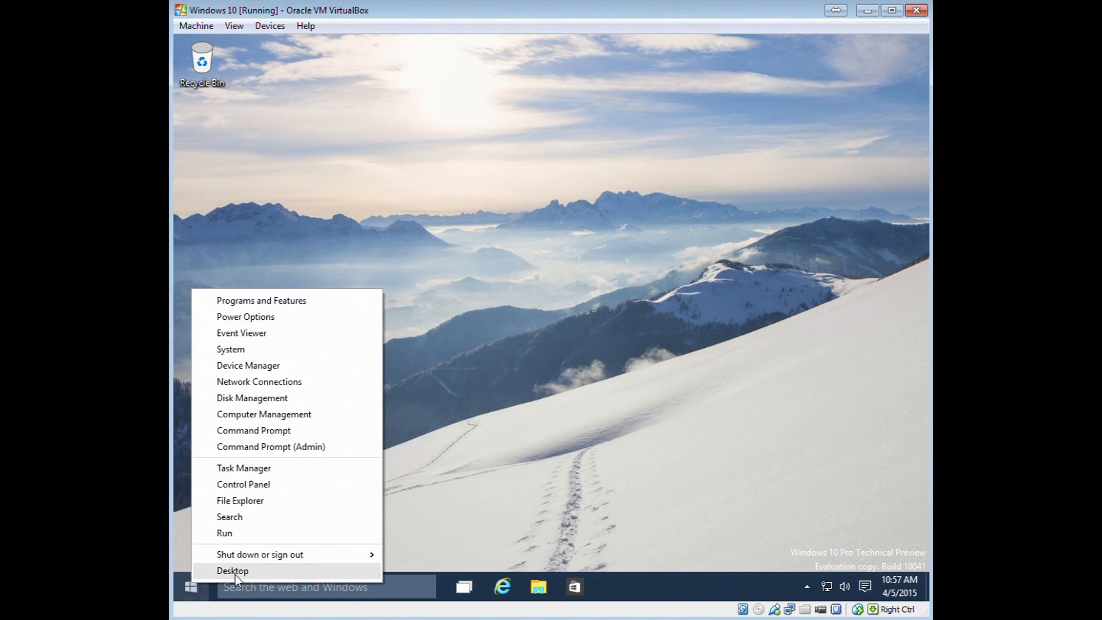
{"action": "mouse_move", "coordinate": [251, 558]}
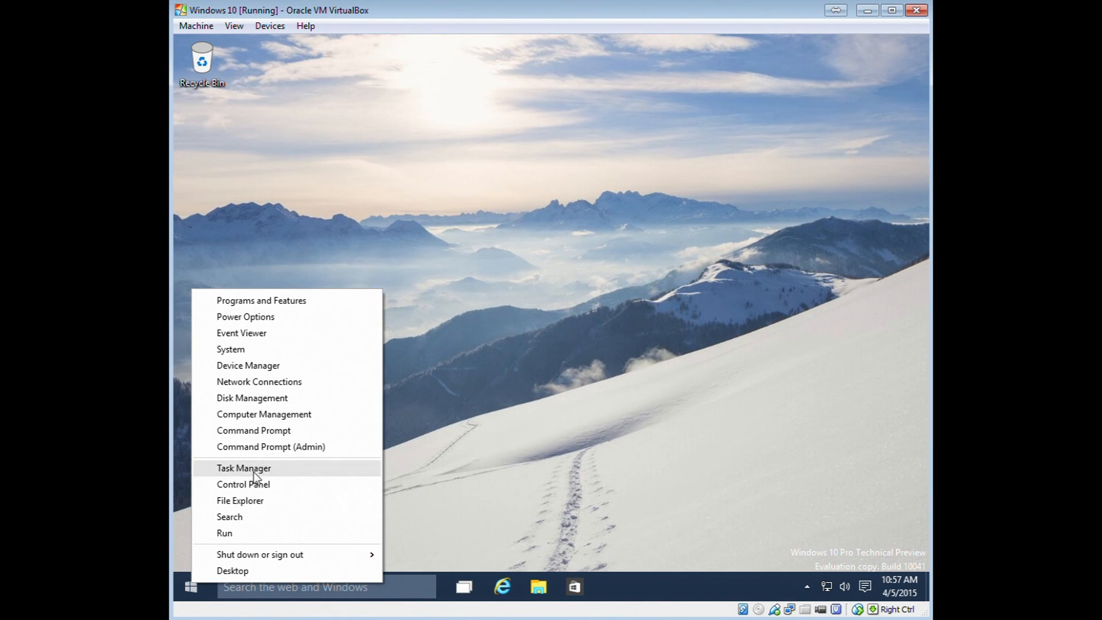
{"action": "left_click", "coordinate": [660, 471]}
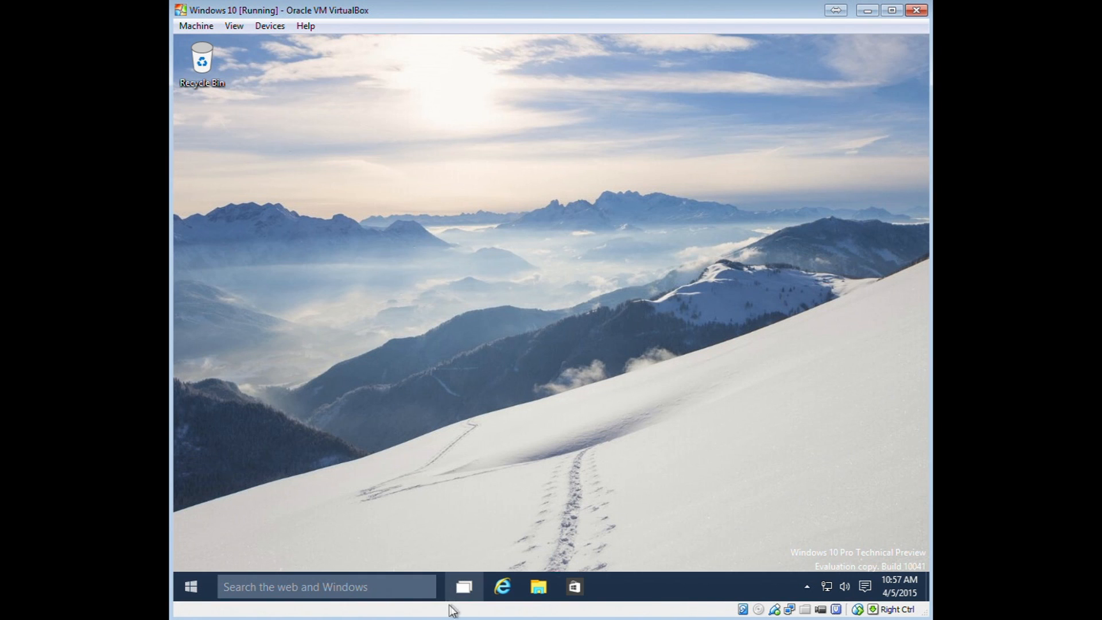
Add a second virtual desktop in Task View and switch to Desktop 1.
{"action": "left_click", "coordinate": [464, 586]}
{"action": "left_click", "coordinate": [855, 521]}
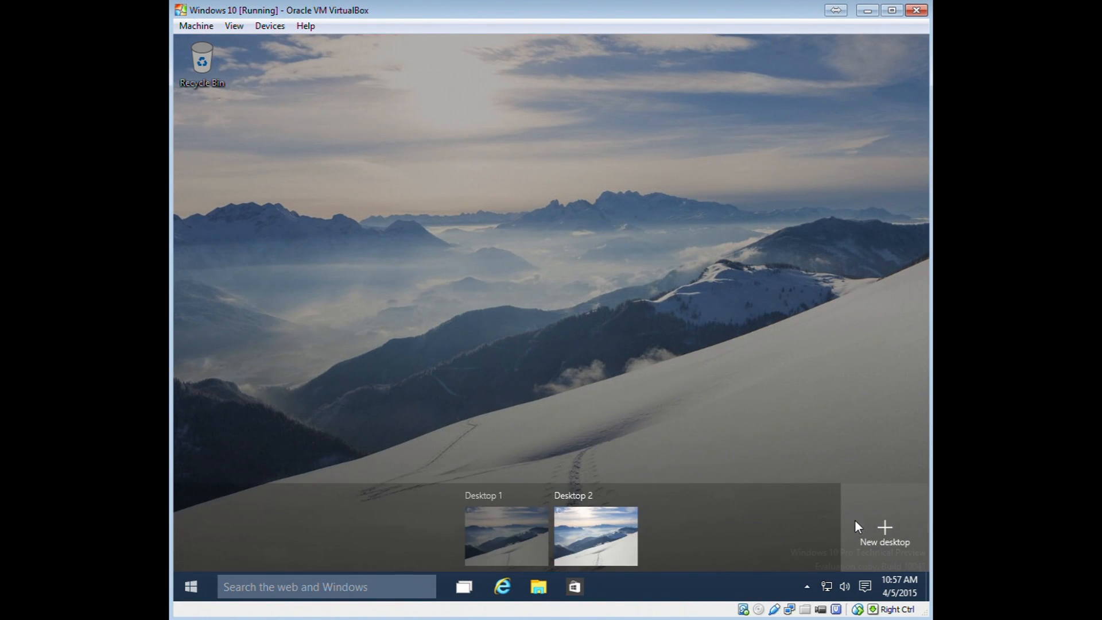
{"action": "left_click", "coordinate": [512, 526]}
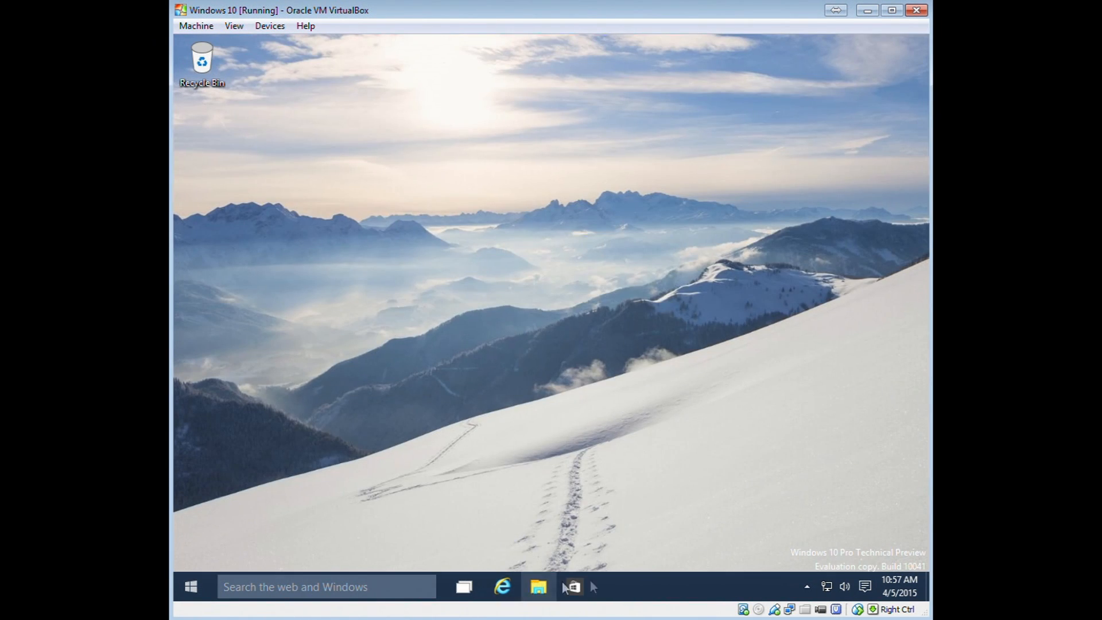
Open File Explorer on Desktop 1 and switch to Desktop 2 through Task View.
{"action": "left_click", "coordinate": [538, 586]}
{"action": "left_click", "coordinate": [464, 586]}
{"action": "left_click", "coordinate": [593, 543]}
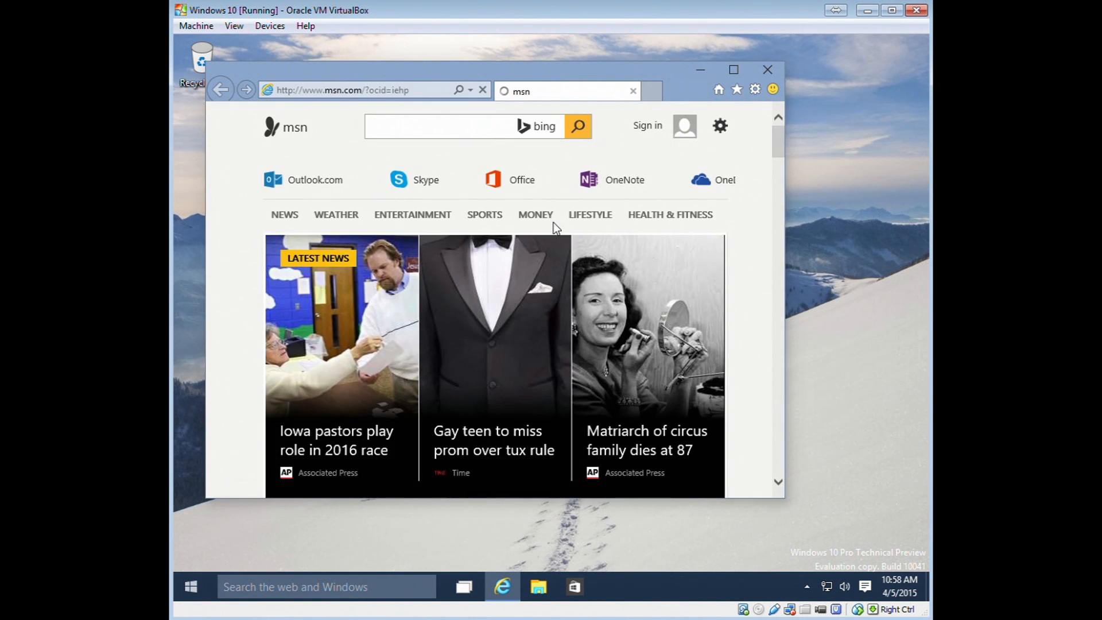
Search for "google" from the MSN page's Bing search box in Internet Explorer.
{"action": "left_click", "coordinate": [447, 133]}
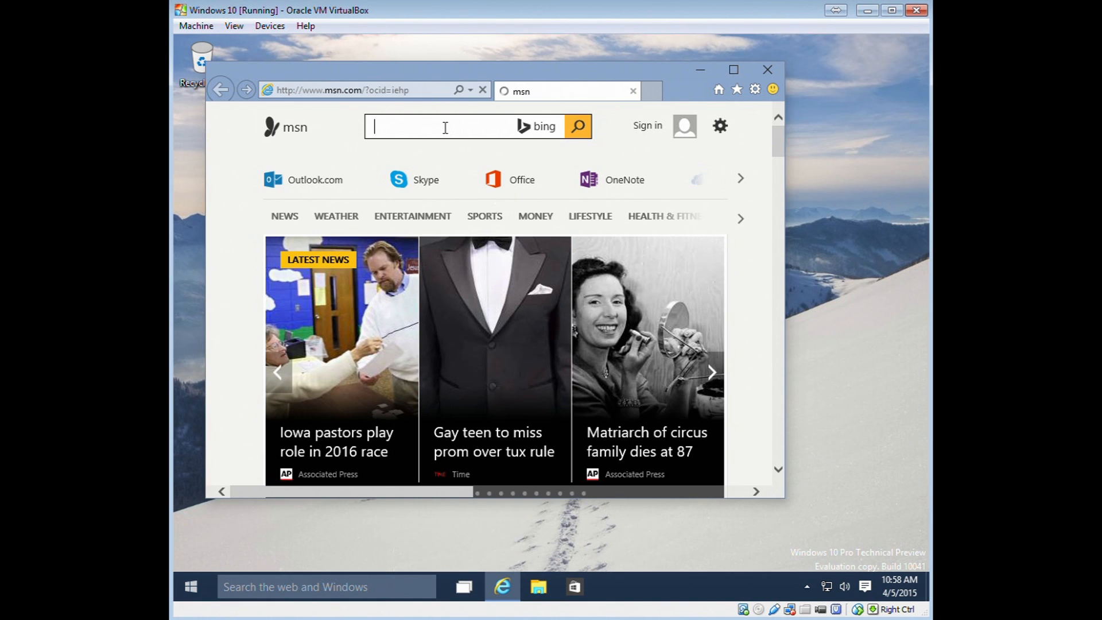
{"action": "type", "text": "google"}
{"action": "key", "text": "Return"}
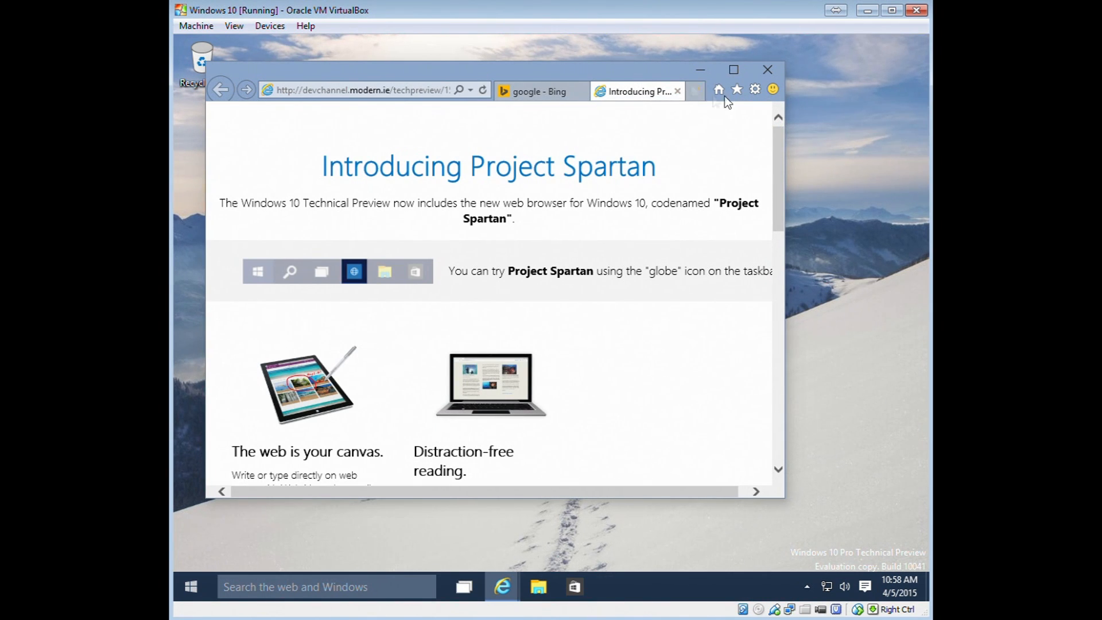
Check the browser's feedback options, close the Project Spartan introduction tab, and open the Google site from the Bing results.
{"action": "left_click", "coordinate": [773, 89]}
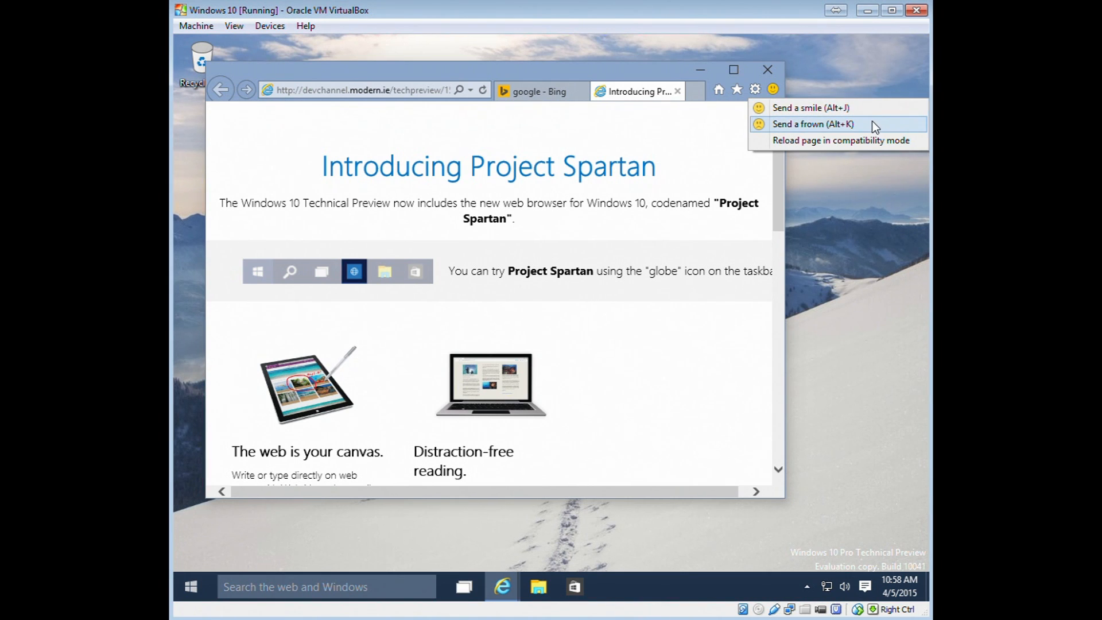
{"action": "left_click", "coordinate": [678, 90]}
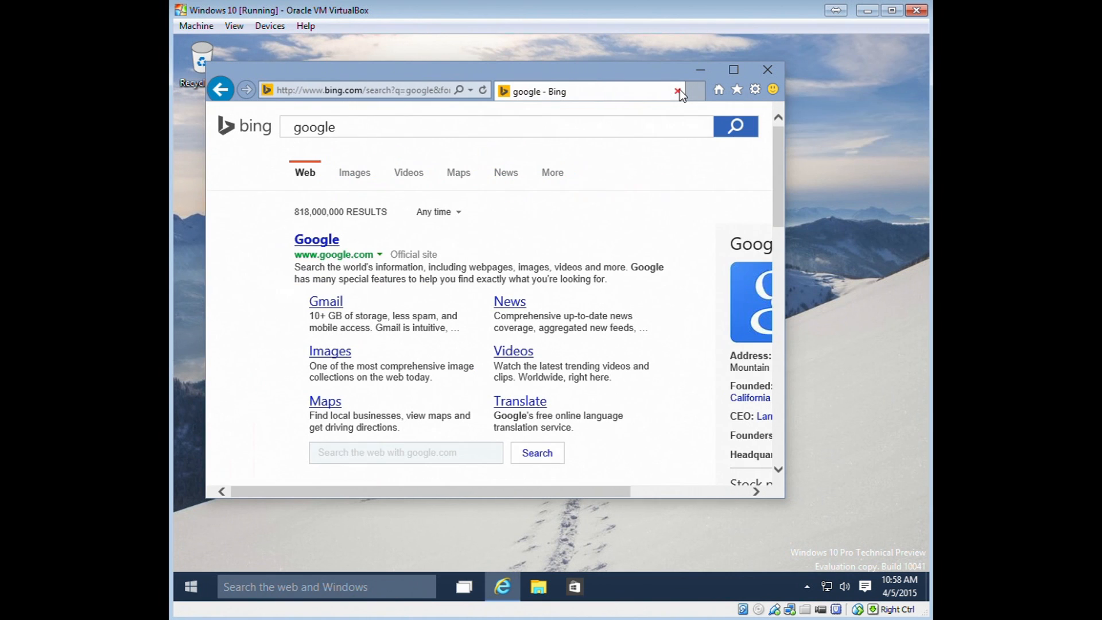
{"action": "mouse_move", "coordinate": [504, 595]}
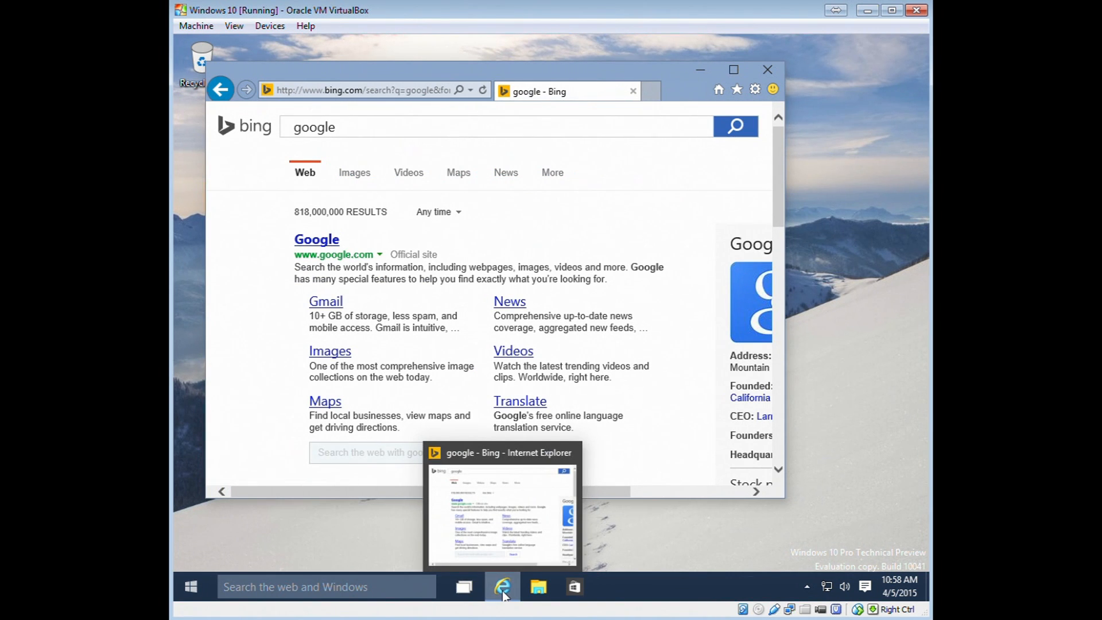
{"action": "left_click", "coordinate": [331, 241]}
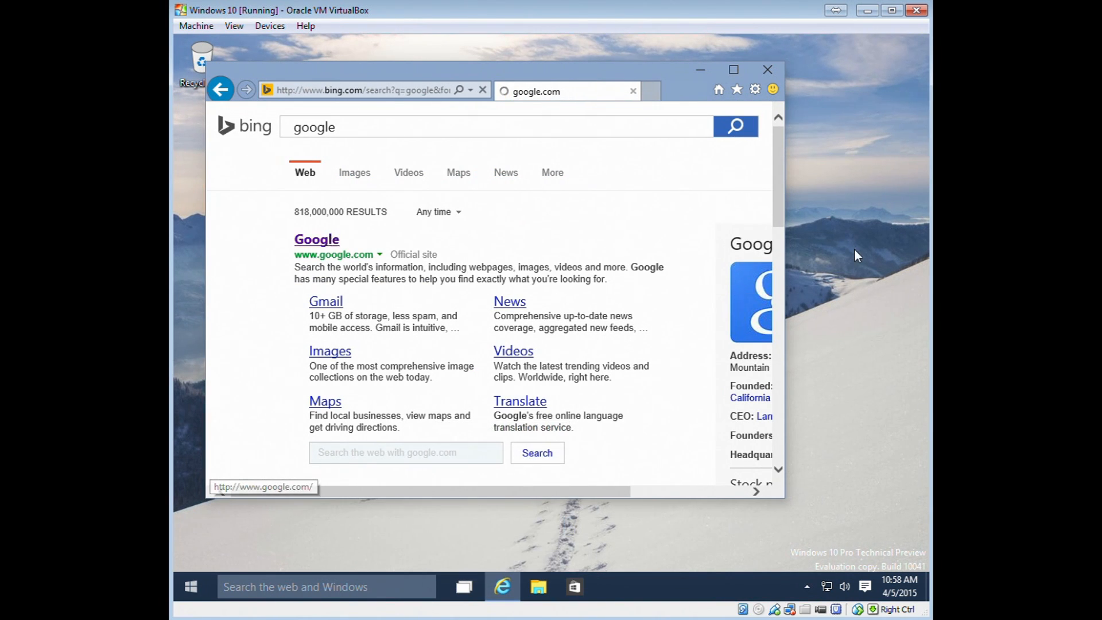
Check the version information in About Internet Explorer and close the dialog.
{"action": "left_click", "coordinate": [758, 90]}
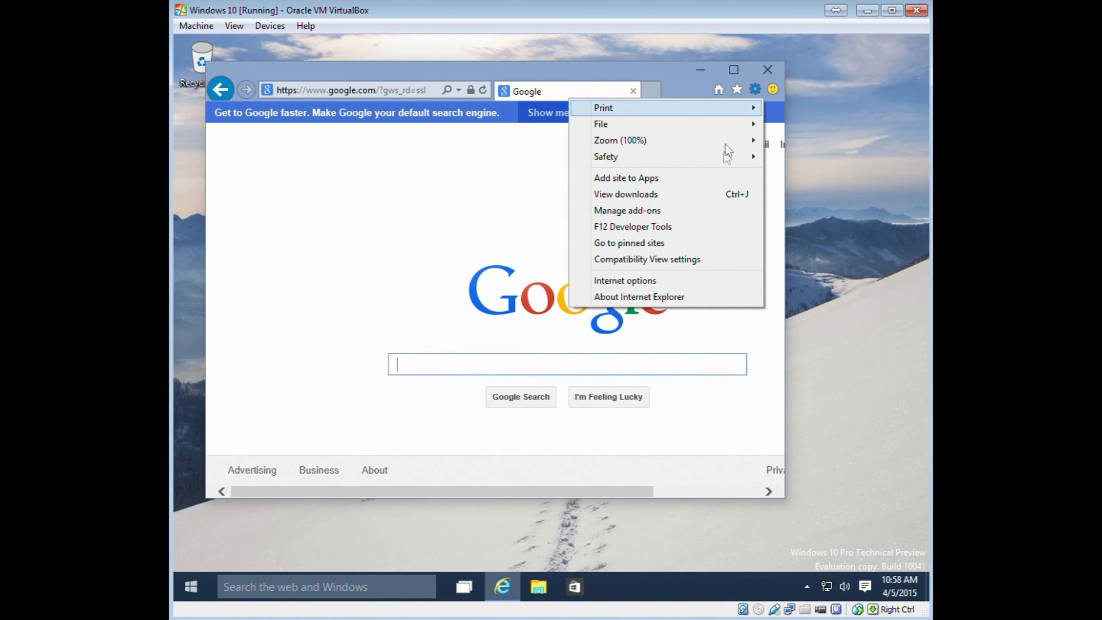
{"action": "left_click", "coordinate": [664, 298]}
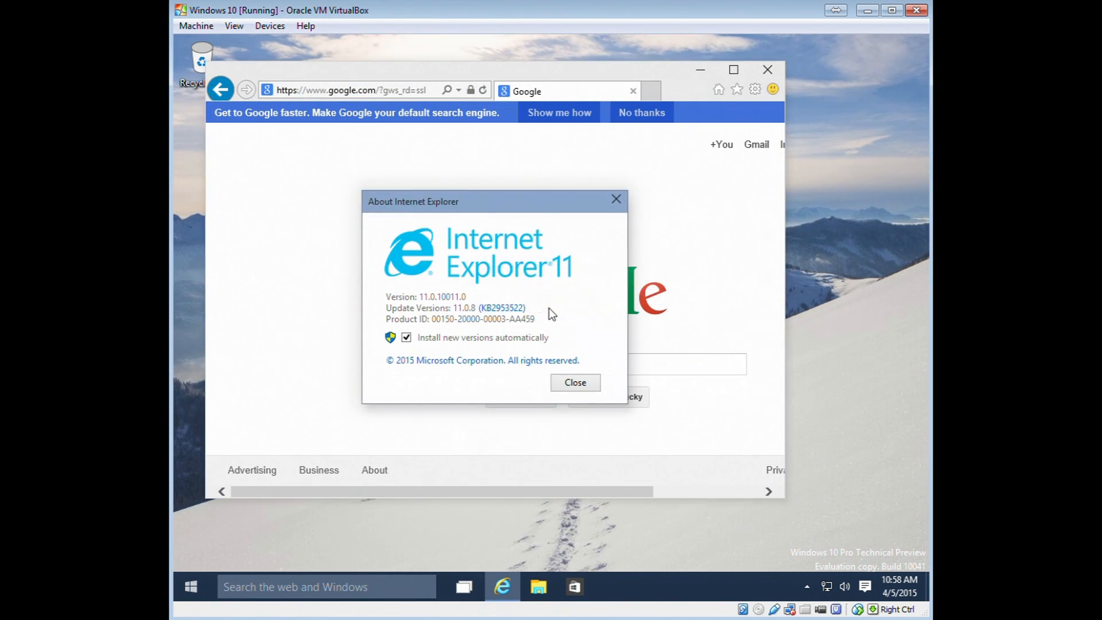
{"action": "left_click", "coordinate": [576, 383]}
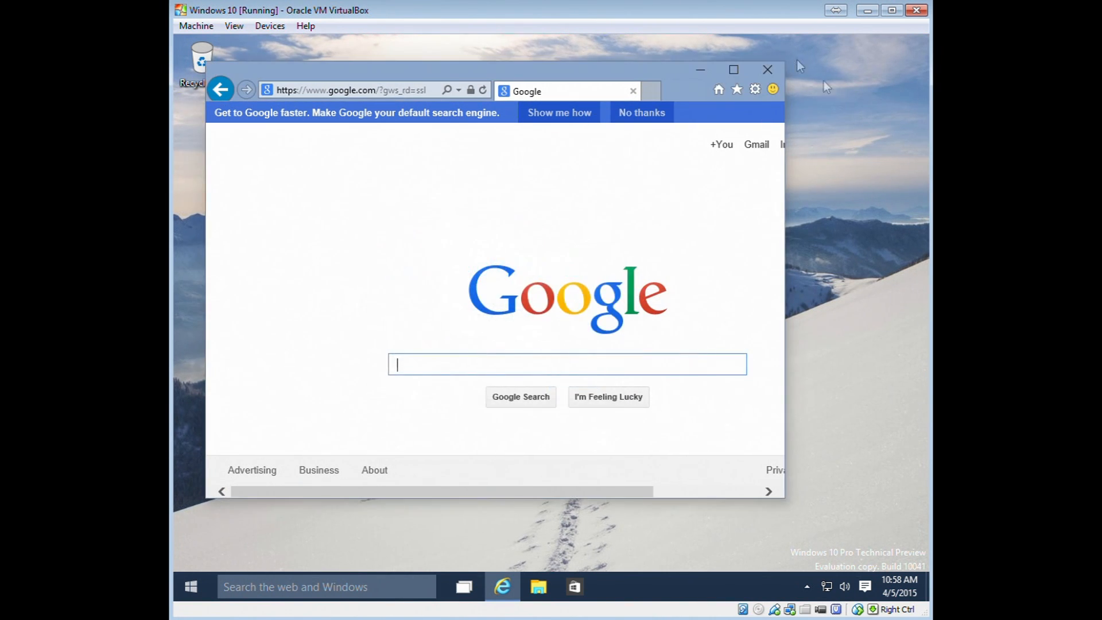
Maximize the browser window and decline Google's offer to become the default search engine.
{"action": "left_click", "coordinate": [734, 70]}
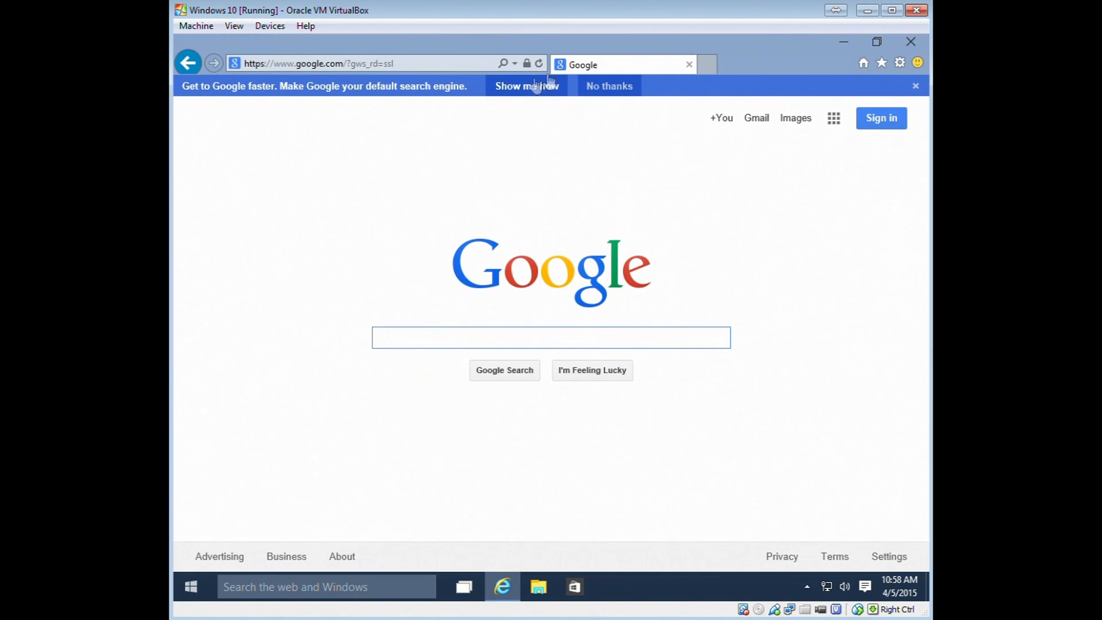
{"action": "left_click", "coordinate": [626, 90]}
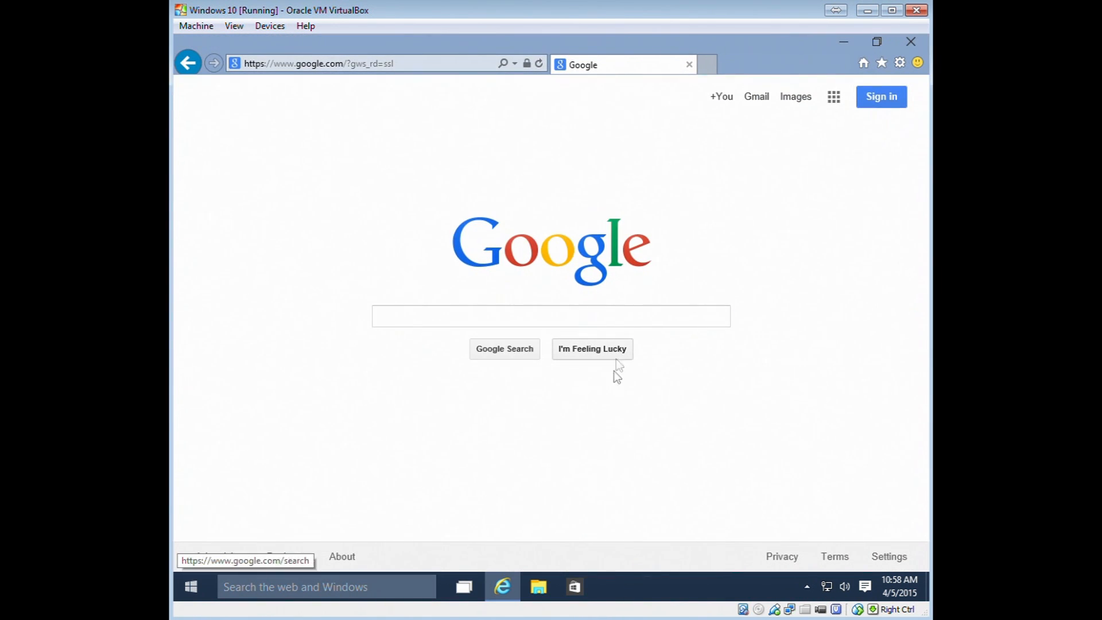
Check the hidden notification icons, add a third virtual desktop in Task View and switch to it.
{"action": "left_click", "coordinate": [808, 587]}
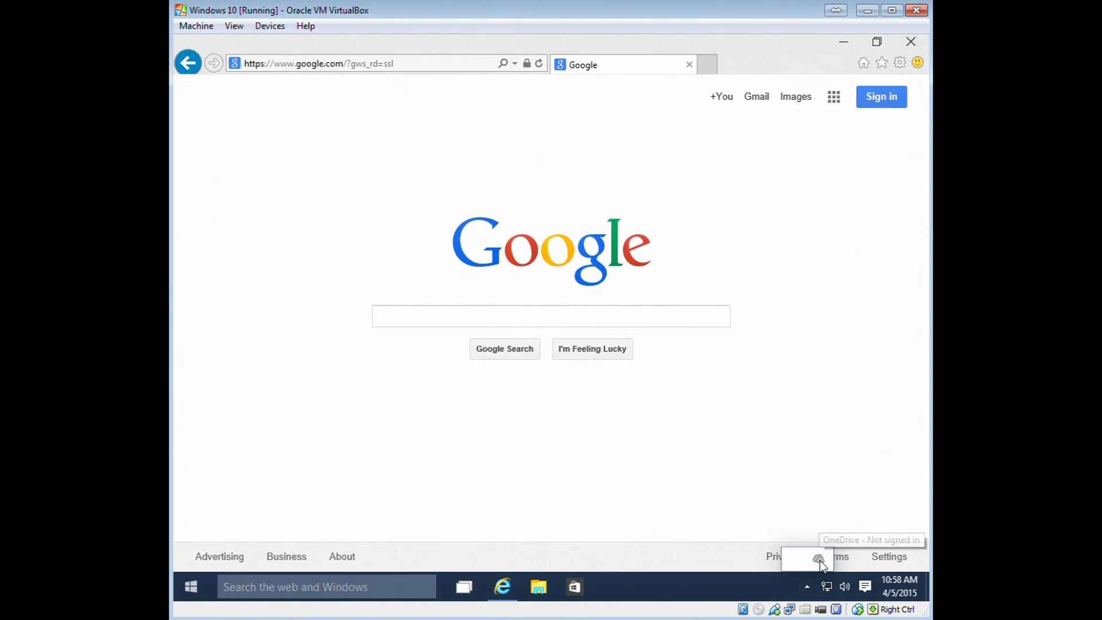
{"action": "left_click", "coordinate": [666, 451]}
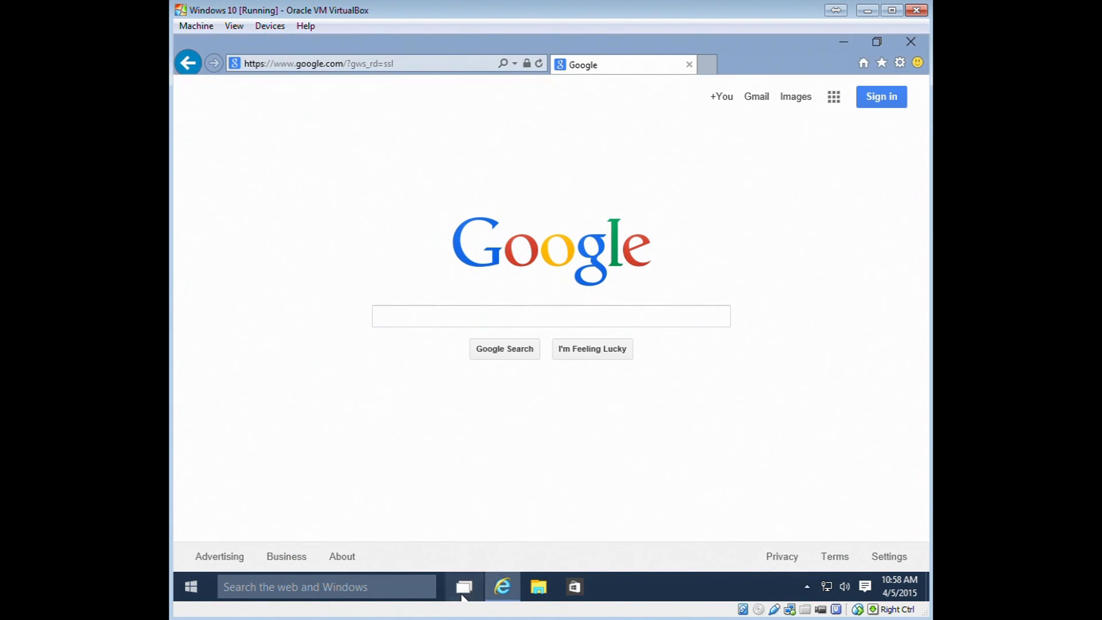
{"action": "left_click", "coordinate": [463, 585]}
{"action": "left_click", "coordinate": [893, 522]}
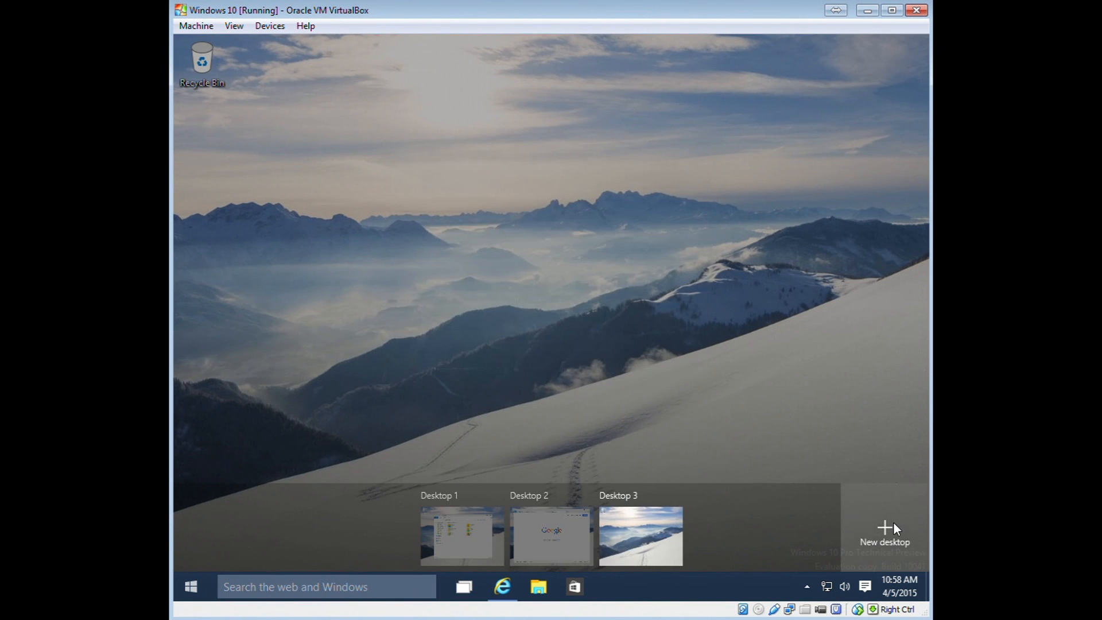
{"action": "left_click", "coordinate": [660, 552]}
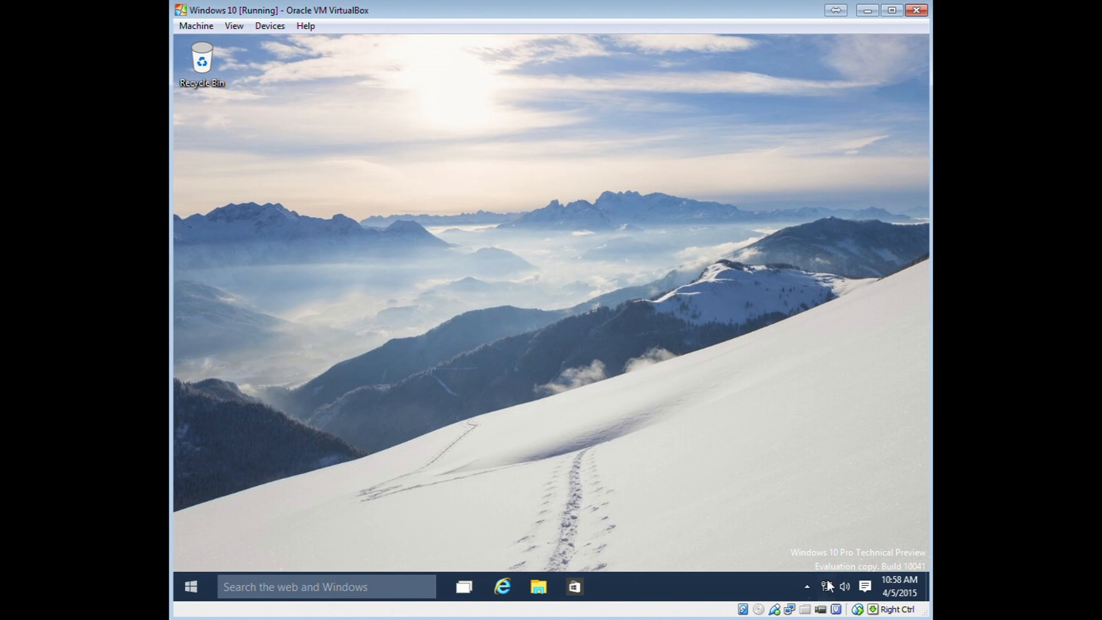
Check the hidden notification icons on Desktop 3, open the Run dialog and minimize it.
{"action": "left_click", "coordinate": [807, 586]}
{"action": "left_click", "coordinate": [375, 509]}
{"action": "key", "text": "super+r"}
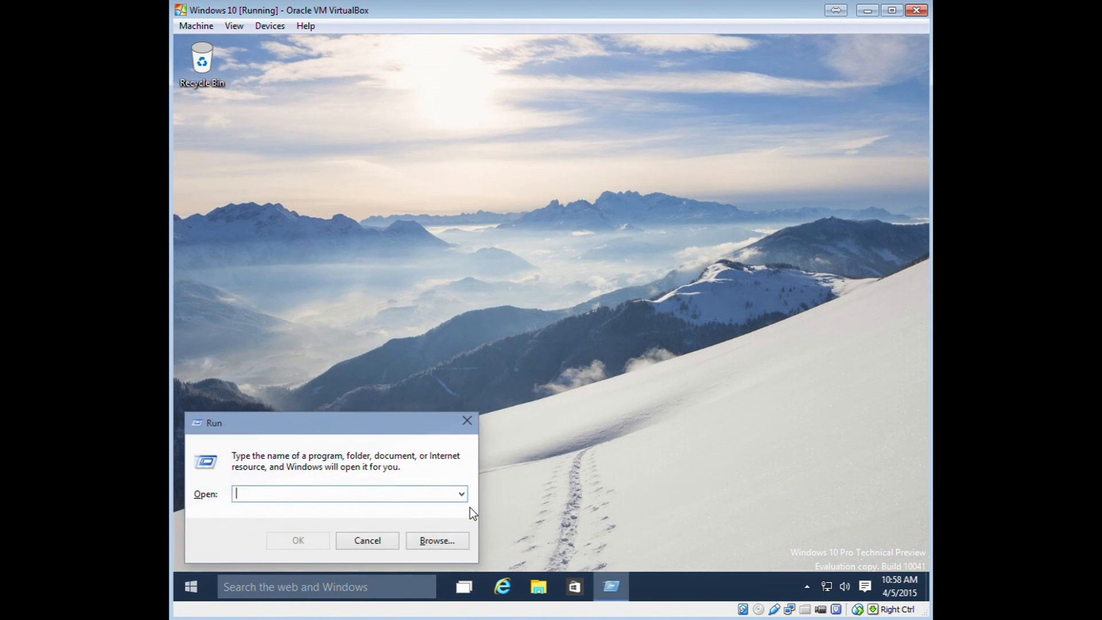
{"action": "key", "text": "Escape"}
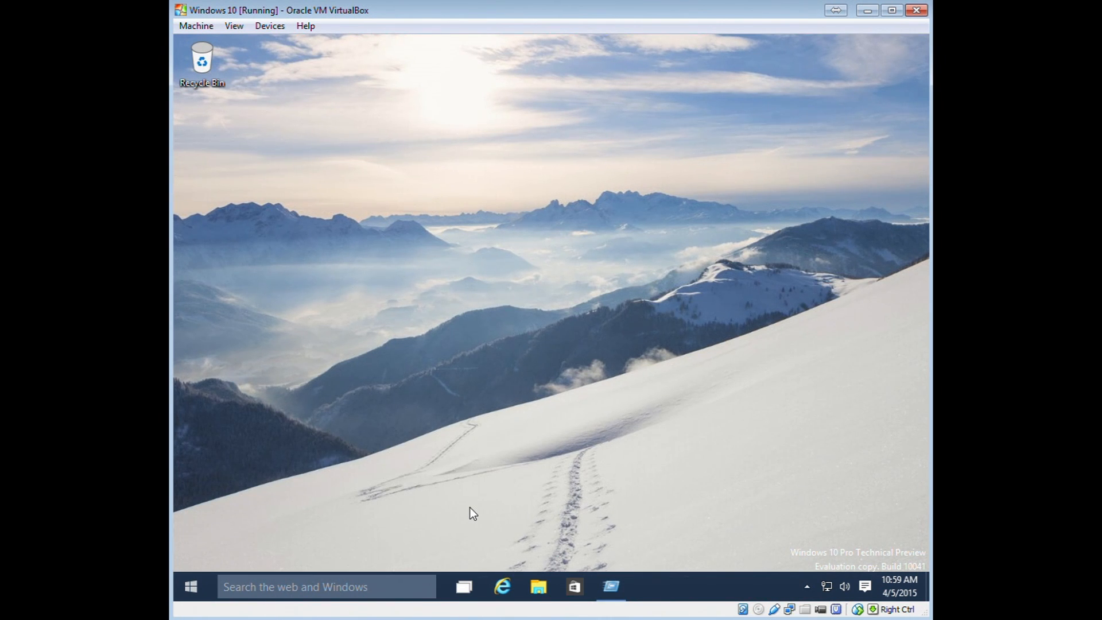
Examine the virtual machine's device options, including Shared Clipboard, and bring up the guest's security options screen.
{"action": "left_click", "coordinate": [267, 29]}
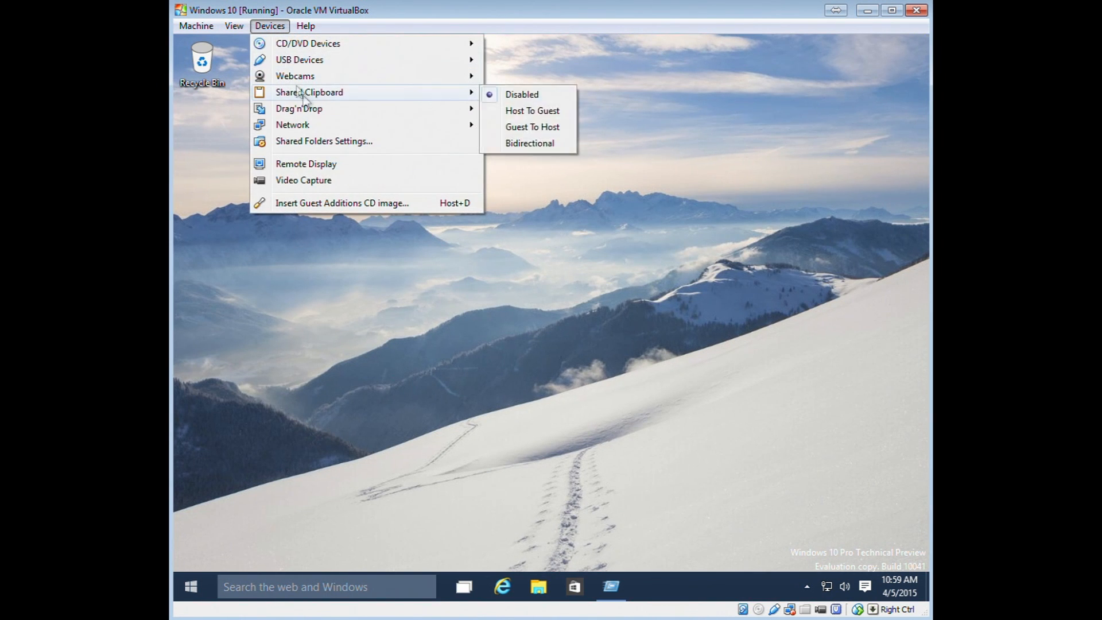
{"action": "mouse_move", "coordinate": [235, 25]}
{"action": "key", "text": "Escape"}
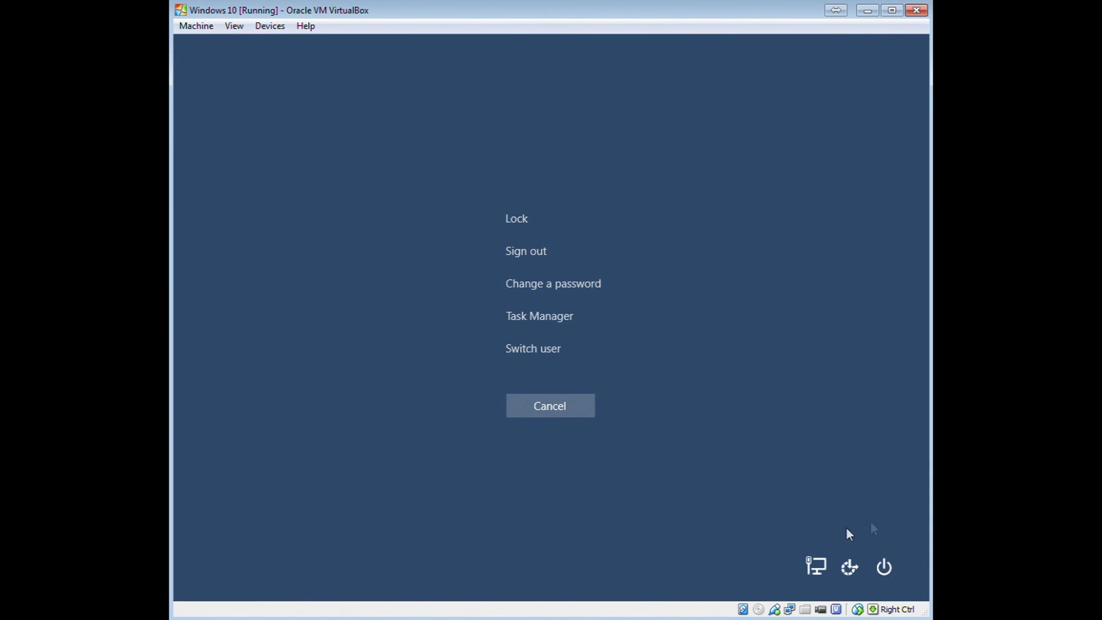
Examine the network connections and accessibility options on the security screen and cancel back to the desktop.
{"action": "left_click", "coordinate": [812, 567]}
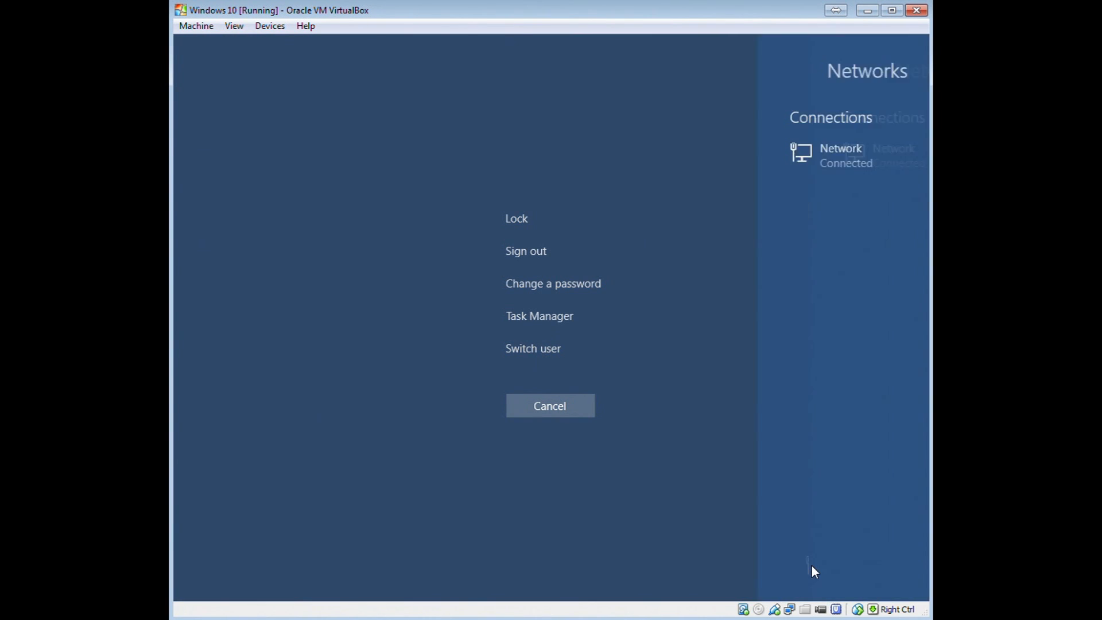
{"action": "left_click", "coordinate": [794, 350]}
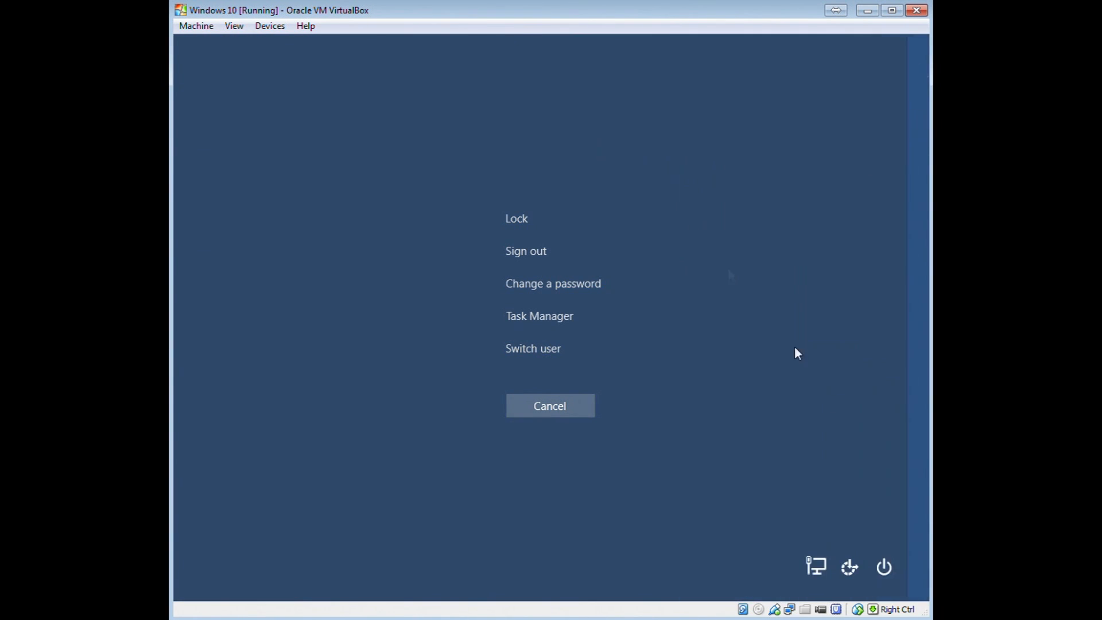
{"action": "left_click", "coordinate": [850, 567]}
{"action": "left_click", "coordinate": [752, 193]}
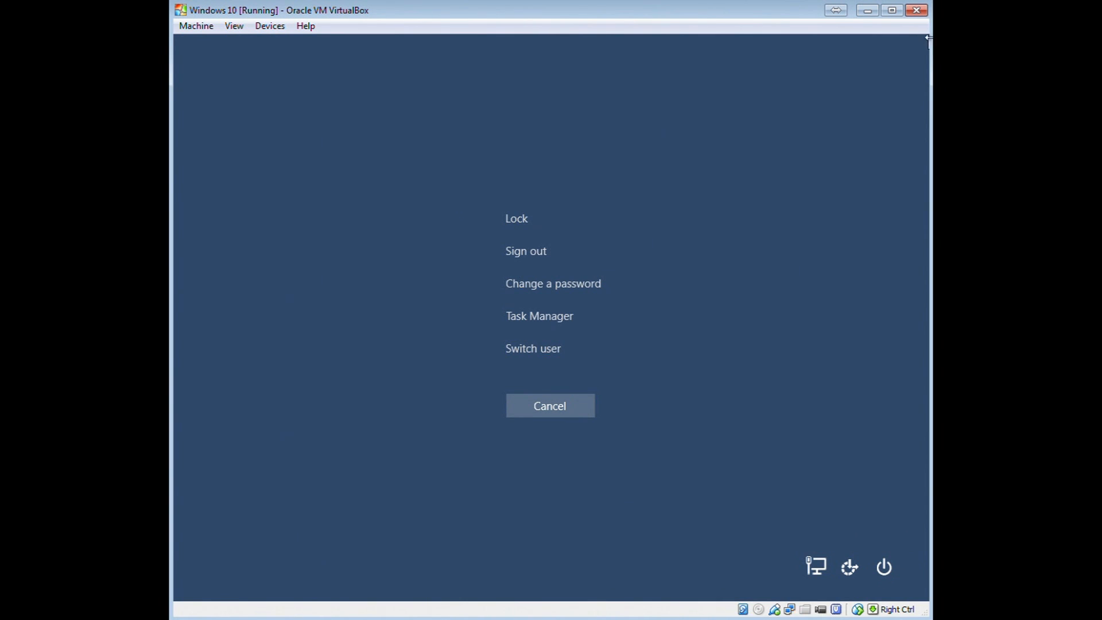
{"action": "left_click", "coordinate": [551, 400]}
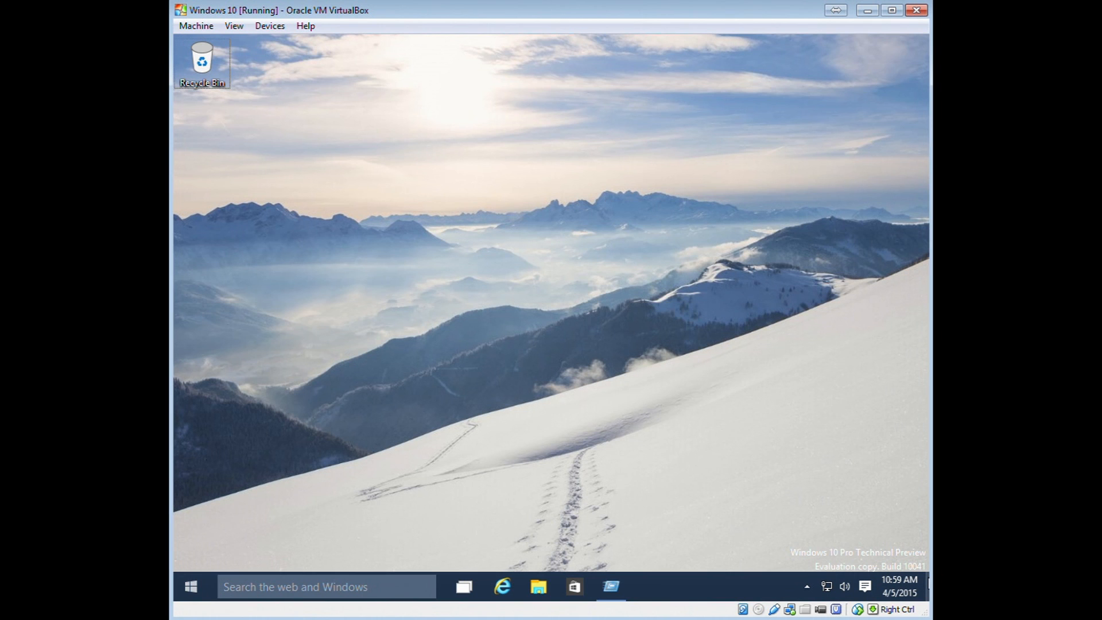
Switch to Desktop 2, hide and restore the browser window with Show desktop, and toggle the Peek at desktop option.
{"action": "key", "text": "super+r"}
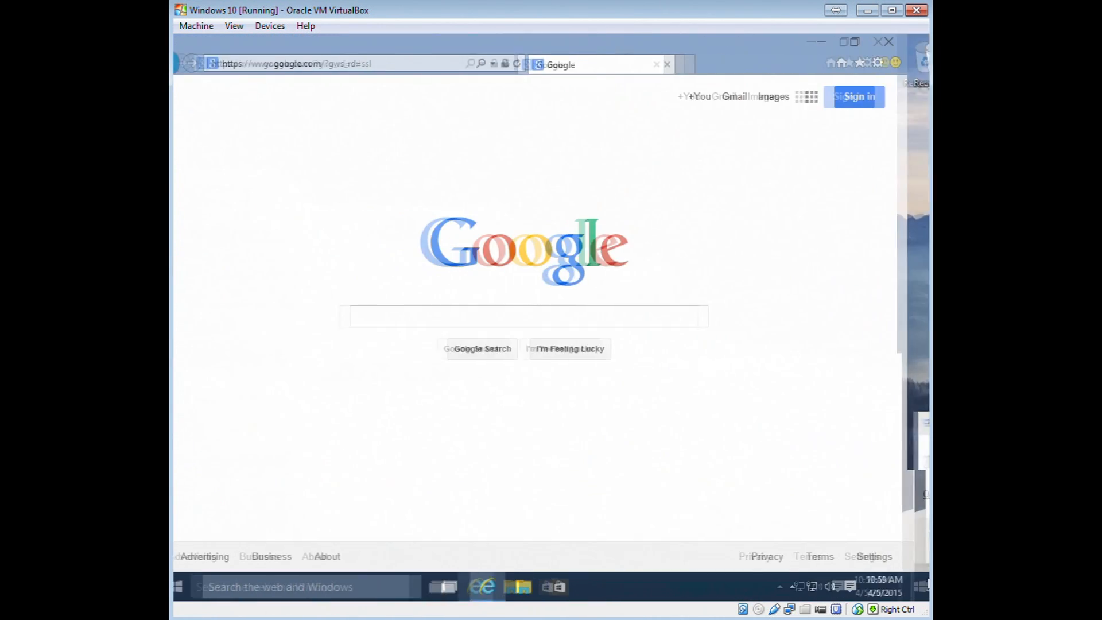
{"action": "key", "text": "super+d"}
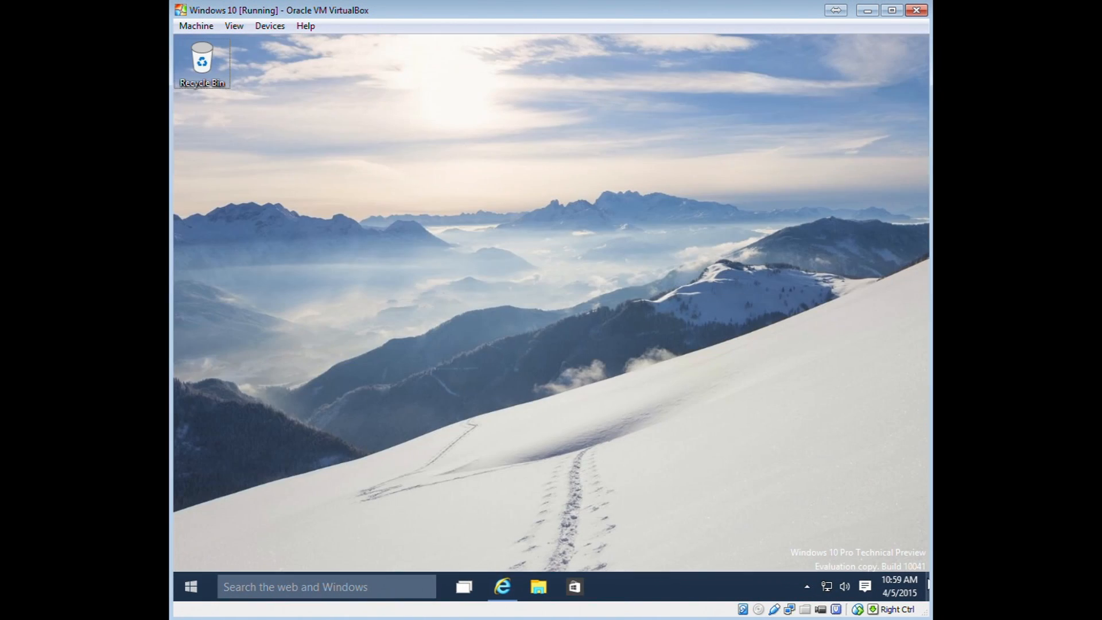
{"action": "left_click", "coordinate": [928, 586]}
{"action": "left_click", "coordinate": [928, 585]}
{"action": "left_click", "coordinate": [928, 586]}
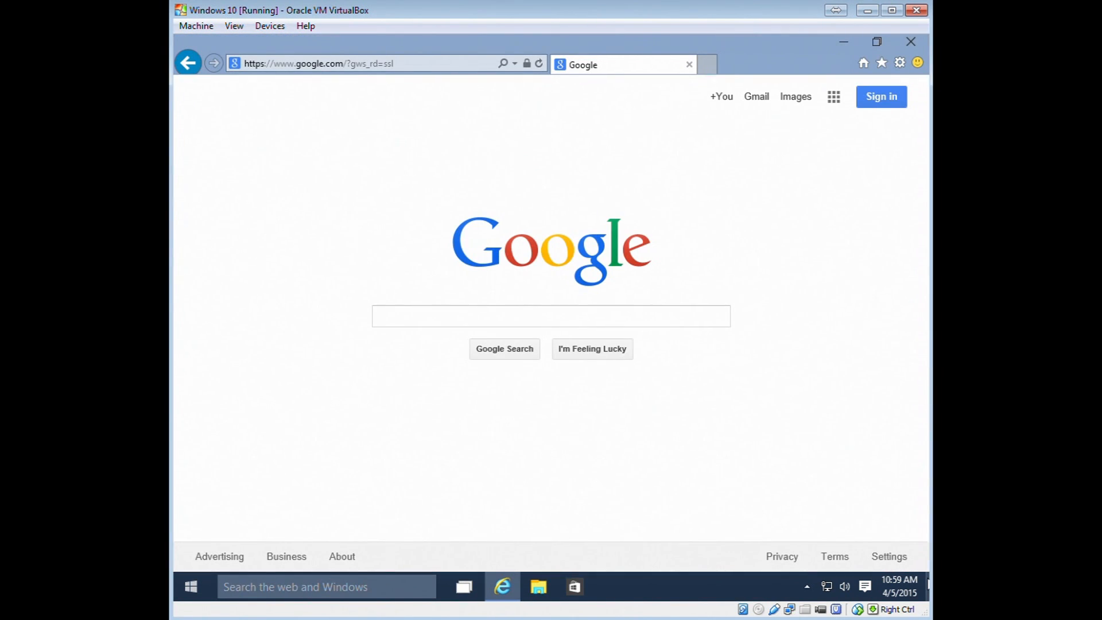
{"action": "left_click", "coordinate": [928, 585]}
{"action": "right_click", "coordinate": [928, 585]}
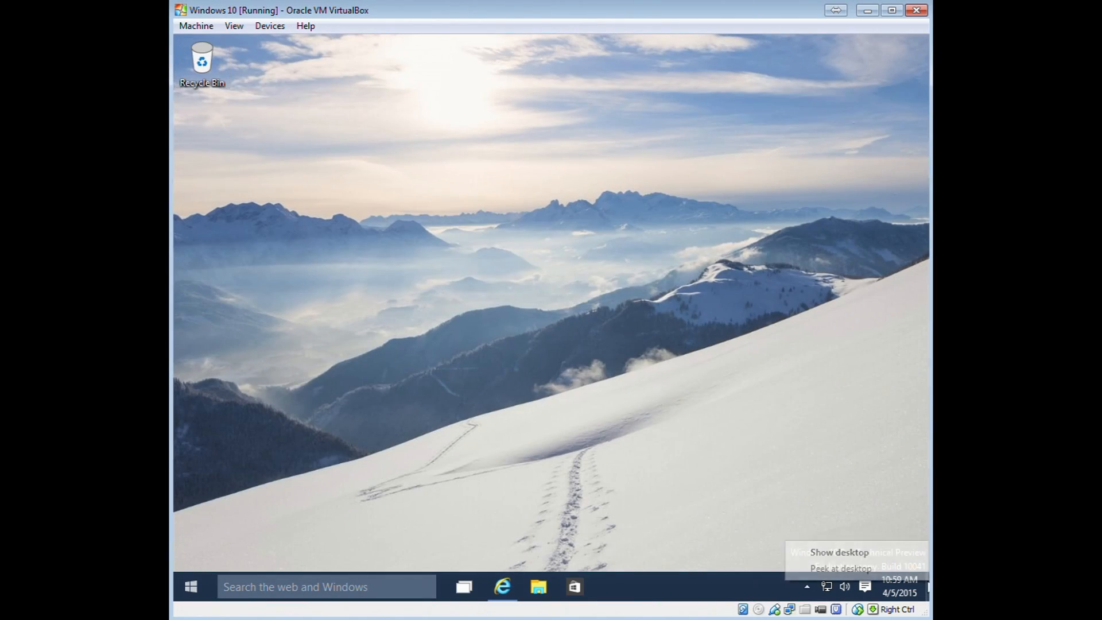
{"action": "left_click", "coordinate": [813, 570]}
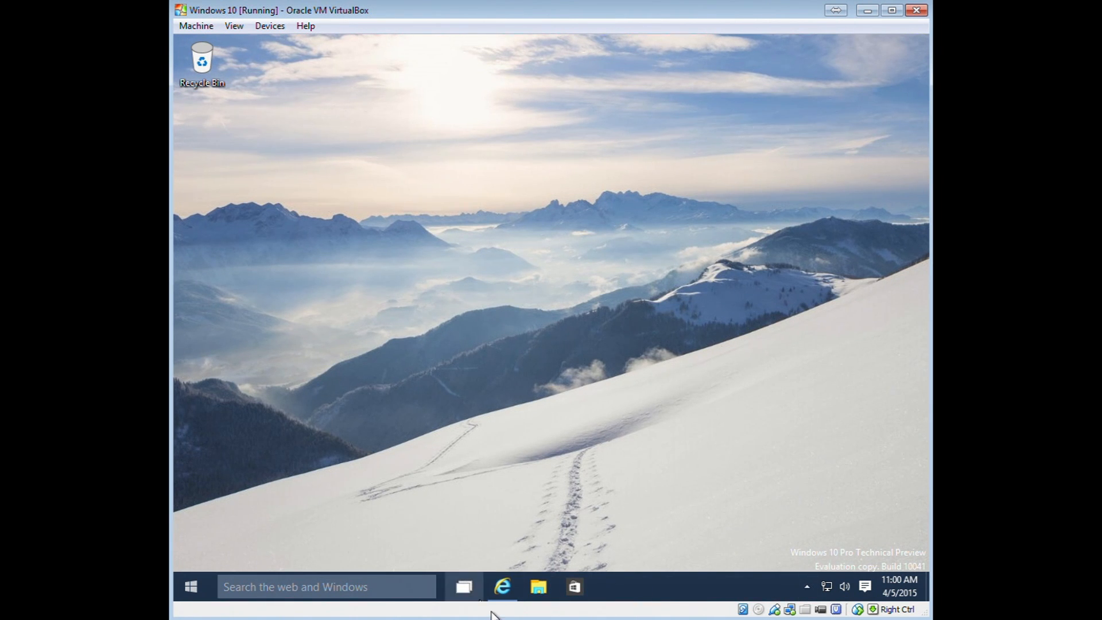
Remove Desktop 2 and Desktop 3 in Task View and return to the remaining desktop.
{"action": "left_click", "coordinate": [466, 587]}
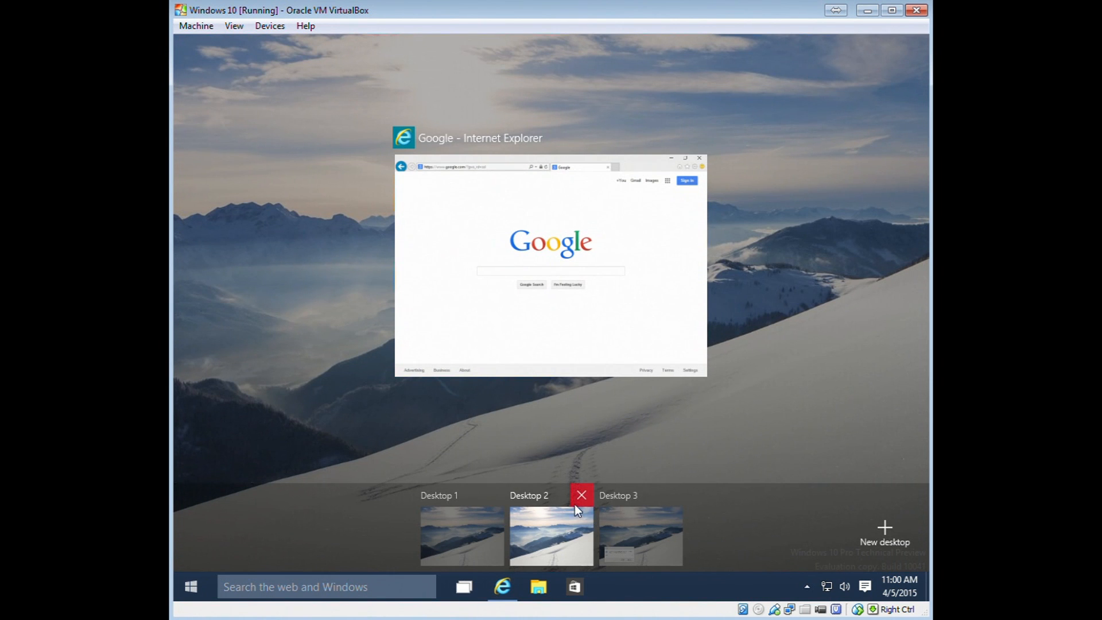
{"action": "left_click", "coordinate": [582, 495]}
{"action": "left_click", "coordinate": [624, 493]}
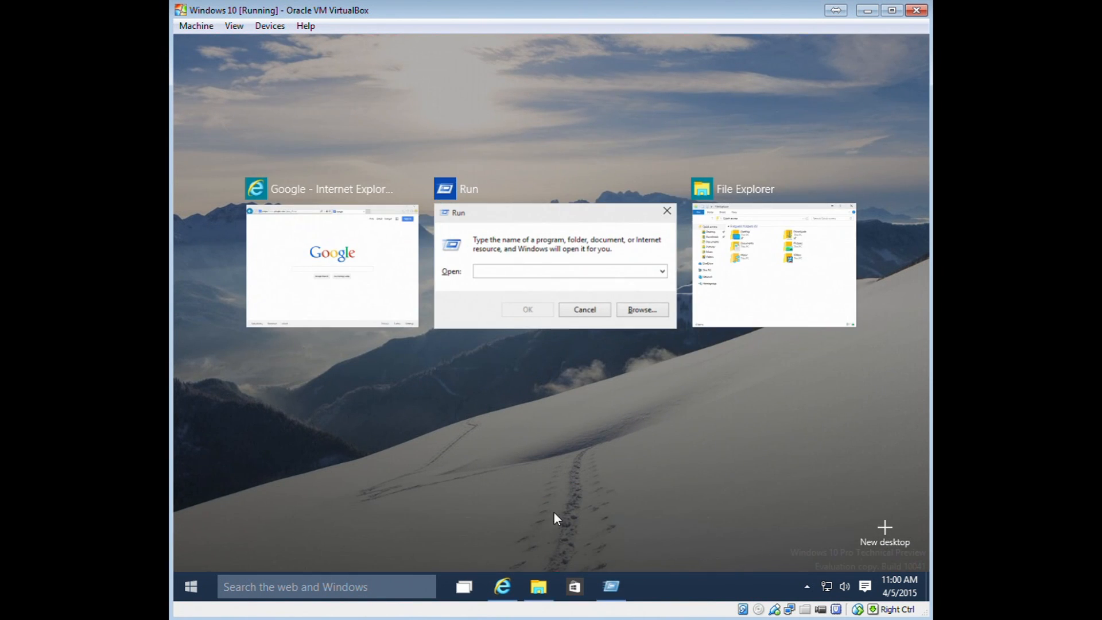
{"action": "left_click", "coordinate": [444, 398]}
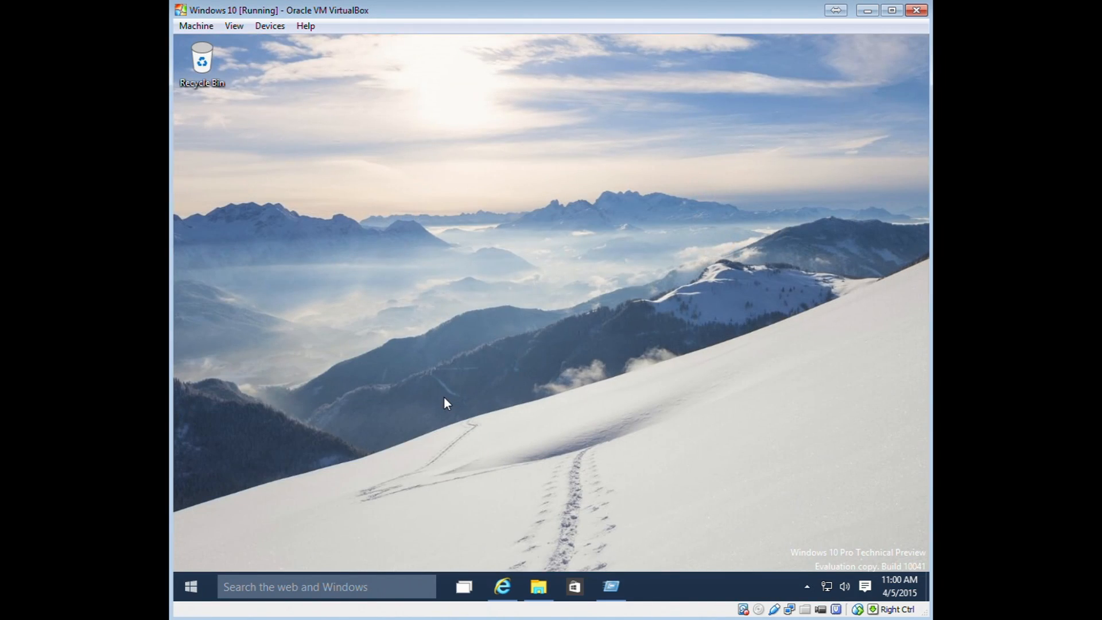
Restore the Internet Explorer window, preview the File Explorer window, and cancel the open Run dialog.
{"action": "left_click", "coordinate": [508, 585]}
{"action": "mouse_move", "coordinate": [546, 593]}
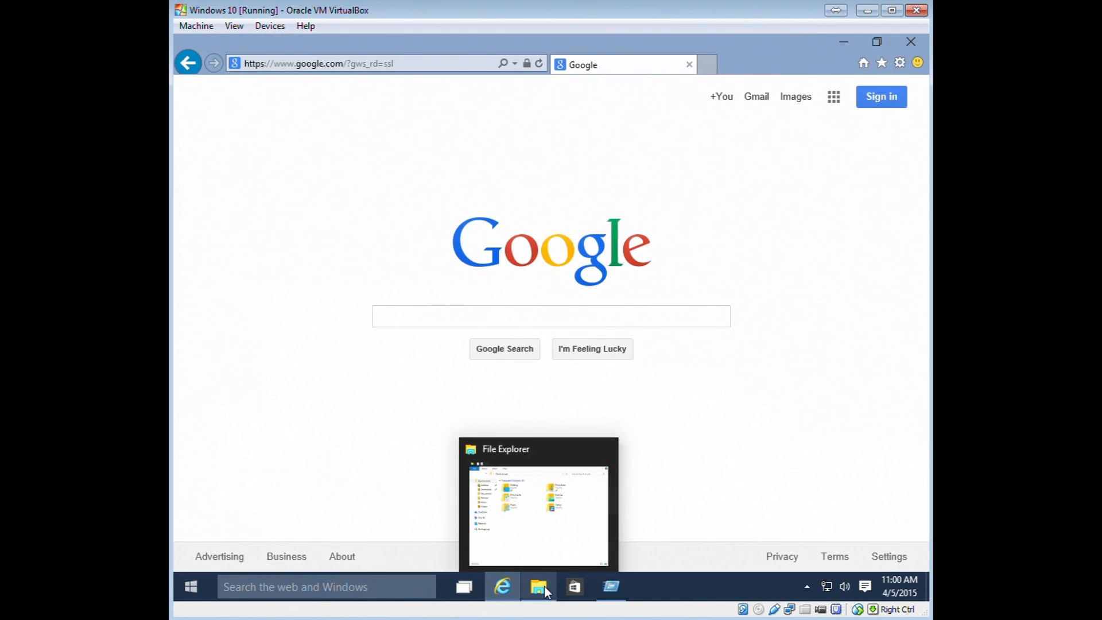
{"action": "left_click", "coordinate": [611, 586]}
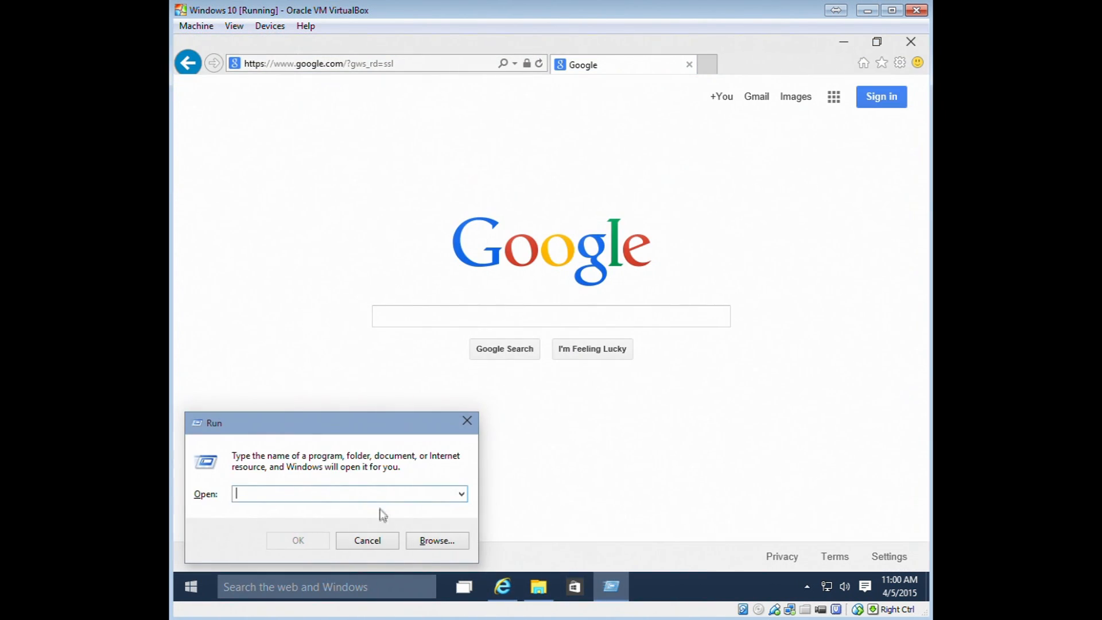
{"action": "left_click", "coordinate": [359, 539]}
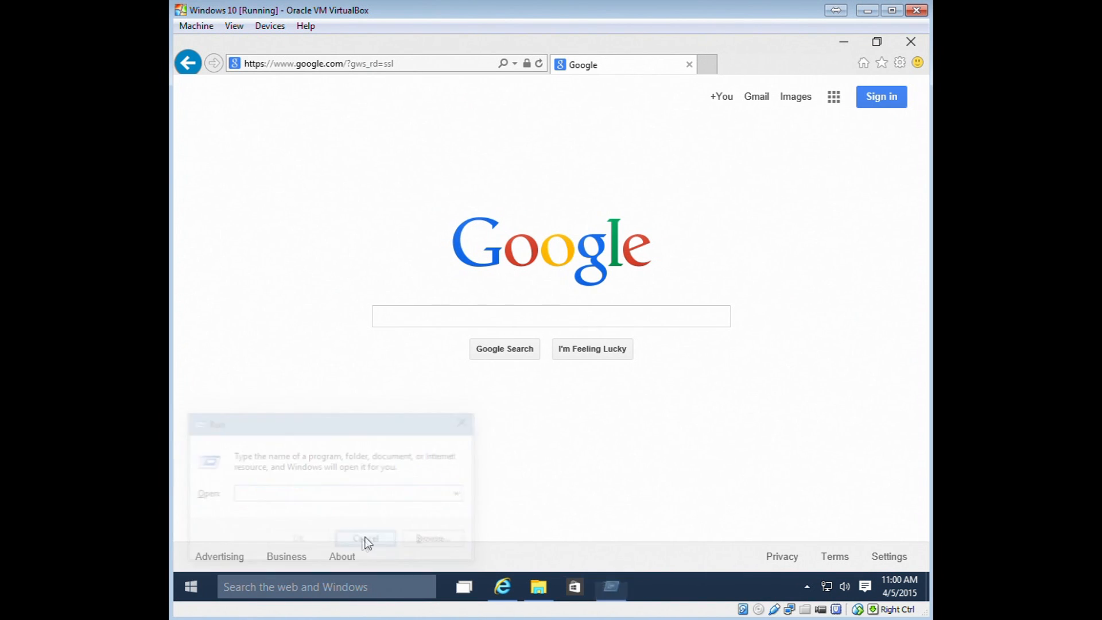
Close the Internet Explorer window, then open File Explorer and close it again.
{"action": "left_click", "coordinate": [922, 38]}
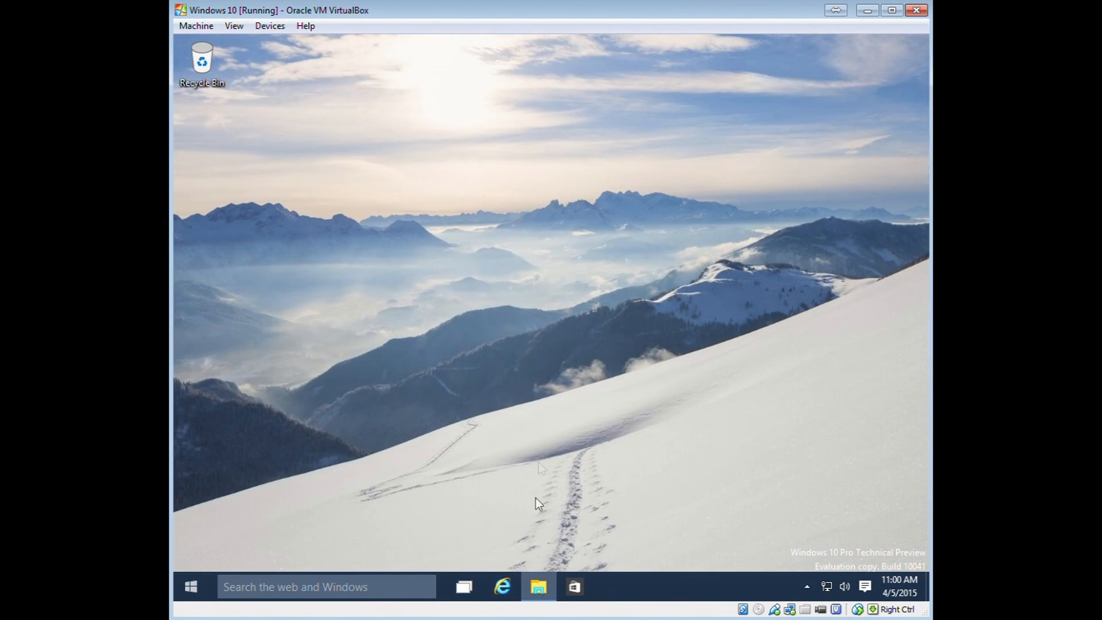
{"action": "left_click", "coordinate": [538, 587]}
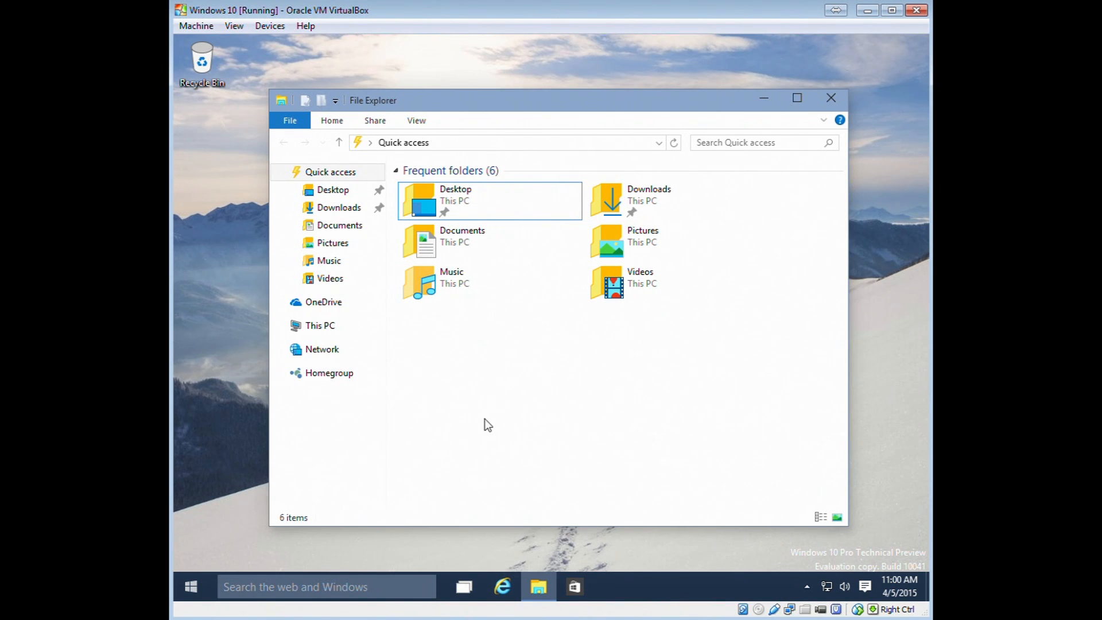
{"action": "double_click", "coordinate": [281, 97]}
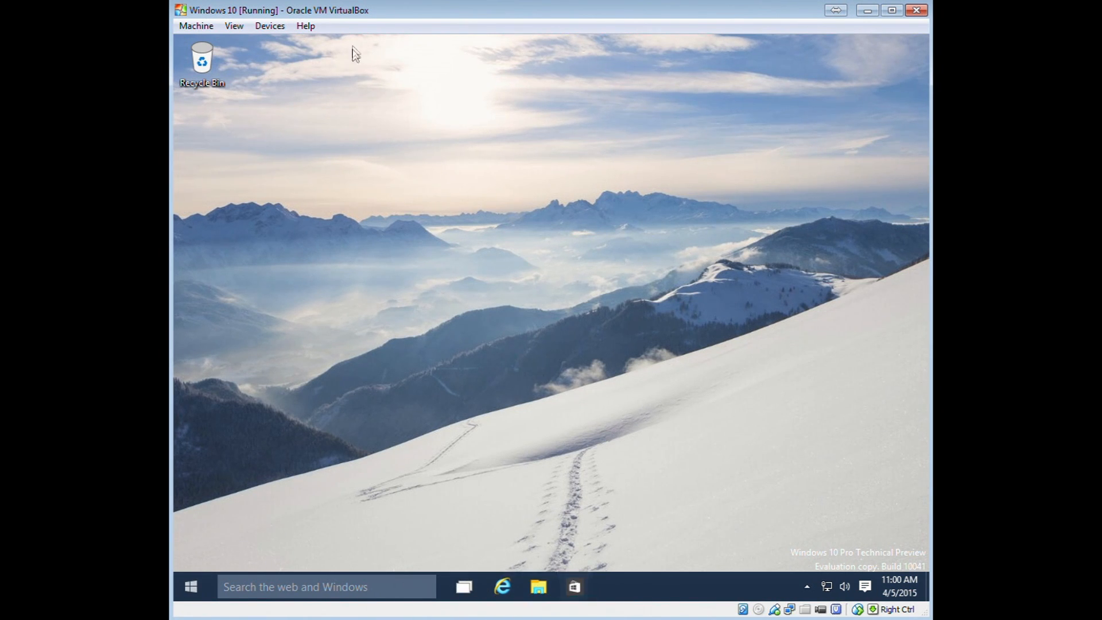
Examine the options for closing the virtual machine and cancel the dialog.
{"action": "left_click", "coordinate": [196, 26]}
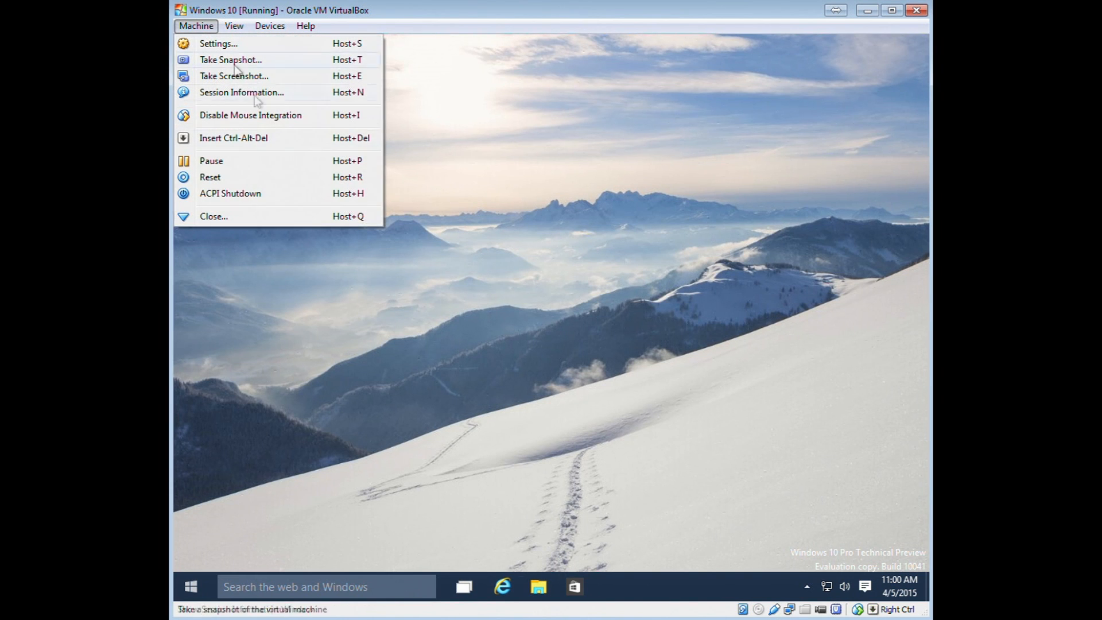
{"action": "left_click", "coordinate": [236, 215]}
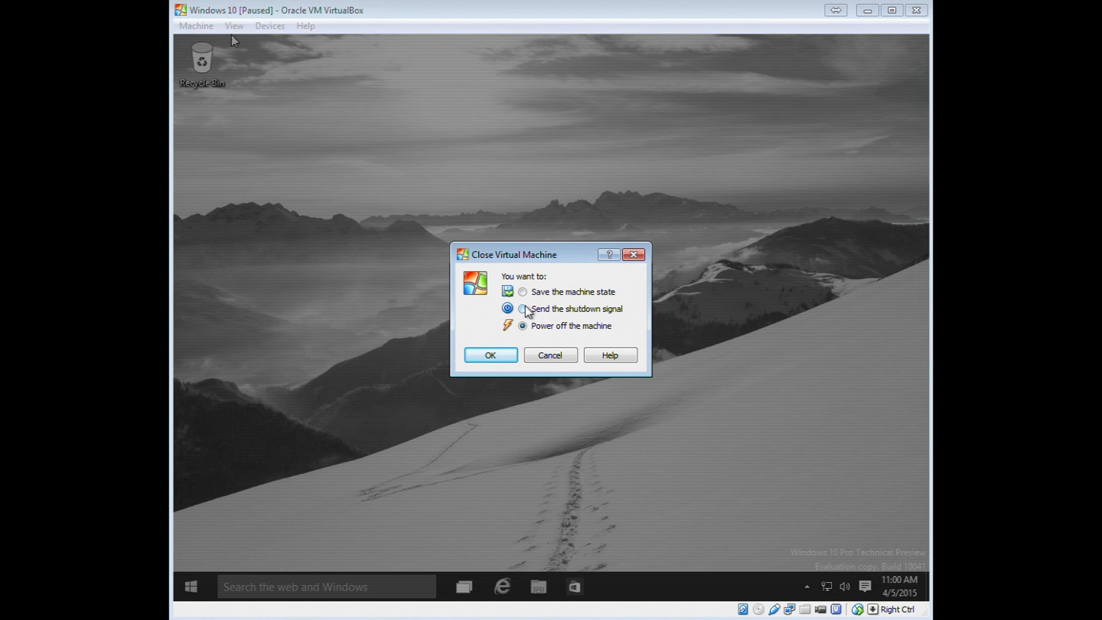
{"action": "left_click", "coordinate": [545, 356]}
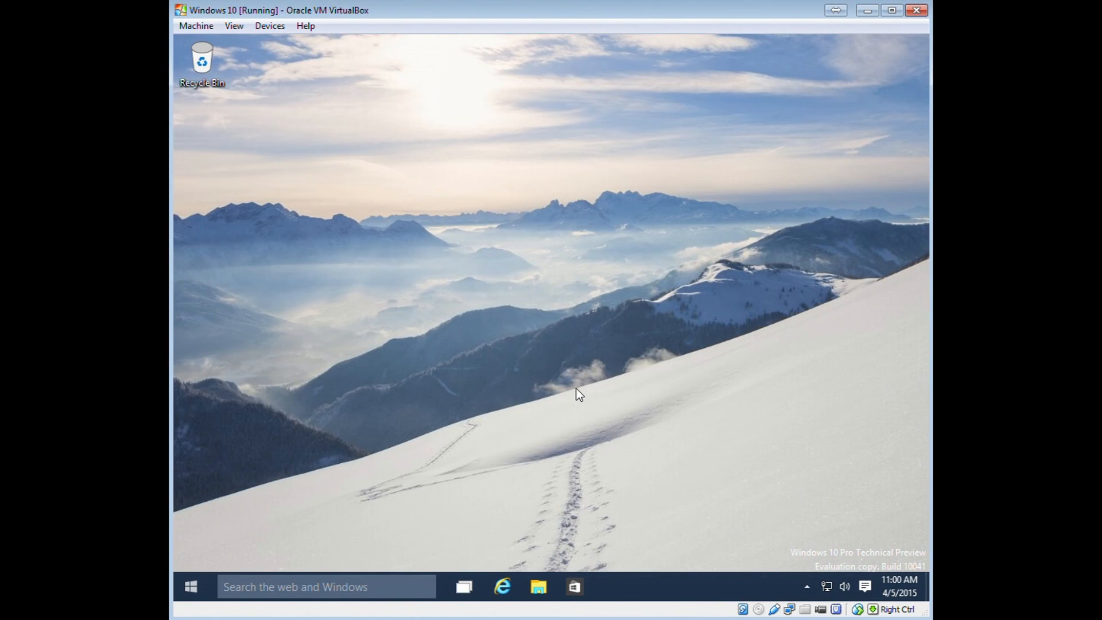
{"action": "left_click", "coordinate": [196, 25]}
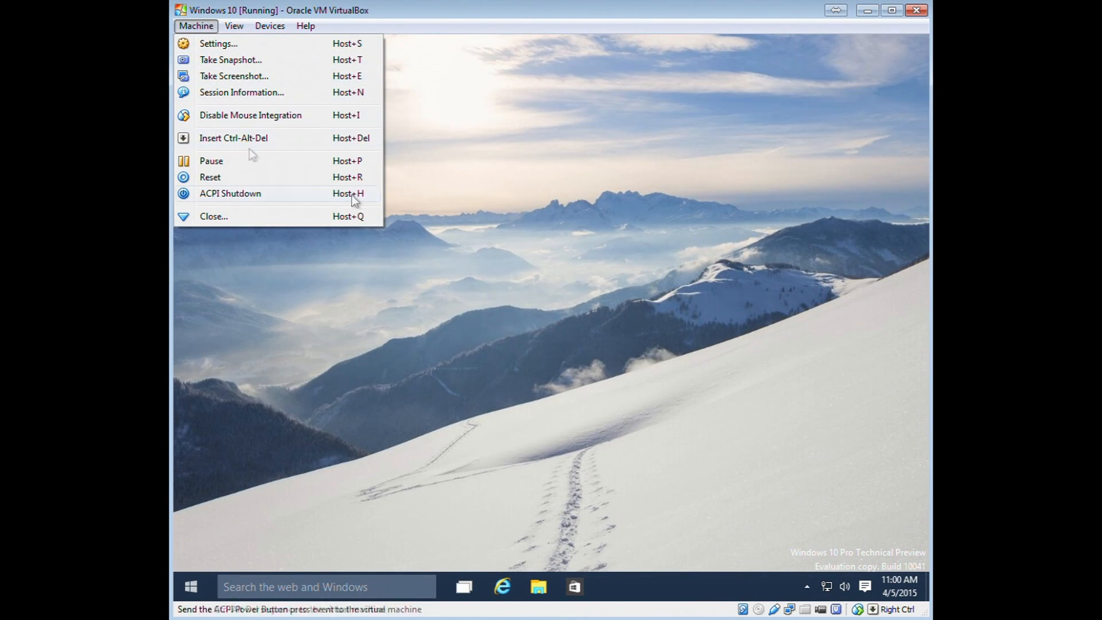
{"action": "left_click", "coordinate": [209, 43]}
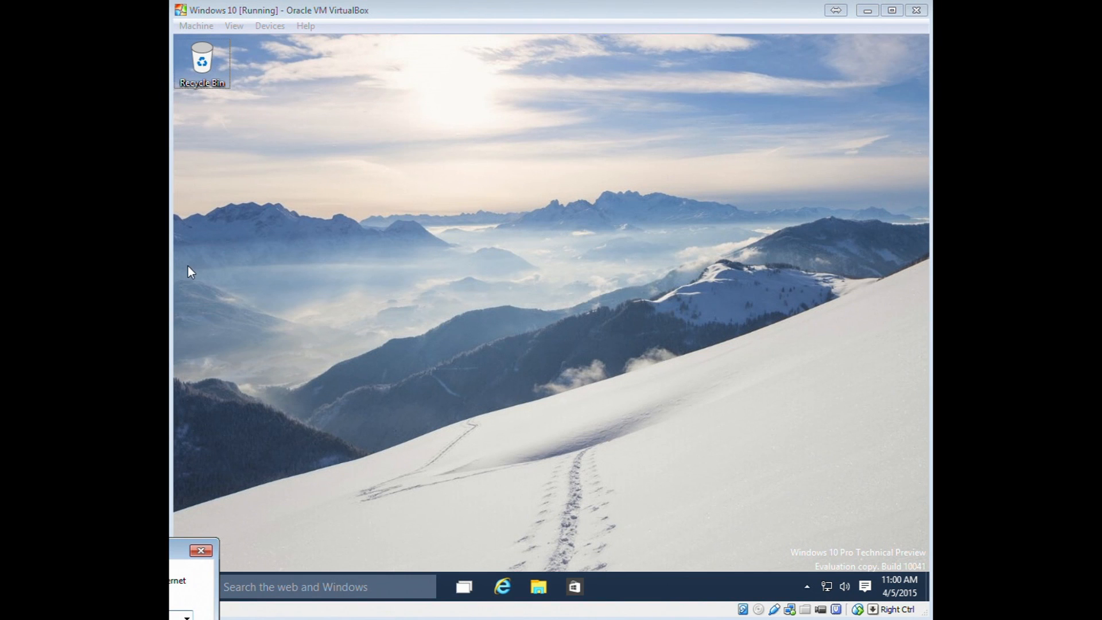
{"action": "left_click", "coordinate": [291, 404]}
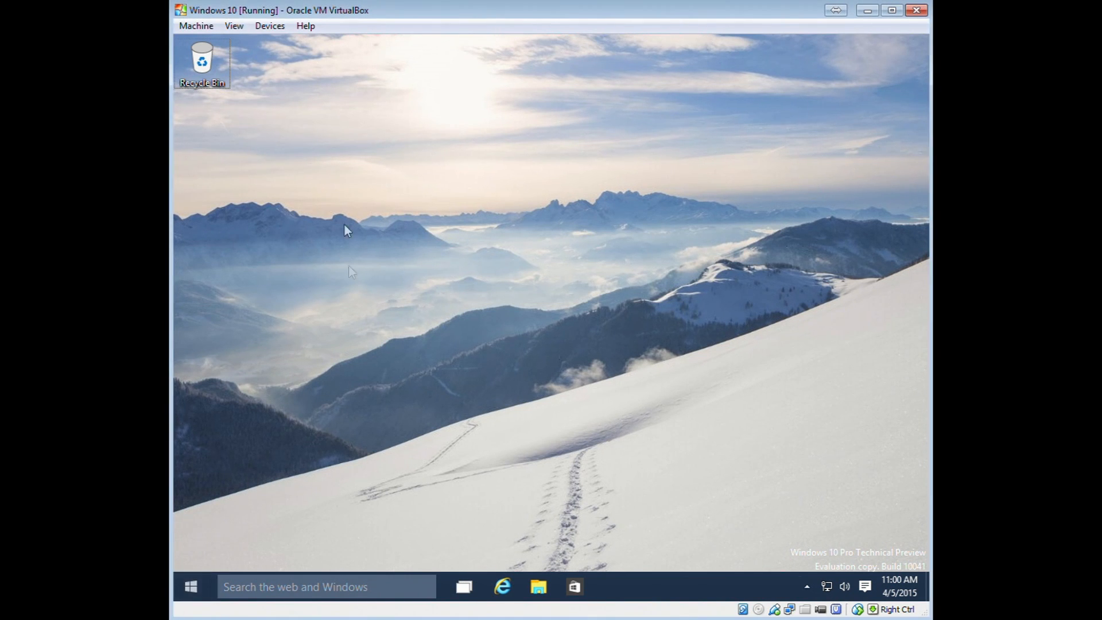
{"action": "left_click", "coordinate": [198, 25]}
{"action": "left_click", "coordinate": [459, 232]}
Launch the command prompt by running cmd and maximize its window.
{"action": "key", "text": "super+r"}
{"action": "type", "text": "cmd"}
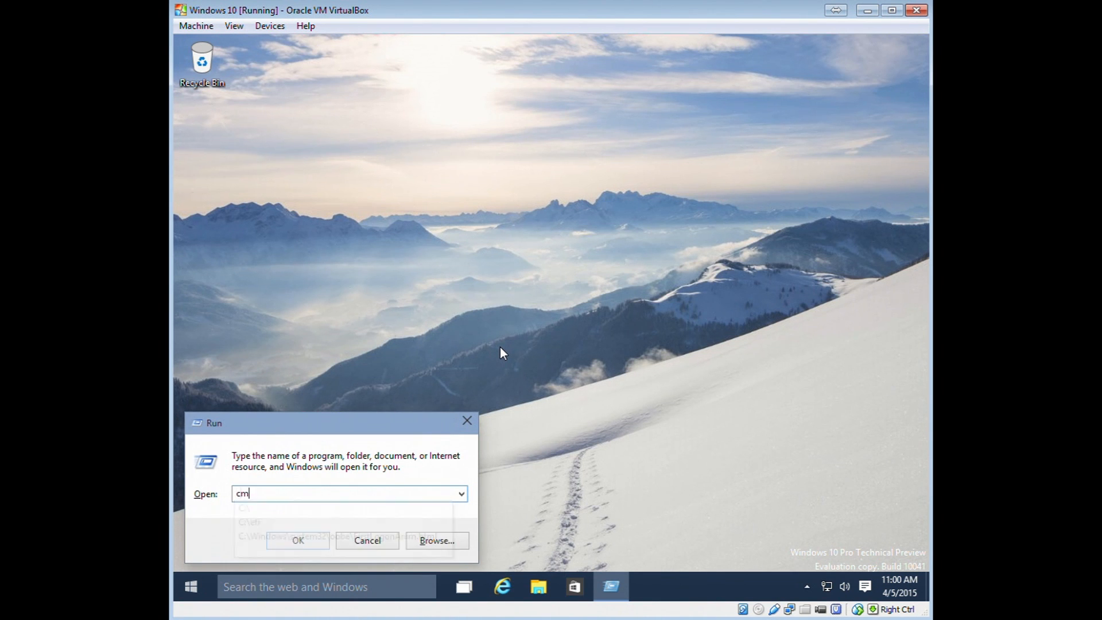
{"action": "key", "text": "Return"}
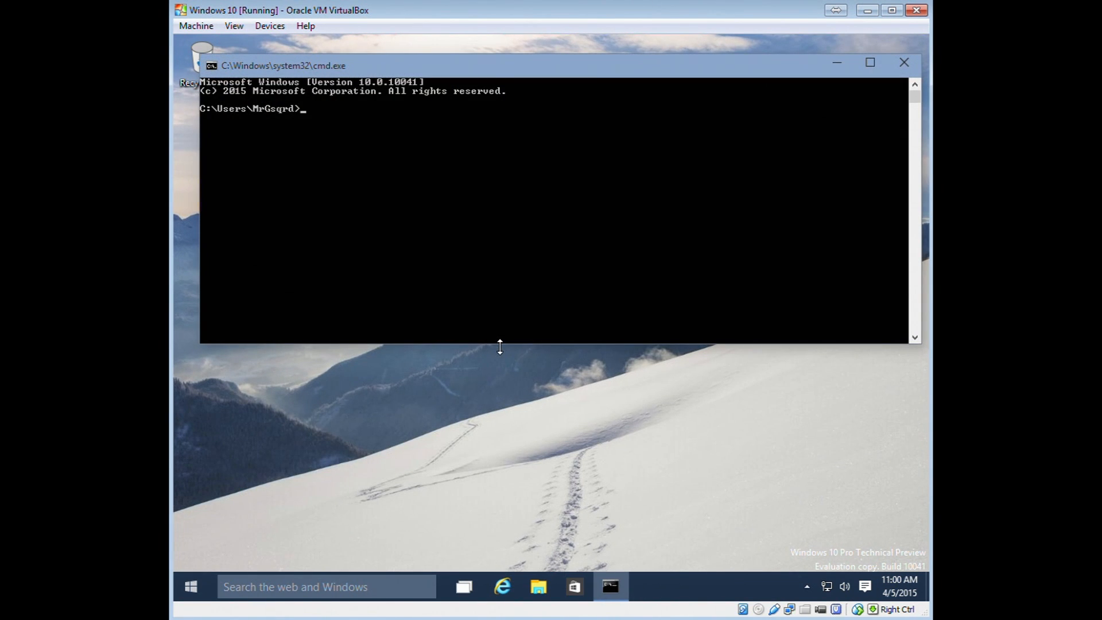
{"action": "double_click", "coordinate": [357, 68]}
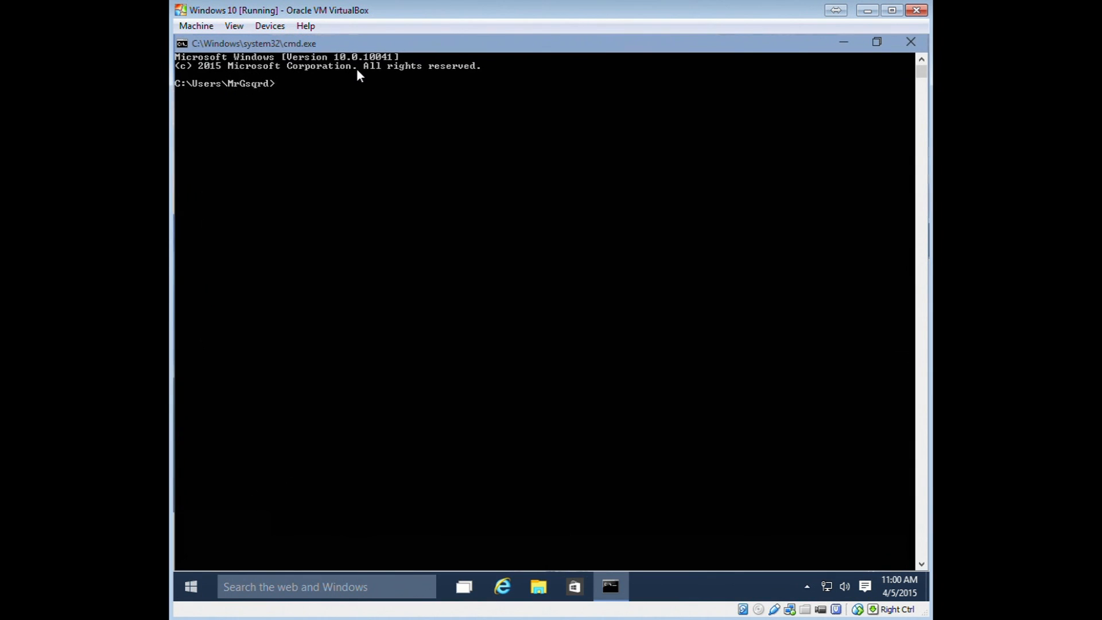
{"action": "double_click", "coordinate": [597, 44]}
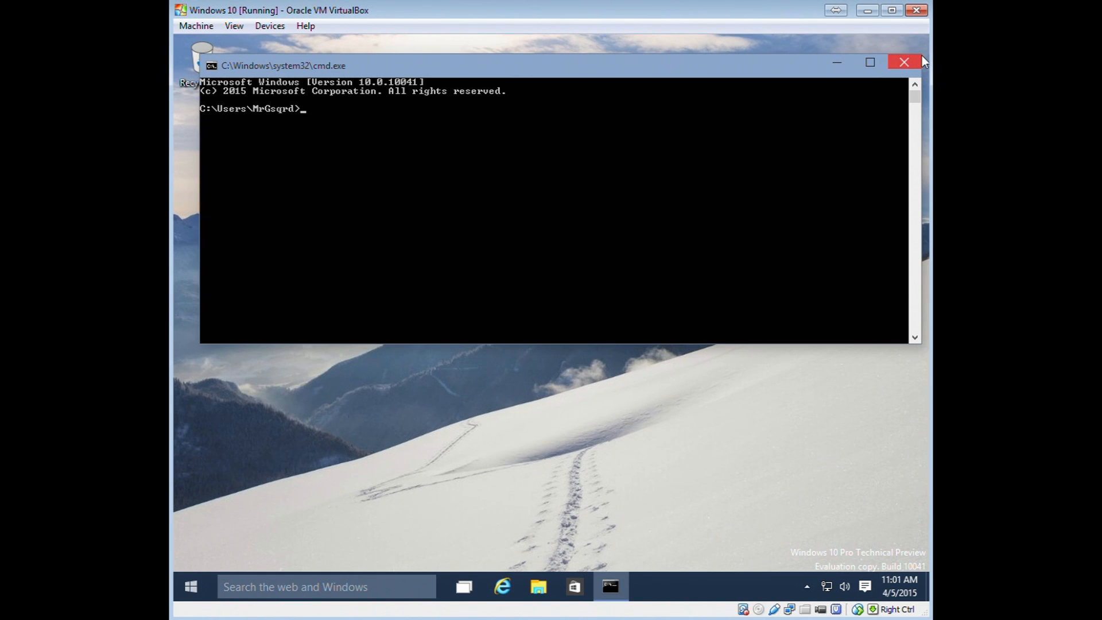
{"action": "left_click", "coordinate": [870, 62]}
{"action": "left_click", "coordinate": [685, 181]}
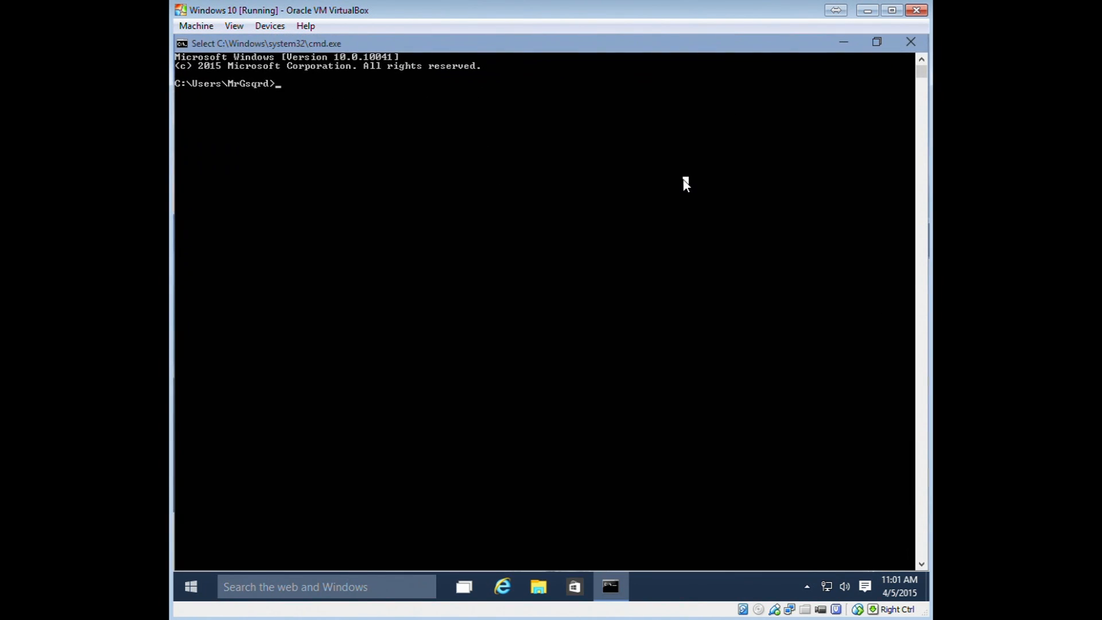
Force an immediate restart of the guest system with the command shutdown -f -r -t 0.
{"action": "type", "text": "shutdown -f -r -t "}
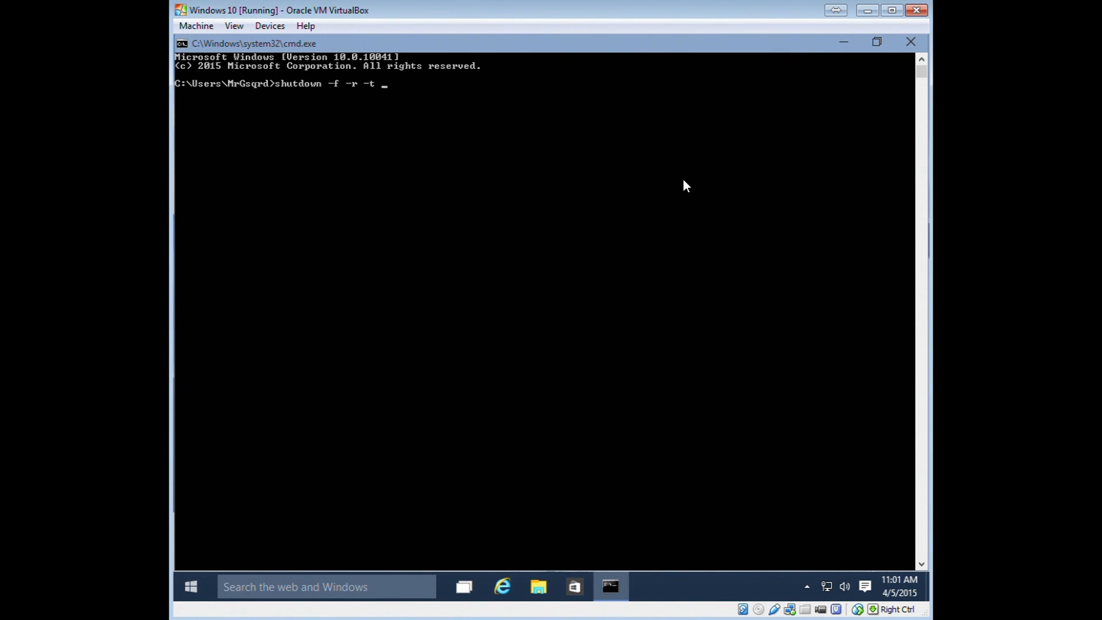
{"action": "type", "text": "0"}
{"action": "key", "text": "Return"}
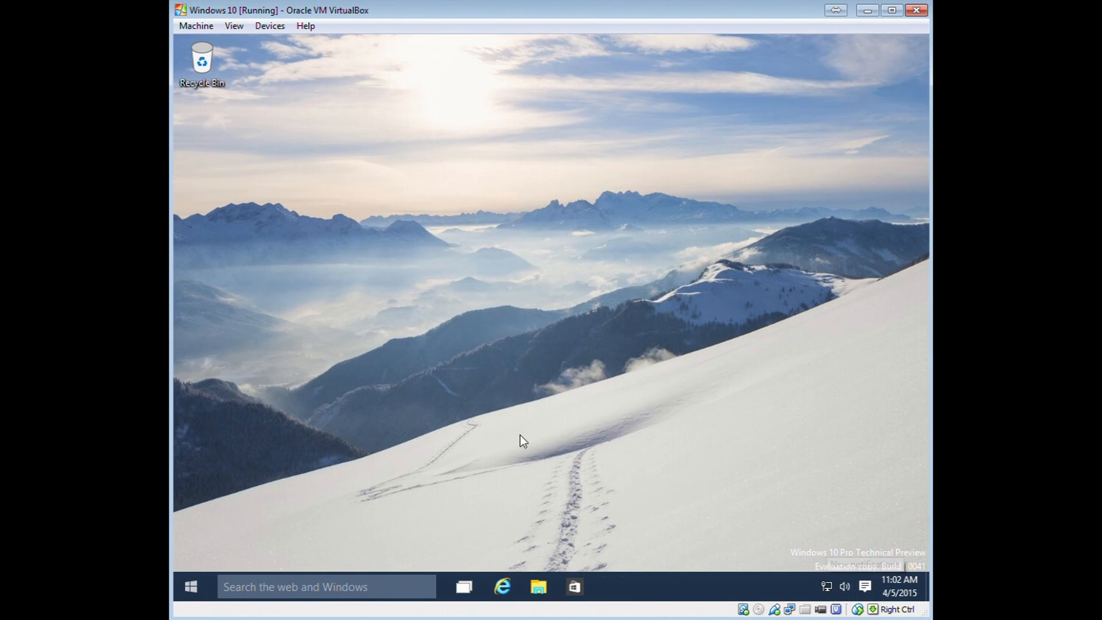
Dismiss the OneDrive notification, expand the Start menu to full screen, and return it to its smaller size.
{"action": "left_click", "coordinate": [574, 585]}
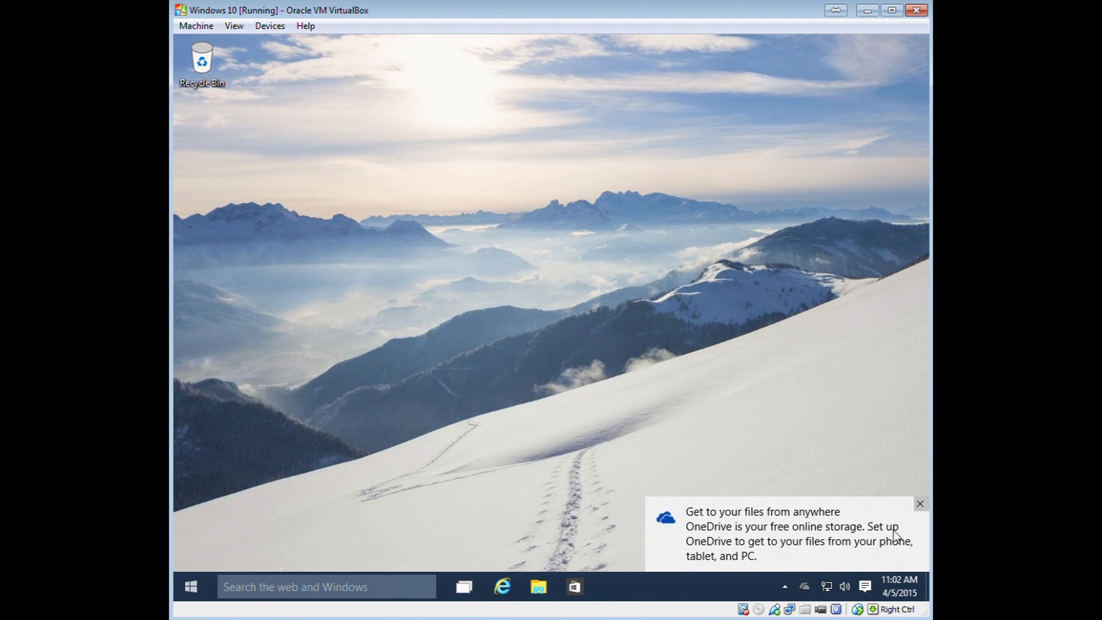
{"action": "left_click", "coordinate": [920, 504]}
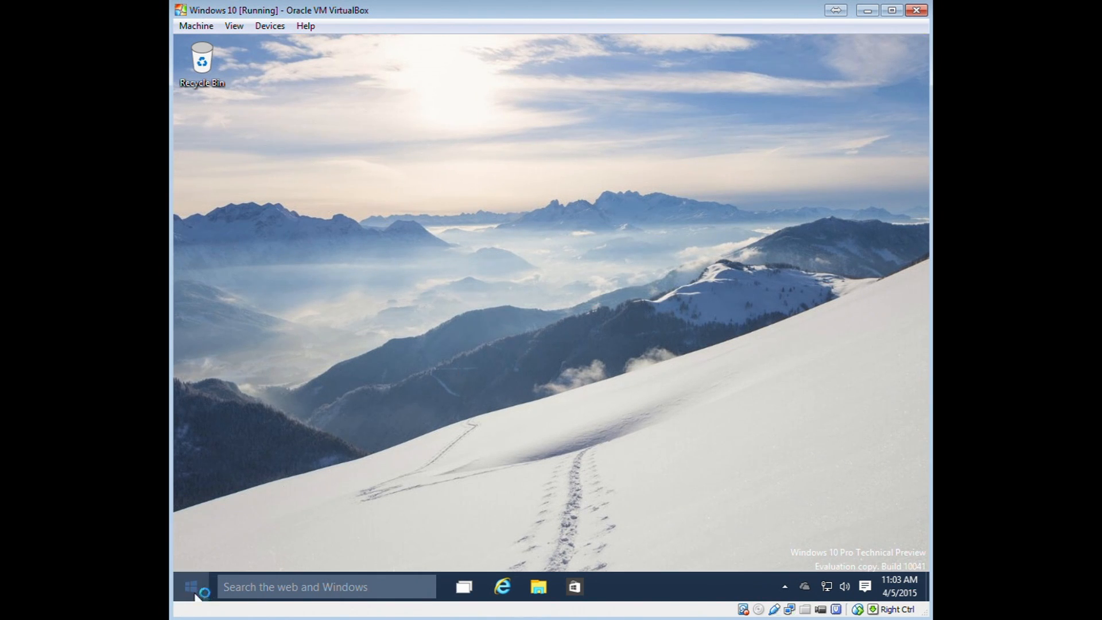
{"action": "left_click", "coordinate": [194, 593]}
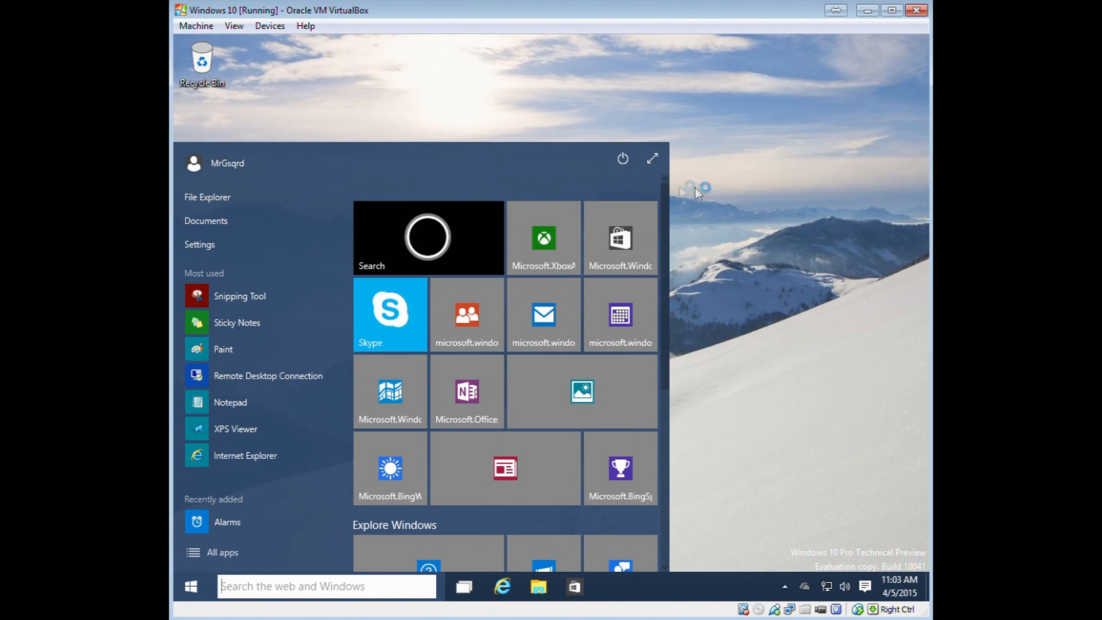
{"action": "left_click", "coordinate": [654, 158]}
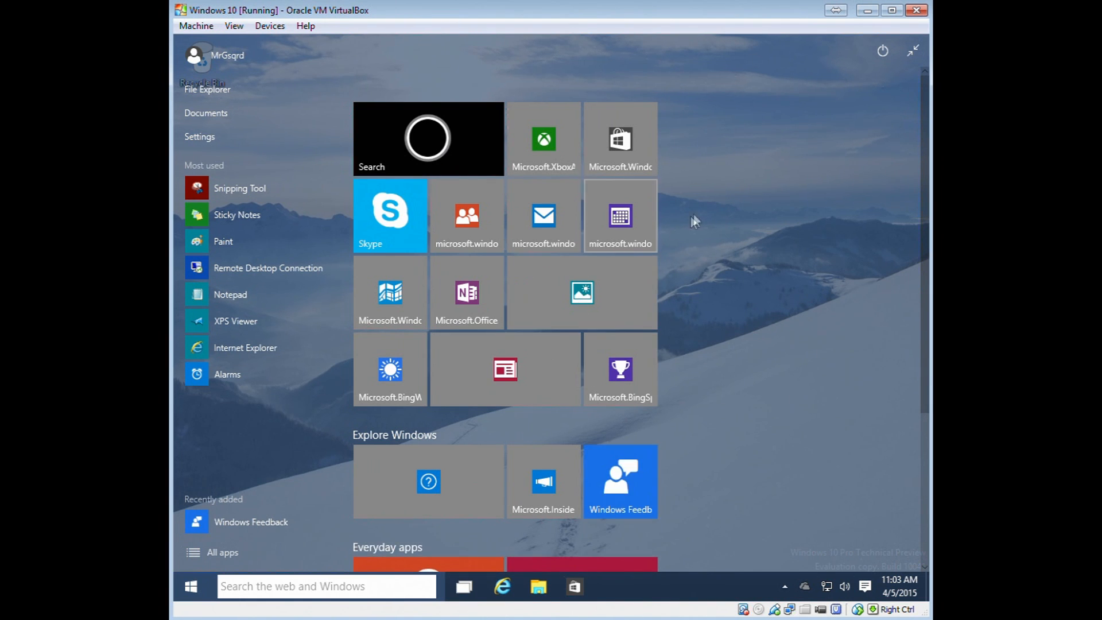
{"action": "left_click", "coordinate": [916, 52]}
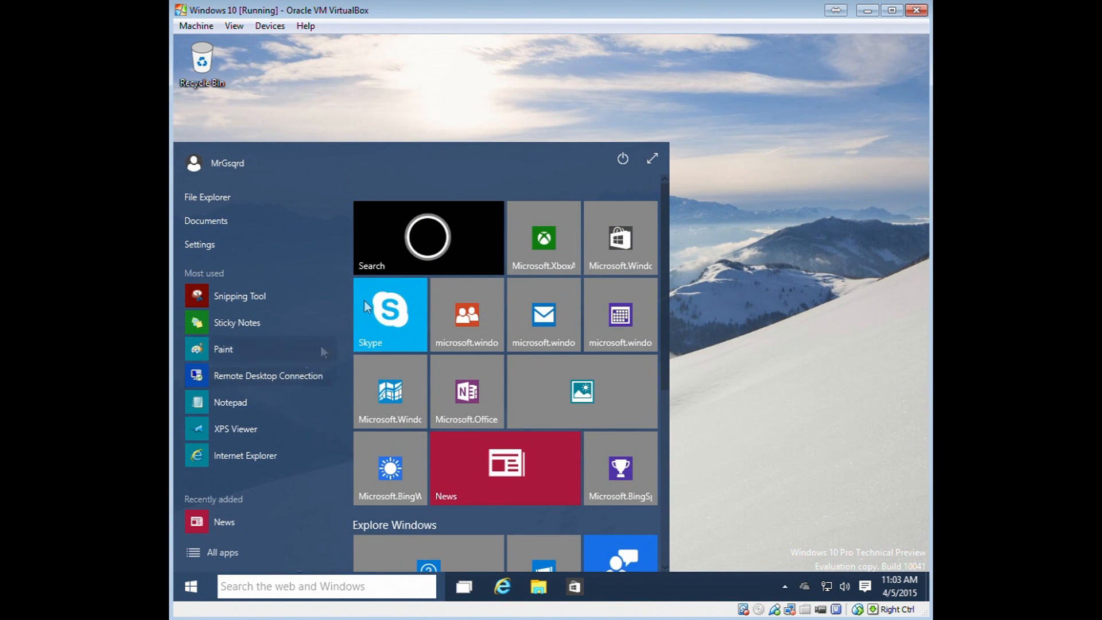
Try to reposition the first tile group in the Start menu and look through the tiles.
{"action": "scroll", "coordinate": [634, 184], "scroll_direction": "up", "scroll_amount": 2}
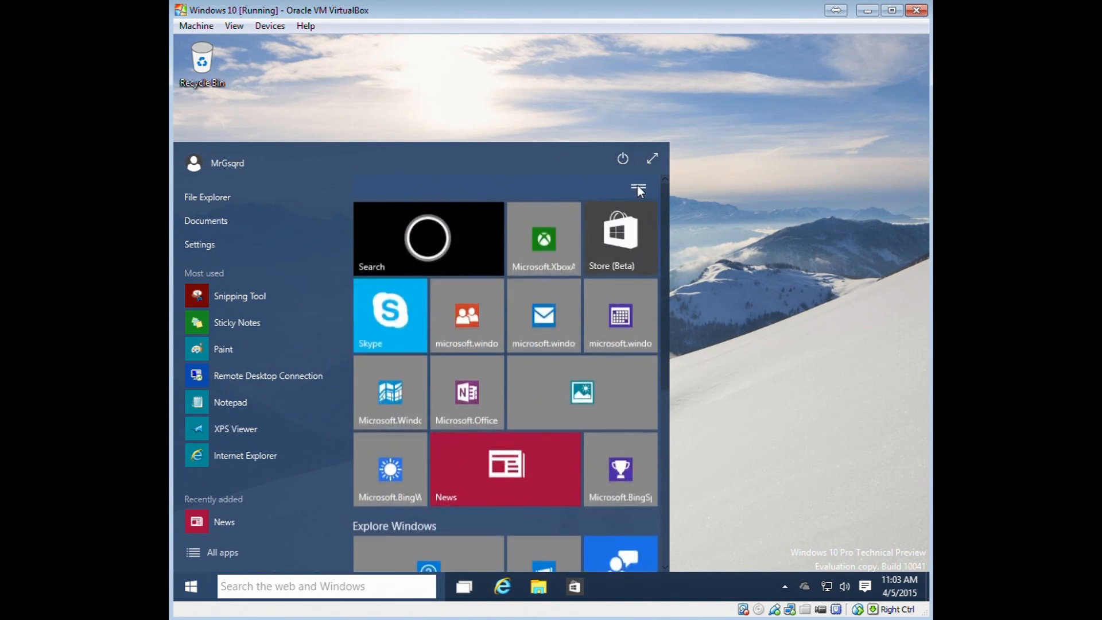
{"action": "left_click_drag", "start_coordinate": [639, 187], "coordinate": [604, 333]}
{"action": "mouse_move", "coordinate": [619, 273]}
{"action": "left_mouse_down"}
{"action": "mouse_move", "coordinate": [642, 171]}
{"action": "mouse_move", "coordinate": [622, 569]}
{"action": "mouse_move", "coordinate": [644, 187]}
{"action": "mouse_move", "coordinate": [629, 261]}
{"action": "left_mouse_up"}
{"action": "scroll", "coordinate": [629, 263], "scroll_direction": "down", "scroll_amount": 5}
{"action": "scroll", "coordinate": [628, 263], "scroll_direction": "up", "scroll_amount": 3}
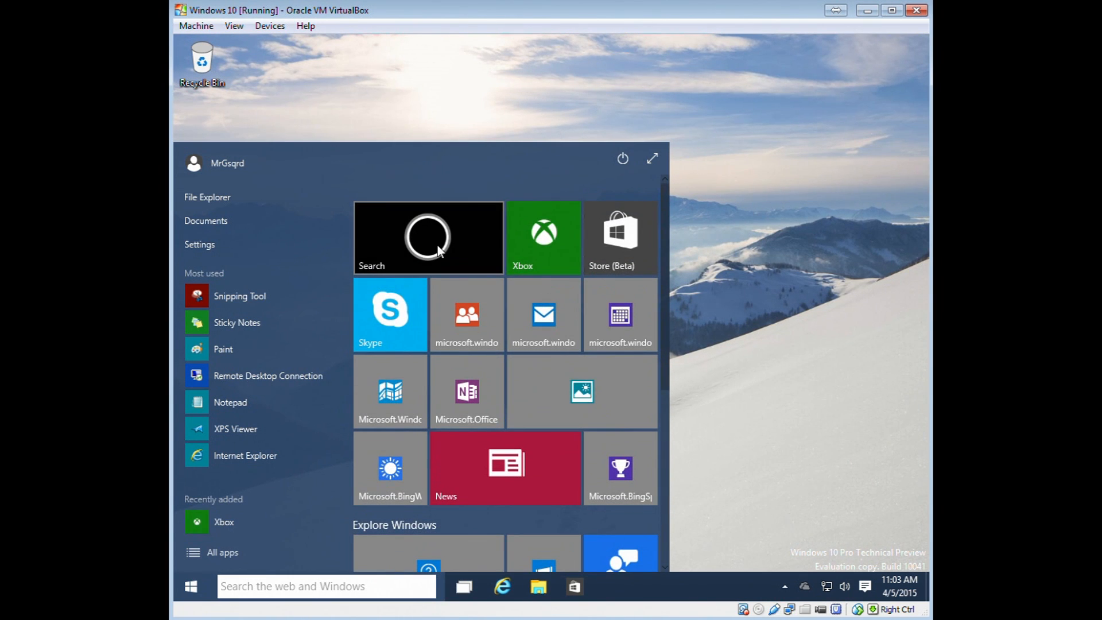
Unpin the Search tile from the Start menu.
{"action": "right_click", "coordinate": [438, 246]}
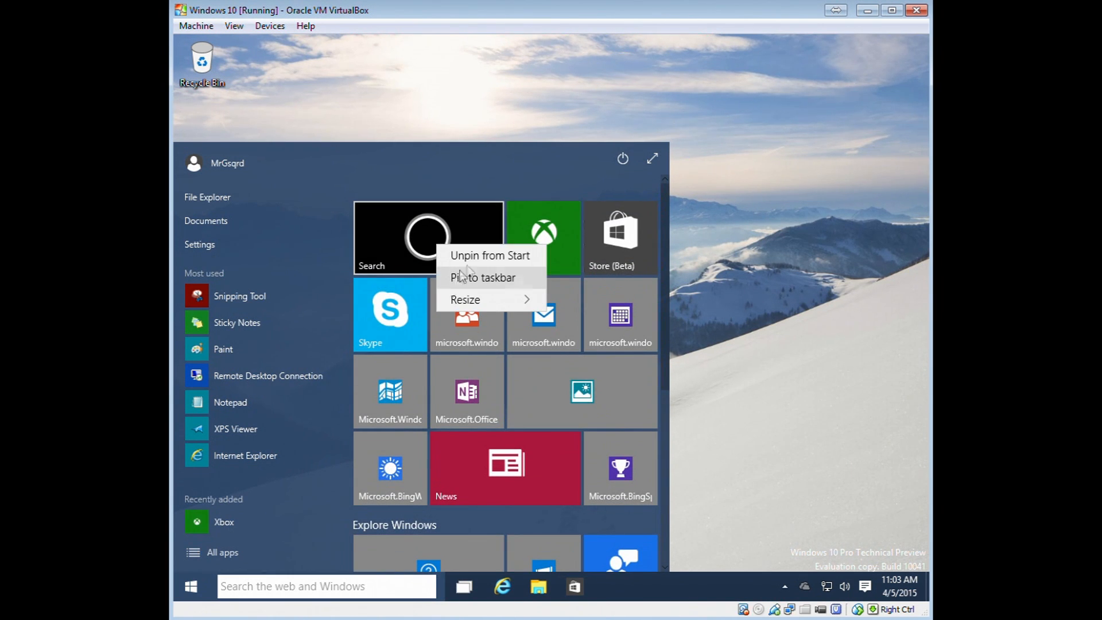
{"action": "left_click", "coordinate": [492, 256]}
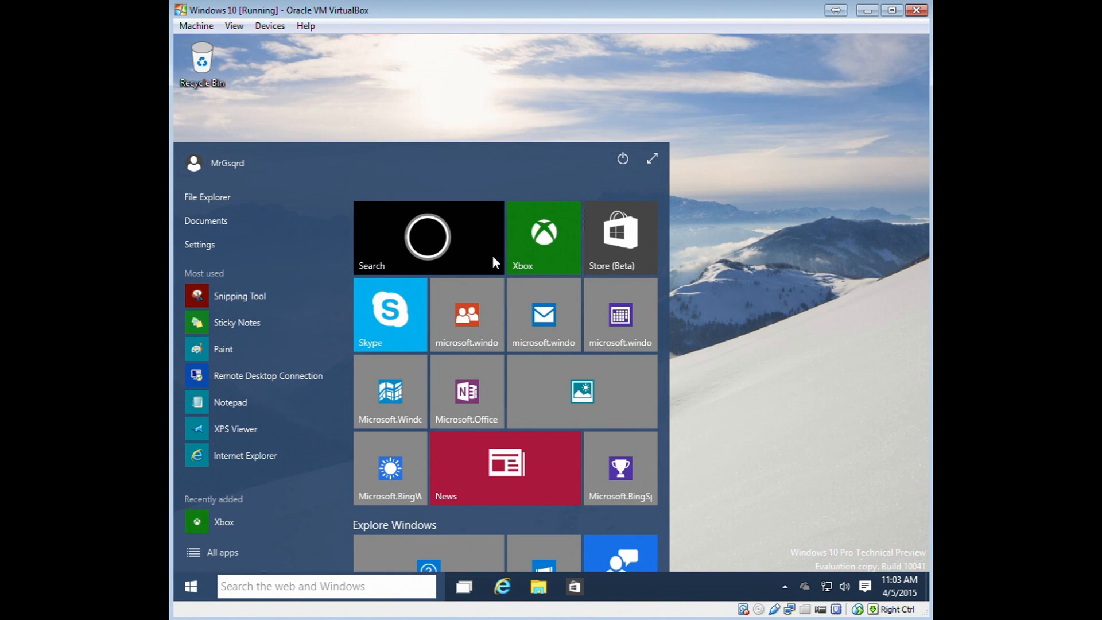
{"action": "right_click", "coordinate": [398, 244]}
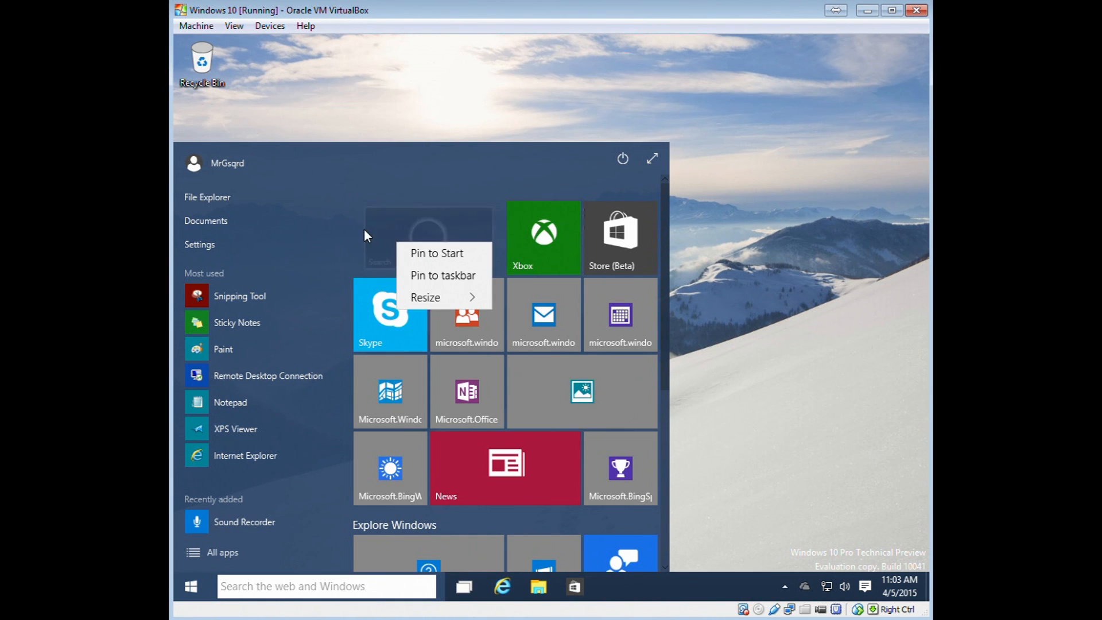
{"action": "left_click", "coordinate": [346, 192]}
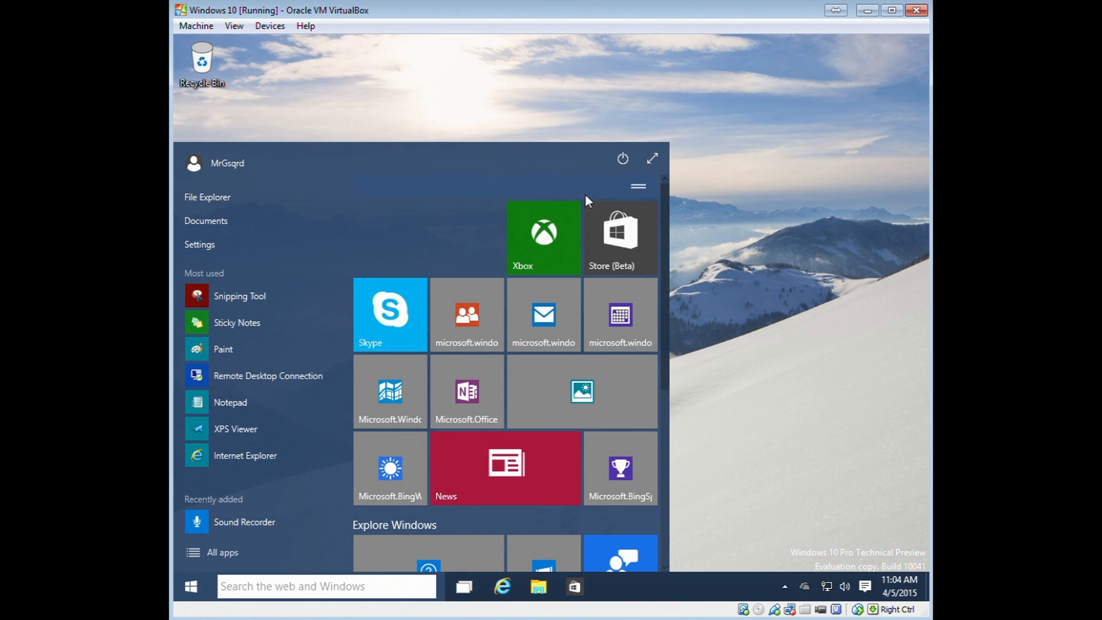
Move the News tile into the empty space beside Xbox and unpin the Sports and Weather tiles.
{"action": "left_click_drag", "start_coordinate": [494, 471], "coordinate": [424, 246]}
{"action": "left_click_drag", "start_coordinate": [608, 471], "coordinate": [468, 470]}
{"action": "right_click", "coordinate": [480, 471]}
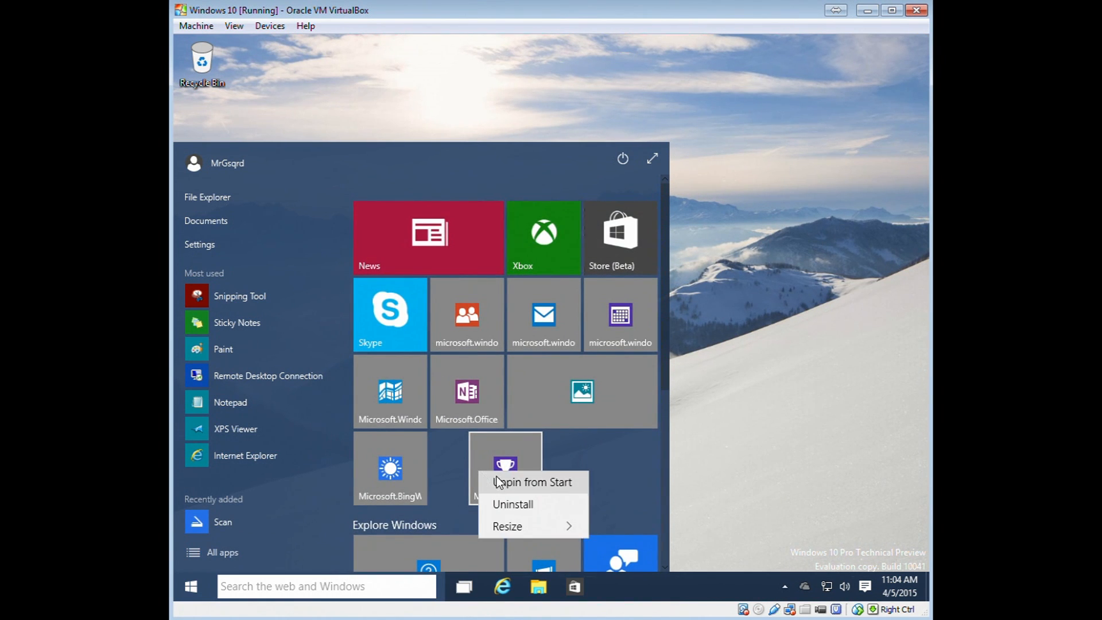
{"action": "left_click", "coordinate": [497, 482]}
{"action": "right_click", "coordinate": [382, 473]}
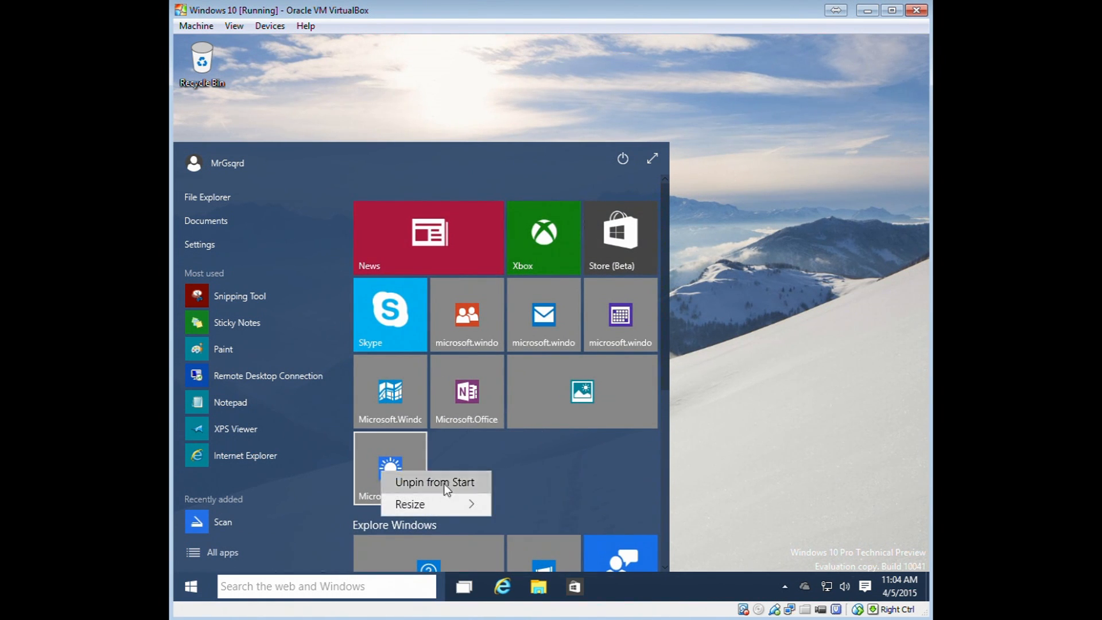
{"action": "left_click", "coordinate": [444, 484]}
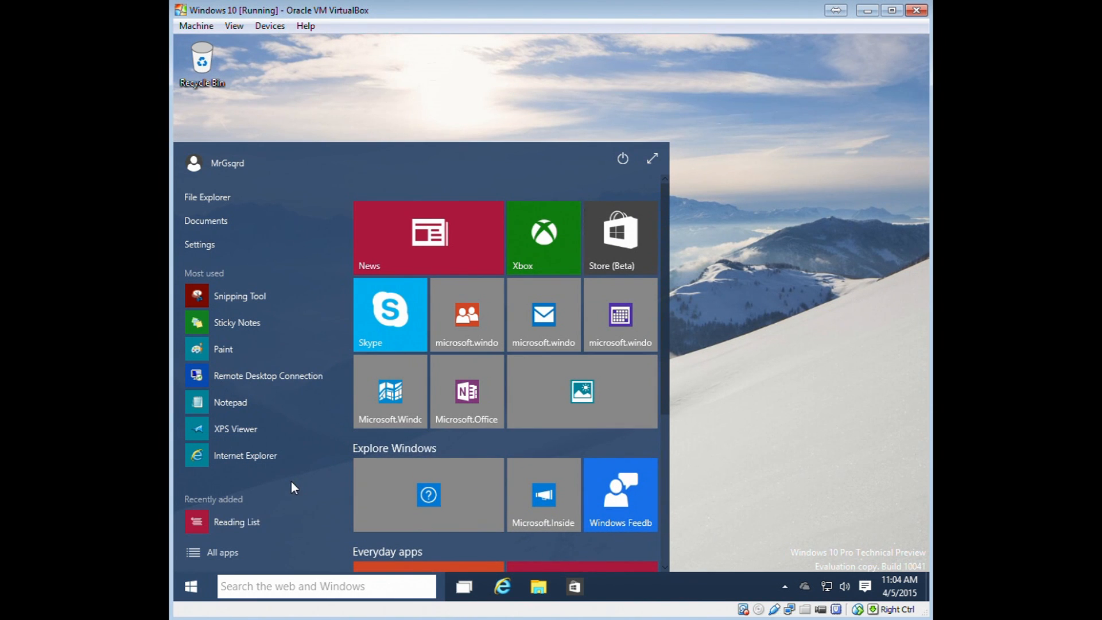
Open Store (Beta), start its required update, and minimize the Store window.
{"action": "left_click", "coordinate": [618, 239]}
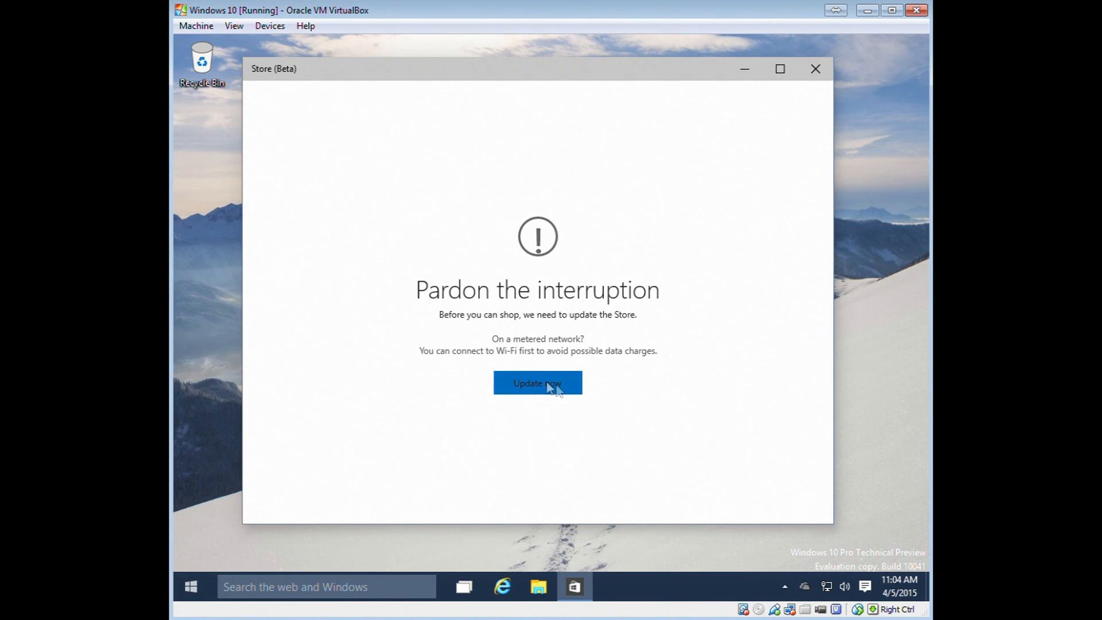
{"action": "left_click", "coordinate": [546, 385]}
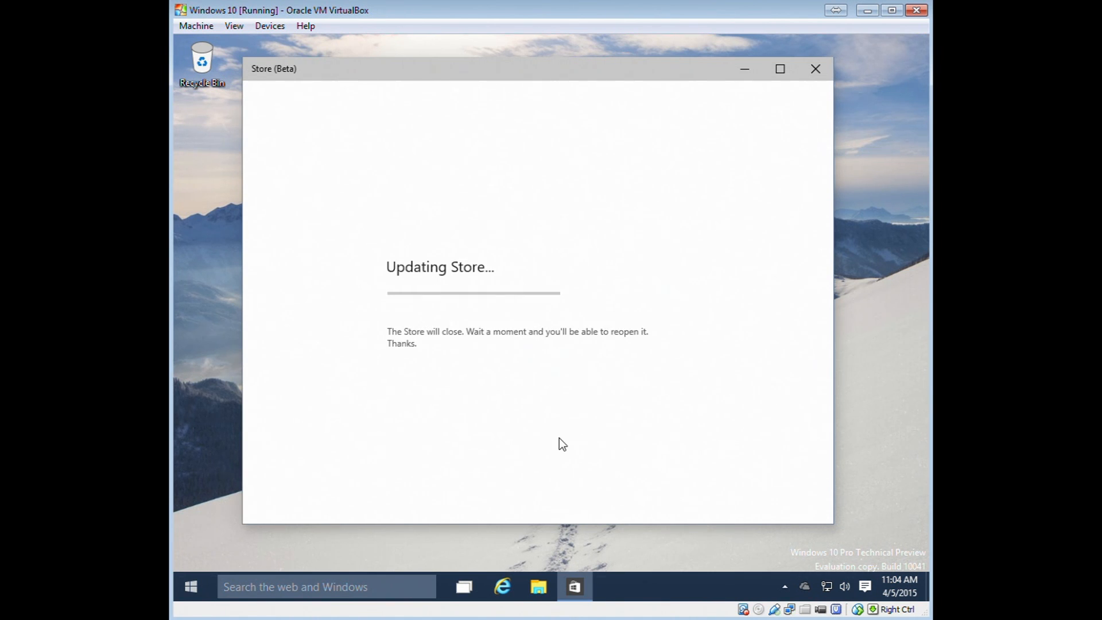
{"action": "left_click", "coordinate": [745, 71]}
Check the power options in the Start menu and dismiss them without choosing one.
{"action": "left_click", "coordinate": [205, 582]}
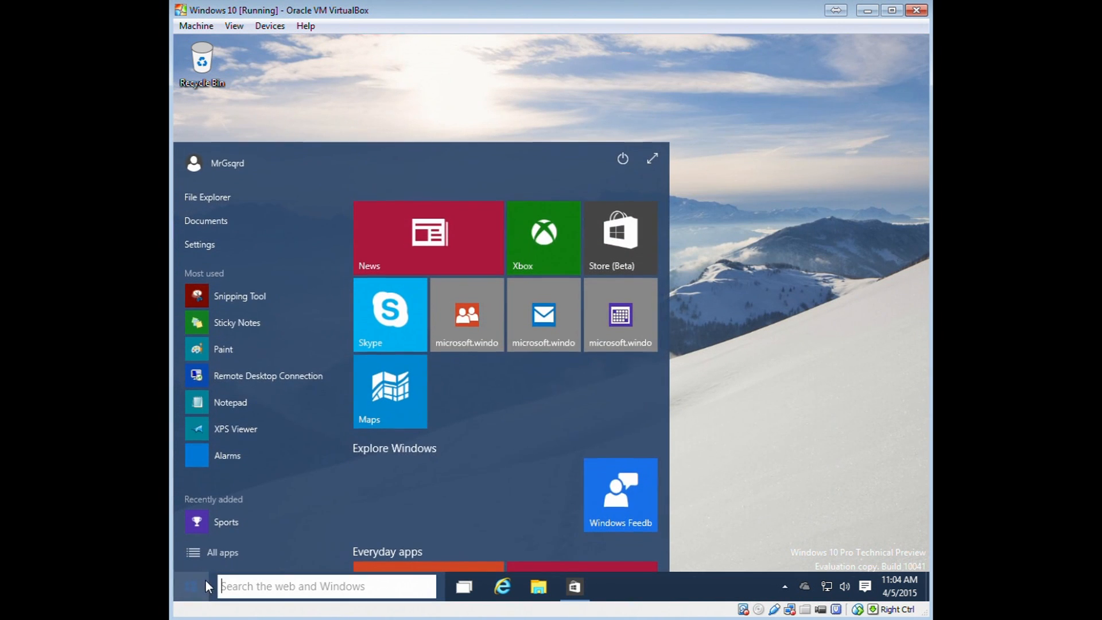
{"action": "left_click", "coordinate": [622, 159]}
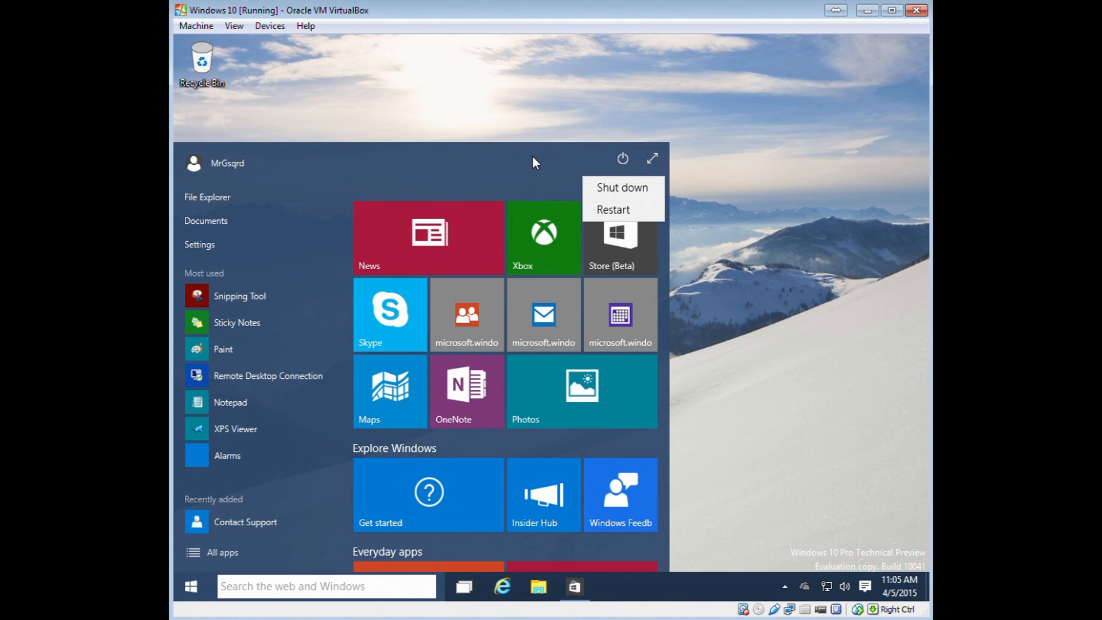
{"action": "left_click", "coordinate": [532, 158]}
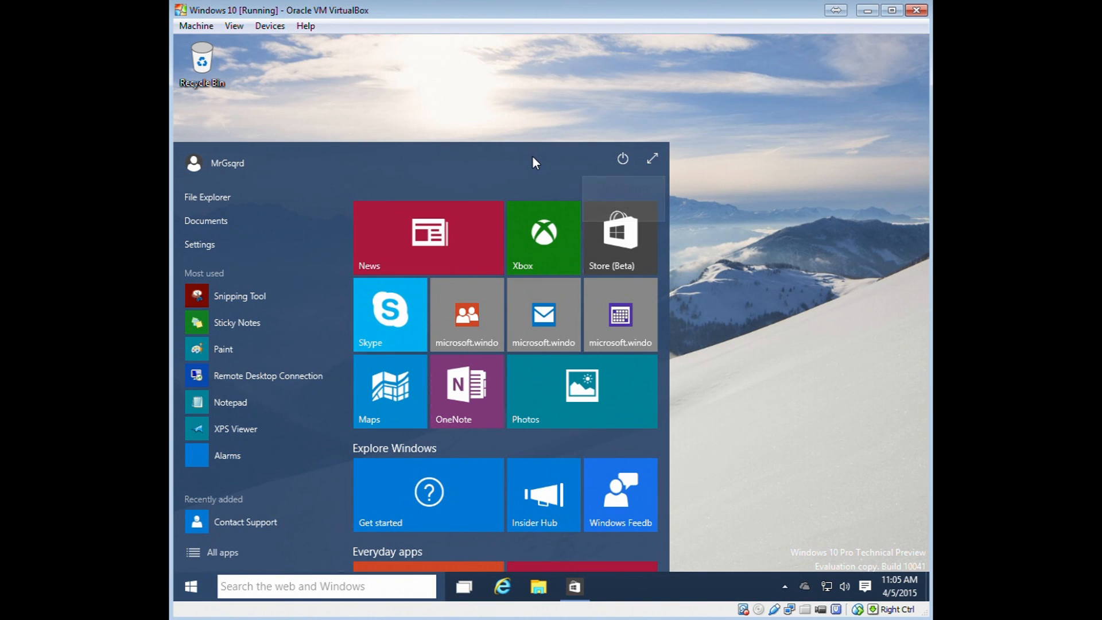
Open File Explorer and the Documents folder from the Start menu's places list.
{"action": "left_click", "coordinate": [212, 199]}
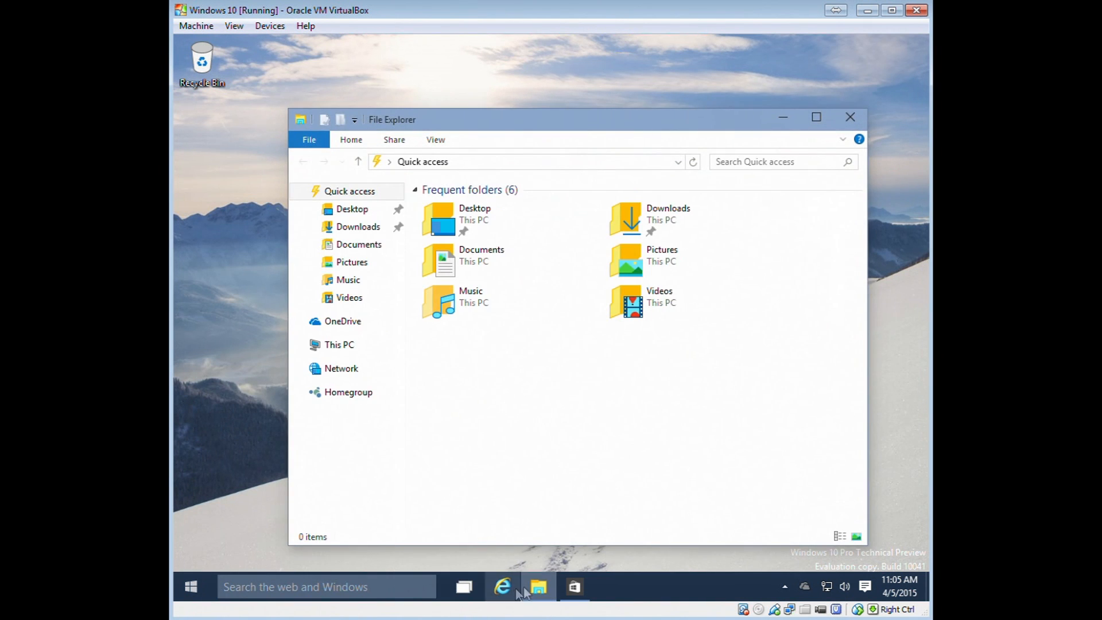
{"action": "left_click", "coordinate": [191, 587]}
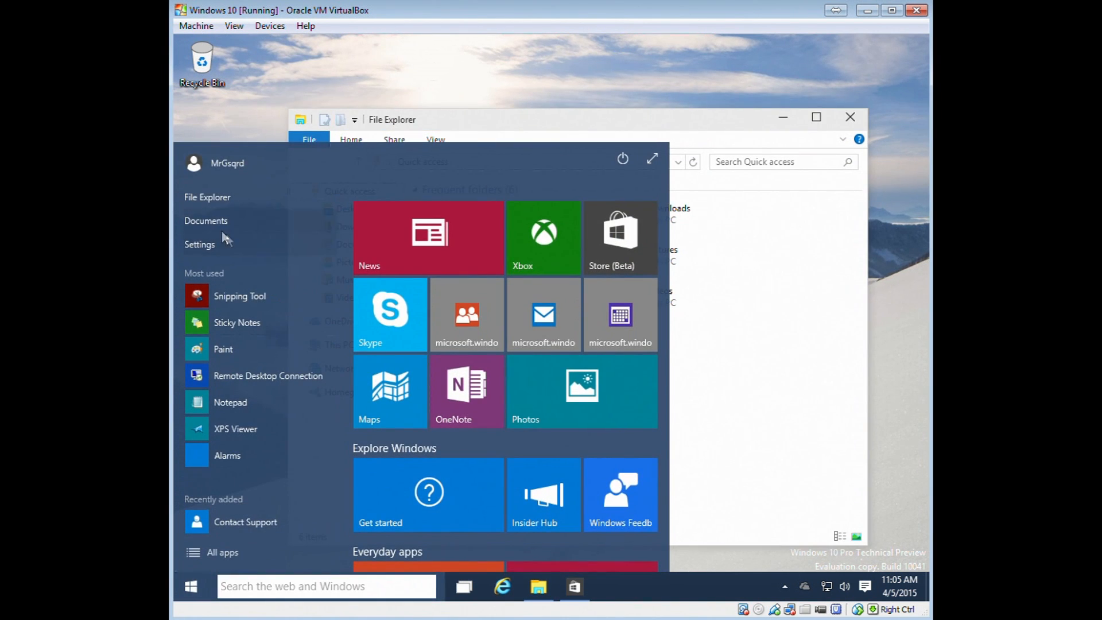
{"action": "left_click", "coordinate": [224, 223]}
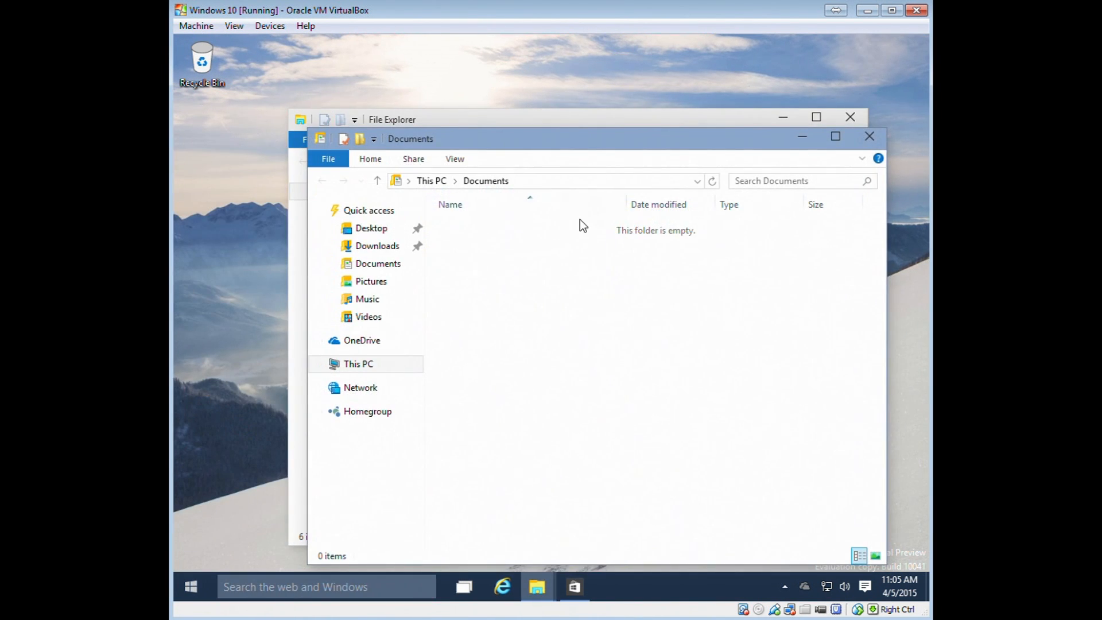
Open Settings, close the File Explorer windows, and move the Settings window higher on the desktop.
{"action": "left_click", "coordinate": [192, 585]}
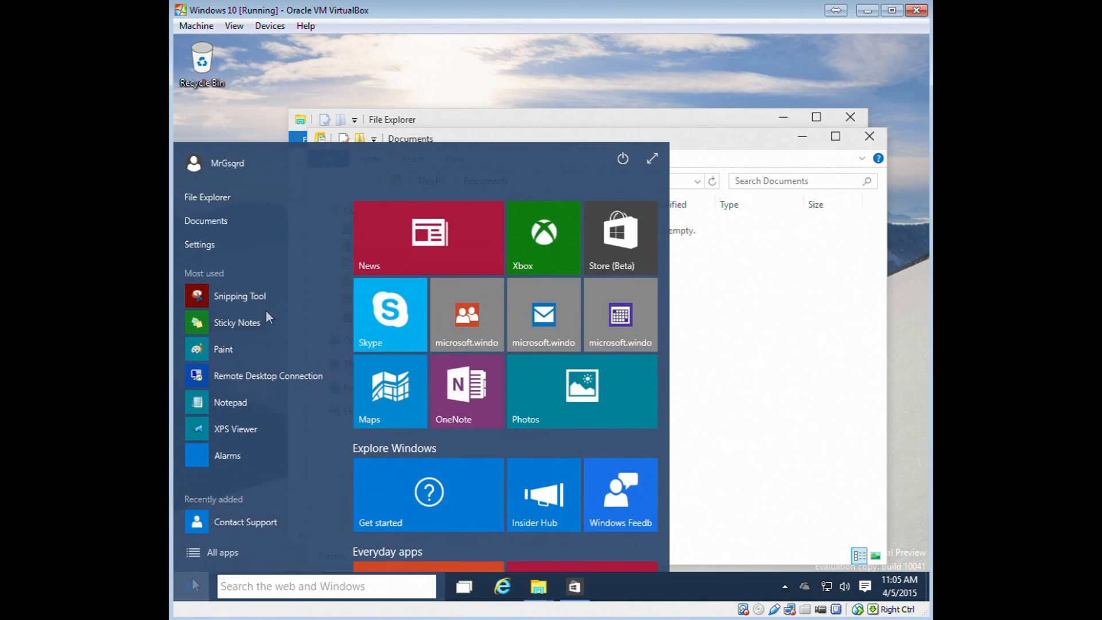
{"action": "left_click", "coordinate": [227, 244]}
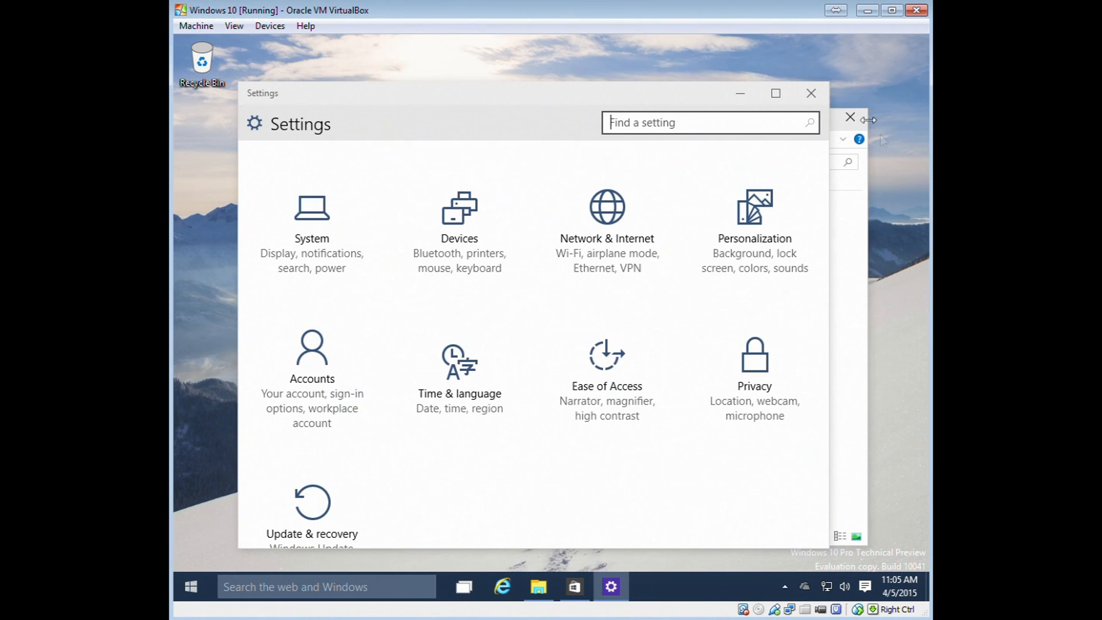
{"action": "left_click", "coordinate": [850, 117]}
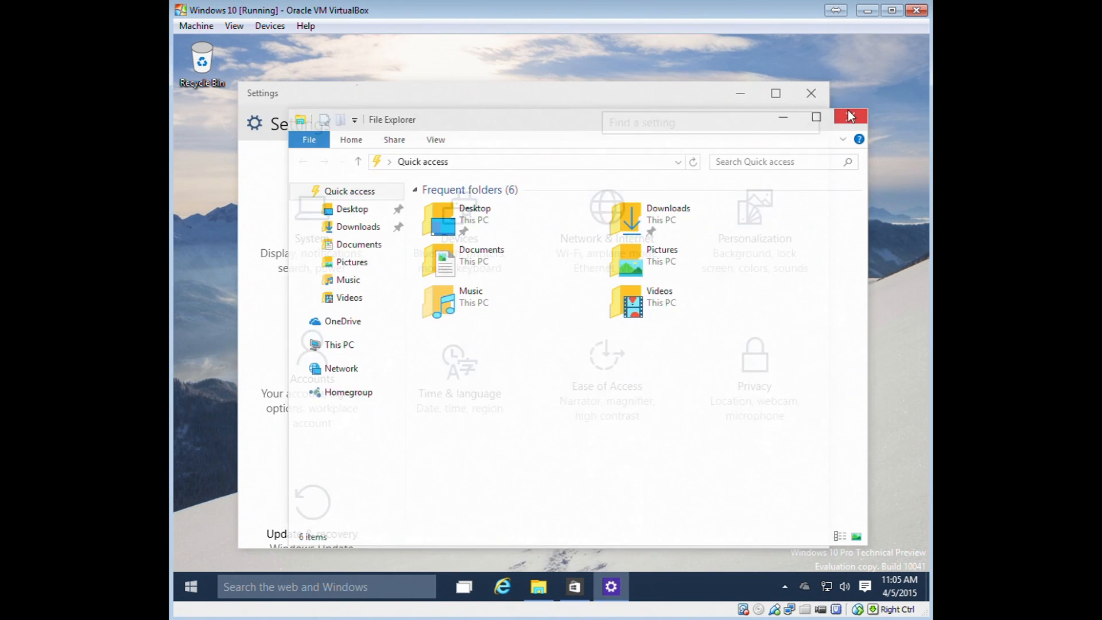
{"action": "left_click_drag", "start_coordinate": [642, 92], "coordinate": [662, 61]}
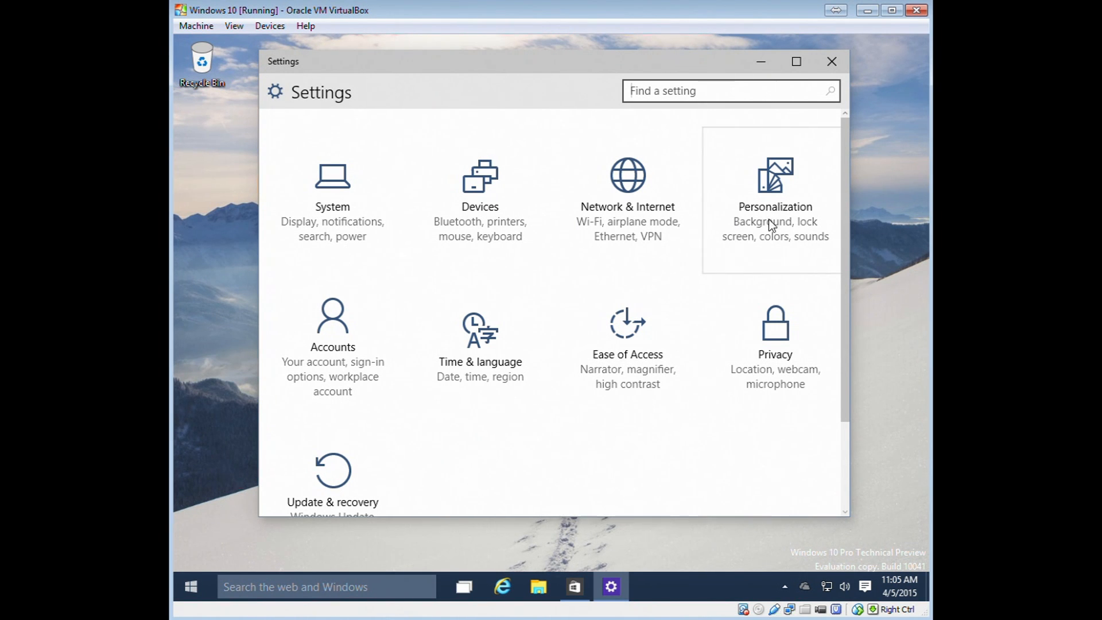
Open the System settings and review the Display, Notifications & actions, Cortana & search, and Apps & features pages.
{"action": "left_click", "coordinate": [337, 193]}
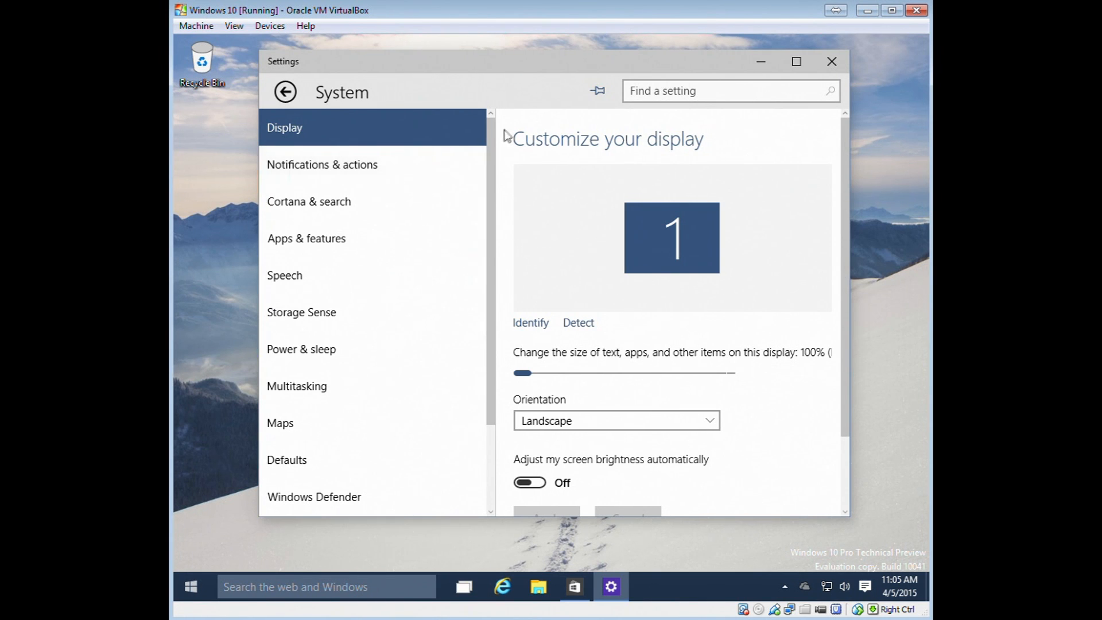
{"action": "left_click_drag", "start_coordinate": [492, 136], "coordinate": [492, 217]}
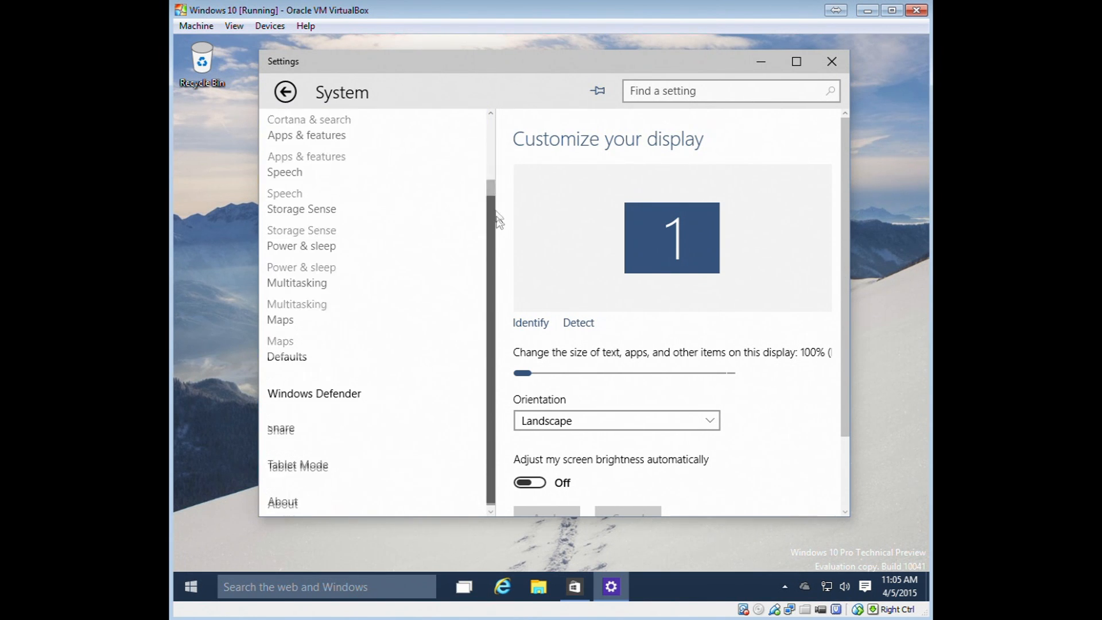
{"action": "scroll", "coordinate": [429, 125], "scroll_direction": "up", "scroll_amount": 3}
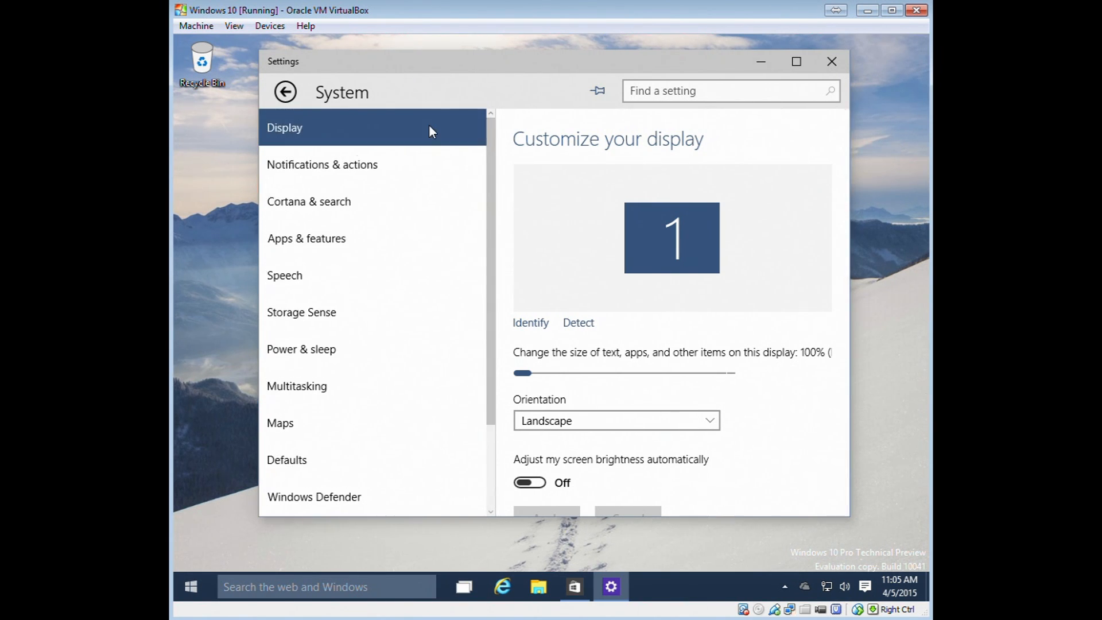
{"action": "left_click", "coordinate": [335, 164]}
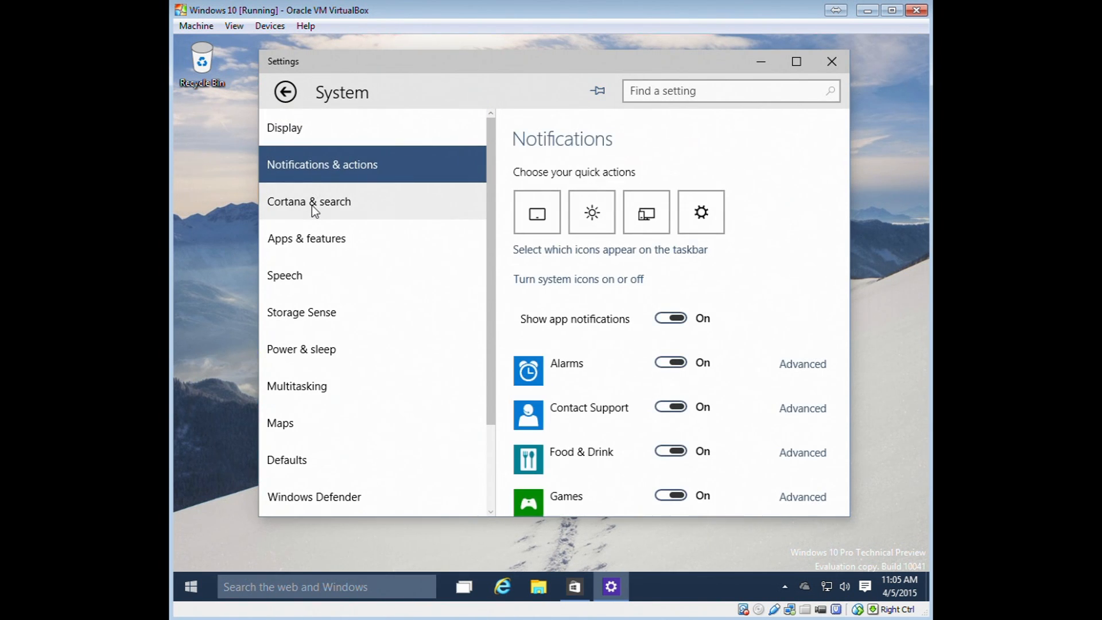
{"action": "left_click", "coordinate": [311, 205]}
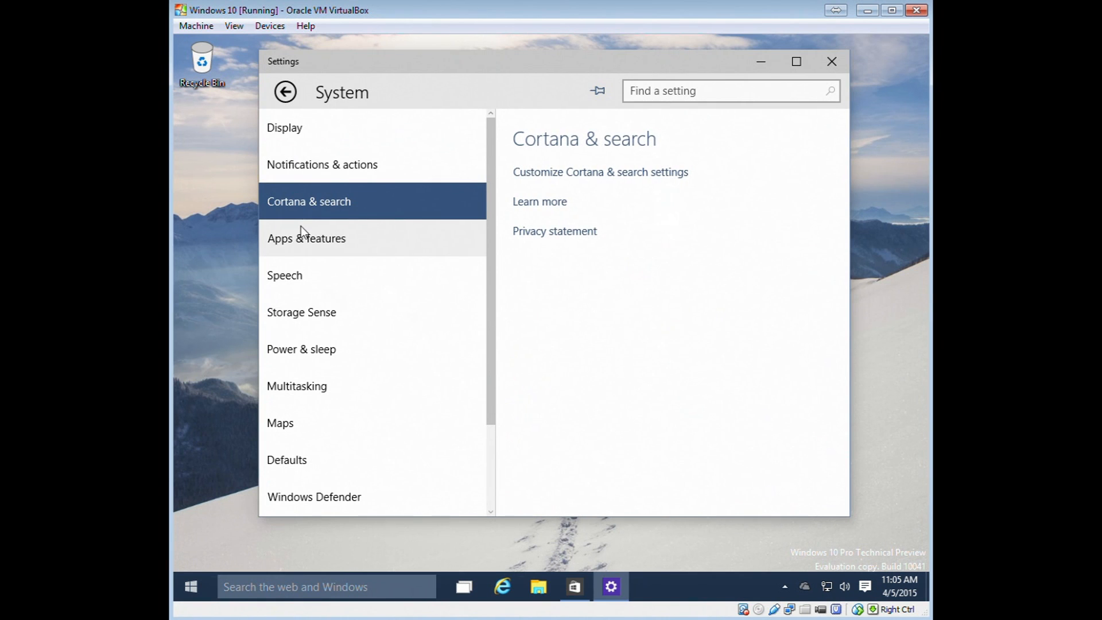
{"action": "left_click", "coordinate": [299, 242]}
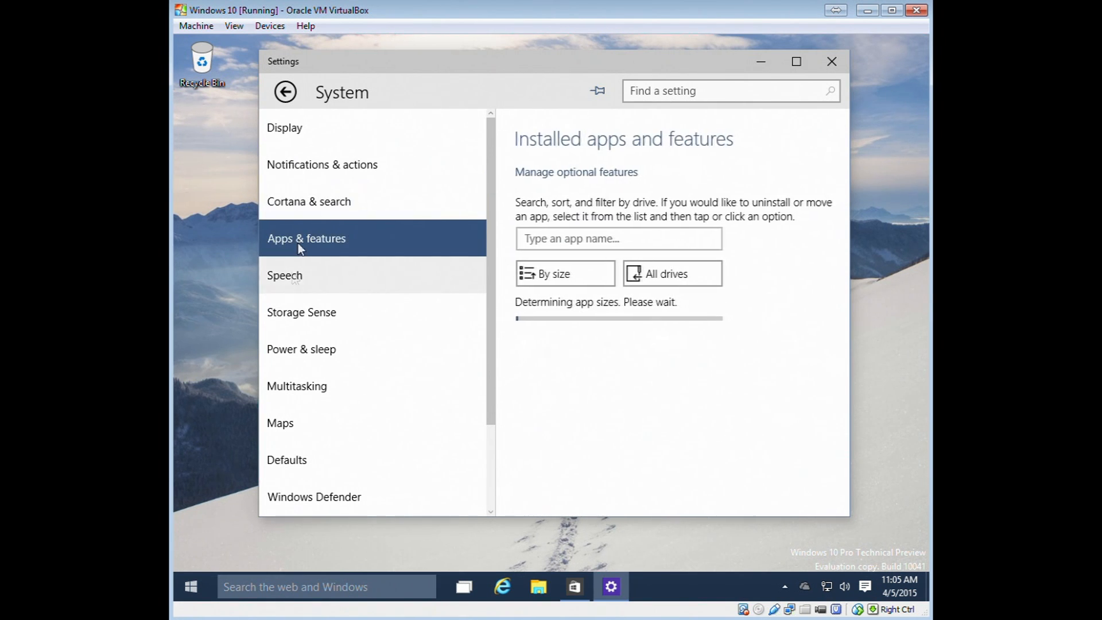
Examine the drive usage and the default save locations for apps, documents, music, pictures and videos in Storage Sense.
{"action": "left_click", "coordinate": [320, 324]}
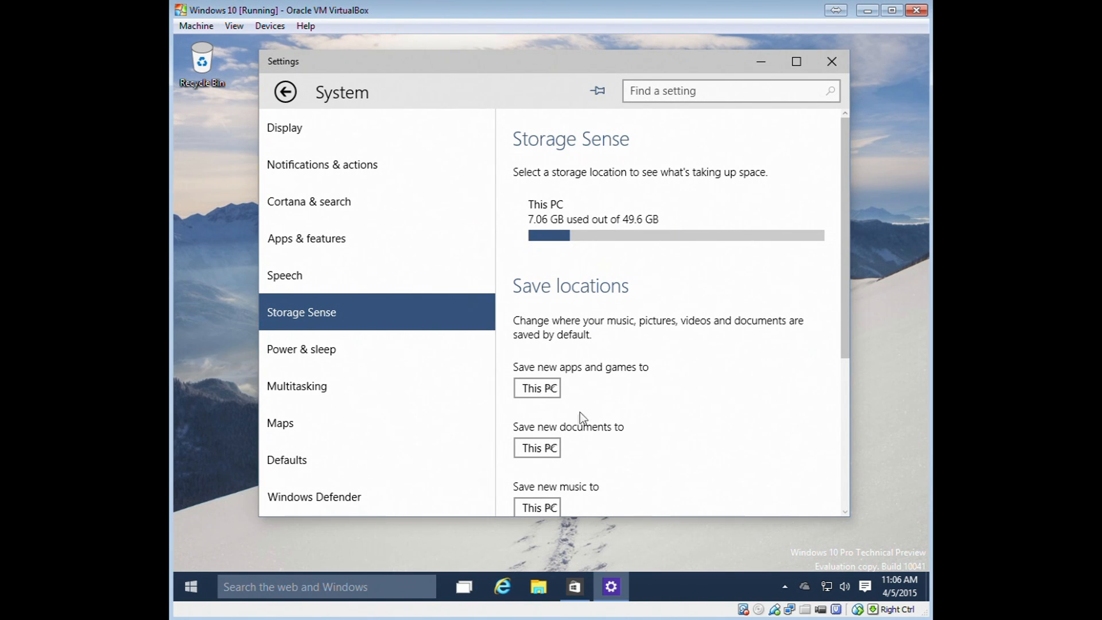
{"action": "left_click", "coordinate": [541, 388]}
{"action": "left_click", "coordinate": [534, 388]}
{"action": "scroll", "coordinate": [642, 336], "scroll_direction": "down", "scroll_amount": 5}
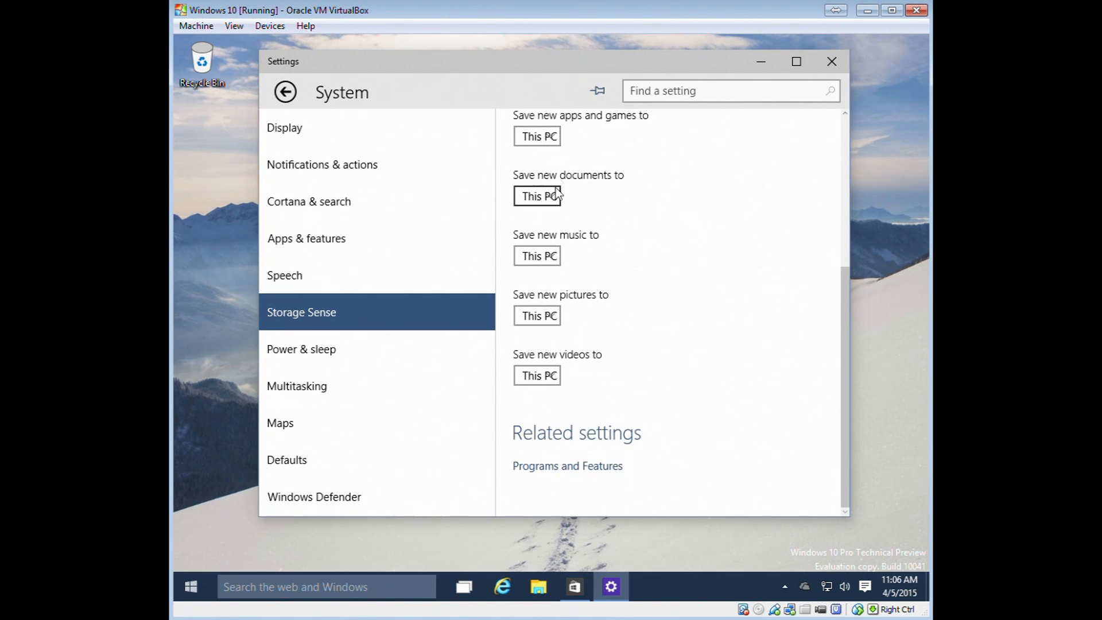
{"action": "scroll", "coordinate": [556, 197], "scroll_direction": "up", "scroll_amount": 1}
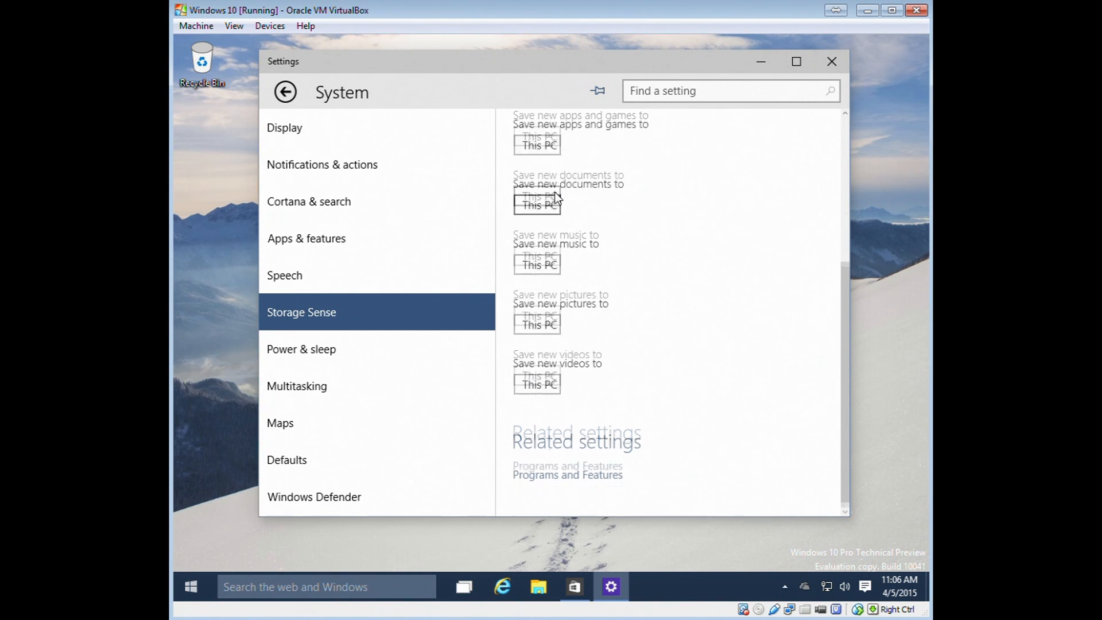
{"action": "scroll", "coordinate": [756, 297], "scroll_direction": "up", "scroll_amount": 3}
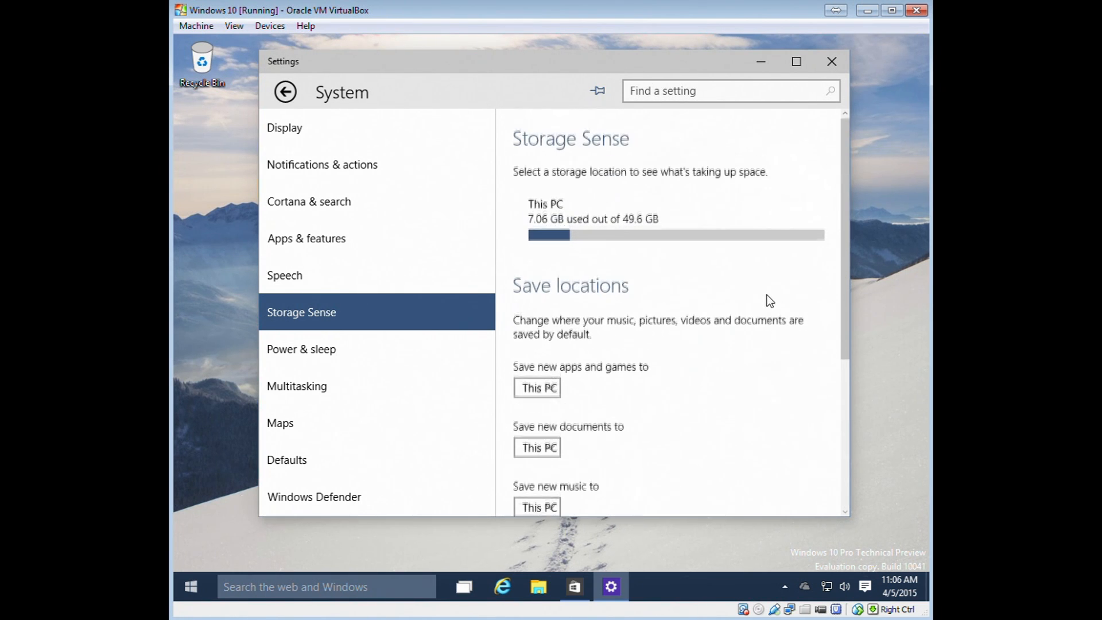
Review the Power & sleep page and the Snap and additional desktop options under Multitasking.
{"action": "left_click", "coordinate": [326, 352]}
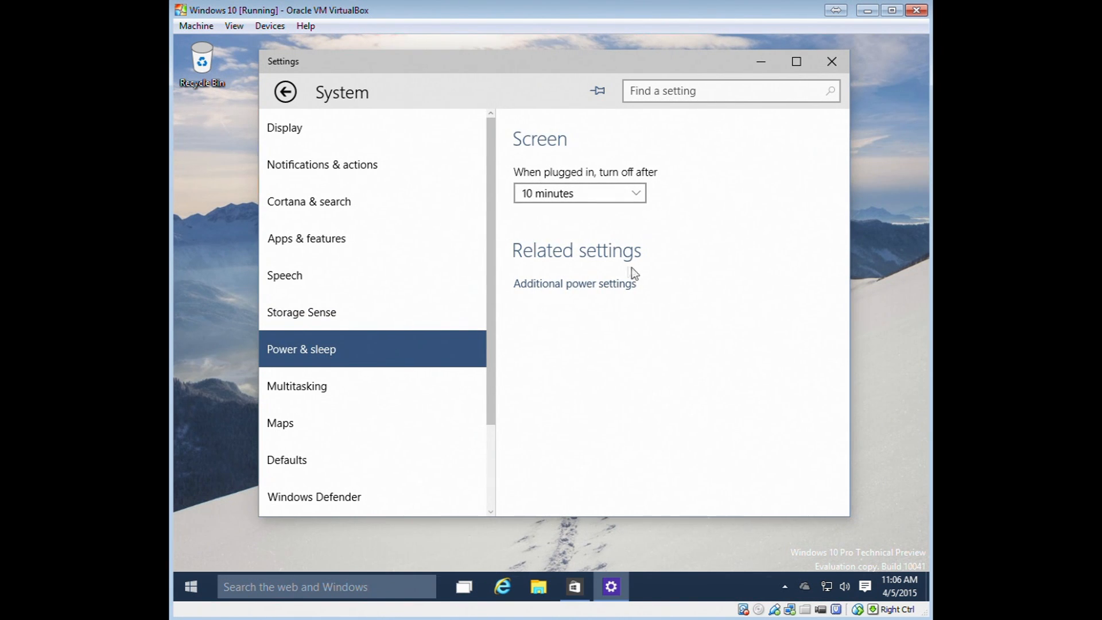
{"action": "left_click", "coordinate": [307, 386]}
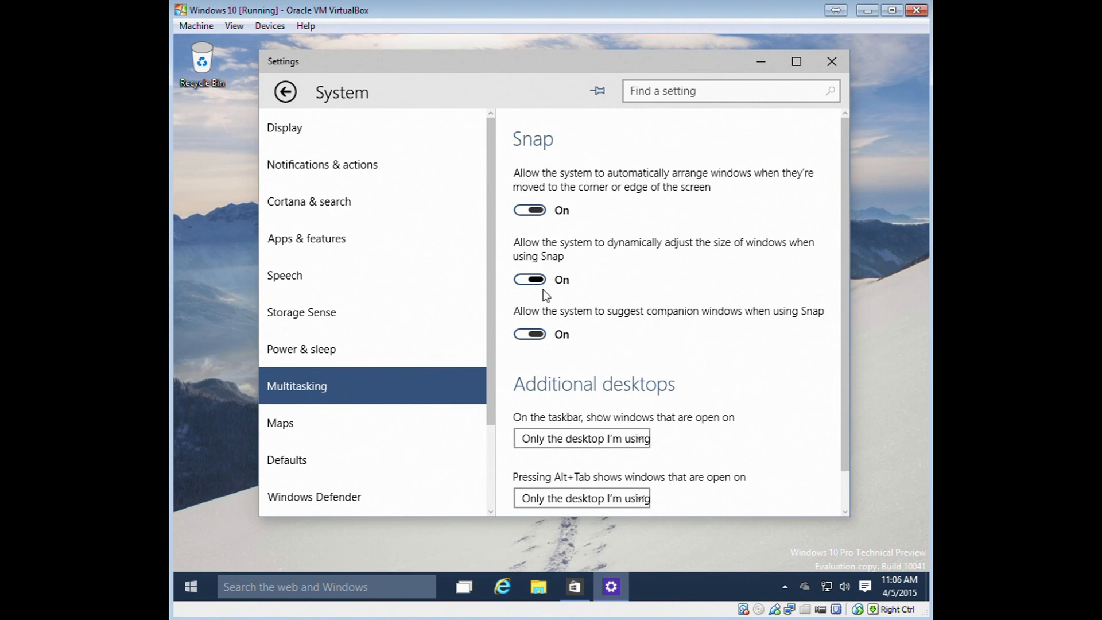
{"action": "scroll", "coordinate": [583, 341], "scroll_direction": "down", "scroll_amount": 1}
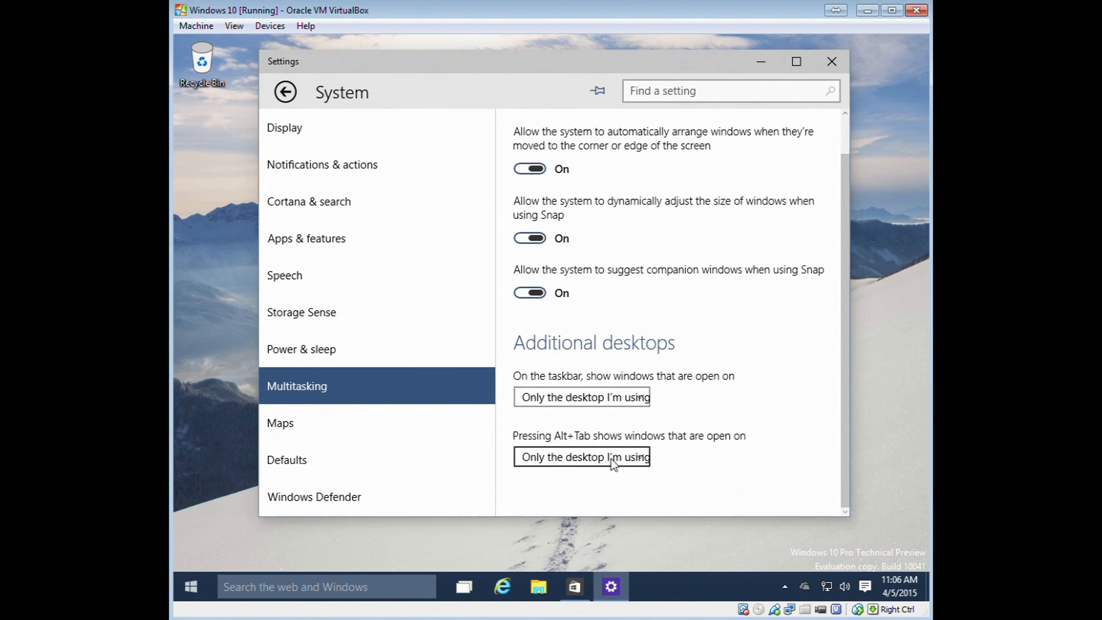
{"action": "left_click", "coordinate": [302, 418]}
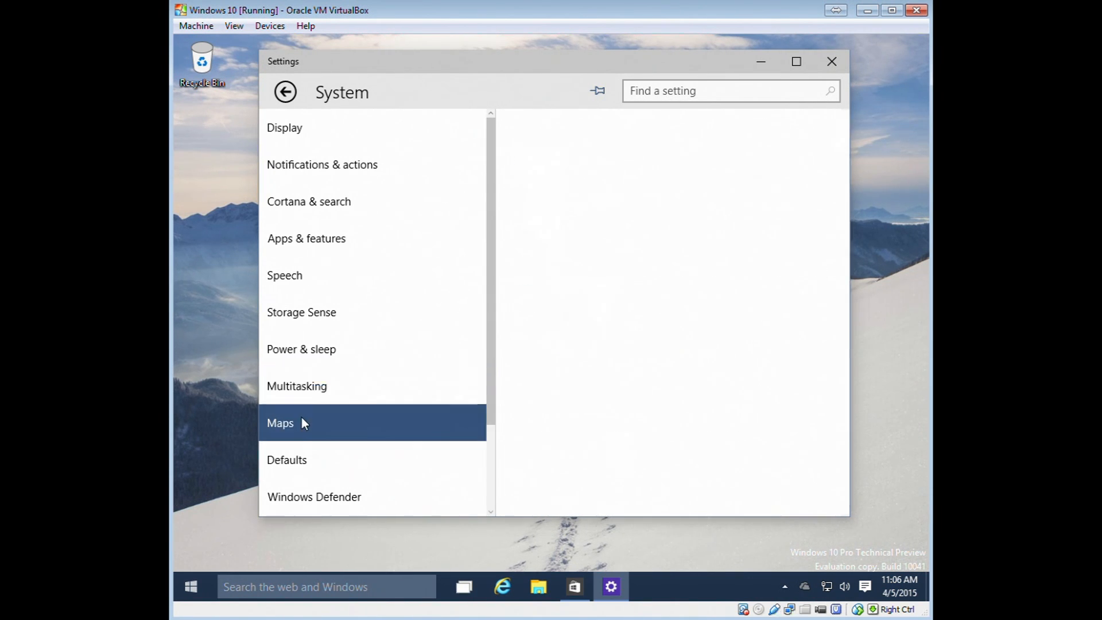
{"action": "left_click", "coordinate": [308, 391]}
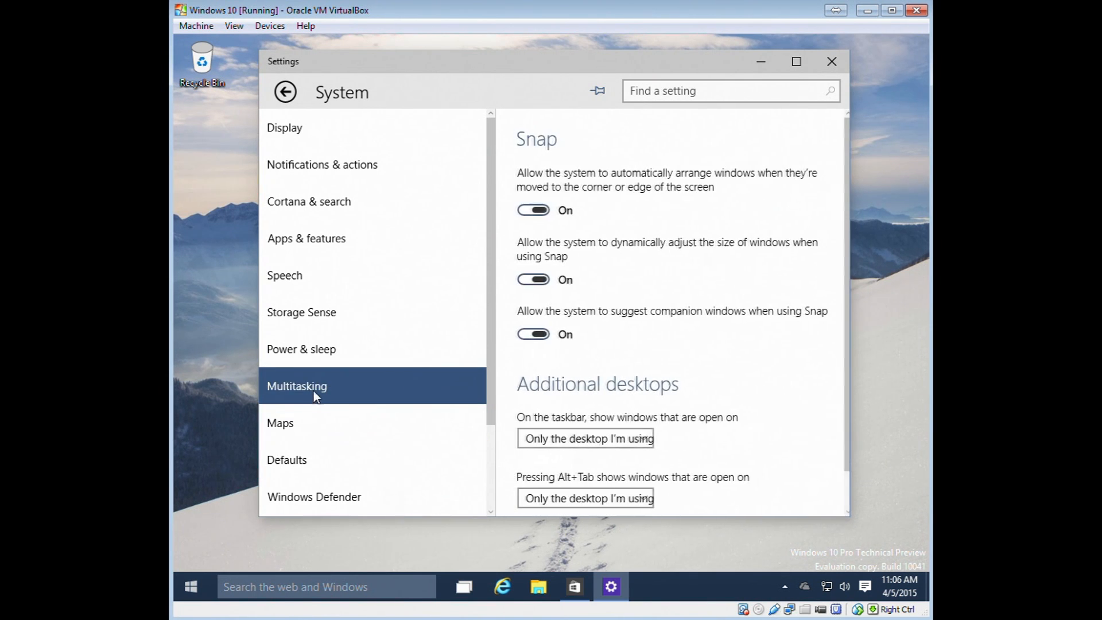
{"action": "scroll", "coordinate": [695, 390], "scroll_direction": "down", "scroll_amount": 1}
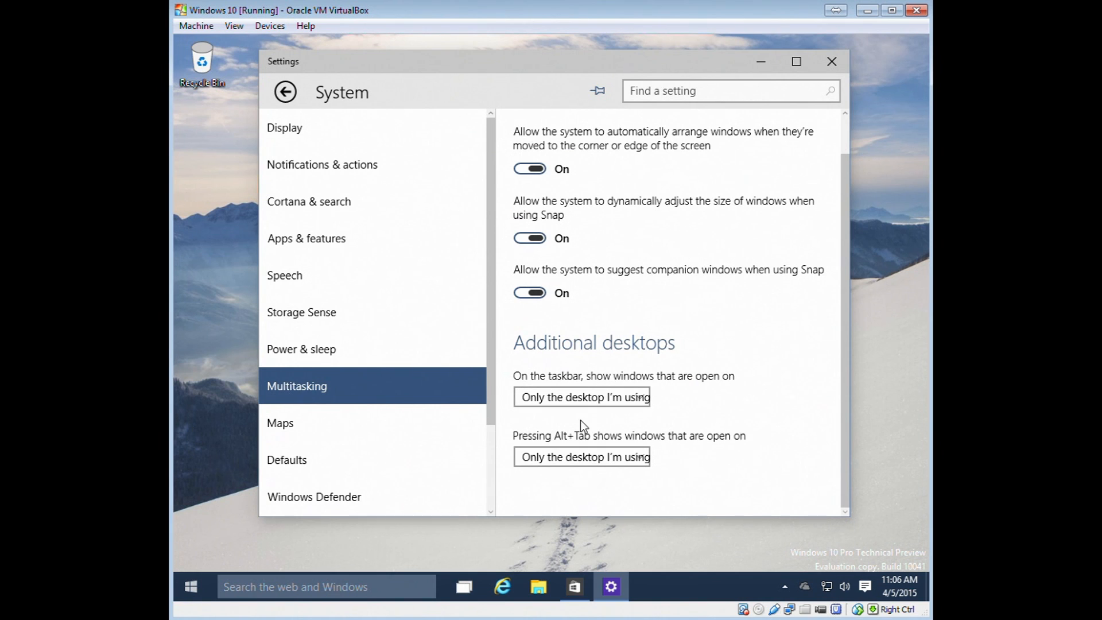
Open the Maps settings page, check the Store update's progress, and minimize the Store window again.
{"action": "left_click", "coordinate": [286, 421]}
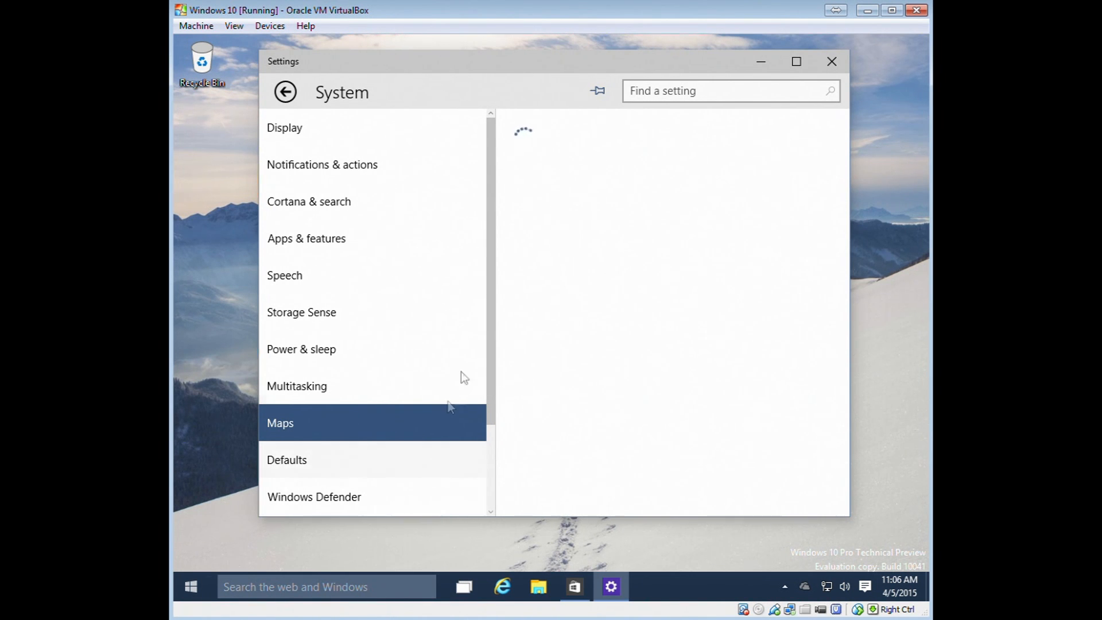
{"action": "left_click_drag", "start_coordinate": [489, 343], "coordinate": [495, 449]}
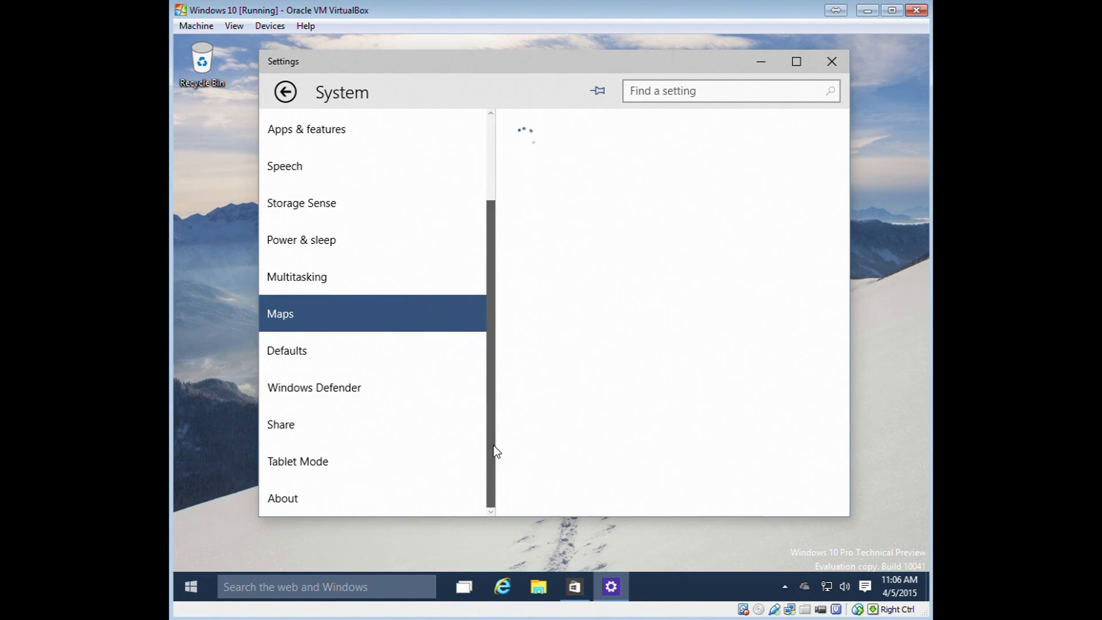
{"action": "left_click", "coordinate": [583, 599]}
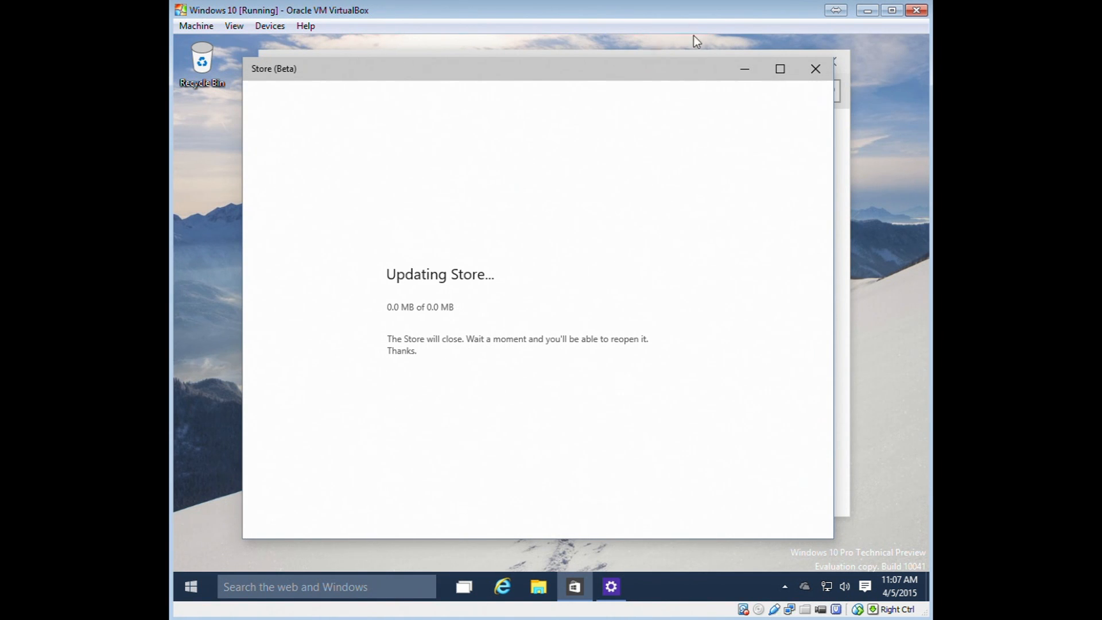
{"action": "left_click", "coordinate": [745, 71]}
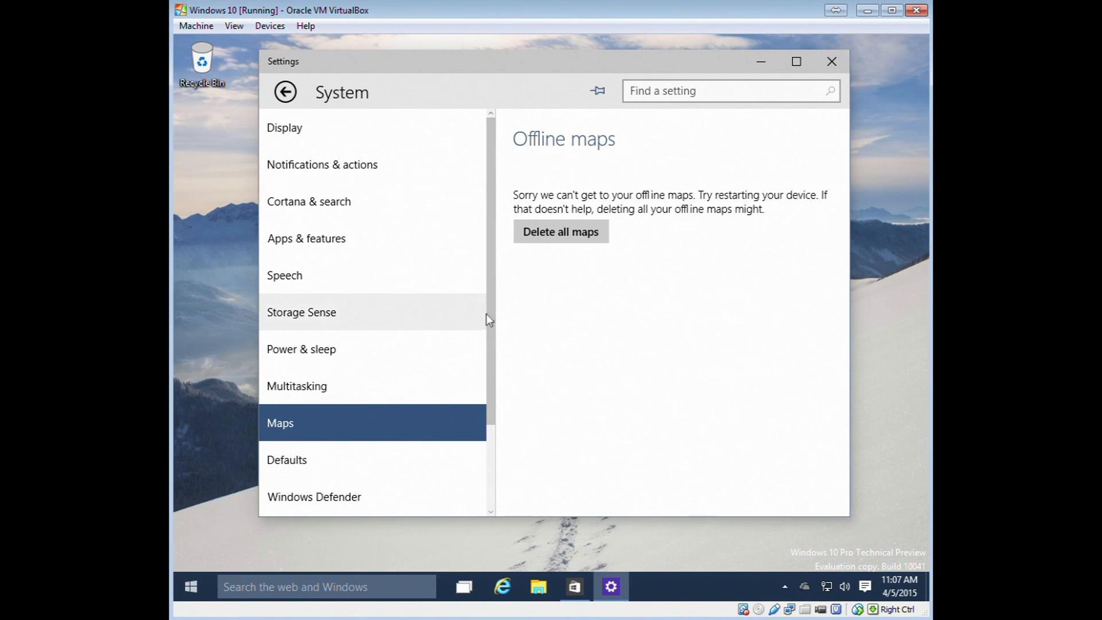
Review the default app assignments and related options on the Defaults page.
{"action": "scroll", "coordinate": [486, 316], "scroll_direction": "down", "scroll_amount": 2}
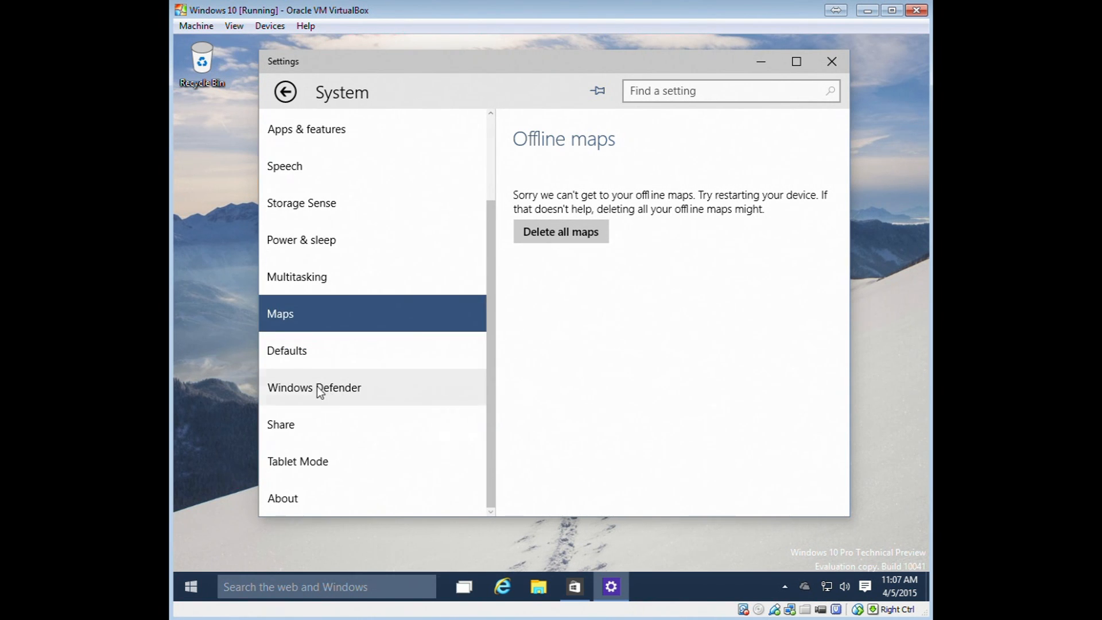
{"action": "left_click", "coordinate": [298, 353]}
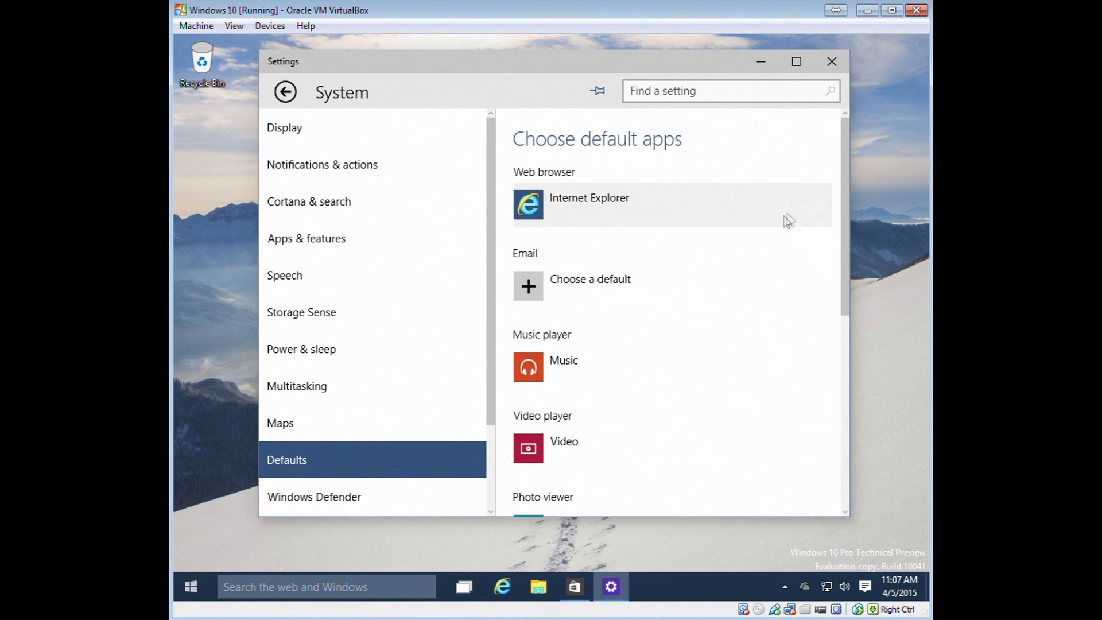
{"action": "left_click_drag", "start_coordinate": [842, 182], "coordinate": [829, 421]}
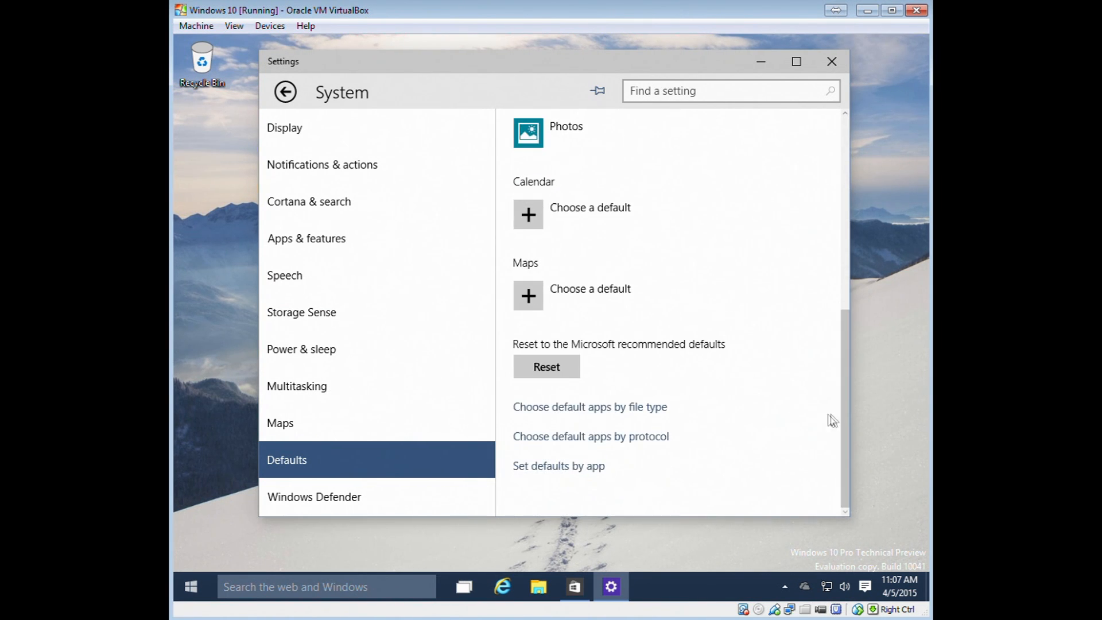
{"action": "scroll", "coordinate": [307, 485], "scroll_direction": "down", "scroll_amount": 2}
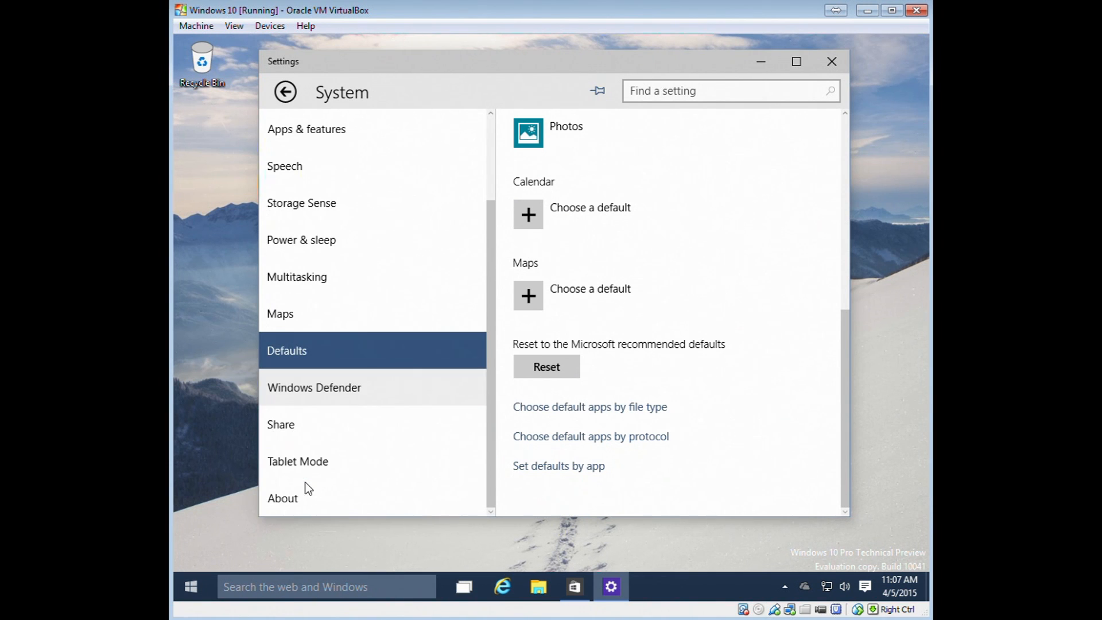
Look through the Windows Defender, Share, Tablet Mode and About pages of the System settings.
{"action": "left_click", "coordinate": [294, 397]}
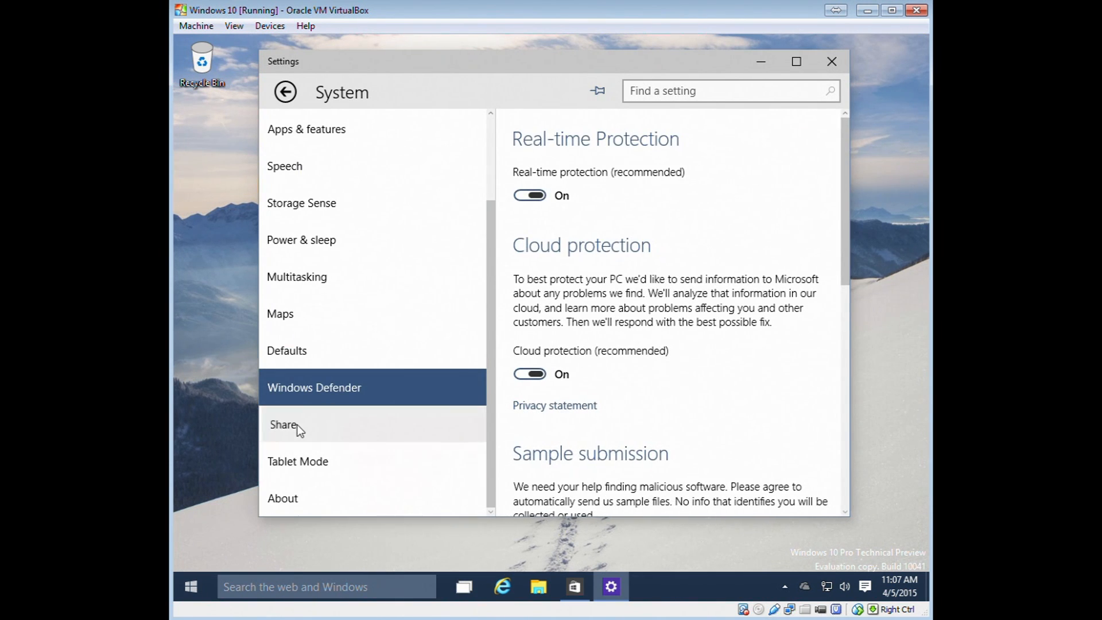
{"action": "left_click", "coordinate": [297, 424]}
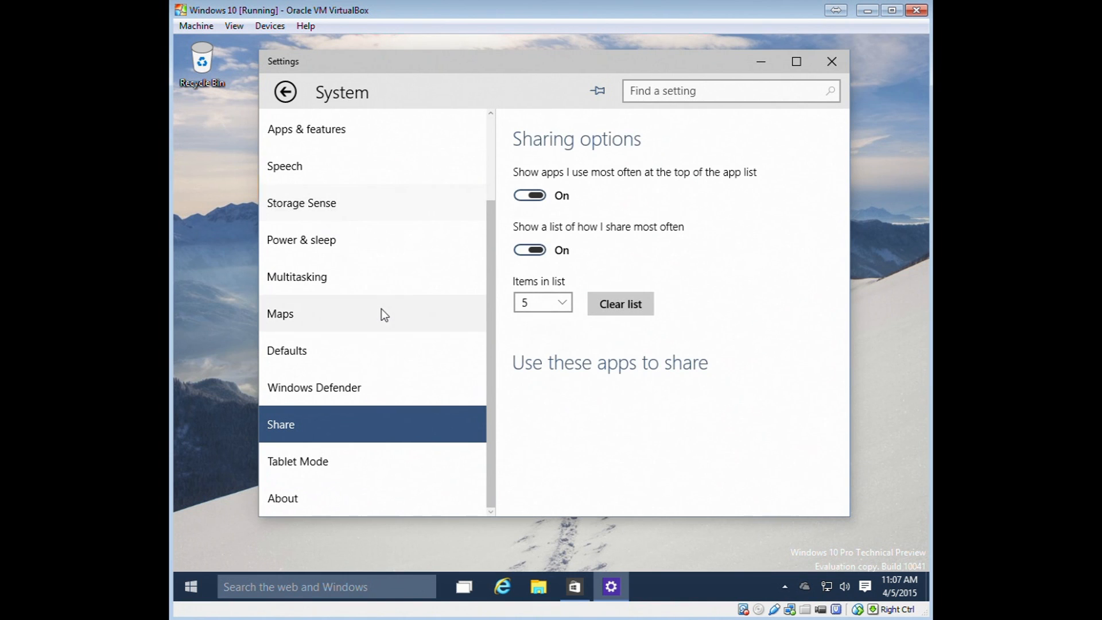
{"action": "left_click", "coordinate": [299, 463]}
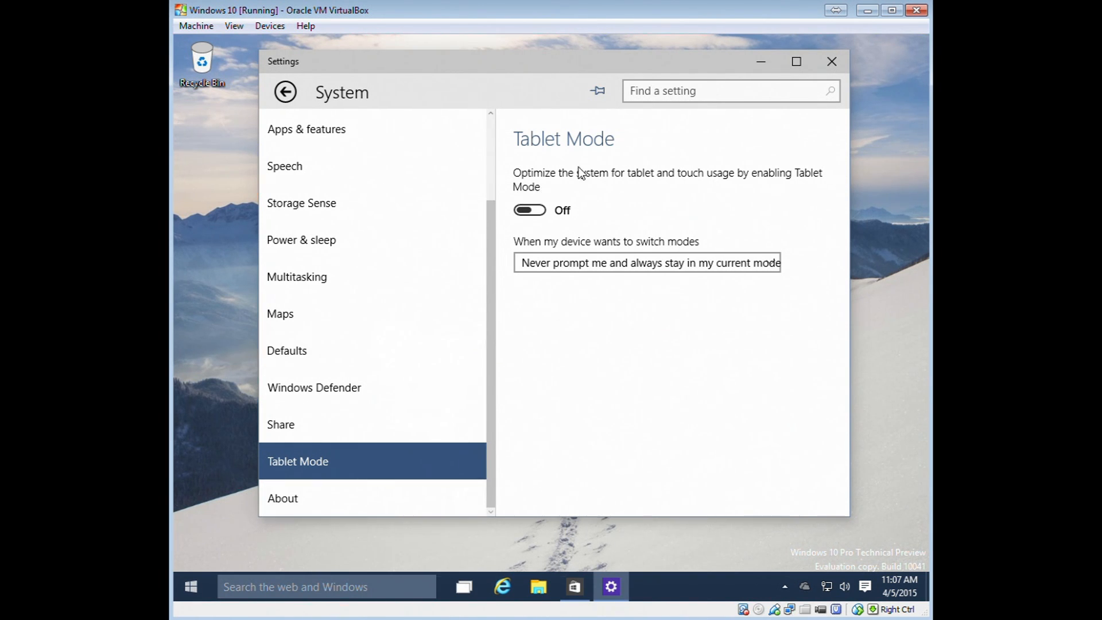
{"action": "left_click", "coordinate": [291, 491]}
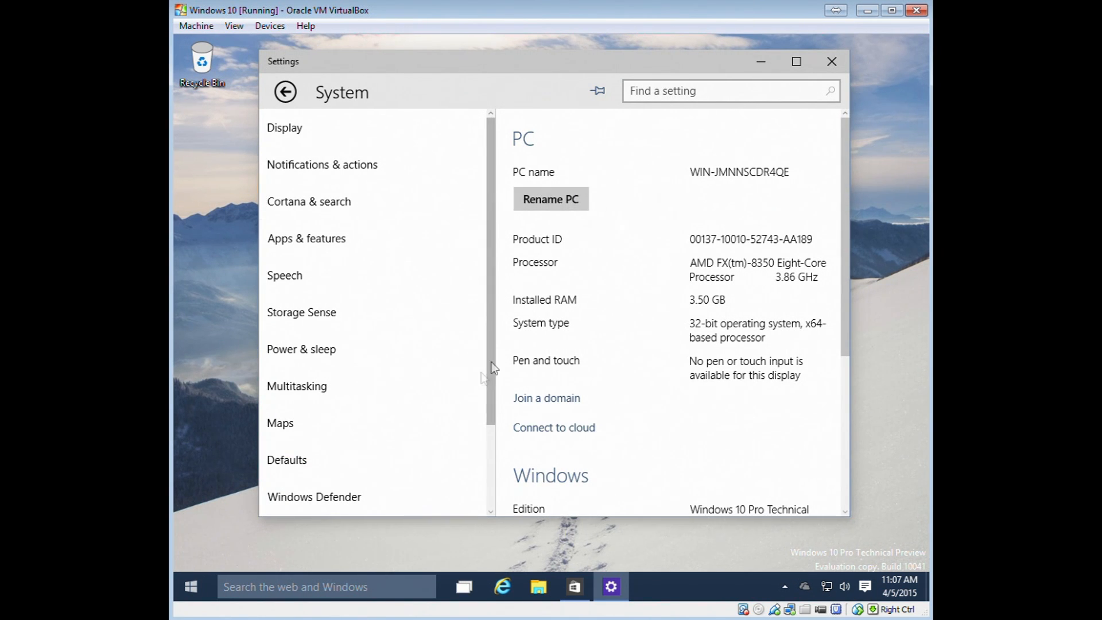
Review the PC specifications, Windows edition and activation, and related settings on the About page, and close Settings.
{"action": "scroll", "coordinate": [350, 373], "scroll_direction": "down", "scroll_amount": 3}
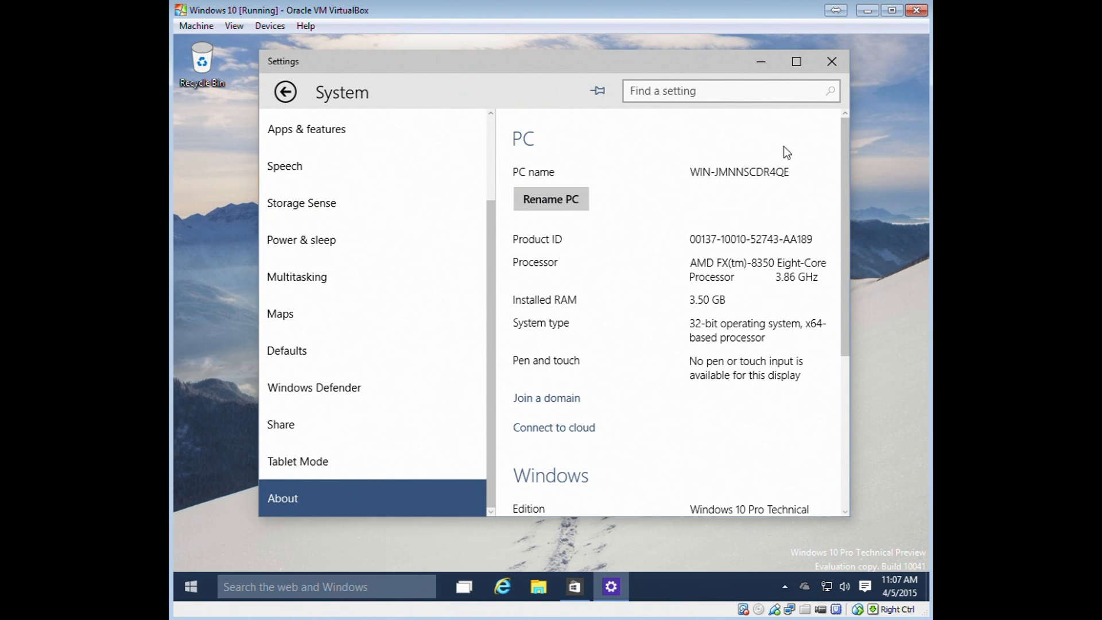
{"action": "scroll", "coordinate": [687, 201], "scroll_direction": "down", "scroll_amount": 3}
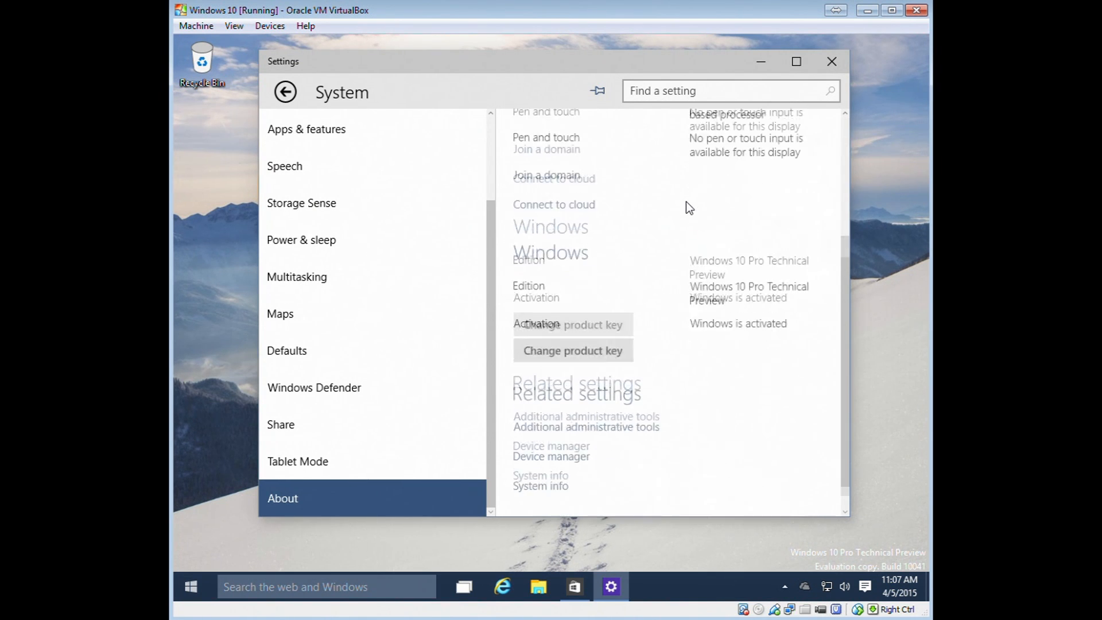
{"action": "scroll", "coordinate": [687, 201], "scroll_direction": "up", "scroll_amount": 3}
{"action": "scroll", "coordinate": [687, 201], "scroll_direction": "down", "scroll_amount": 3}
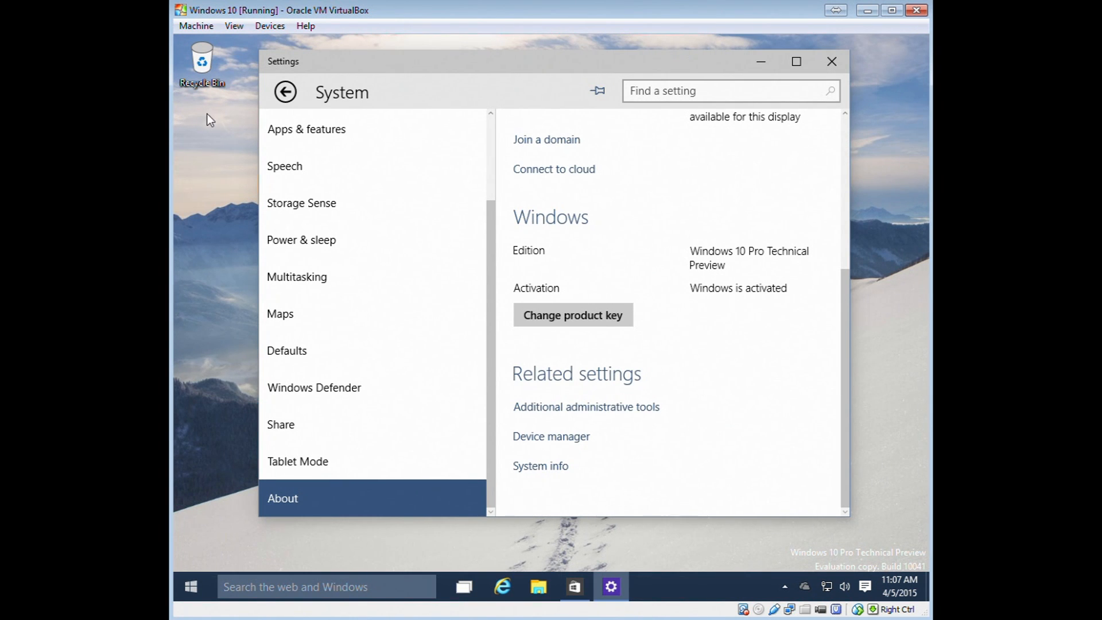
{"action": "left_click", "coordinate": [204, 594]}
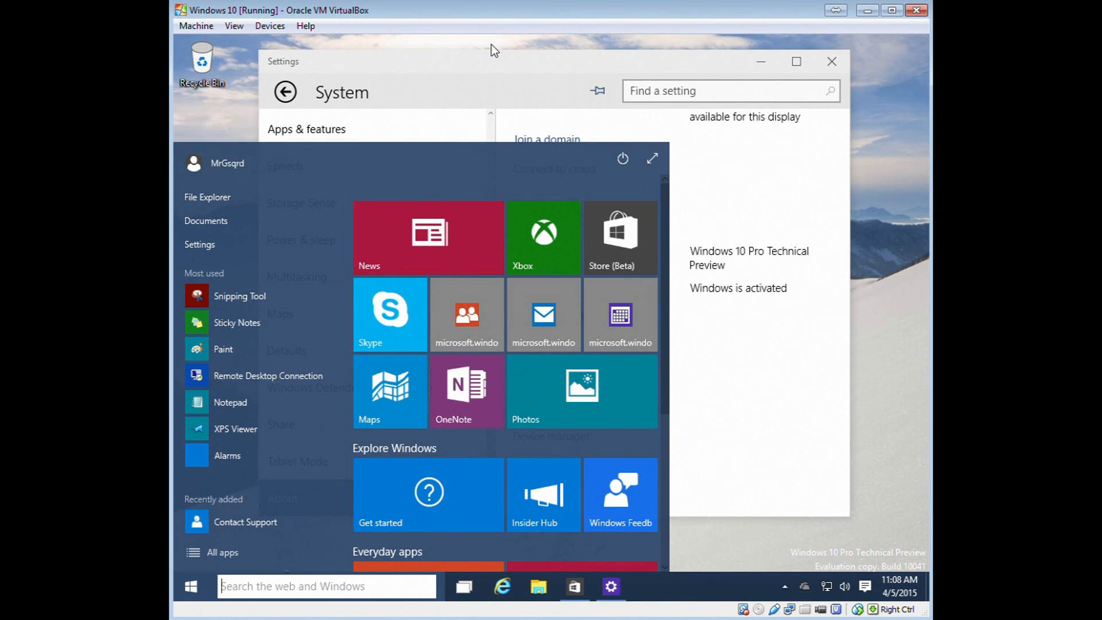
{"action": "left_click", "coordinate": [483, 60]}
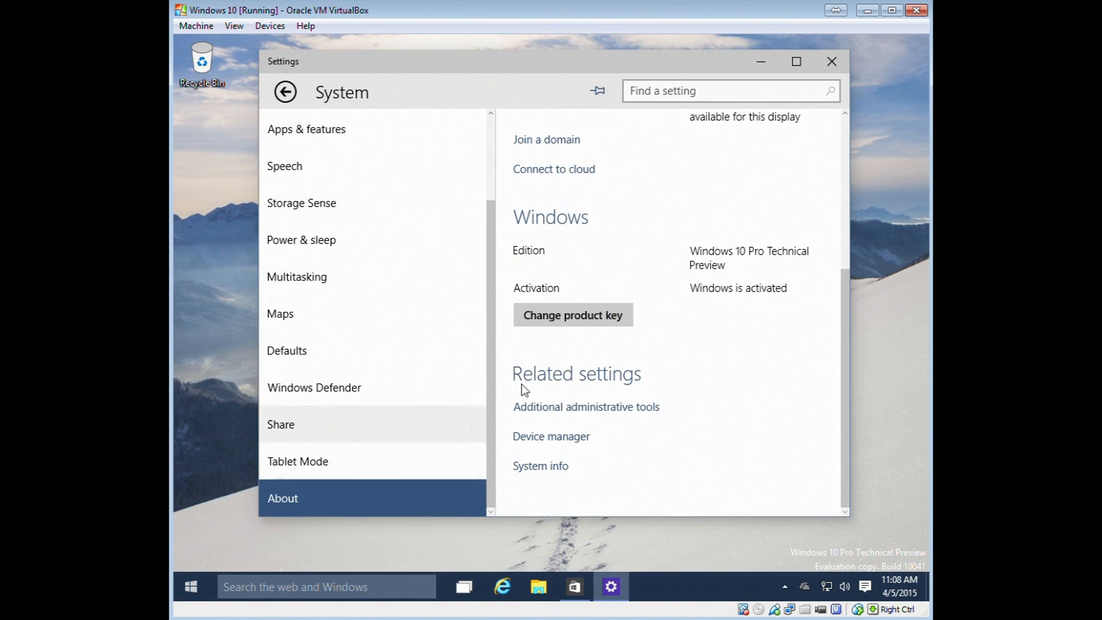
{"action": "scroll", "coordinate": [710, 181], "scroll_direction": "up", "scroll_amount": 2}
{"action": "scroll", "coordinate": [710, 180], "scroll_direction": "up", "scroll_amount": 3}
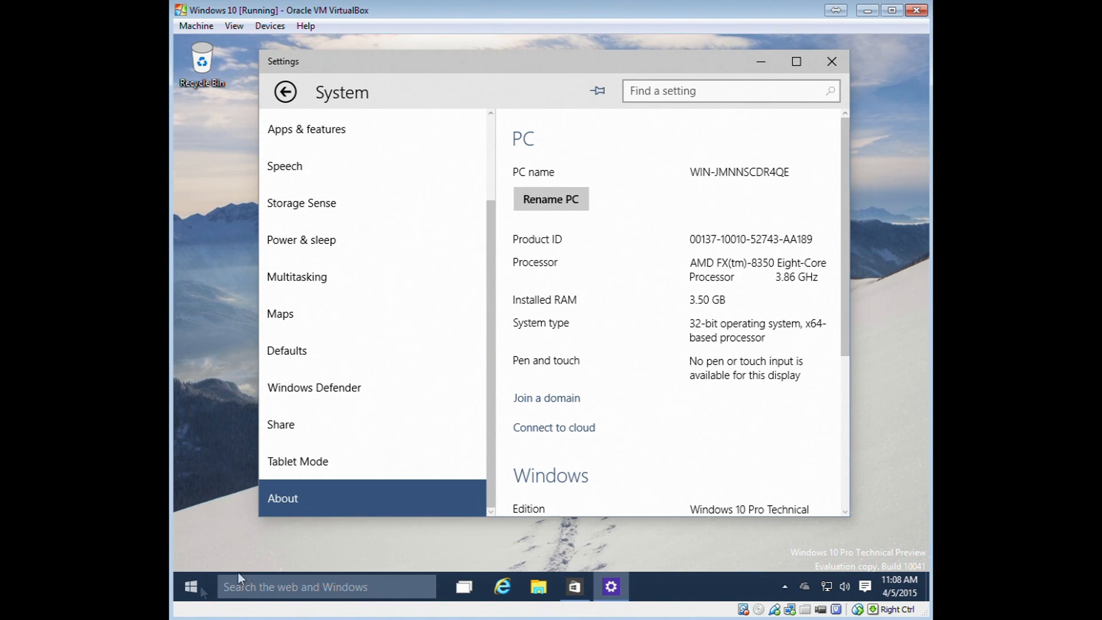
{"action": "left_click", "coordinate": [191, 586]}
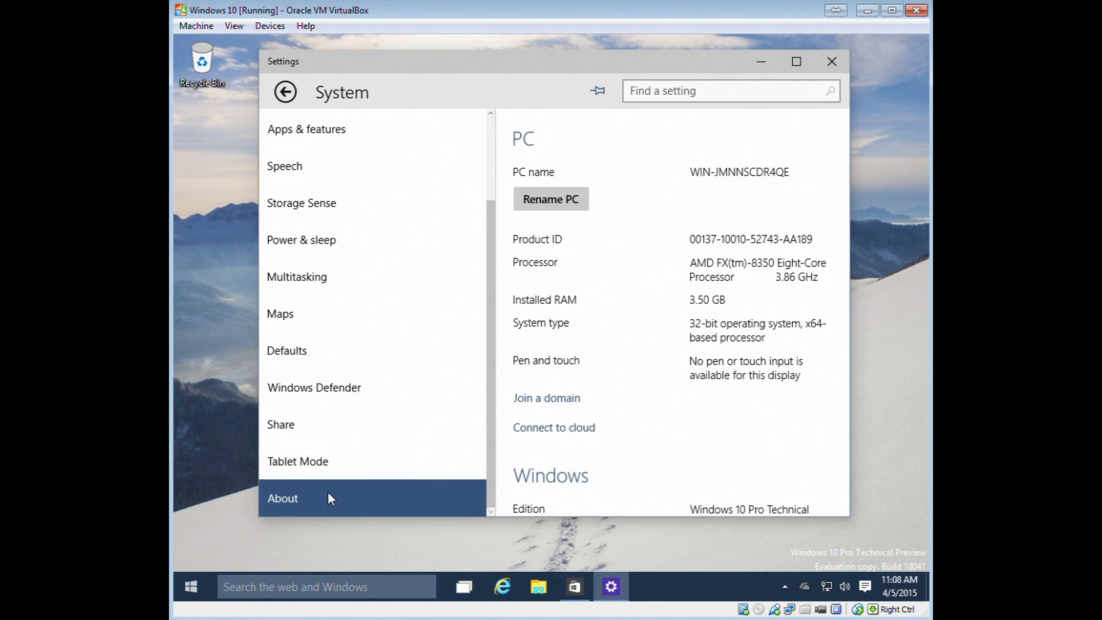
{"action": "scroll", "coordinate": [655, 266], "scroll_direction": "down", "scroll_amount": 4}
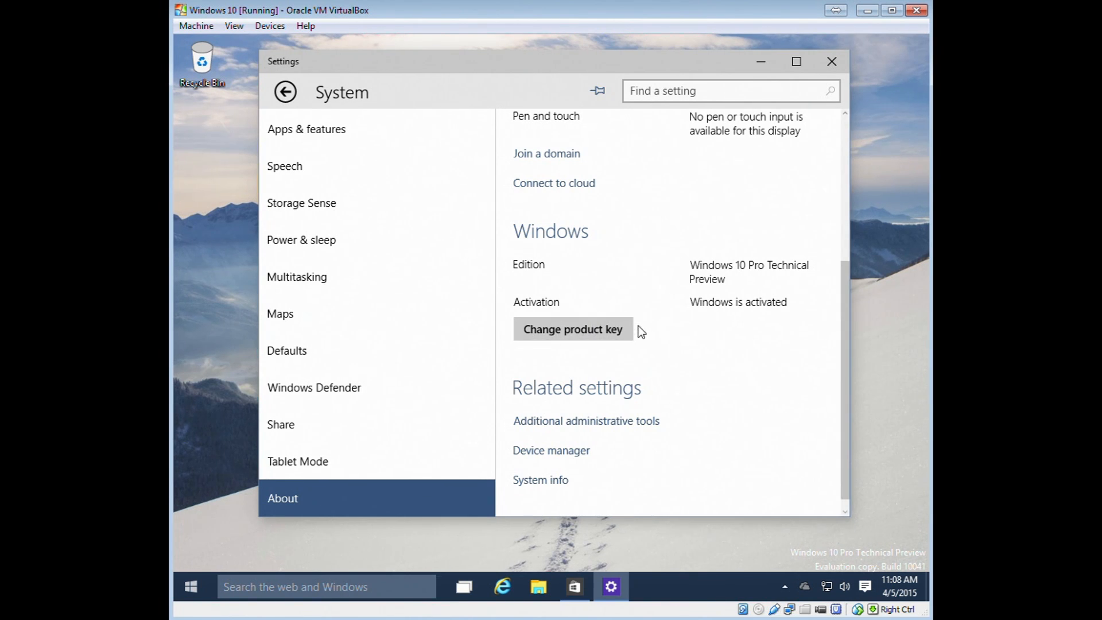
{"action": "scroll", "coordinate": [569, 151], "scroll_direction": "up", "scroll_amount": 2}
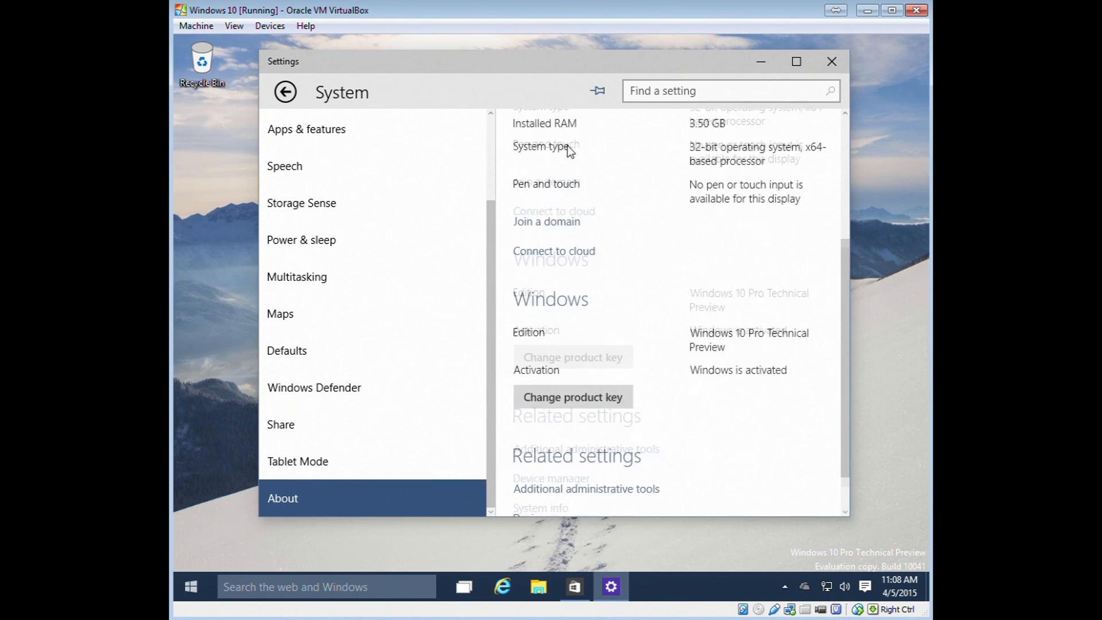
{"action": "left_click", "coordinate": [832, 62]}
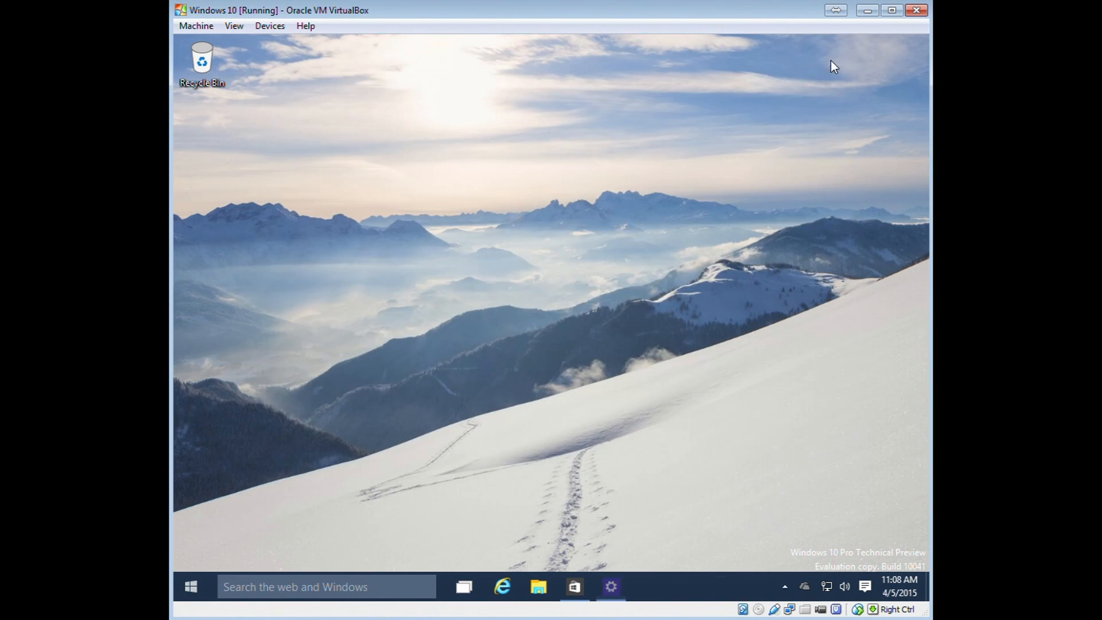
Reopen Settings and look through the VPN, Ethernet and Proxy pages of Network & Internet.
{"action": "left_click", "coordinate": [206, 584]}
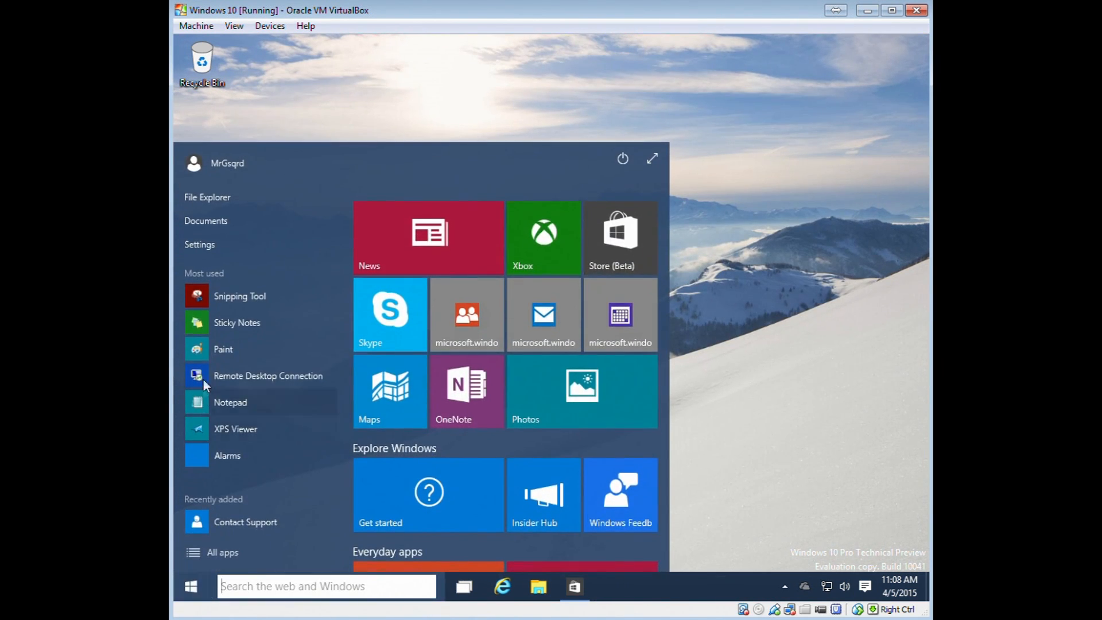
{"action": "left_click", "coordinate": [207, 244]}
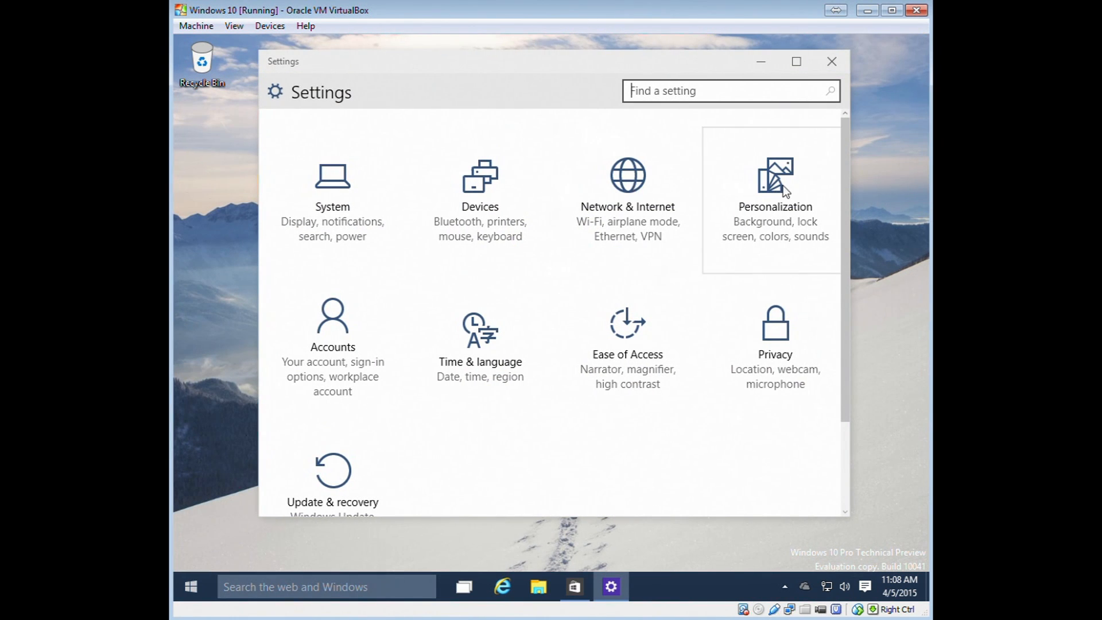
{"action": "left_click", "coordinate": [651, 184]}
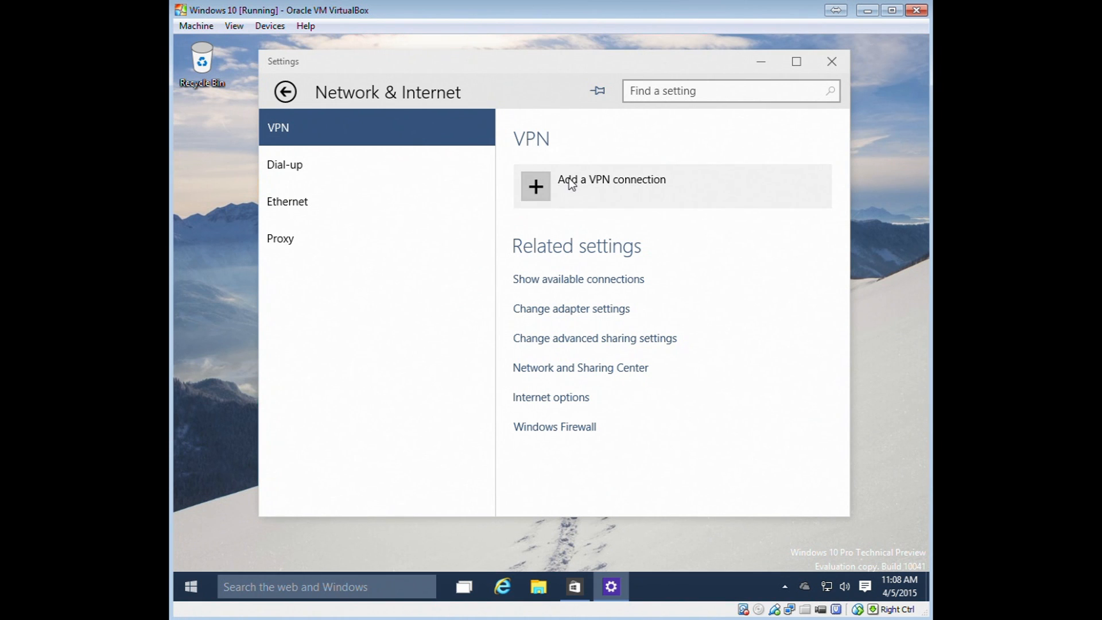
{"action": "left_click", "coordinate": [293, 198]}
{"action": "left_click", "coordinate": [287, 239]}
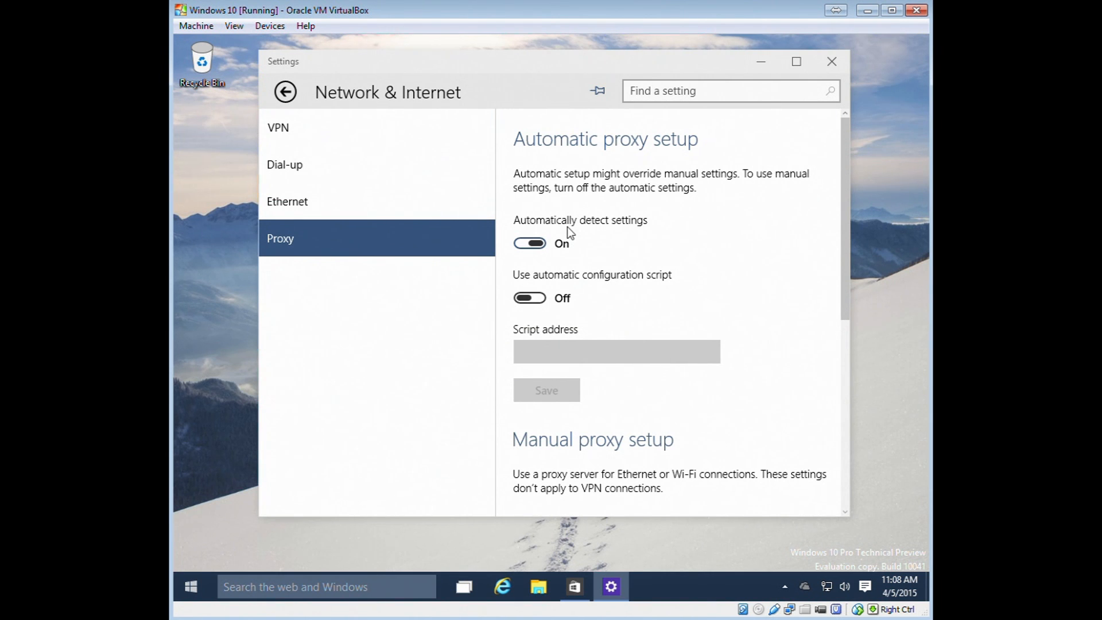
{"action": "scroll", "coordinate": [568, 226], "scroll_direction": "down", "scroll_amount": 5}
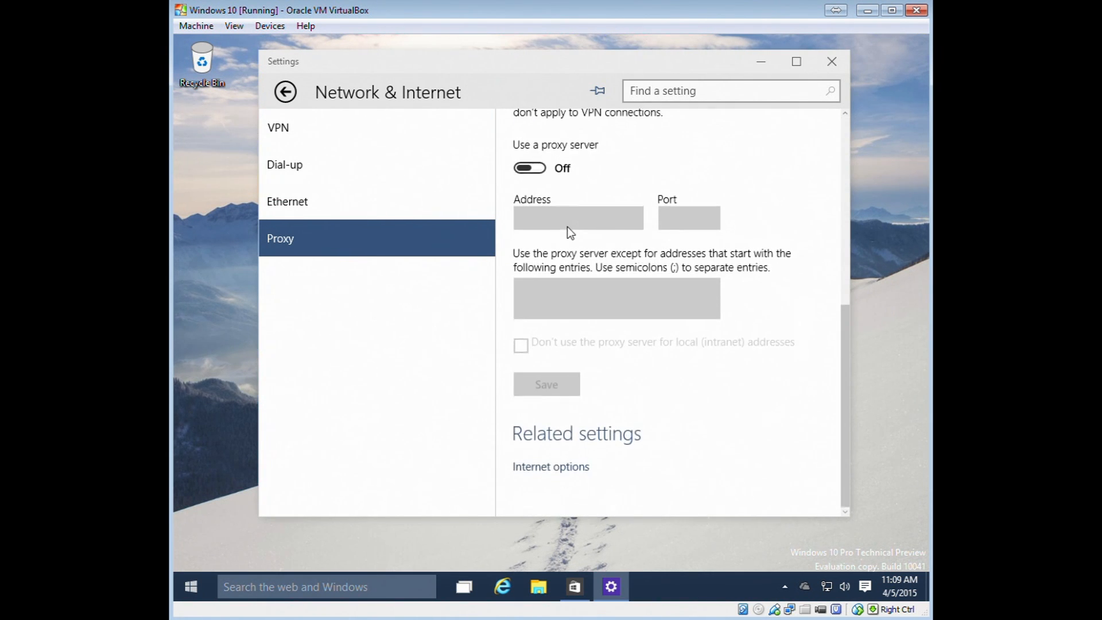
{"action": "scroll", "coordinate": [568, 222], "scroll_direction": "up", "scroll_amount": 5}
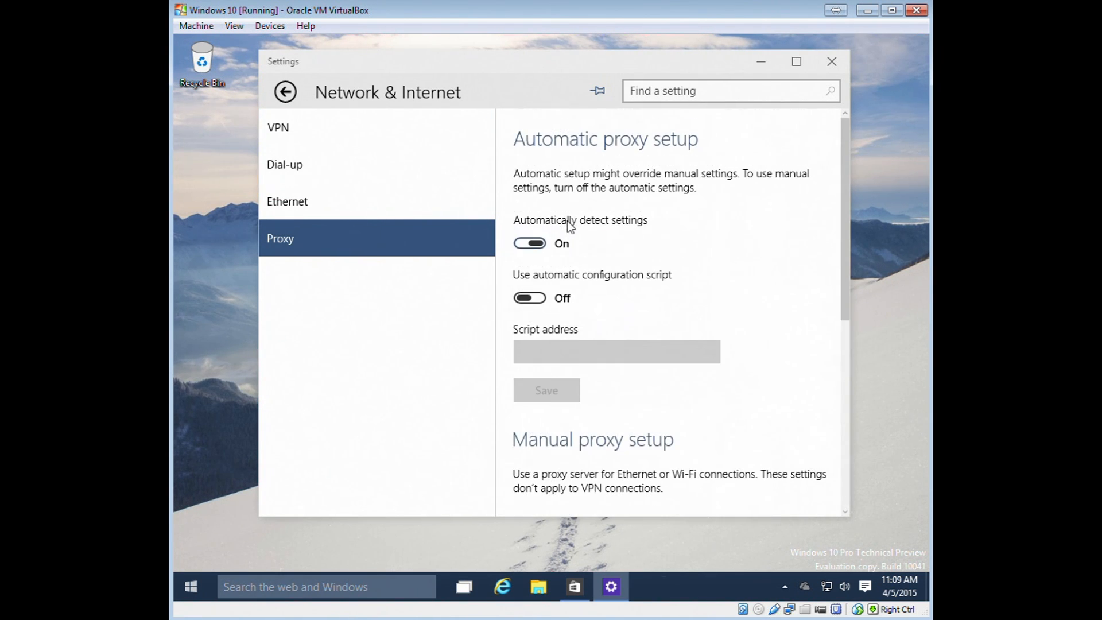
Look through the Accounts pages for your account, sign-in options, workplace, sync and other users, and close Settings.
{"action": "left_click", "coordinate": [283, 91]}
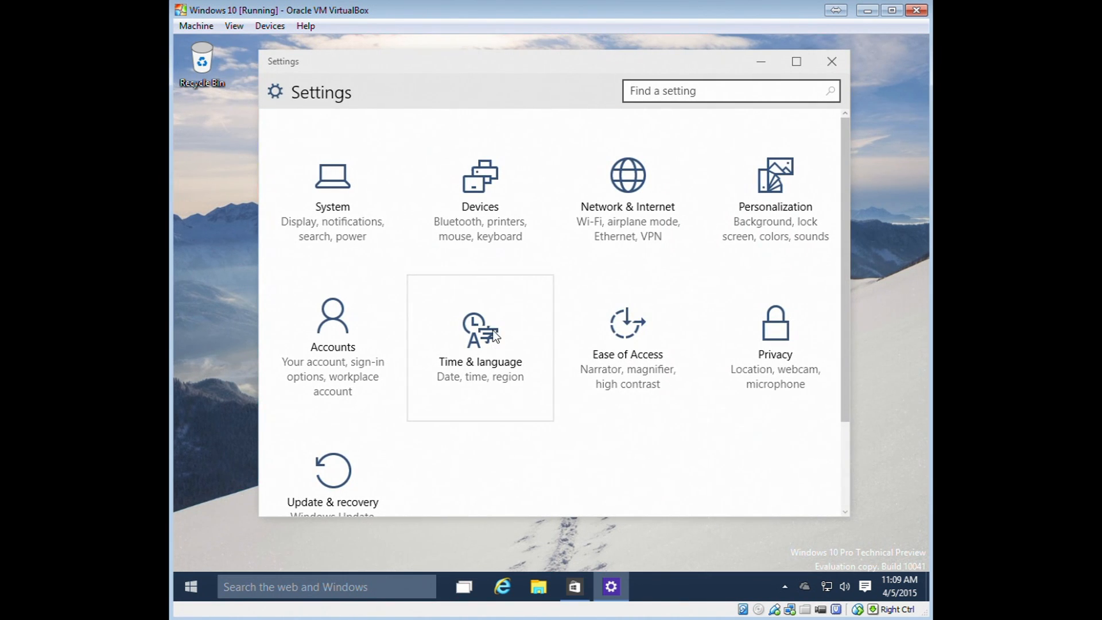
{"action": "left_click", "coordinate": [344, 336]}
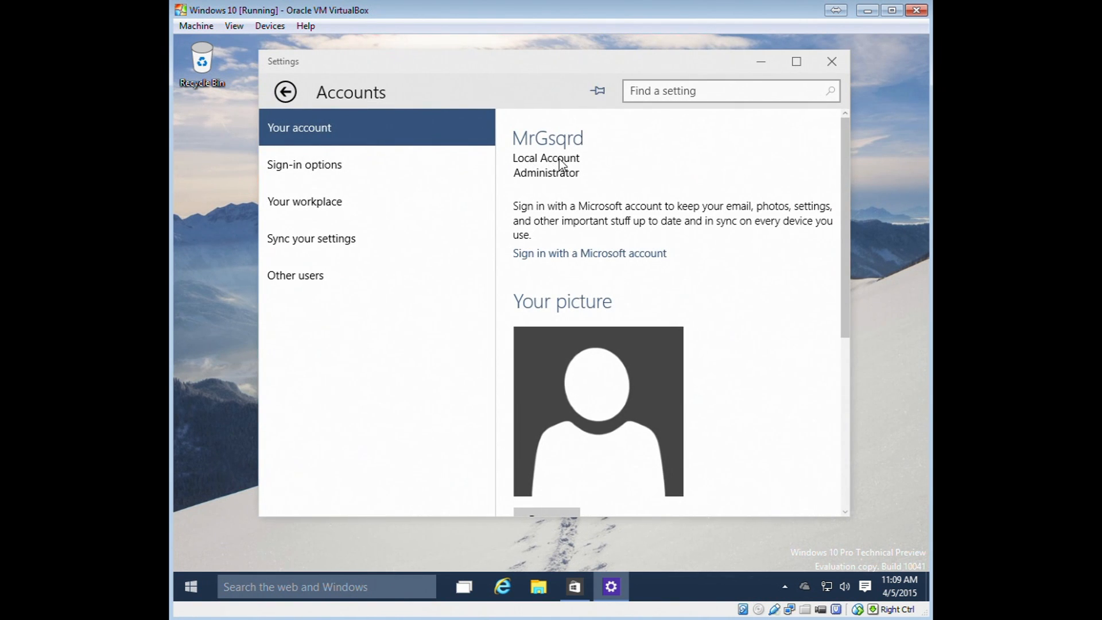
{"action": "left_click", "coordinate": [329, 170]}
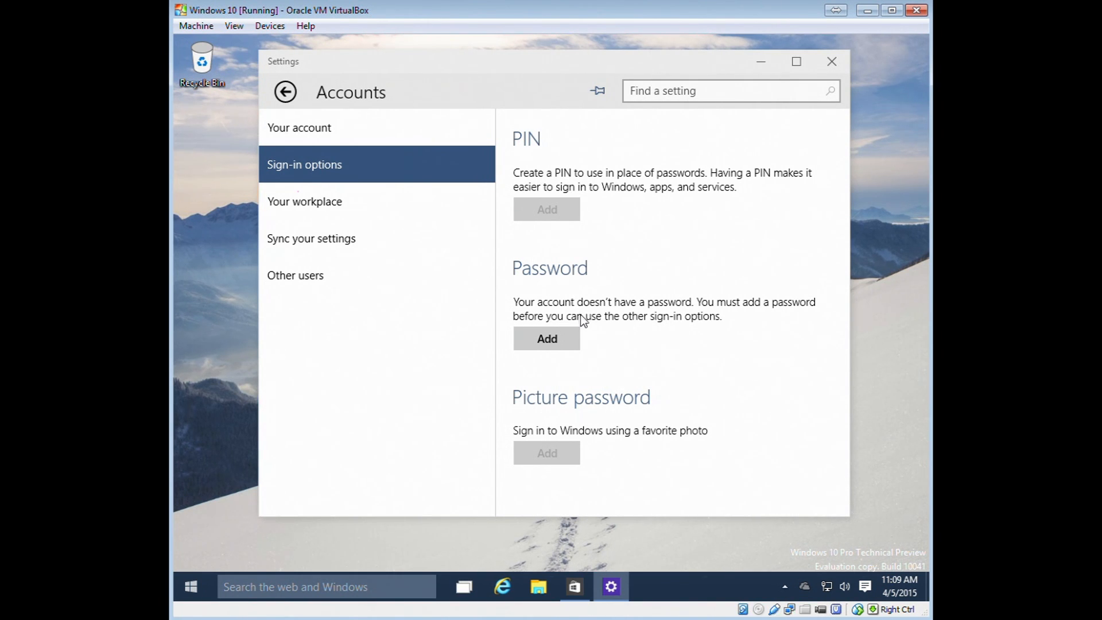
{"action": "left_click", "coordinate": [302, 194]}
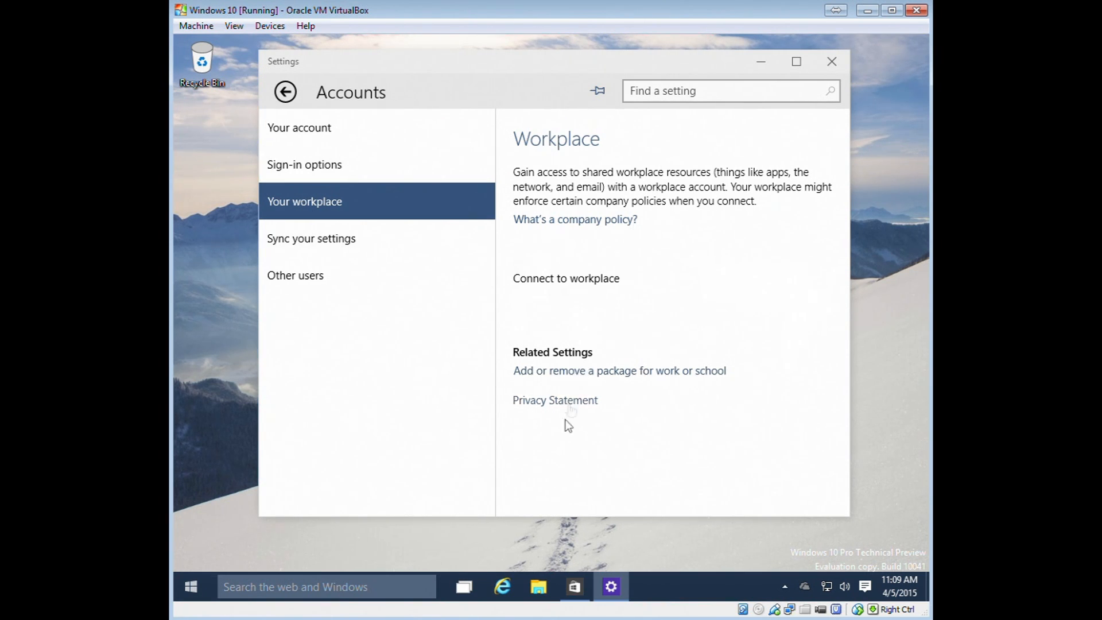
{"action": "left_click", "coordinate": [304, 244]}
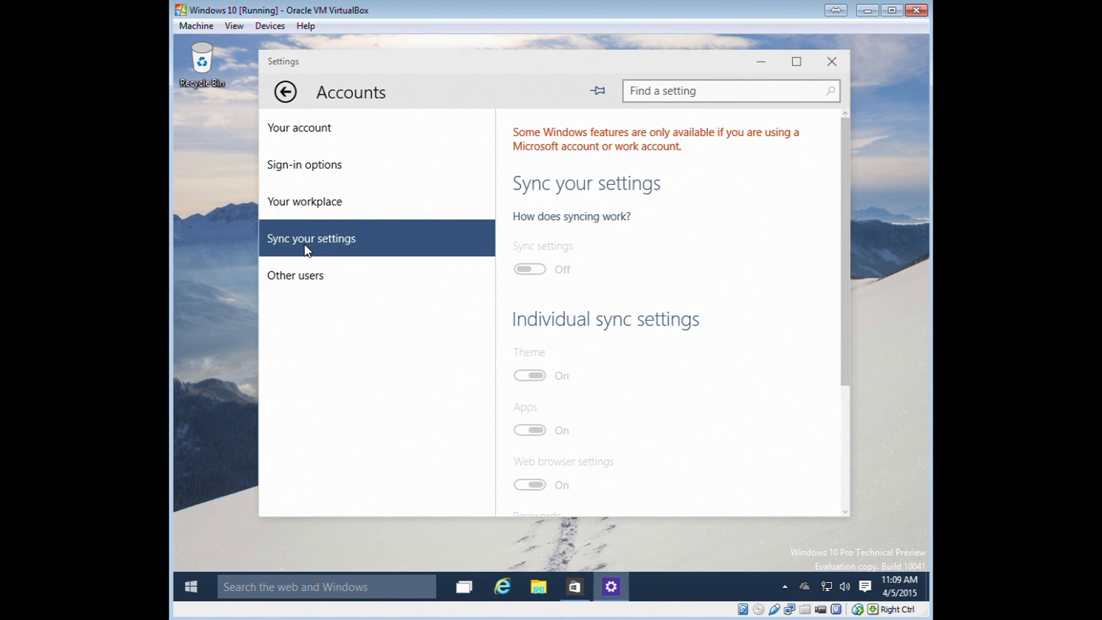
{"action": "left_click", "coordinate": [295, 275]}
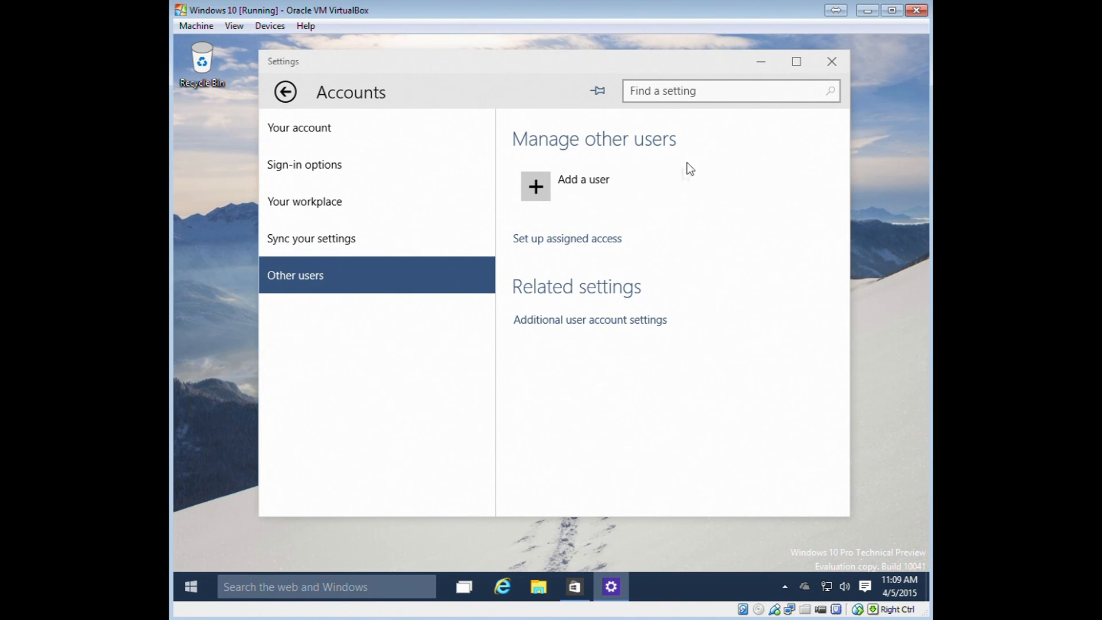
{"action": "left_click", "coordinate": [314, 138]}
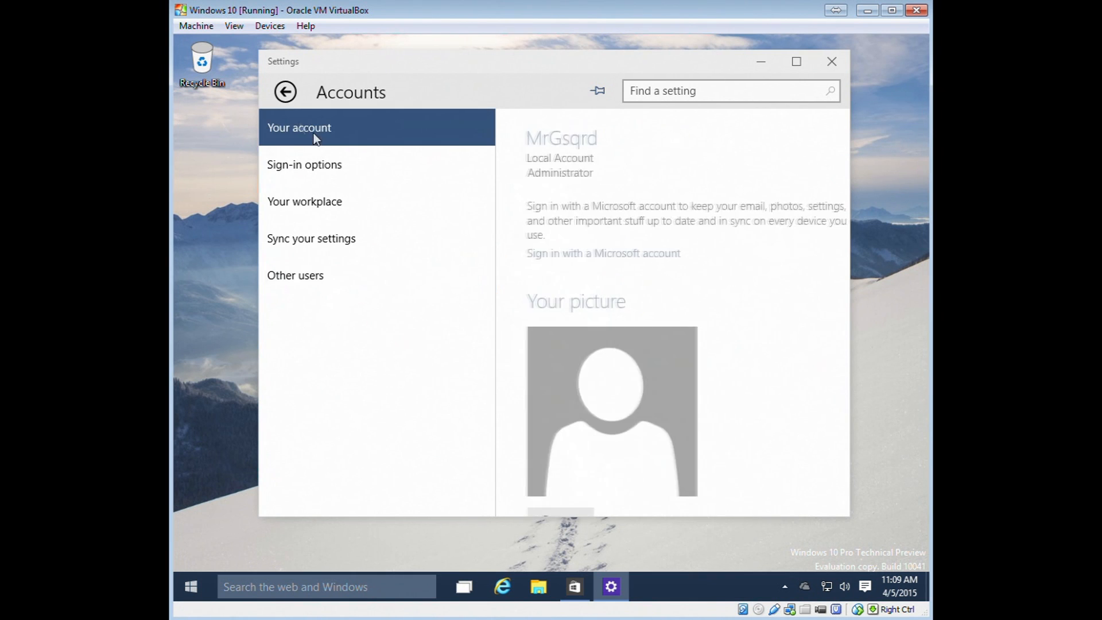
{"action": "left_click", "coordinate": [286, 94]}
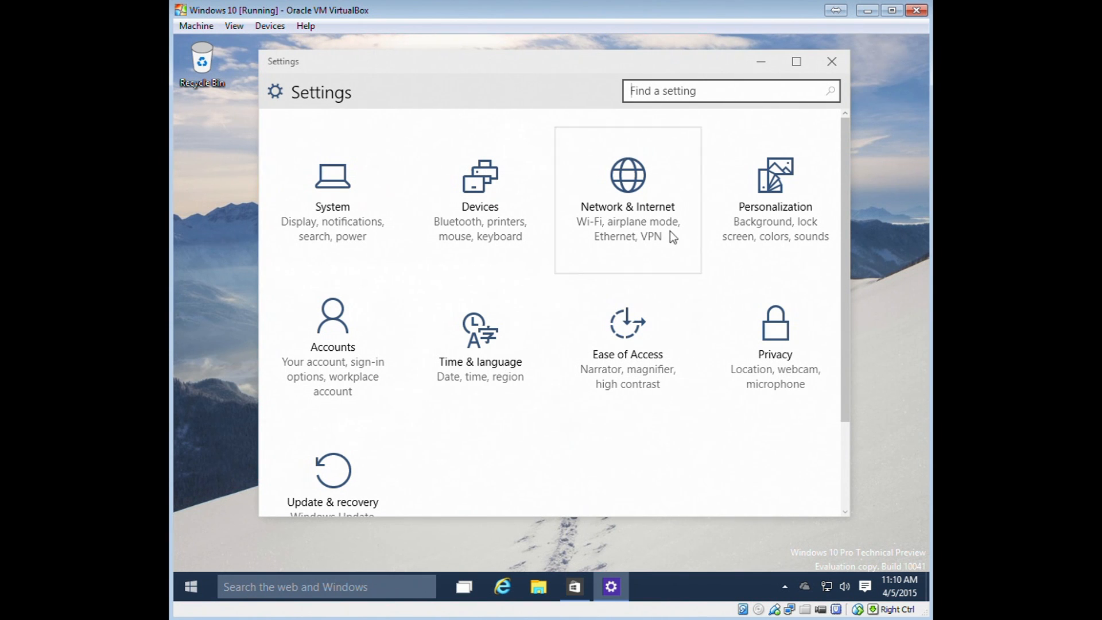
{"action": "left_click", "coordinate": [834, 64]}
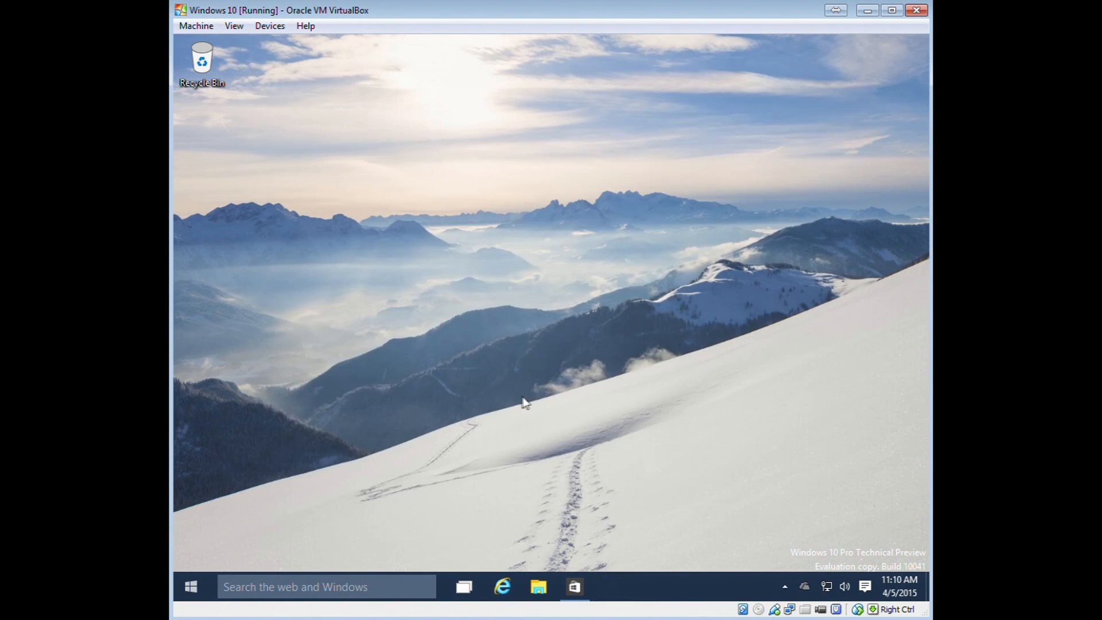
Browse the Start menu's tiles and full app list, and pin Calculator to Start.
{"action": "left_click", "coordinate": [195, 585]}
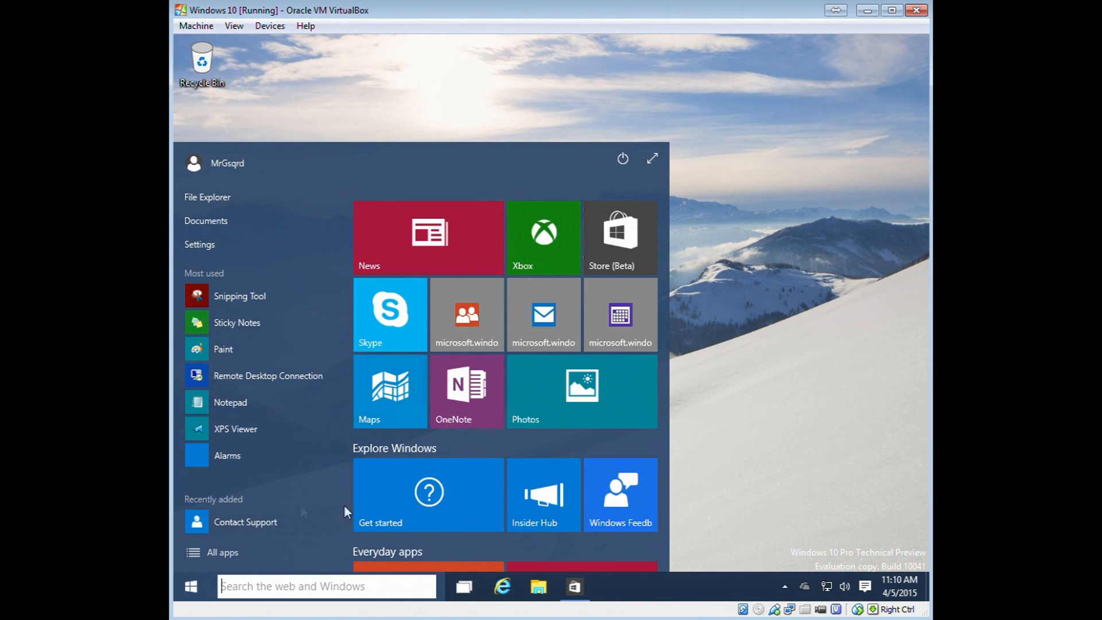
{"action": "scroll", "coordinate": [501, 491], "scroll_direction": "down", "scroll_amount": 3}
{"action": "scroll", "coordinate": [502, 492], "scroll_direction": "up", "scroll_amount": 3}
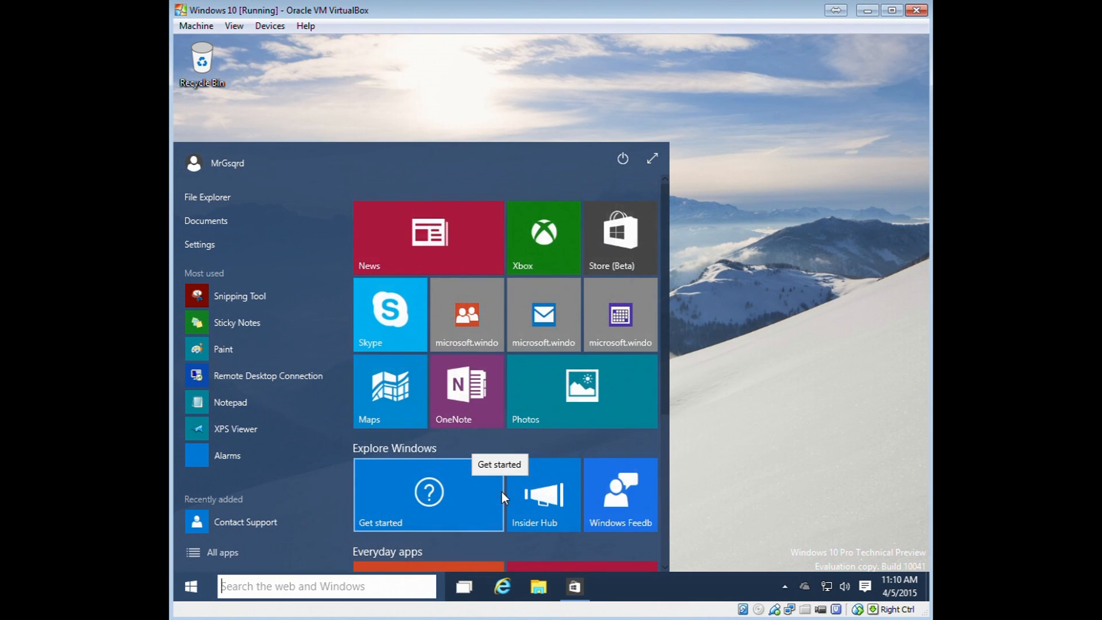
{"action": "left_click", "coordinate": [205, 551]}
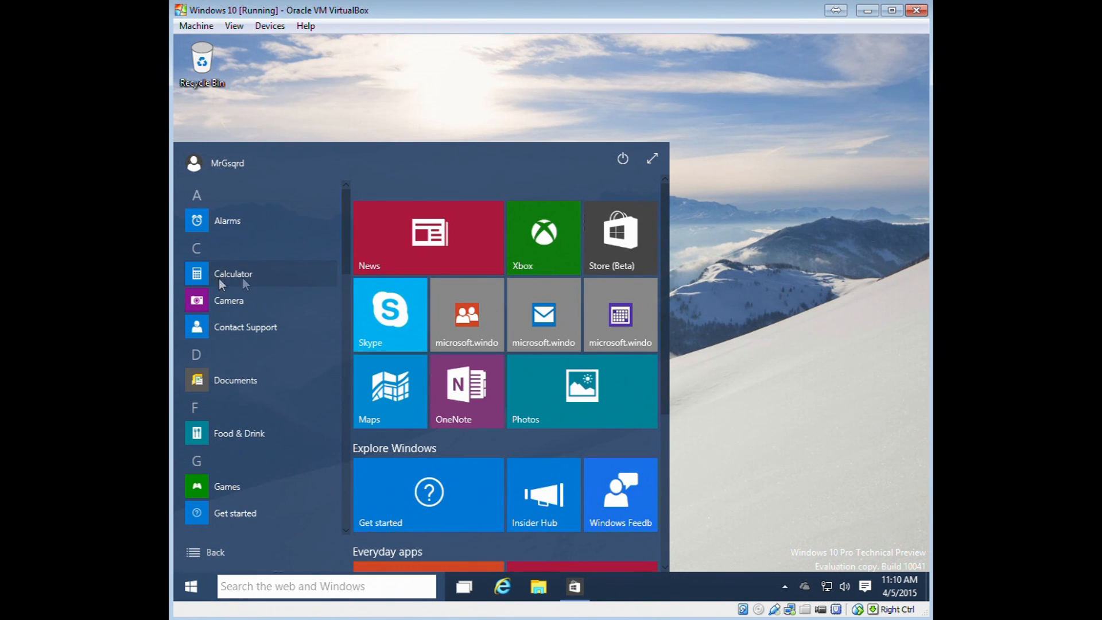
{"action": "scroll", "coordinate": [235, 283], "scroll_direction": "down", "scroll_amount": 10}
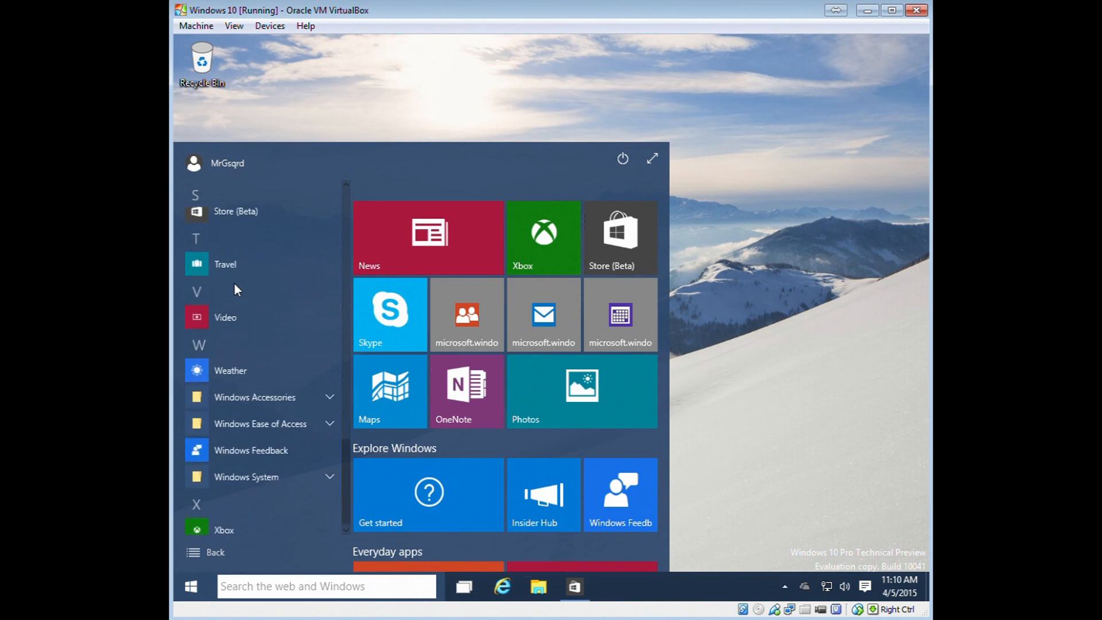
{"action": "scroll", "coordinate": [233, 296], "scroll_direction": "up", "scroll_amount": 5}
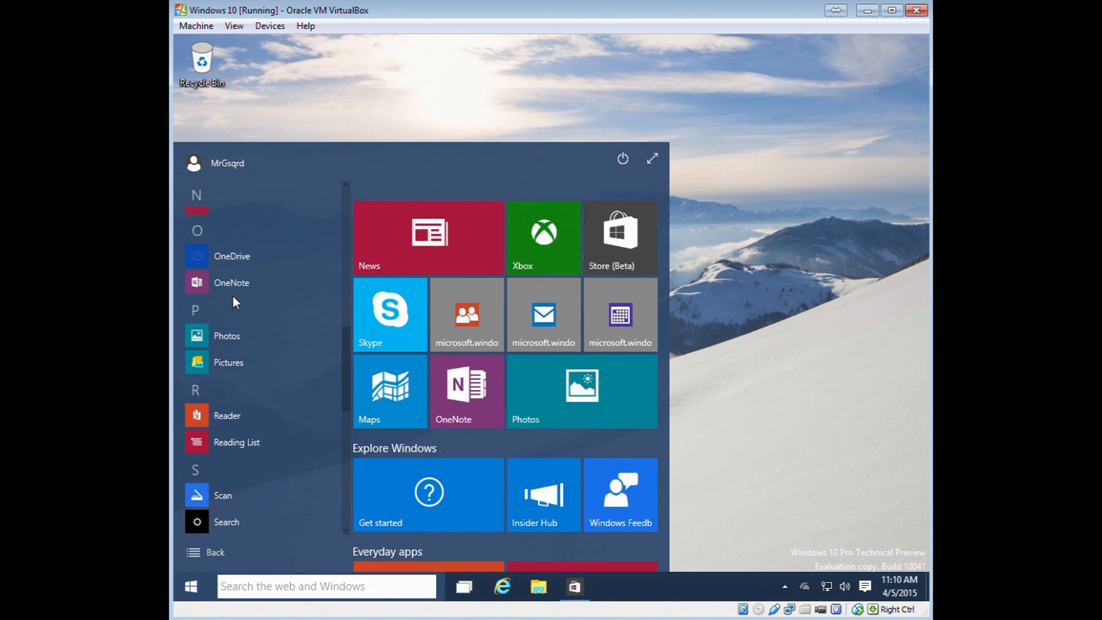
{"action": "scroll", "coordinate": [233, 296], "scroll_direction": "up", "scroll_amount": 6}
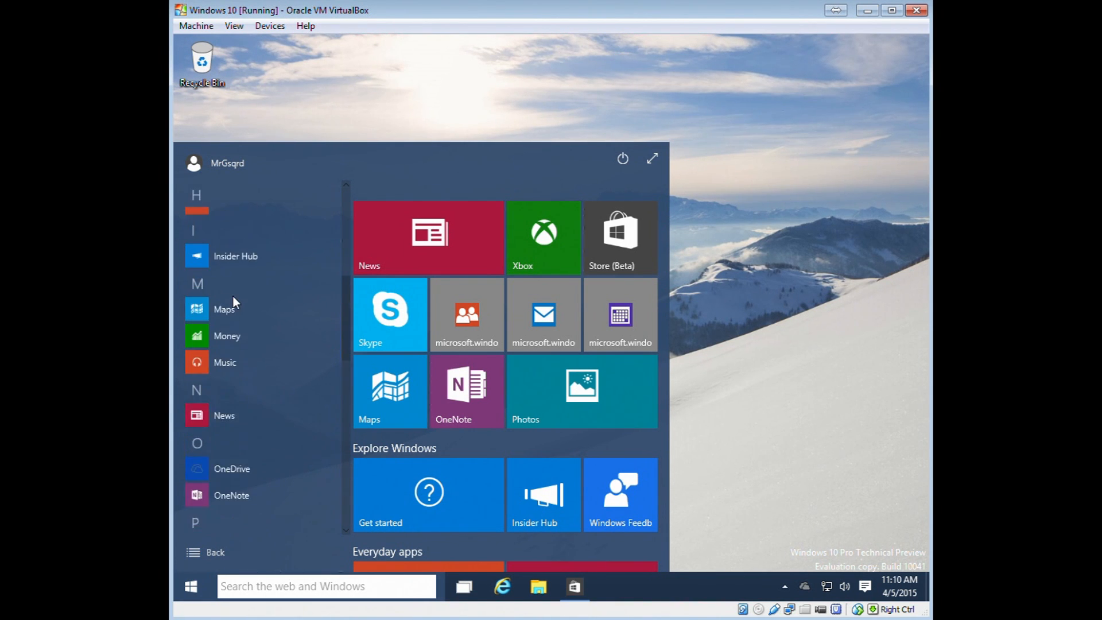
{"action": "right_click", "coordinate": [239, 279]}
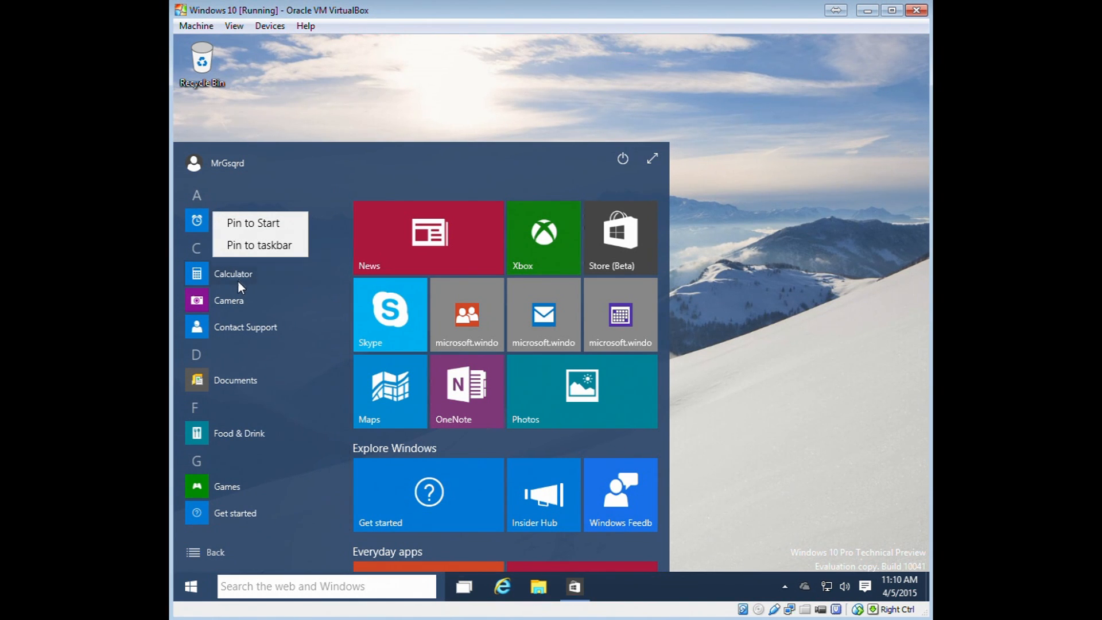
{"action": "left_click", "coordinate": [253, 229]}
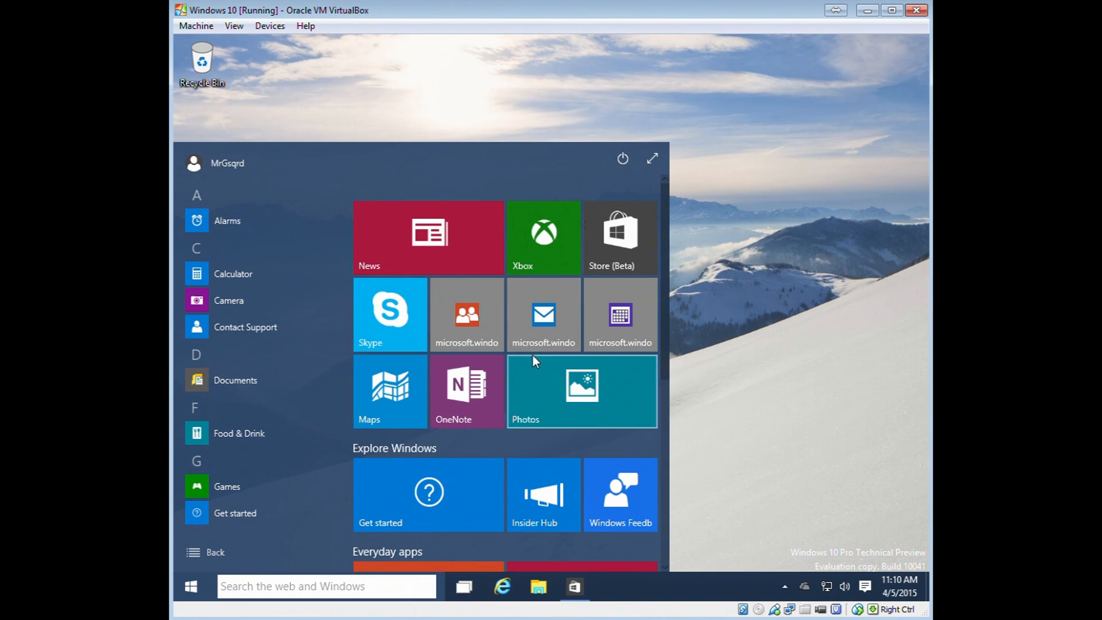
Check the Calculator tile's resize options, move the tile above the News tile at the beginning of Start, and close Start.
{"action": "scroll", "coordinate": [533, 356], "scroll_direction": "down", "scroll_amount": 5}
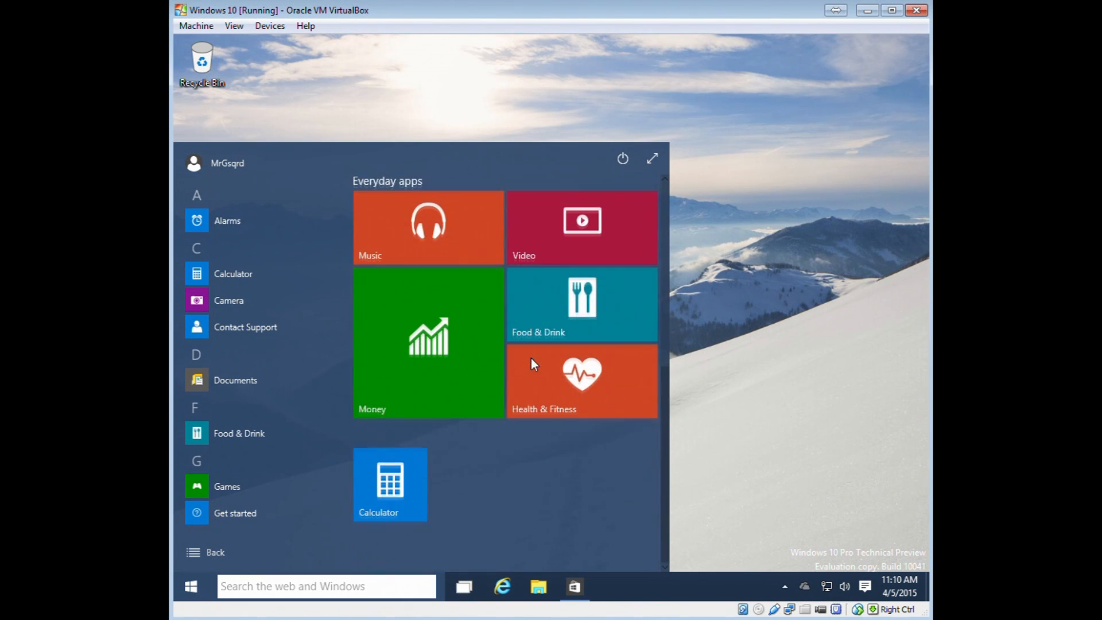
{"action": "right_click", "coordinate": [382, 485]}
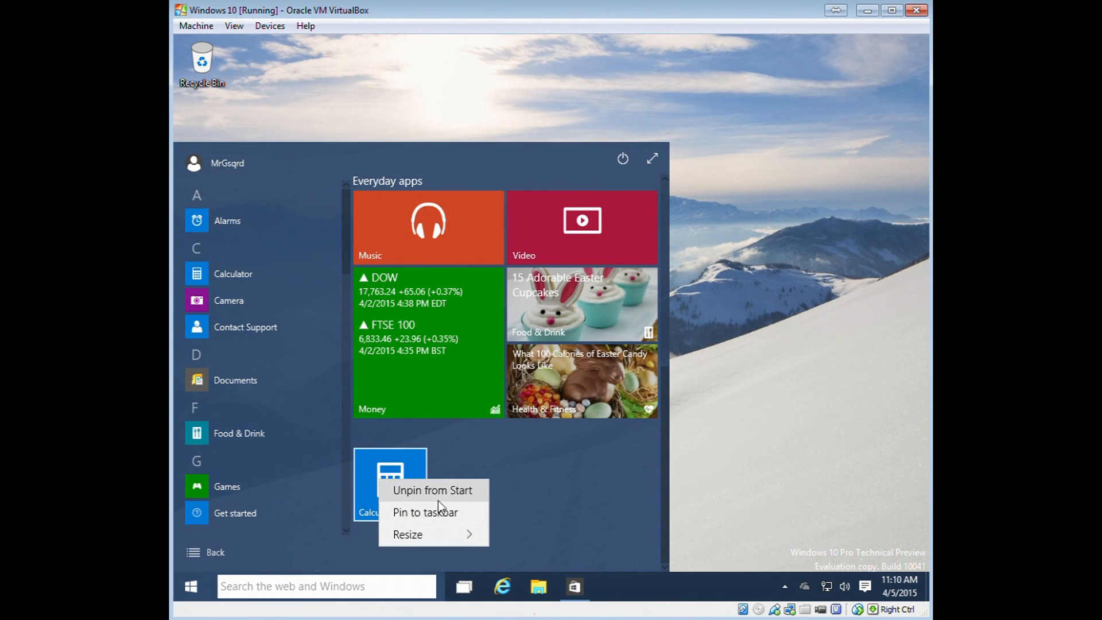
{"action": "mouse_move", "coordinate": [426, 525]}
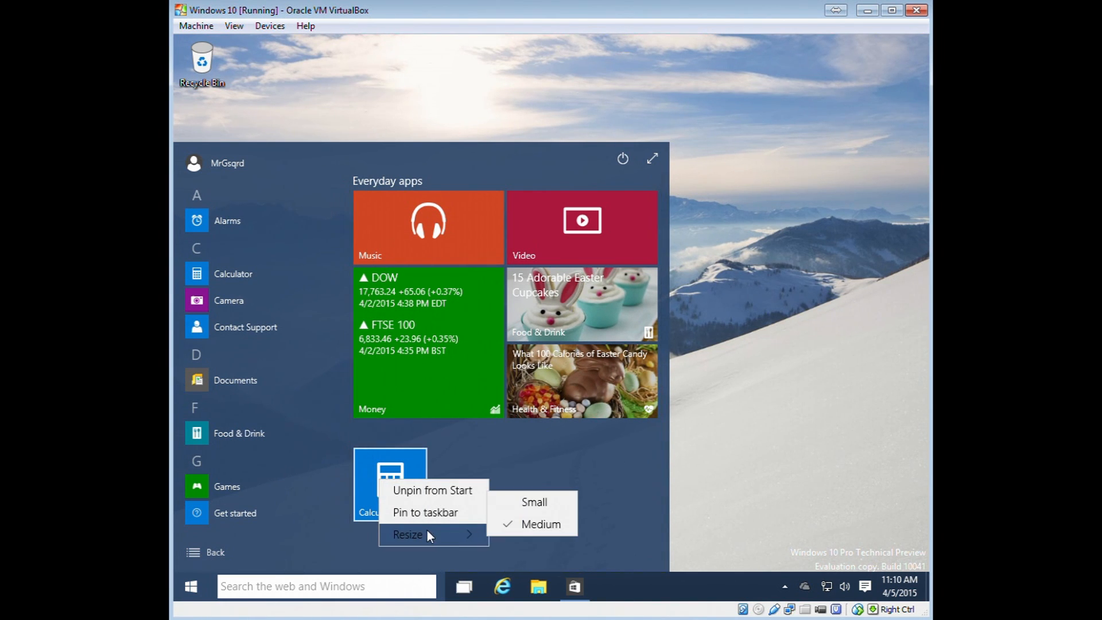
{"action": "left_click", "coordinate": [476, 451]}
{"action": "scroll", "coordinate": [425, 367], "scroll_direction": "up", "scroll_amount": 3}
{"action": "scroll", "coordinate": [425, 367], "scroll_direction": "down", "scroll_amount": 3}
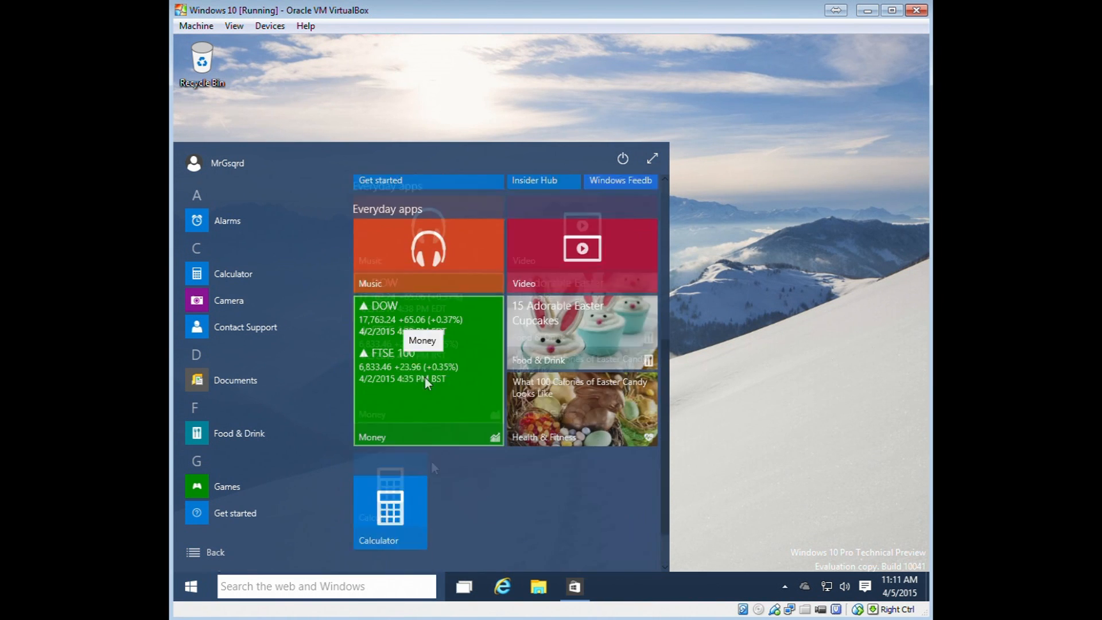
{"action": "left_click_drag", "start_coordinate": [404, 483], "coordinate": [399, 182]}
{"action": "left_click", "coordinate": [191, 586]}
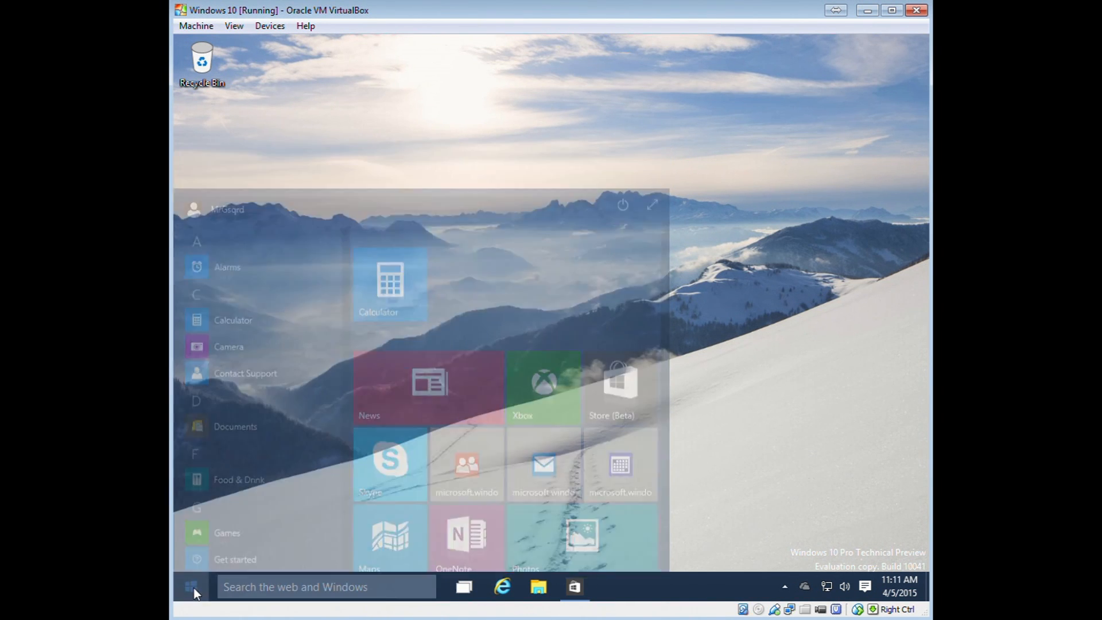
Launch Calculator from its Start tile and close it again.
{"action": "left_click", "coordinate": [207, 584]}
{"action": "left_click", "coordinate": [402, 237]}
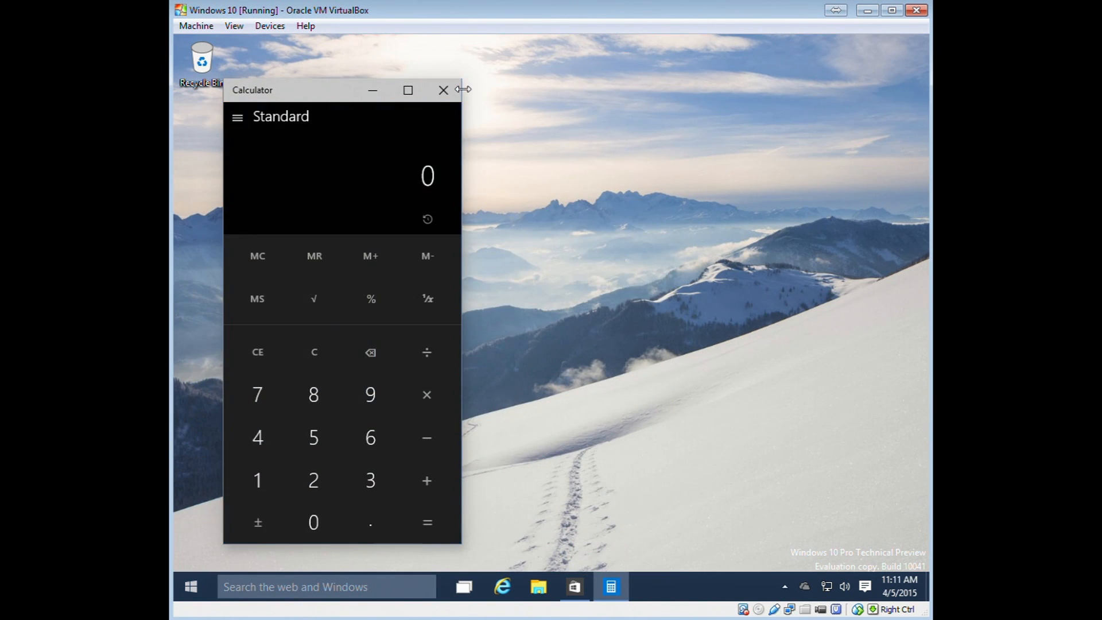
{"action": "left_click", "coordinate": [440, 90]}
Pin Calculator to the taskbar from the Start menu's full app list, and close Start.
{"action": "left_click", "coordinate": [191, 585]}
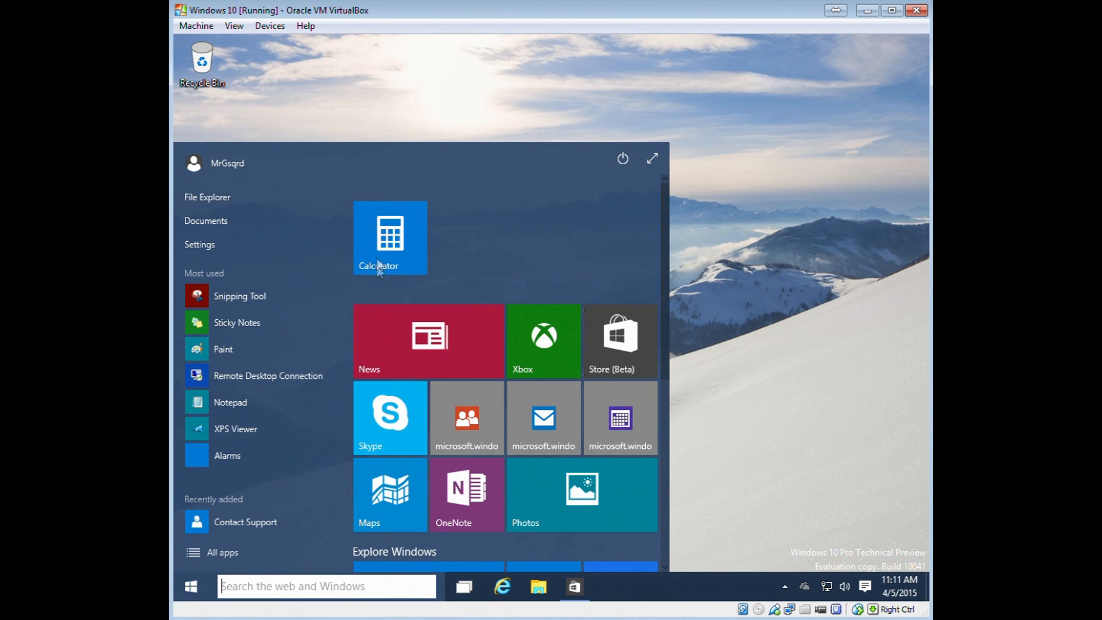
{"action": "left_click", "coordinate": [249, 551]}
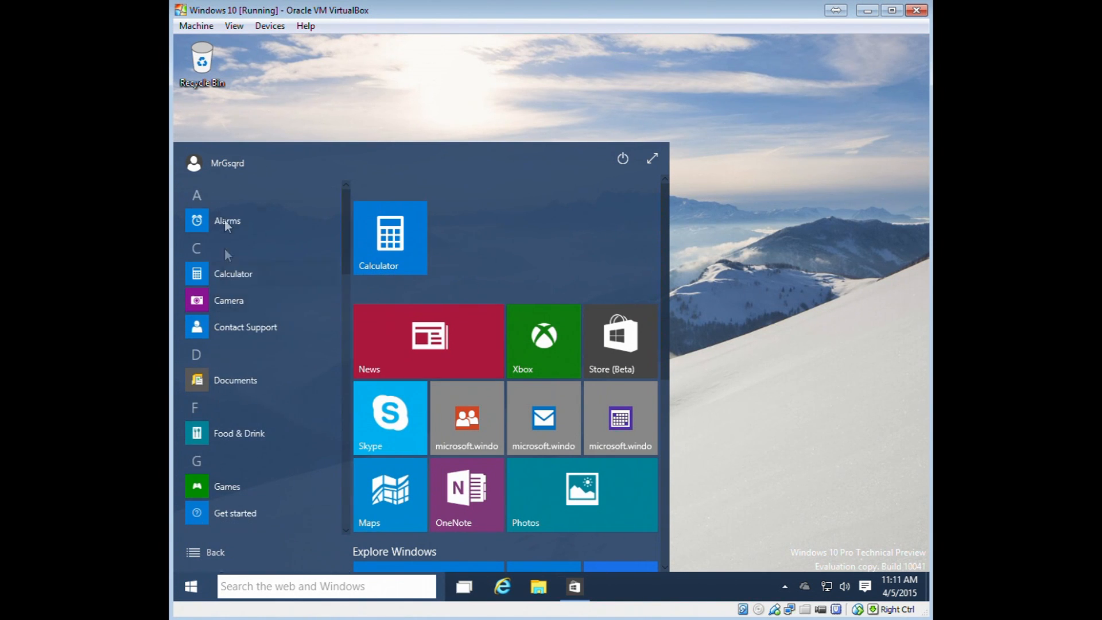
{"action": "right_click", "coordinate": [263, 273]}
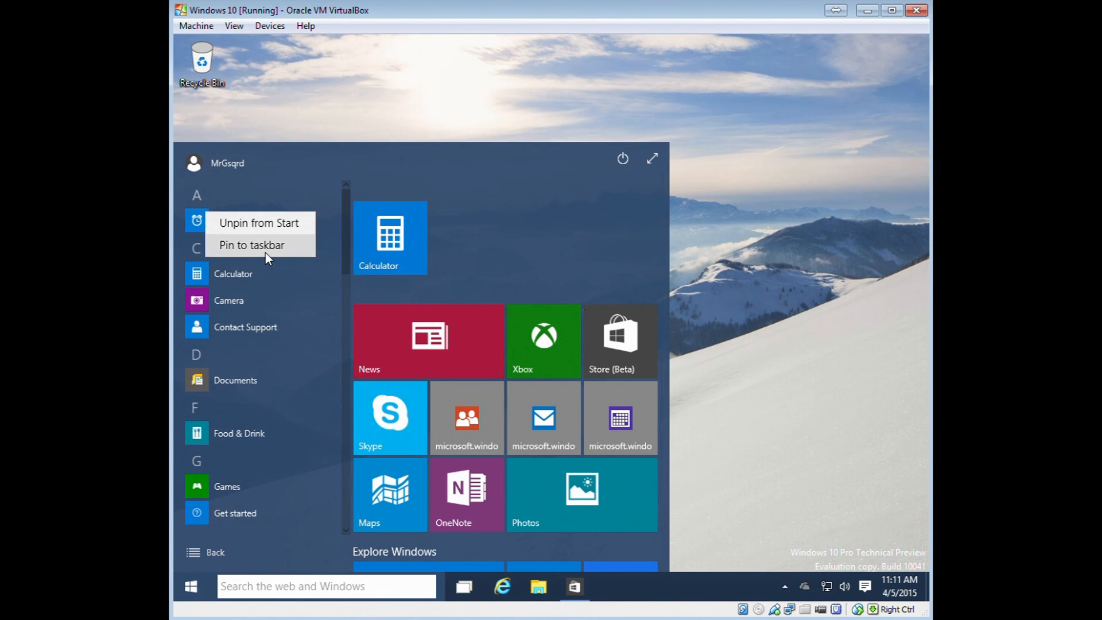
{"action": "left_click", "coordinate": [265, 252]}
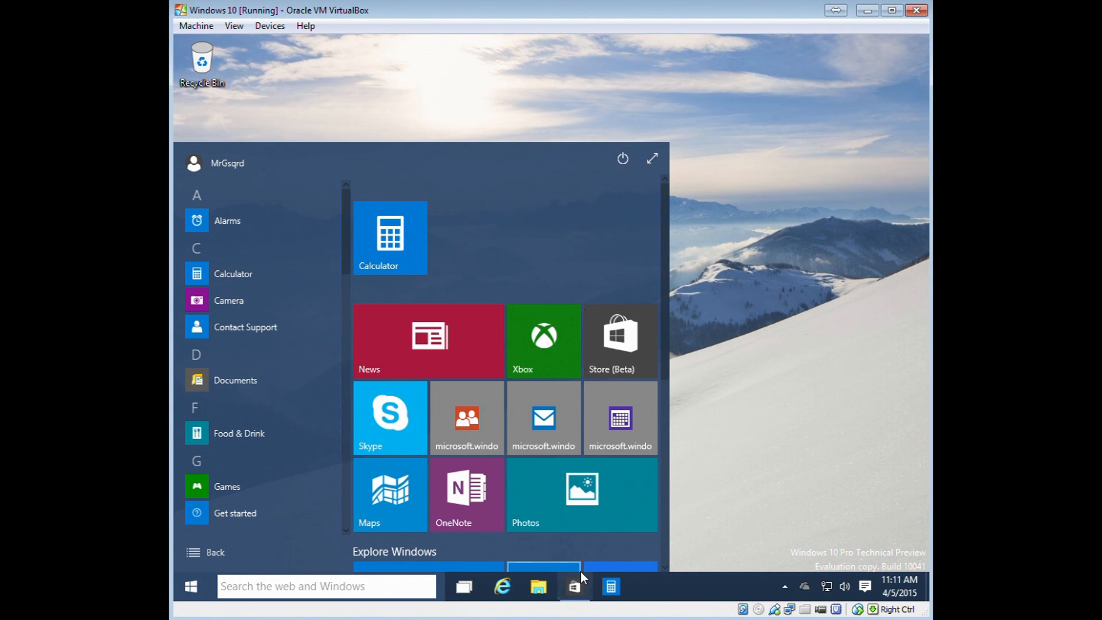
{"action": "left_click", "coordinate": [760, 456]}
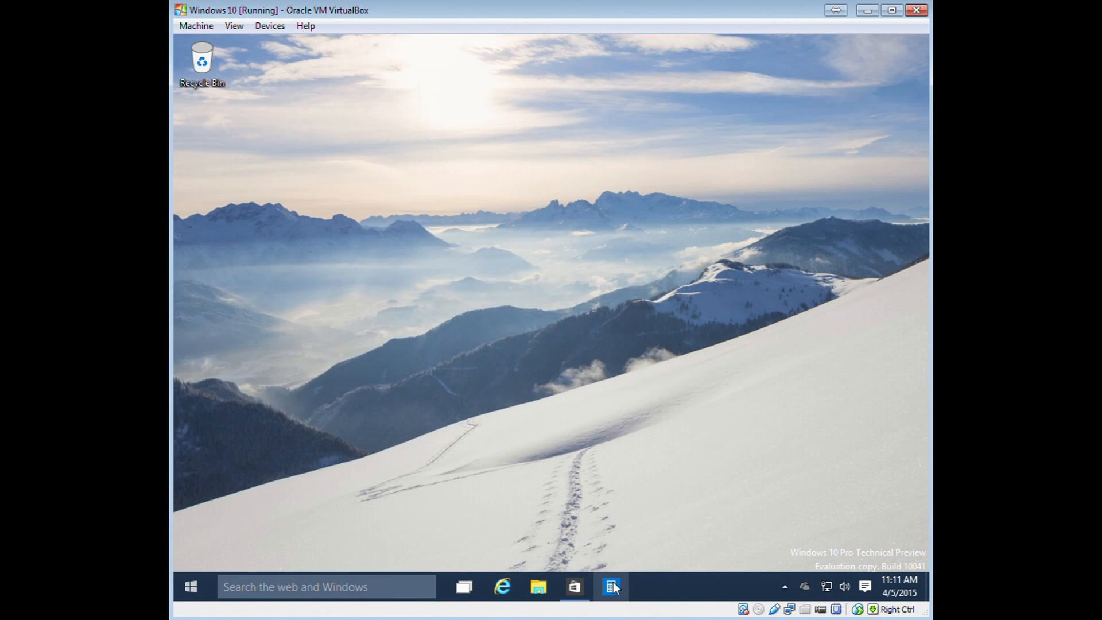
Check the options offered for the pinned Calculator on the taskbar, and dismiss them.
{"action": "right_click", "coordinate": [612, 586]}
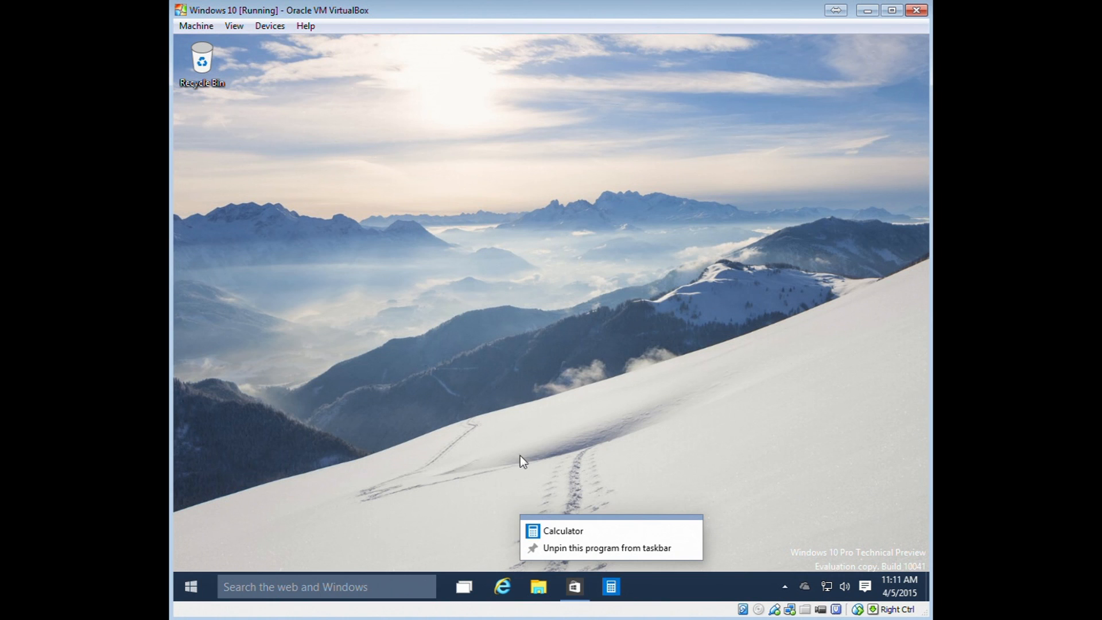
{"action": "left_click", "coordinate": [465, 463]}
{"action": "right_click", "coordinate": [612, 587]}
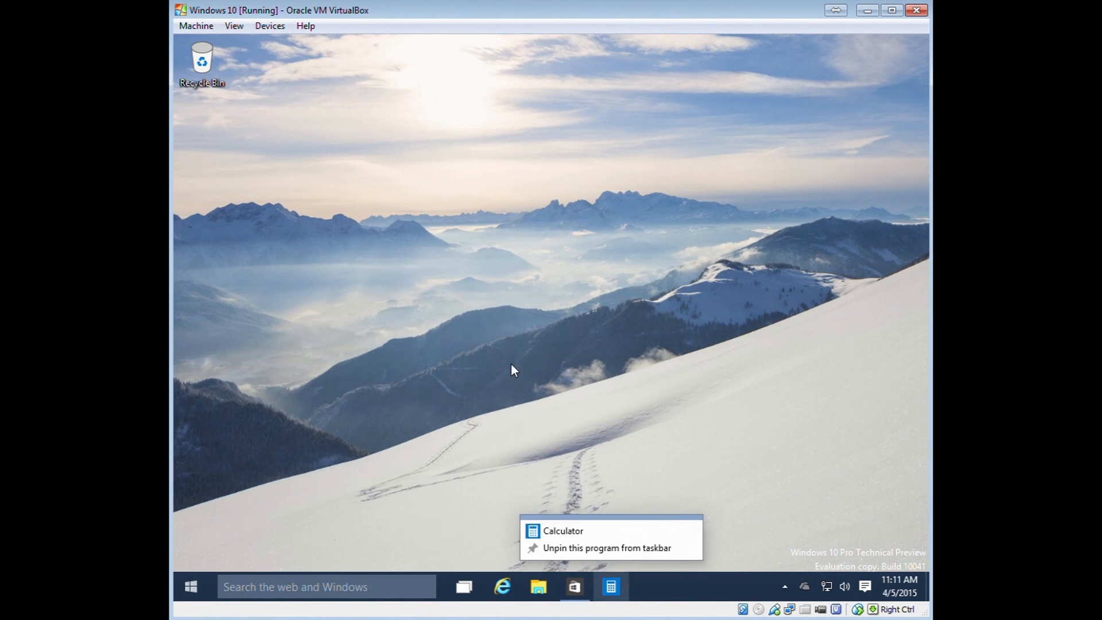
{"action": "left_click", "coordinate": [505, 375]}
Try to place the Calculator tile from Start onto the desktop, and close Start.
{"action": "left_click", "coordinate": [191, 587]}
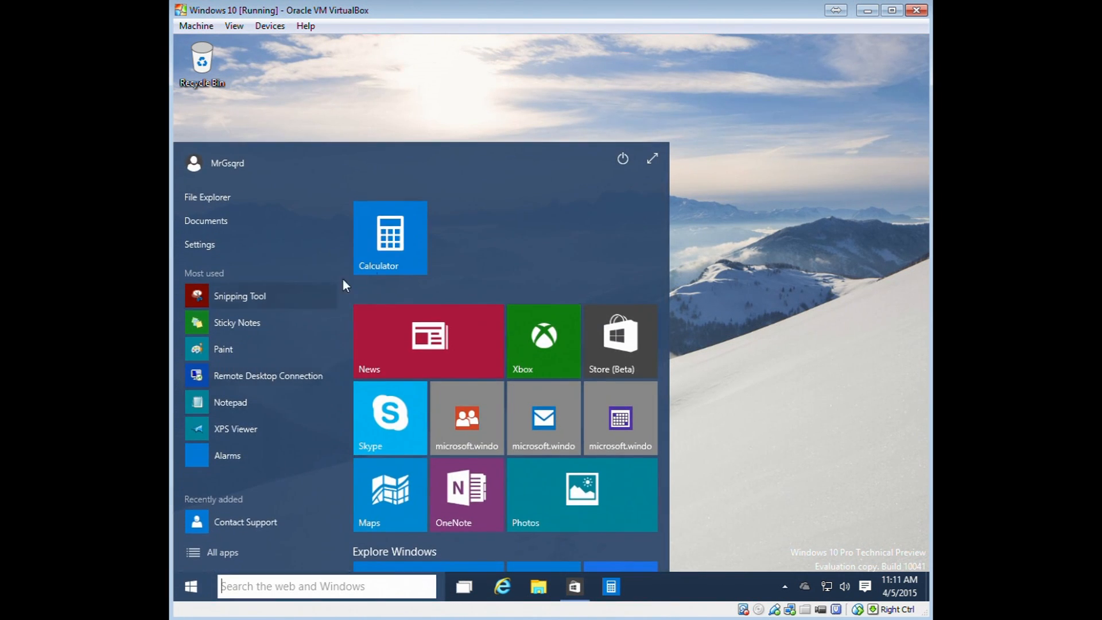
{"action": "left_click_drag", "start_coordinate": [396, 238], "coordinate": [333, 89]}
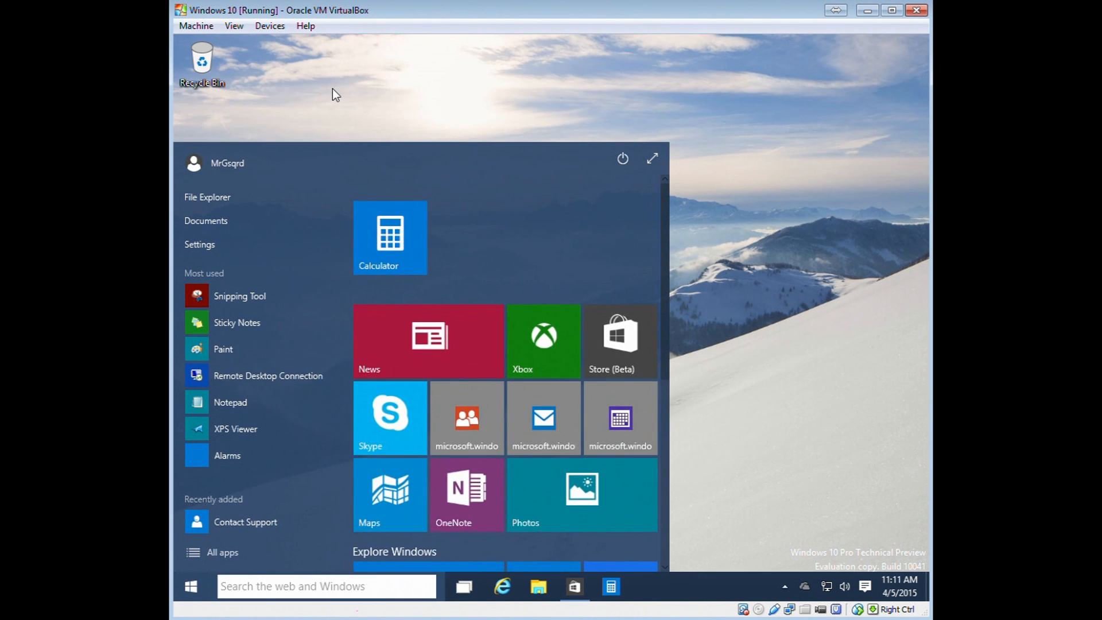
{"action": "left_click", "coordinate": [332, 88]}
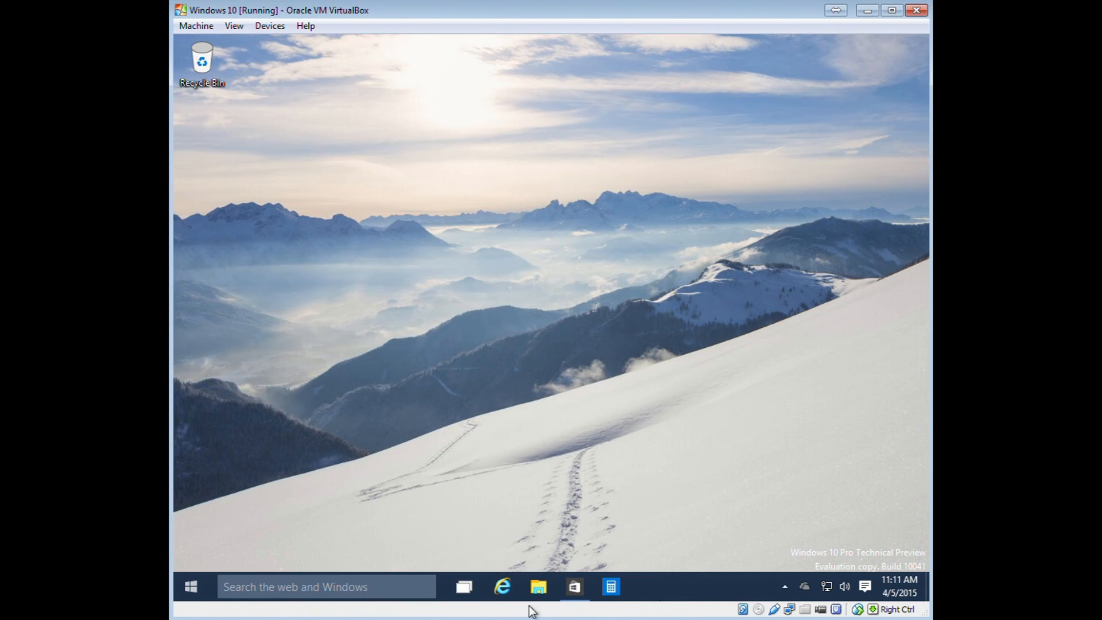
Open File Explorer, go to the C: drive, and select the Windows folder.
{"action": "left_click", "coordinate": [542, 587]}
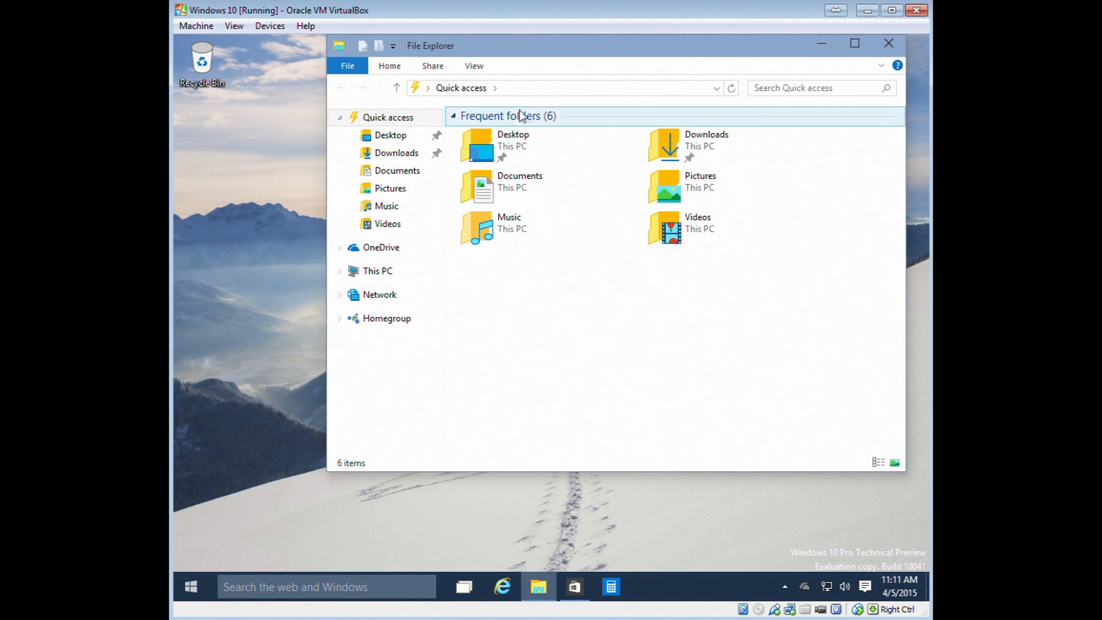
{"action": "left_click", "coordinate": [527, 90]}
{"action": "type", "text": "c:"}
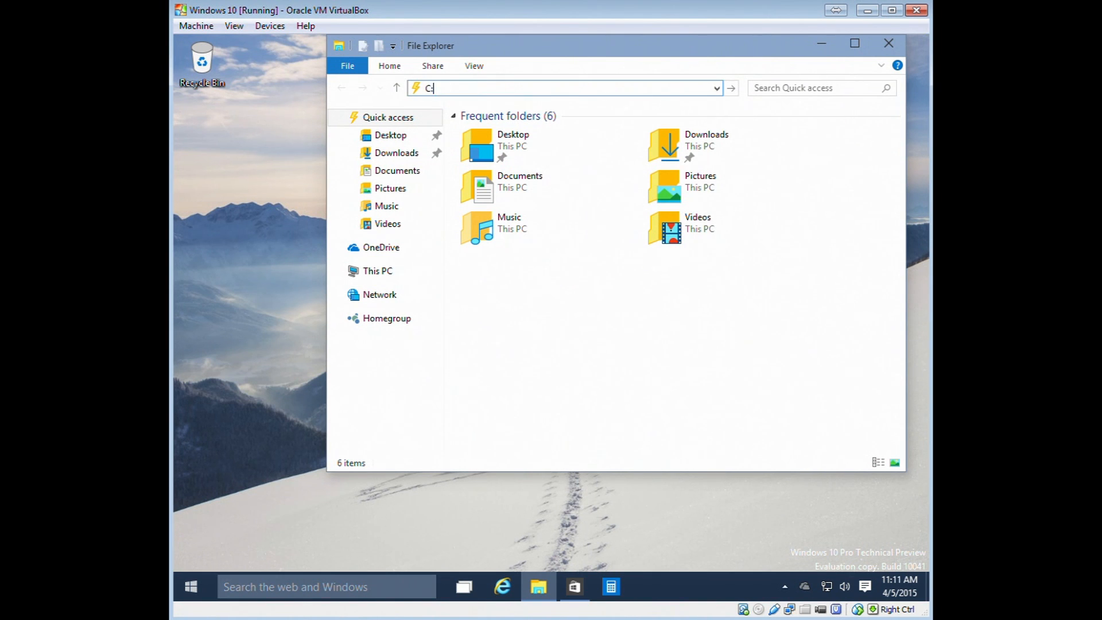
{"action": "key", "text": "Return"}
{"action": "type", "text": "pr"}
{"action": "key", "text": "Return"}
{"action": "key", "text": "w"}
{"action": "key", "text": "BackSpace"}
{"action": "key", "text": "w"}
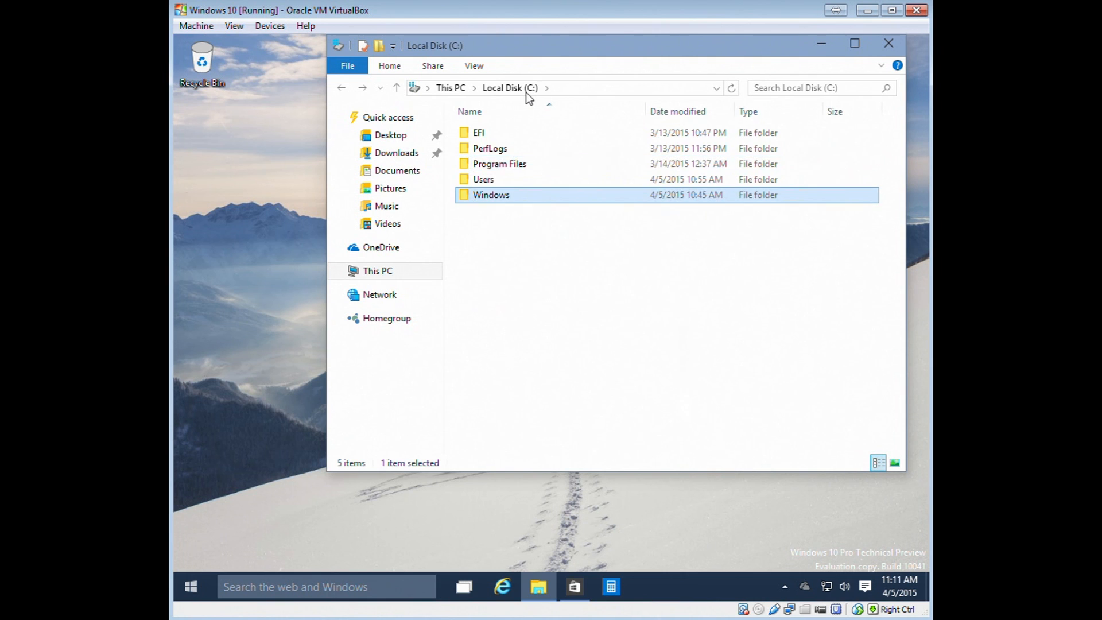
Go into Windows\System32 and select the calc application.
{"action": "key", "text": "Return"}
{"action": "type", "text": "sy"}
{"action": "key", "text": "Down"}
{"action": "key", "text": "Up"}
{"action": "key", "text": "Return"}
{"action": "key", "text": "c"}
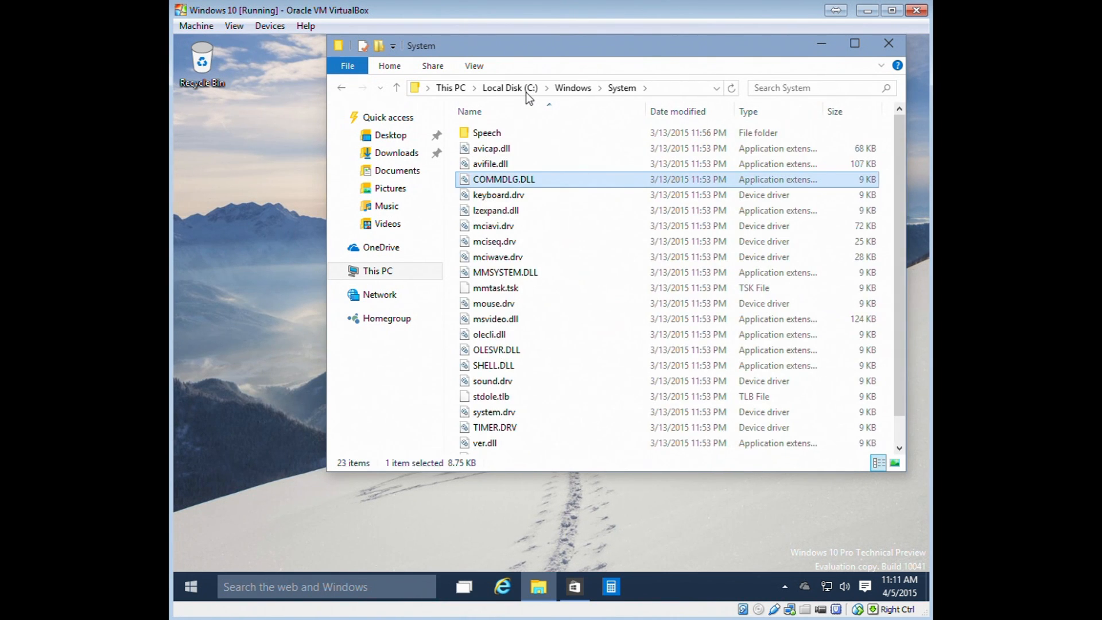
{"action": "key", "text": "BackSpace"}
{"action": "key", "text": "Down"}
{"action": "key", "text": "Return"}
{"action": "type", "text": "calc"}
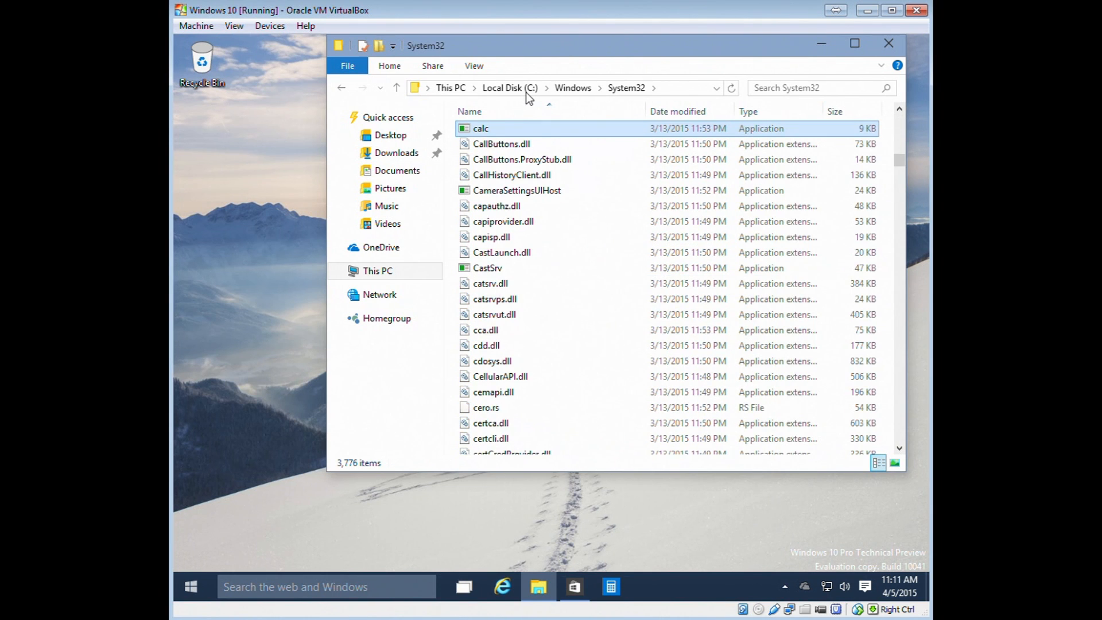
Create a desktop shortcut to the calc application.
{"action": "right_click", "coordinate": [481, 129]}
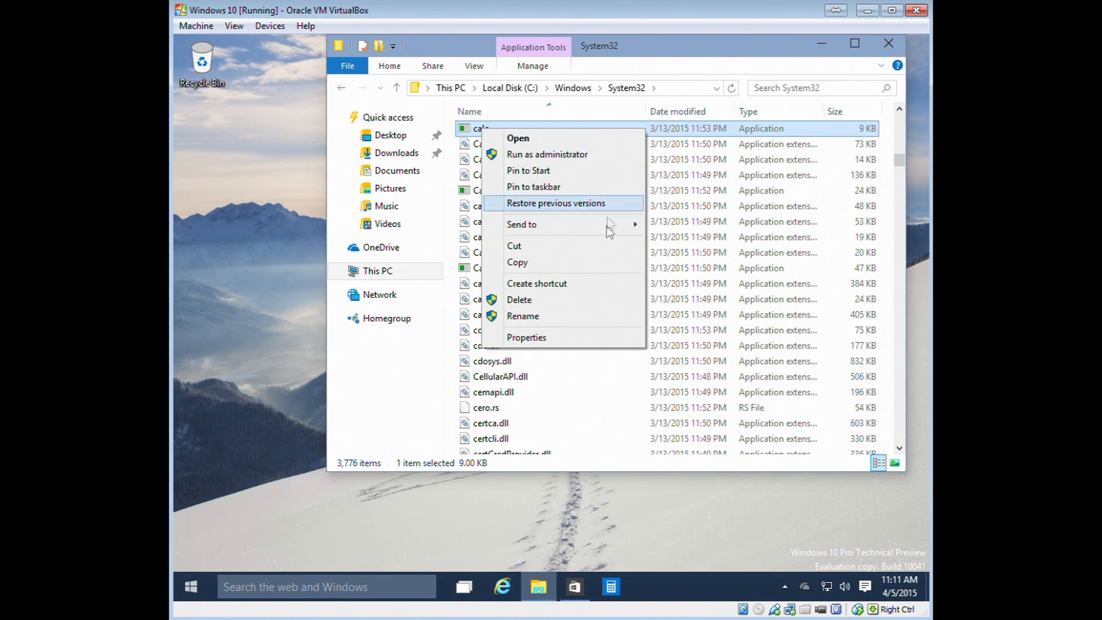
{"action": "mouse_move", "coordinate": [563, 217]}
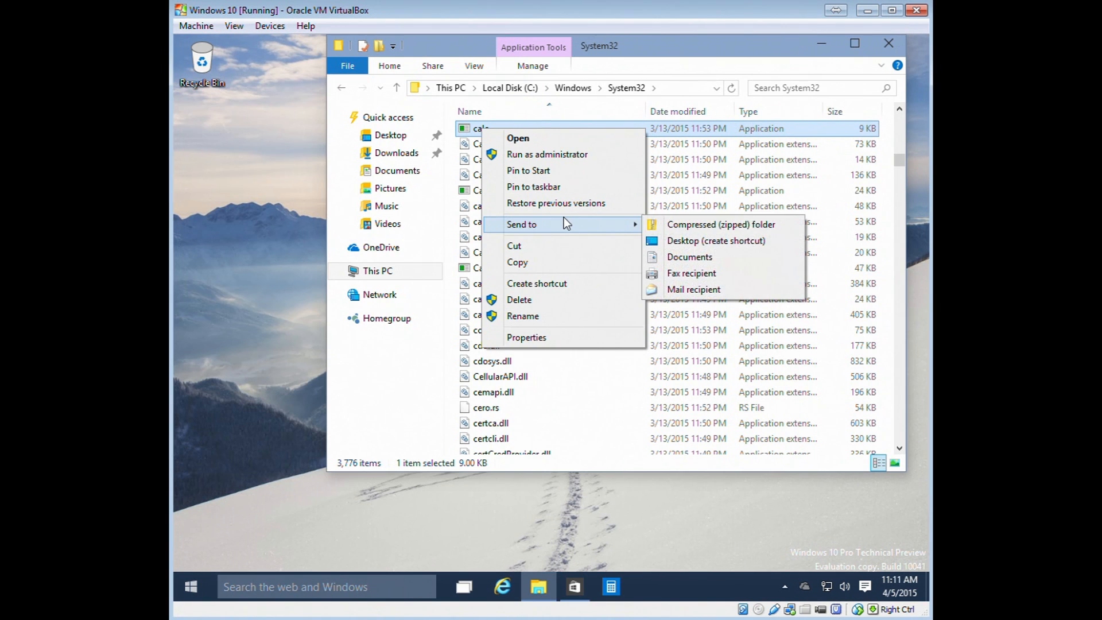
{"action": "left_click", "coordinate": [738, 241]}
Test the new calc desktop shortcut by launching Calculator, and close File Explorer and Calculator.
{"action": "double_click", "coordinate": [201, 141]}
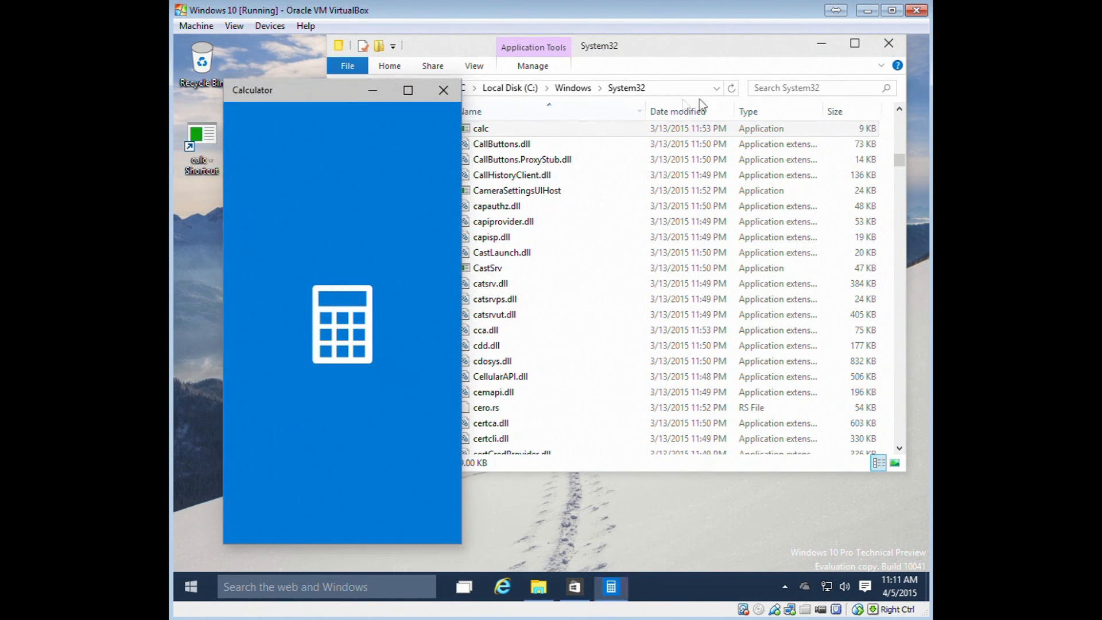
{"action": "left_click", "coordinate": [884, 63]}
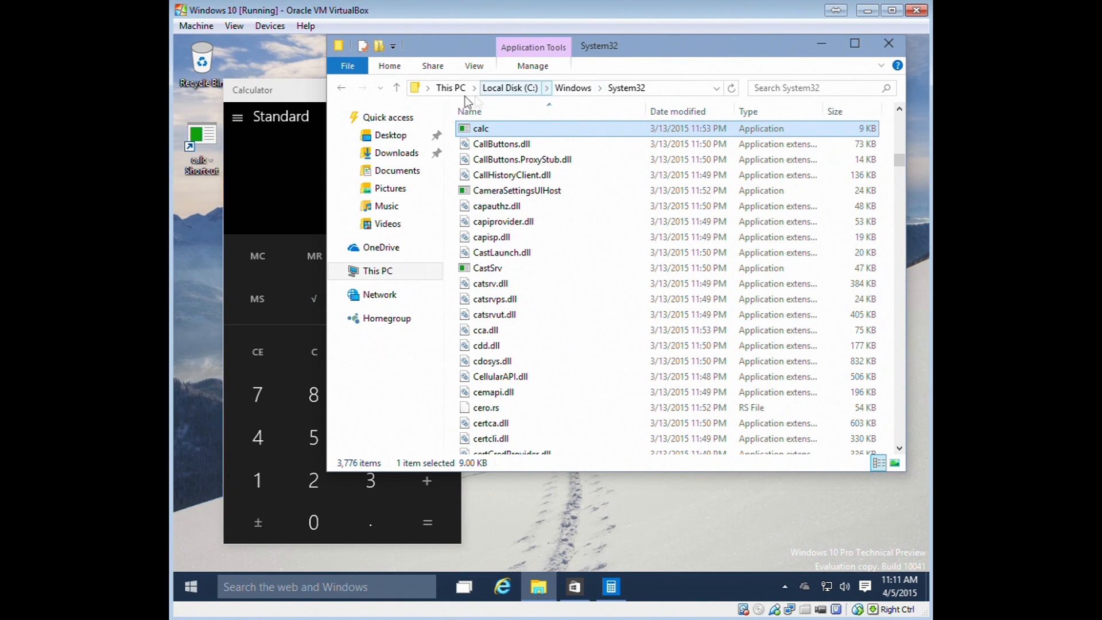
{"action": "left_click", "coordinate": [889, 44]}
{"action": "left_click_drag", "start_coordinate": [318, 84], "coordinate": [745, 71]}
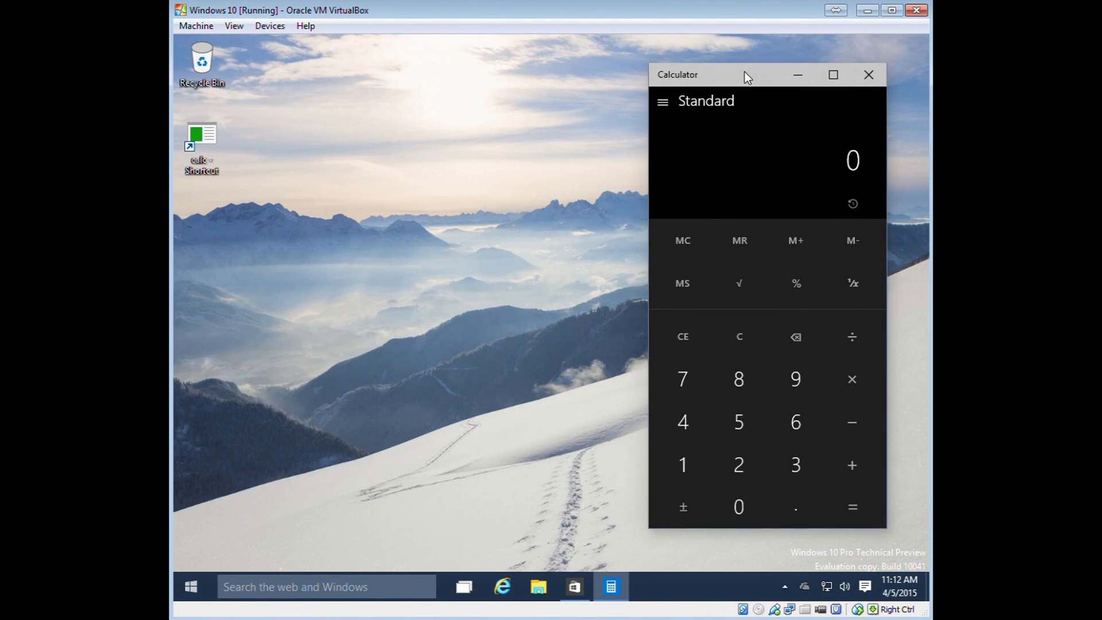
{"action": "left_click", "coordinate": [865, 75]}
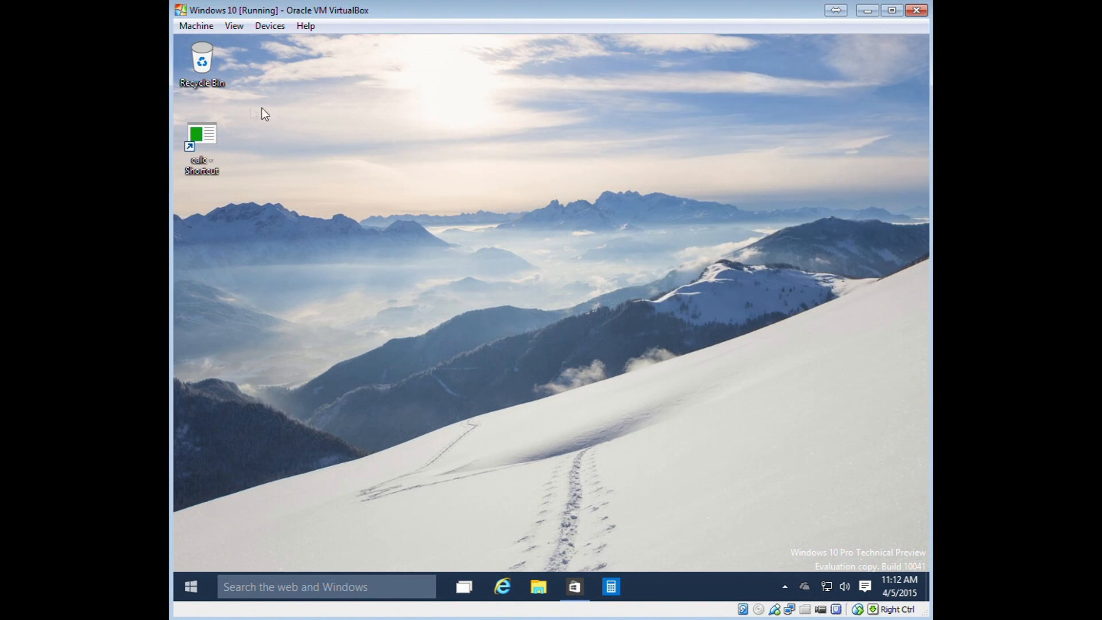
Look over the Start menu's tiles and most used apps, and close Start.
{"action": "left_click", "coordinate": [192, 586]}
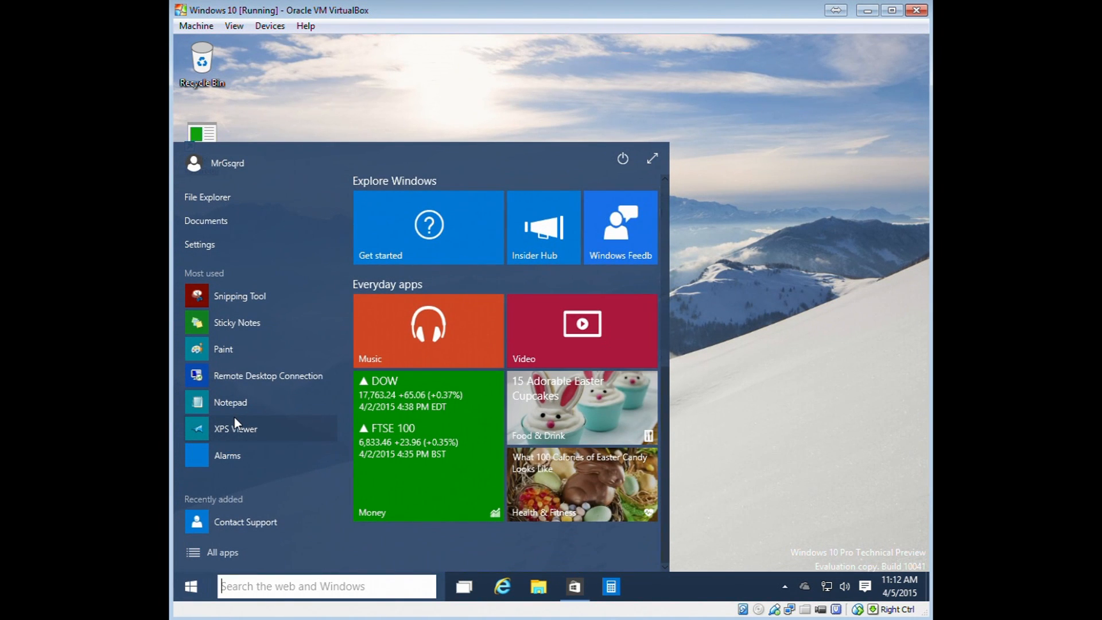
{"action": "scroll", "coordinate": [440, 343], "scroll_direction": "up", "scroll_amount": 5}
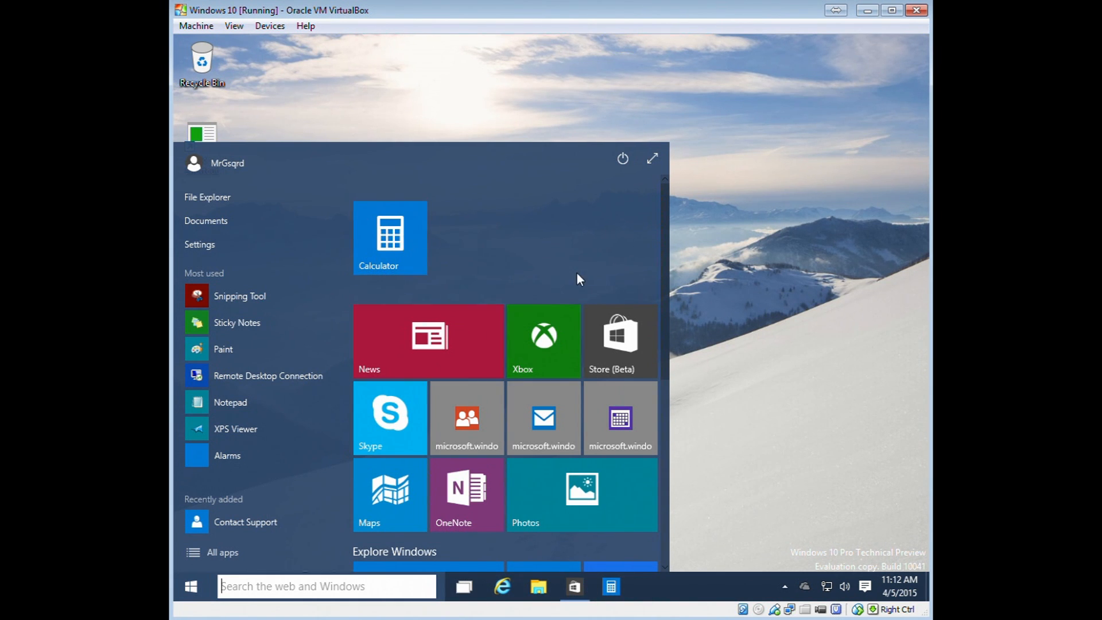
{"action": "left_click", "coordinate": [211, 108]}
{"action": "key", "text": "super"}
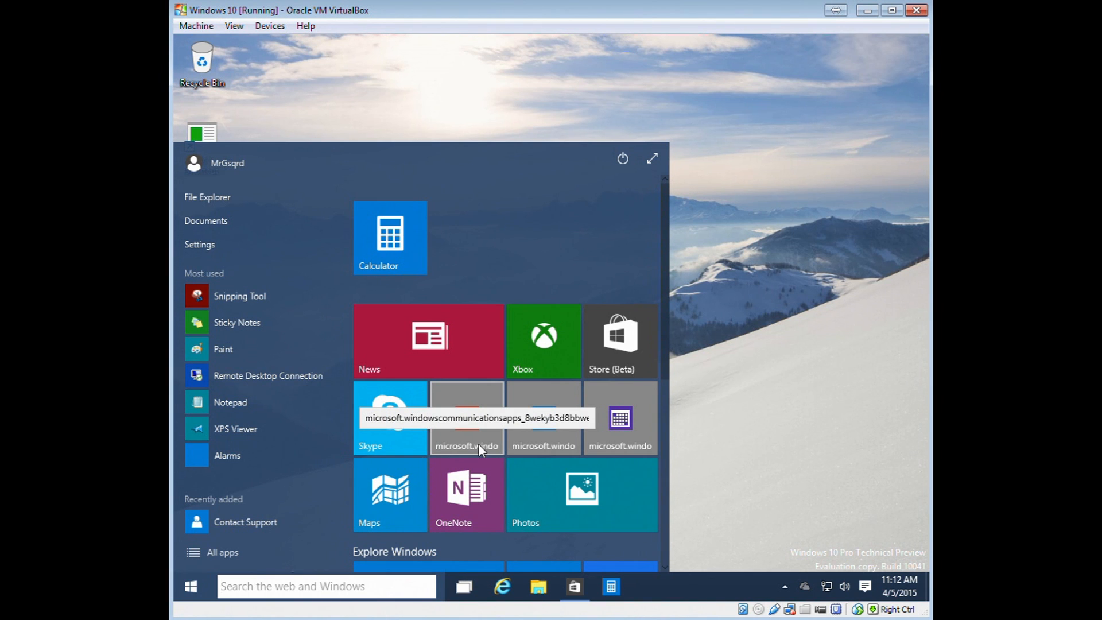
{"action": "key", "text": "Escape"}
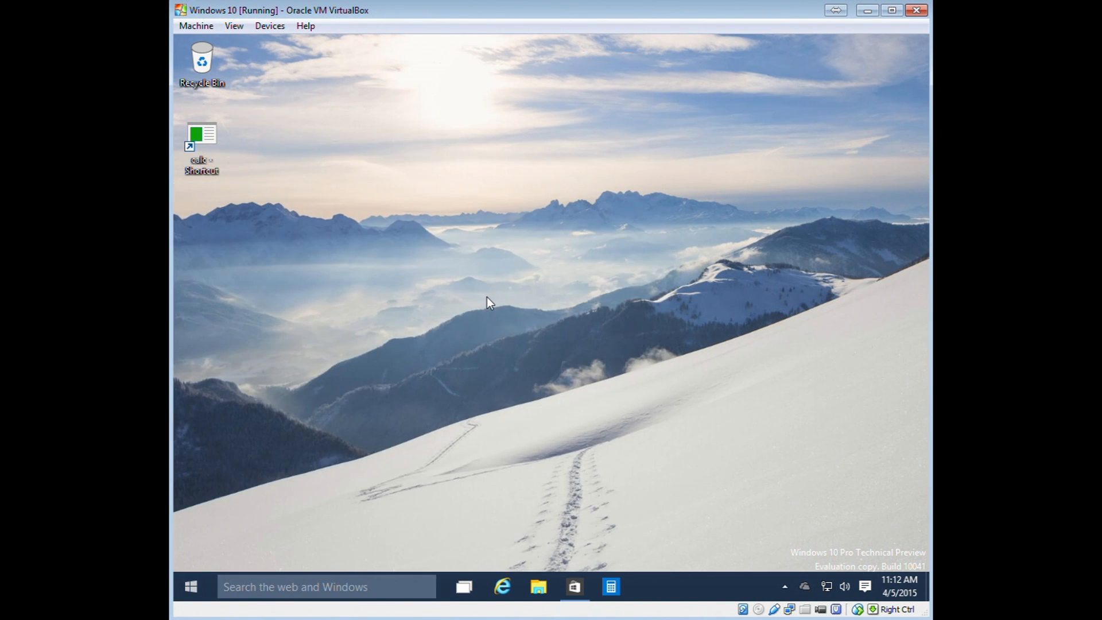
Check the pinning options of the File Explorer and Settings entries in Start, and open Settings.
{"action": "key", "text": "super"}
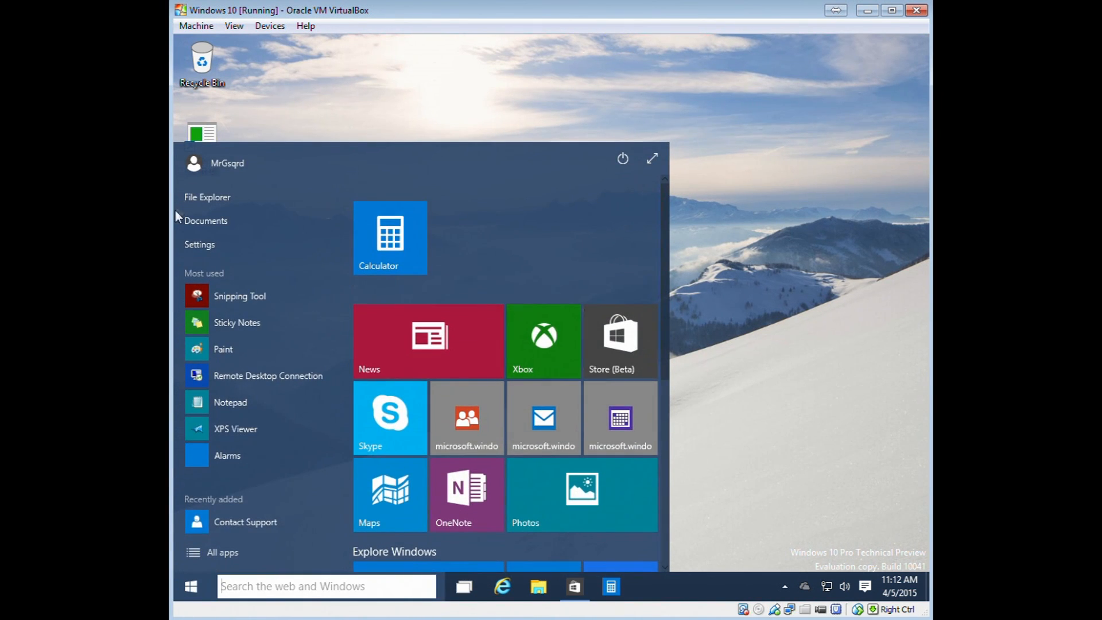
{"action": "right_click", "coordinate": [209, 196]}
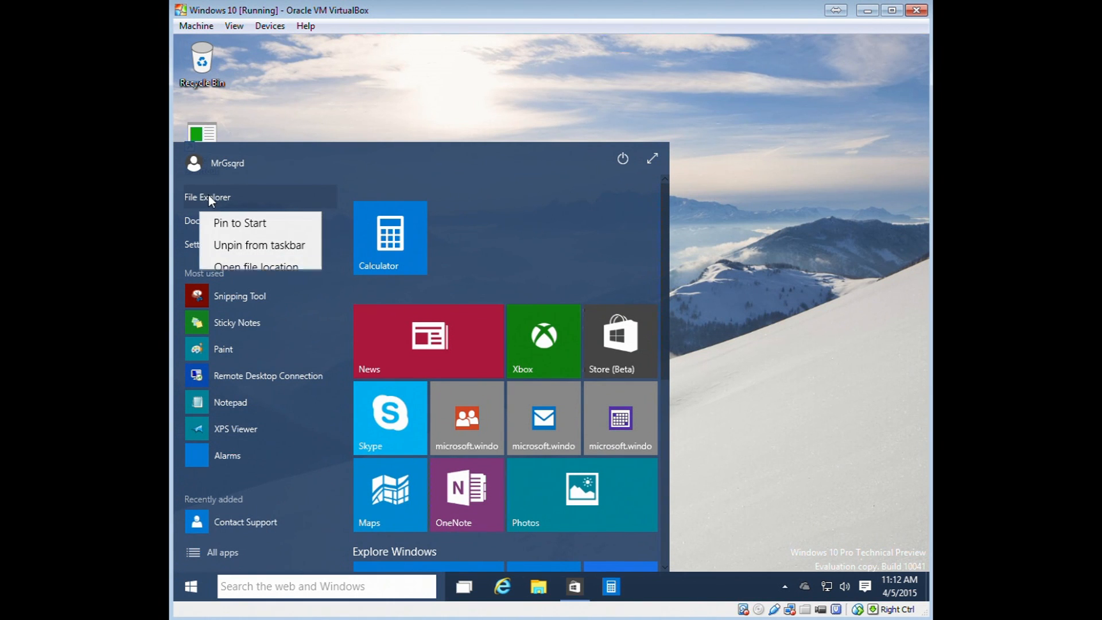
{"action": "left_click", "coordinate": [191, 243]}
{"action": "right_click", "coordinate": [198, 244]}
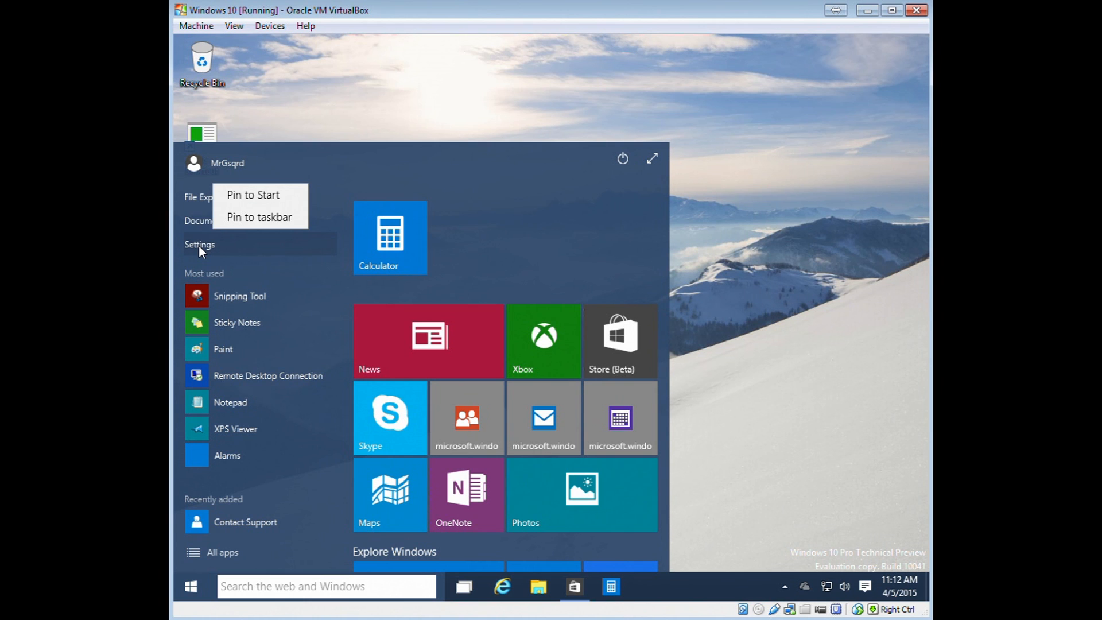
{"action": "left_click", "coordinate": [219, 245]}
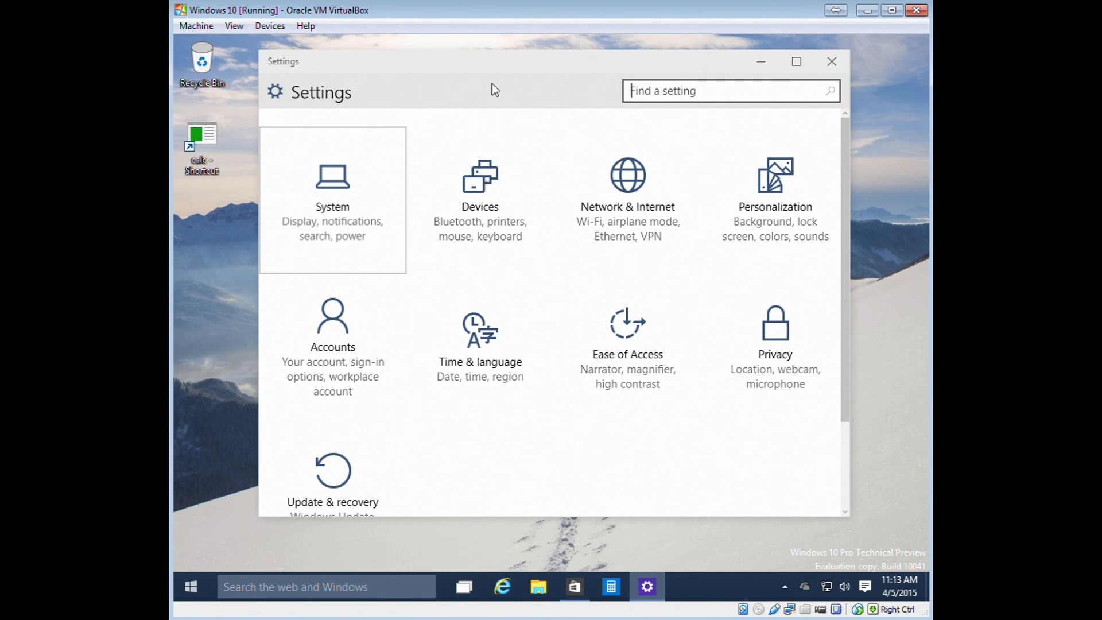
Close Settings, open Internet Explorer and close the Introducing Project Spartan tab.
{"action": "left_click", "coordinate": [830, 64]}
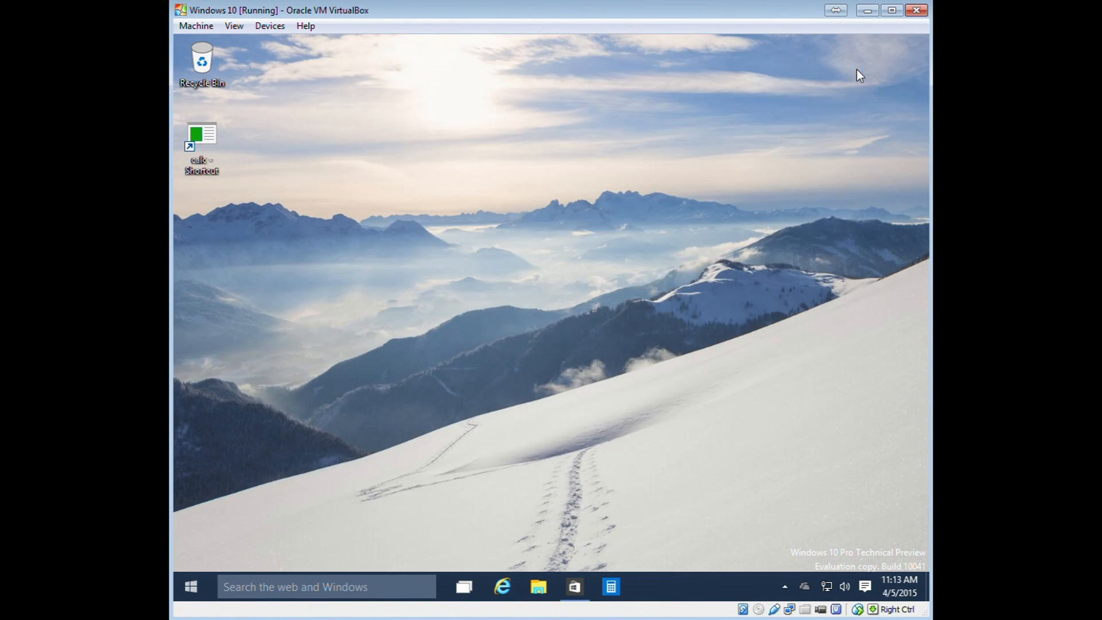
{"action": "left_click", "coordinate": [572, 589]}
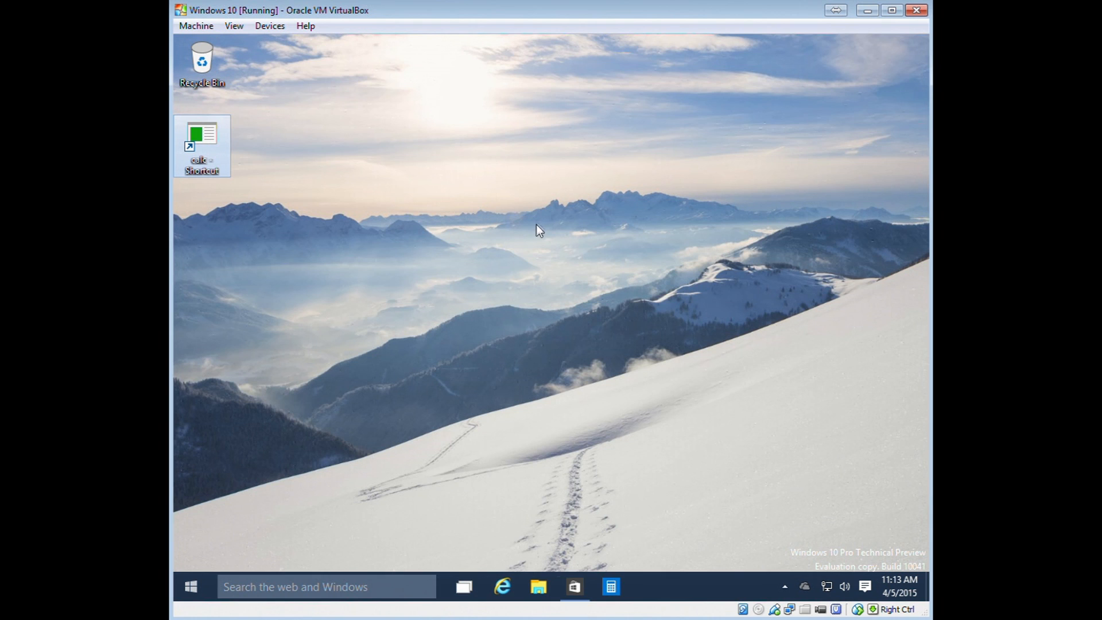
{"action": "left_click", "coordinate": [516, 586]}
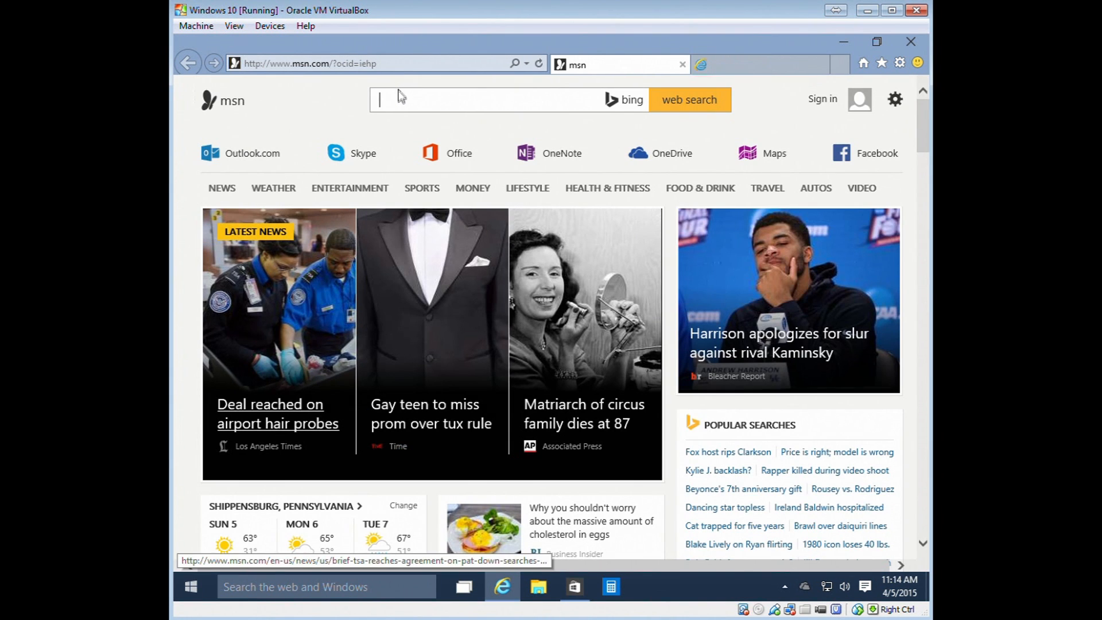
{"action": "left_click", "coordinate": [401, 95]}
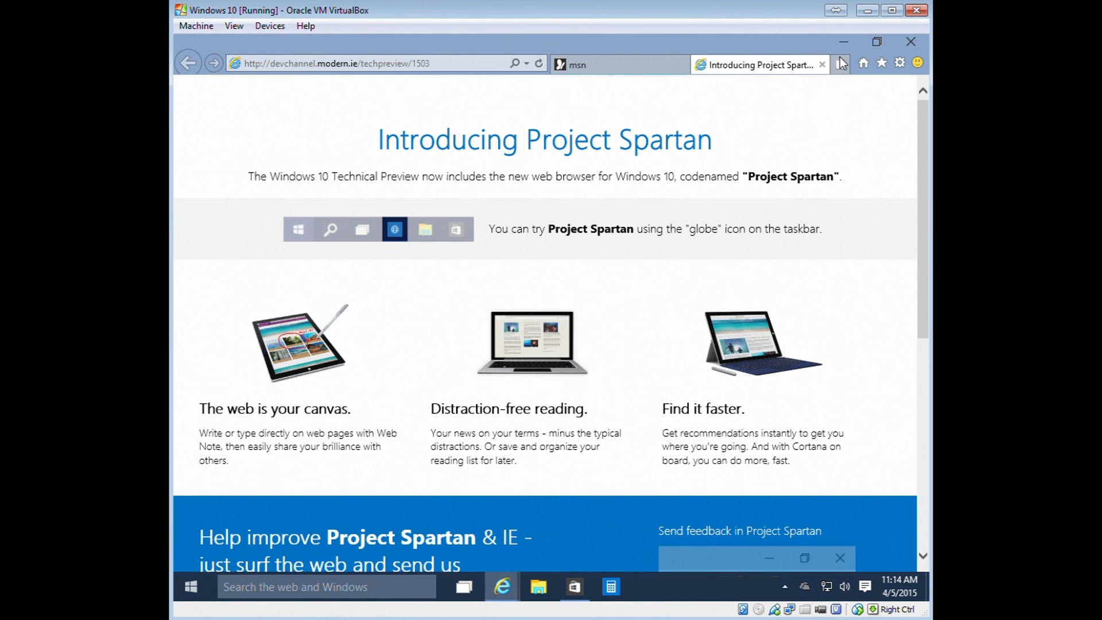
{"action": "left_click", "coordinate": [823, 67]}
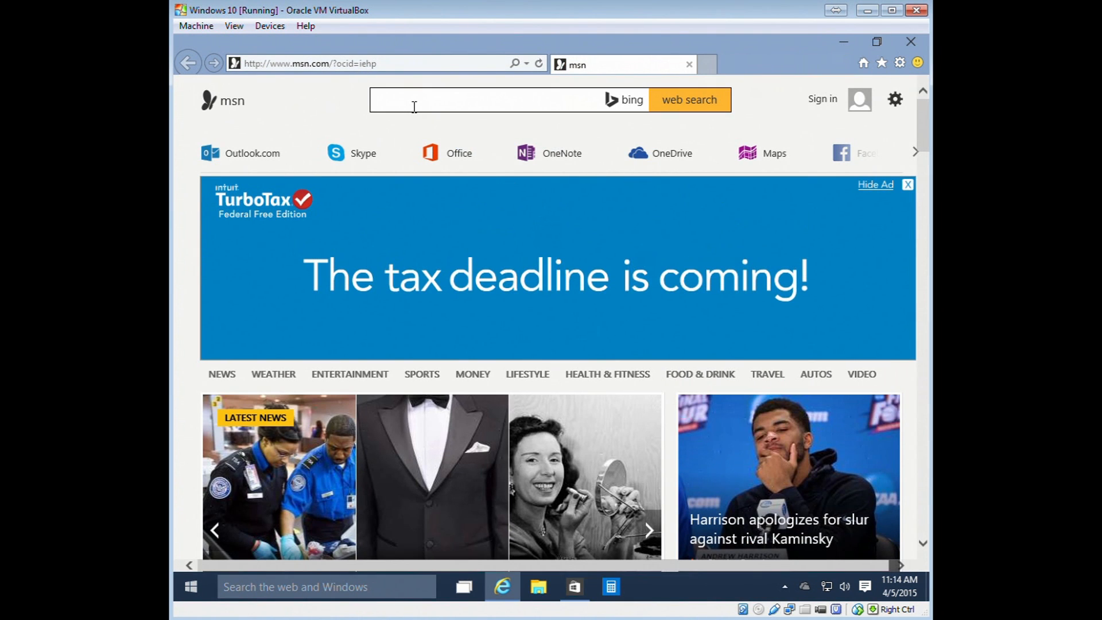
Search the web for firefox from the MSN page.
{"action": "left_click", "coordinate": [414, 106]}
{"action": "type", "text": "fi"}
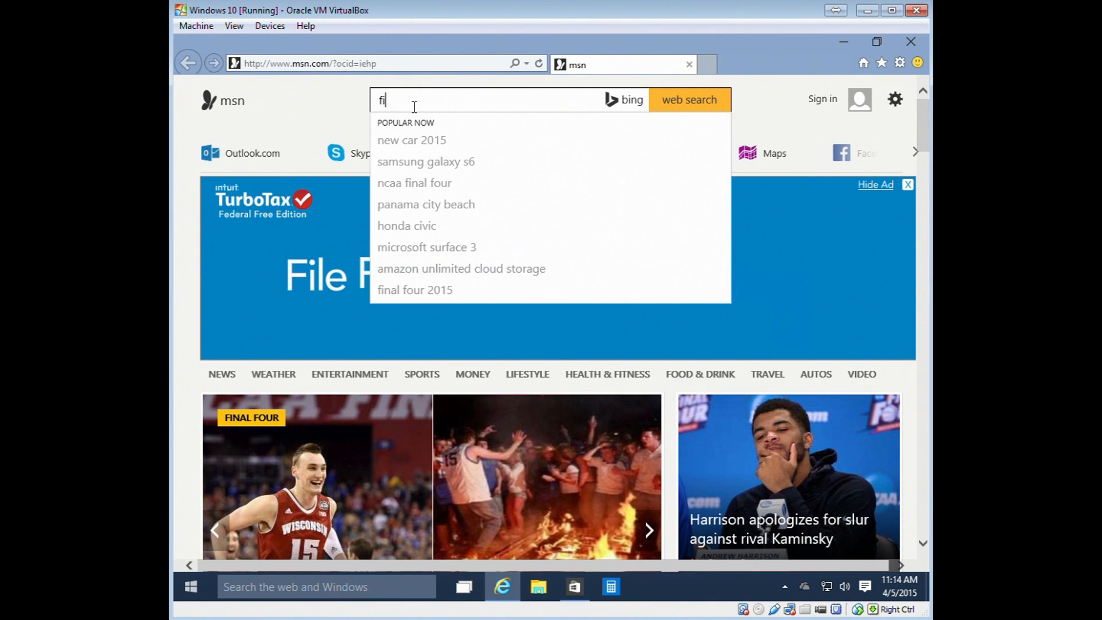
{"action": "type", "text": "refox"}
{"action": "key", "text": "Return"}
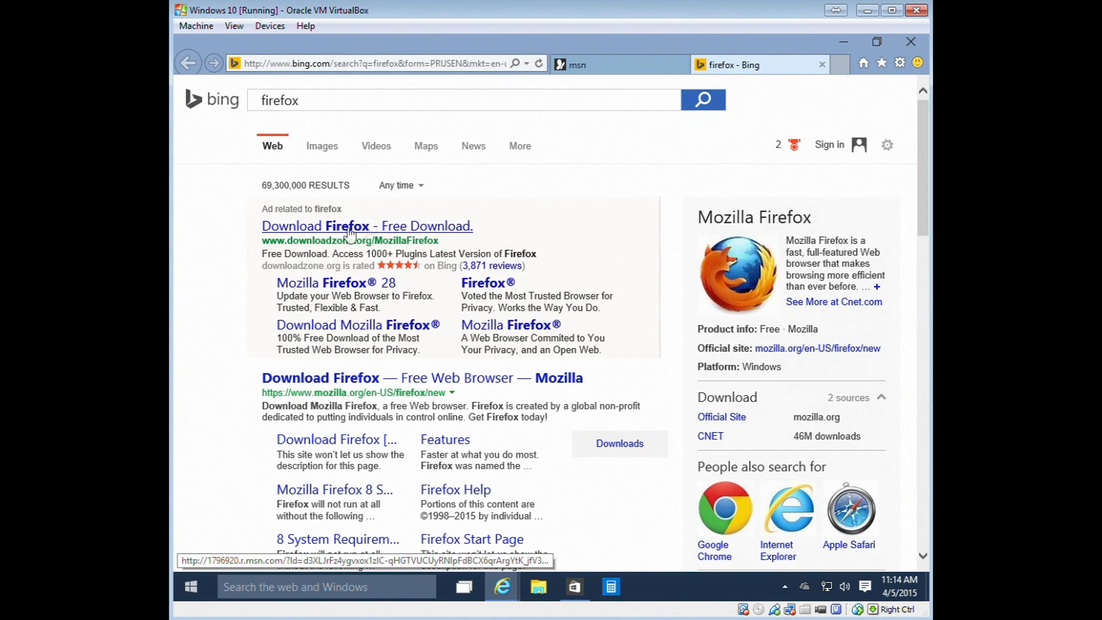
Download Firefox from Mozilla's official site and run the setup file.
{"action": "left_click", "coordinate": [376, 384]}
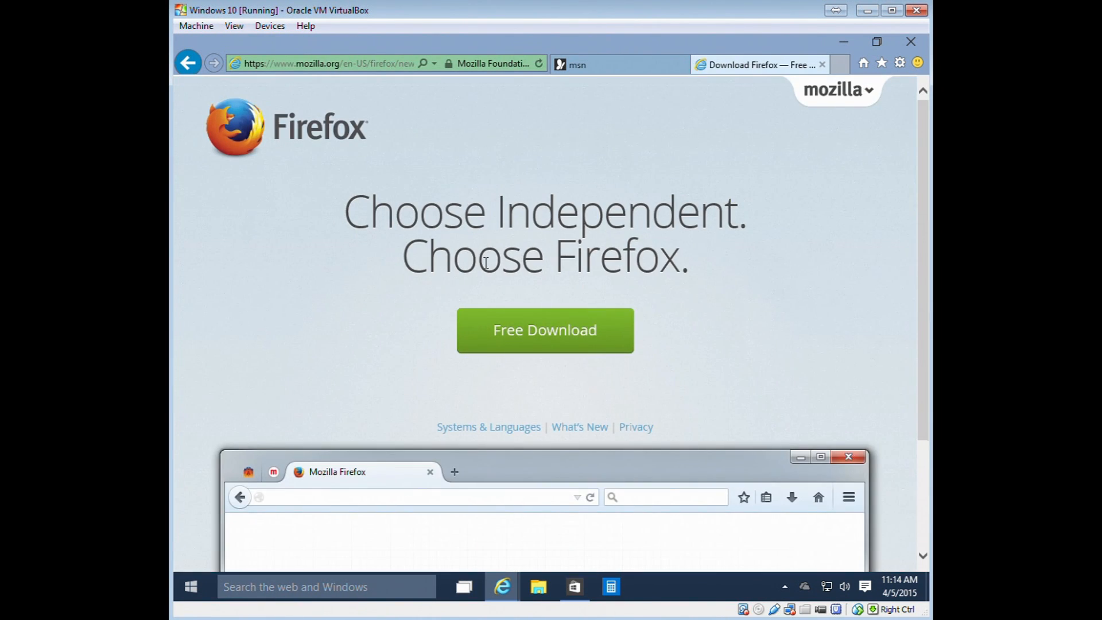
{"action": "left_click", "coordinate": [549, 337]}
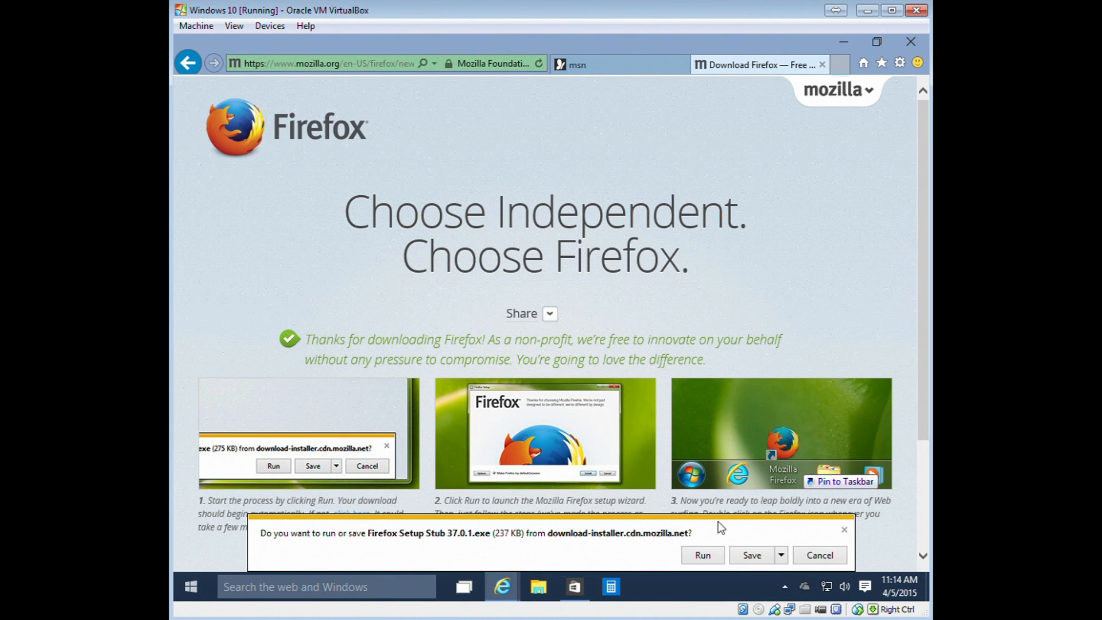
{"action": "left_click", "coordinate": [704, 555]}
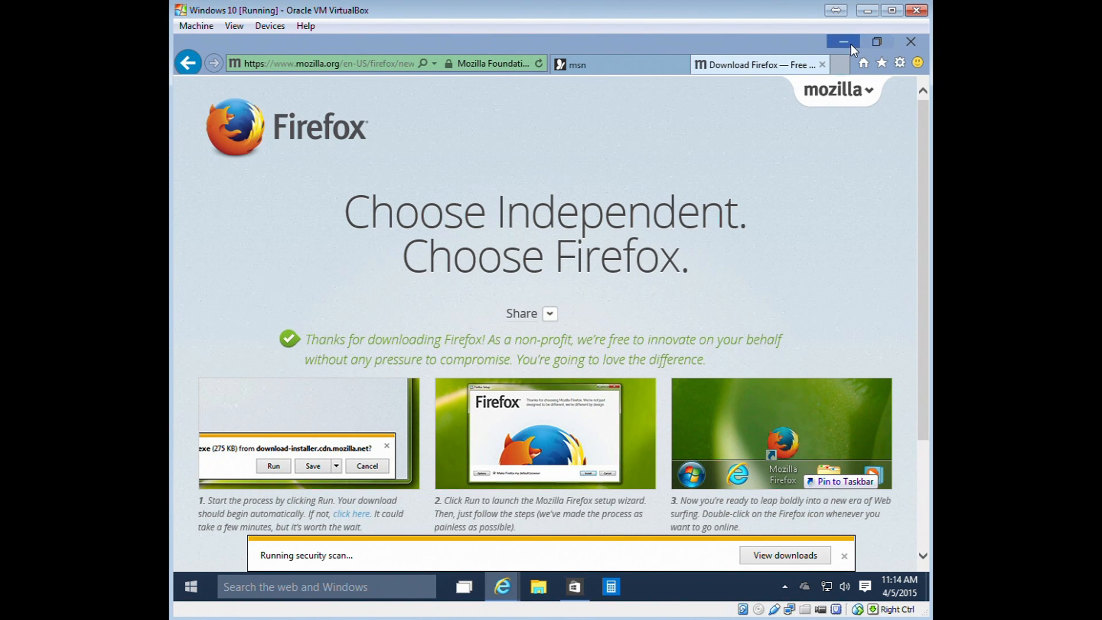
Search for chrome from the MSN page and open Google's Chrome Browser page.
{"action": "left_click", "coordinate": [642, 72]}
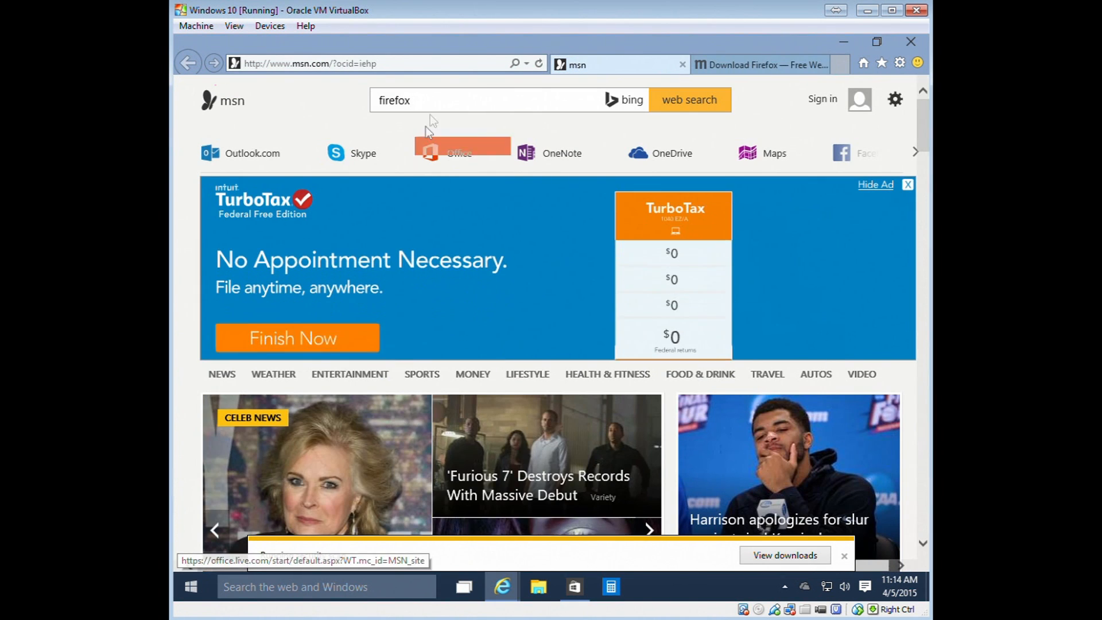
{"action": "type", "text": "chrome"}
{"action": "key", "text": "Return"}
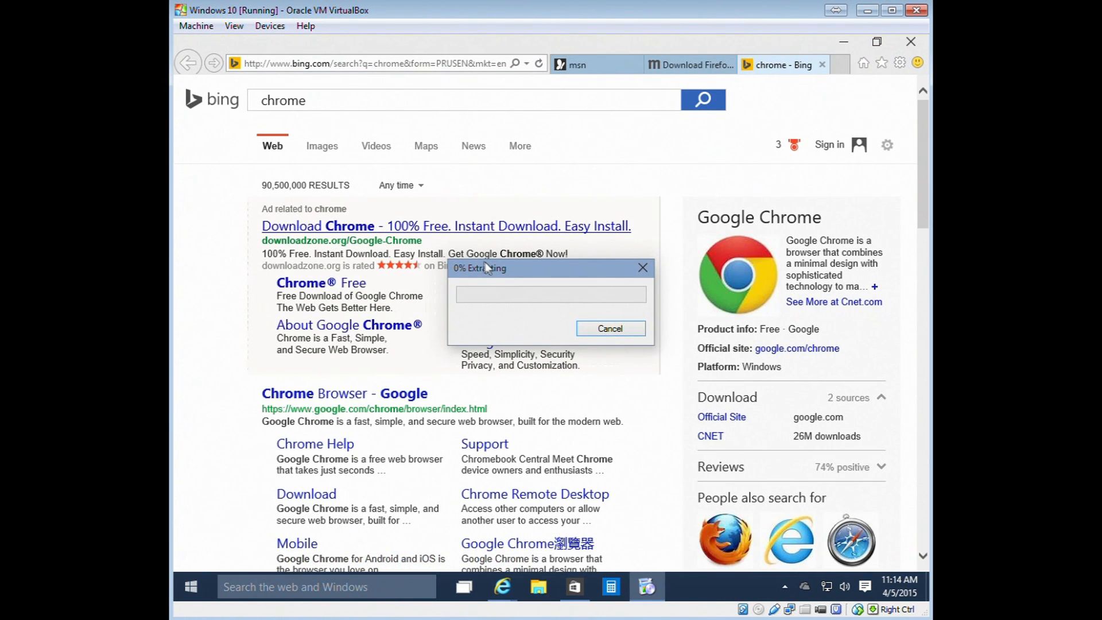
{"action": "left_click", "coordinate": [342, 404]}
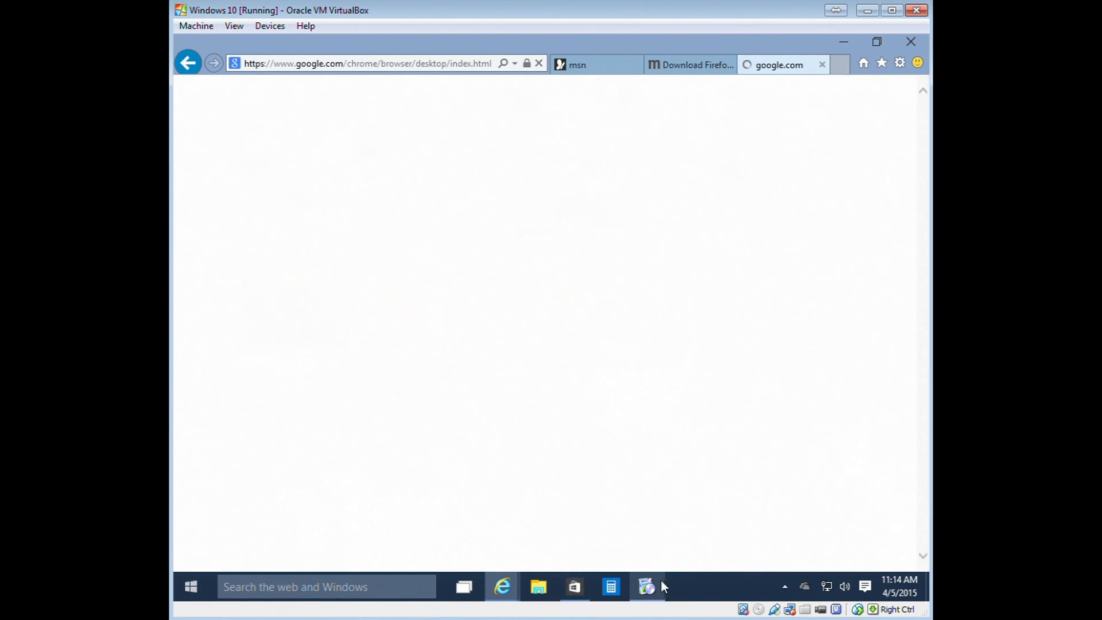
Allow the Firefox Stub Installer to make changes to the PC, and minimize the browser window.
{"action": "left_click", "coordinate": [656, 582]}
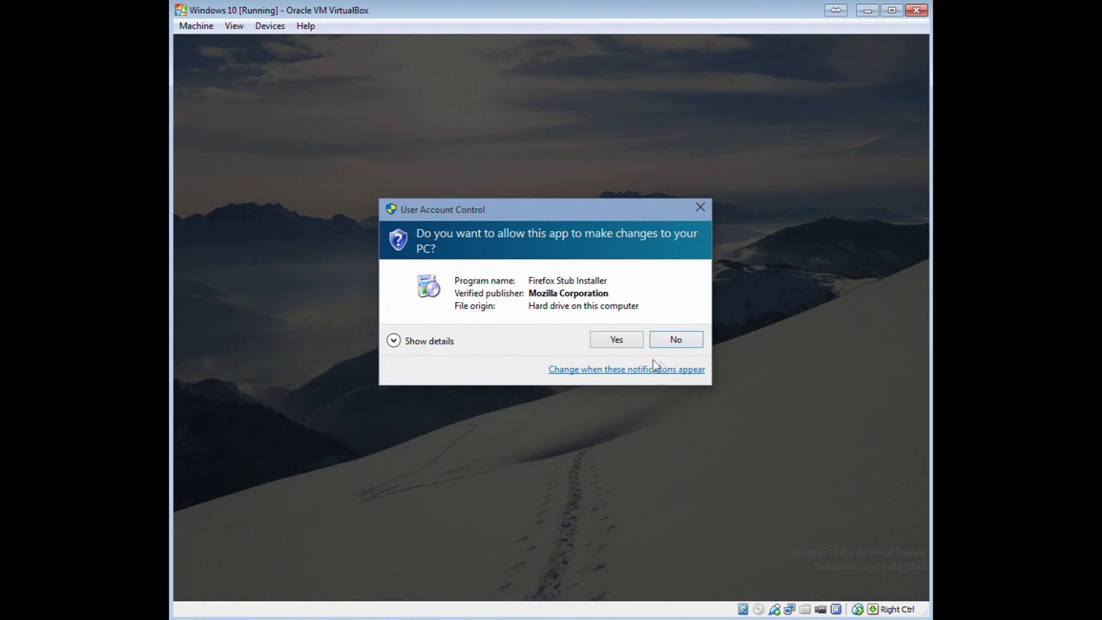
{"action": "left_click", "coordinate": [618, 343]}
{"action": "left_click", "coordinate": [835, 40]}
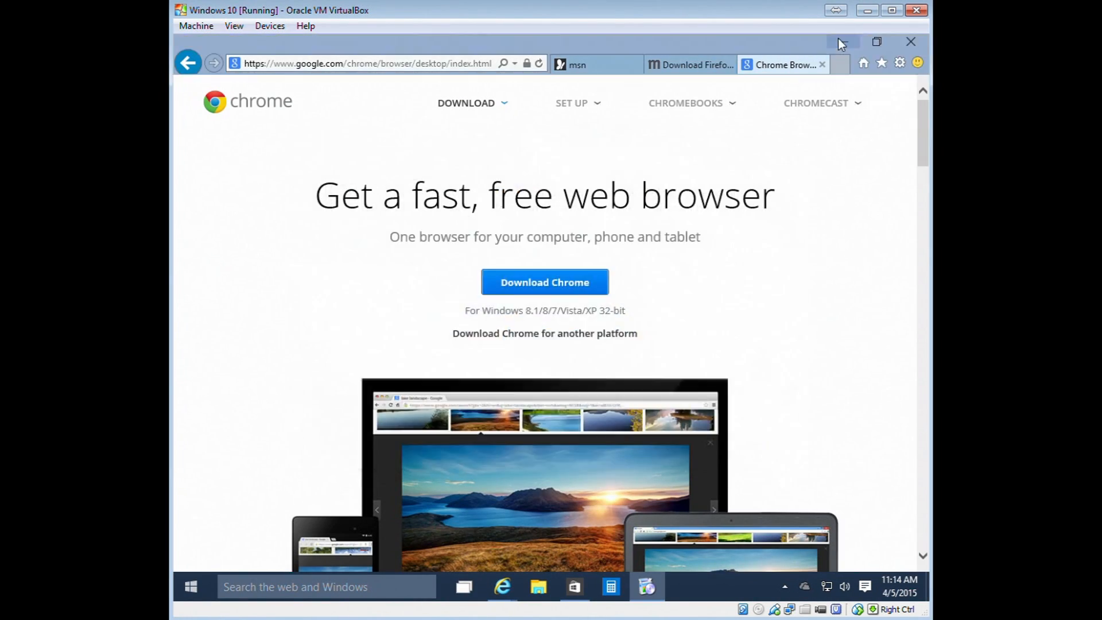
{"action": "left_click", "coordinate": [839, 42]}
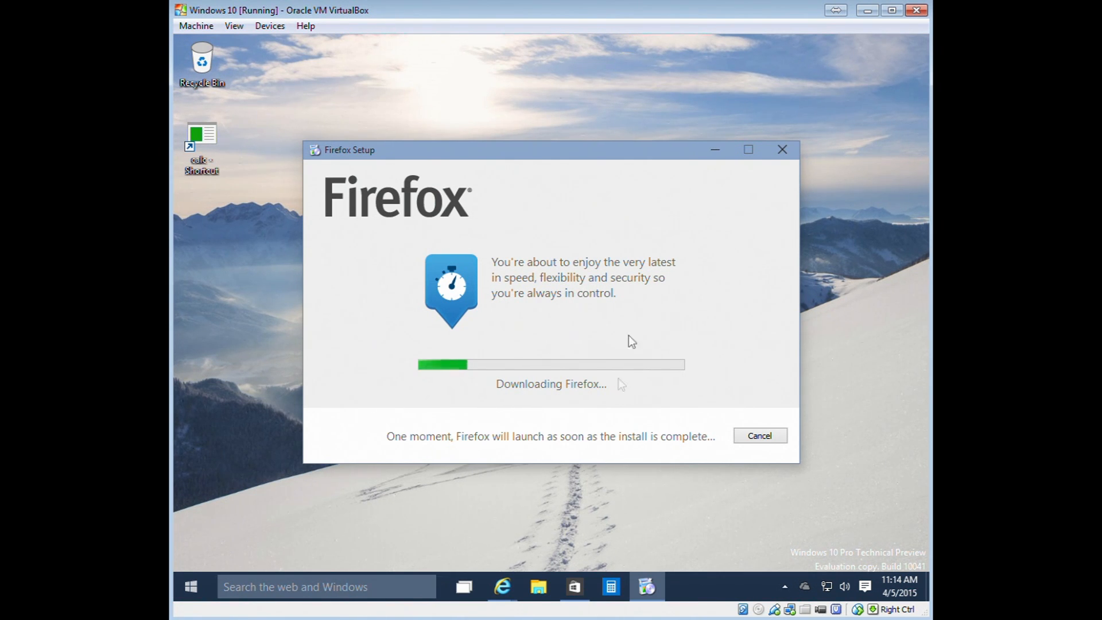
{"action": "left_click", "coordinate": [426, 537]}
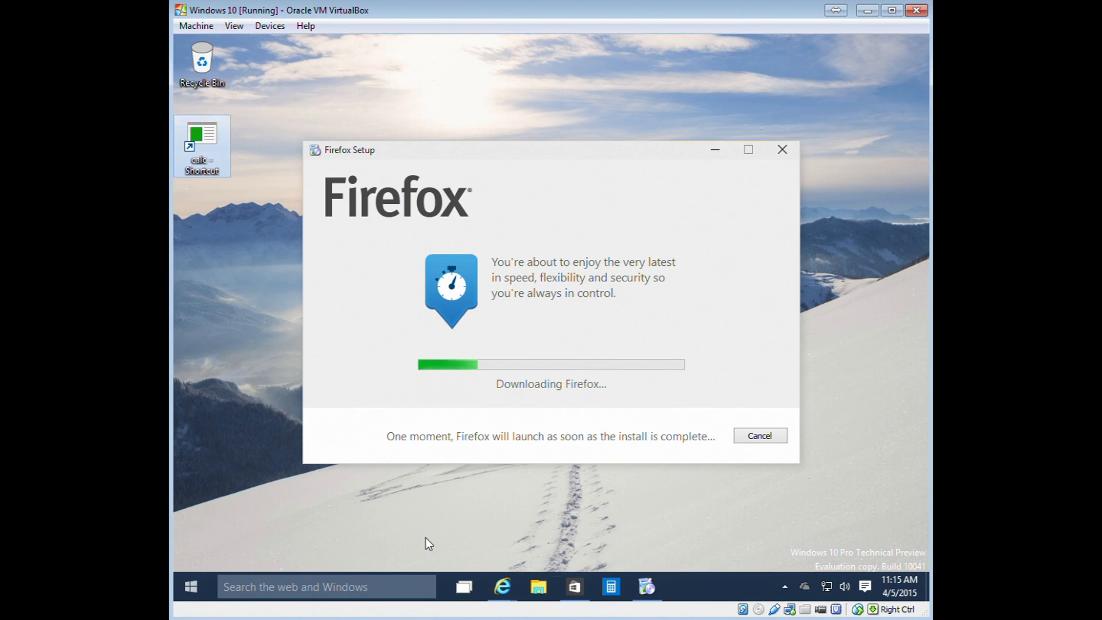
{"action": "key", "text": "super"}
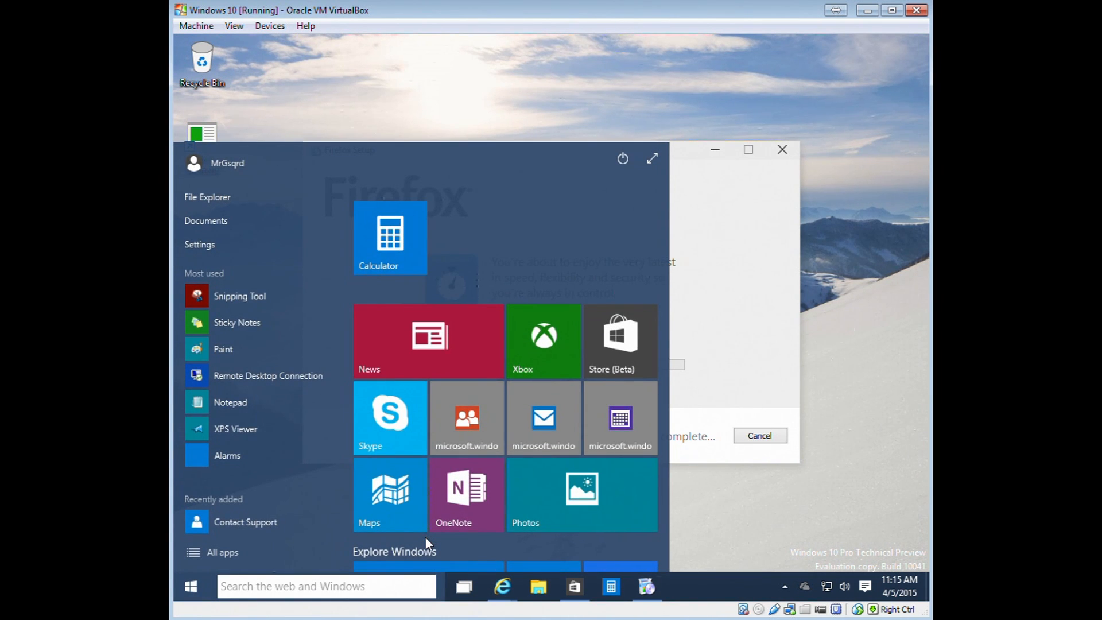
{"action": "key", "text": "super"}
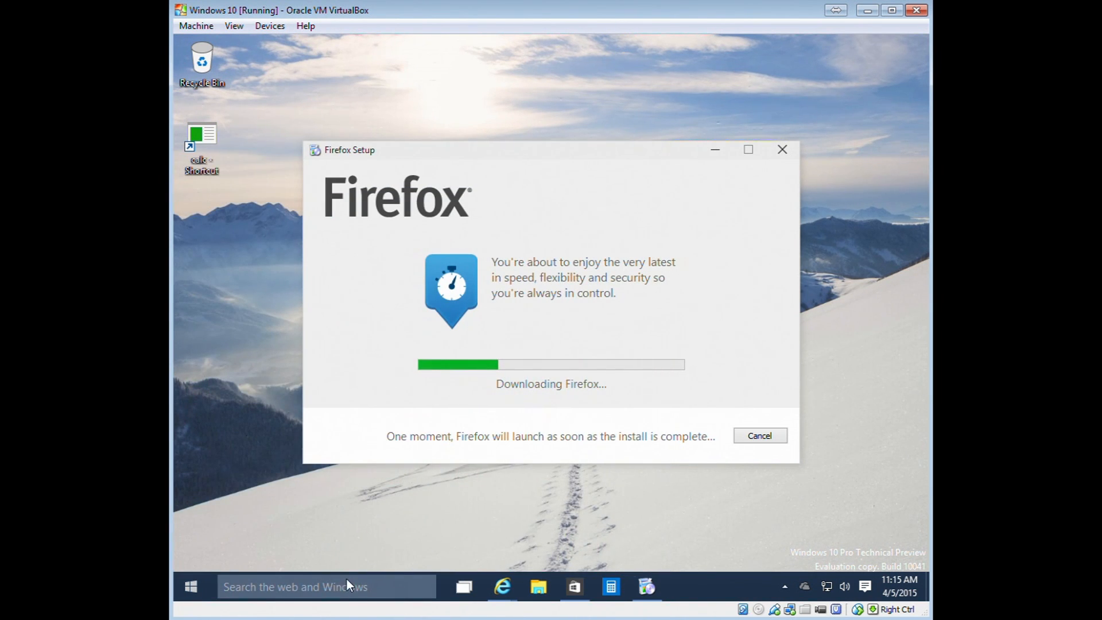
Search Windows for UAC and set the User Account Control notification level to Never notify.
{"action": "left_click", "coordinate": [346, 580]}
{"action": "type", "text": "UA"}
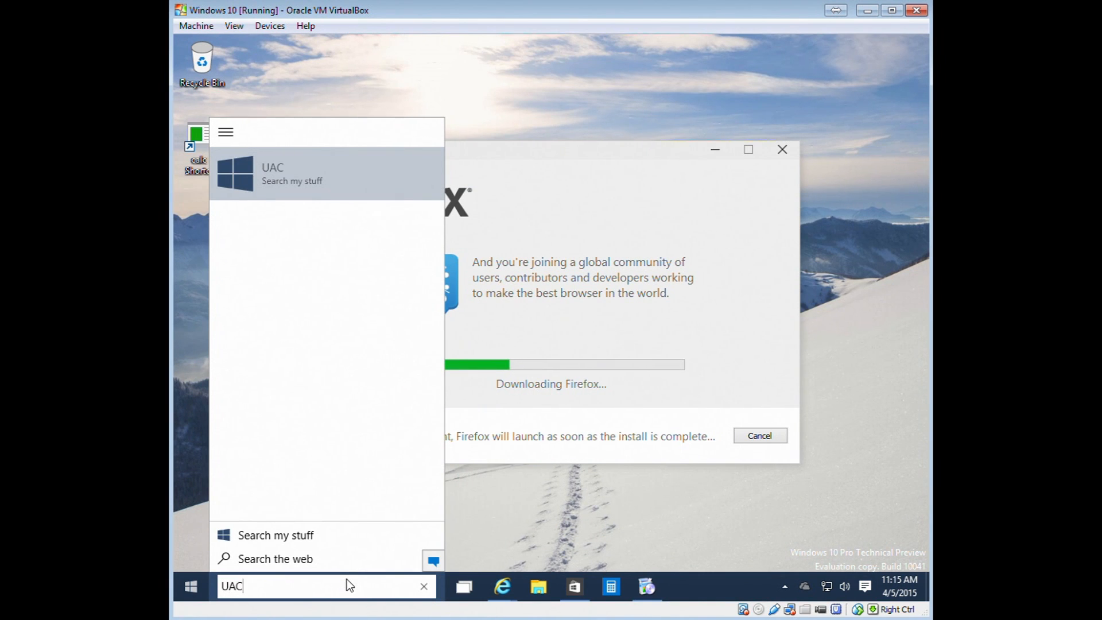
{"action": "type", "text": "C"}
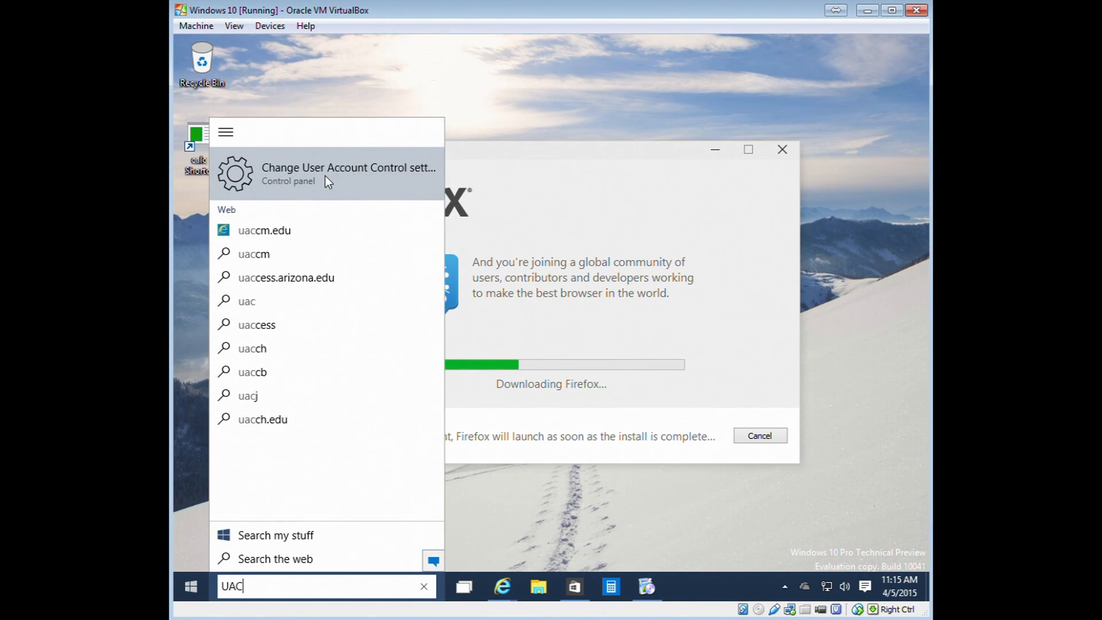
{"action": "left_click", "coordinate": [311, 173]}
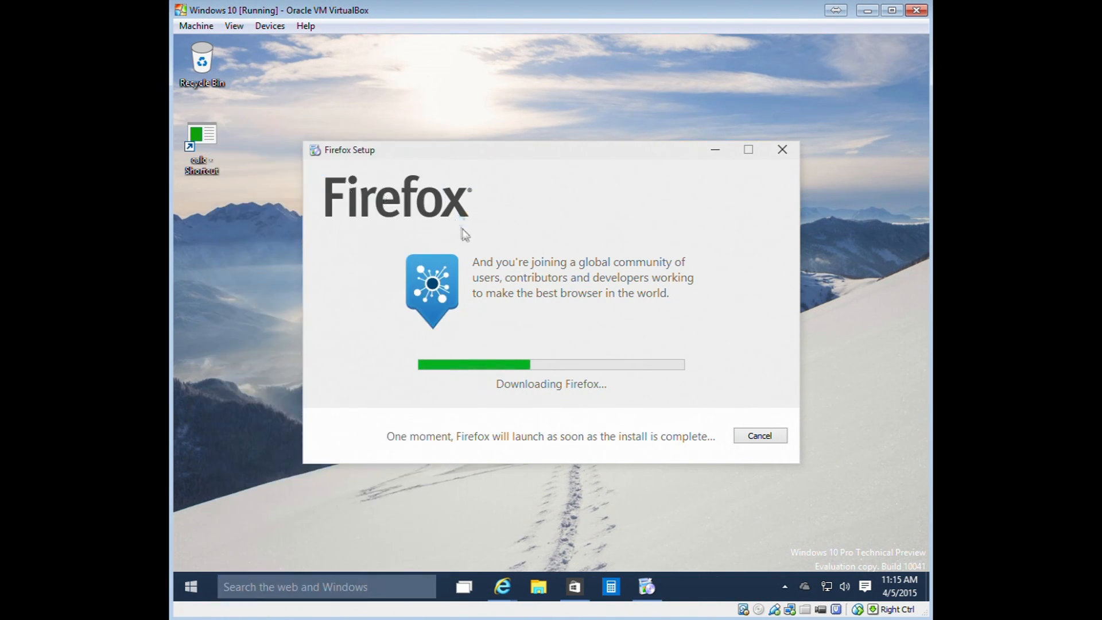
{"action": "left_click_drag", "start_coordinate": [383, 278], "coordinate": [384, 438]}
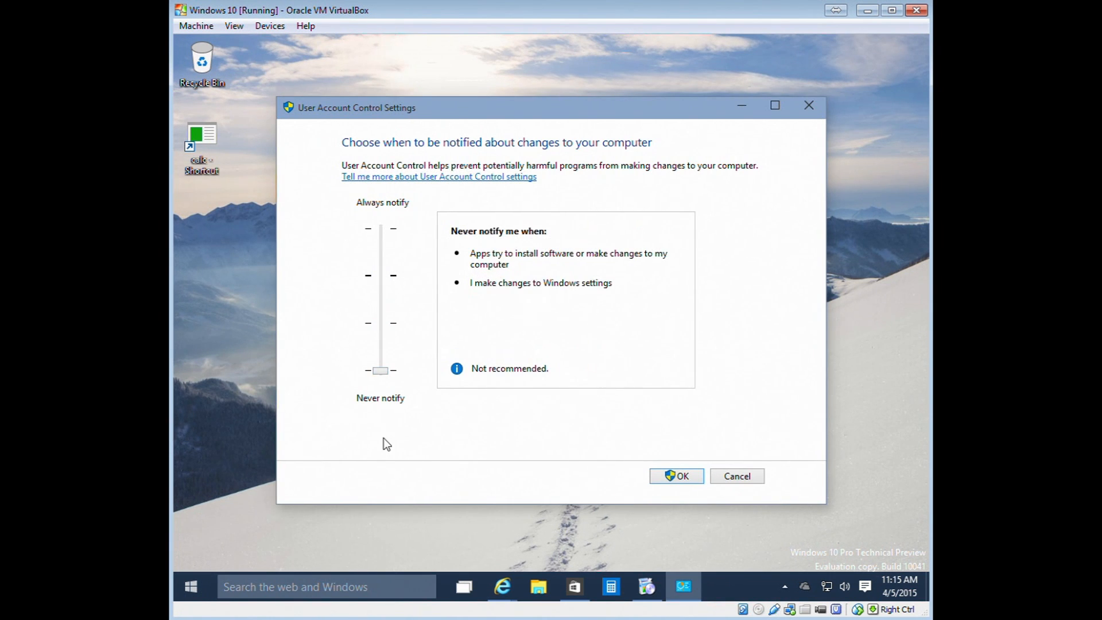
{"action": "left_click", "coordinate": [677, 476]}
{"action": "left_click", "coordinate": [617, 332]}
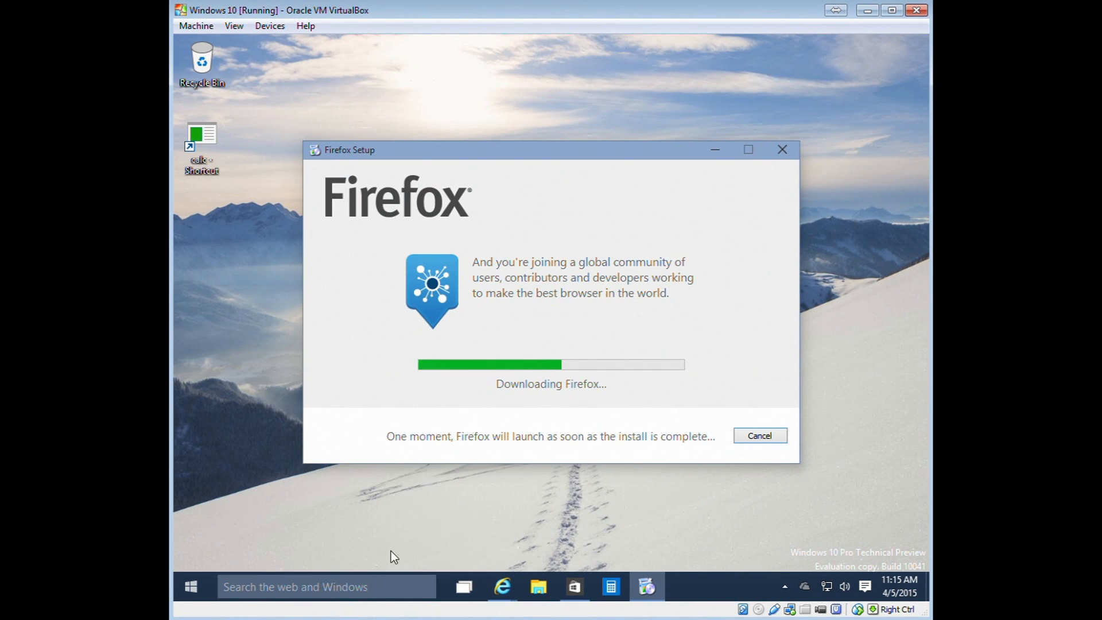
Search Windows for run, start the Program Compatibility Troubleshooter, and cancel its issue detection.
{"action": "left_click", "coordinate": [320, 592]}
{"action": "type", "text": "run"}
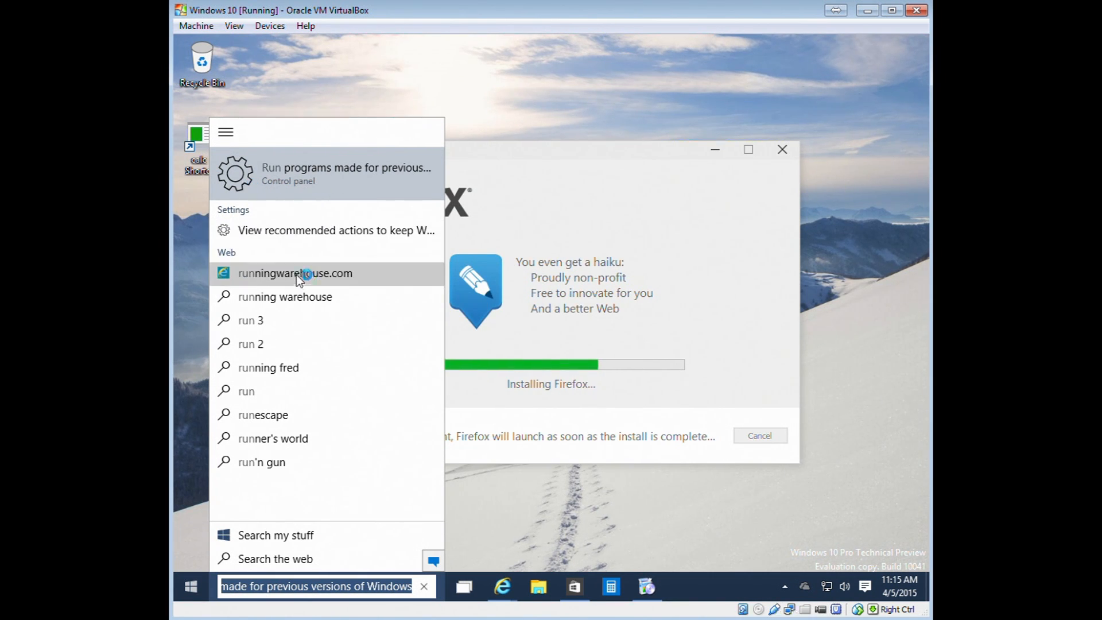
{"action": "left_click", "coordinate": [270, 174]}
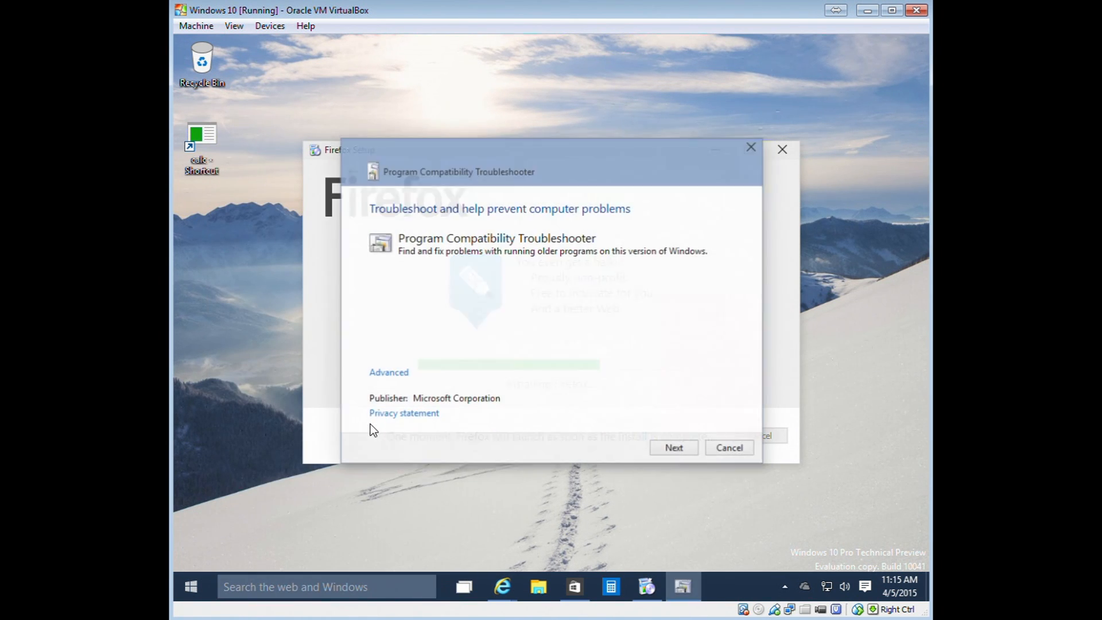
{"action": "left_click", "coordinate": [677, 449]}
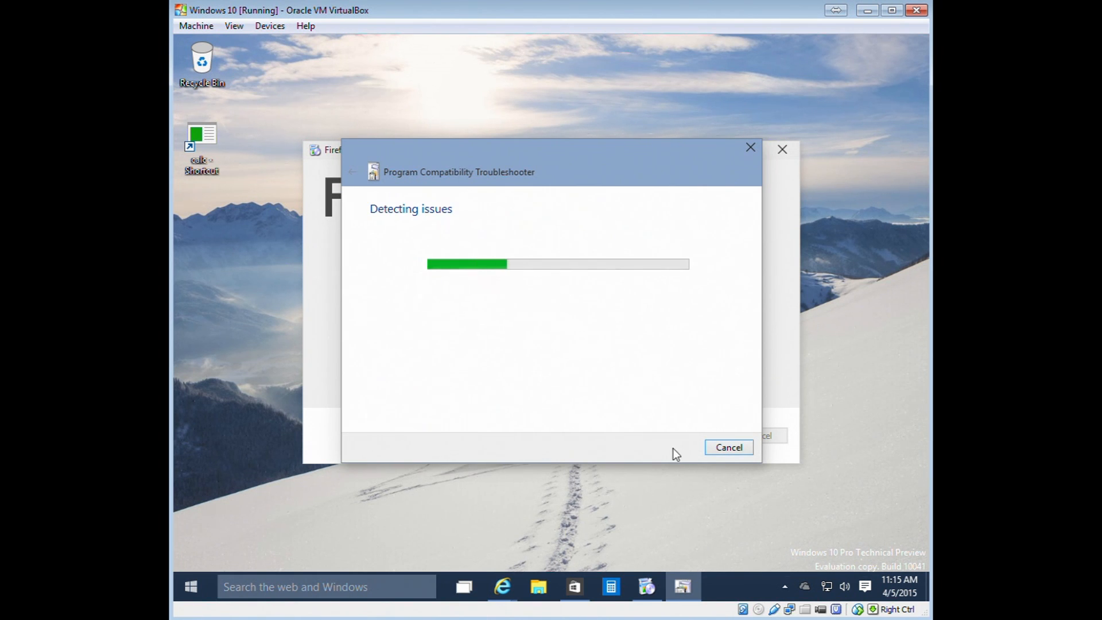
{"action": "left_click", "coordinate": [726, 448]}
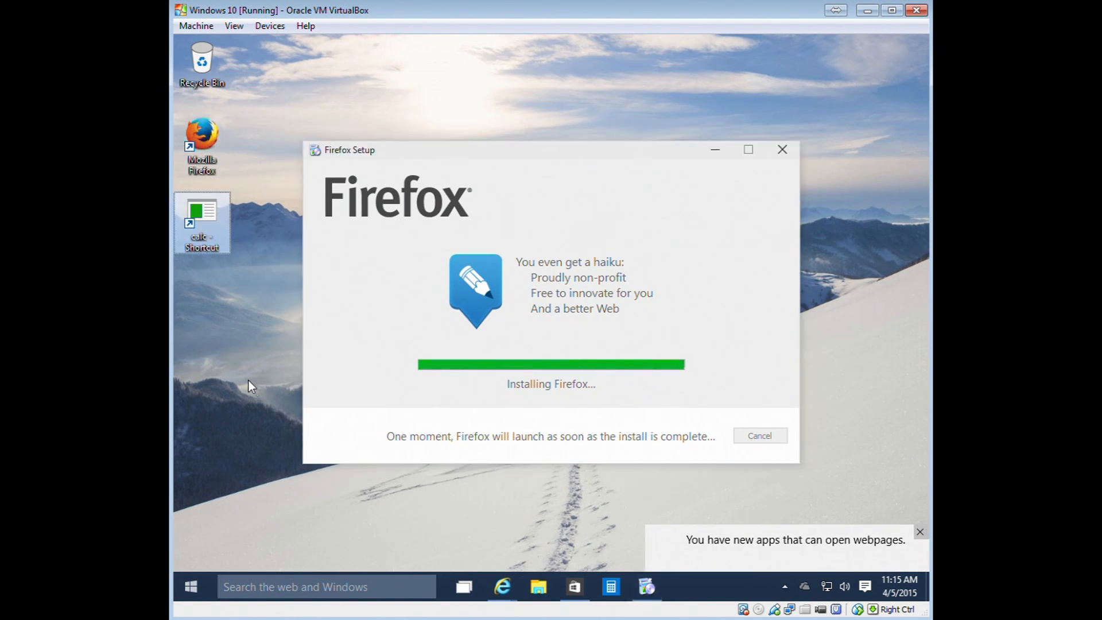
Open the Users folder on Local Disk (C:) in File Explorer.
{"action": "left_click", "coordinate": [534, 584]}
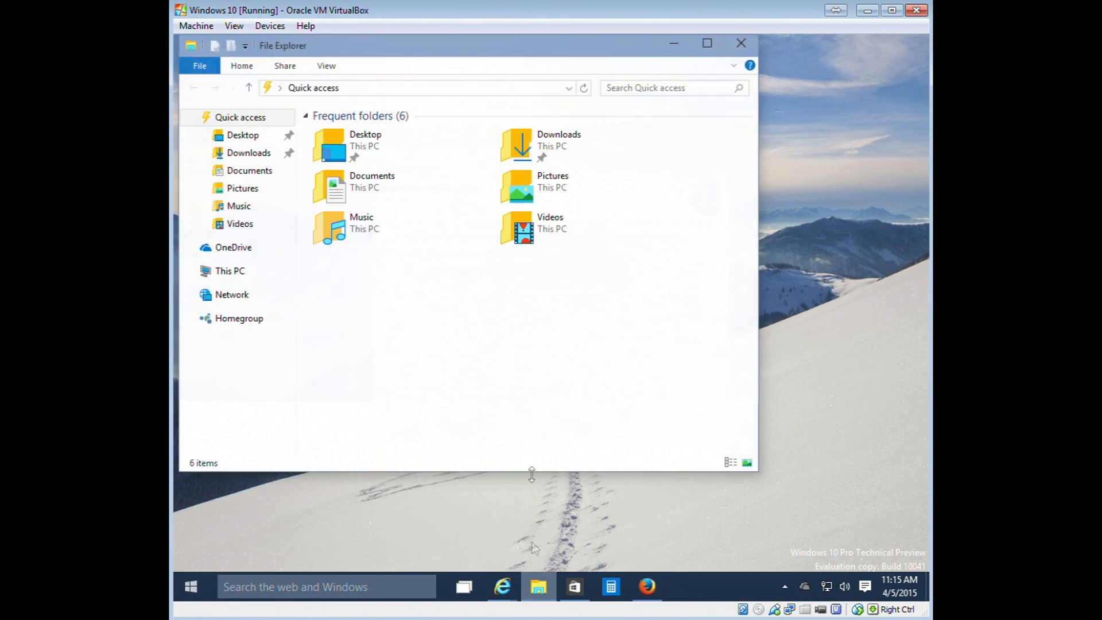
{"action": "left_click", "coordinate": [225, 274]}
{"action": "double_click", "coordinate": [338, 297]}
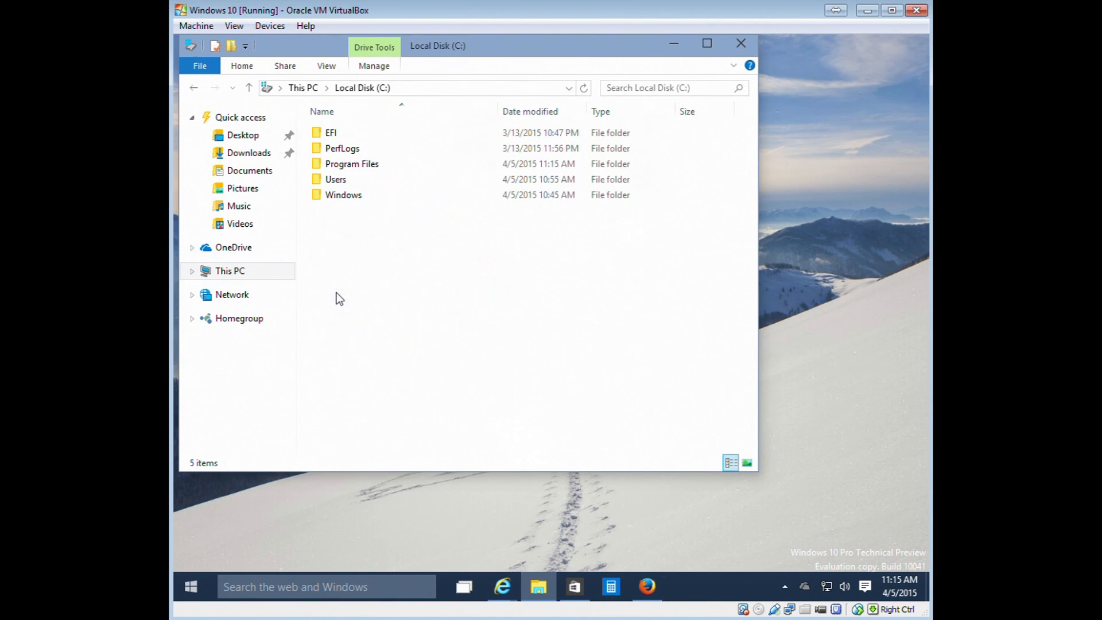
{"action": "double_click", "coordinate": [347, 179]}
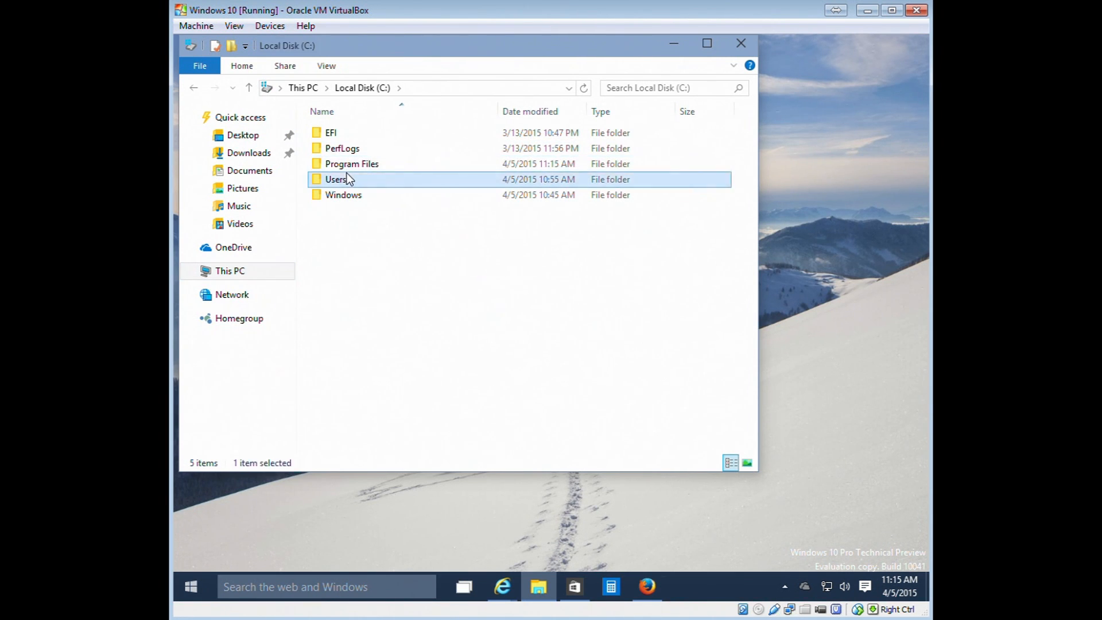
Examine the Desktop folder inside the personal user profile, and return to the Users folder.
{"action": "double_click", "coordinate": [345, 136]}
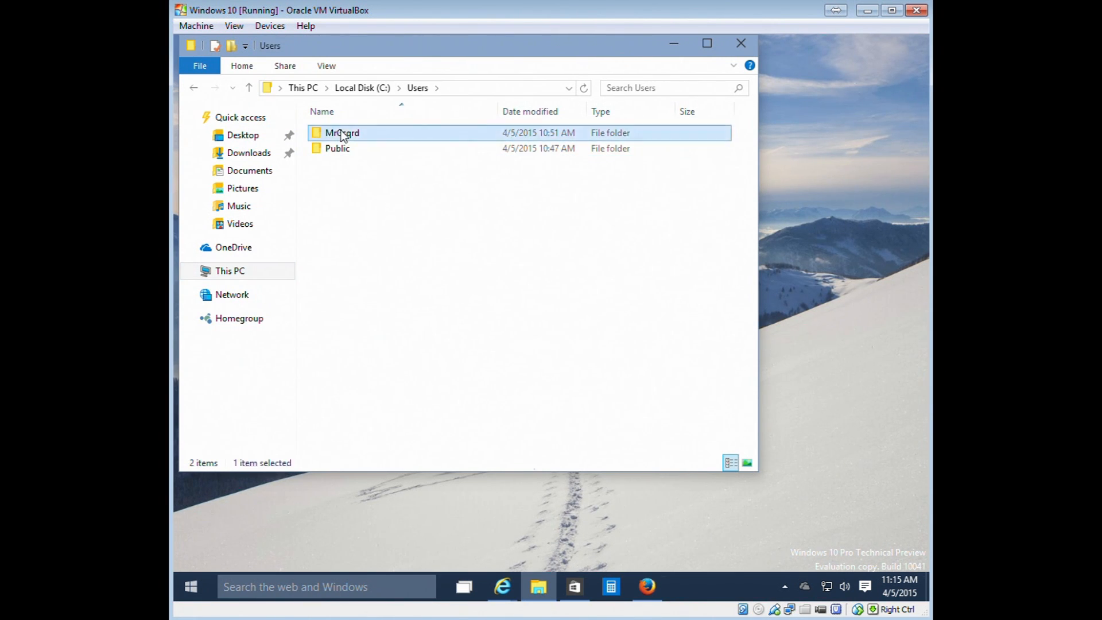
{"action": "left_click", "coordinate": [414, 87]}
{"action": "double_click", "coordinate": [353, 132]}
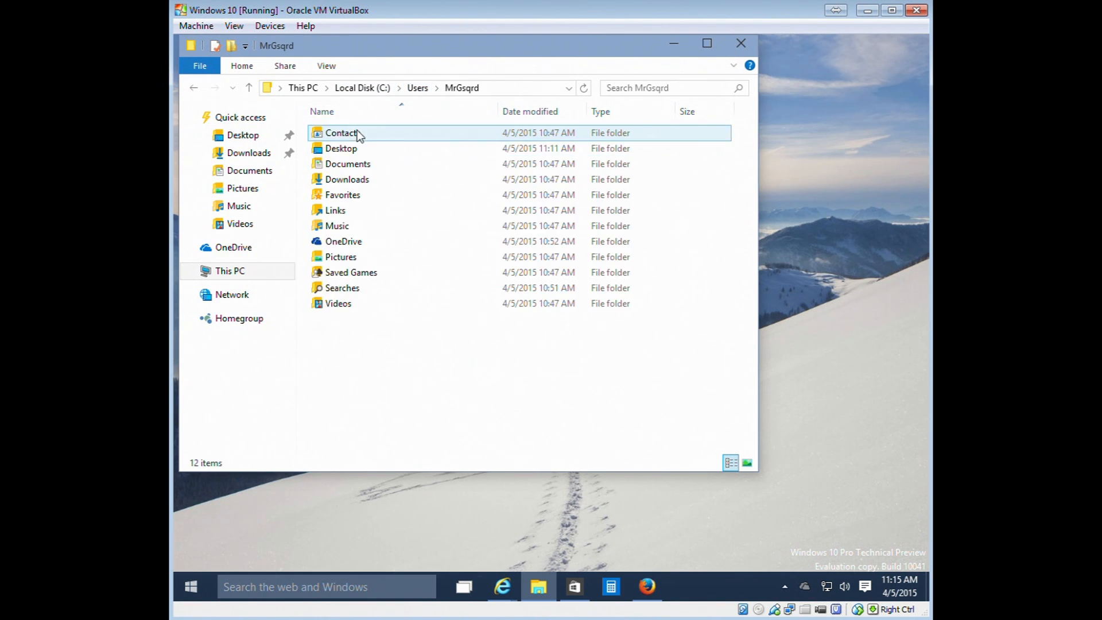
{"action": "double_click", "coordinate": [384, 147]}
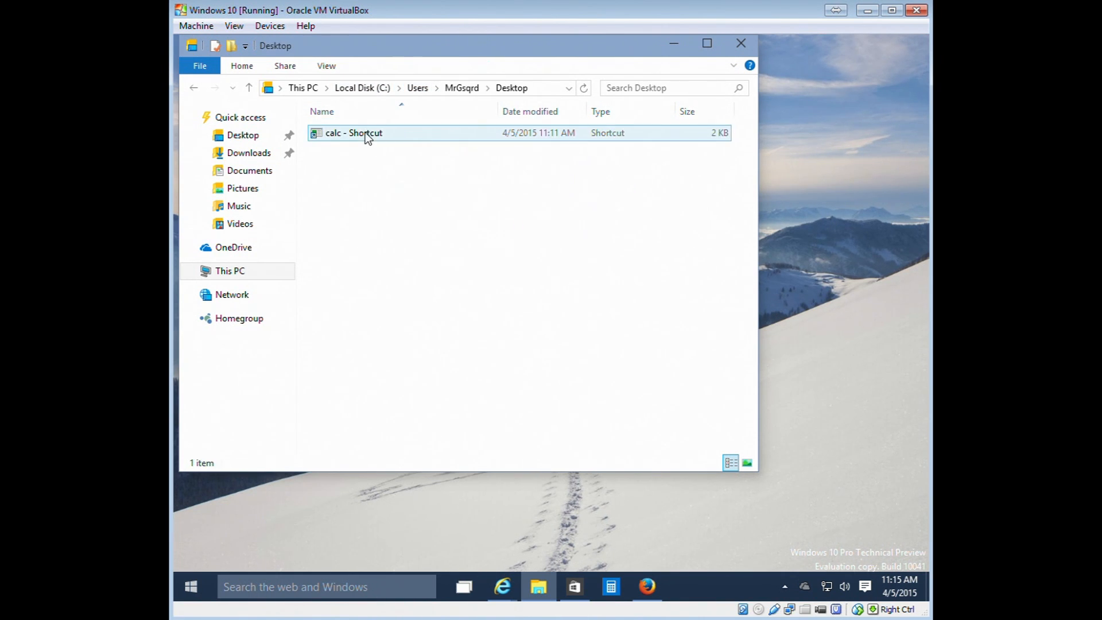
{"action": "left_click", "coordinate": [424, 86]}
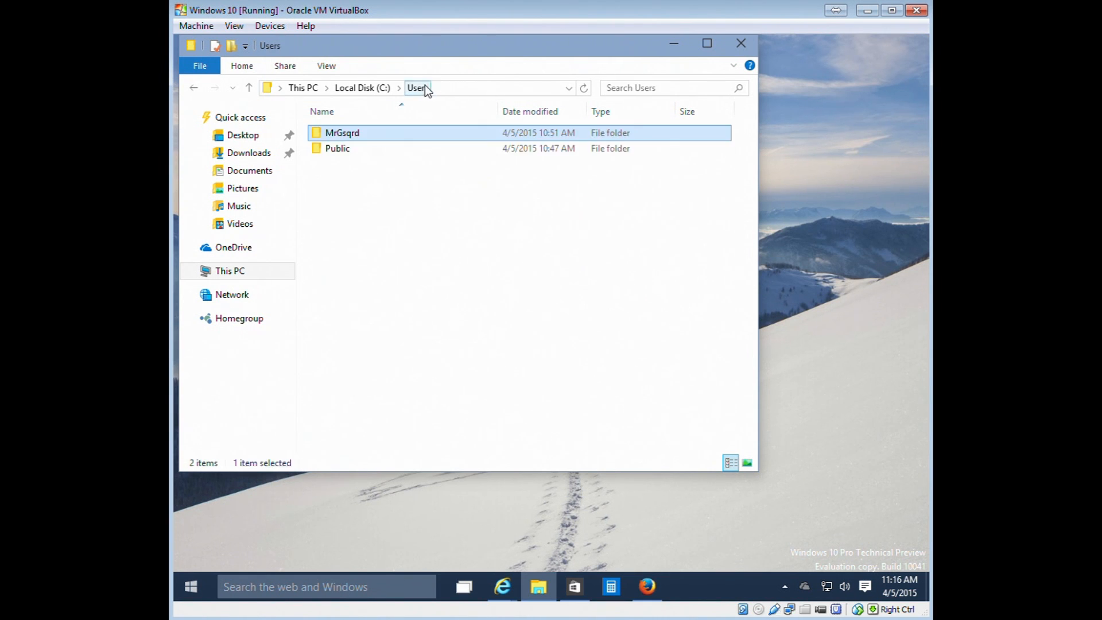
Open the Public user folder in File Explorer and go to its hidden desktop folder at C:\Users\Public\Desktop.
{"action": "double_click", "coordinate": [358, 151]}
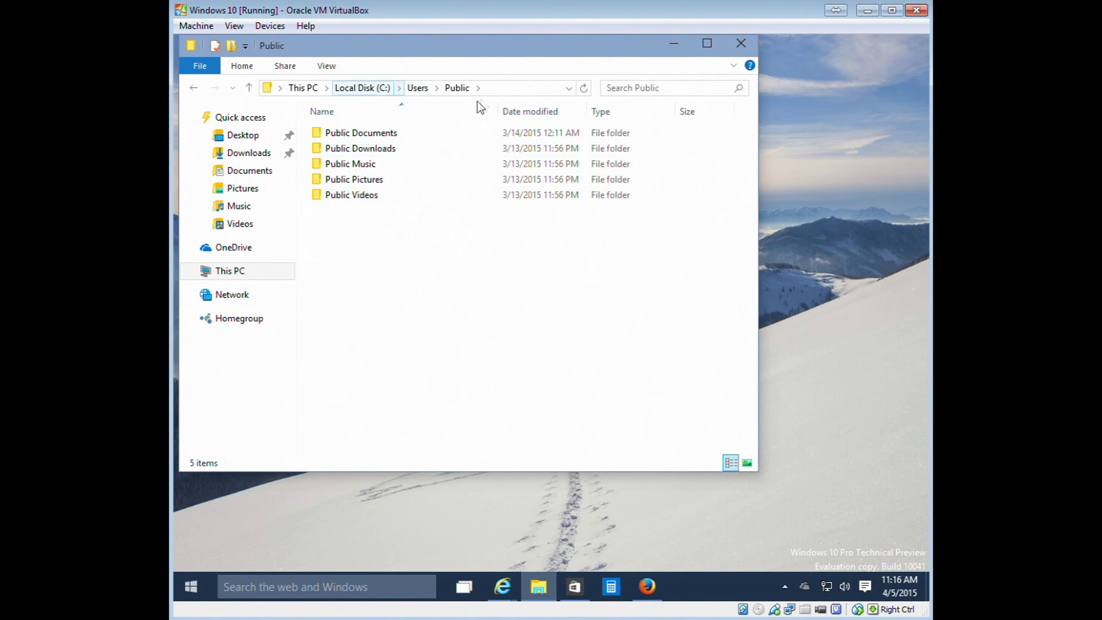
{"action": "left_click", "coordinate": [499, 89]}
{"action": "left_click", "coordinate": [499, 89]}
{"action": "type", "text": "\\D"}
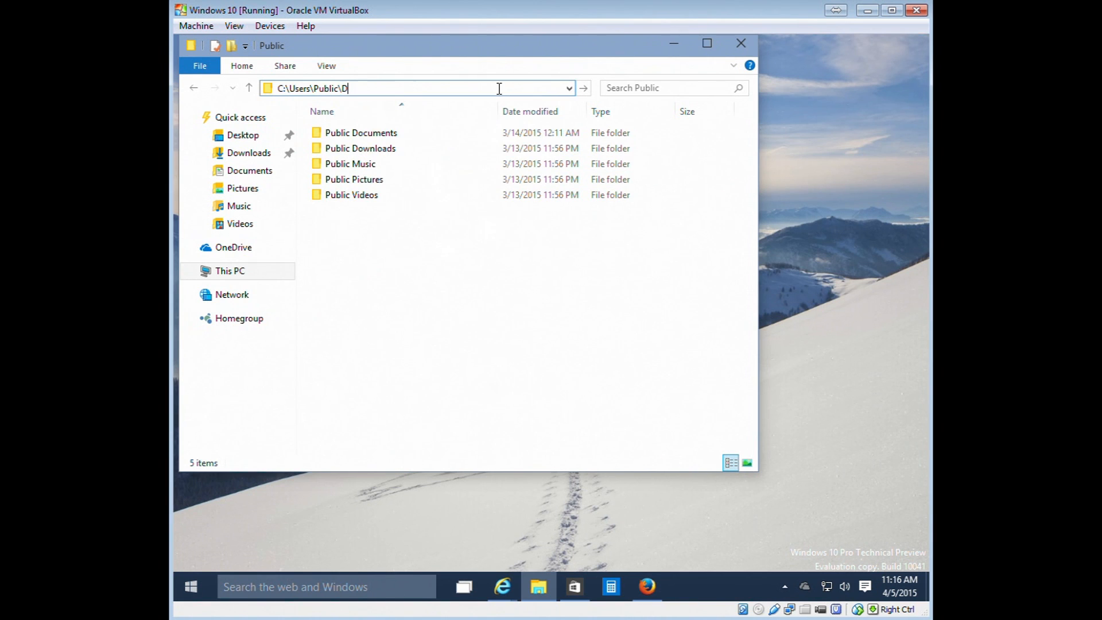
{"action": "type", "text": "esktop"}
{"action": "key", "text": "Return"}
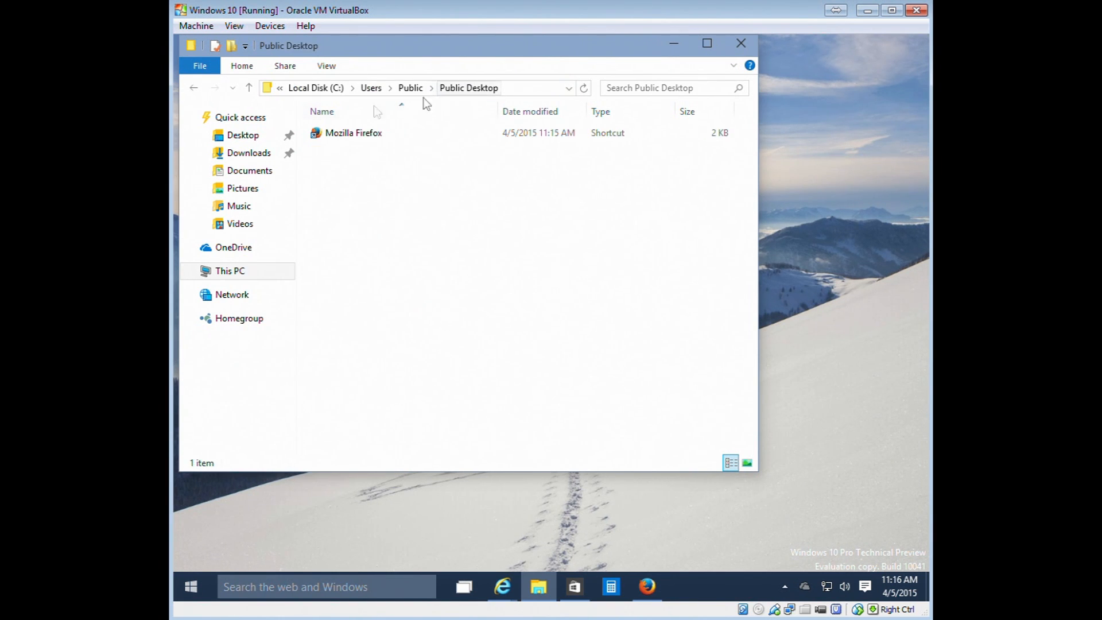
Move the Public Desktop window clear of the desktop icons and examine the folder's contents and full path.
{"action": "left_click", "coordinate": [367, 132]}
{"action": "left_click", "coordinate": [360, 144]}
{"action": "left_click_drag", "start_coordinate": [381, 47], "coordinate": [548, 54]}
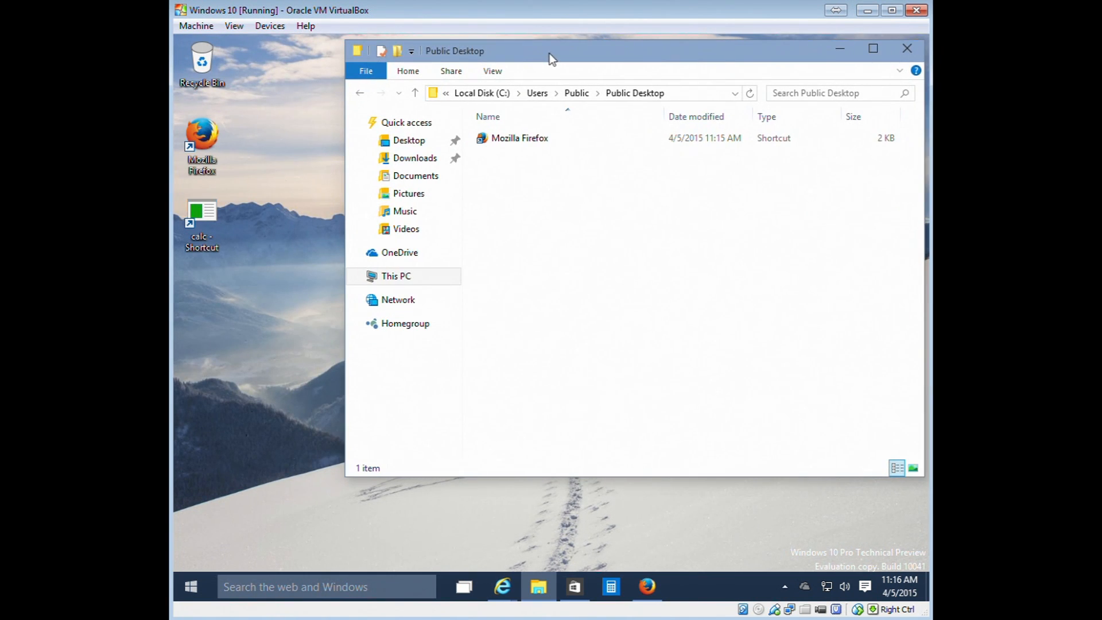
{"action": "left_click", "coordinate": [692, 94]}
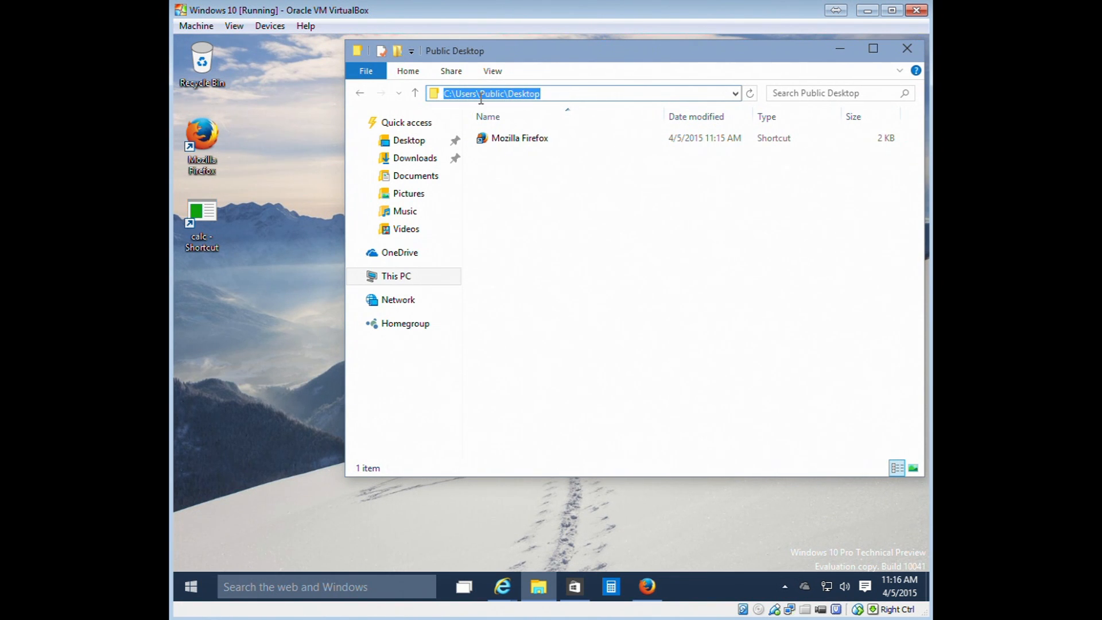
{"action": "left_click", "coordinate": [559, 199]}
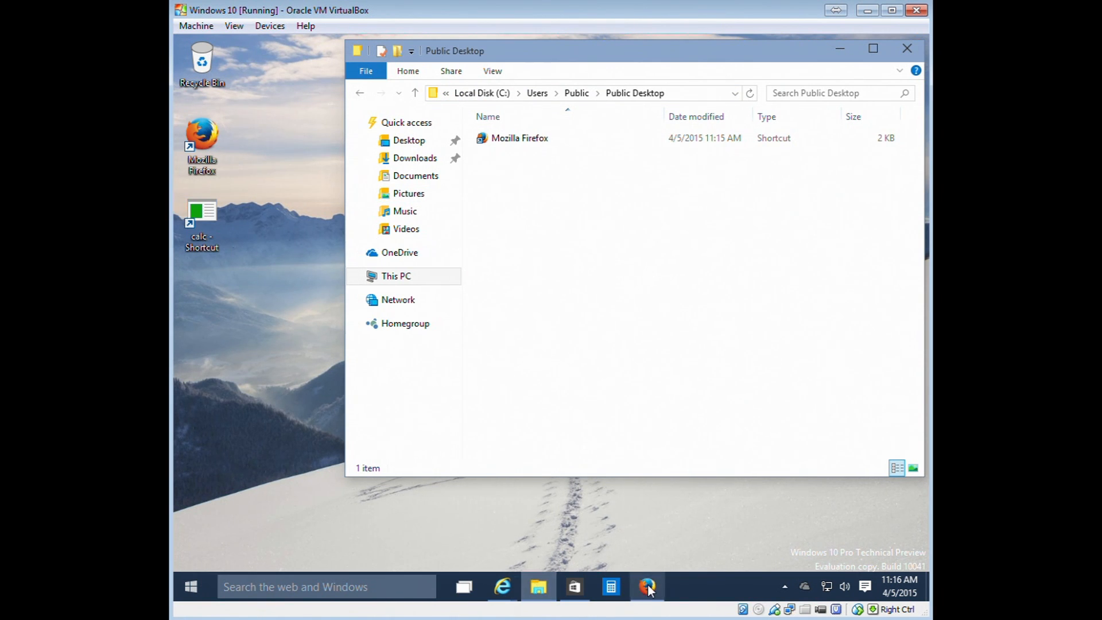
Start Firefox with Don't import anything selected in the Import Wizard, and choose it as the default browser.
{"action": "left_click", "coordinate": [487, 274]}
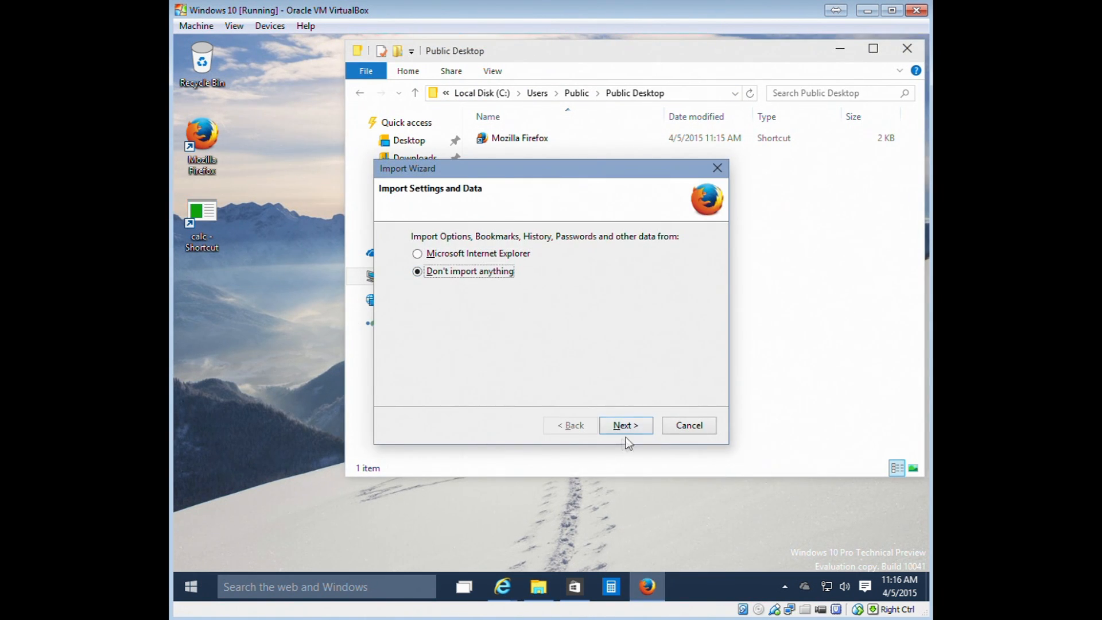
{"action": "left_click", "coordinate": [626, 426]}
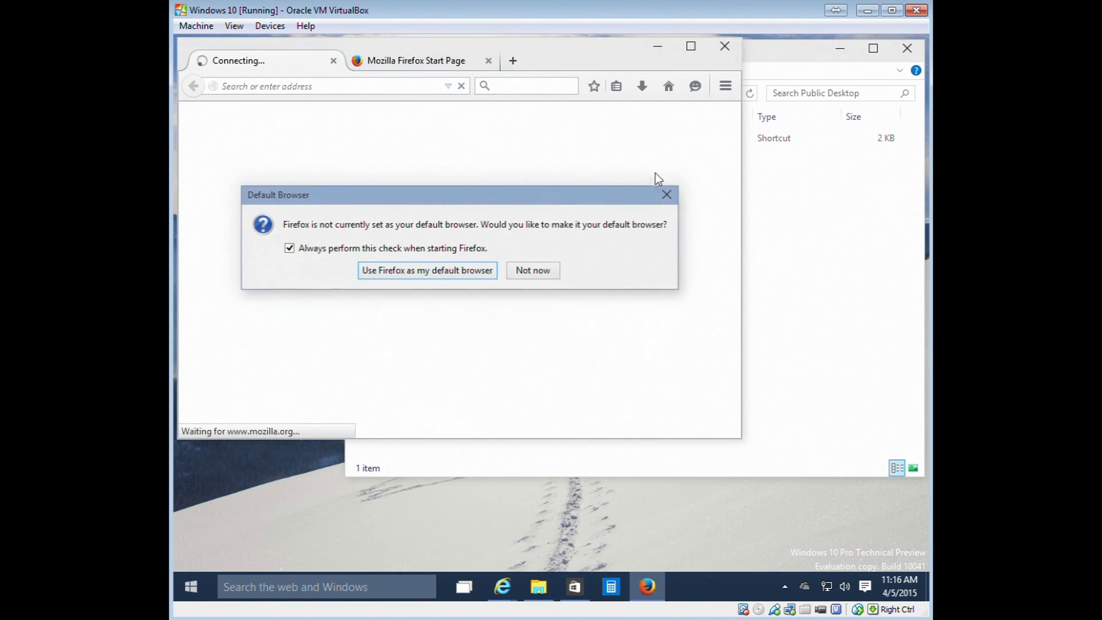
{"action": "left_click", "coordinate": [469, 274]}
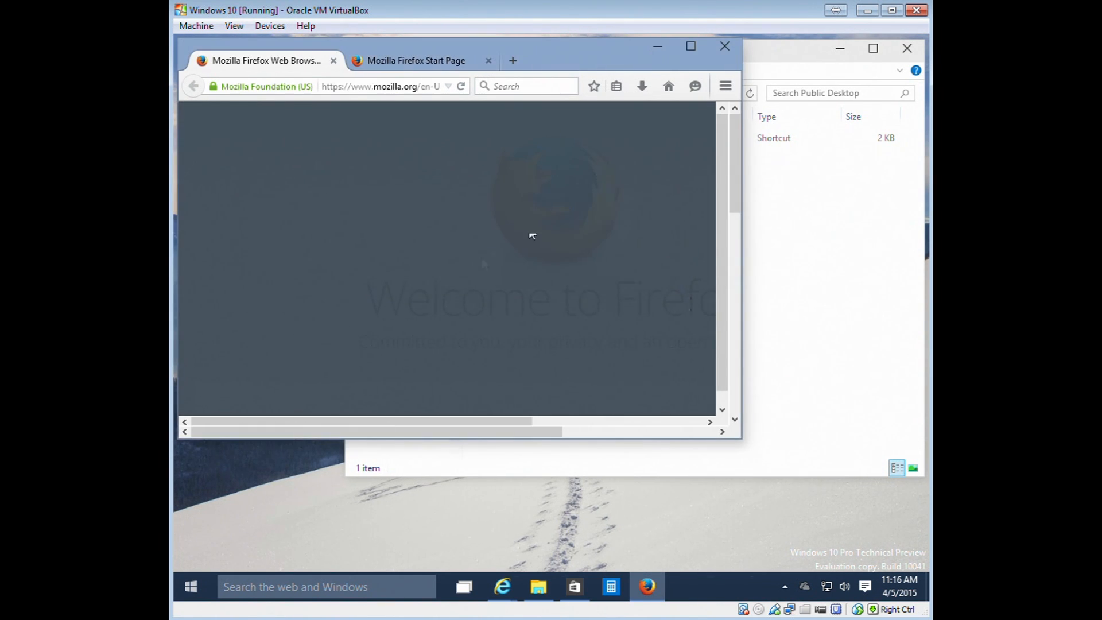
{"action": "left_click", "coordinate": [692, 49]}
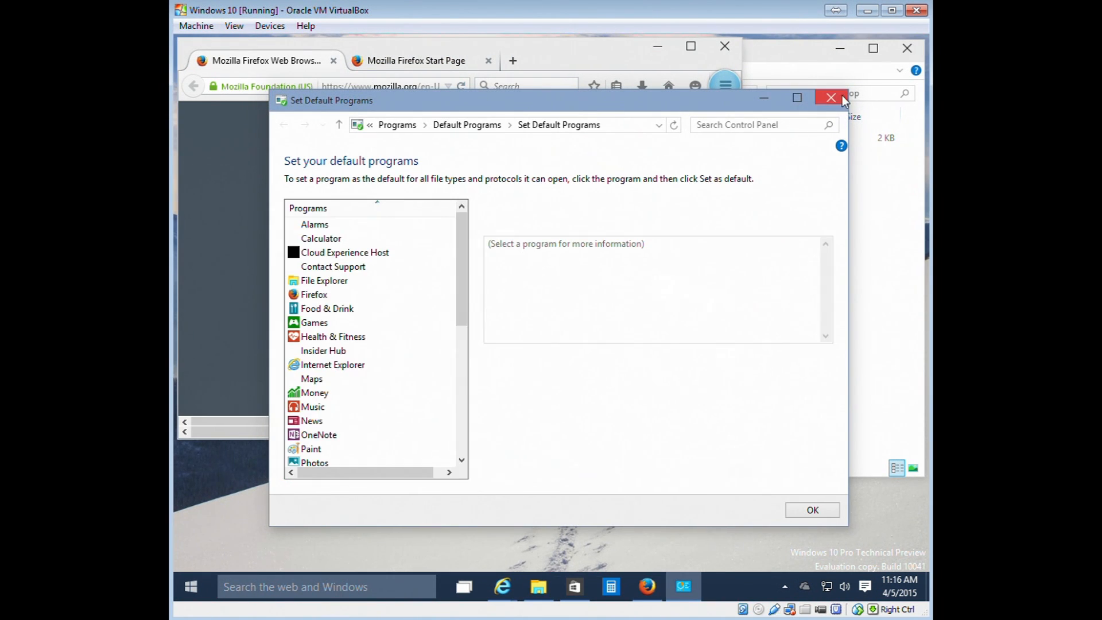
Compare the defaults of Firefox and Internet Explorer, set Firefox as default for everything it can open, and close Set Default Programs.
{"action": "left_click", "coordinate": [323, 296]}
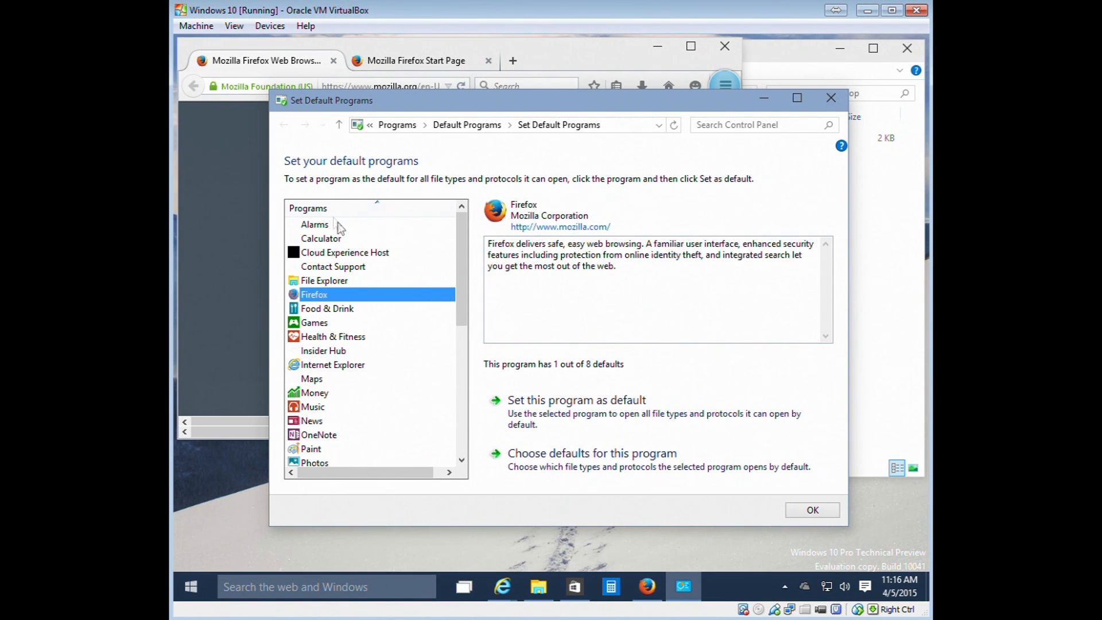
{"action": "left_click", "coordinate": [322, 366]}
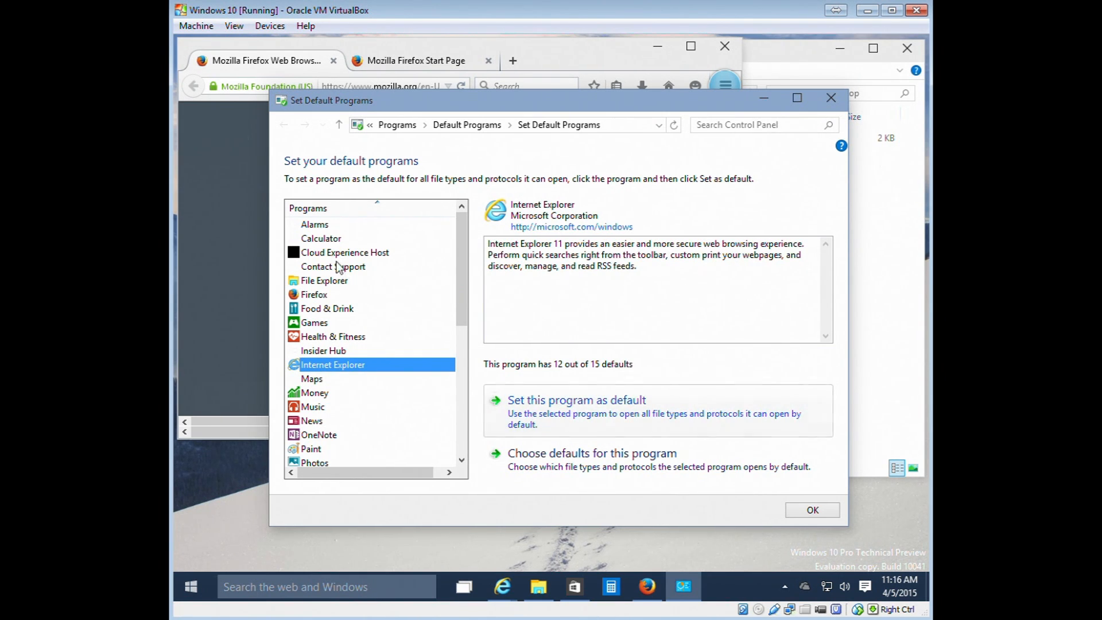
{"action": "left_click", "coordinate": [314, 295]}
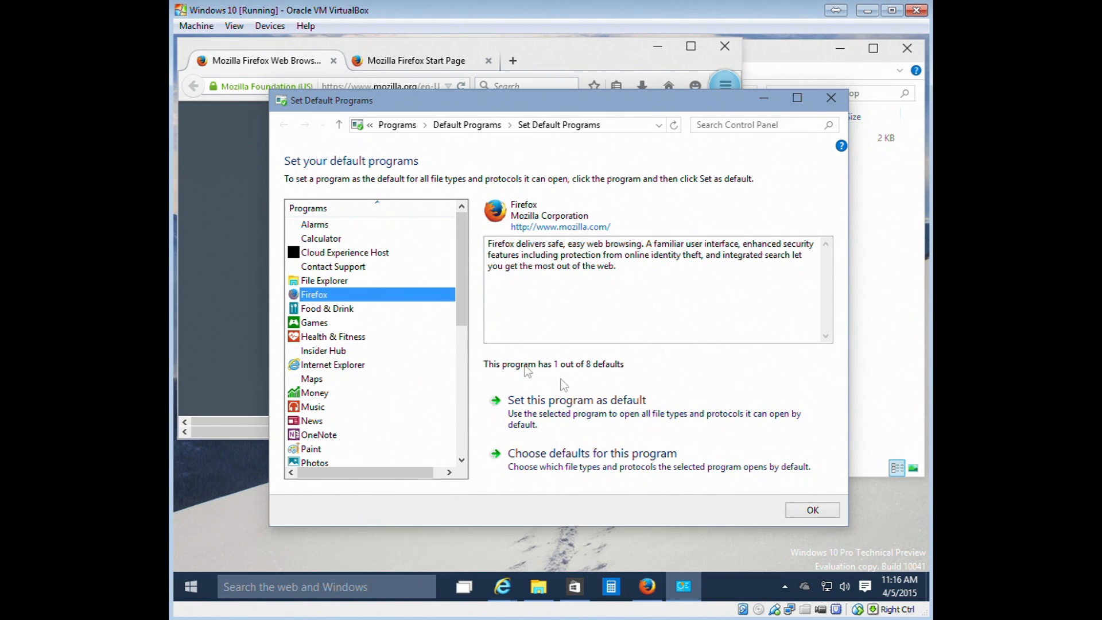
{"action": "left_click", "coordinate": [599, 421]}
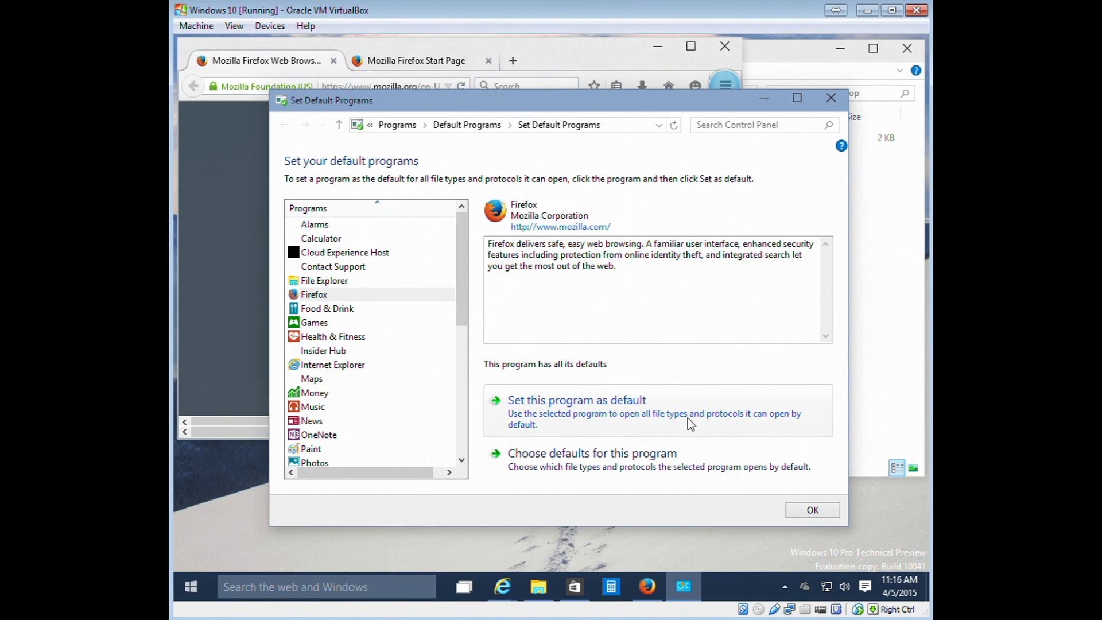
{"action": "mouse_move", "coordinate": [673, 591]}
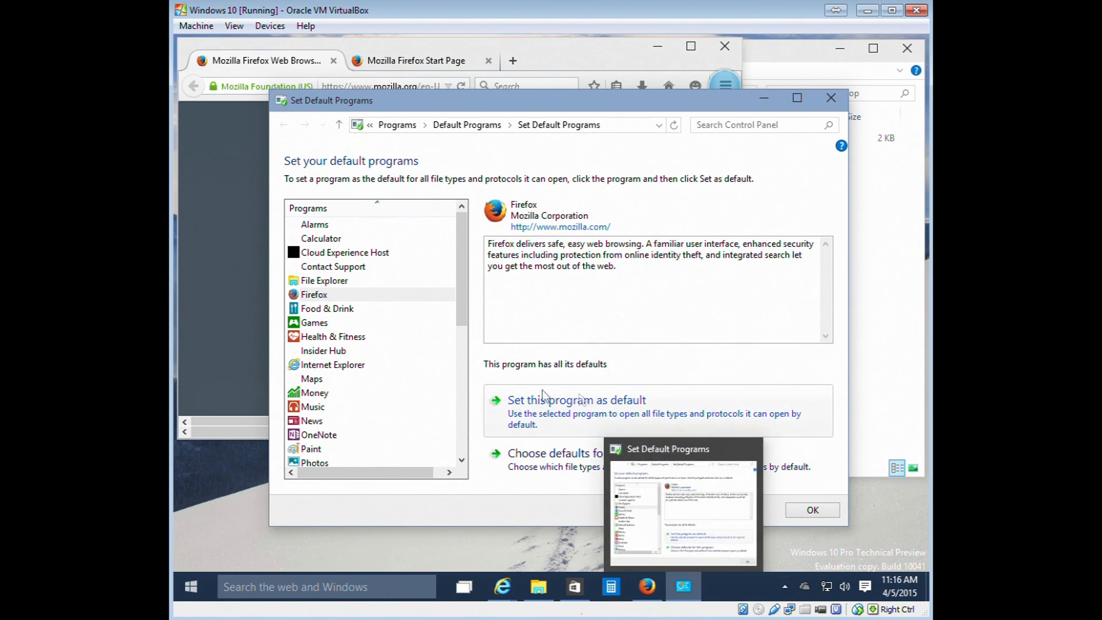
{"action": "left_click", "coordinate": [832, 99]}
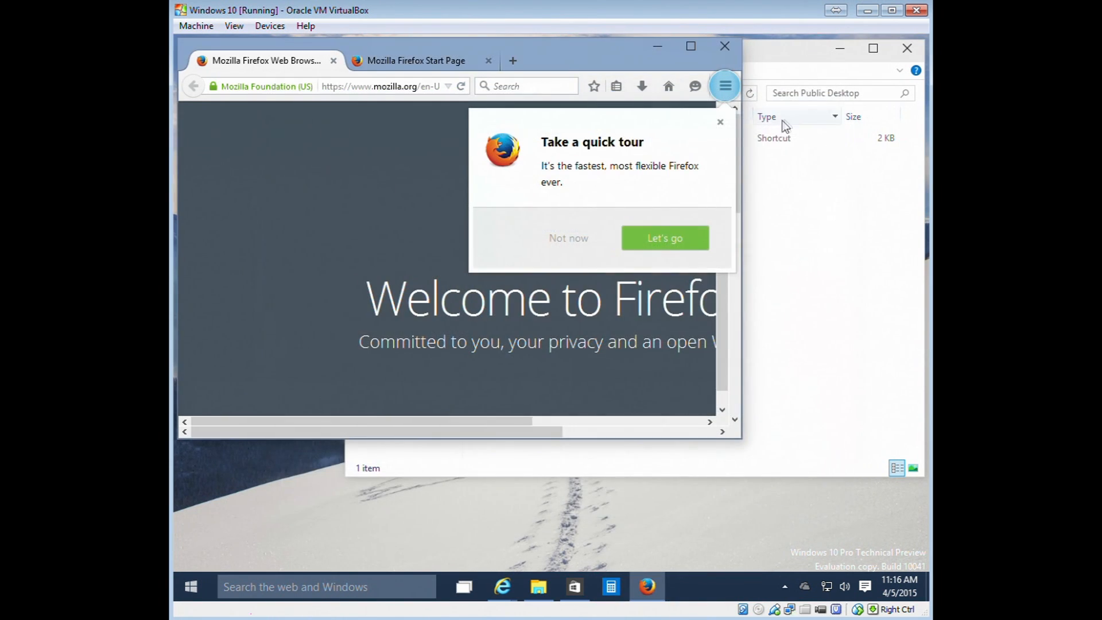
Close Firefox with all its tabs and close the Public Desktop folder window.
{"action": "left_click", "coordinate": [725, 47]}
{"action": "left_click", "coordinate": [442, 271]}
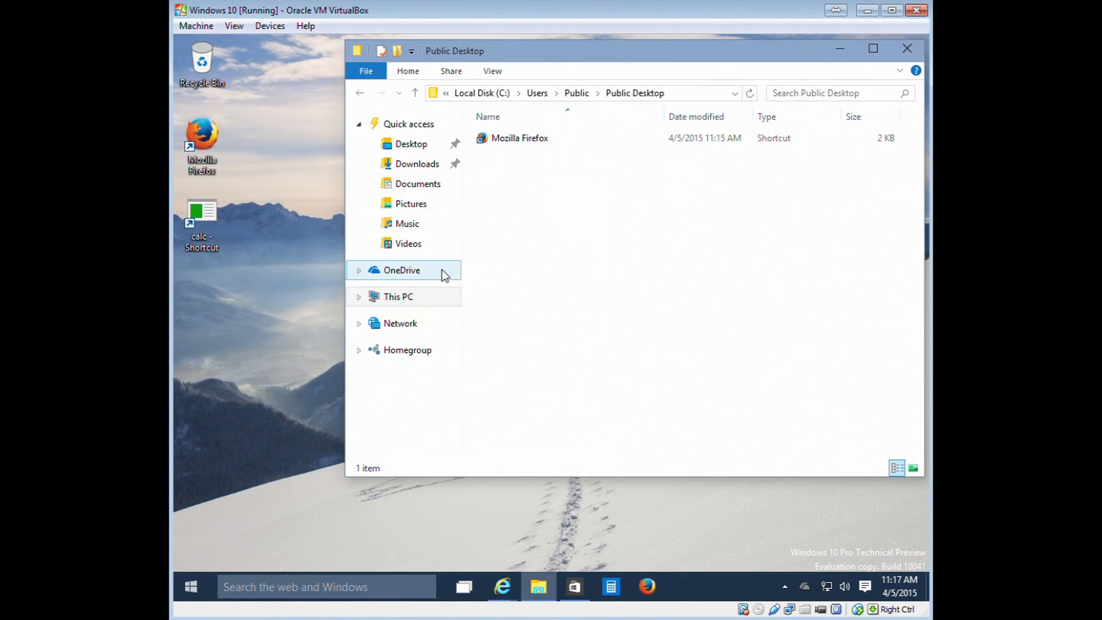
{"action": "left_click", "coordinate": [901, 54]}
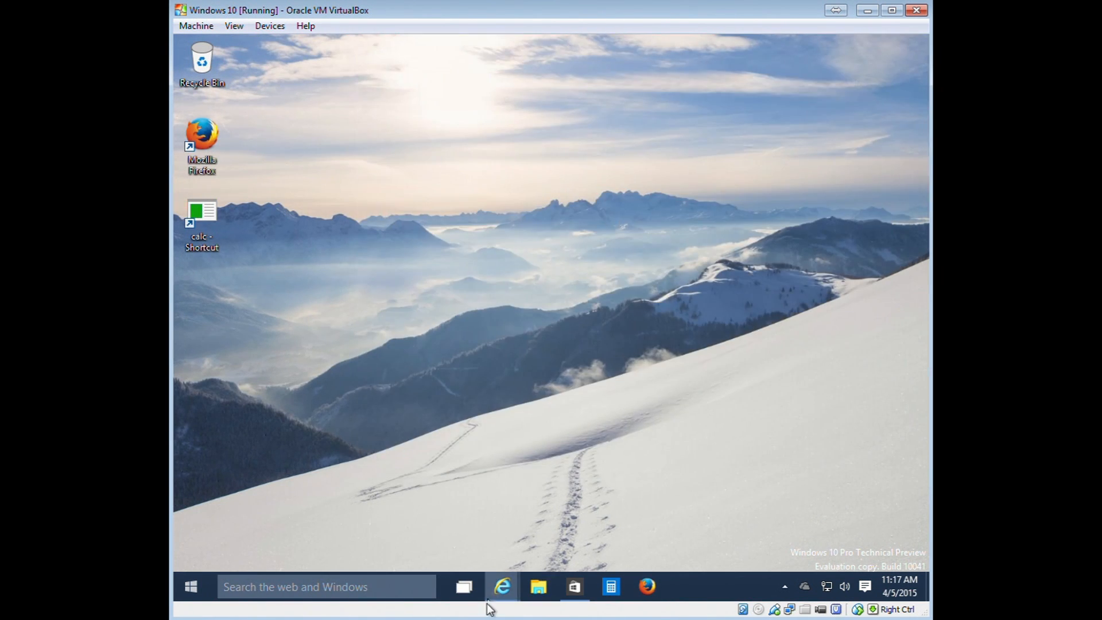
Download Chrome from its page in Internet Explorer, accept the terms, run ChromeSetup.exe, and minimize the browser.
{"action": "mouse_move", "coordinate": [502, 586]}
{"action": "left_click", "coordinate": [657, 498]}
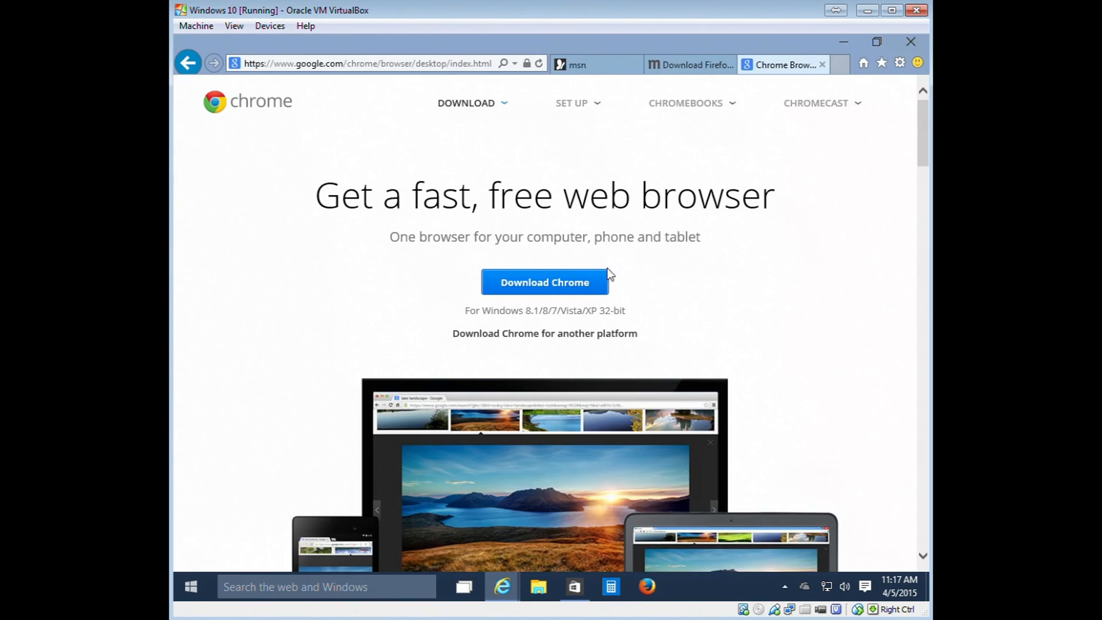
{"action": "left_click", "coordinate": [549, 289]}
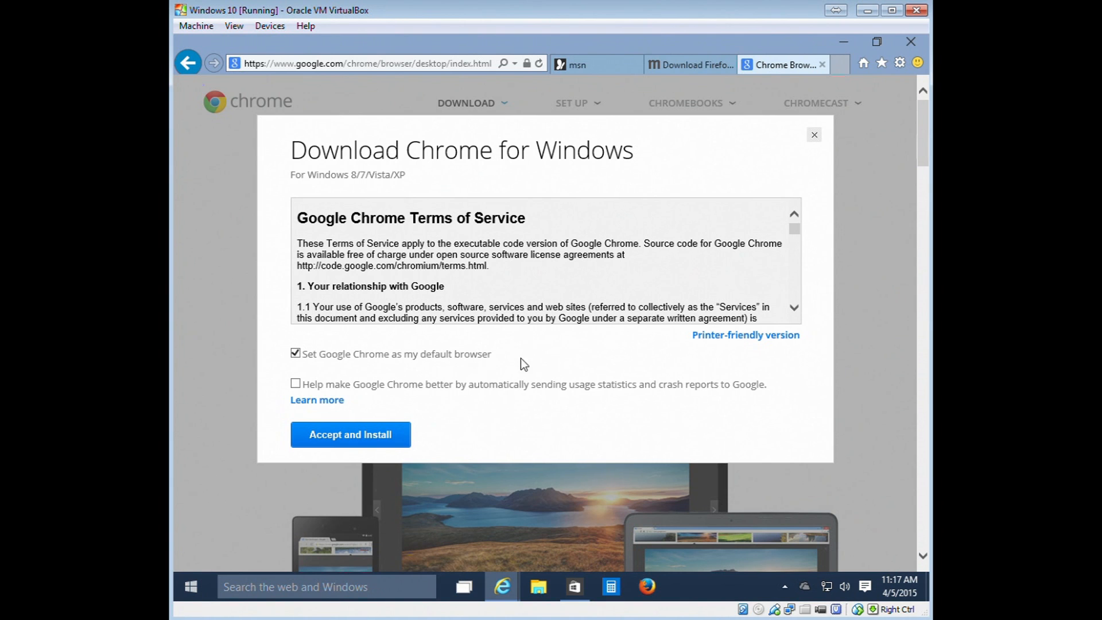
{"action": "left_click", "coordinate": [358, 442]}
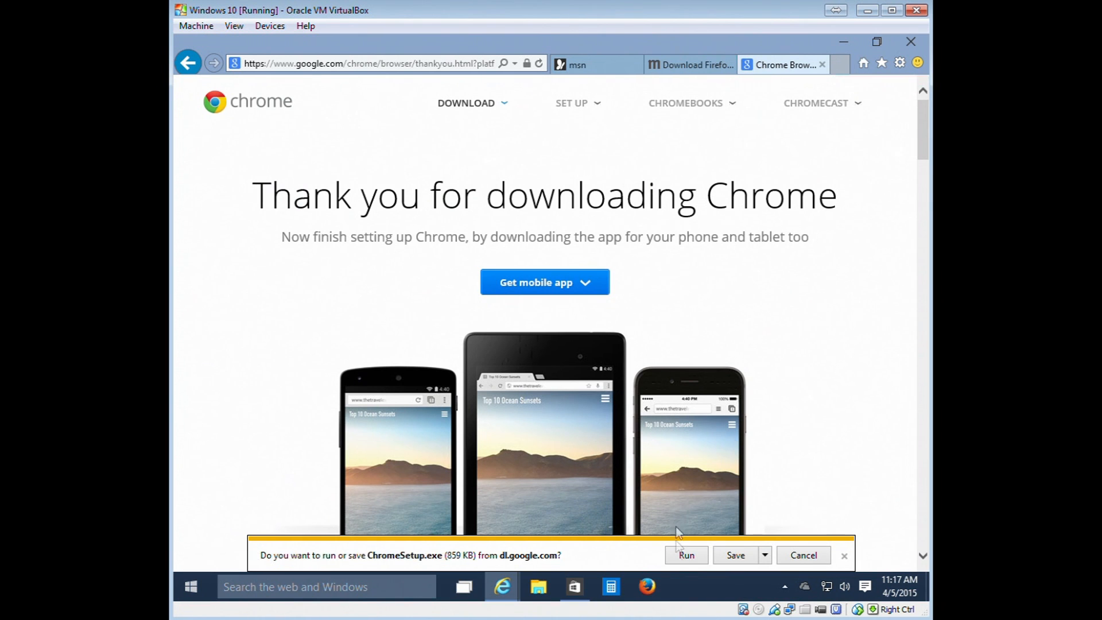
{"action": "left_click", "coordinate": [686, 555]}
{"action": "left_click", "coordinate": [843, 41]}
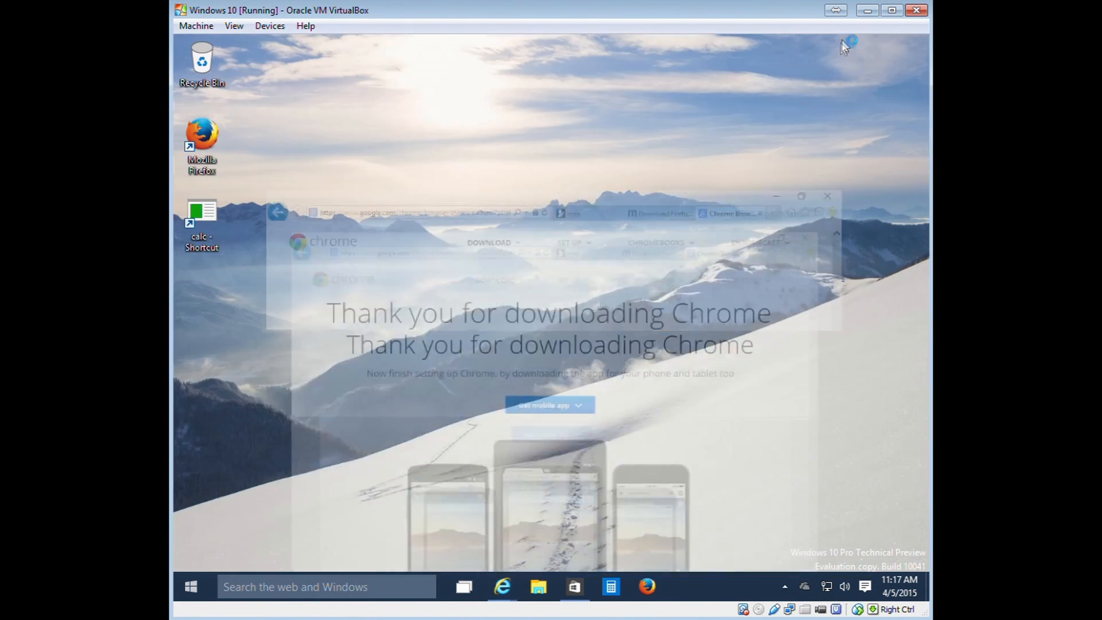
Bring up the Store window and minimize it, and move the calc shortcut beside the Recycle Bin on the desktop.
{"action": "left_click", "coordinate": [574, 586]}
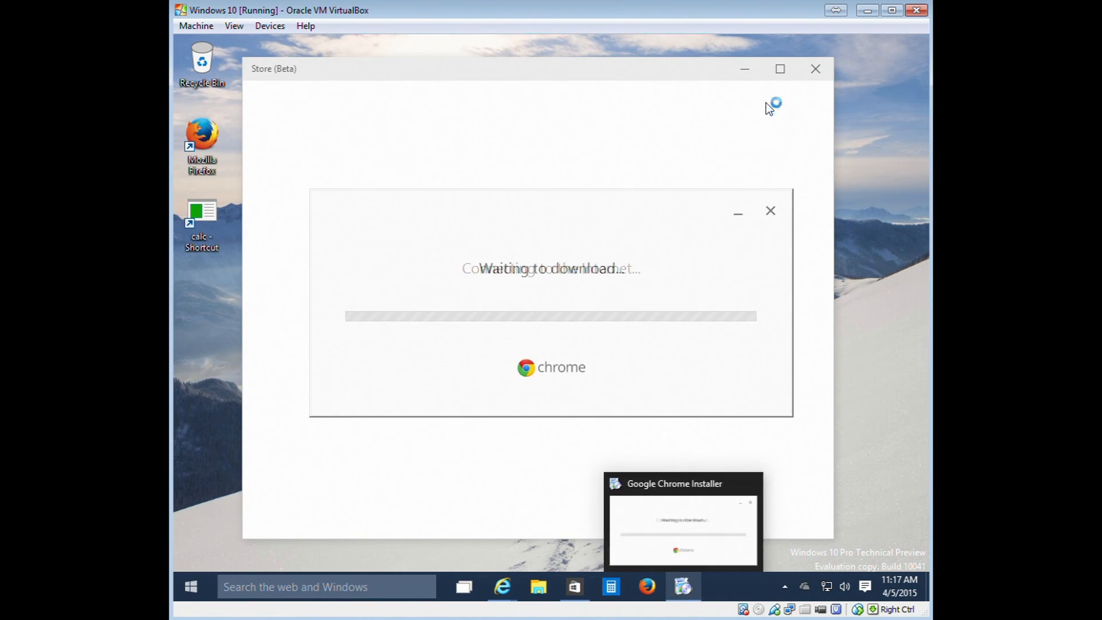
{"action": "left_click", "coordinate": [745, 68]}
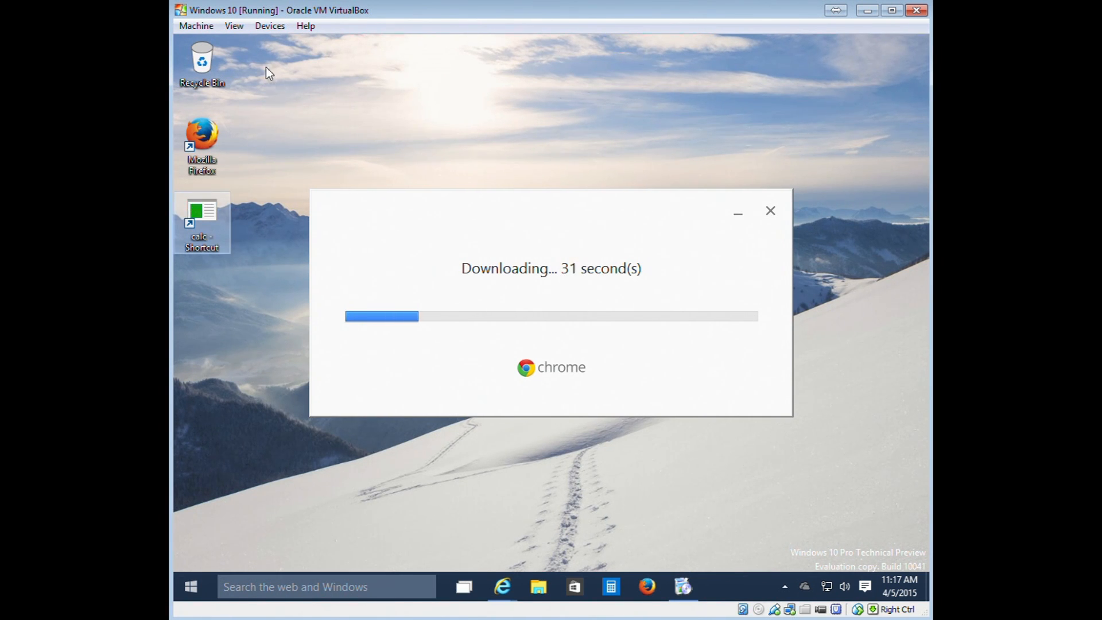
{"action": "left_click_drag", "start_coordinate": [202, 224], "coordinate": [266, 67]}
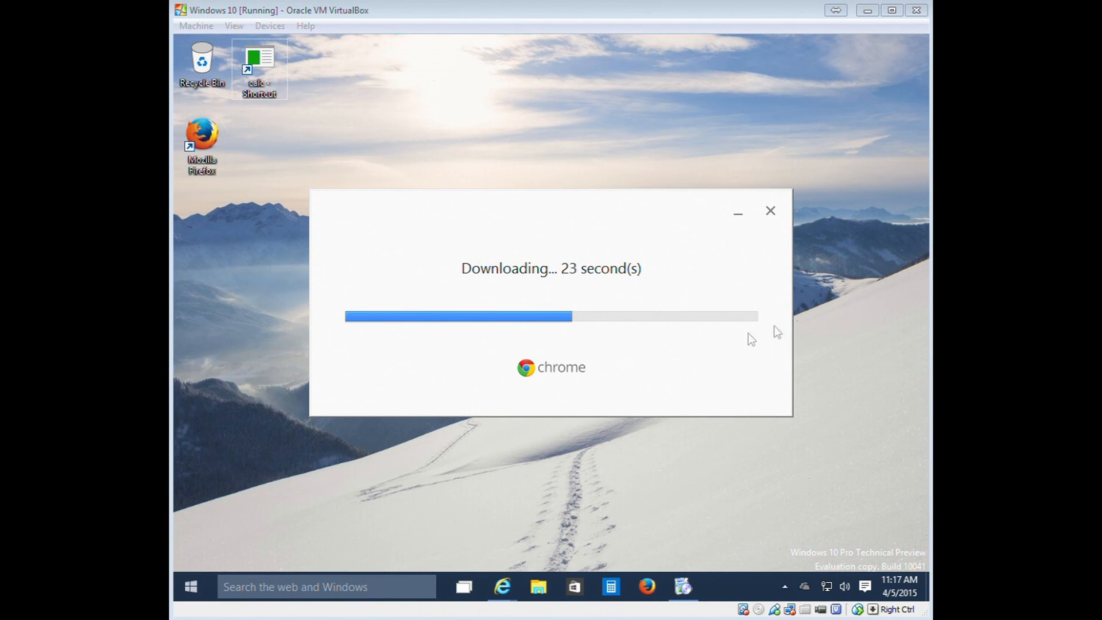
{"action": "left_click", "coordinate": [180, 587]}
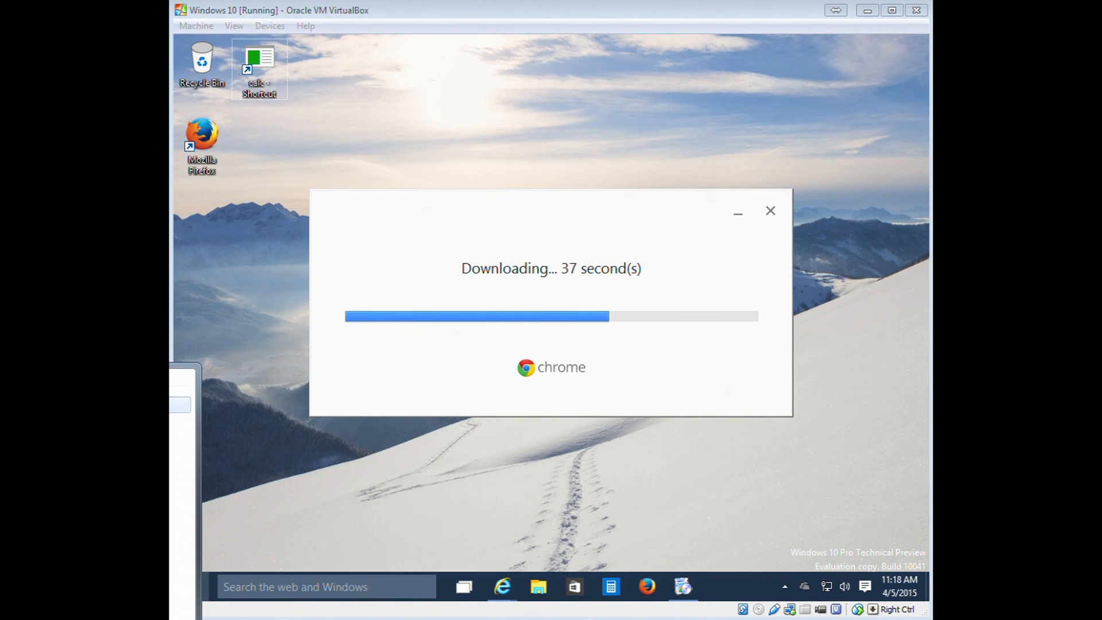
{"action": "left_click", "coordinate": [180, 587]}
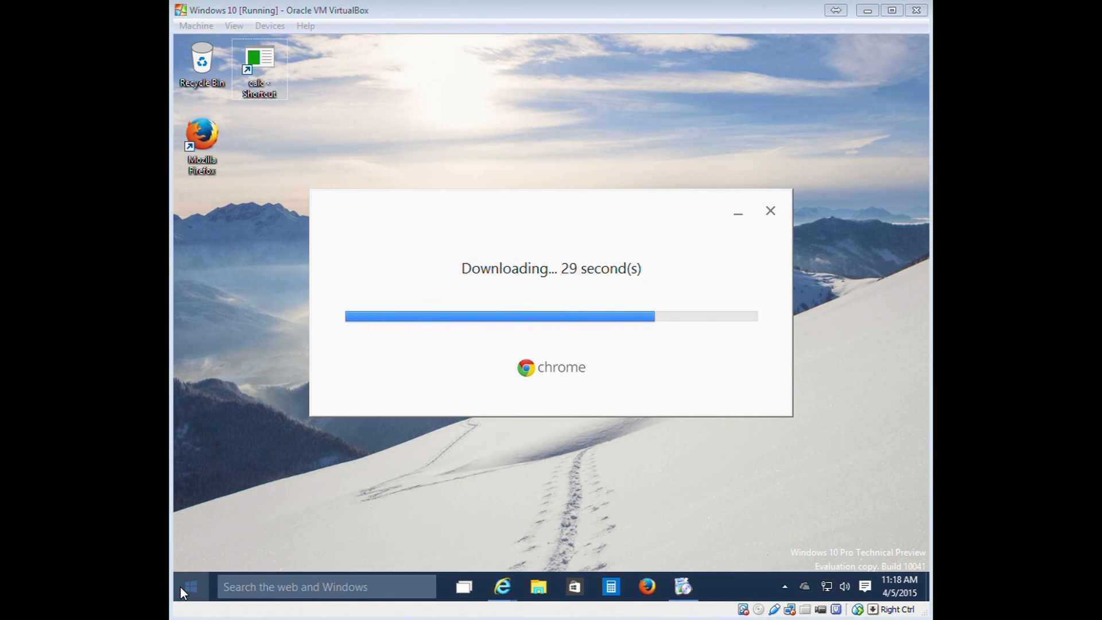
{"action": "left_click", "coordinate": [541, 244]}
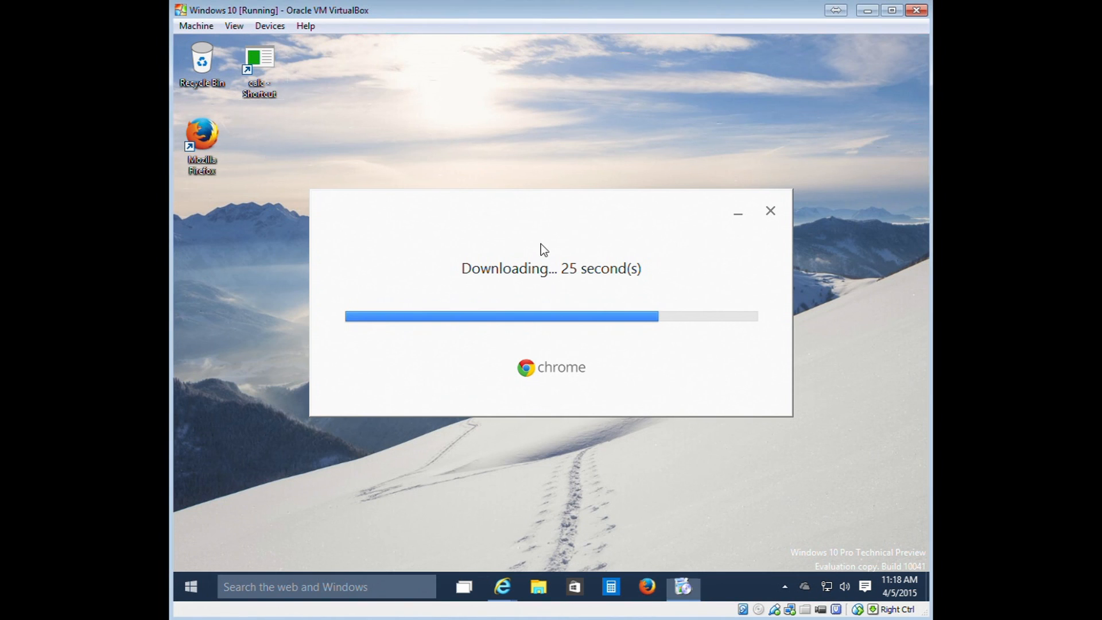
Open the Store (Beta) app and move its window slightly lower on the desktop.
{"action": "left_click", "coordinate": [574, 587]}
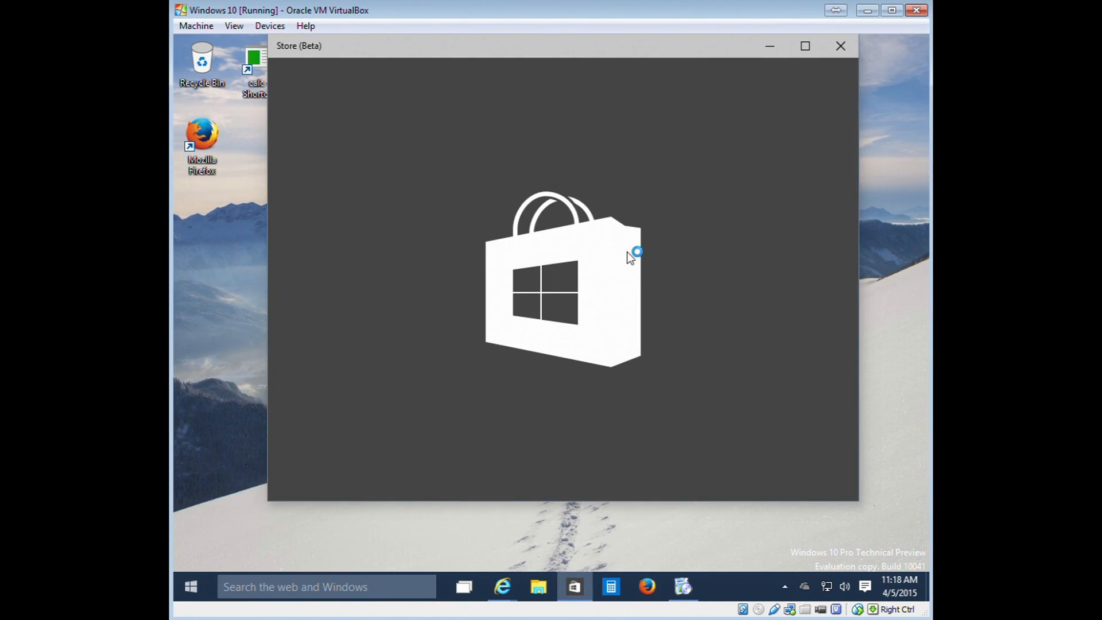
{"action": "left_click_drag", "start_coordinate": [559, 49], "coordinate": [550, 85]}
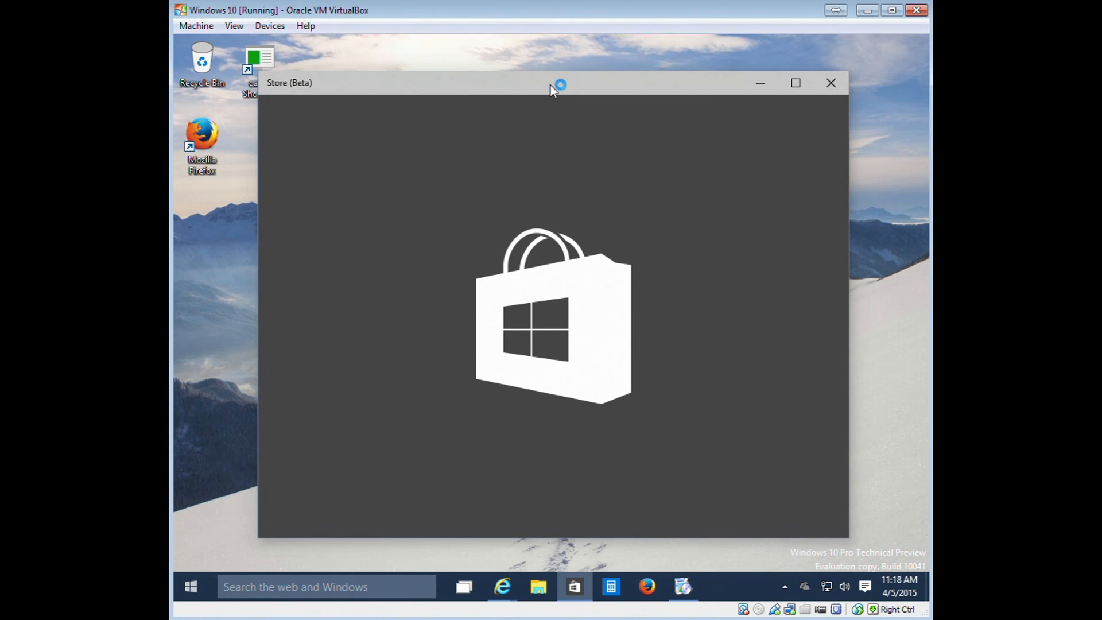
Close Internet Explorer with all its tabs and bring the Google Chrome Installer window to the front.
{"action": "right_click", "coordinate": [502, 586]}
{"action": "left_click", "coordinate": [500, 599]}
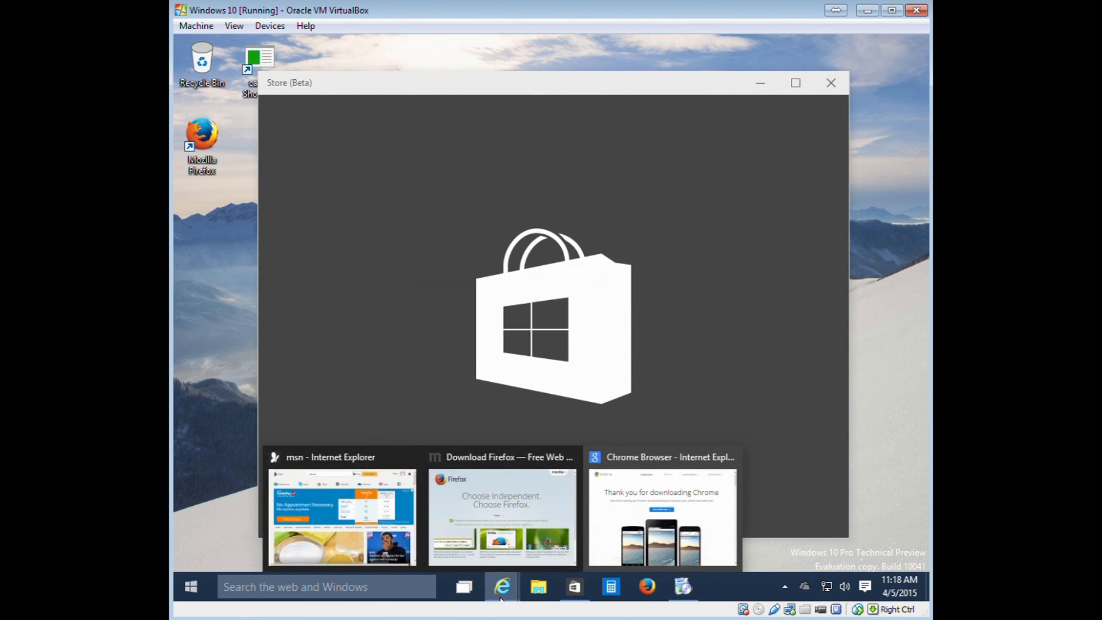
{"action": "right_click", "coordinate": [501, 599]}
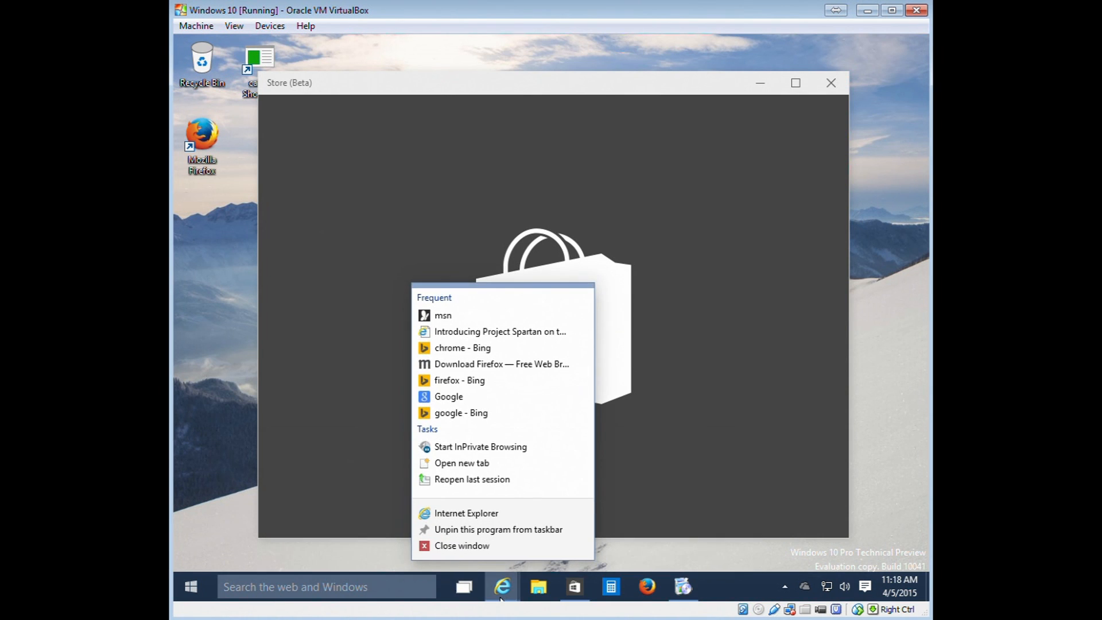
{"action": "left_click", "coordinate": [446, 545]}
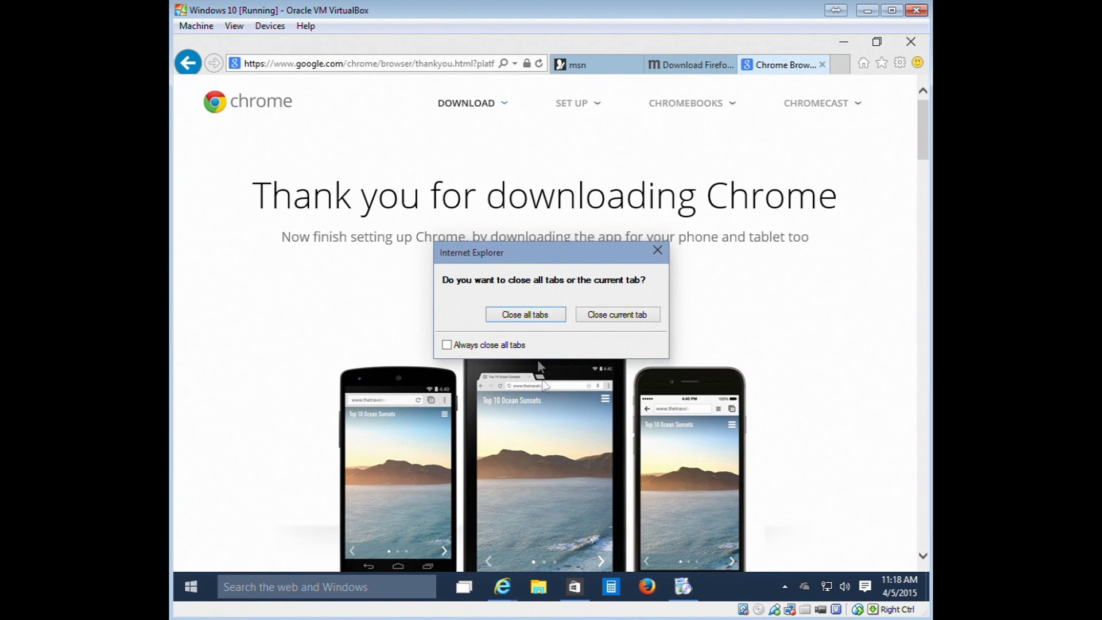
{"action": "left_click", "coordinate": [539, 320]}
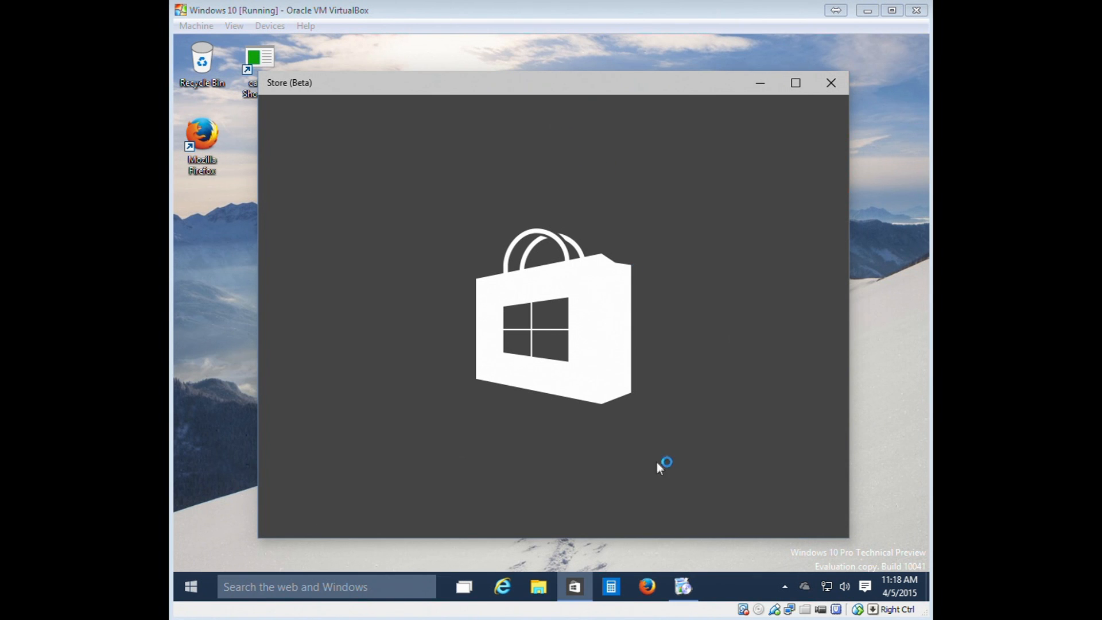
{"action": "left_click", "coordinate": [670, 584]}
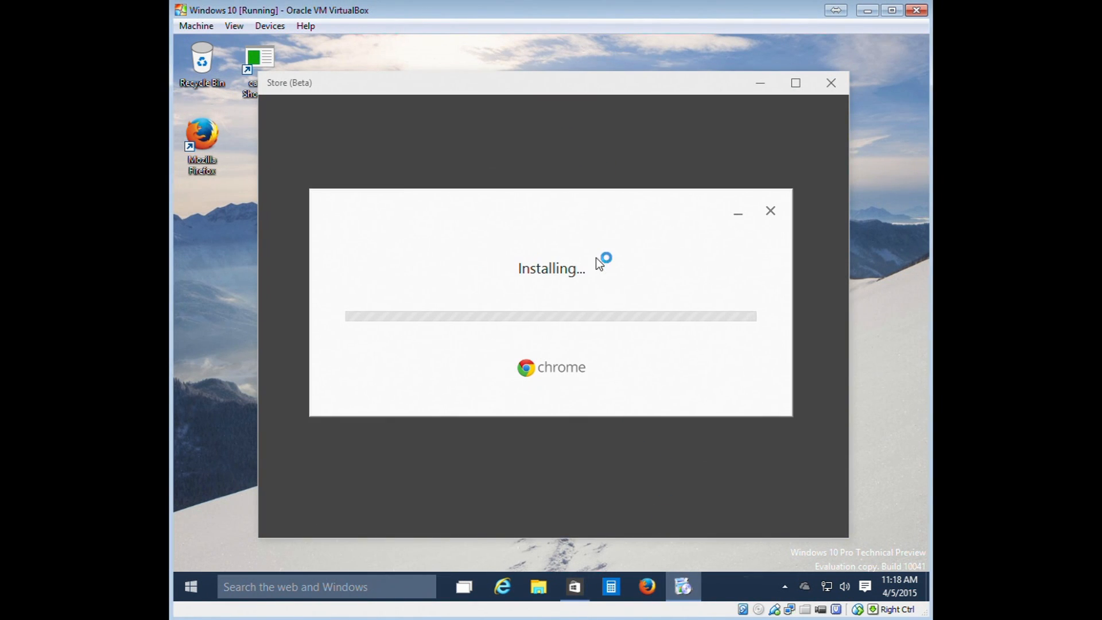
Minimize the Store window and finish Chrome's welcome setup with Google Chrome as the default browser, closing its sign-in window.
{"action": "left_click", "coordinate": [761, 82]}
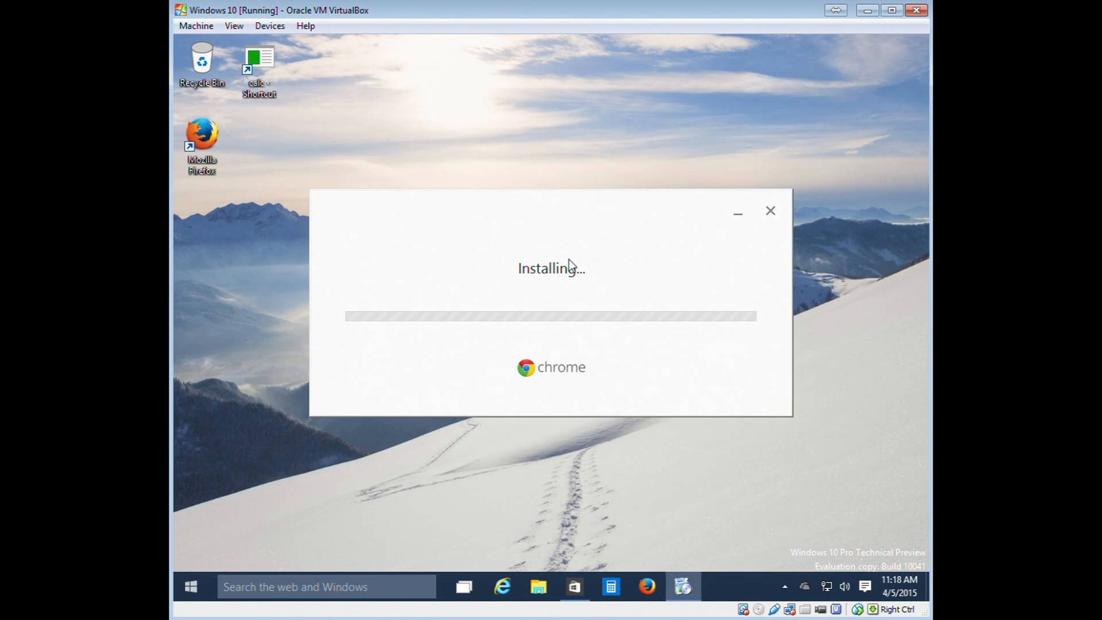
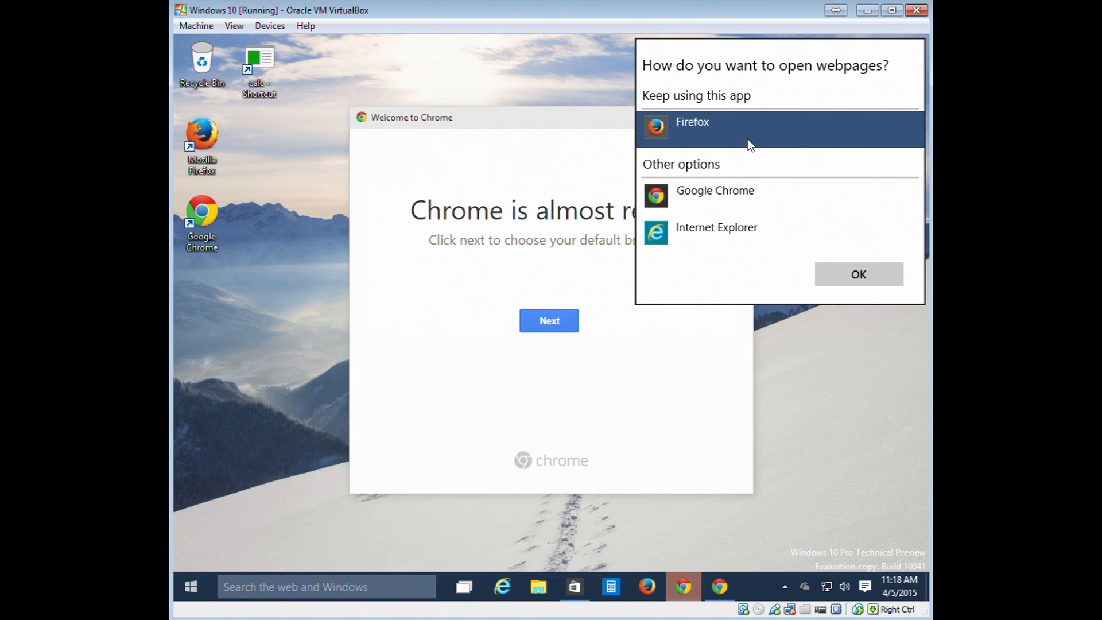
{"action": "left_click", "coordinate": [585, 125]}
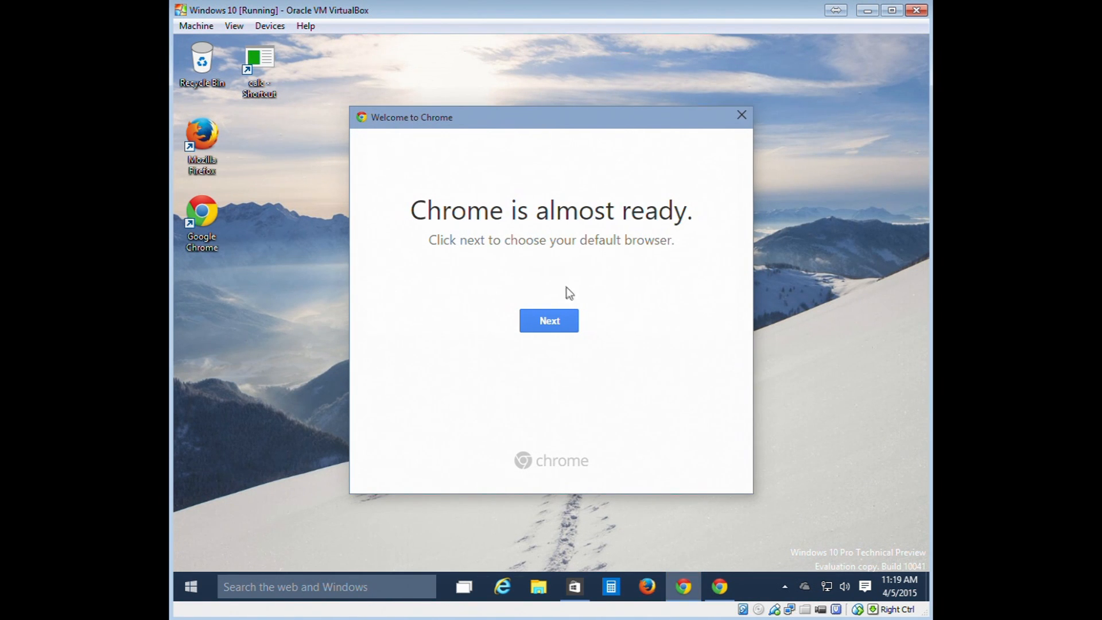
{"action": "left_click", "coordinate": [552, 327]}
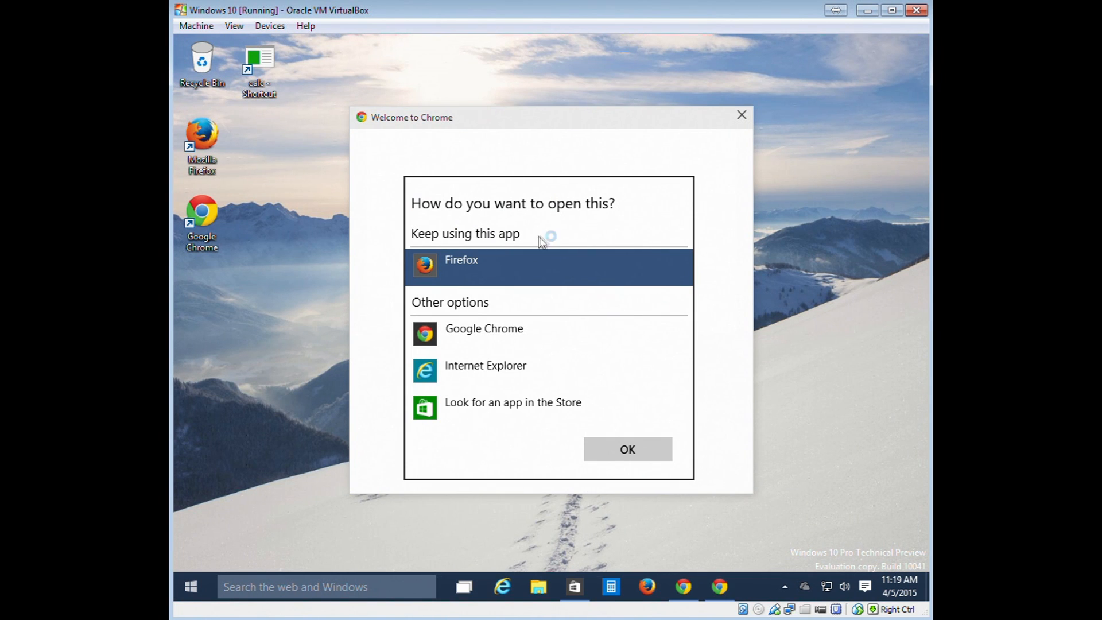
{"action": "left_click", "coordinate": [470, 335]}
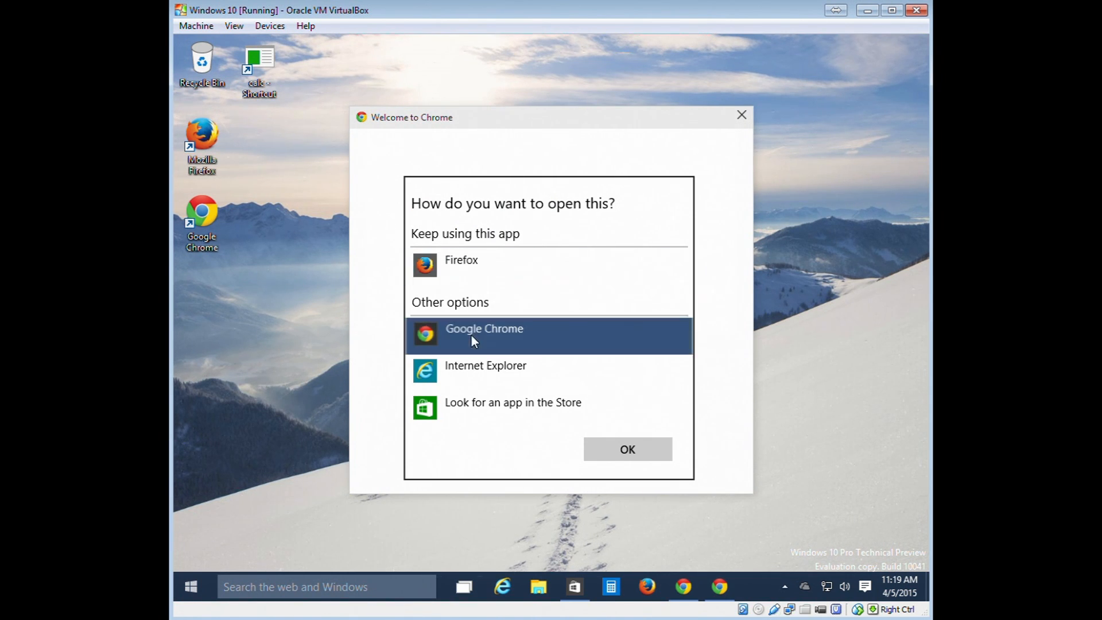
{"action": "left_click", "coordinate": [621, 451]}
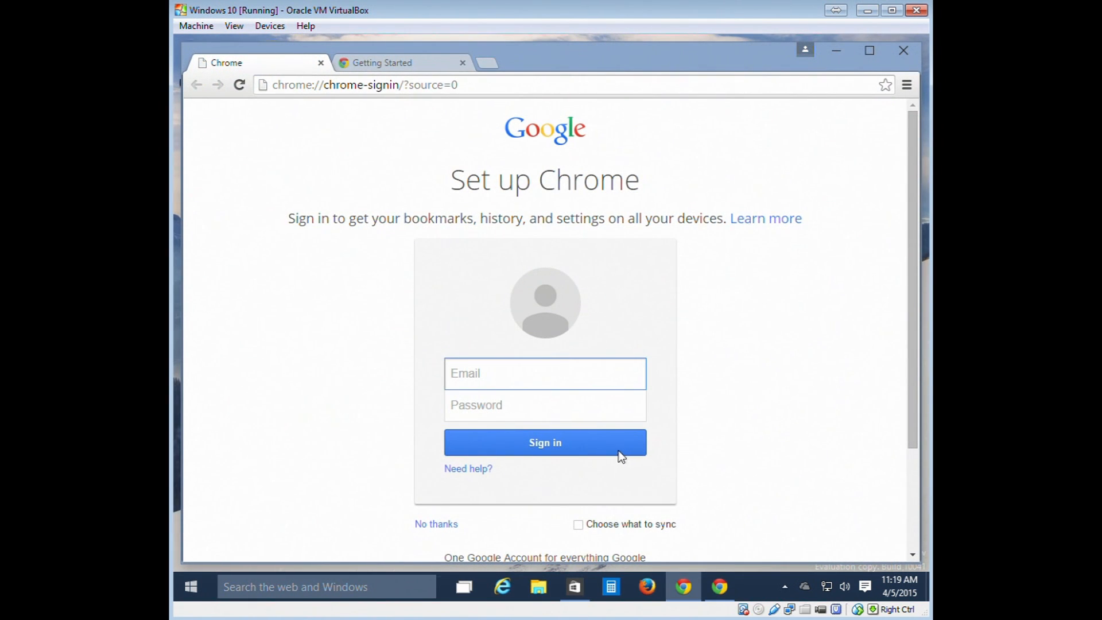
{"action": "left_click", "coordinate": [908, 56]}
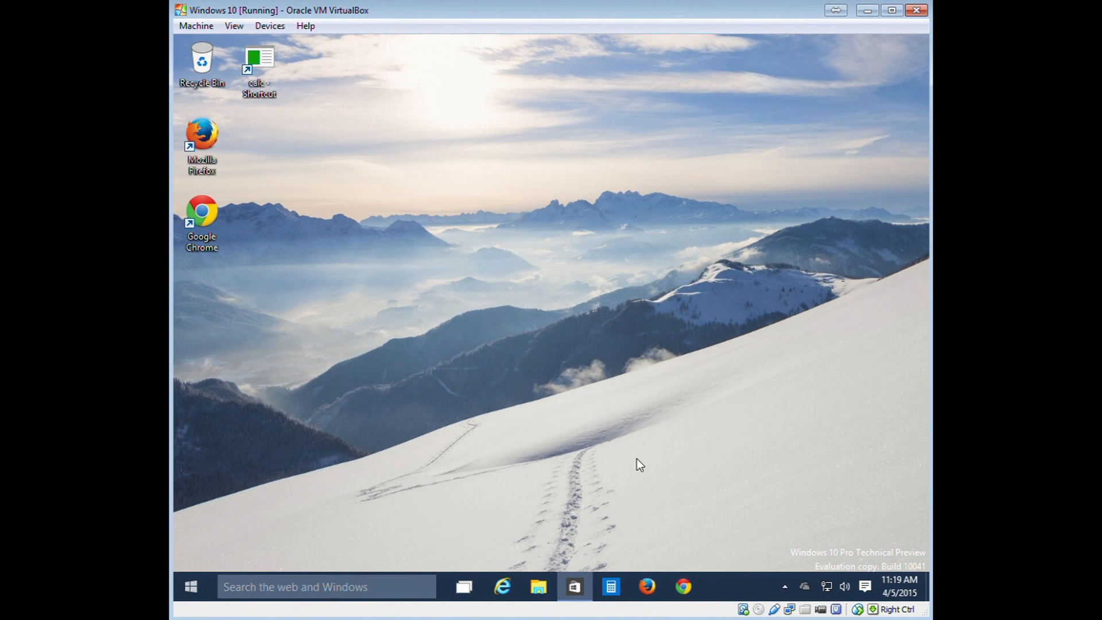
Open Firefox, dismiss its default browser prompt, and search for Steam from the start page.
{"action": "left_click", "coordinate": [573, 585]}
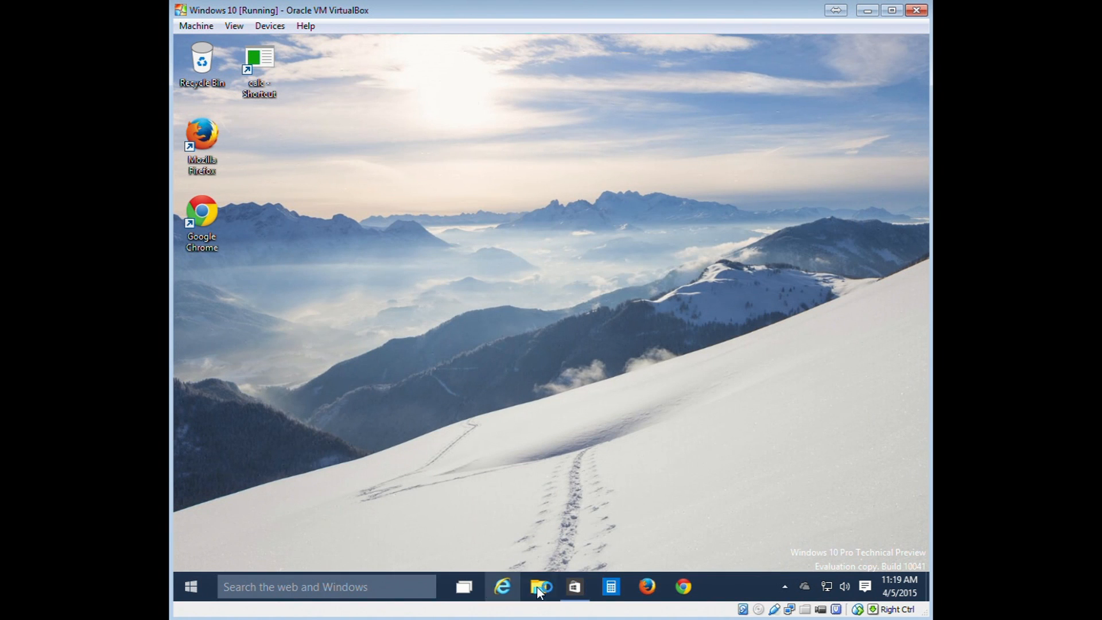
{"action": "left_click", "coordinate": [573, 585]}
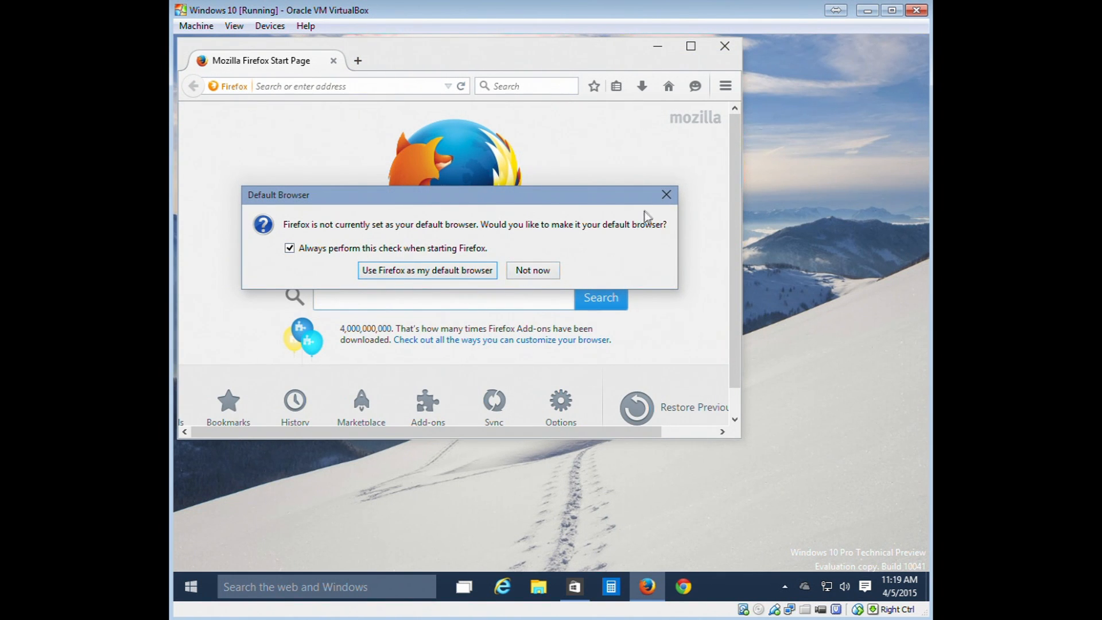
{"action": "left_click", "coordinate": [666, 196]}
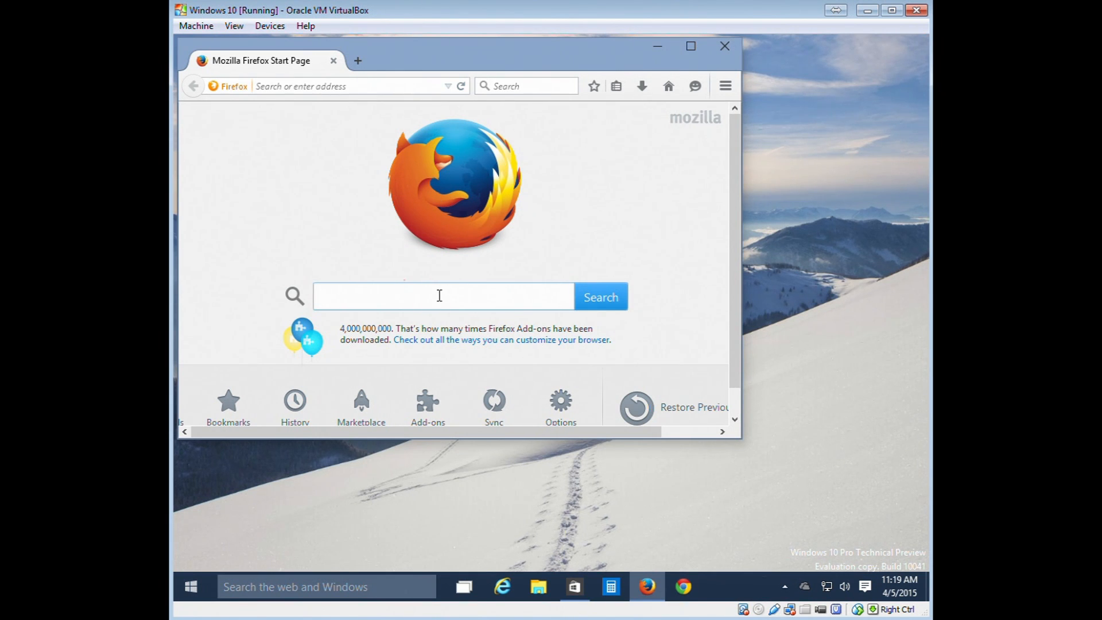
{"action": "type", "text": "Steam"}
{"action": "key", "text": "Return"}
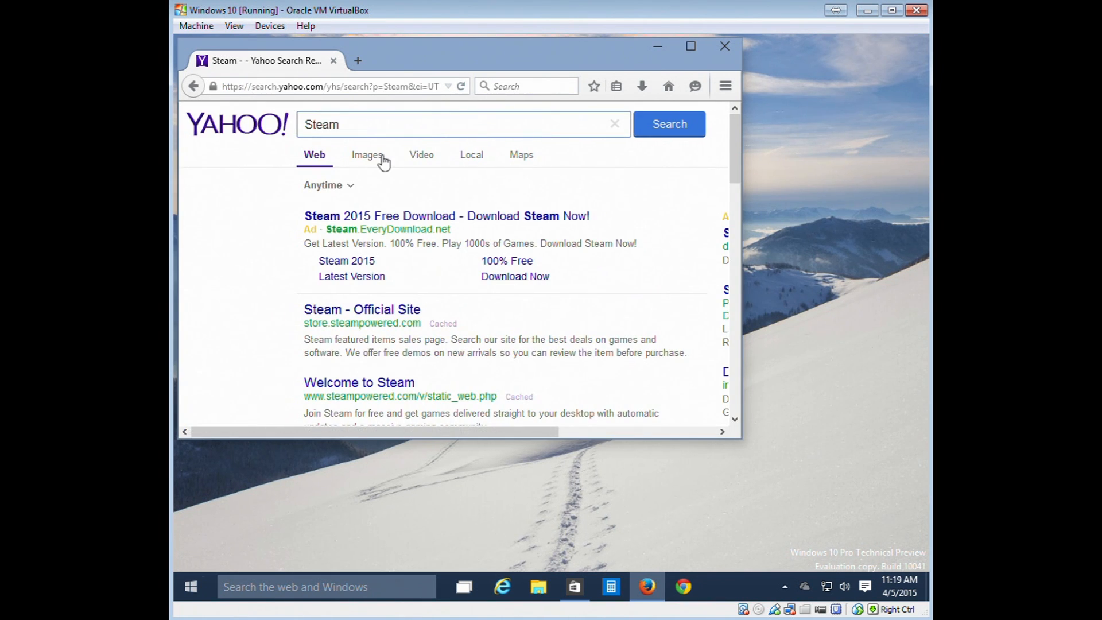
Maximize Firefox and set its default search engine to Google in the search settings.
{"action": "left_click", "coordinate": [691, 45]}
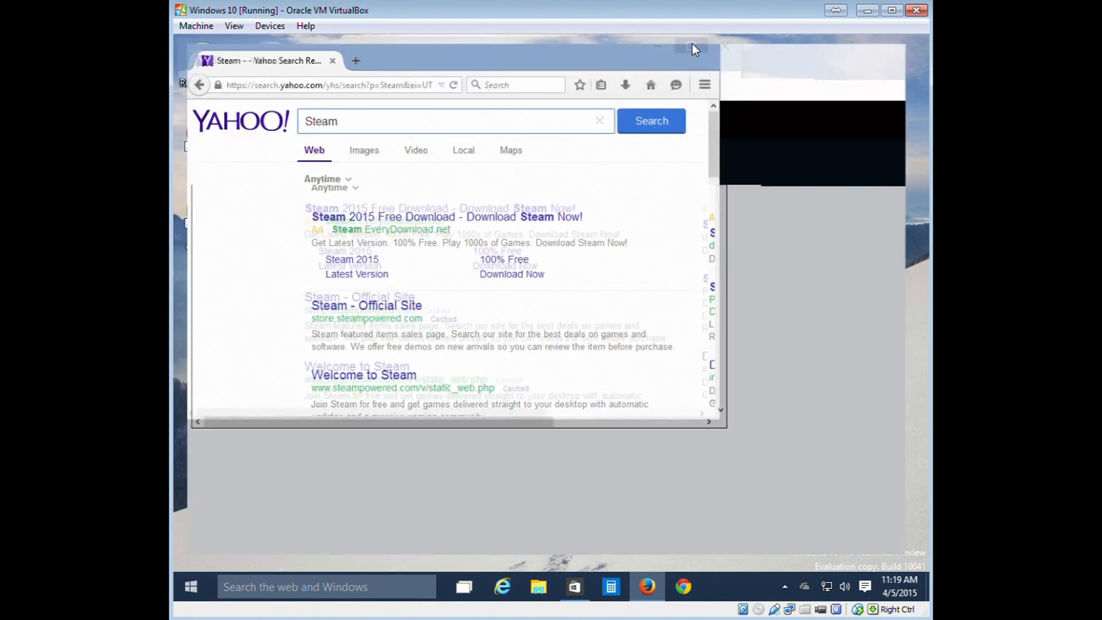
{"action": "left_click", "coordinate": [637, 69]}
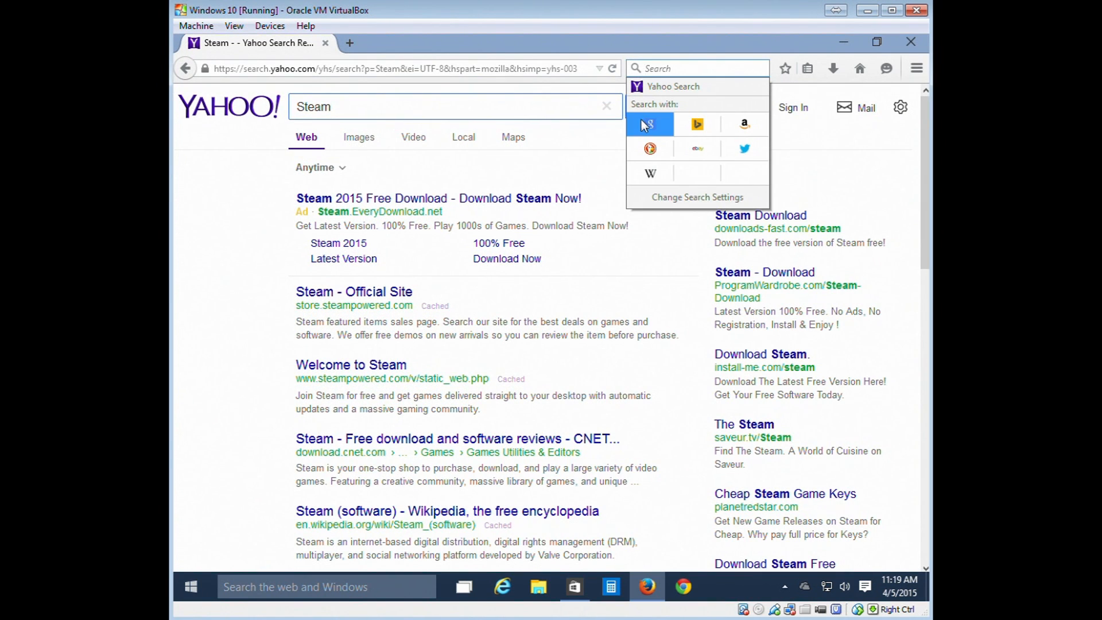
{"action": "left_click", "coordinate": [698, 197]}
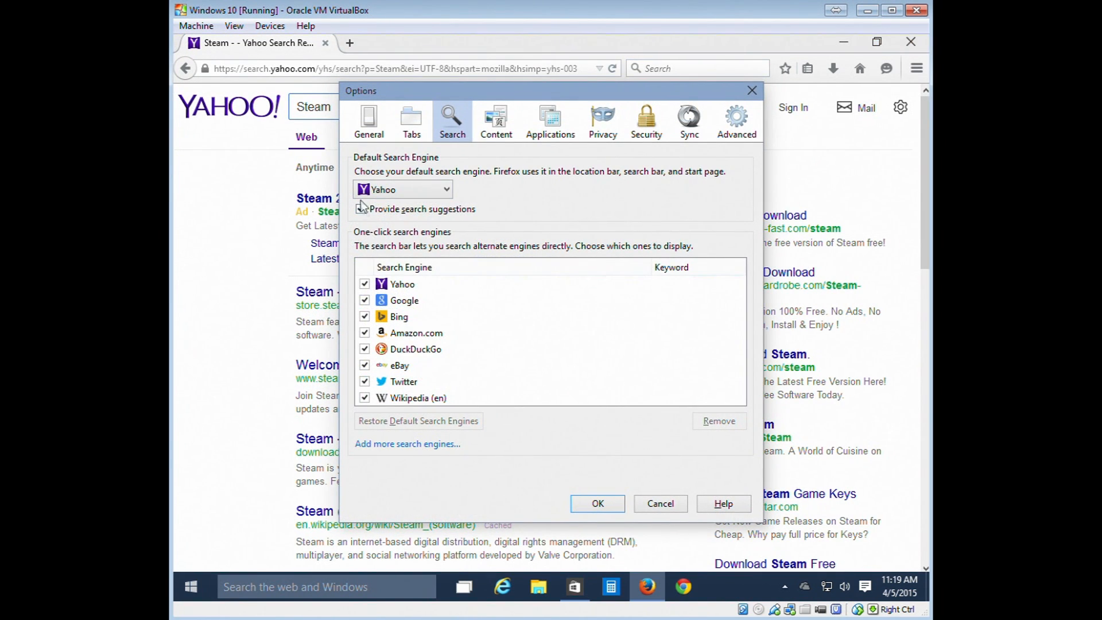
{"action": "left_click", "coordinate": [376, 193]}
{"action": "left_click", "coordinate": [390, 217]}
{"action": "left_click", "coordinate": [594, 503]}
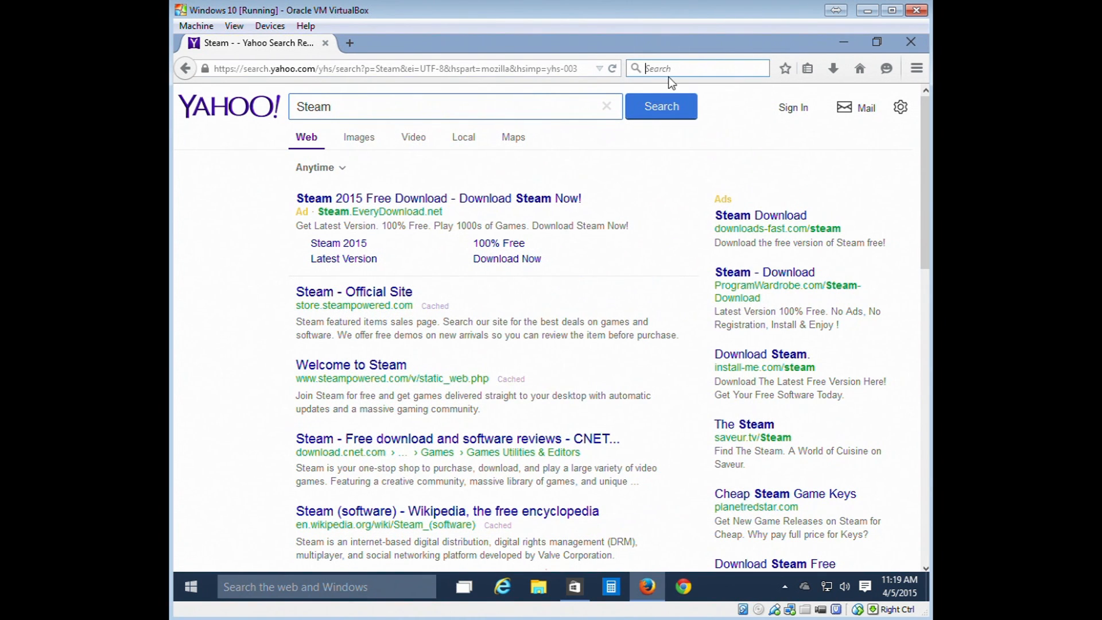
Search Google for steam and open the official Steam store website from the results.
{"action": "left_click", "coordinate": [681, 70]}
{"action": "type", "text": "steam"}
{"action": "key", "text": "Return"}
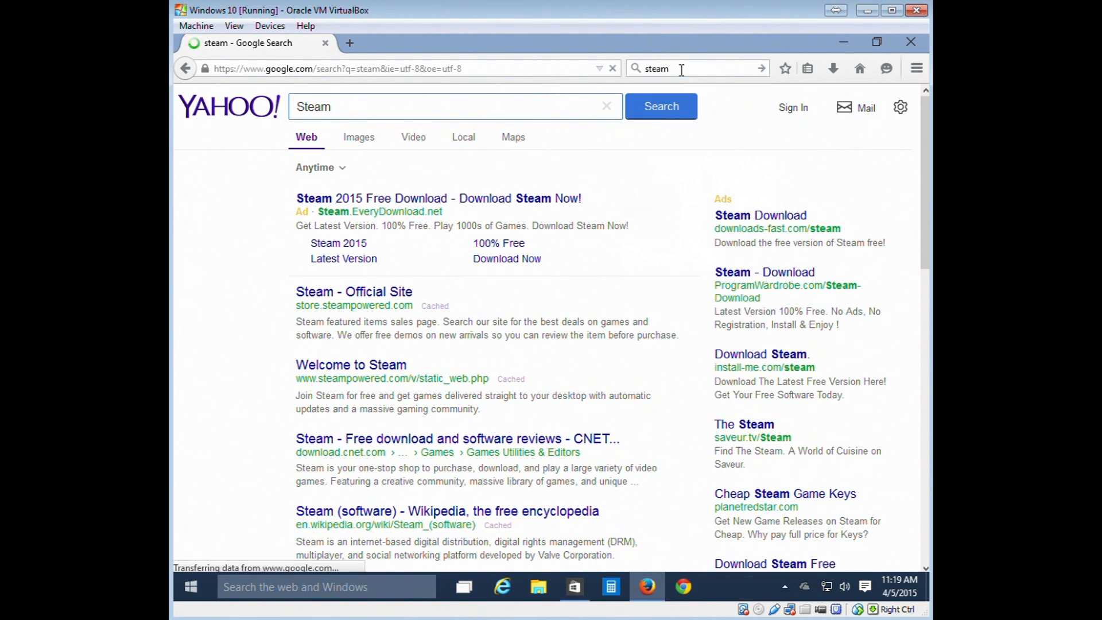
{"action": "left_click", "coordinate": [321, 220]}
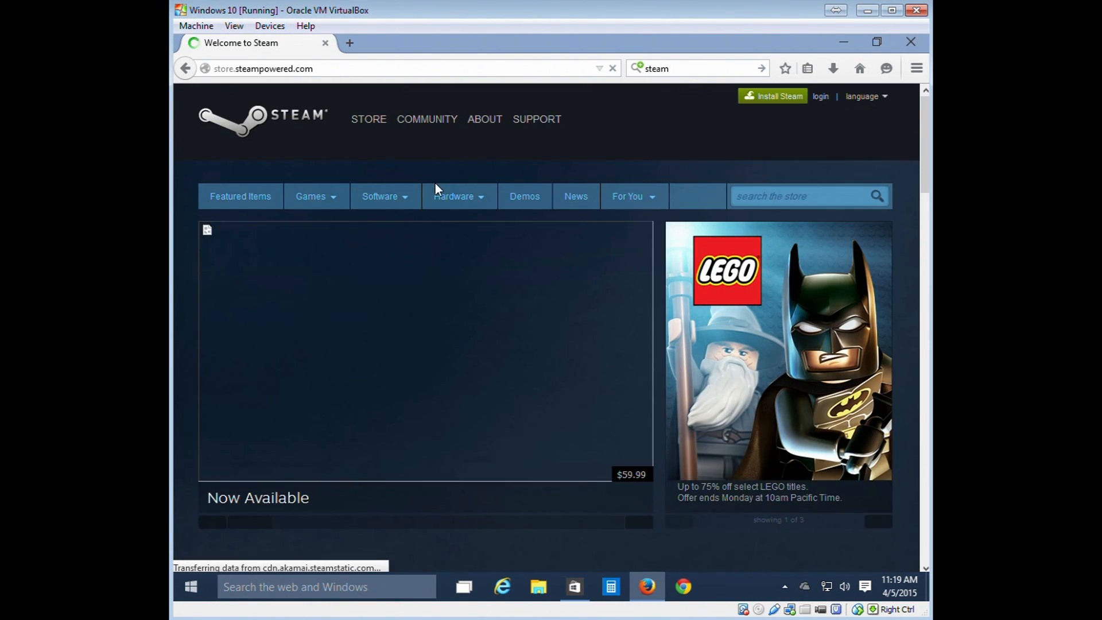
Go to the Steam installation page and download SteamSetup.exe, saving the file.
{"action": "left_click", "coordinate": [775, 98]}
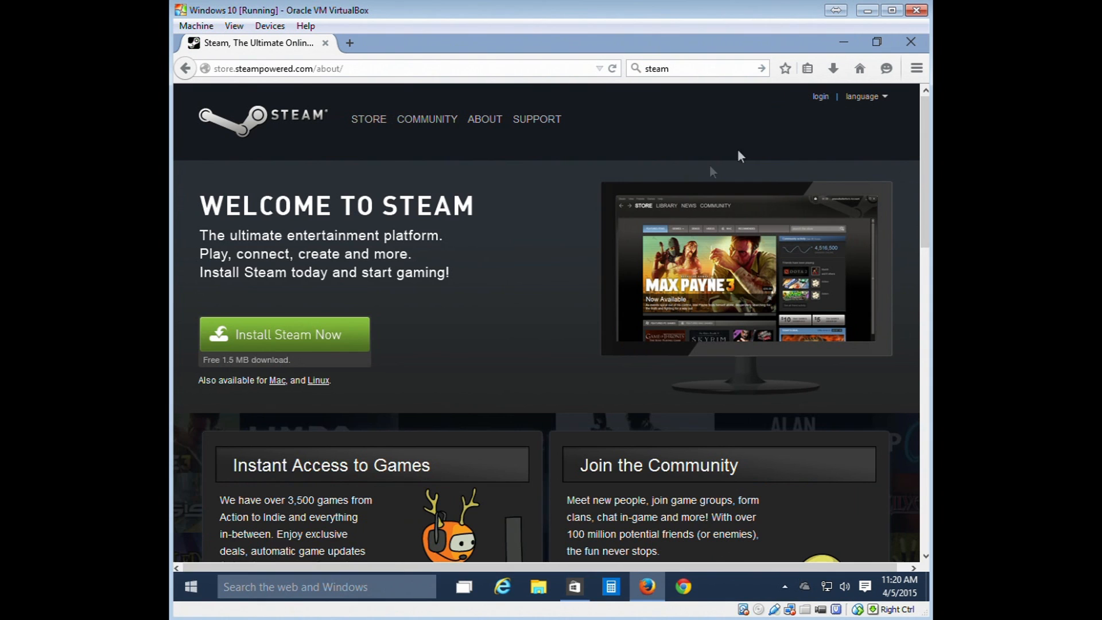
{"action": "left_click", "coordinate": [292, 328]}
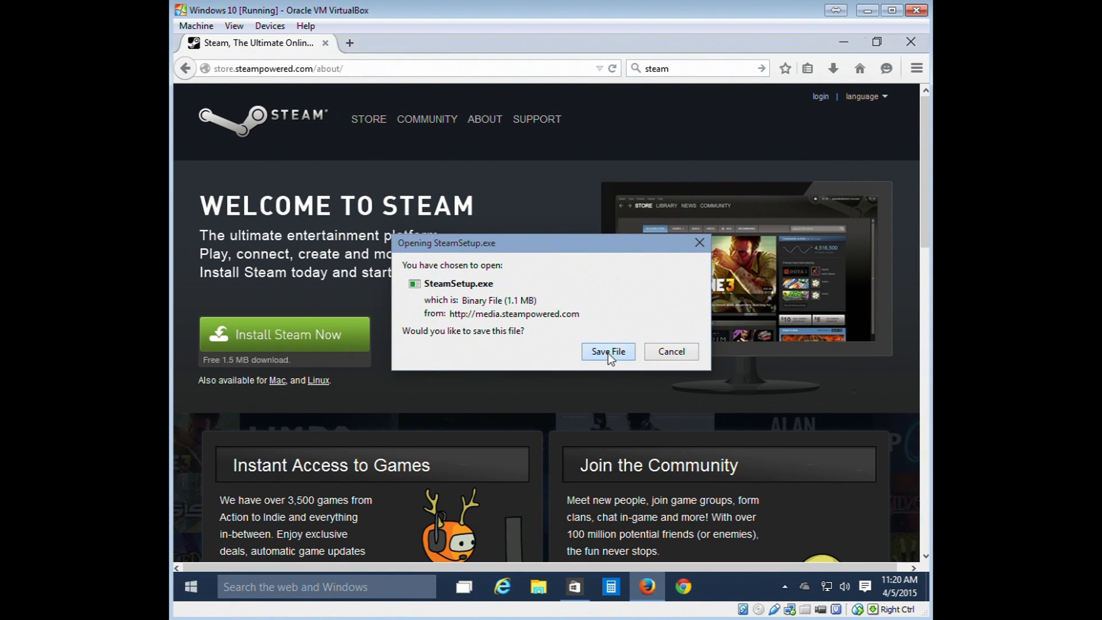
{"action": "left_click", "coordinate": [608, 351]}
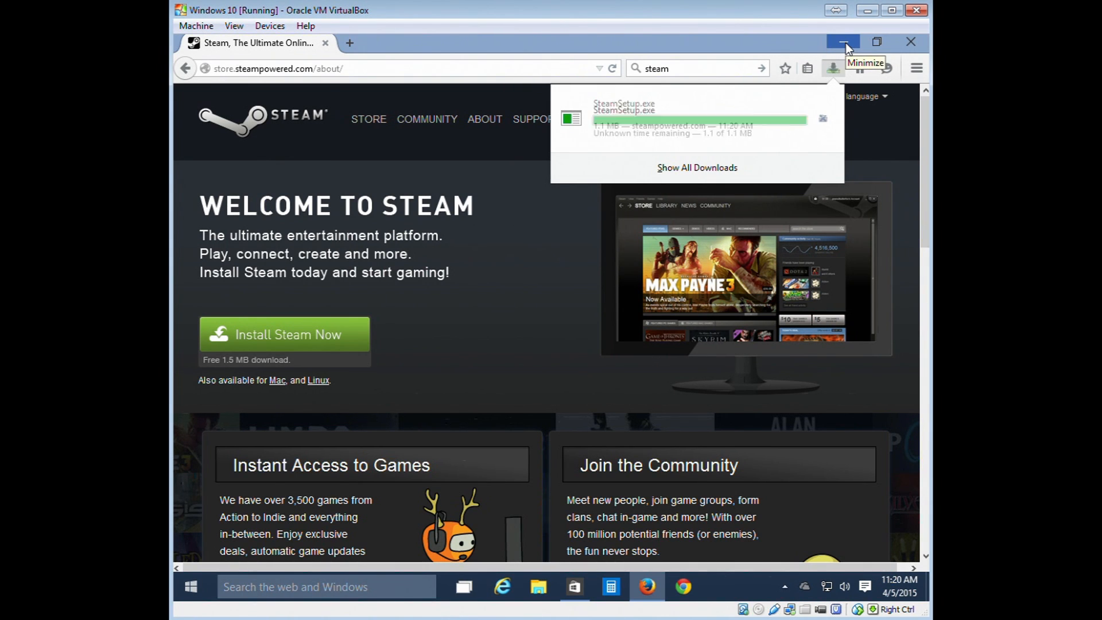
Run the downloaded SteamSetup.exe and advance the setup wizard to the License Agreement page.
{"action": "left_click", "coordinate": [713, 138]}
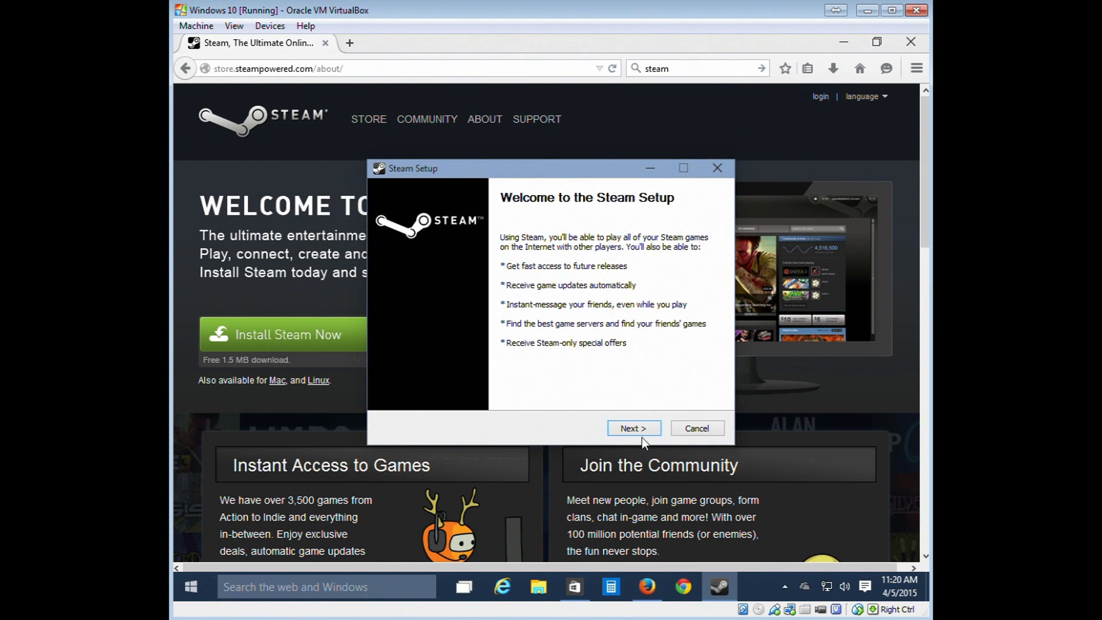
{"action": "left_click", "coordinate": [641, 432]}
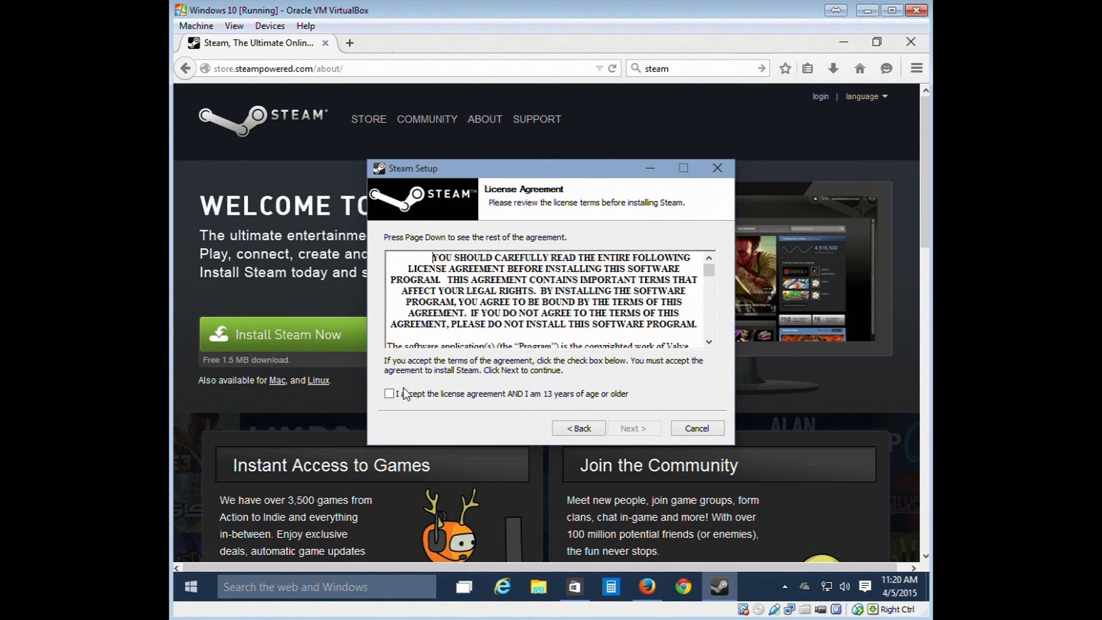
Accept the Steam license, keep English and the C:\Program Files\Steam folder, and complete the installation with the browser minimized.
{"action": "left_click", "coordinate": [408, 394]}
{"action": "left_click", "coordinate": [631, 429]}
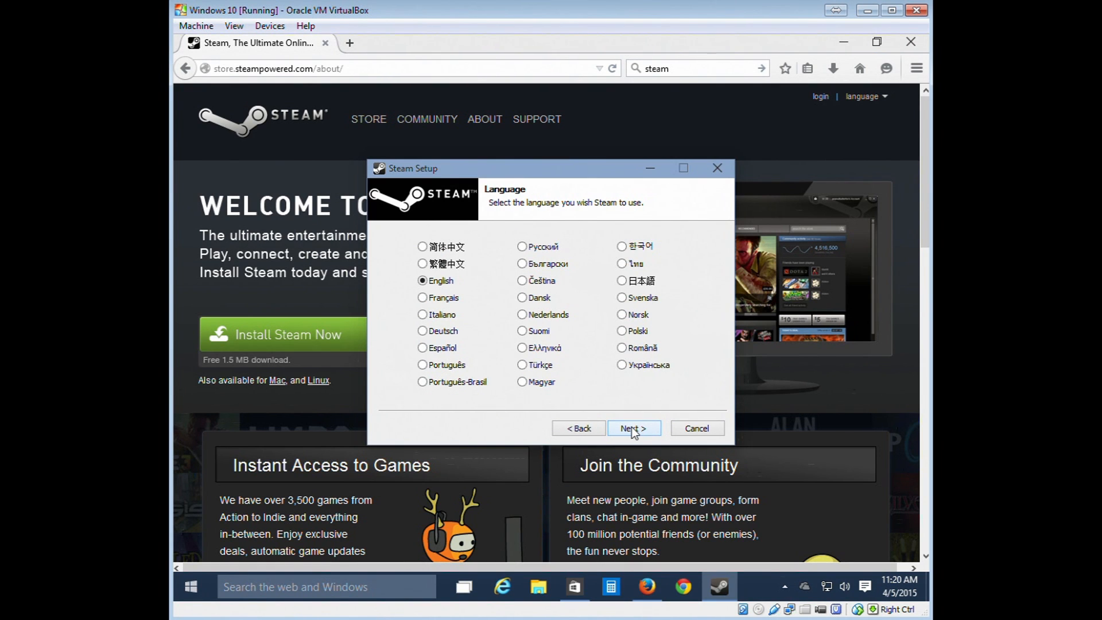
{"action": "left_click", "coordinate": [629, 430]}
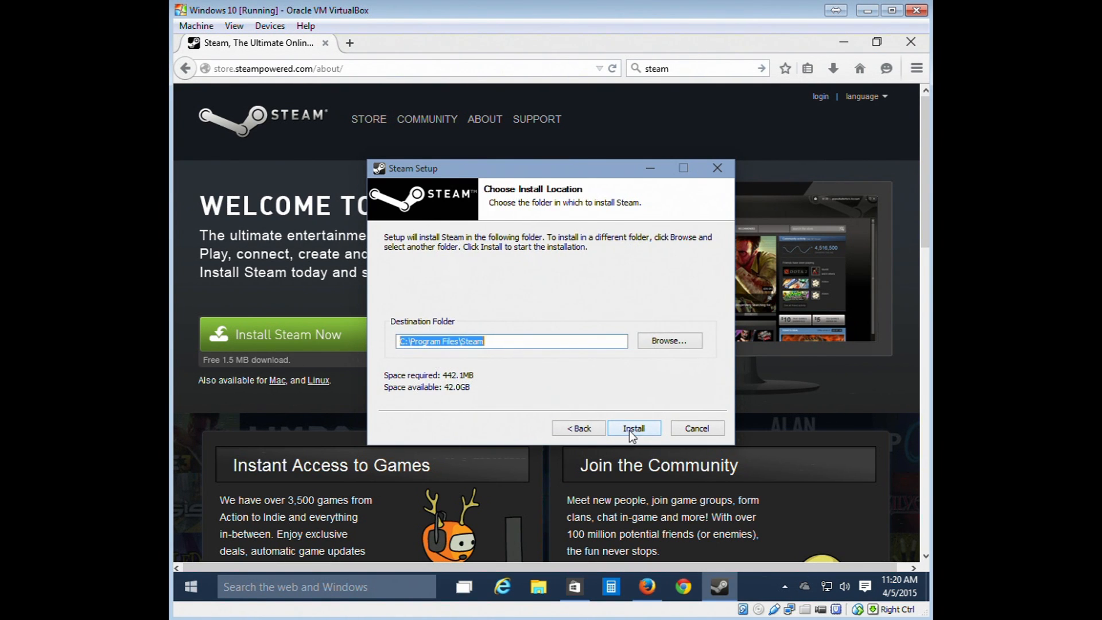
{"action": "left_click", "coordinate": [642, 429]}
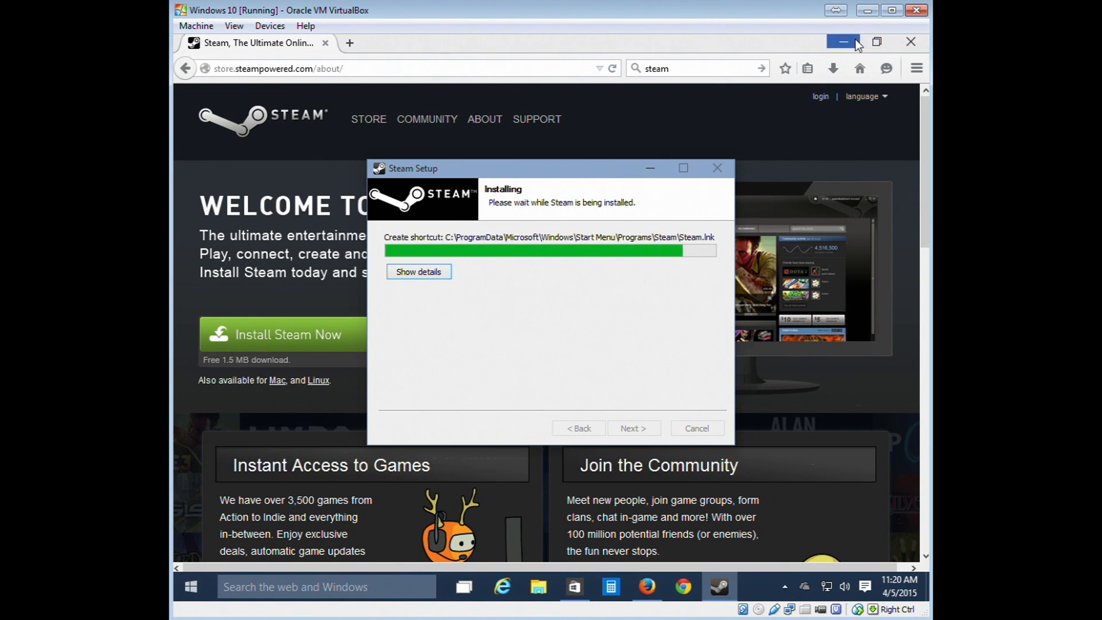
{"action": "left_click", "coordinate": [854, 40]}
{"action": "left_click", "coordinate": [634, 429]}
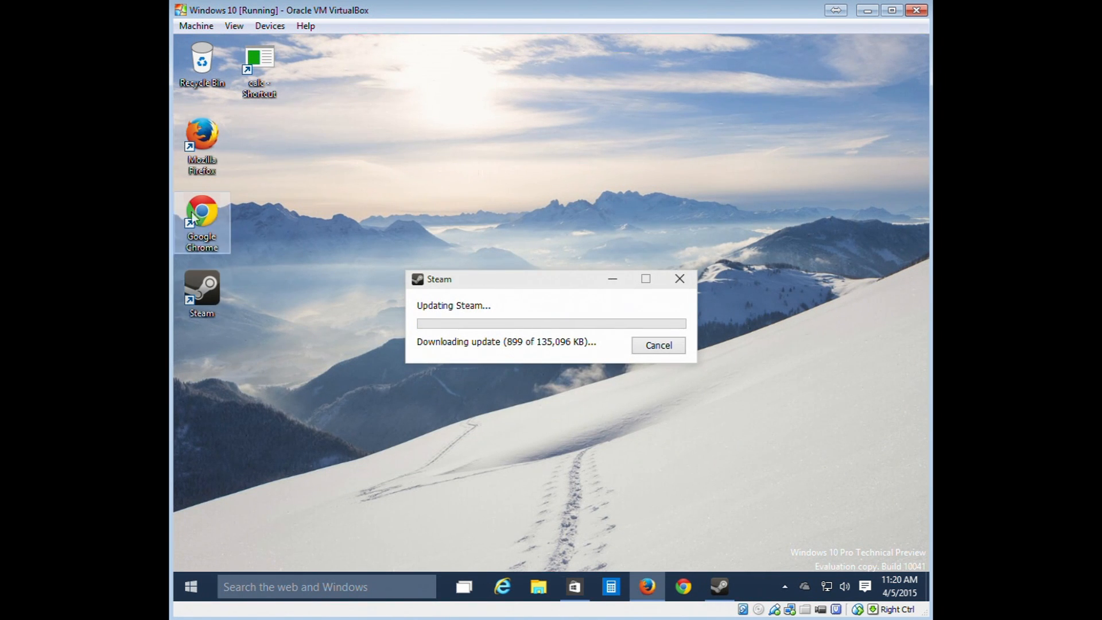
Move the Mozilla Firefox, Google Chrome and Steam desktop shortcuts together to the desktop's upper-right corner.
{"action": "left_click_drag", "start_coordinate": [267, 364], "coordinate": [918, 52]}
{"action": "left_click", "coordinate": [716, 219]}
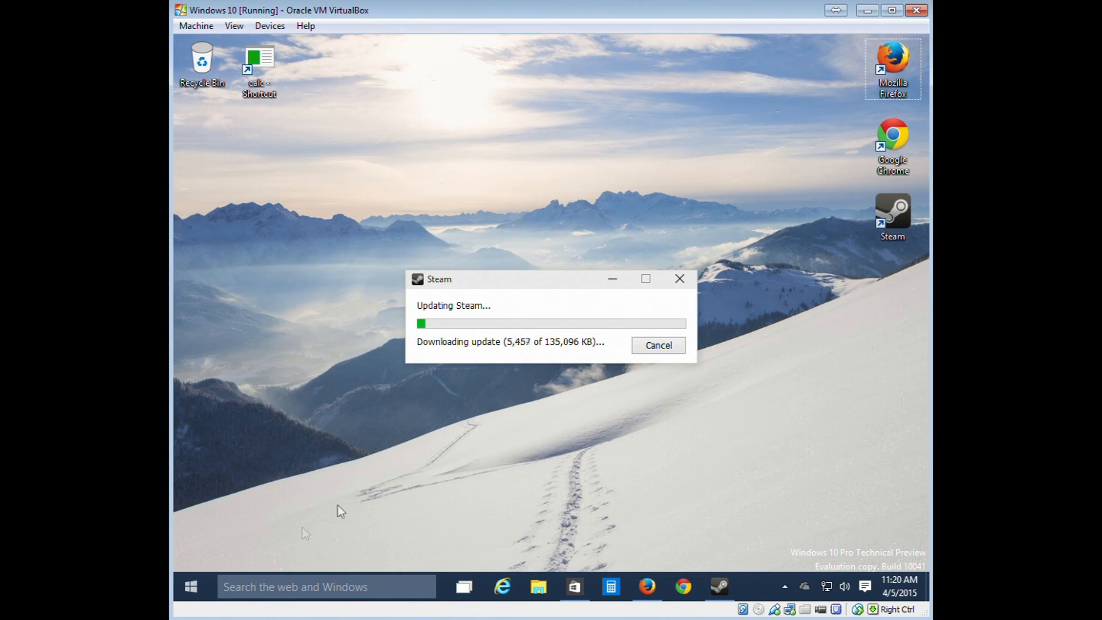
Try to add the Firefox, Chrome and Steam desktop shortcuts to the Start menu as tiles beside Calculator.
{"action": "left_click", "coordinate": [191, 586]}
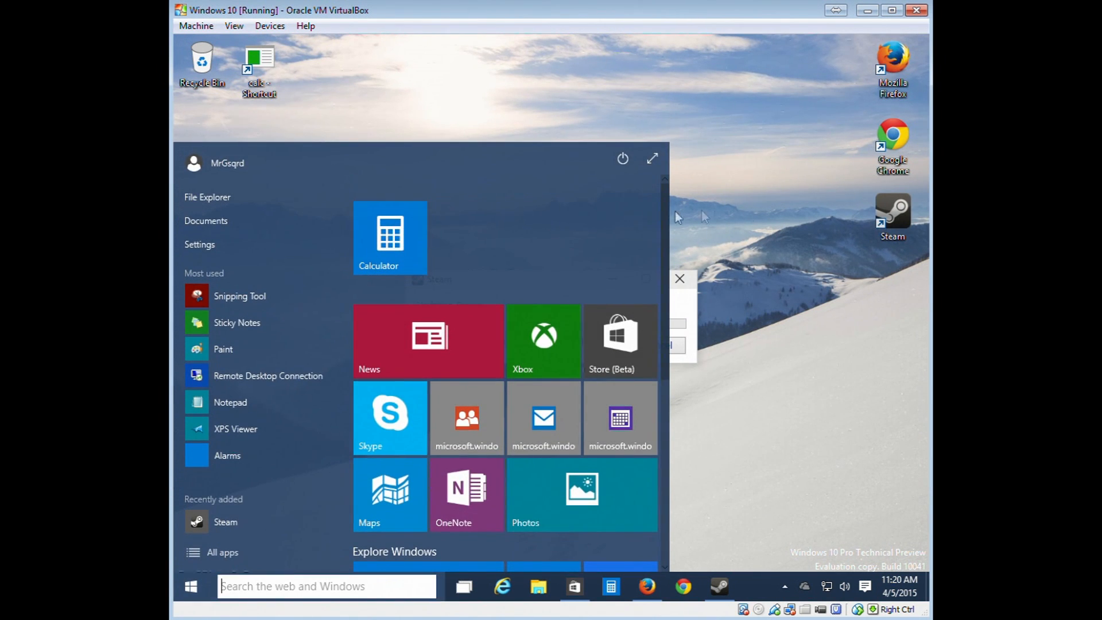
{"action": "left_click_drag", "start_coordinate": [893, 63], "coordinate": [463, 246]}
{"action": "left_click_drag", "start_coordinate": [898, 137], "coordinate": [459, 245]}
{"action": "left_click_drag", "start_coordinate": [893, 213], "coordinate": [482, 246]}
Pin Steam from the recently added apps to the Start menu beside the Calculator tile.
{"action": "left_click_drag", "start_coordinate": [219, 527], "coordinate": [460, 232]}
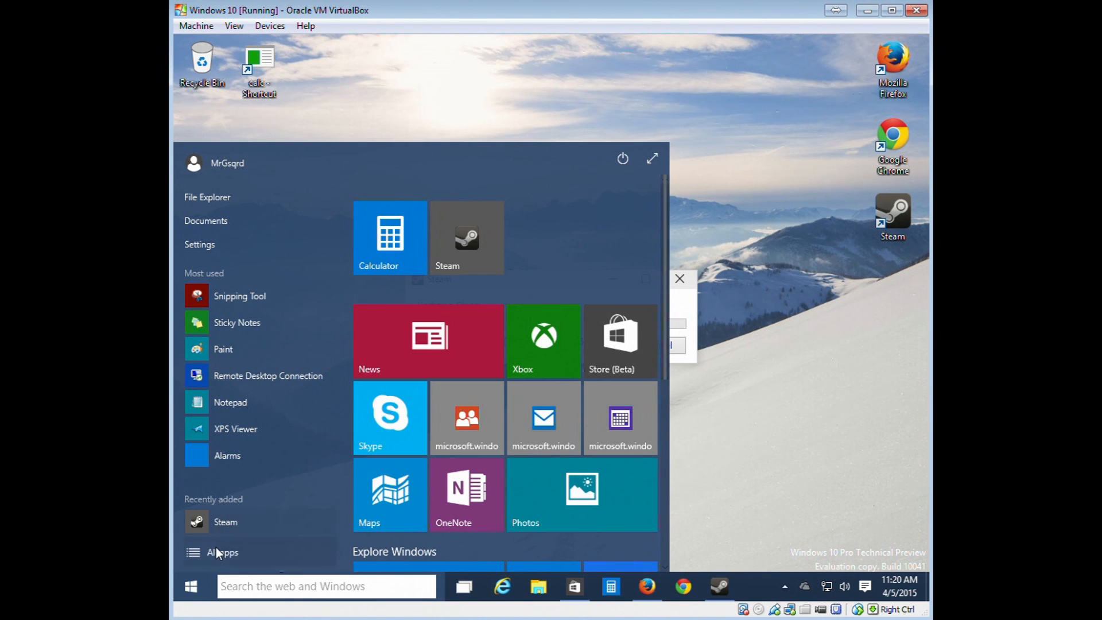
{"action": "scroll", "coordinate": [559, 442], "scroll_direction": "down", "scroll_amount": 1}
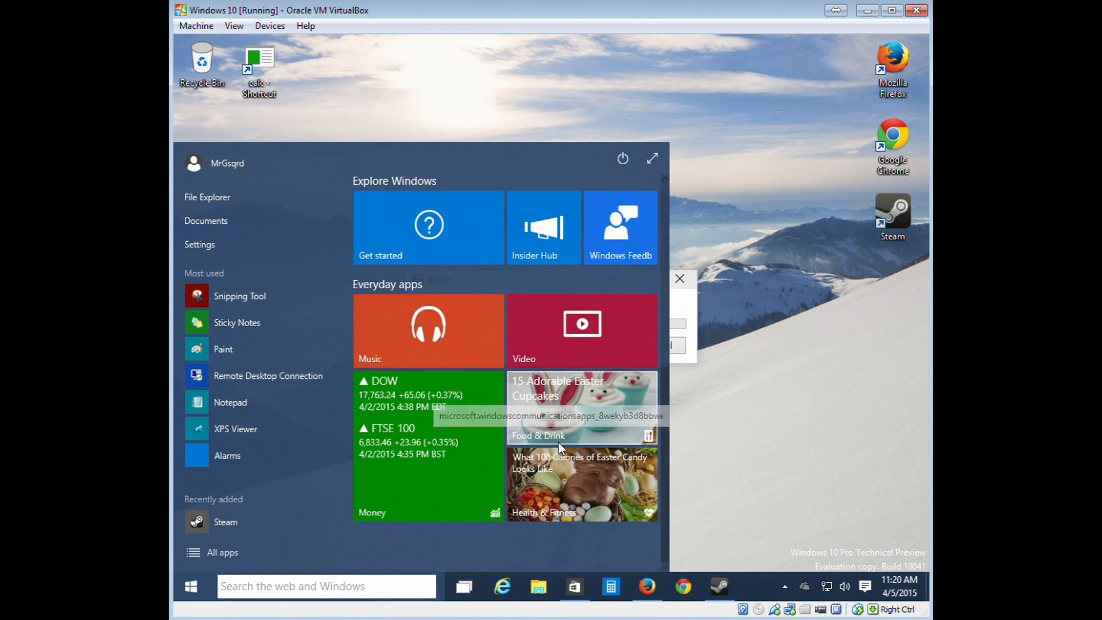
{"action": "scroll", "coordinate": [559, 443], "scroll_direction": "up", "scroll_amount": 2}
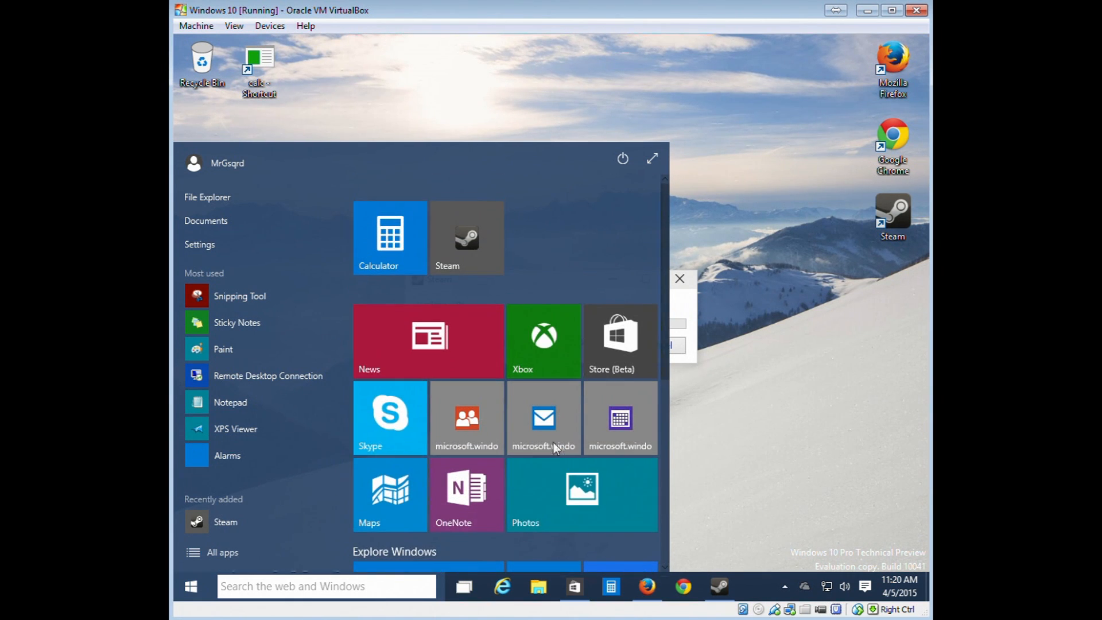
Pin Mozilla Firefox from the full app list to the Start menu near the Steam tile.
{"action": "left_click", "coordinate": [211, 554]}
{"action": "scroll", "coordinate": [232, 371], "scroll_direction": "down", "scroll_amount": 3}
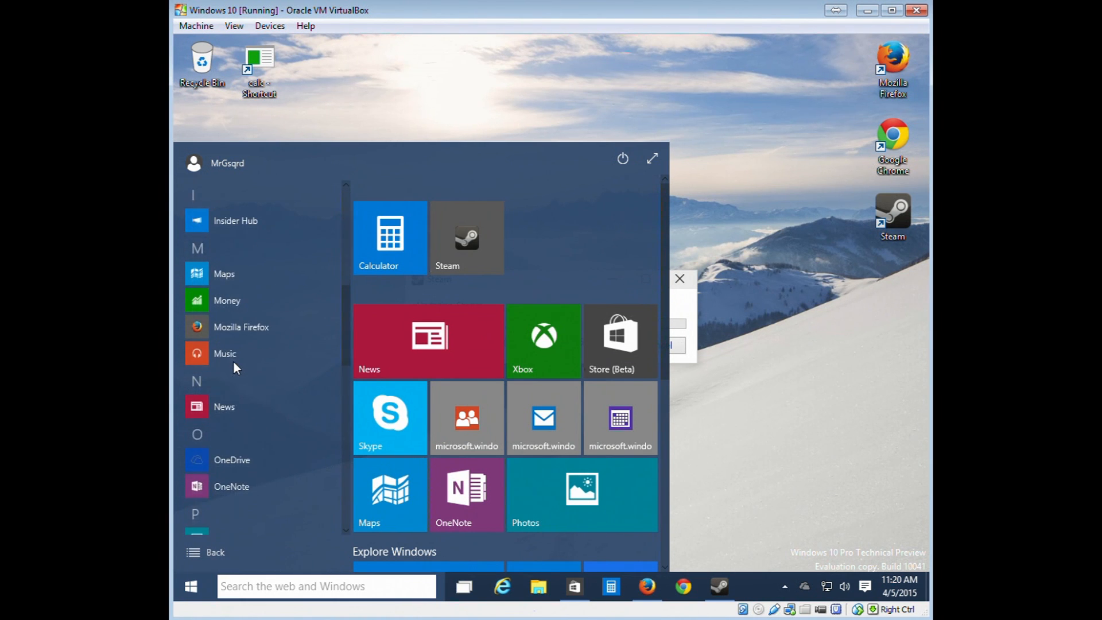
{"action": "left_click_drag", "start_coordinate": [233, 327], "coordinate": [534, 247]}
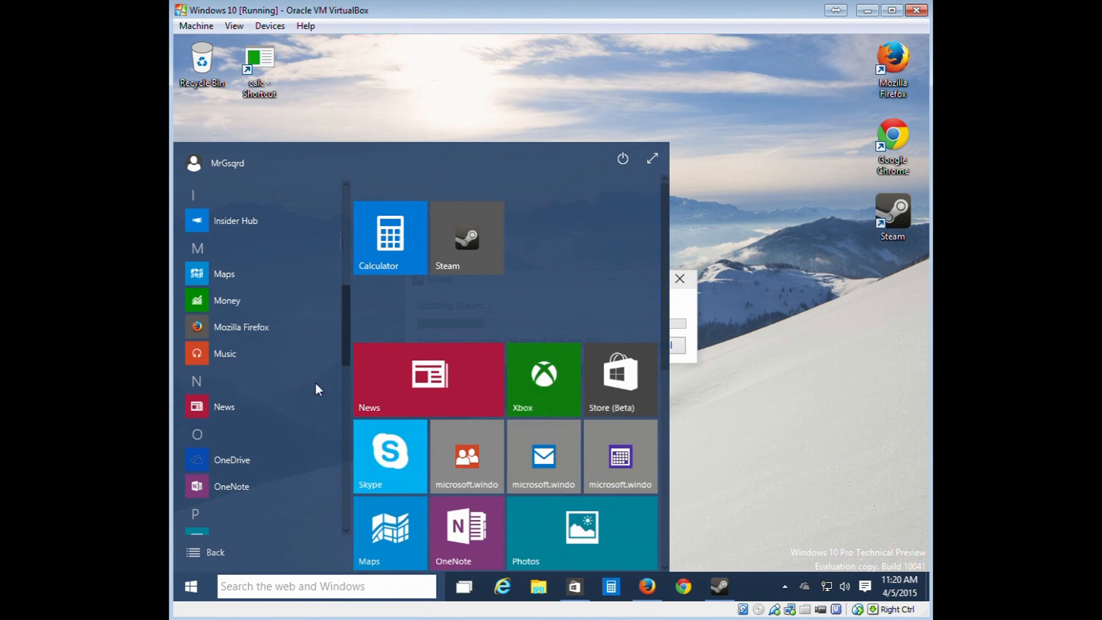
Pin Google Chrome from its app-list folder to the Start menu and align it with the Firefox tile in the Calculator row.
{"action": "scroll", "coordinate": [261, 311], "scroll_direction": "down", "scroll_amount": 5}
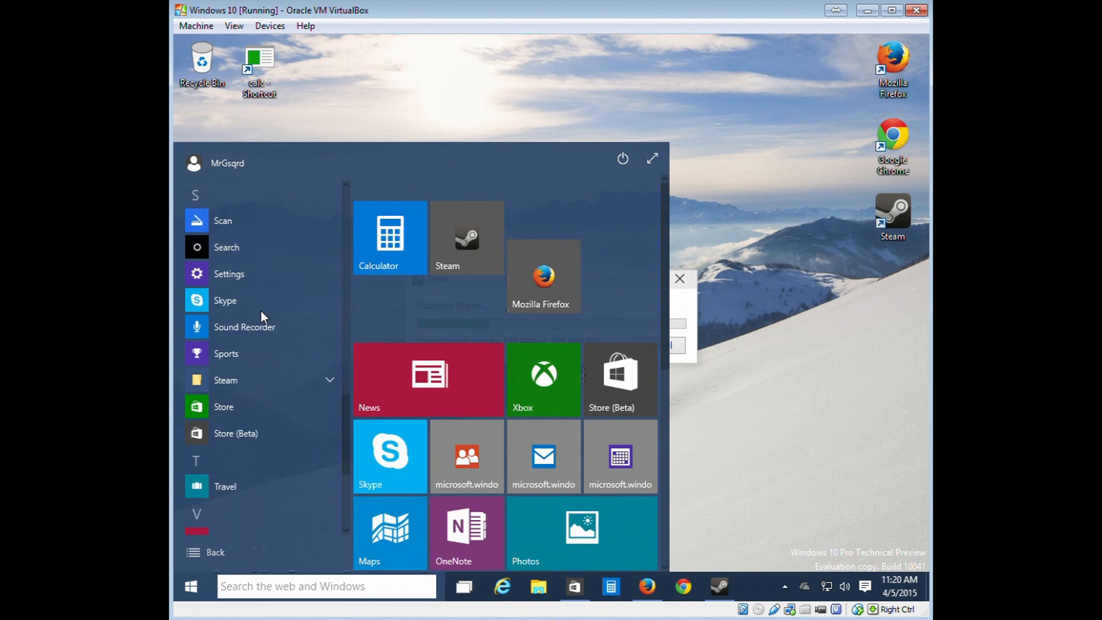
{"action": "scroll", "coordinate": [260, 311], "scroll_direction": "up", "scroll_amount": 6}
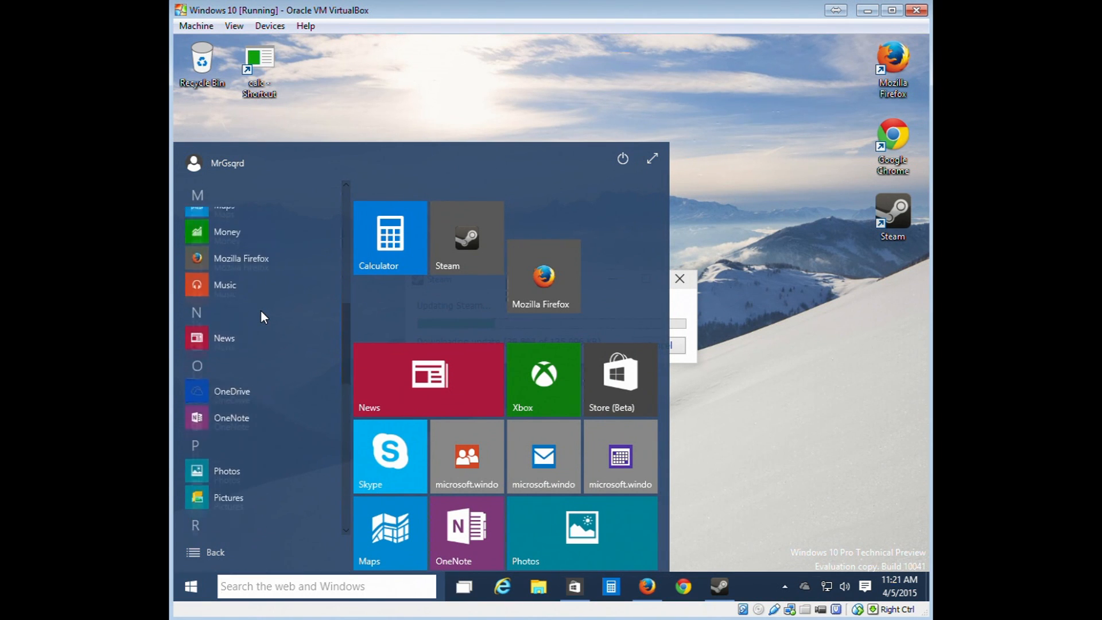
{"action": "scroll", "coordinate": [260, 312], "scroll_direction": "up", "scroll_amount": 5}
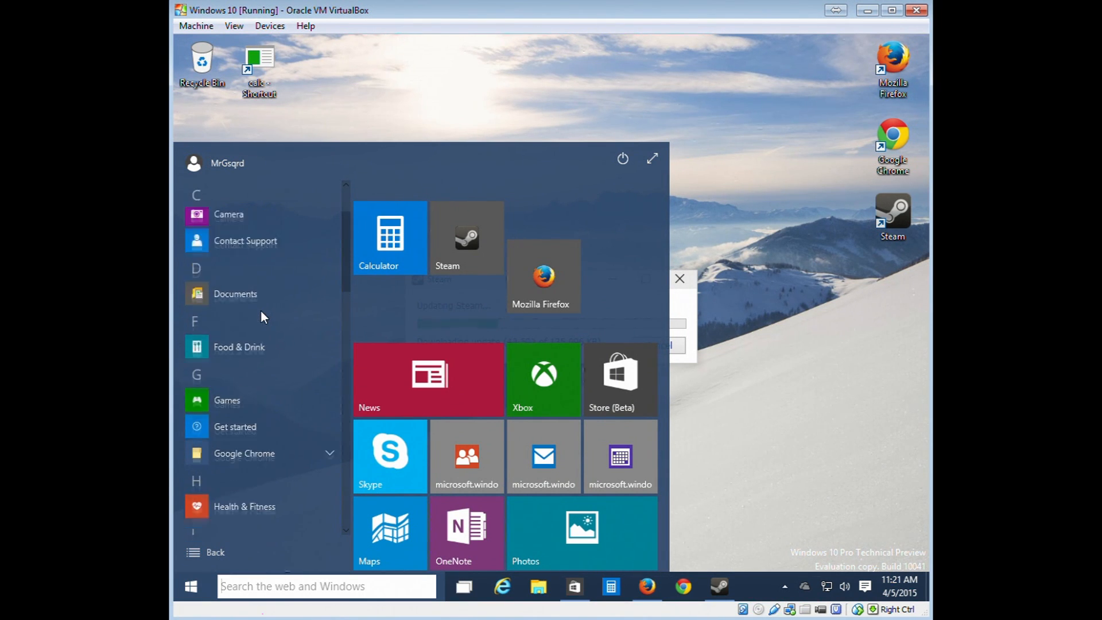
{"action": "scroll", "coordinate": [260, 311], "scroll_direction": "down", "scroll_amount": 3}
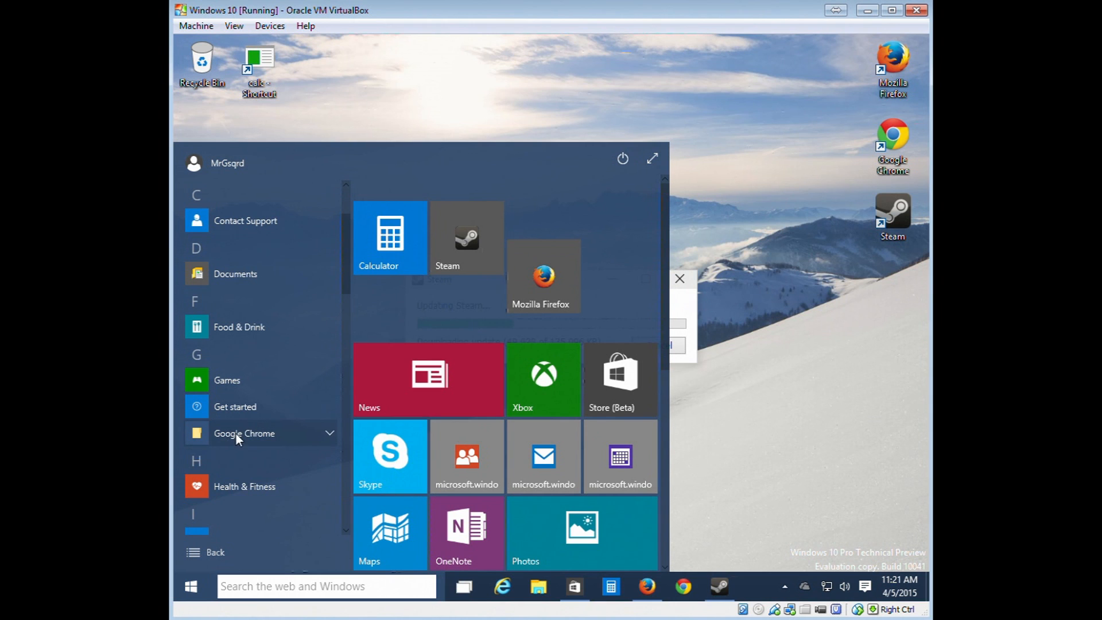
{"action": "left_click", "coordinate": [330, 432]}
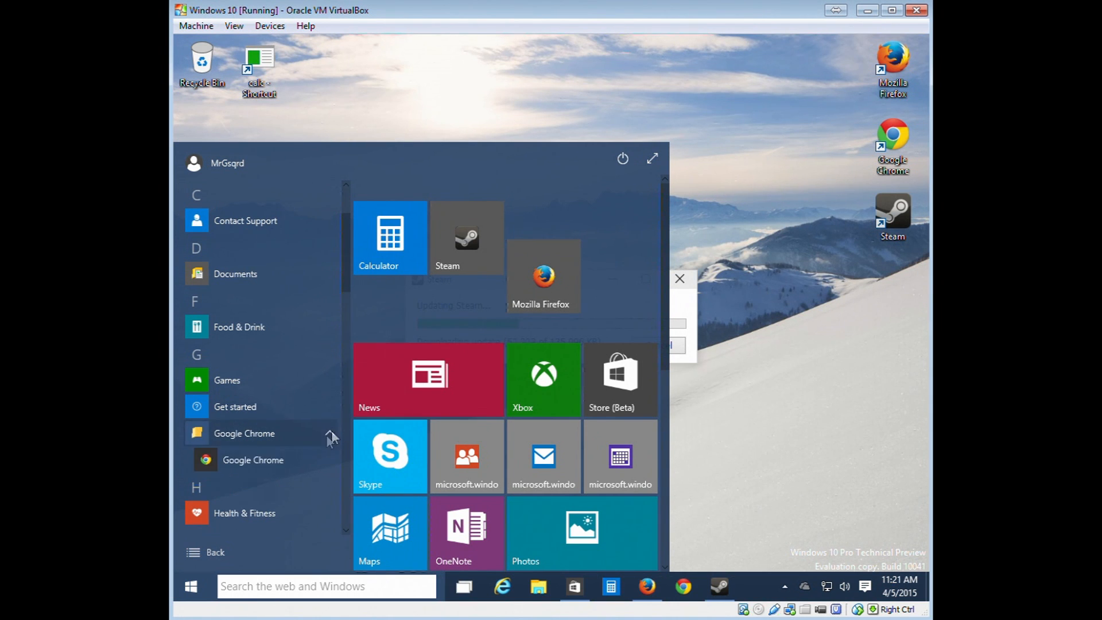
{"action": "left_click_drag", "start_coordinate": [253, 462], "coordinate": [599, 226]}
{"action": "left_click_drag", "start_coordinate": [533, 294], "coordinate": [530, 238]}
{"action": "scroll", "coordinate": [298, 291], "scroll_direction": "down", "scroll_amount": 10}
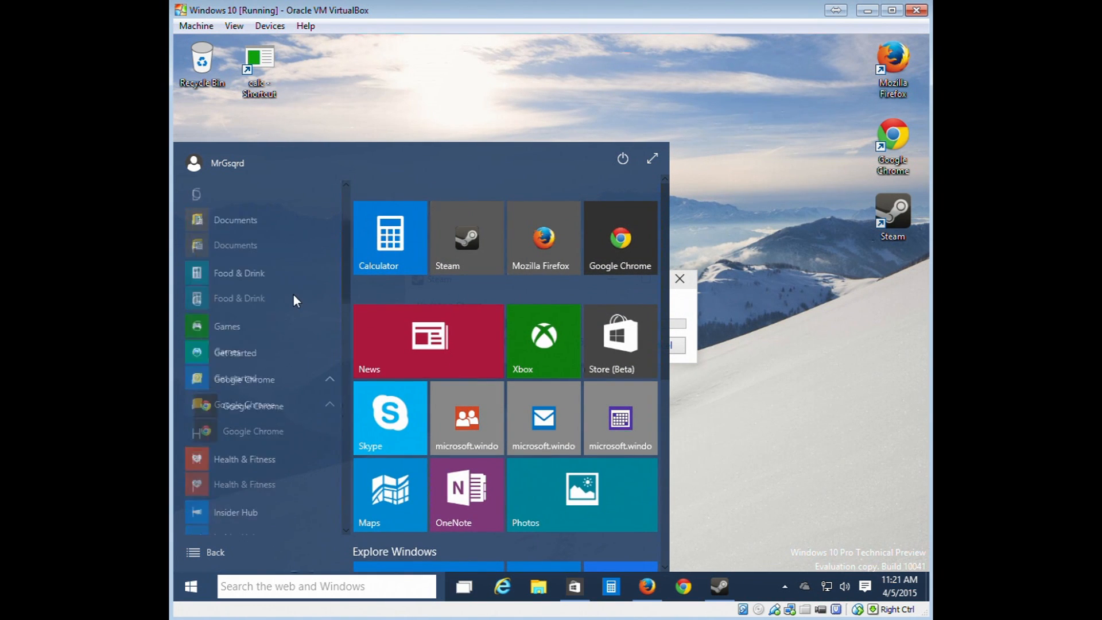
{"action": "left_click", "coordinate": [574, 587]}
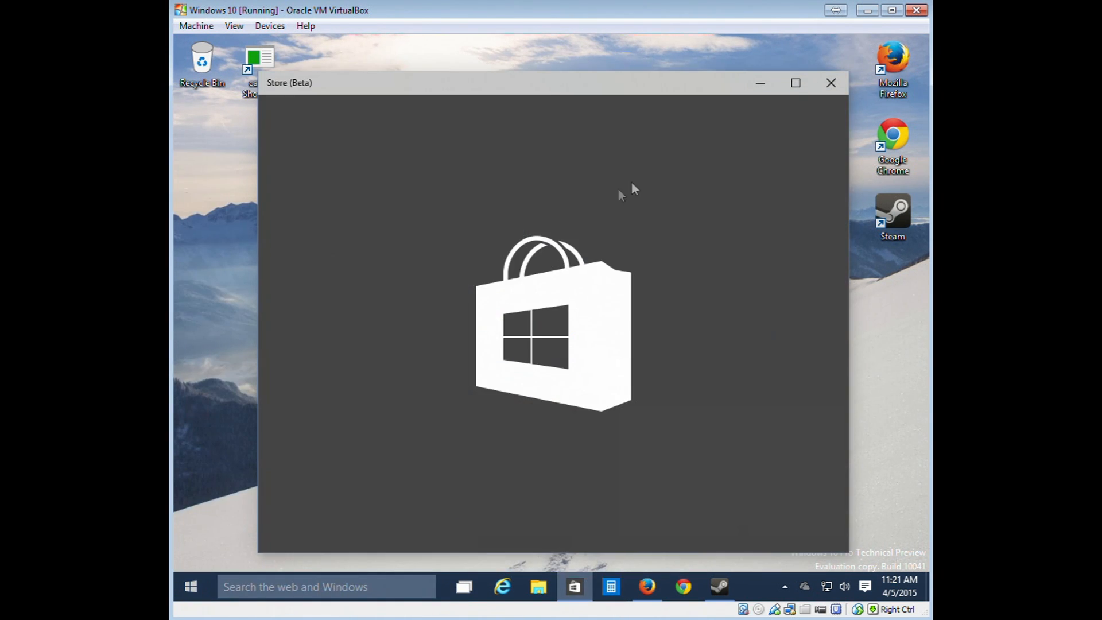
{"action": "left_click", "coordinate": [841, 86]}
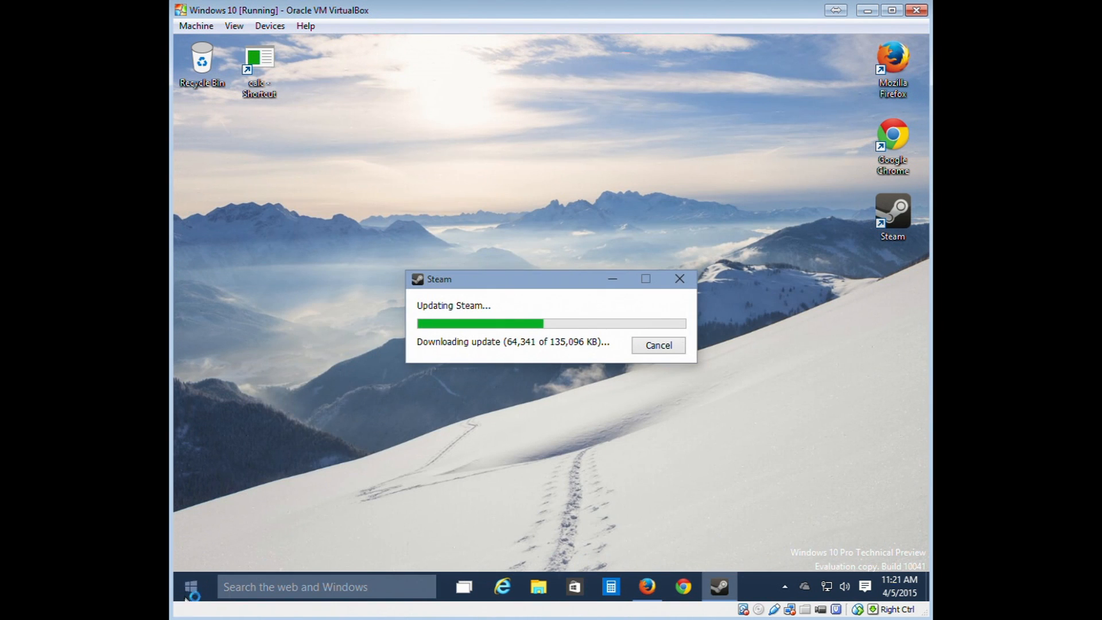
Launch the green Store app from the full app list and shift its window away from the desktop shortcuts.
{"action": "left_click", "coordinate": [191, 586]}
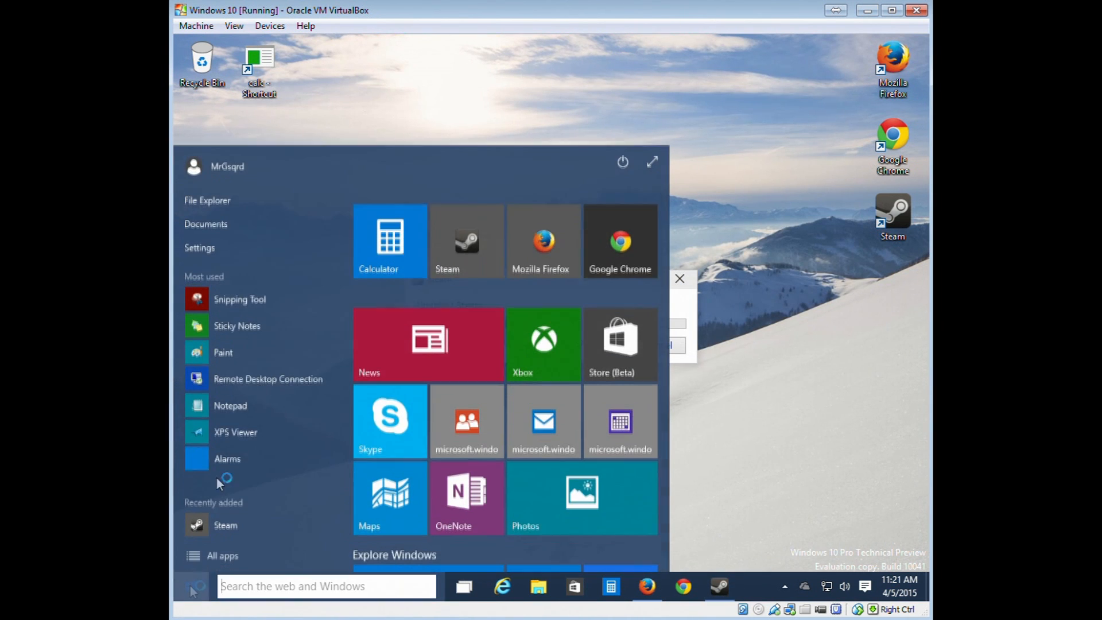
{"action": "left_click", "coordinate": [220, 554]}
{"action": "scroll", "coordinate": [277, 374], "scroll_direction": "down", "scroll_amount": 5}
{"action": "scroll", "coordinate": [258, 378], "scroll_direction": "down", "scroll_amount": 8}
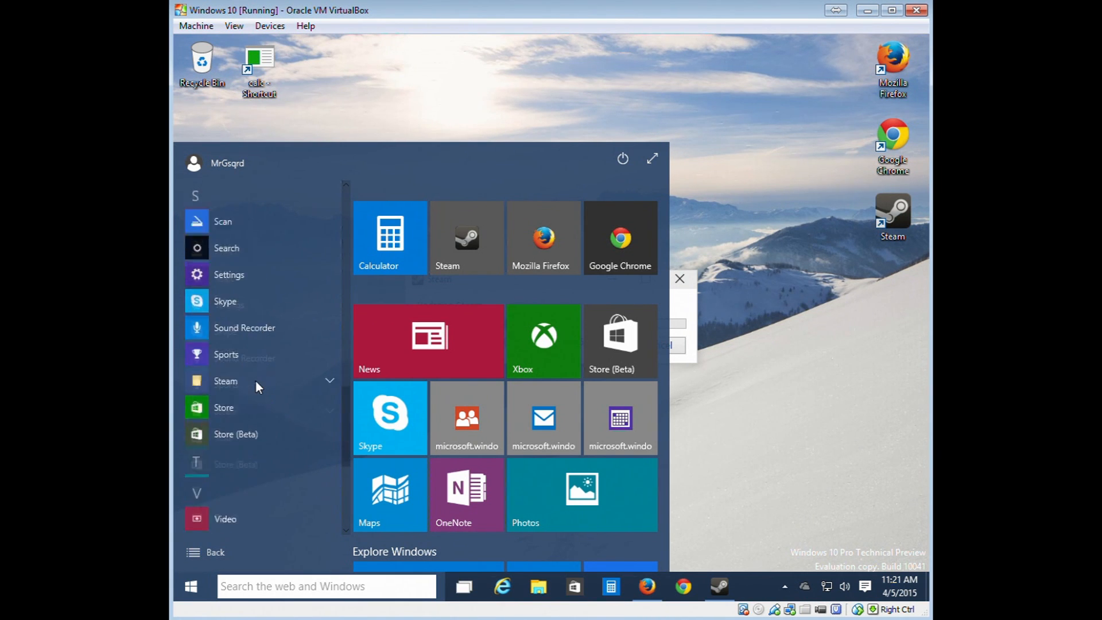
{"action": "scroll", "coordinate": [256, 381], "scroll_direction": "down", "scroll_amount": 3}
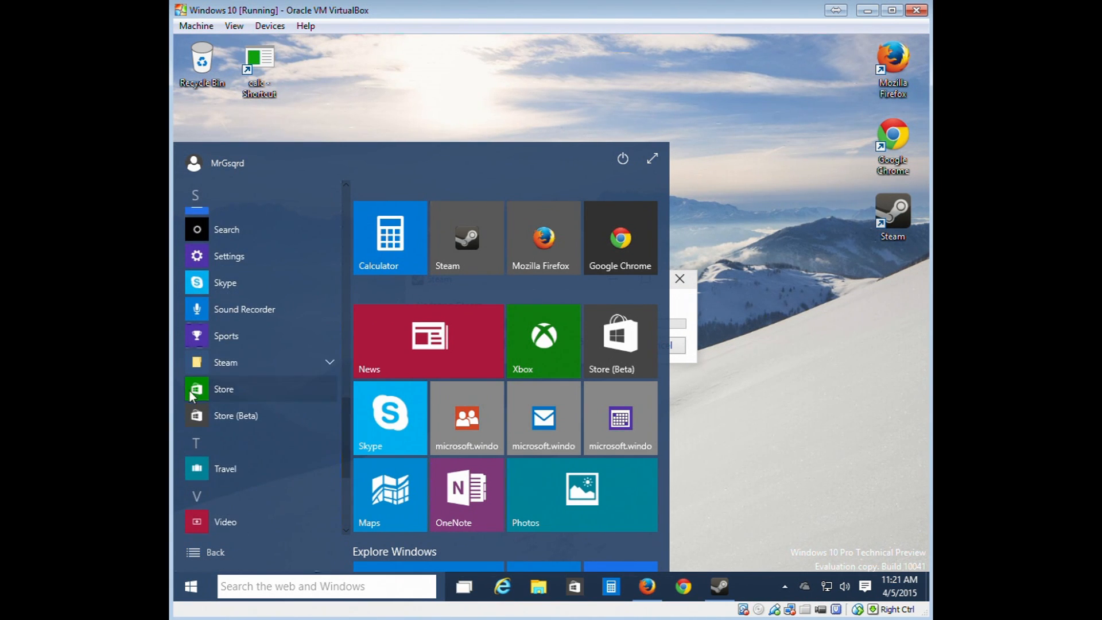
{"action": "left_click", "coordinate": [220, 401]}
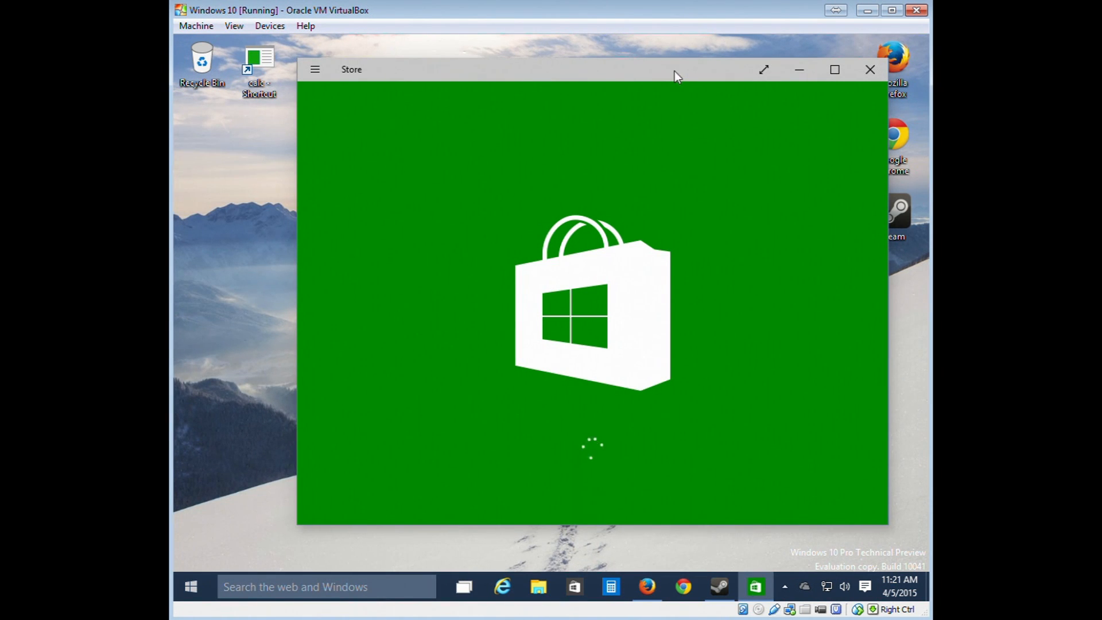
{"action": "left_click_drag", "start_coordinate": [674, 77], "coordinate": [630, 83]}
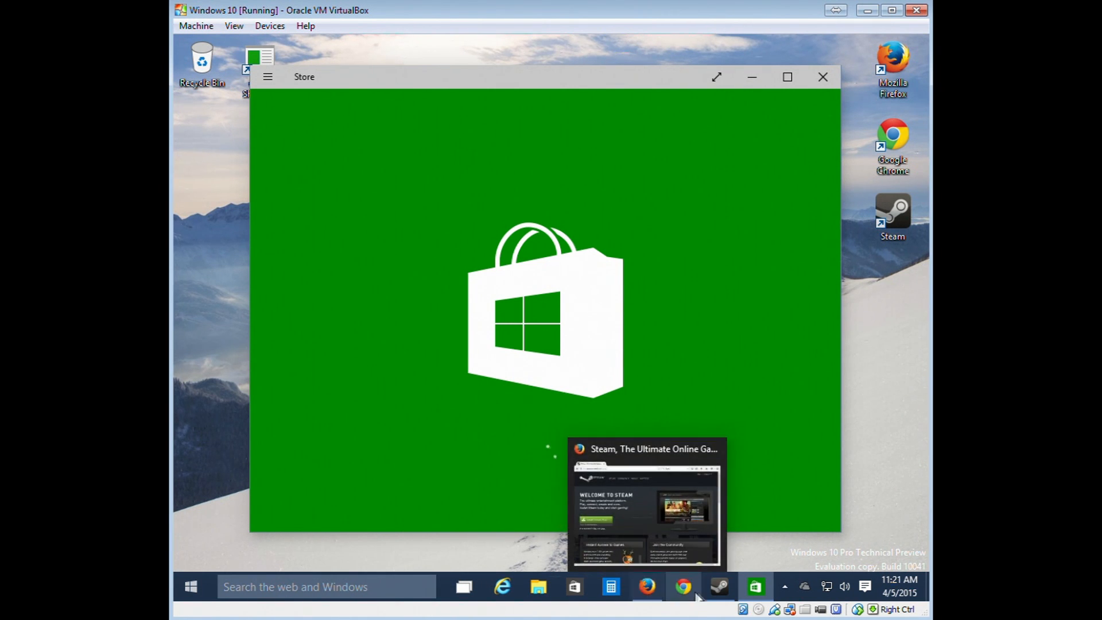
Check the Steam update's download progress and minimize its window.
{"action": "left_click", "coordinate": [713, 595]}
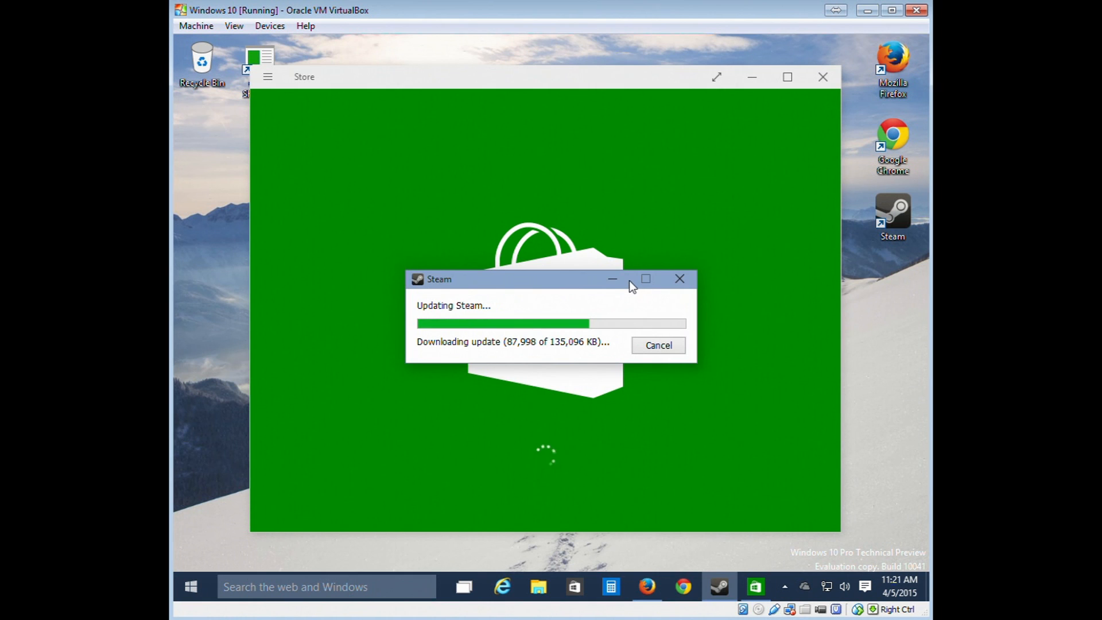
{"action": "left_click", "coordinate": [618, 281]}
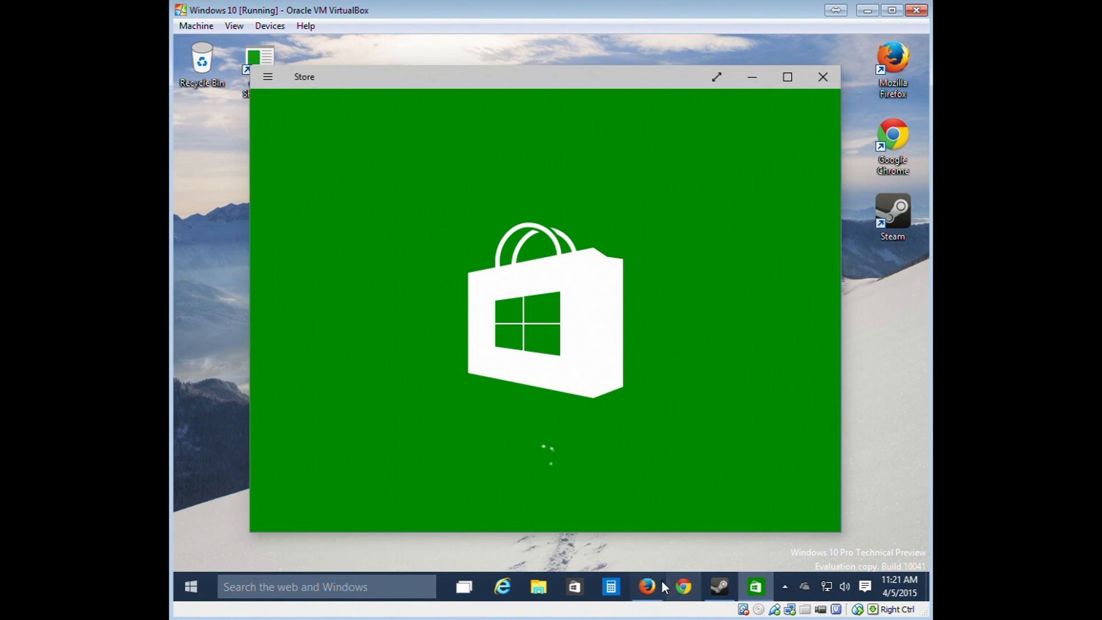
Switch to Firefox, open a new tab, and minimize the browser to return to the Store.
{"action": "left_click", "coordinate": [647, 586]}
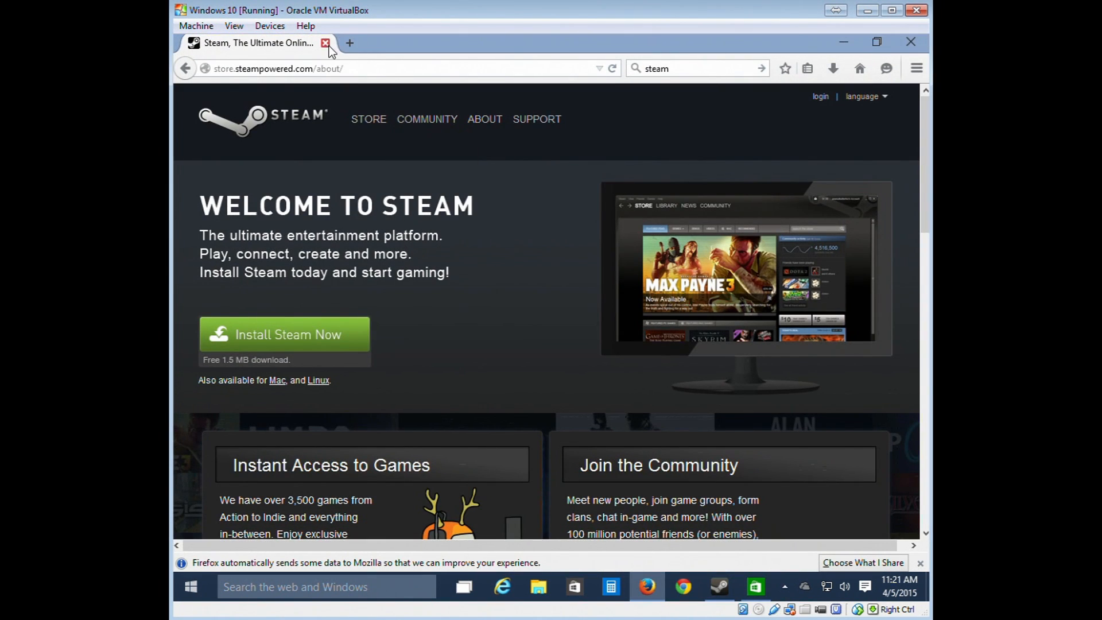
{"action": "left_click", "coordinate": [347, 44]}
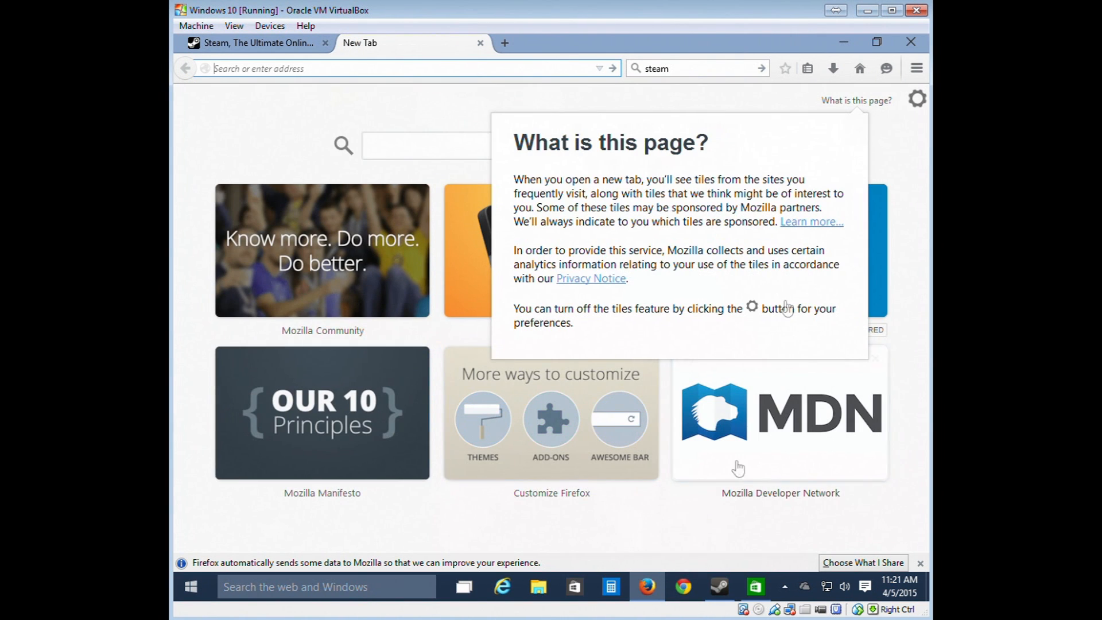
{"action": "left_click", "coordinate": [843, 42]}
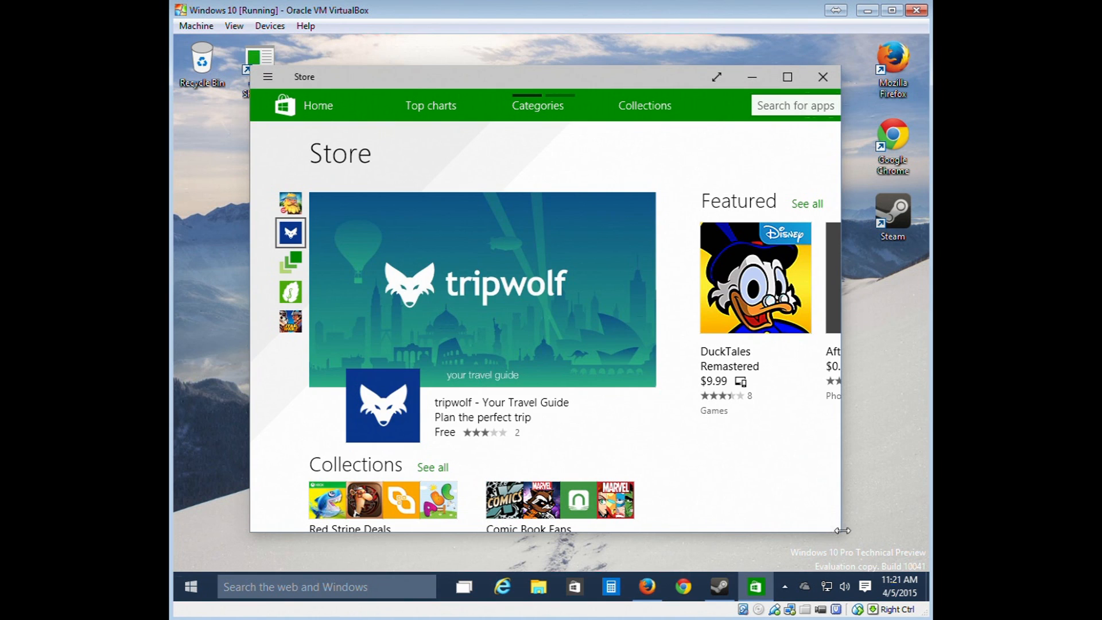
Maximize the Store window and view the commands offered in its app menu.
{"action": "left_click", "coordinate": [788, 77]}
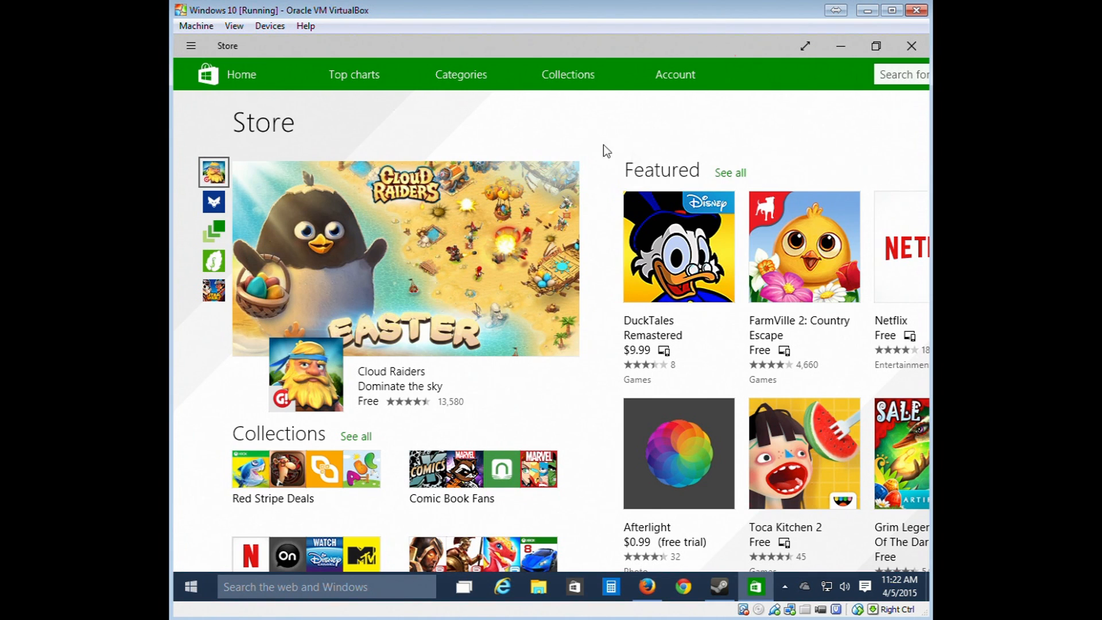
{"action": "left_click", "coordinate": [193, 46]}
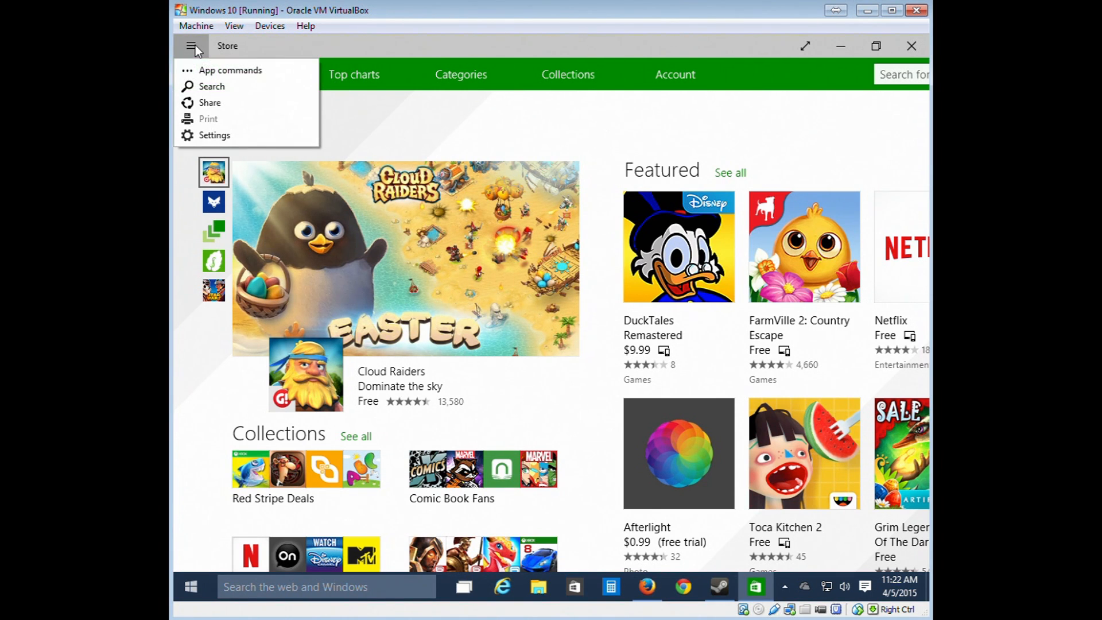
{"action": "left_click", "coordinate": [227, 44]}
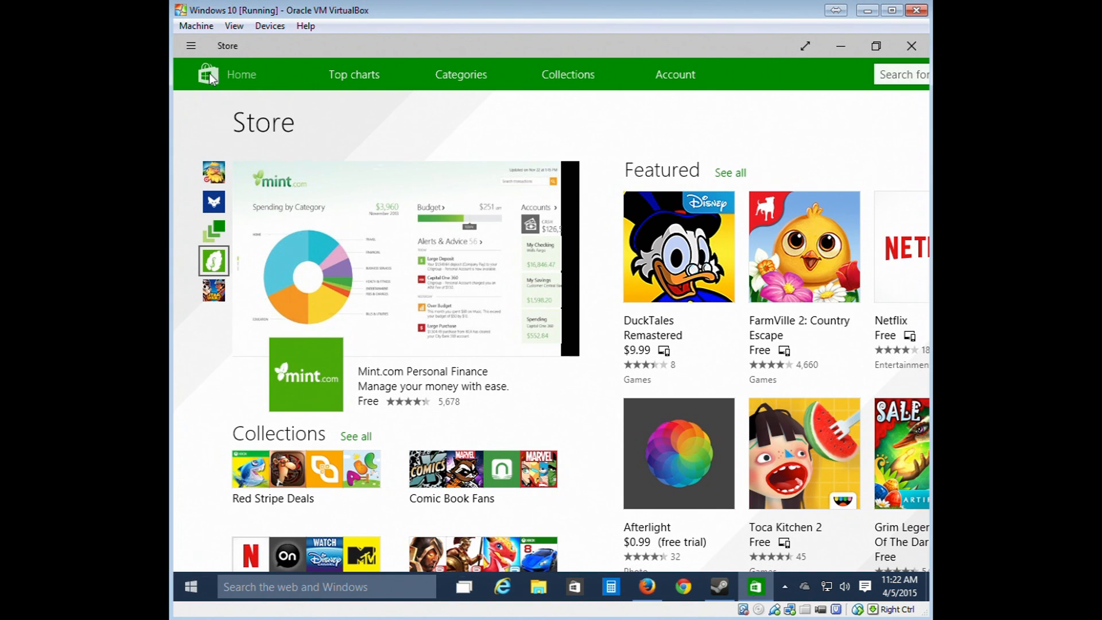
Browse the Store's Health & Fitness category and open the Daily Workouts app page.
{"action": "left_click", "coordinate": [467, 83]}
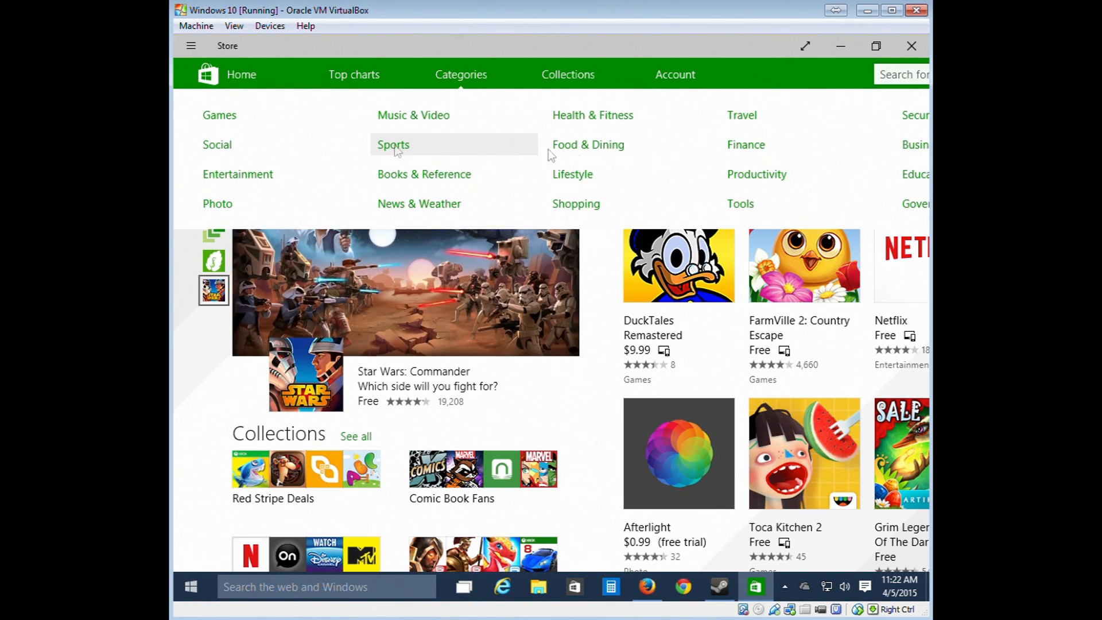
{"action": "left_click", "coordinate": [599, 113]}
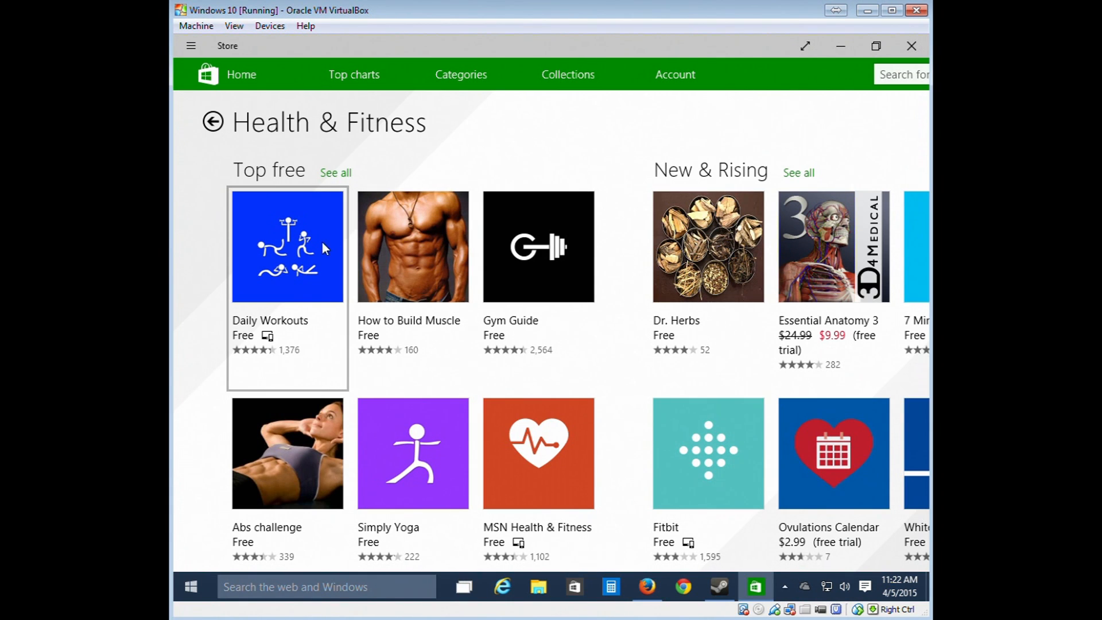
{"action": "left_click", "coordinate": [305, 247]}
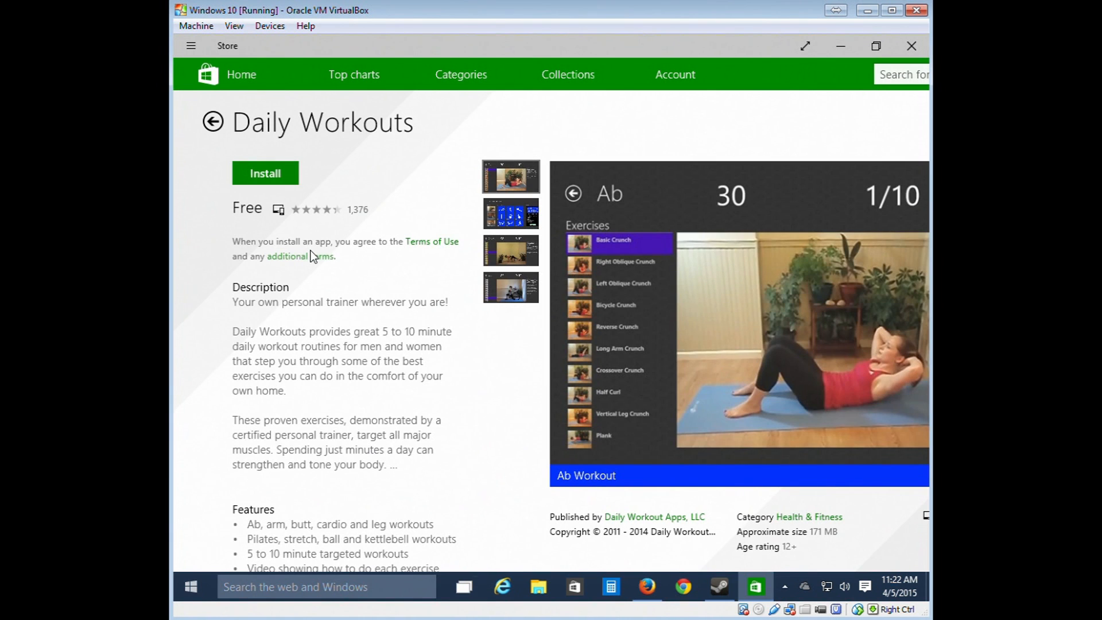
Try to install the Daily Workouts app, cancel the switch to a Microsoft account, and minimize the Store.
{"action": "left_click", "coordinate": [255, 164]}
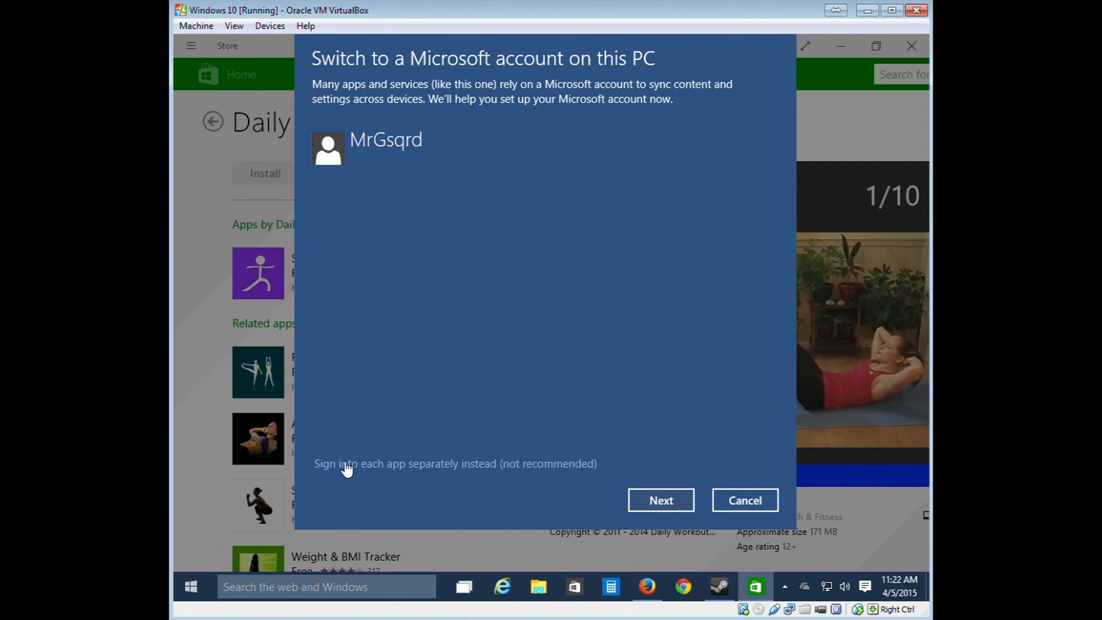
{"action": "left_click", "coordinate": [734, 501]}
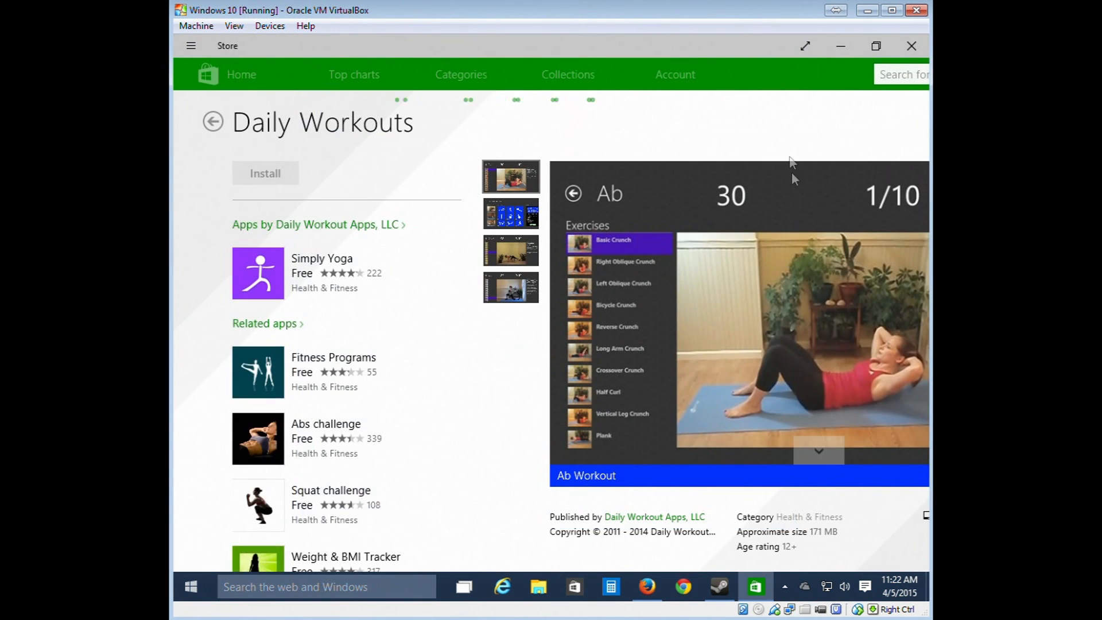
{"action": "left_click", "coordinate": [910, 46]}
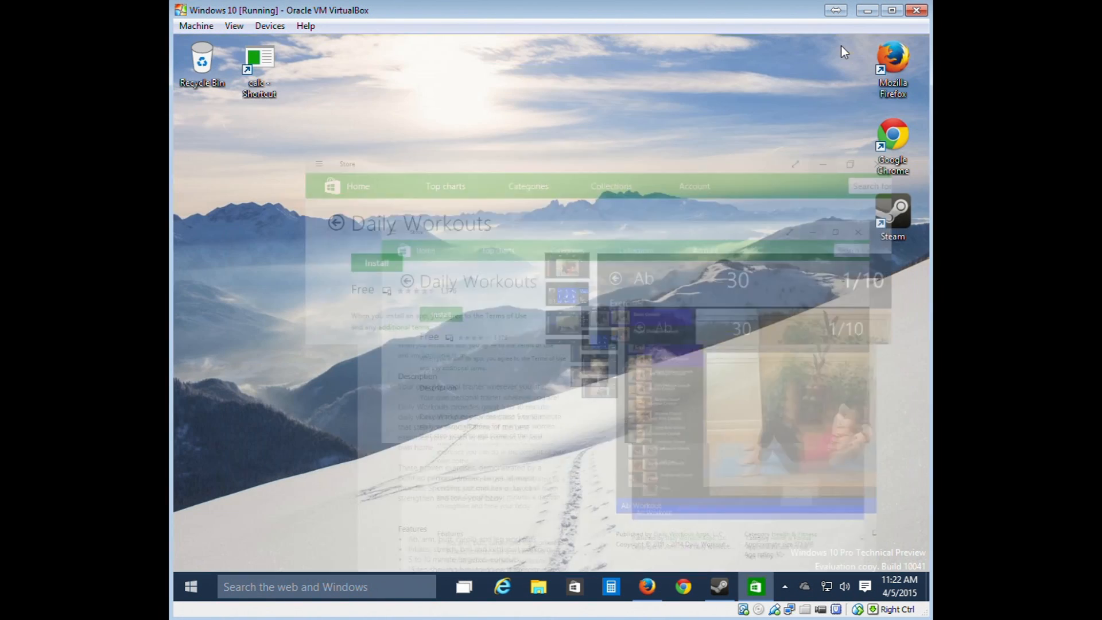
Switch to Firefox, search the web for youtube, and open the YouTube site from the results.
{"action": "left_click", "coordinate": [647, 586]}
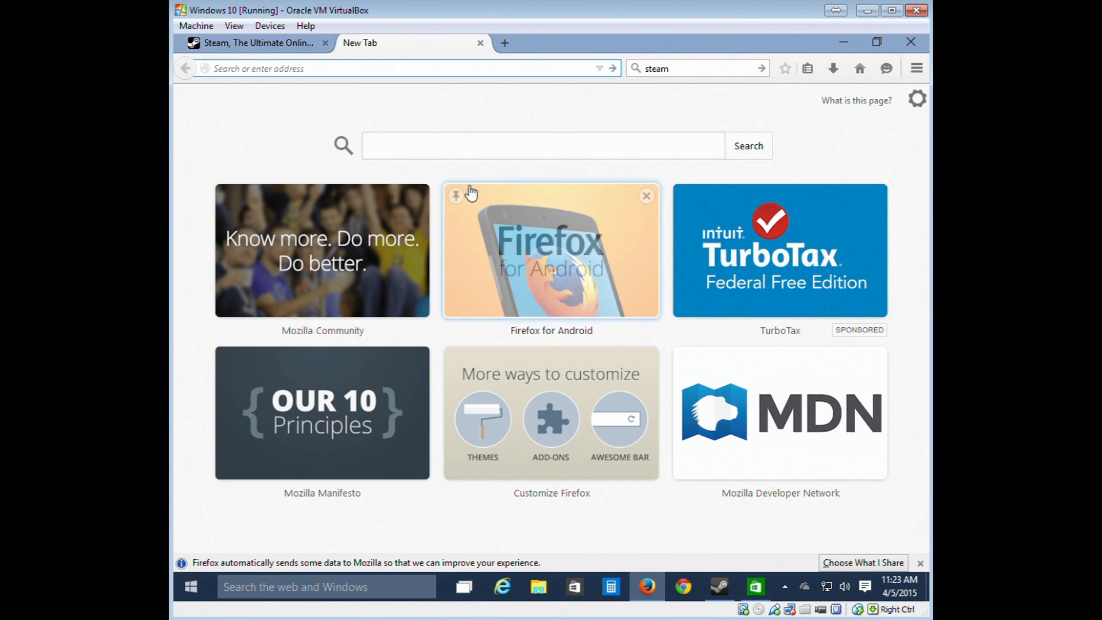
{"action": "left_click", "coordinate": [458, 146]}
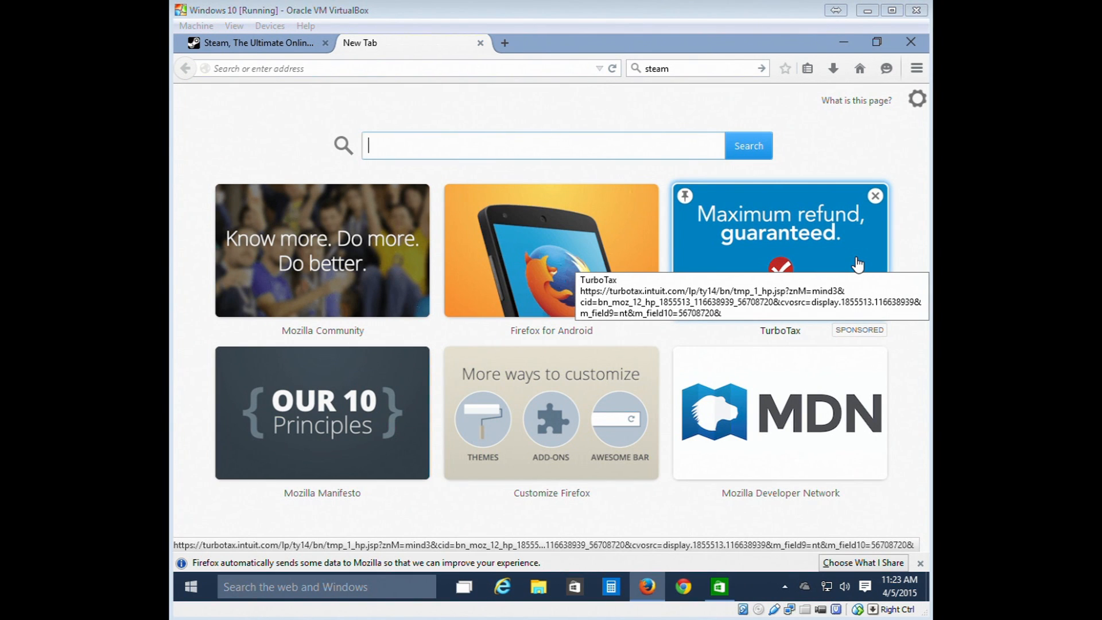
{"action": "left_click", "coordinate": [529, 136]}
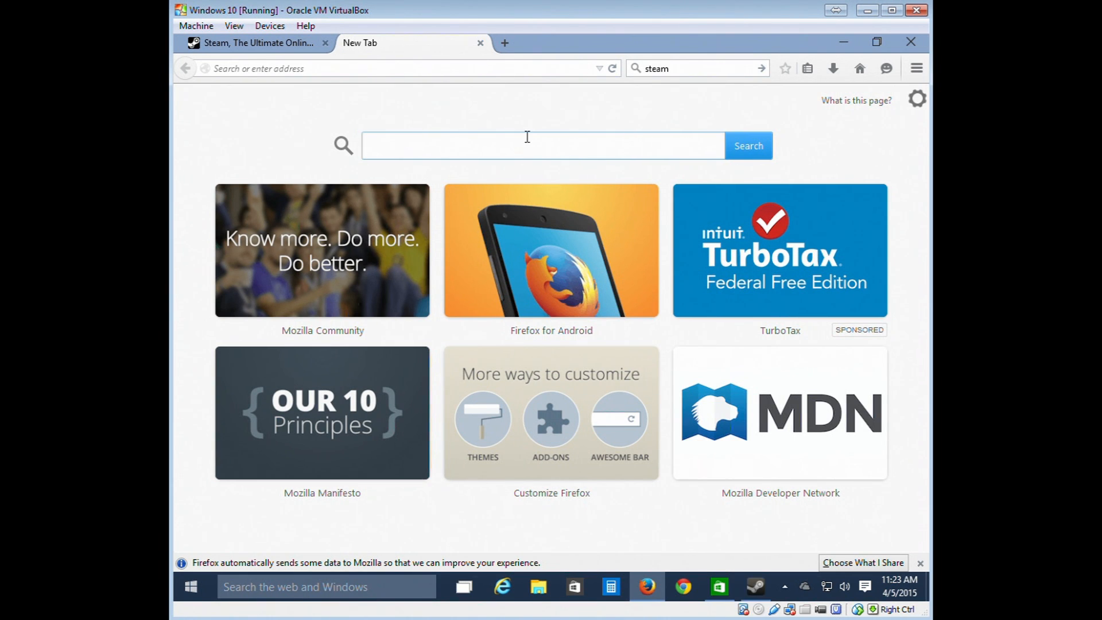
{"action": "type", "text": "youtube"}
{"action": "key", "text": "Return"}
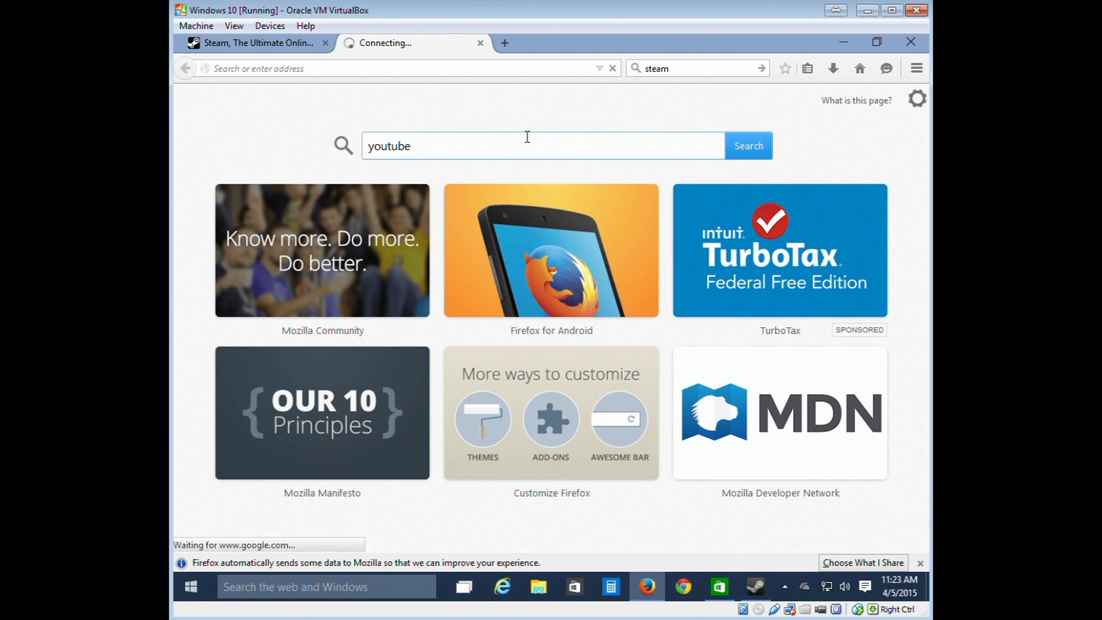
{"action": "left_click", "coordinate": [304, 218]}
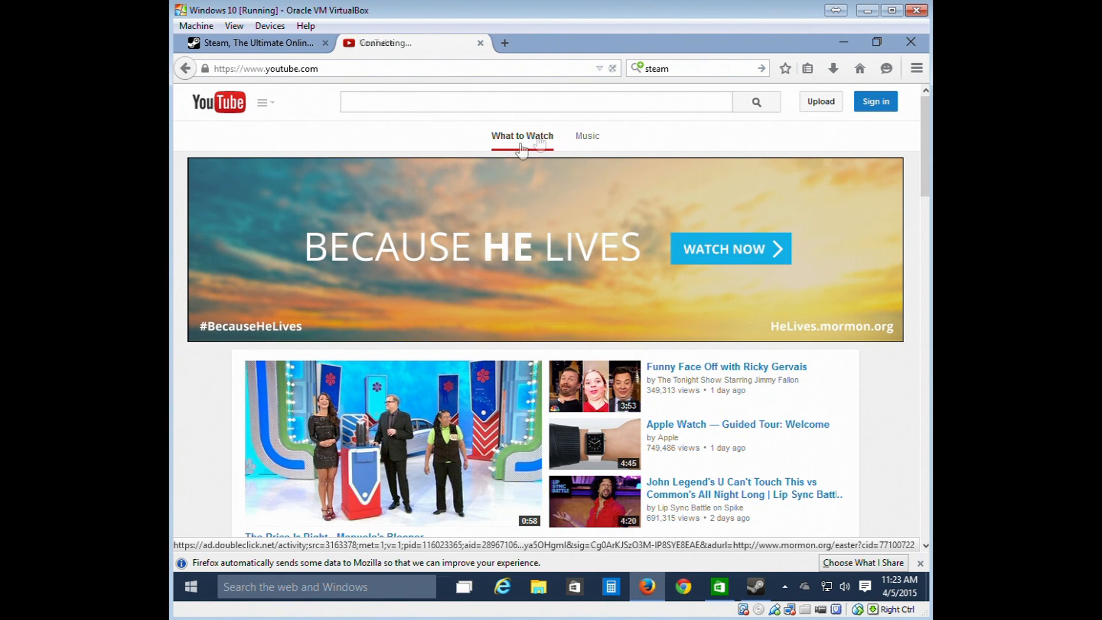
Search YouTube for the creator's username and open the matching channel page.
{"action": "scroll", "coordinate": [433, 116], "scroll_direction": "down", "scroll_amount": 5}
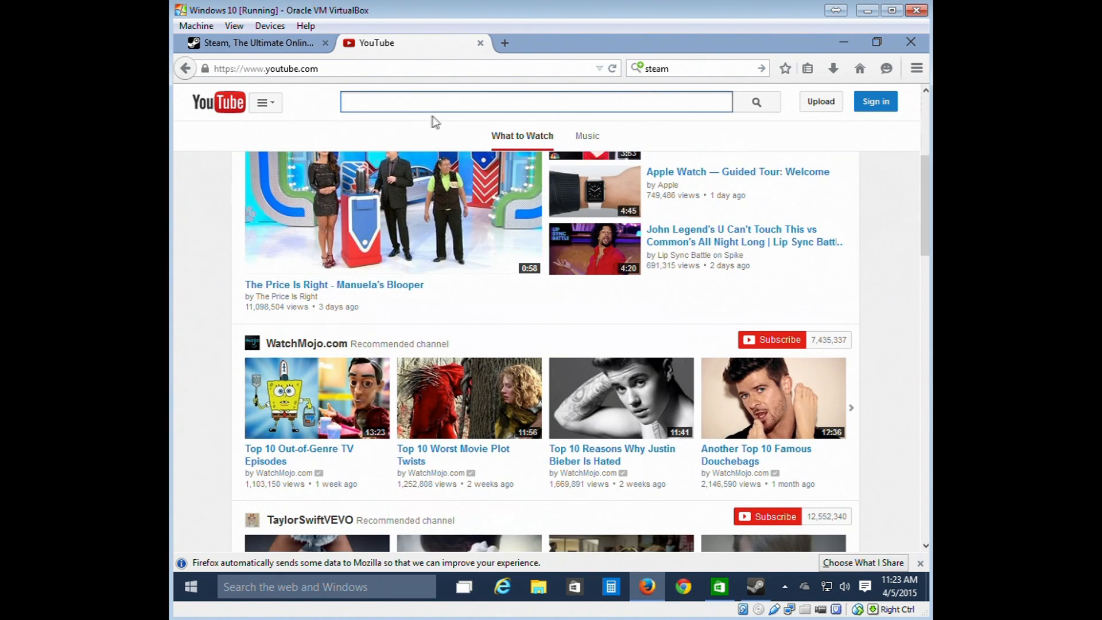
{"action": "scroll", "coordinate": [432, 121], "scroll_direction": "up", "scroll_amount": 5}
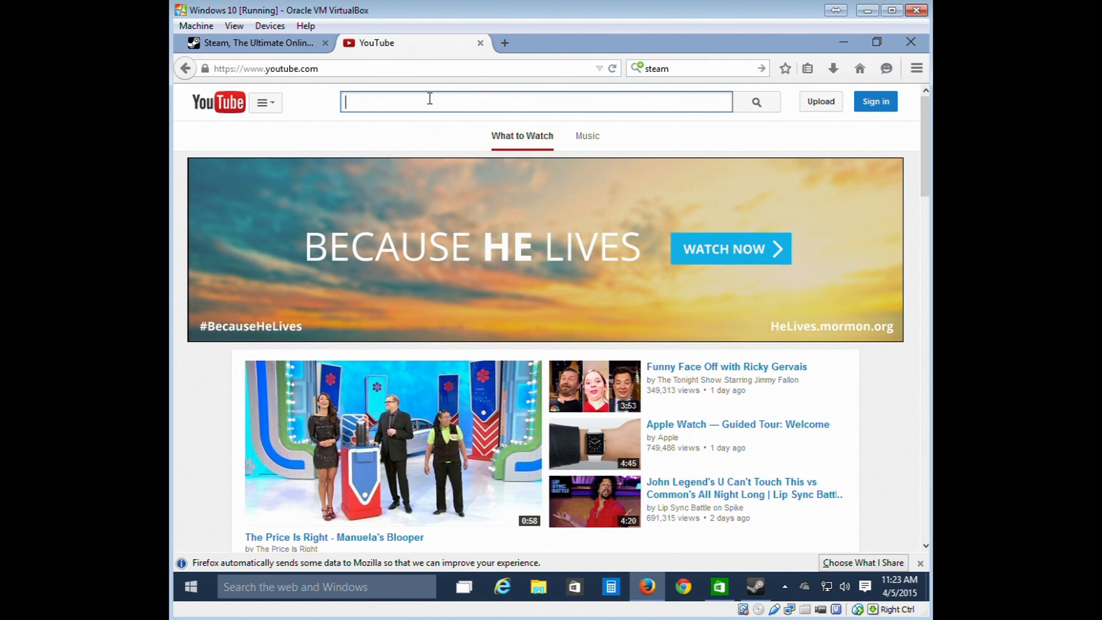
{"action": "type", "text": "MrGsqrd"}
{"action": "key", "text": "Return"}
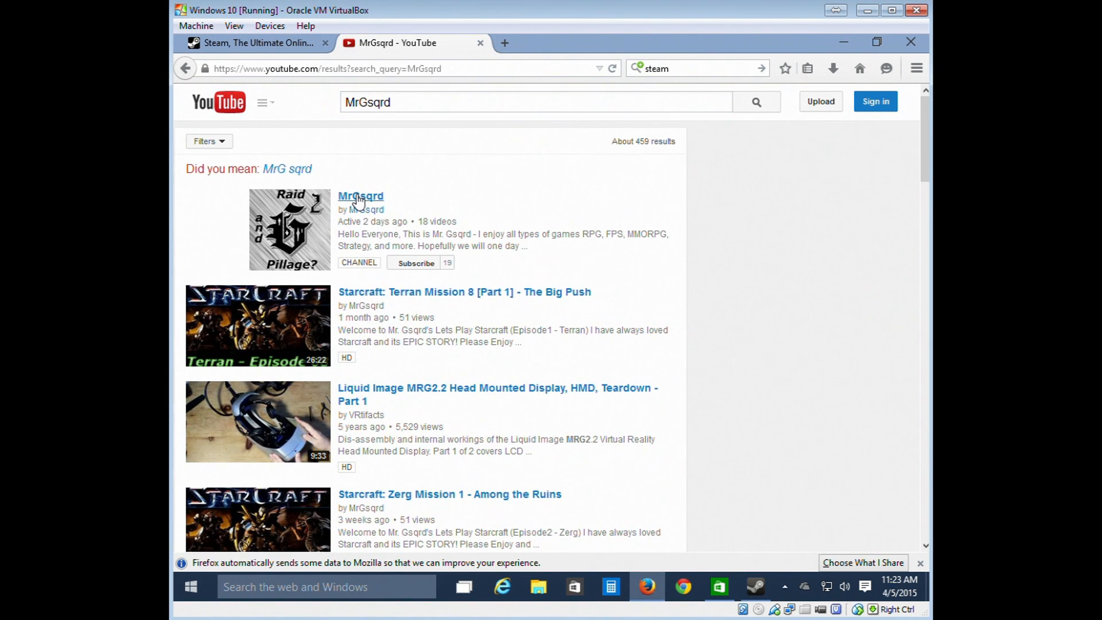
{"action": "left_click", "coordinate": [358, 198]}
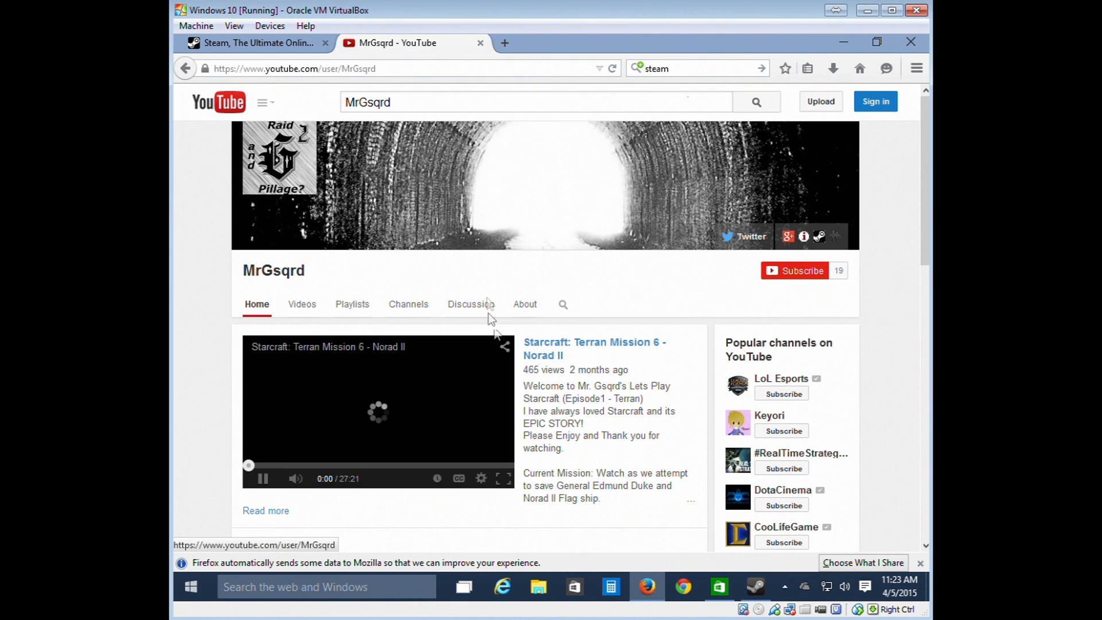
Look over the channel's home page, pause its featured Starcraft video, and minimize the browser.
{"action": "scroll", "coordinate": [447, 371], "scroll_direction": "down", "scroll_amount": 4}
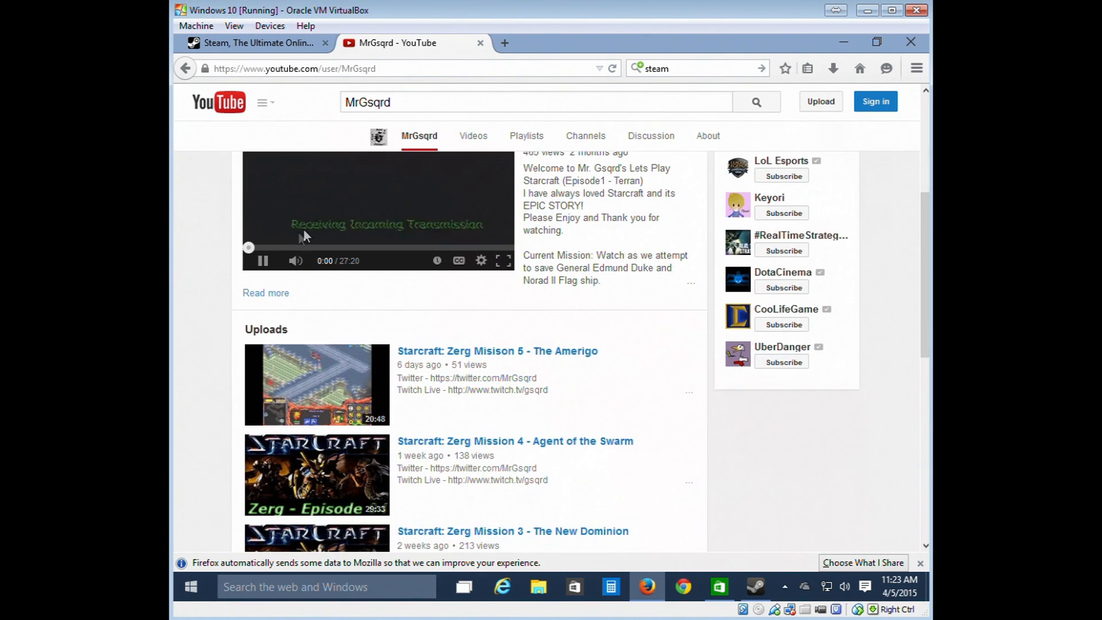
{"action": "scroll", "coordinate": [376, 224], "scroll_direction": "up", "scroll_amount": 3}
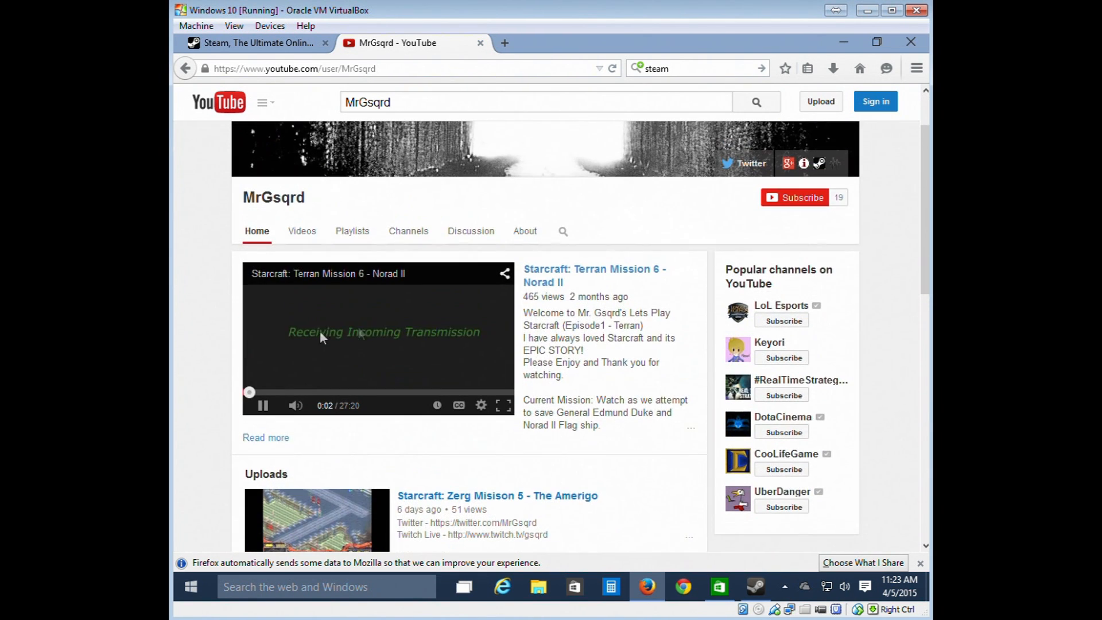
{"action": "left_click", "coordinate": [264, 407]}
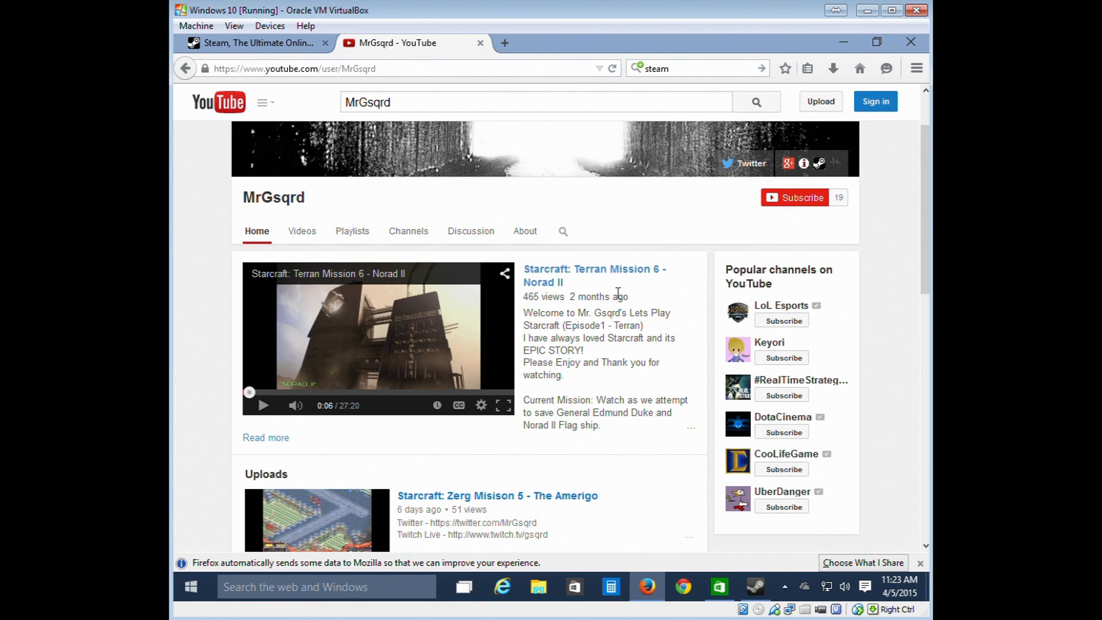
{"action": "left_click", "coordinate": [850, 41]}
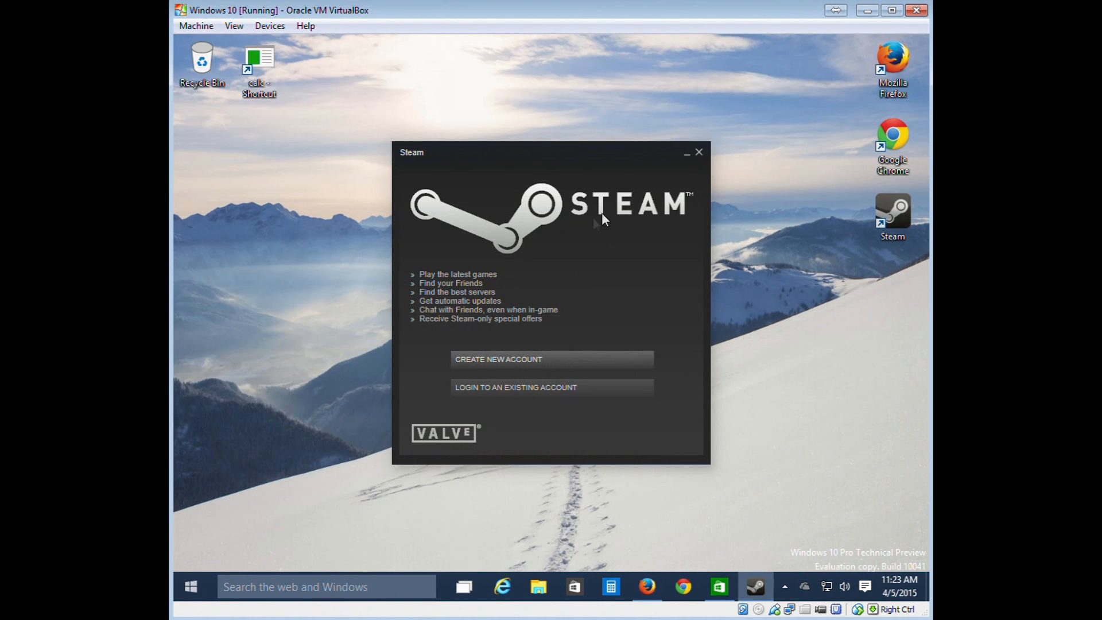
Close the Steam welcome window and try to open Windows Settings.
{"action": "left_click", "coordinate": [696, 153]}
{"action": "left_click", "coordinate": [177, 597]}
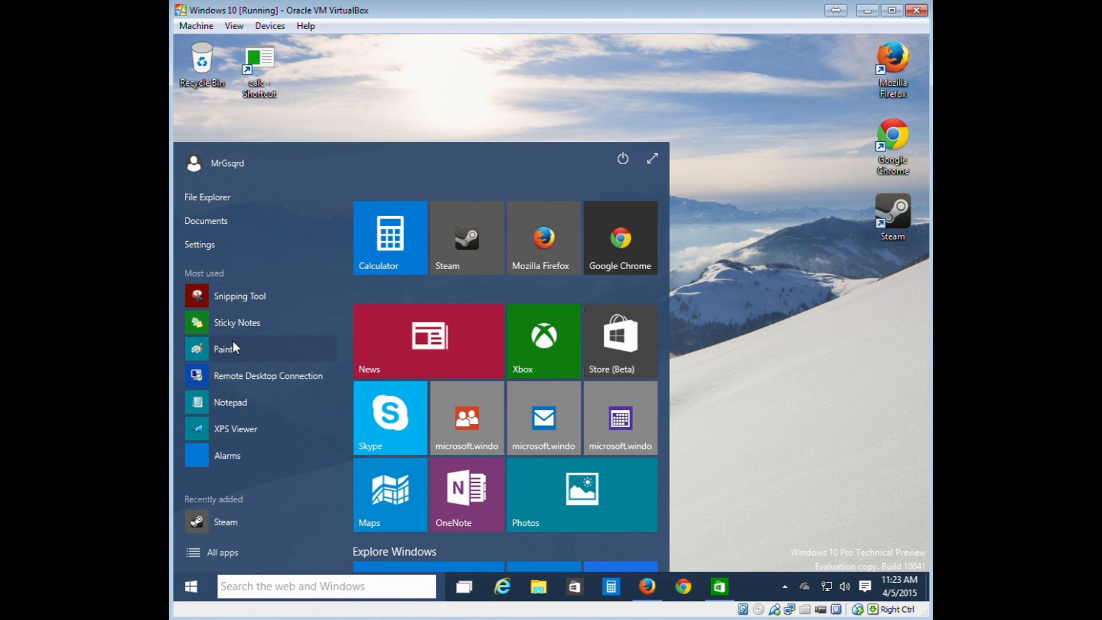
{"action": "left_click", "coordinate": [204, 245]}
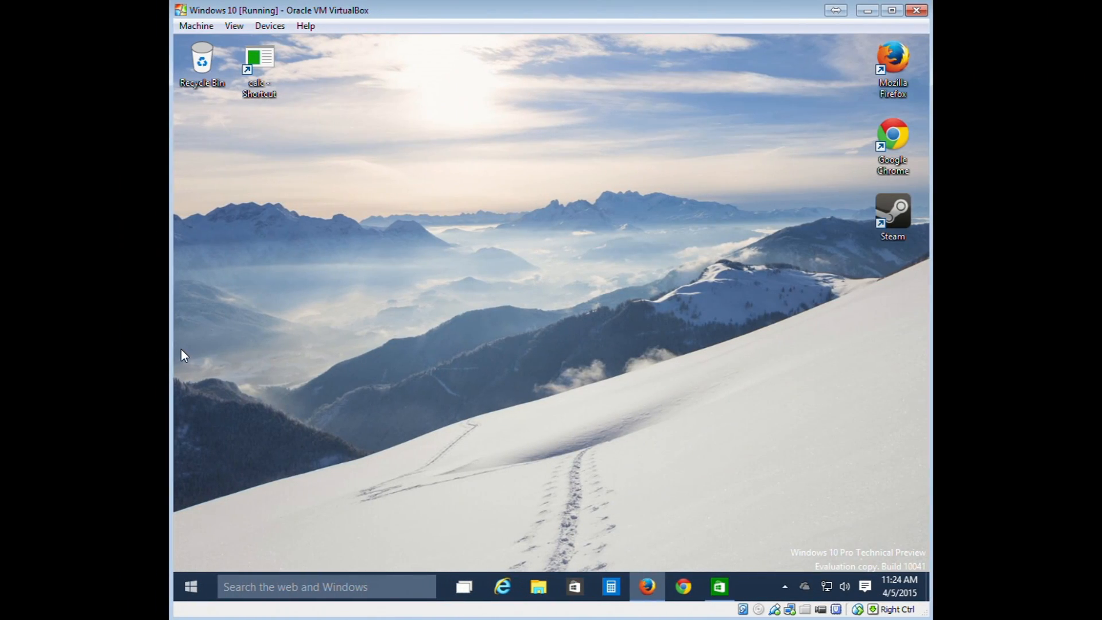
{"action": "left_click", "coordinate": [646, 577]}
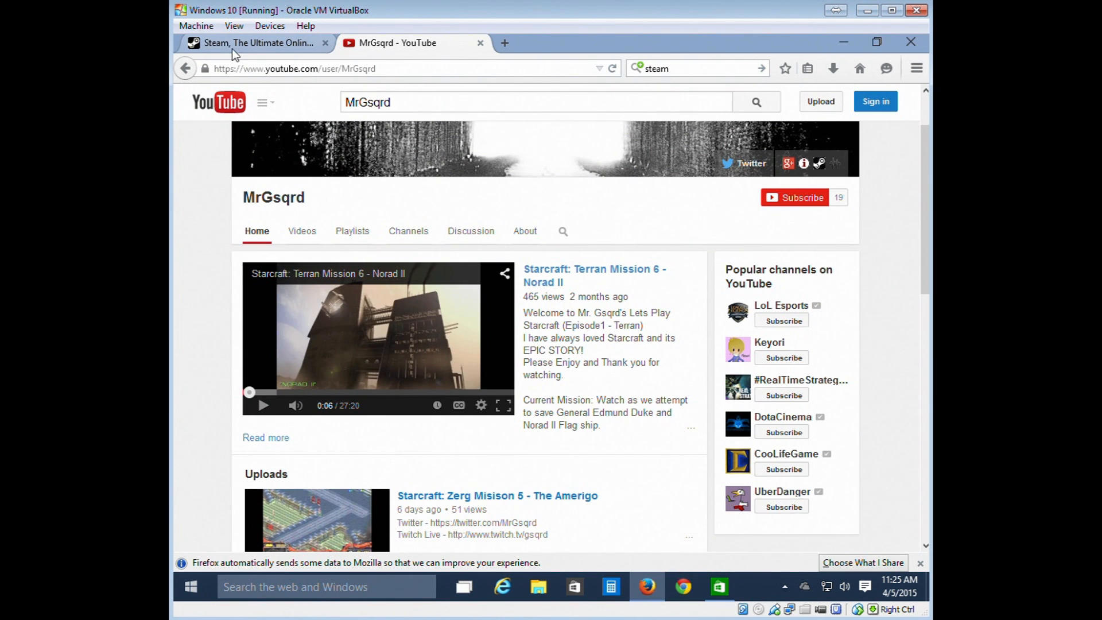
{"action": "left_click", "coordinate": [852, 42]}
{"action": "left_click", "coordinate": [192, 586]}
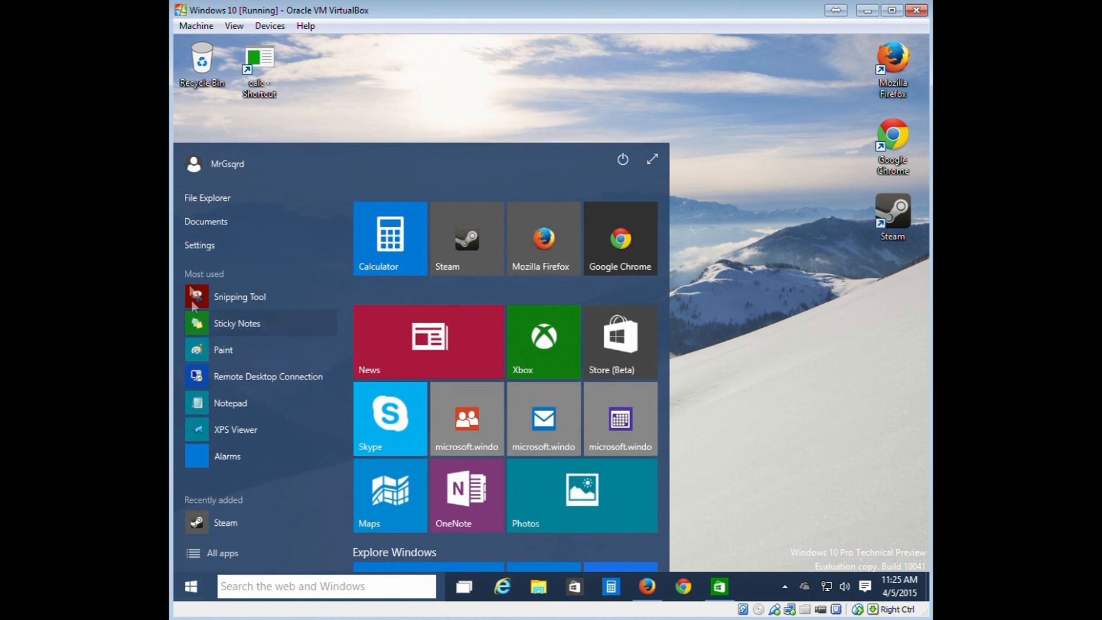
{"action": "left_click", "coordinate": [202, 253]}
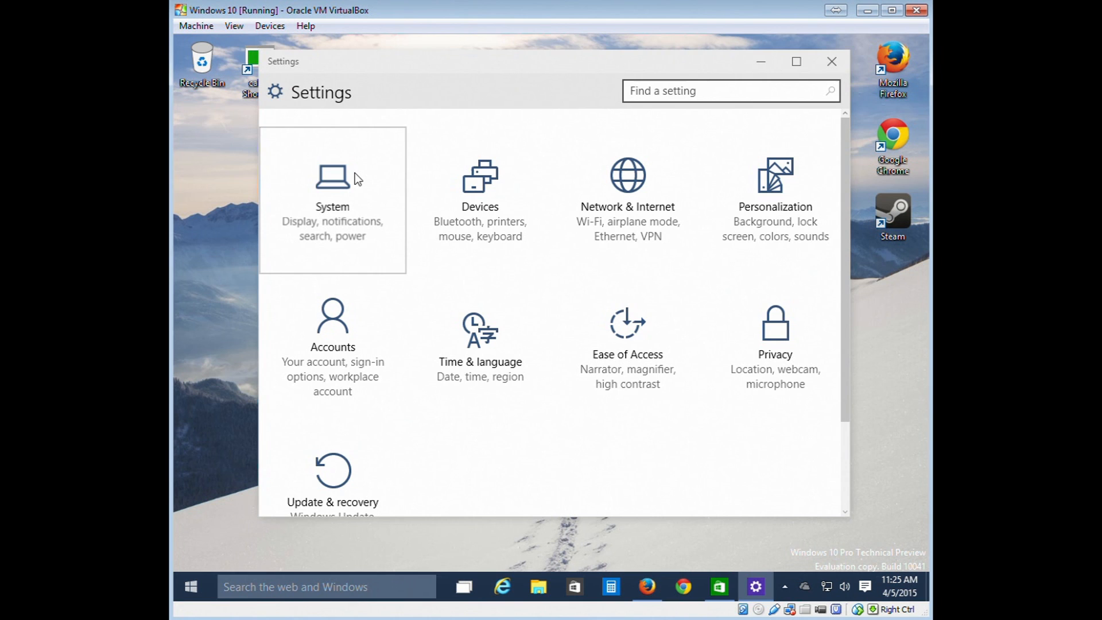
{"action": "key", "text": "alt+F4"}
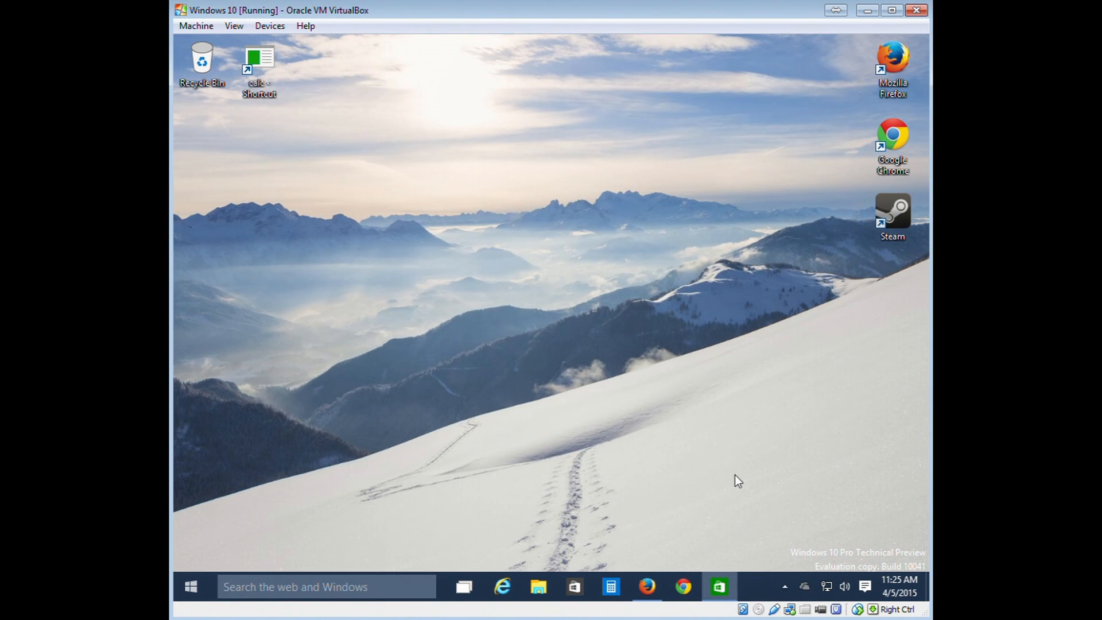
Close Firefox together with both of its open tabs, and close the Store.
{"action": "right_click", "coordinate": [648, 585]}
{"action": "left_click", "coordinate": [610, 546]}
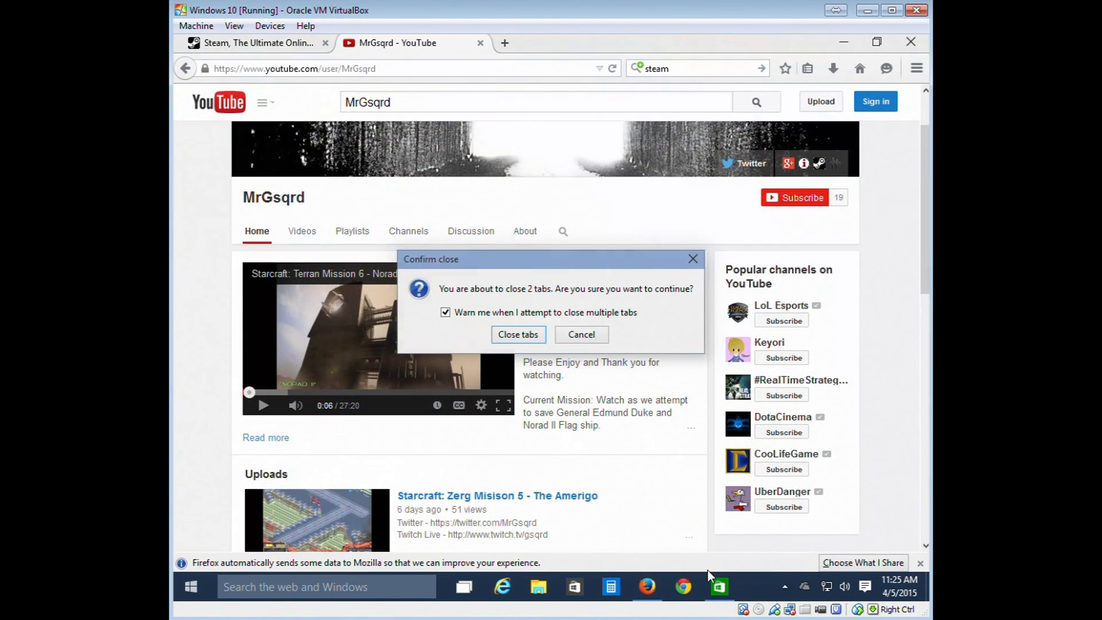
{"action": "left_click", "coordinate": [517, 334]}
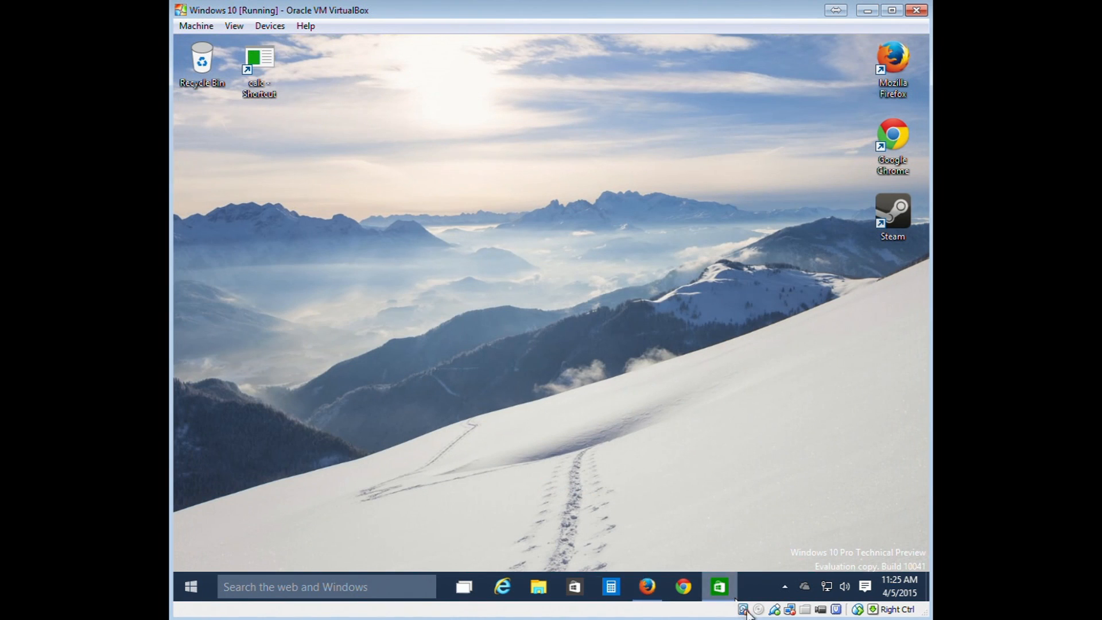
{"action": "left_click", "coordinate": [722, 587]}
{"action": "left_click", "coordinate": [919, 46]}
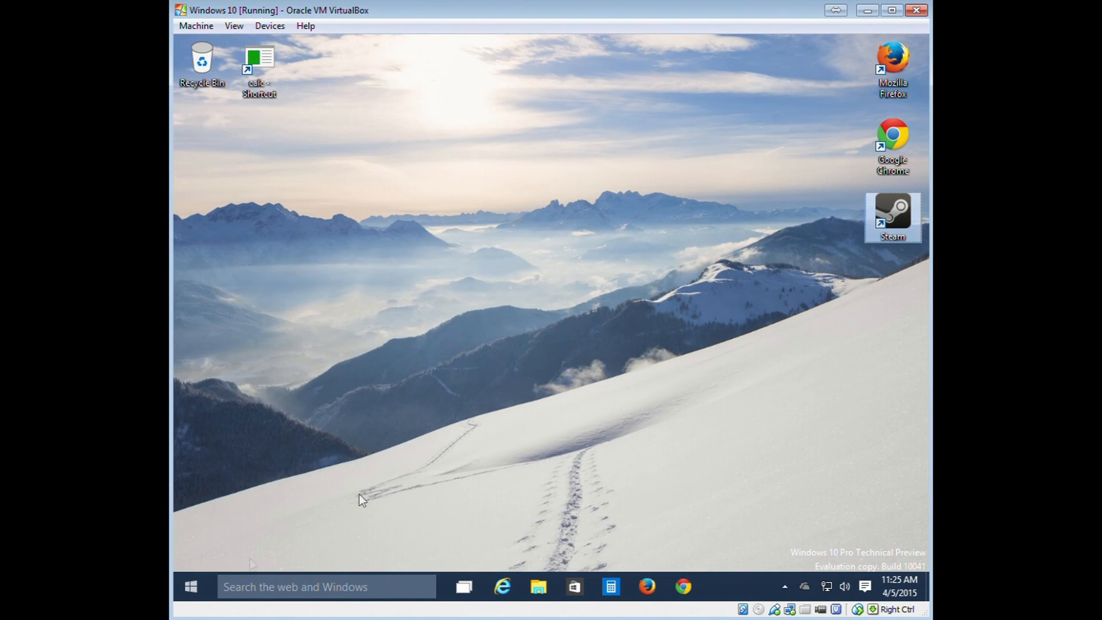
Open Windows Settings and look through the Accounts, Devices, and Network & Internet categories.
{"action": "left_click", "coordinate": [191, 585]}
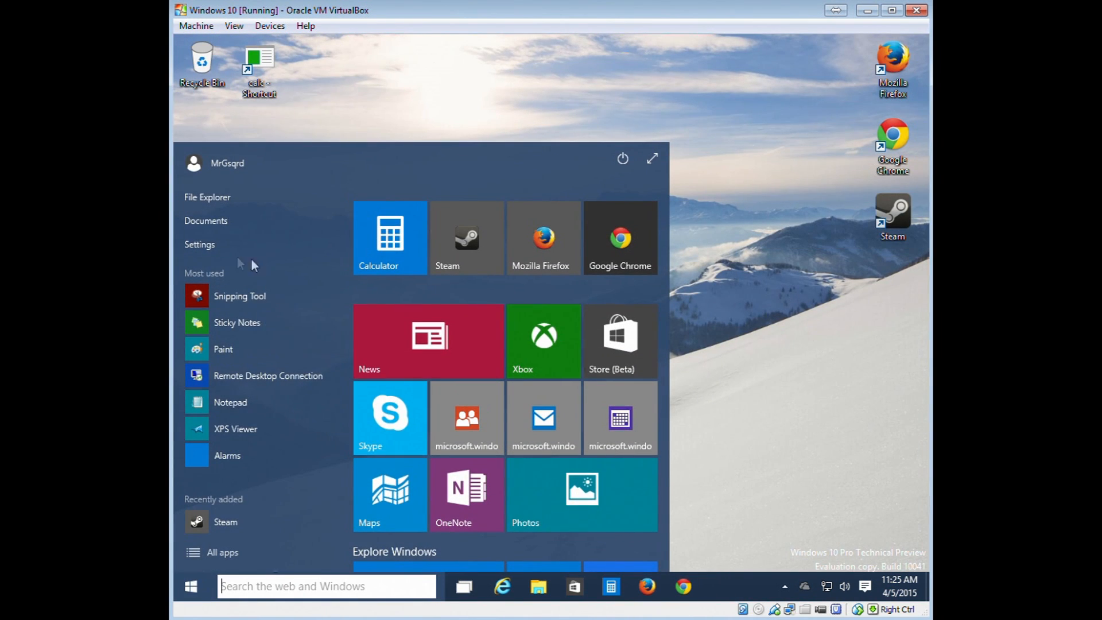
{"action": "left_click", "coordinate": [217, 249]}
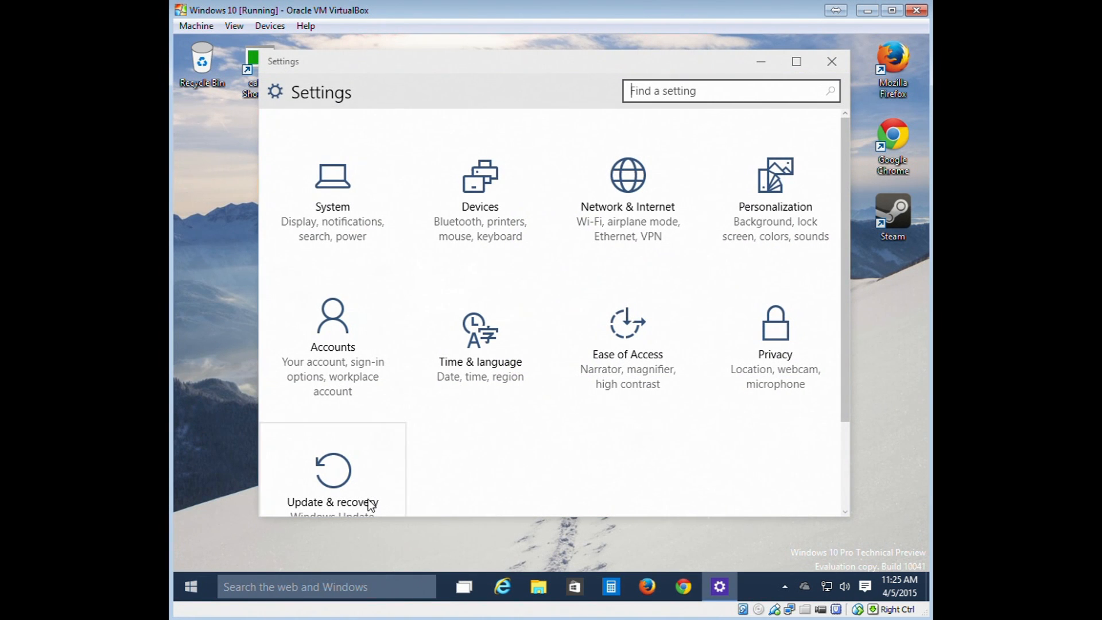
{"action": "left_click", "coordinate": [330, 340]}
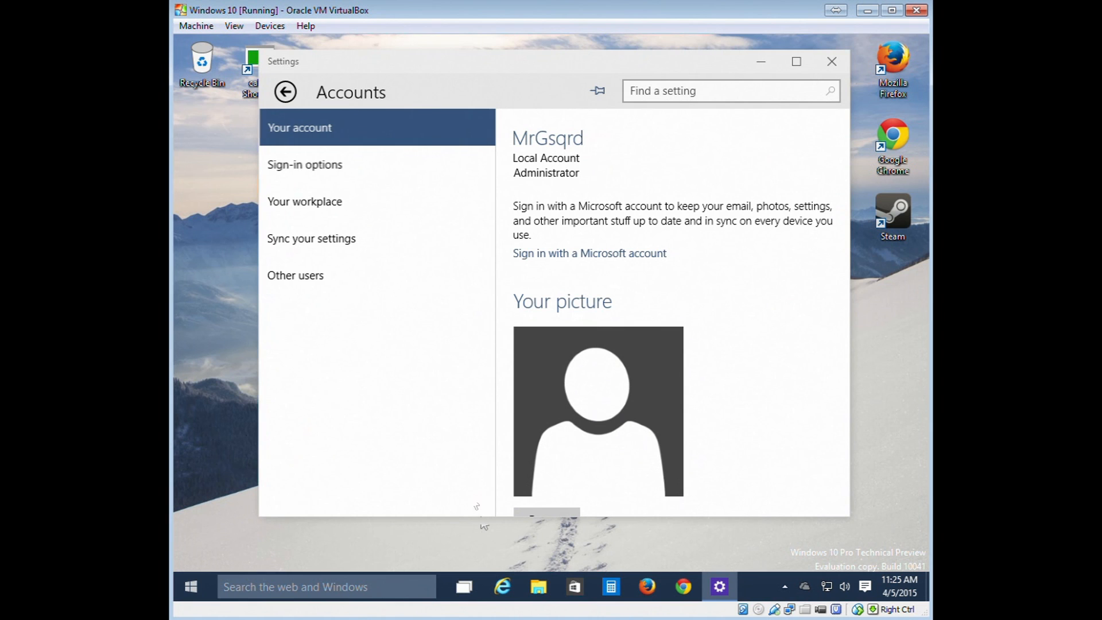
{"action": "left_click", "coordinate": [285, 92]}
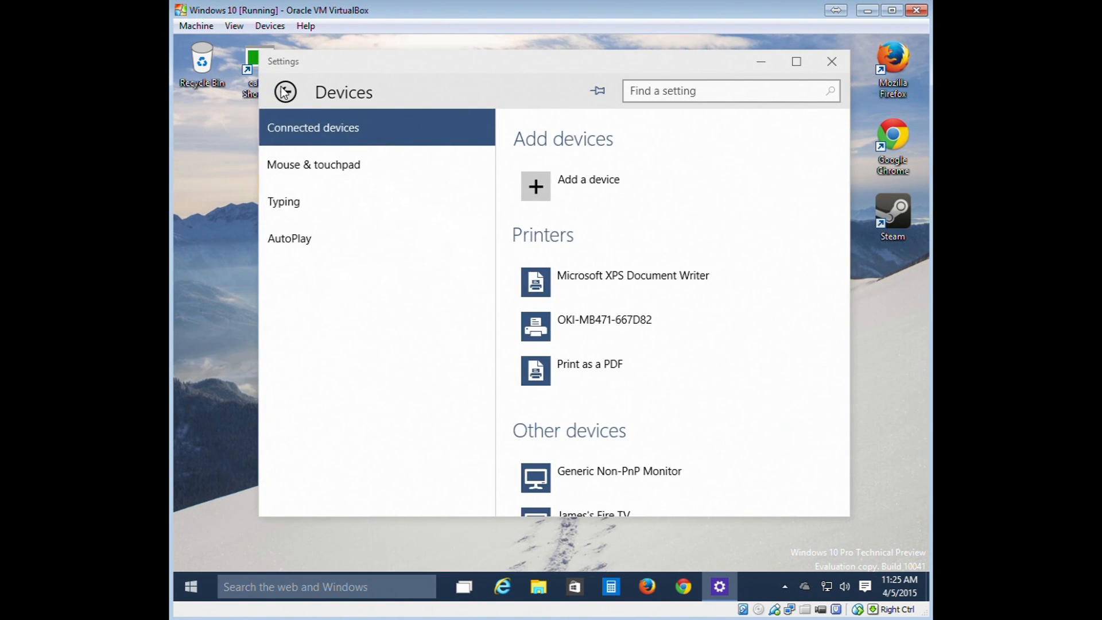
{"action": "left_click", "coordinate": [285, 90]}
{"action": "left_click", "coordinate": [628, 182]}
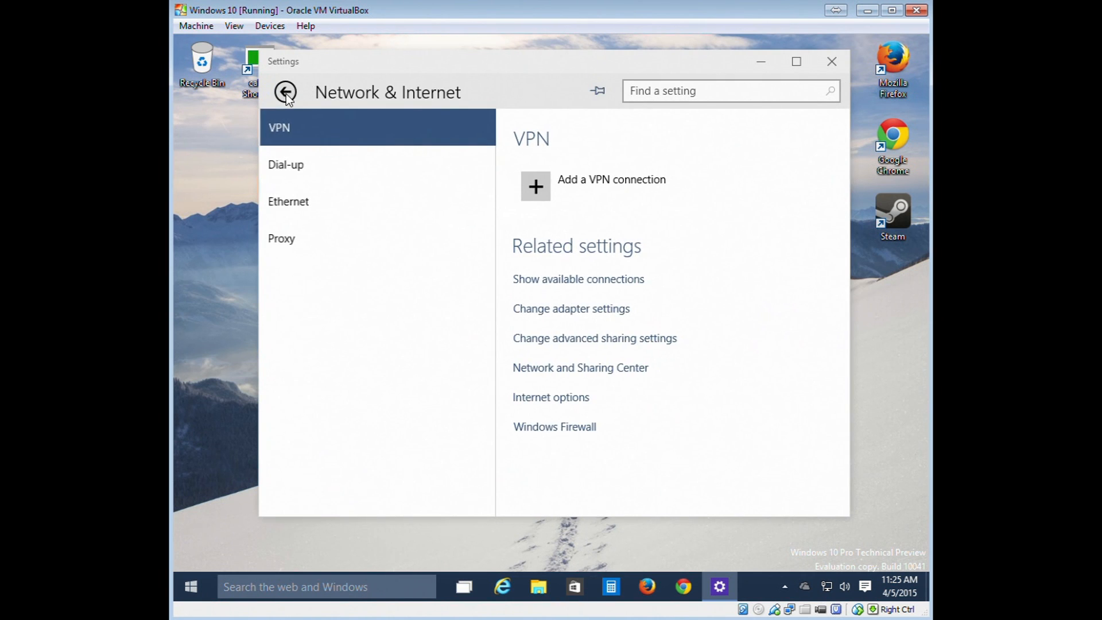
{"action": "left_click", "coordinate": [285, 90]}
Open the Personalization settings and examine the lock screen's background choices and app status options.
{"action": "left_click", "coordinate": [799, 202]}
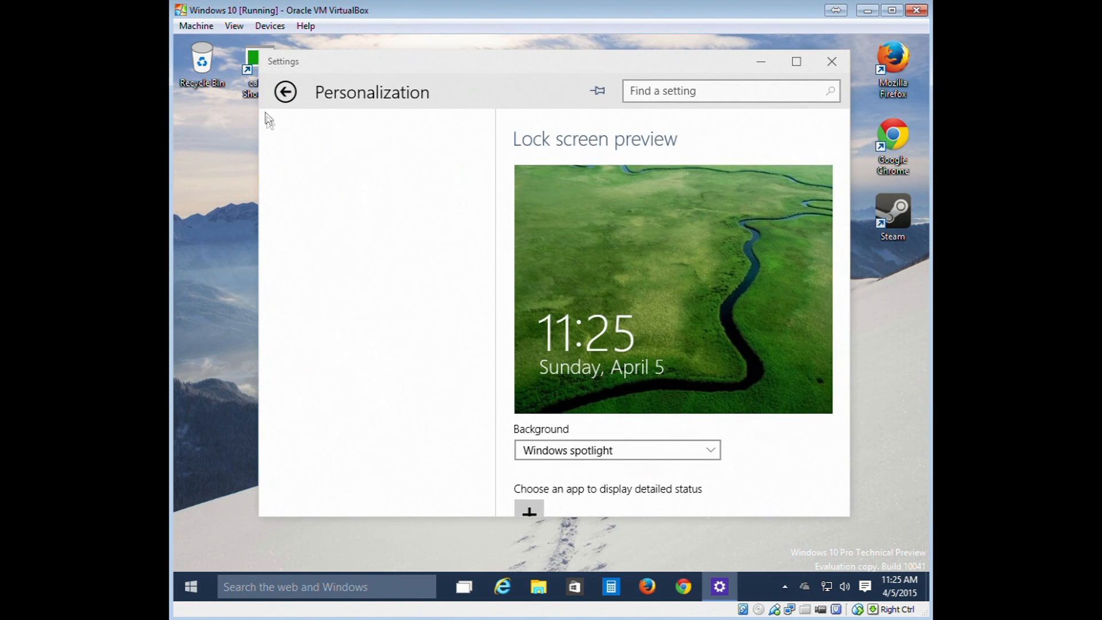
{"action": "left_click", "coordinate": [623, 453]}
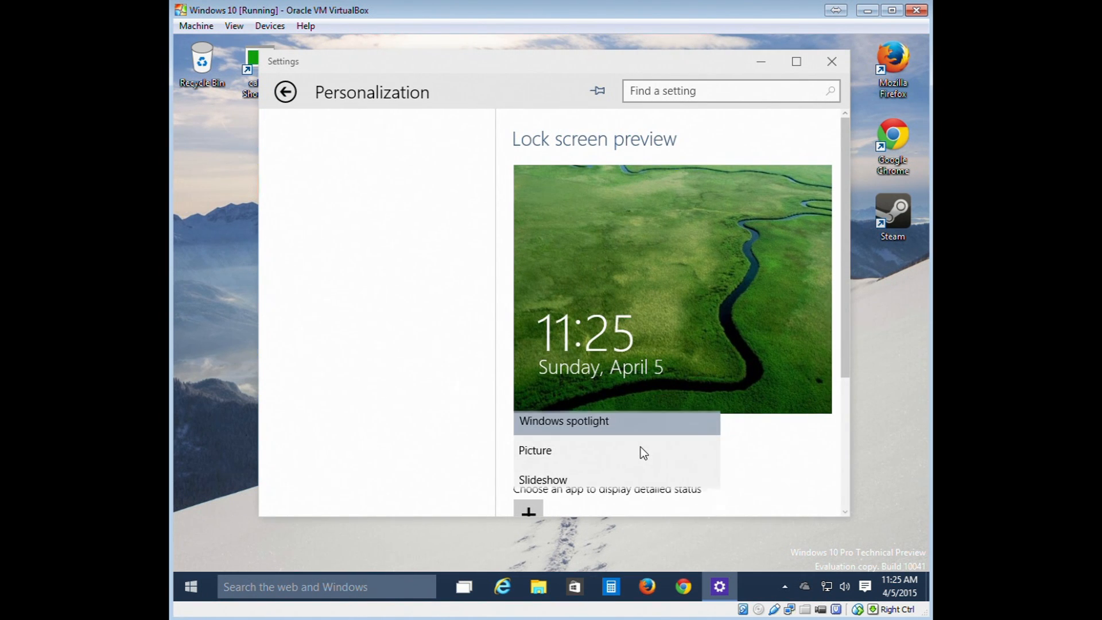
{"action": "left_click", "coordinate": [395, 379]}
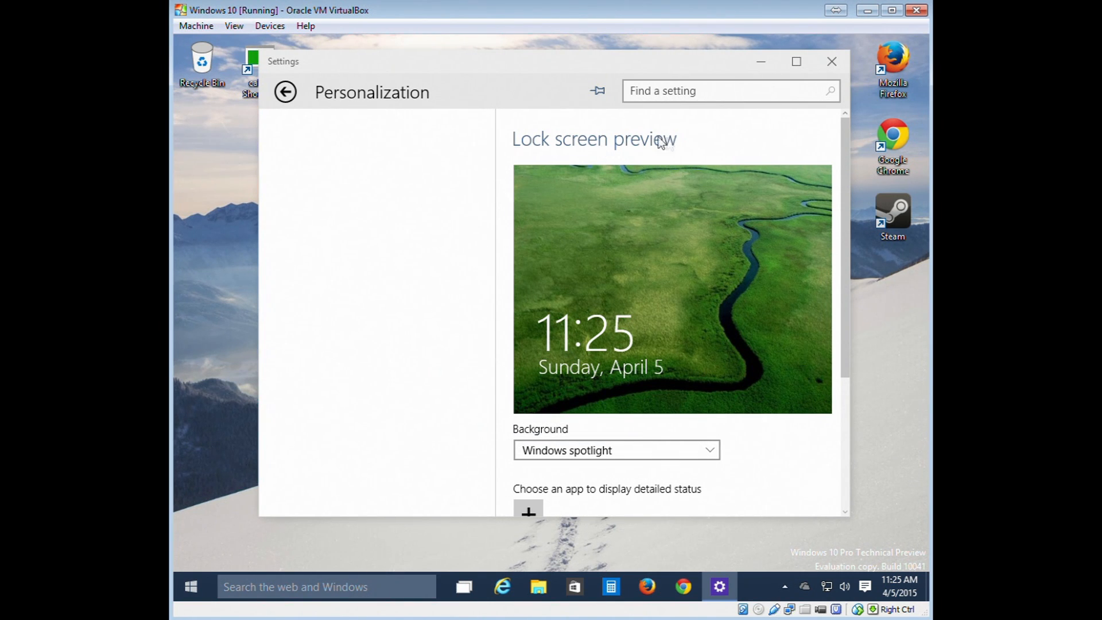
{"action": "scroll", "coordinate": [842, 167], "scroll_direction": "down", "scroll_amount": 3}
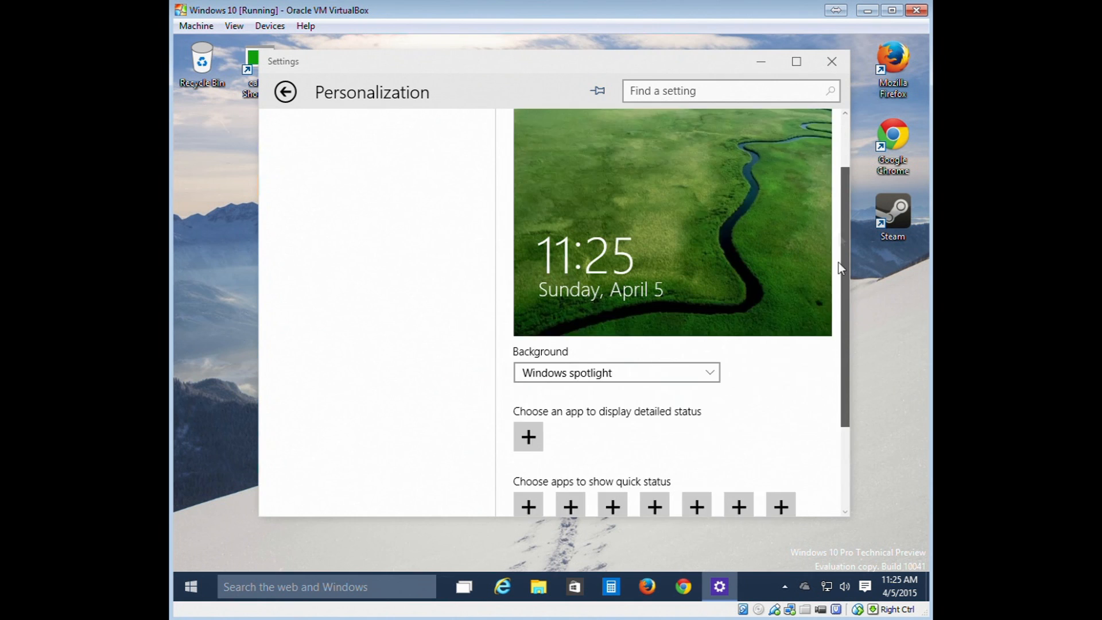
{"action": "scroll", "coordinate": [836, 343], "scroll_direction": "up", "scroll_amount": 3}
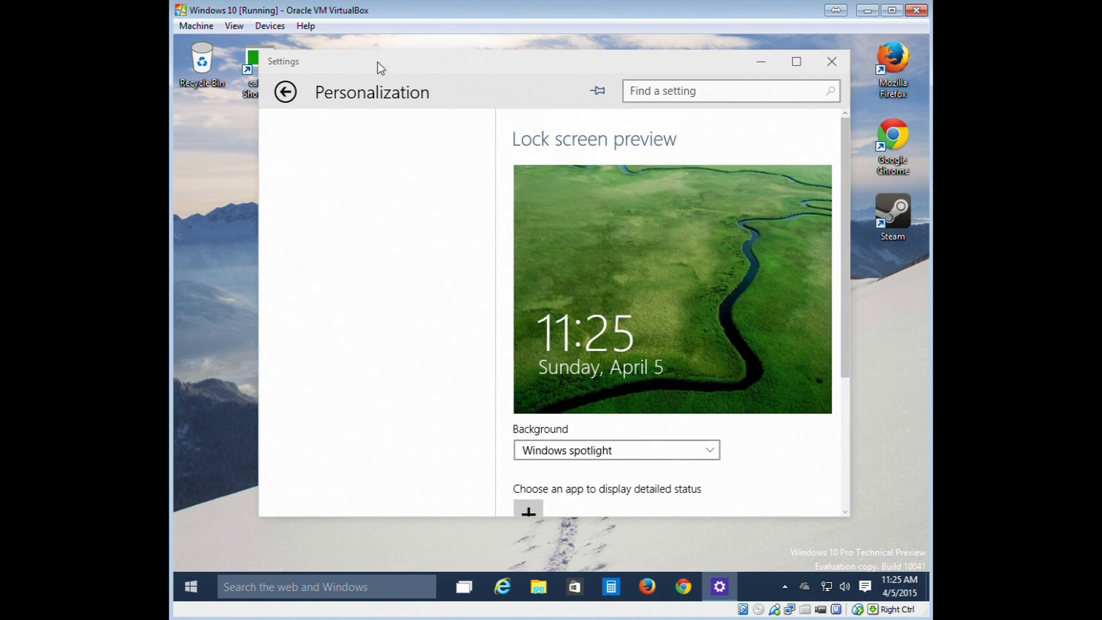
Open the System settings and examine the disk usage and default save locations under Storage Sense.
{"action": "left_click", "coordinate": [282, 95]}
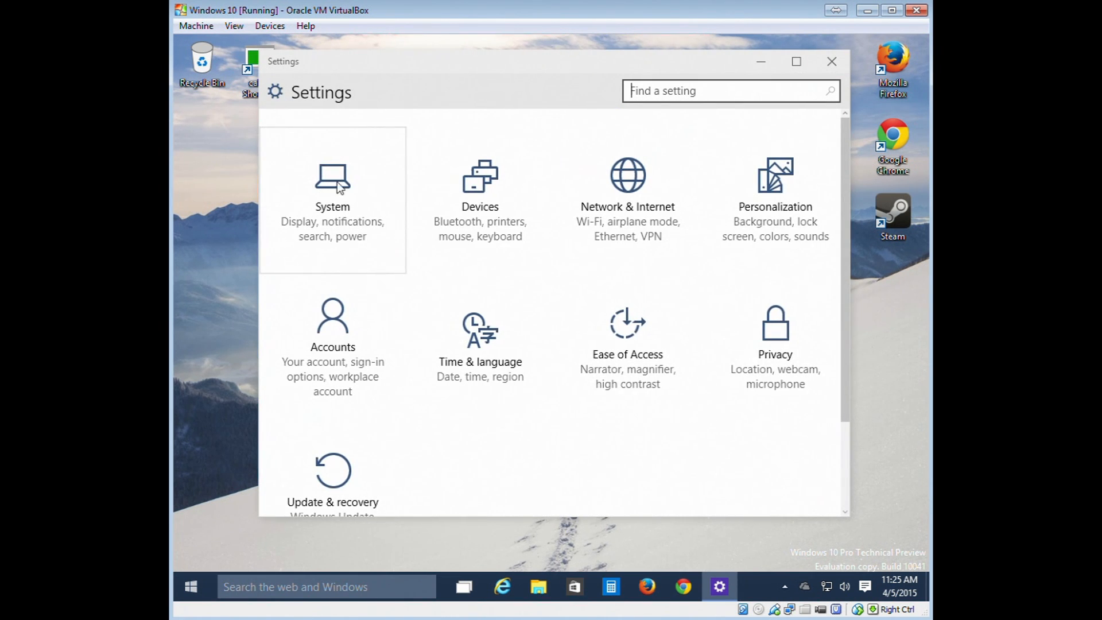
{"action": "left_click", "coordinate": [376, 270]}
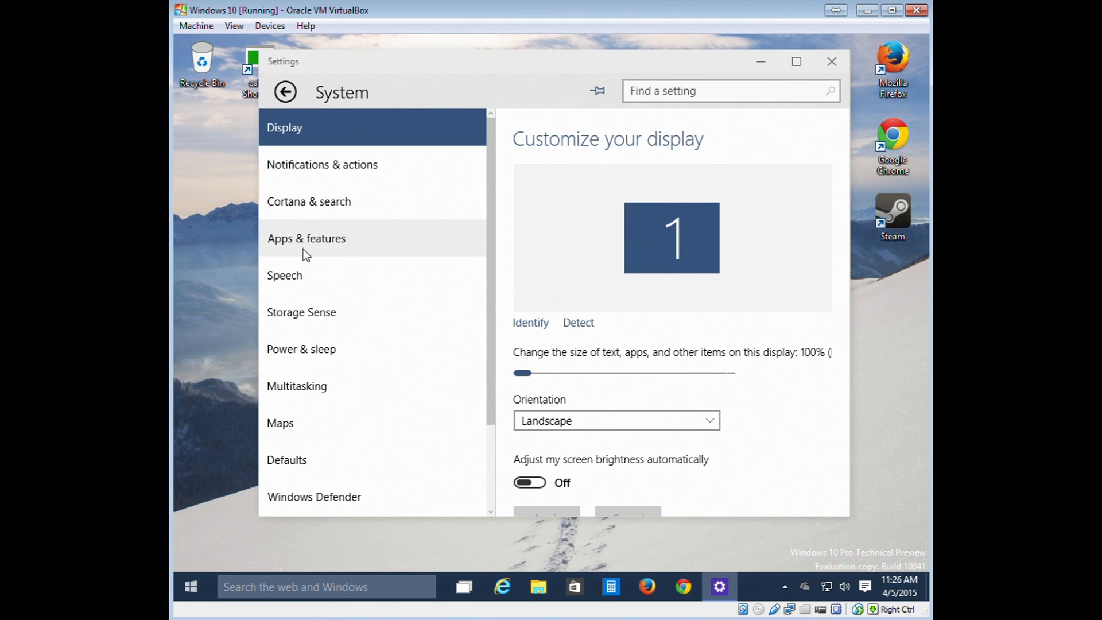
{"action": "left_click", "coordinate": [303, 313]}
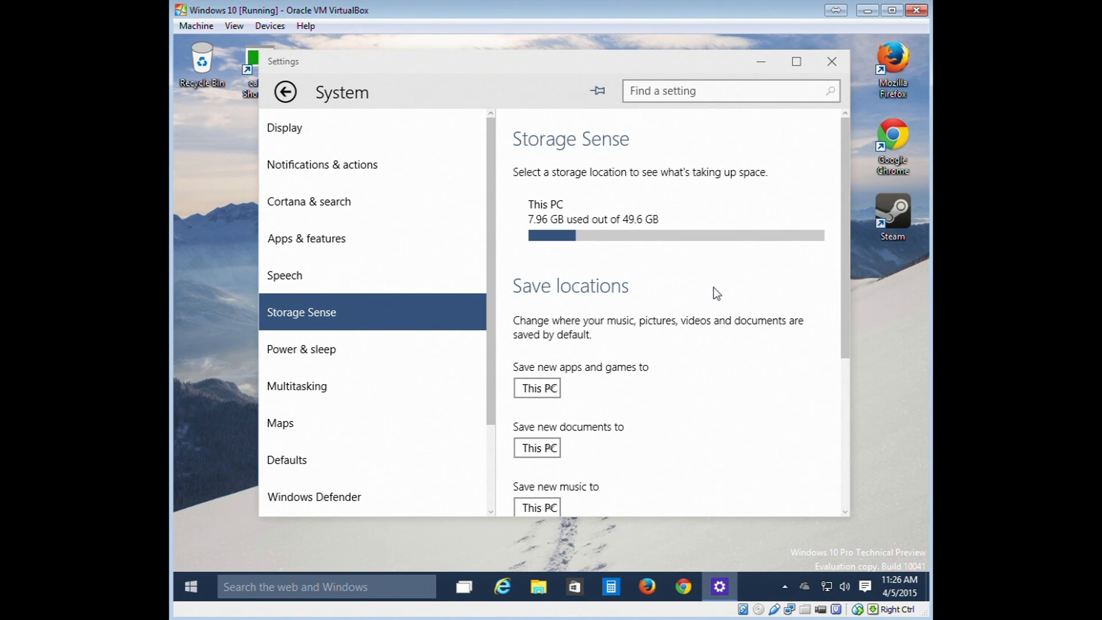
{"action": "scroll", "coordinate": [716, 293], "scroll_direction": "down", "scroll_amount": 4}
{"action": "scroll", "coordinate": [714, 293], "scroll_direction": "up", "scroll_amount": 4}
Look through the Notifications & actions, Cortana & search, and About pages of the System settings.
{"action": "left_click", "coordinate": [294, 138]}
{"action": "left_click", "coordinate": [301, 166]}
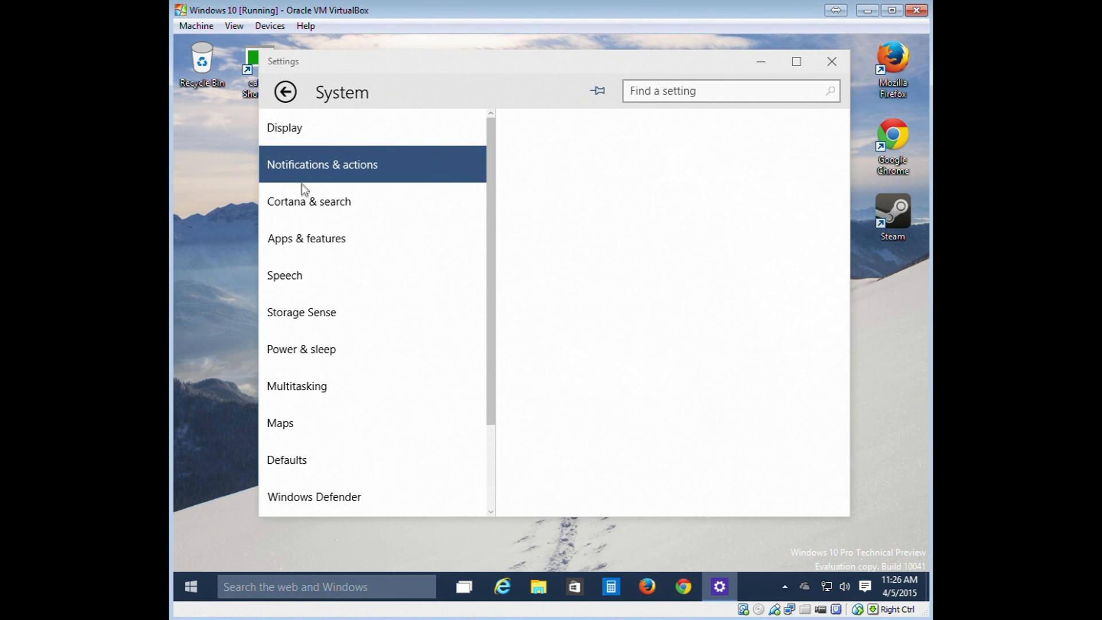
{"action": "left_click", "coordinate": [302, 190]}
{"action": "scroll", "coordinate": [315, 209], "scroll_direction": "down", "scroll_amount": 3}
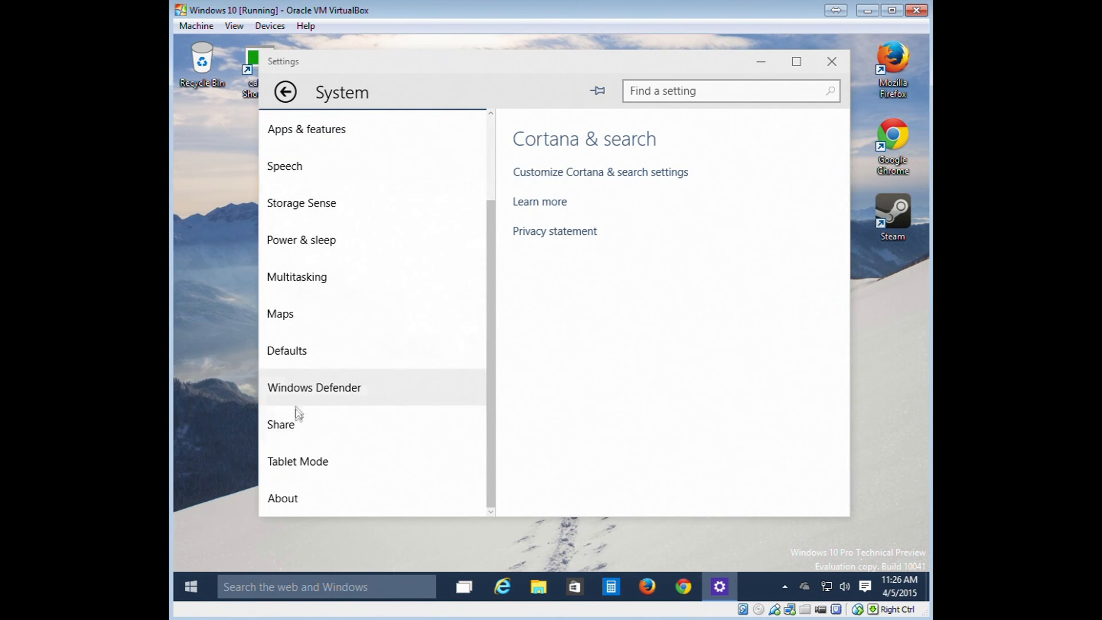
{"action": "left_click", "coordinate": [290, 498]}
{"action": "scroll", "coordinate": [287, 447], "scroll_direction": "up", "scroll_amount": 3}
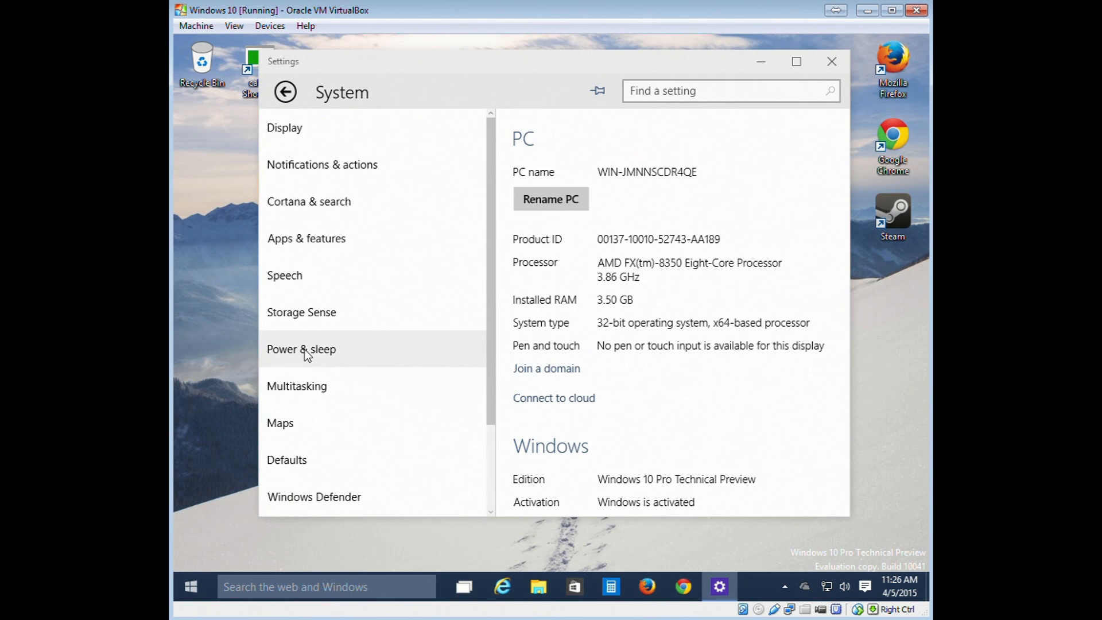
Return to the Notifications & actions page and look over the remaining System categories.
{"action": "left_click", "coordinate": [348, 162]}
{"action": "scroll", "coordinate": [346, 163], "scroll_direction": "down", "scroll_amount": 3}
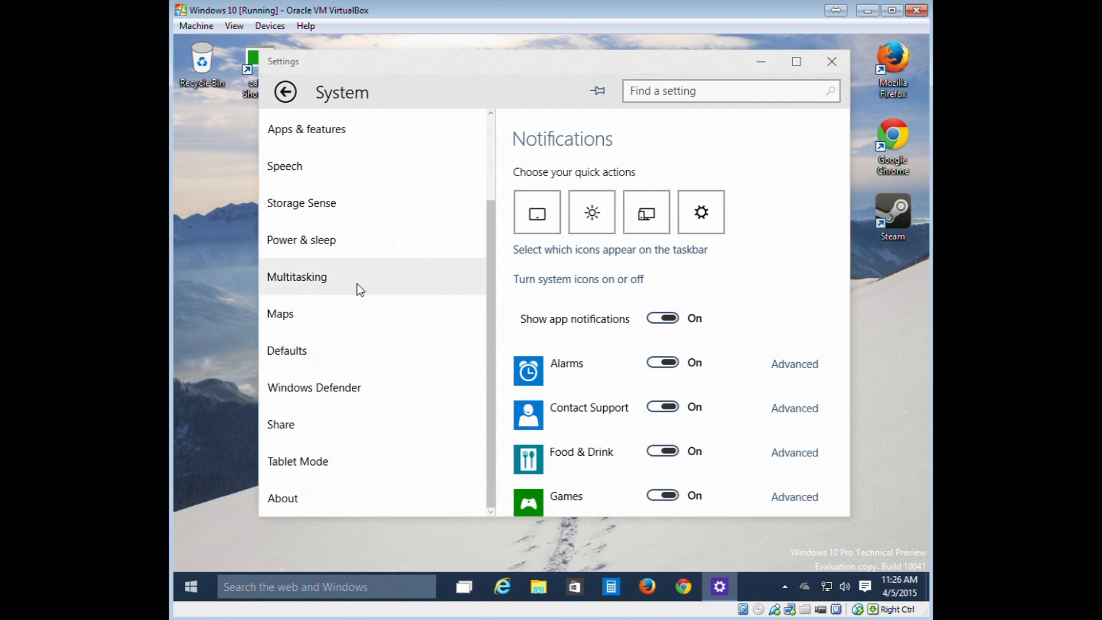
{"action": "scroll", "coordinate": [357, 284], "scroll_direction": "up", "scroll_amount": 3}
{"action": "scroll", "coordinate": [357, 284], "scroll_direction": "down", "scroll_amount": 3}
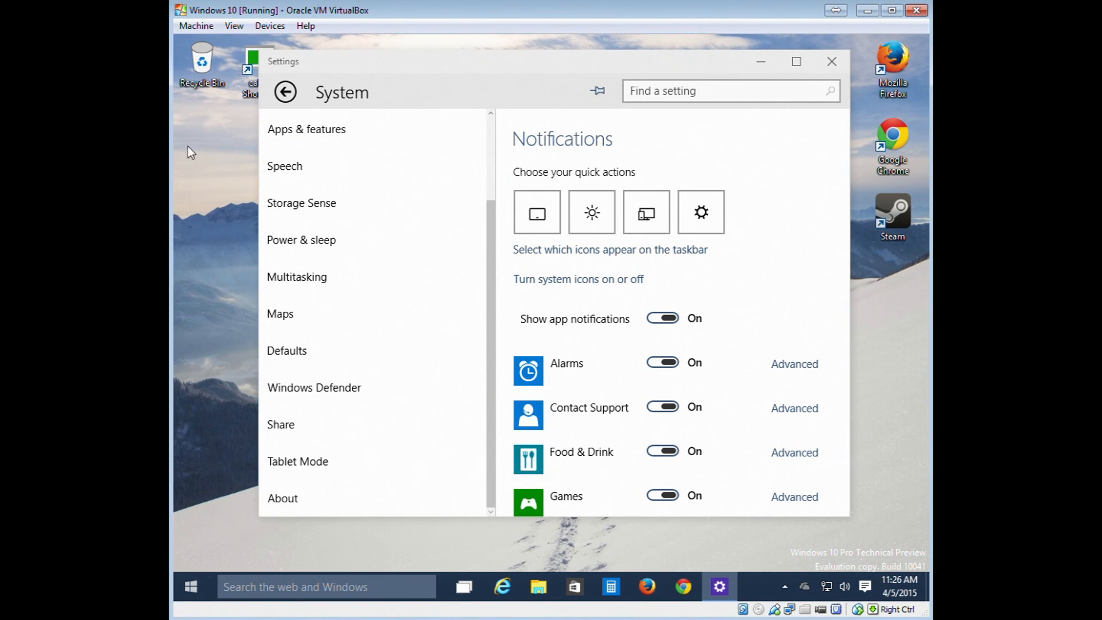
Go back to the Settings home, reopen System, and show its Apps & features page.
{"action": "left_click", "coordinate": [289, 99]}
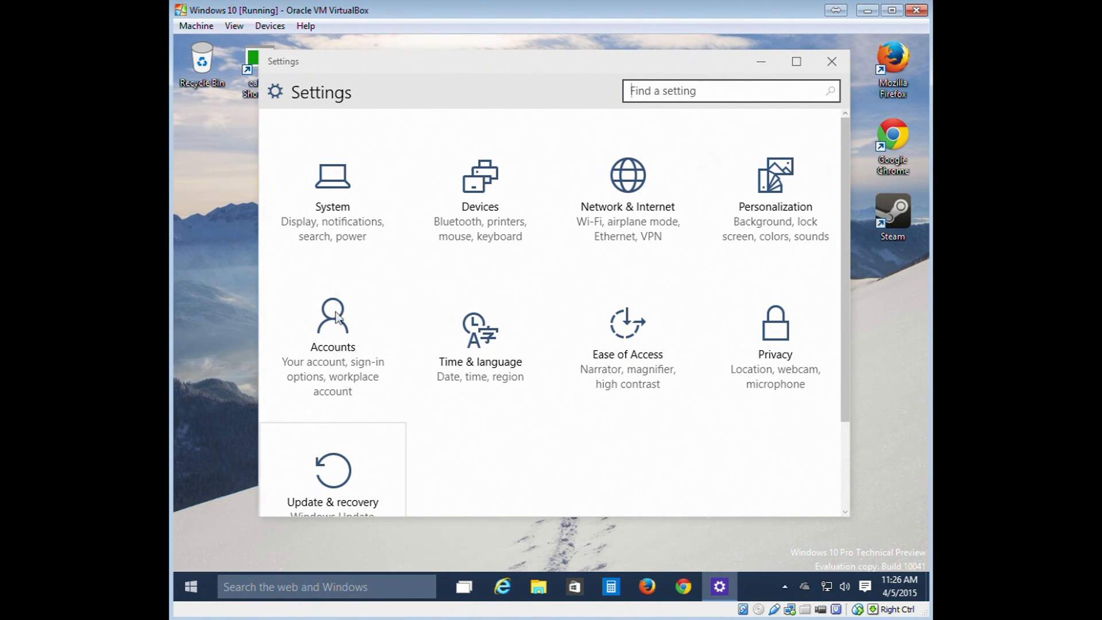
{"action": "left_click", "coordinate": [342, 176]}
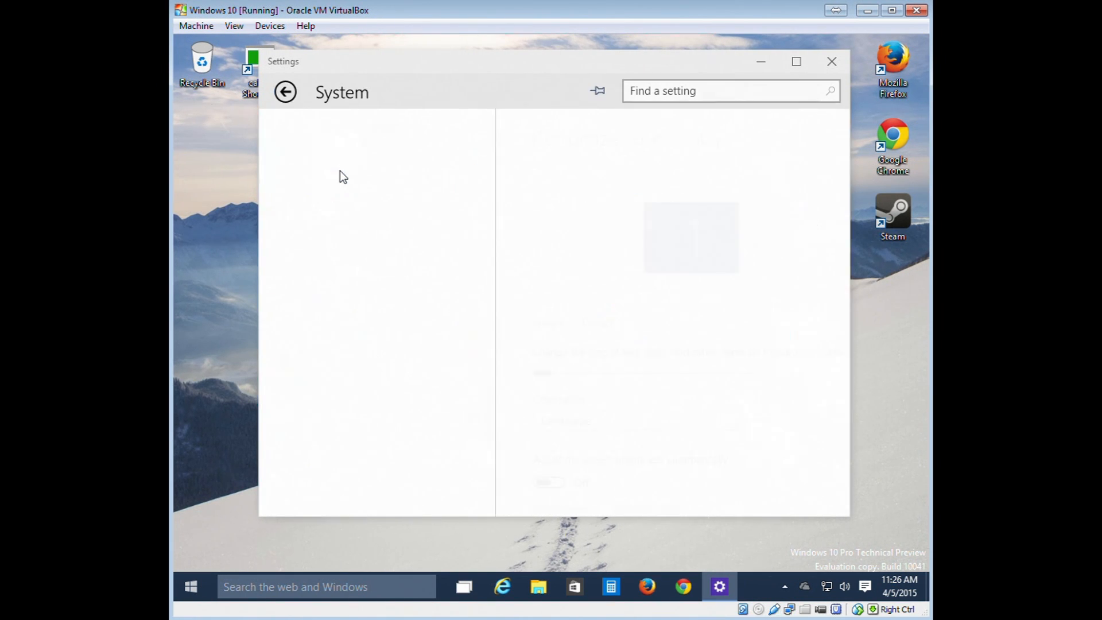
{"action": "left_click", "coordinate": [322, 238]}
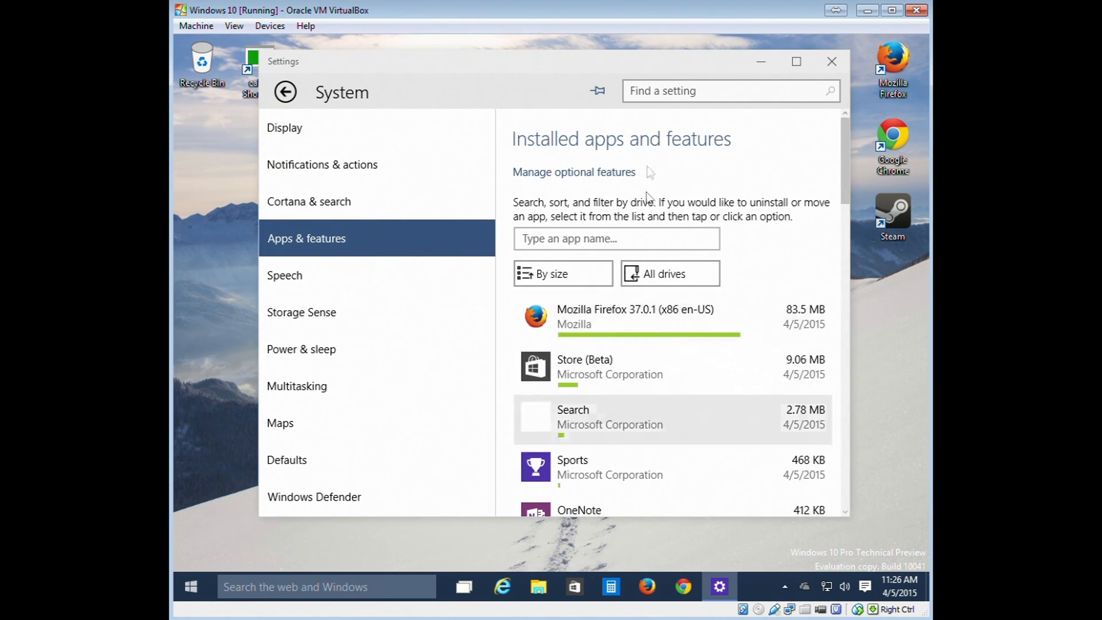
Move the Settings window toward the desktop's upper-left corner and enlarge it in width and height.
{"action": "left_click_drag", "start_coordinate": [597, 70], "coordinate": [533, 59]}
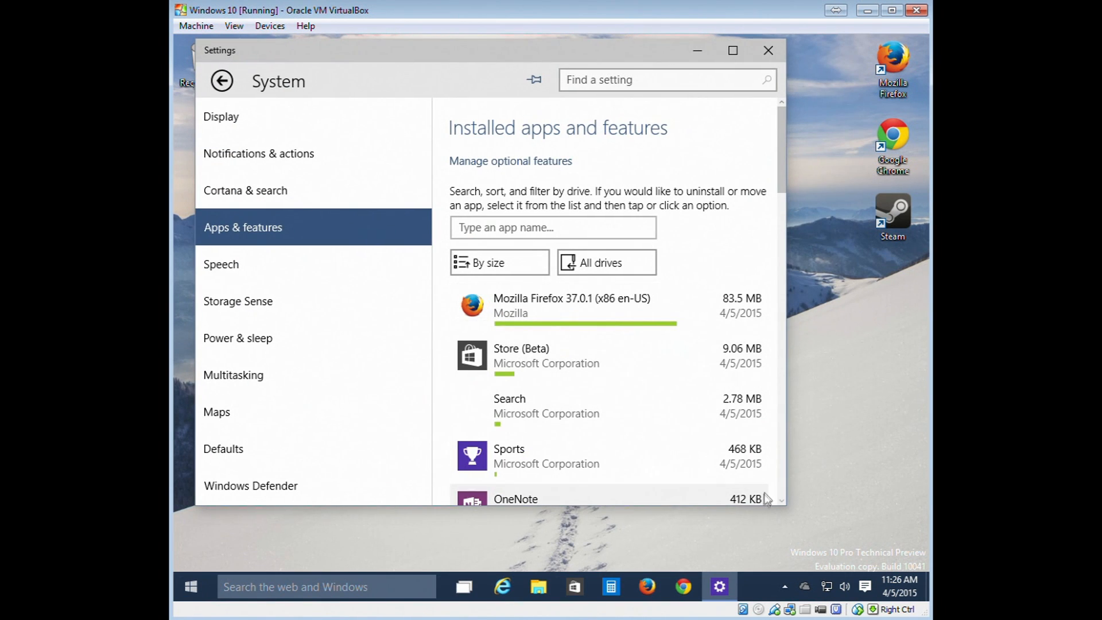
{"action": "left_click", "coordinate": [781, 501]}
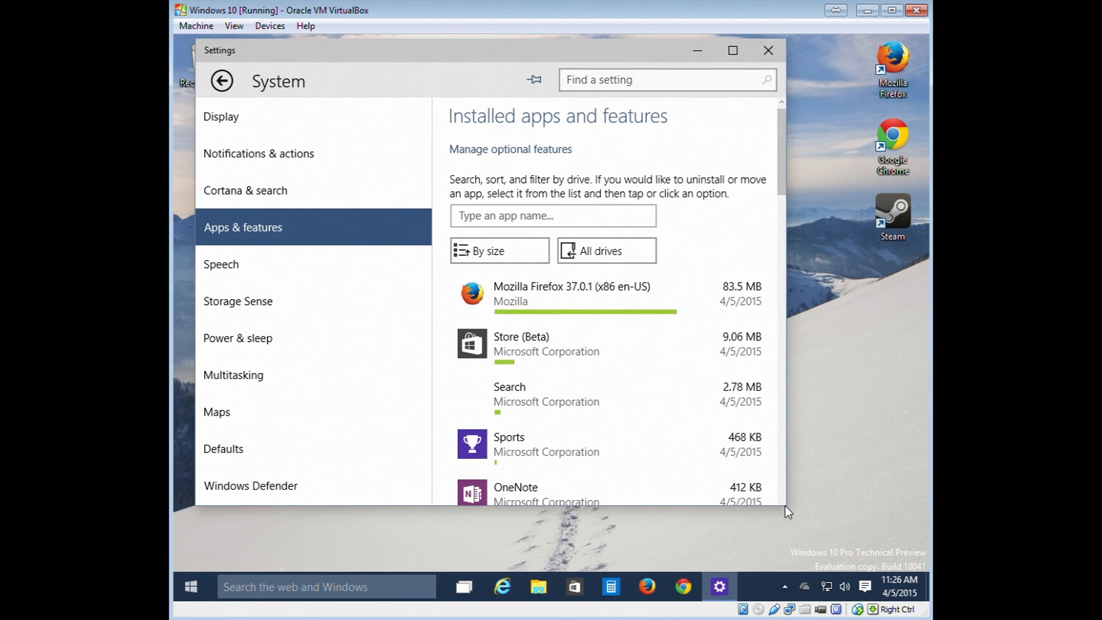
{"action": "left_click_drag", "start_coordinate": [786, 499], "coordinate": [909, 499]}
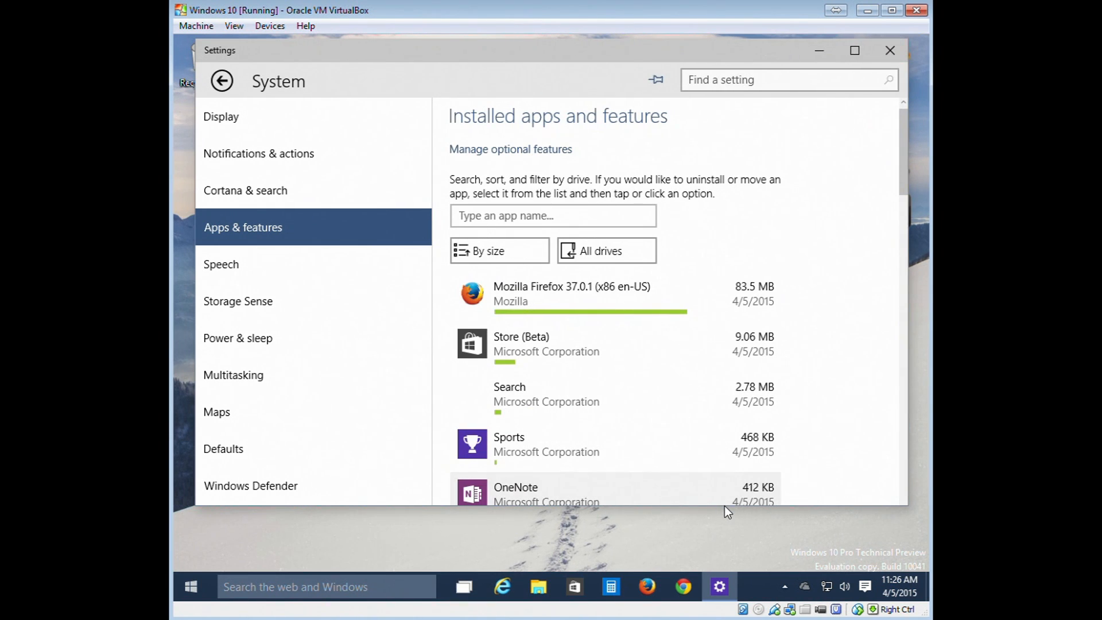
{"action": "left_click_drag", "start_coordinate": [724, 505], "coordinate": [724, 542]}
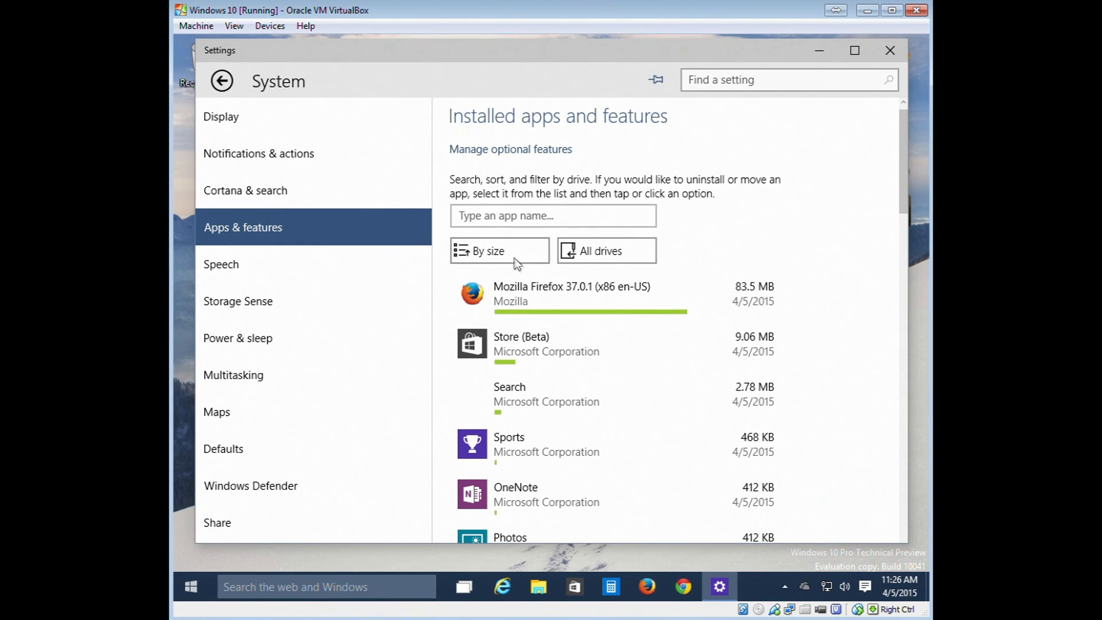
Sort the installed apps by name and look through the whole list.
{"action": "left_click", "coordinate": [484, 251]}
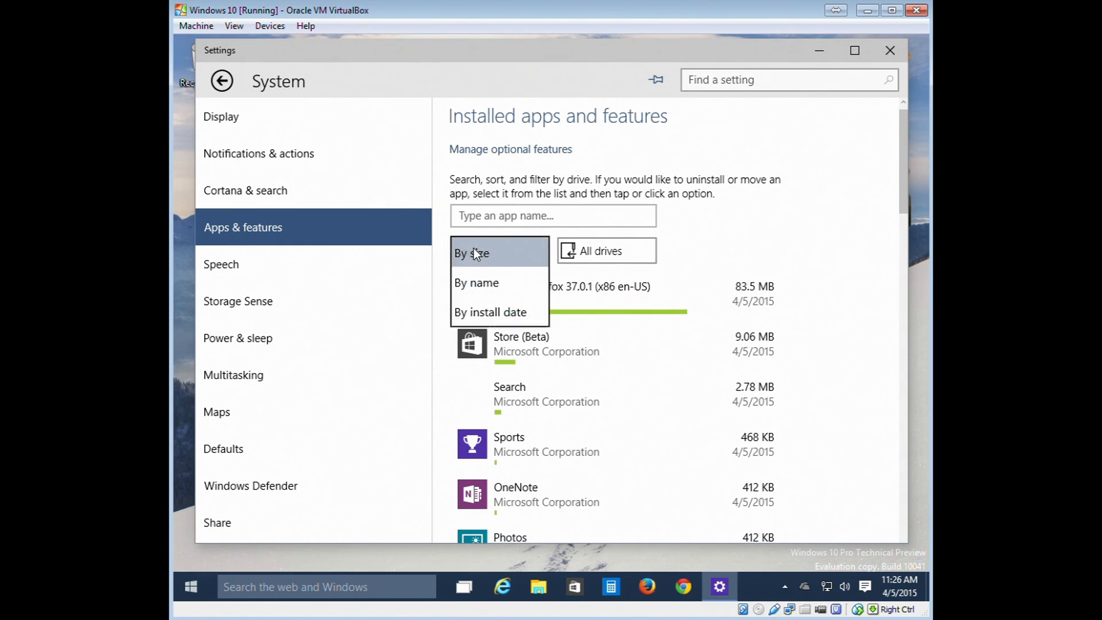
{"action": "left_click", "coordinate": [476, 284]}
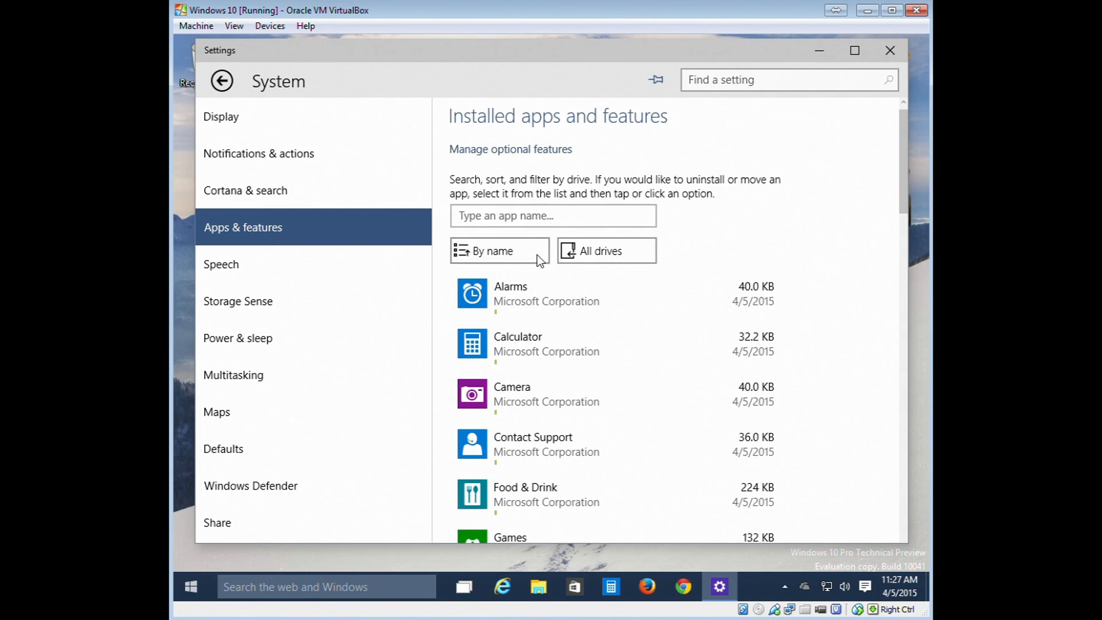
{"action": "left_click", "coordinate": [523, 221]}
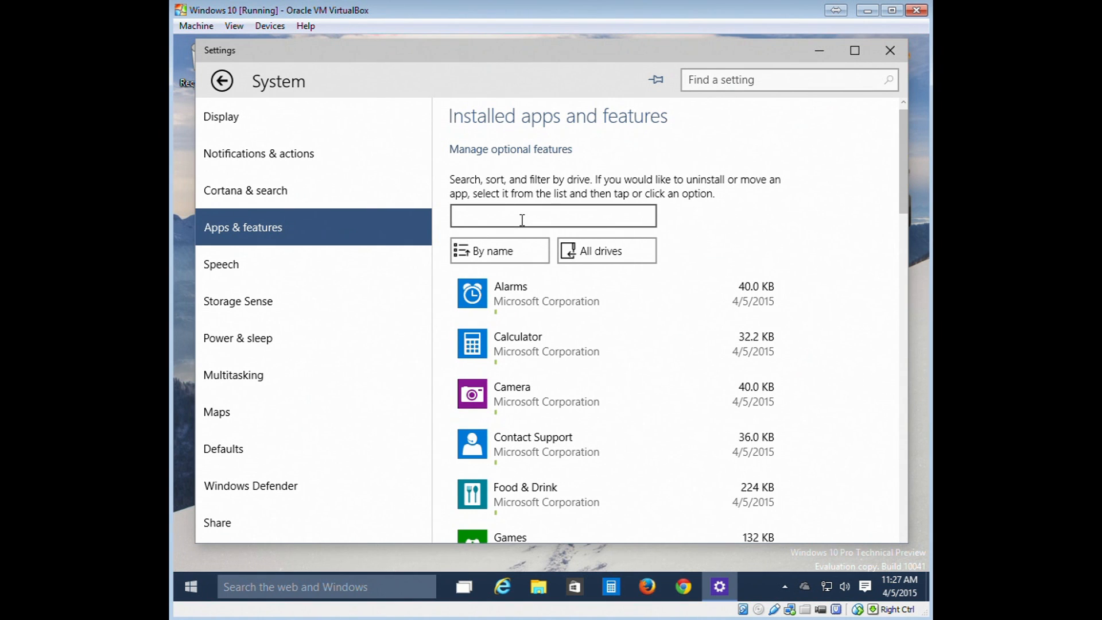
{"action": "scroll", "coordinate": [535, 266], "scroll_direction": "down", "scroll_amount": 8}
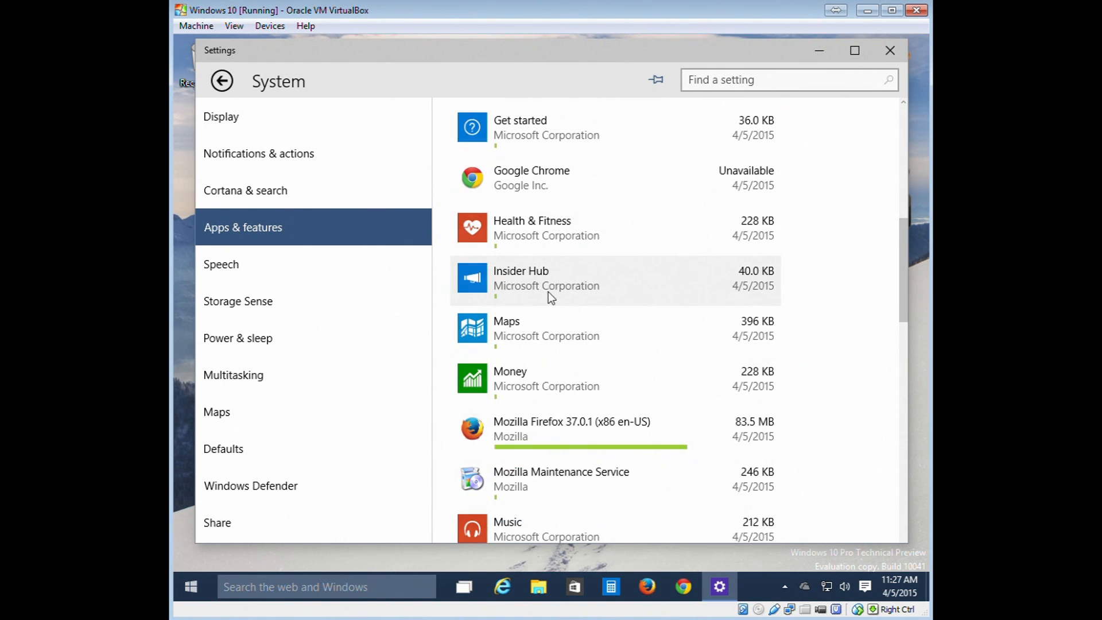
{"action": "scroll", "coordinate": [549, 291], "scroll_direction": "down", "scroll_amount": 10}
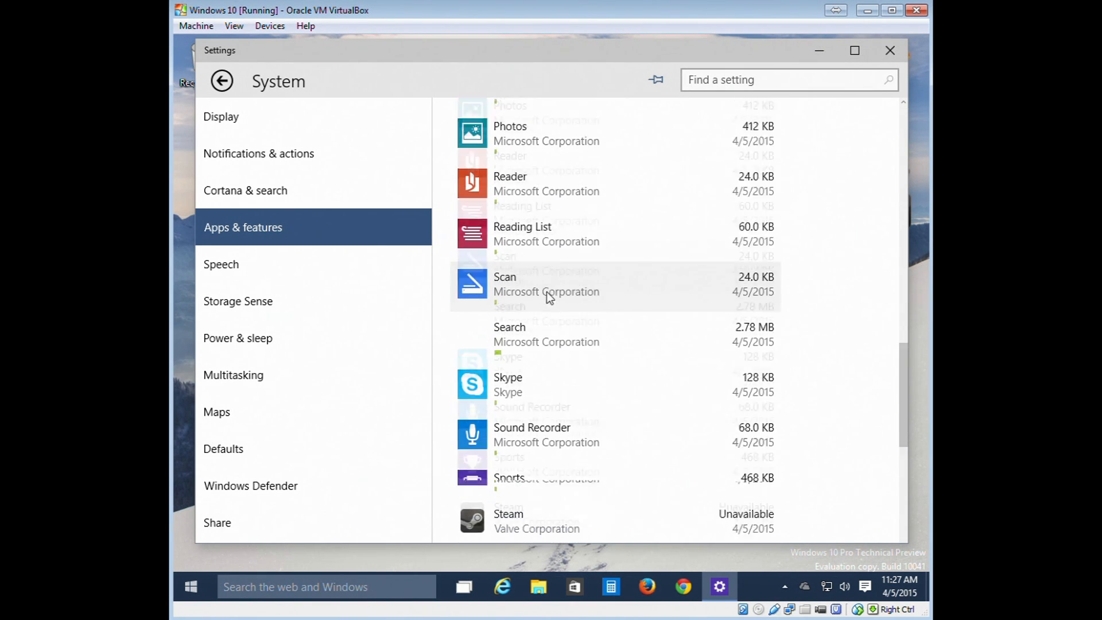
{"action": "scroll", "coordinate": [547, 291], "scroll_direction": "down", "scroll_amount": 6}
{"action": "scroll", "coordinate": [547, 291], "scroll_direction": "up", "scroll_amount": 20}
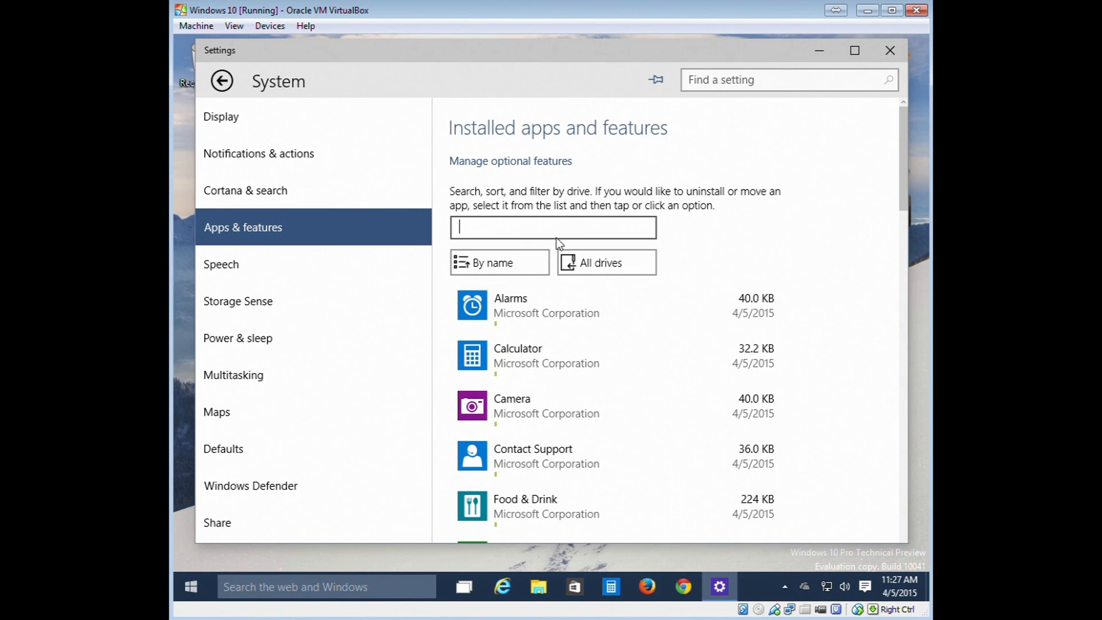
Search the installed apps for "read", "play" and "fl", clearing the search text at the end.
{"action": "type", "text": "read"}
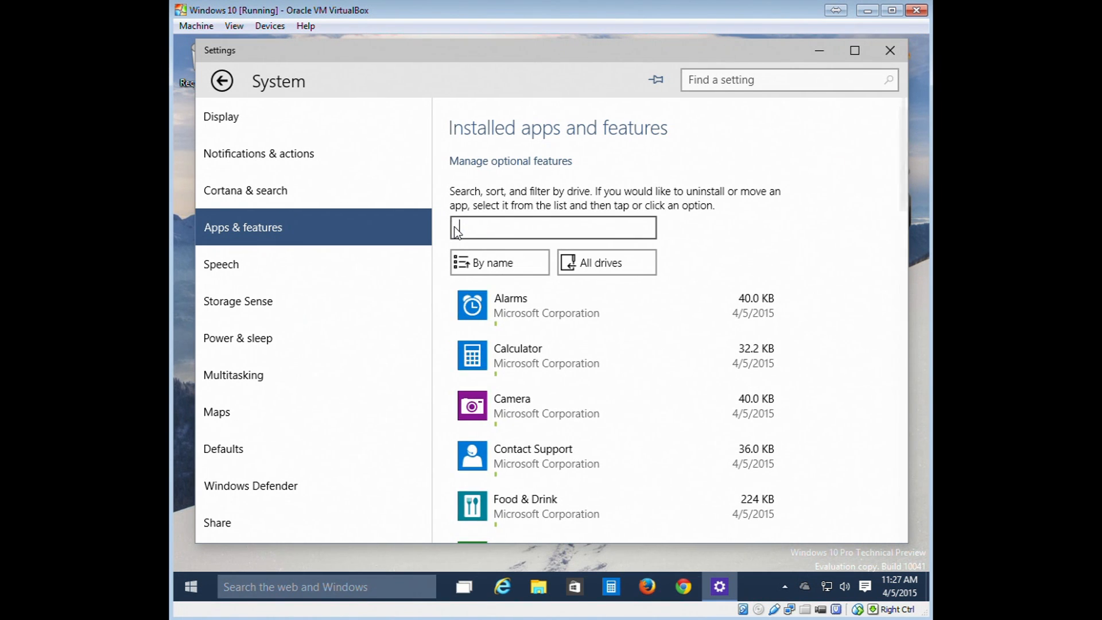
{"action": "type", "text": "play"}
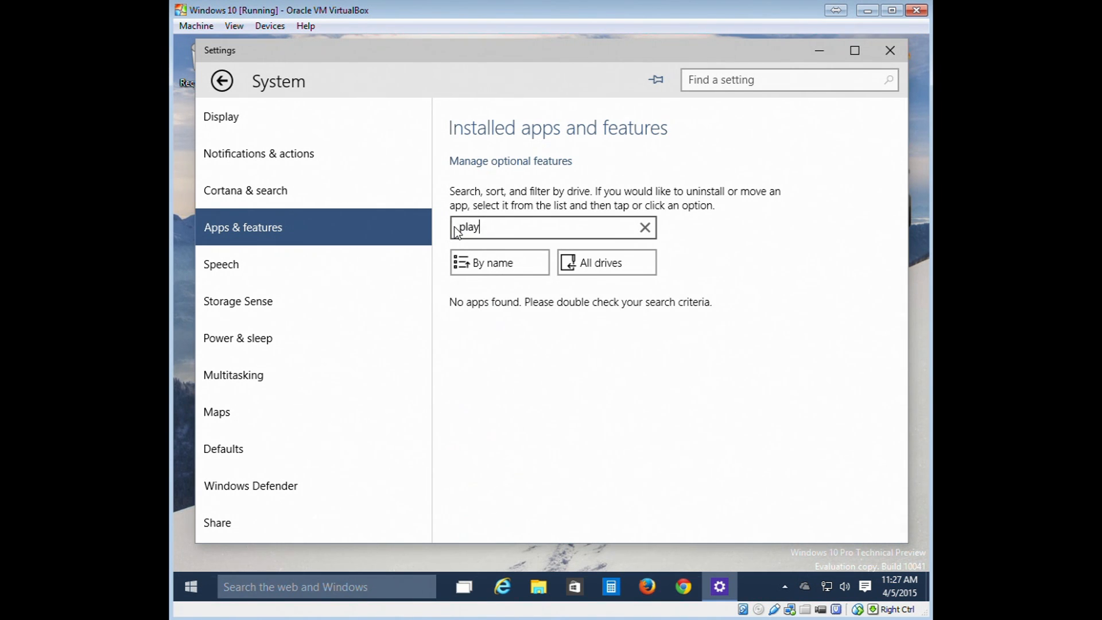
{"action": "key", "text": "BackSpace"}
{"action": "type", "text": "fl"}
{"action": "key", "text": "BackSpace"}
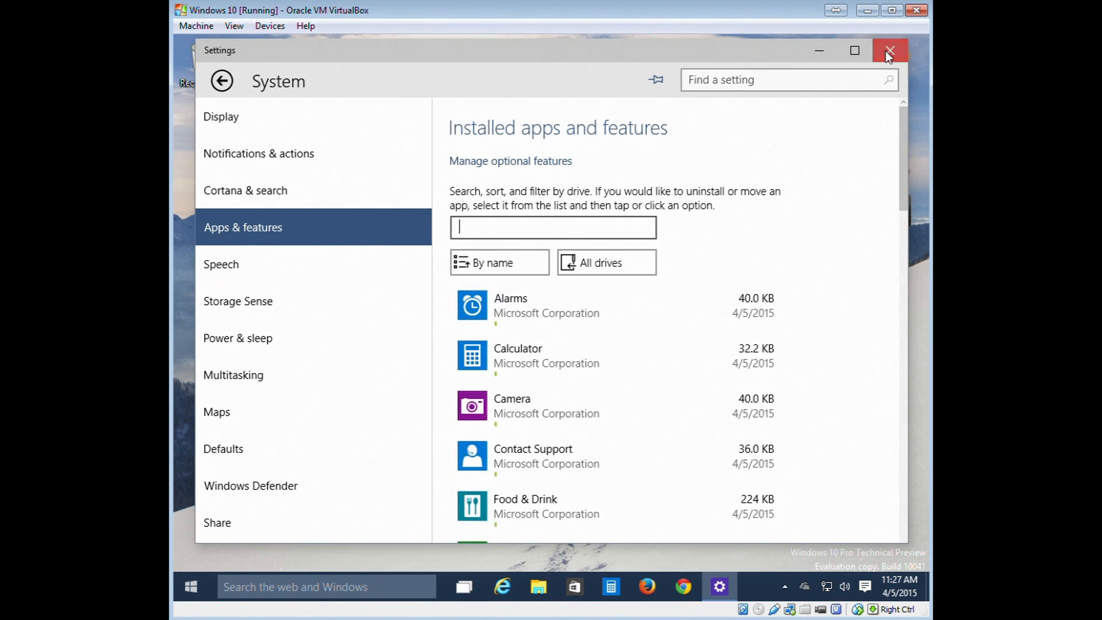
Close Settings, switch to Internet Explorer, decline making it the default browser, and close the Project Spartan tab.
{"action": "left_click", "coordinate": [890, 50]}
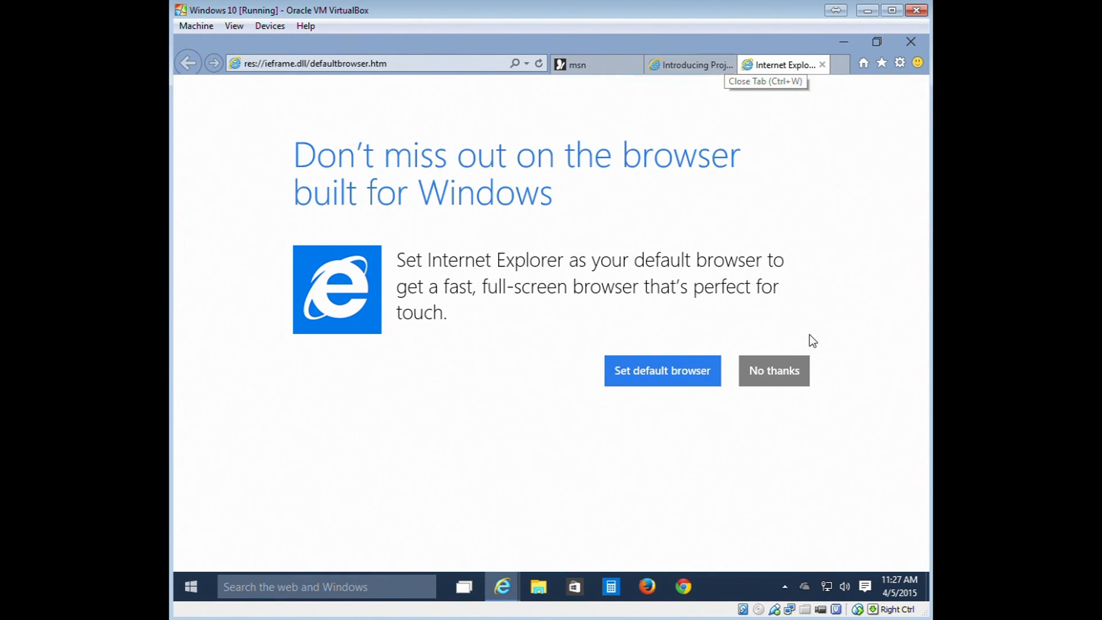
{"action": "left_click", "coordinate": [773, 373]}
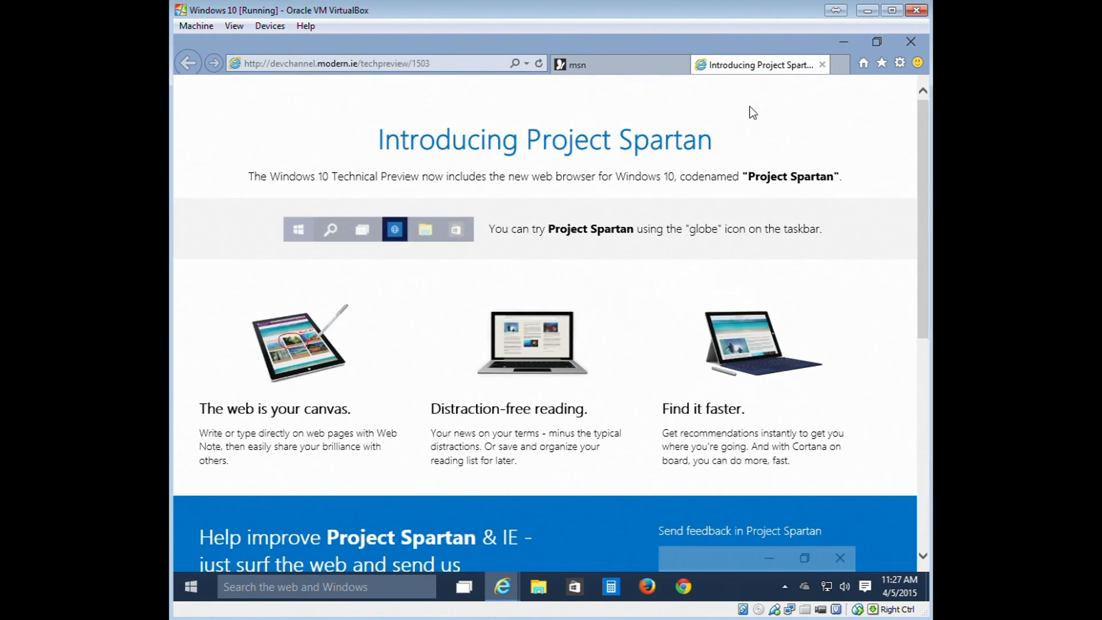
{"action": "left_click", "coordinate": [824, 66]}
Search for "youtube" from the MSN page and bring up the YouTube home page.
{"action": "left_click", "coordinate": [483, 106]}
{"action": "type", "text": "youtube"}
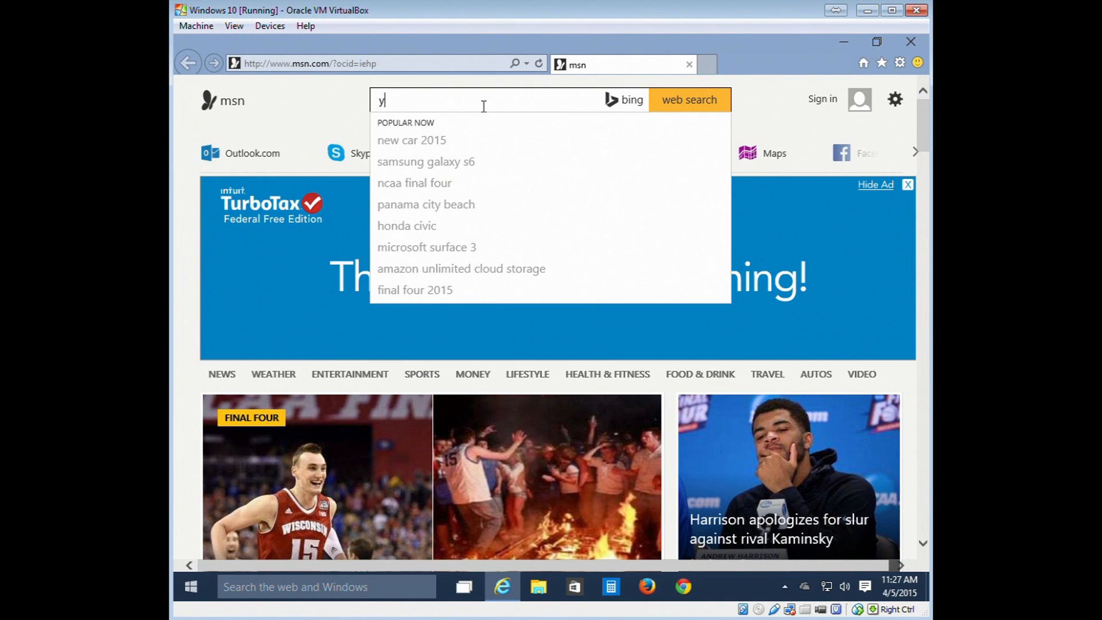
{"action": "key", "text": "Return"}
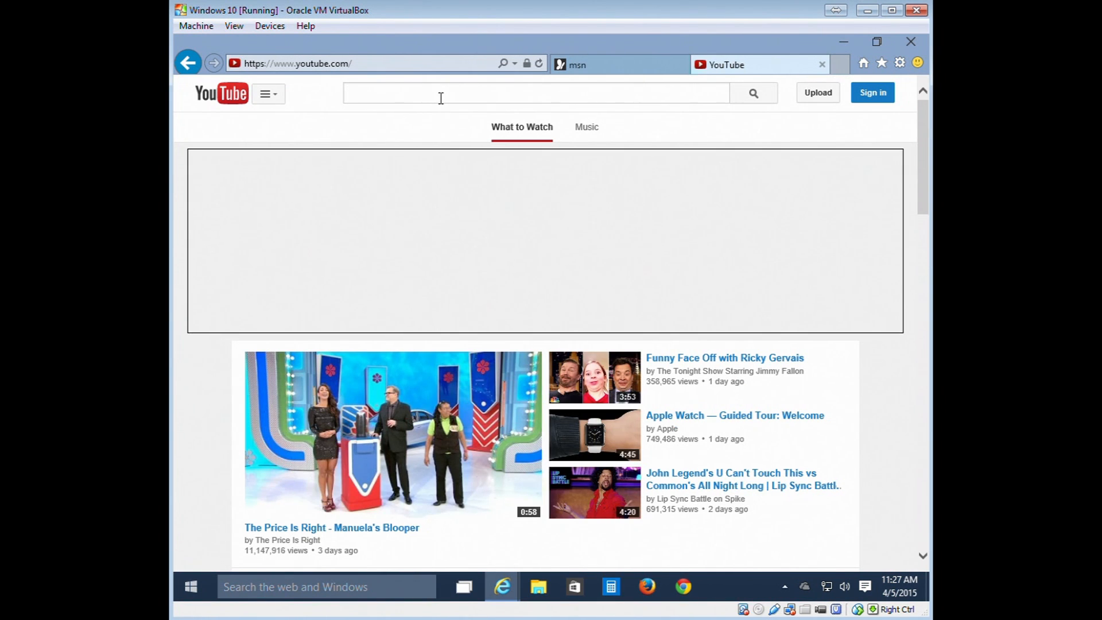
Search YouTube for "MrGsqrd" and open that channel from the results.
{"action": "left_click", "coordinate": [441, 98]}
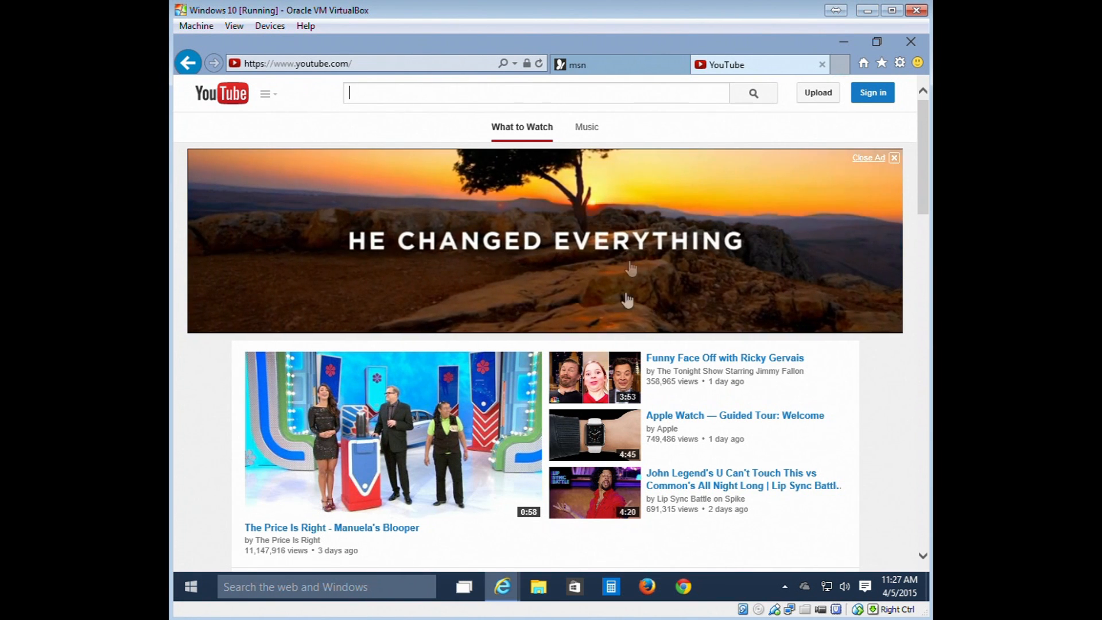
{"action": "left_click", "coordinate": [395, 89]}
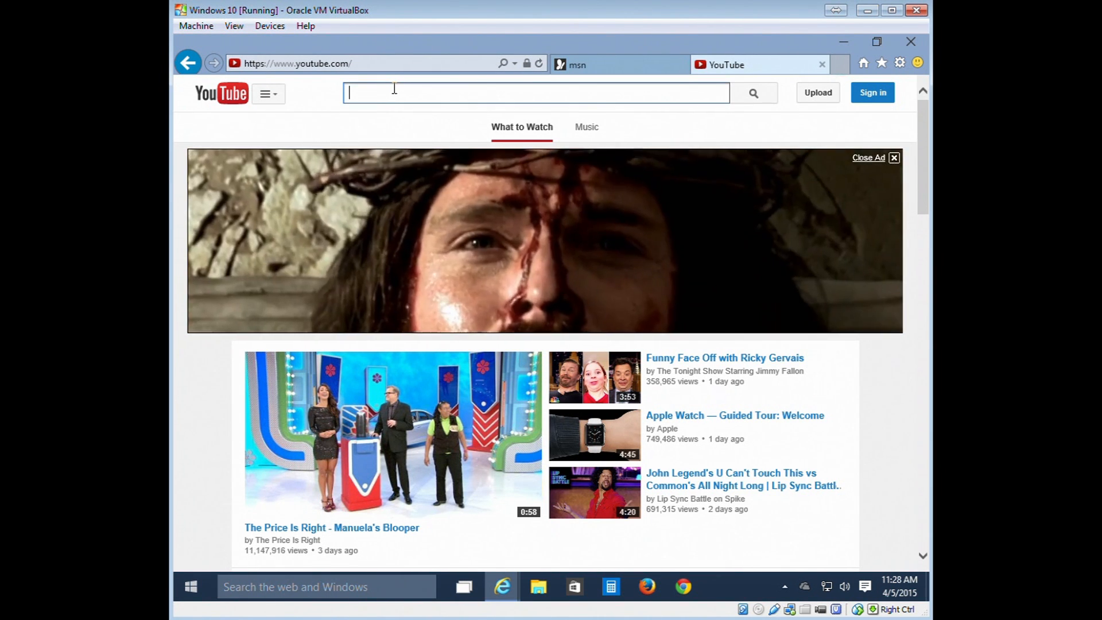
{"action": "type", "text": "M"}
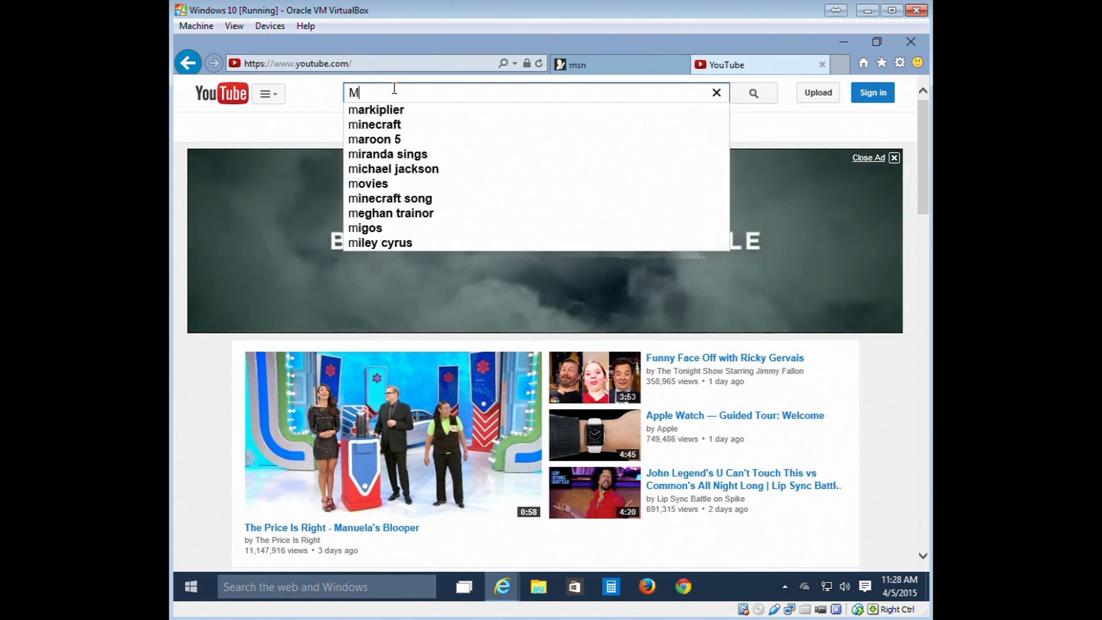
{"action": "type", "text": "rGsqrd"}
{"action": "key", "text": "Return"}
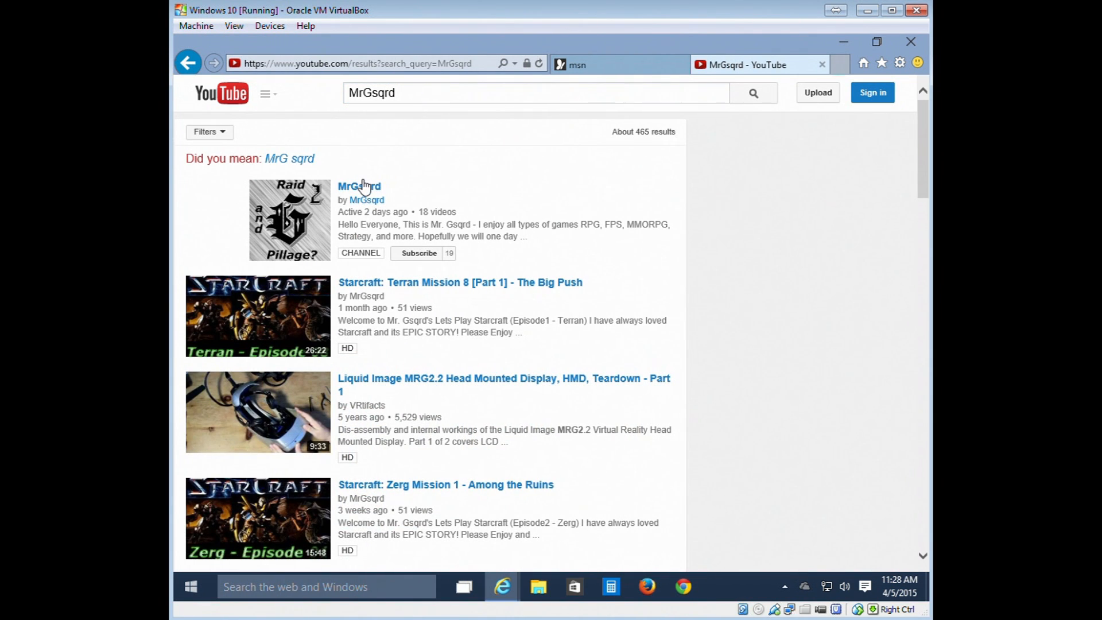
{"action": "left_click", "coordinate": [362, 186]}
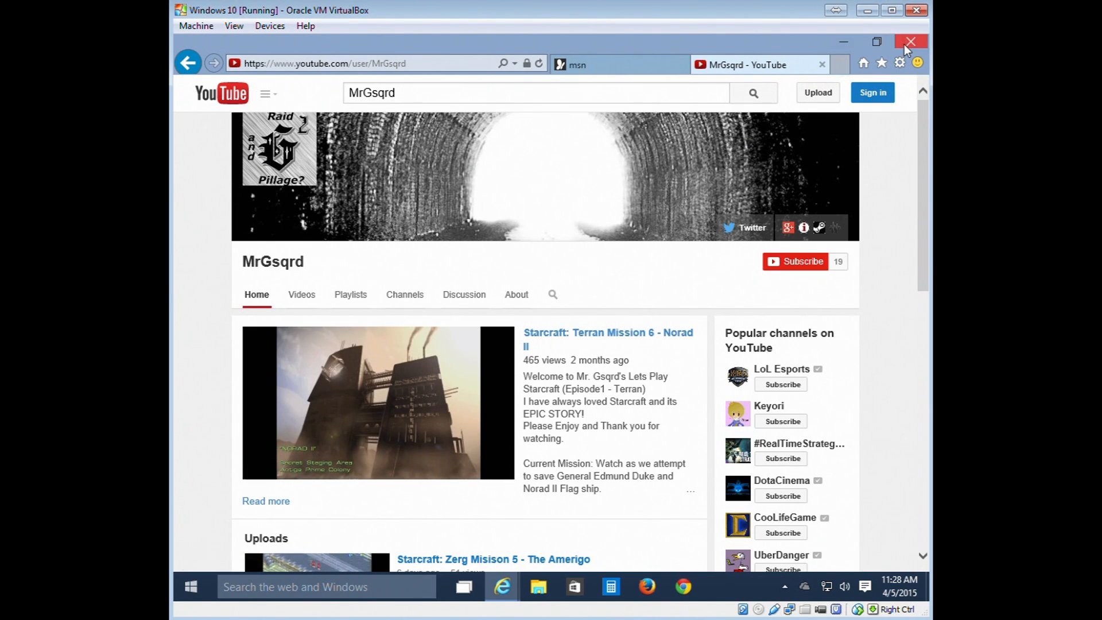
Pause the channel's featured Starcraft video and close Internet Explorer.
{"action": "left_click", "coordinate": [349, 435]}
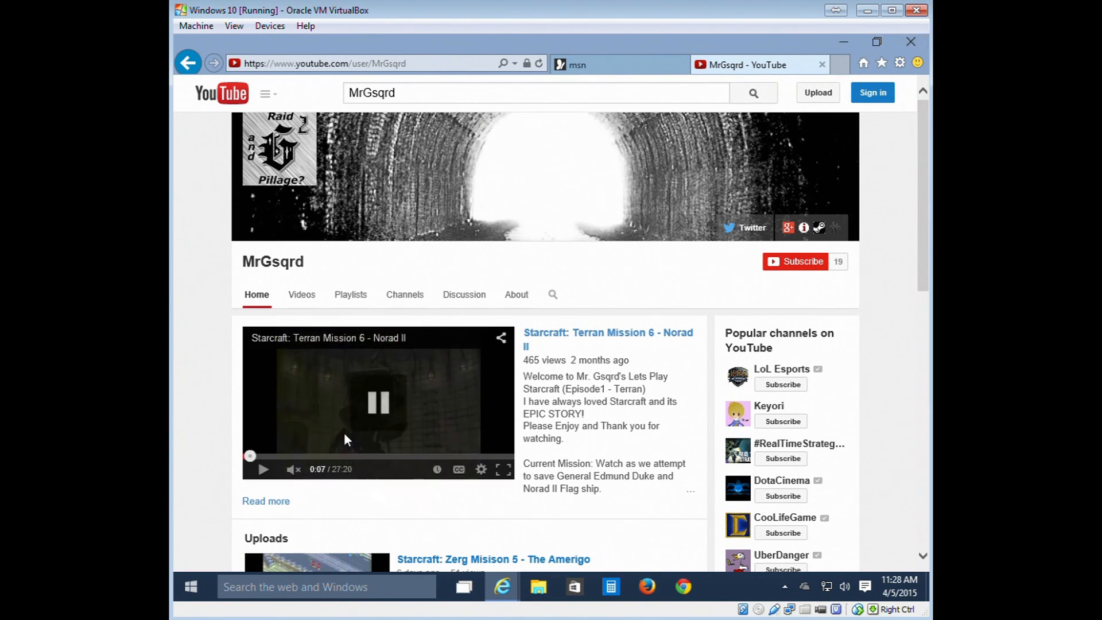
{"action": "left_click", "coordinate": [908, 43]}
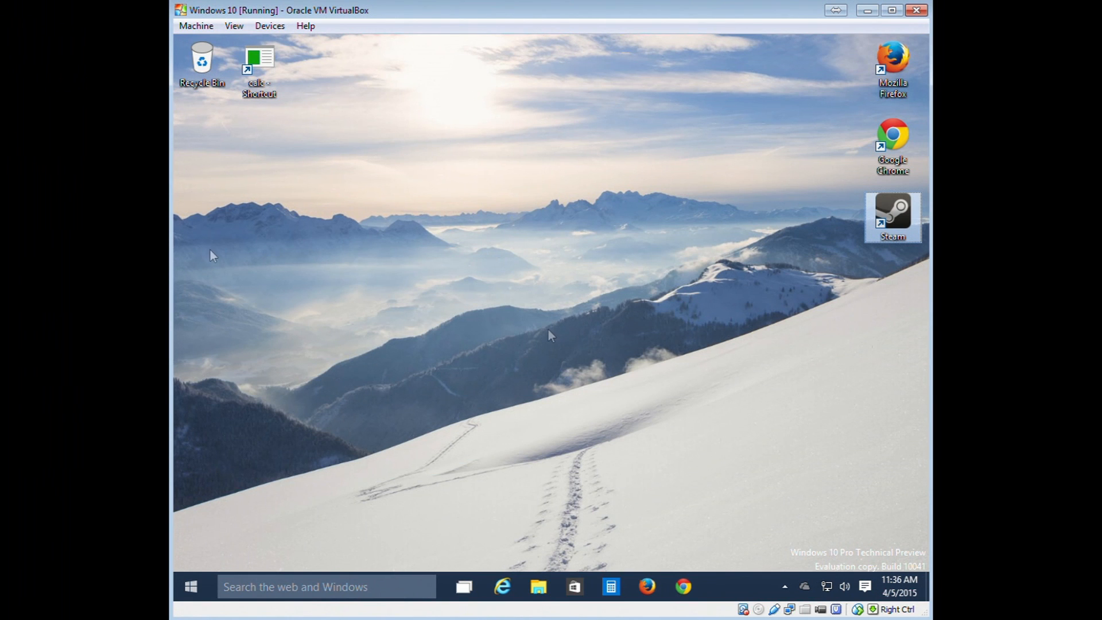
Open Firefox, decline making it the default browser, and search the web for "adobe".
{"action": "left_click", "coordinate": [648, 585]}
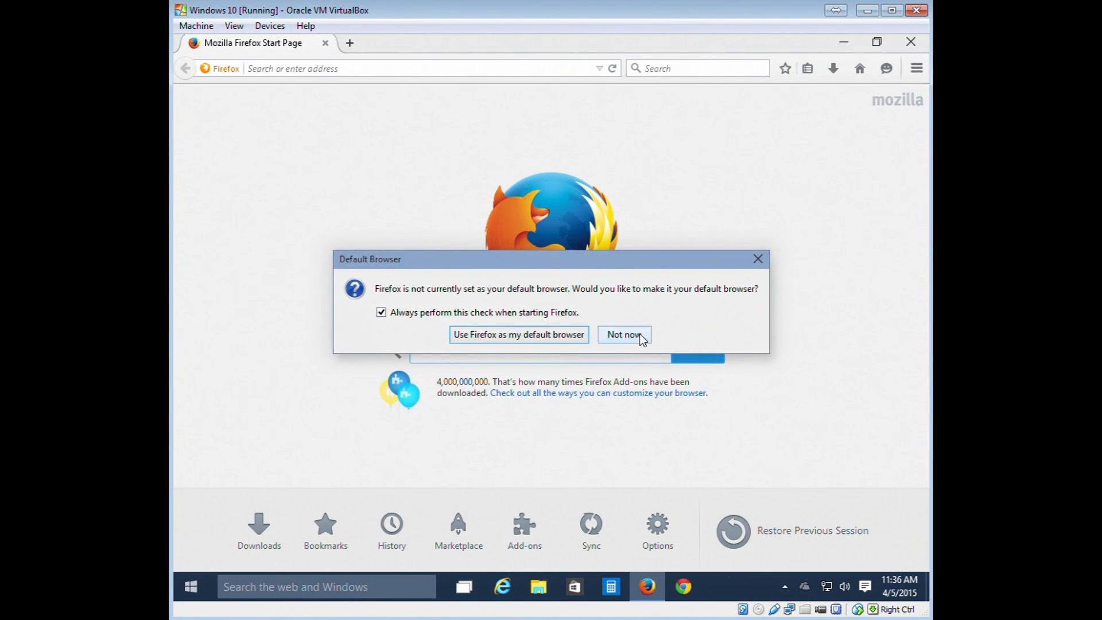
{"action": "left_click", "coordinate": [625, 334]}
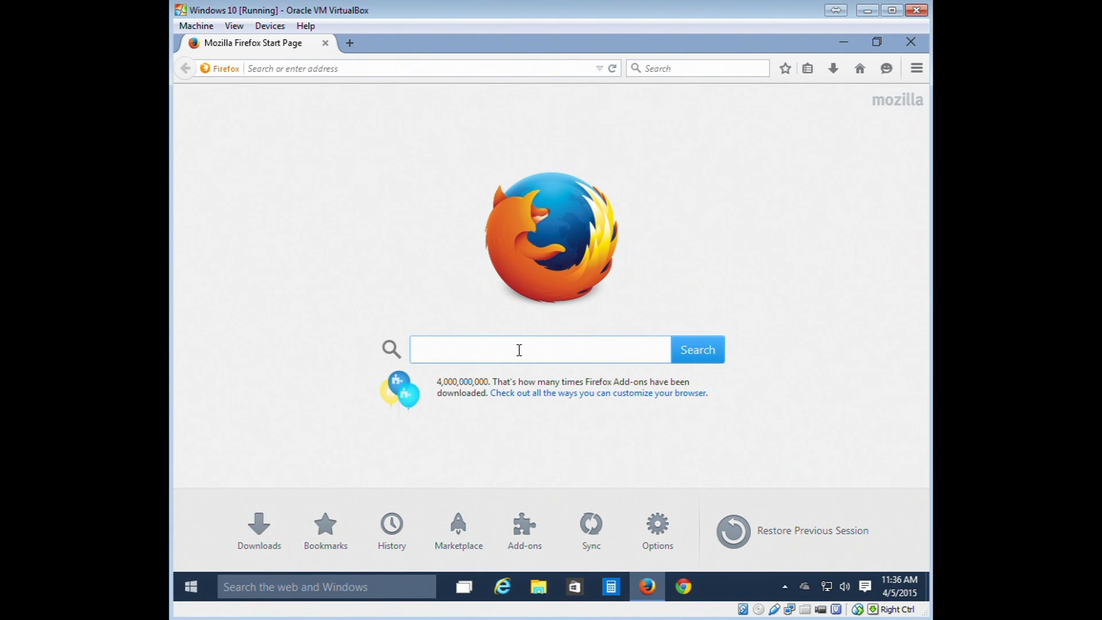
{"action": "type", "text": "adobe"}
{"action": "key", "text": "Return"}
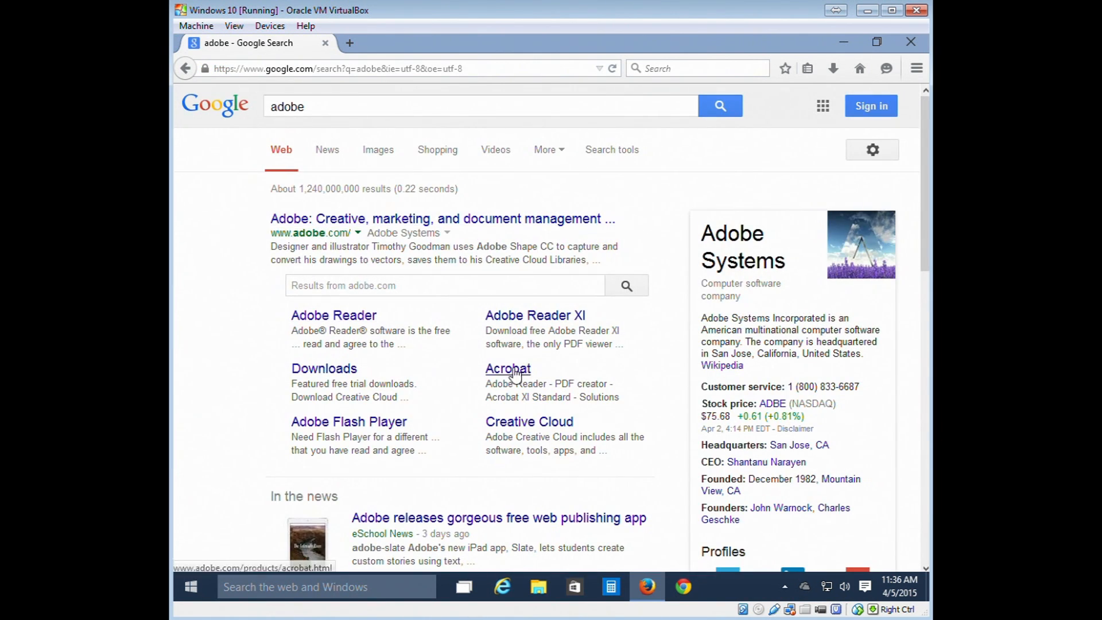
From Adobe's Downloads page, get Adobe Reader without the optional McAfee Security Scan Plus and save the installer file.
{"action": "left_click", "coordinate": [342, 371]}
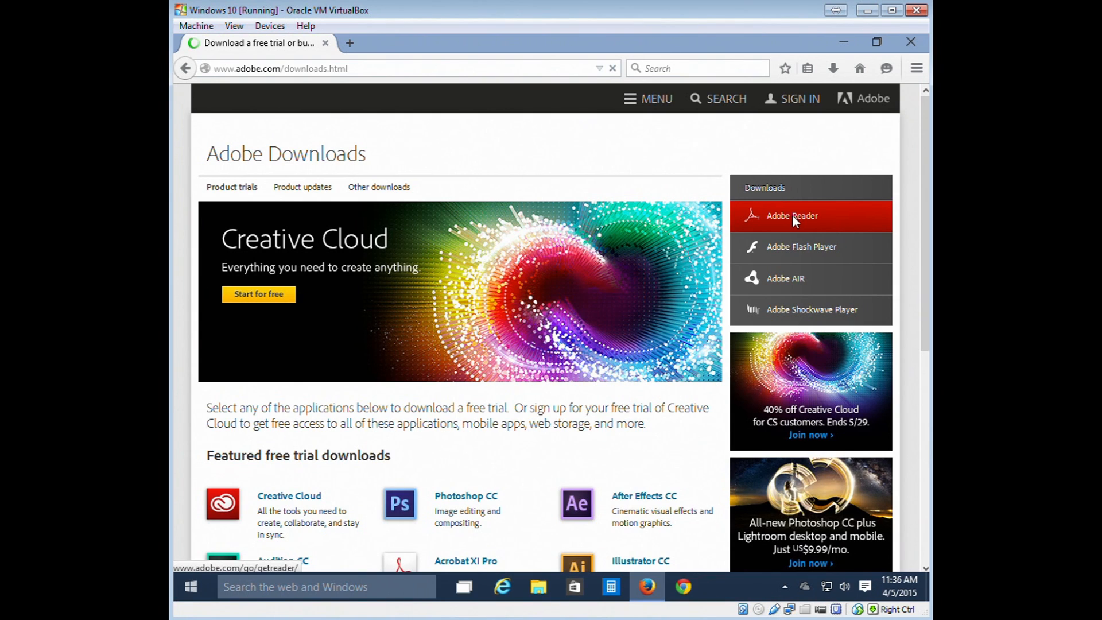
{"action": "left_click", "coordinate": [800, 221]}
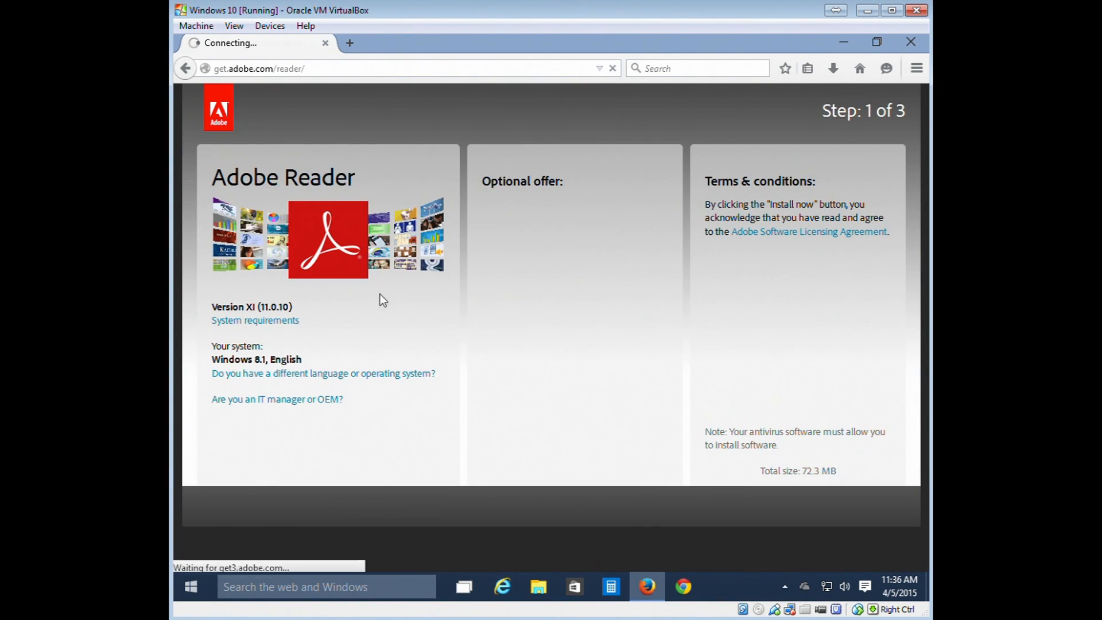
{"action": "left_click", "coordinate": [491, 205]}
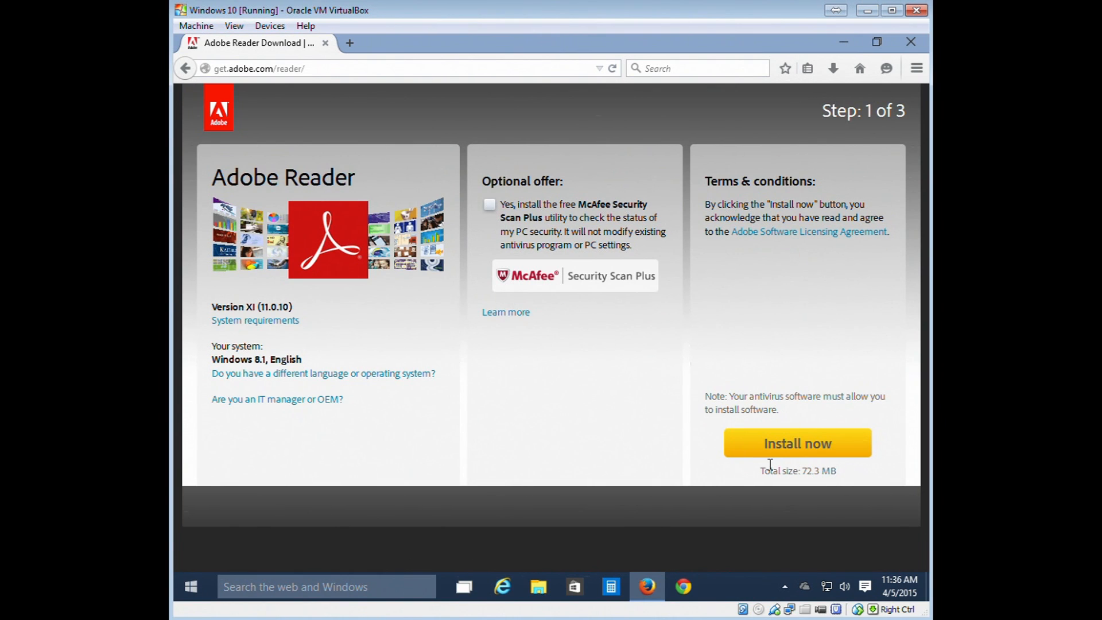
{"action": "left_click", "coordinate": [776, 449]}
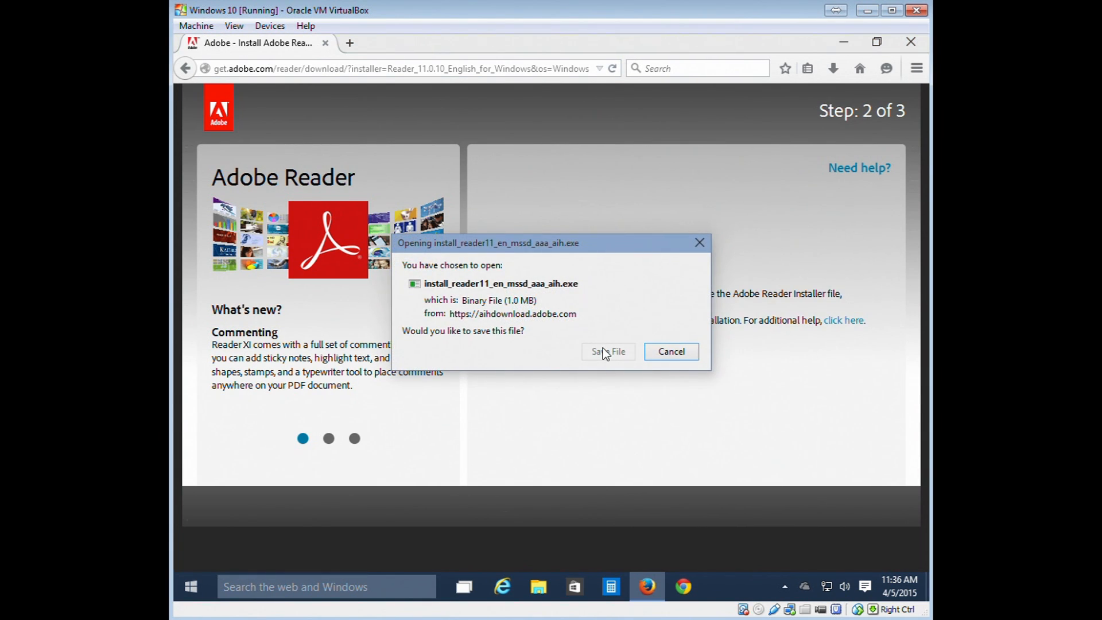
{"action": "left_click", "coordinate": [605, 352]}
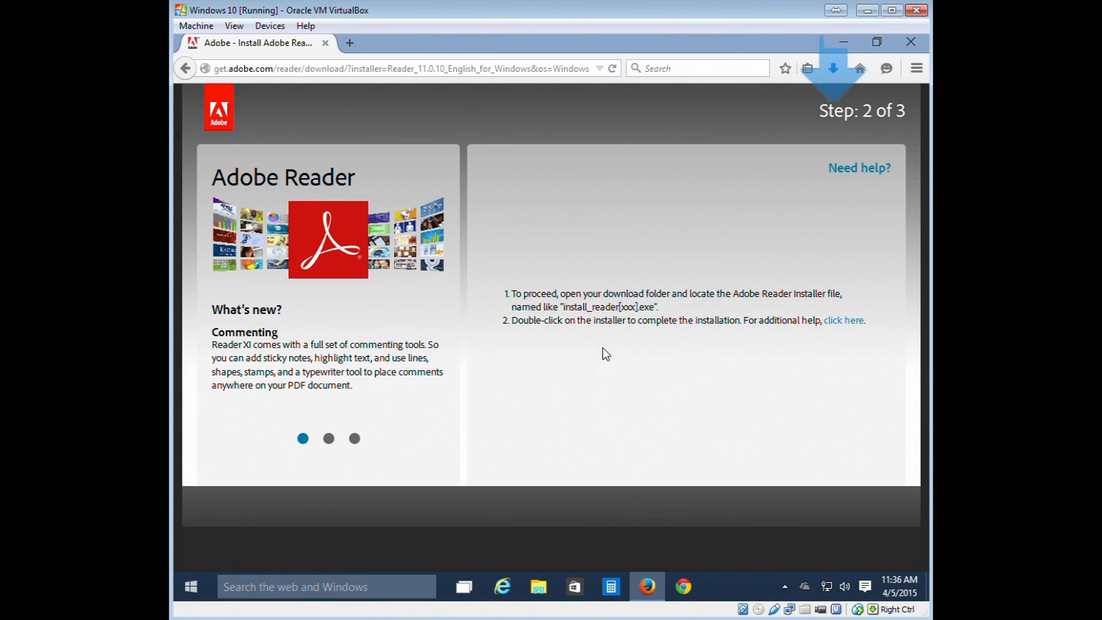
Run the downloaded install_reader11_en_mssd_aaa_aih.exe and continue past the Adobe Reader Updater Preferences.
{"action": "left_click", "coordinate": [839, 73]}
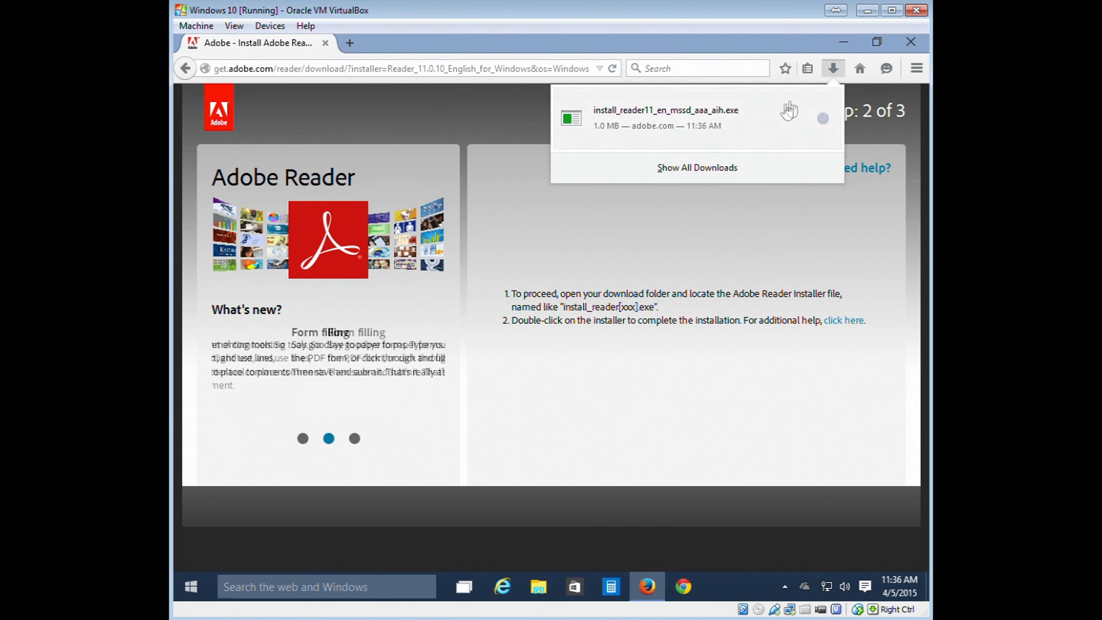
{"action": "left_click", "coordinate": [751, 113]}
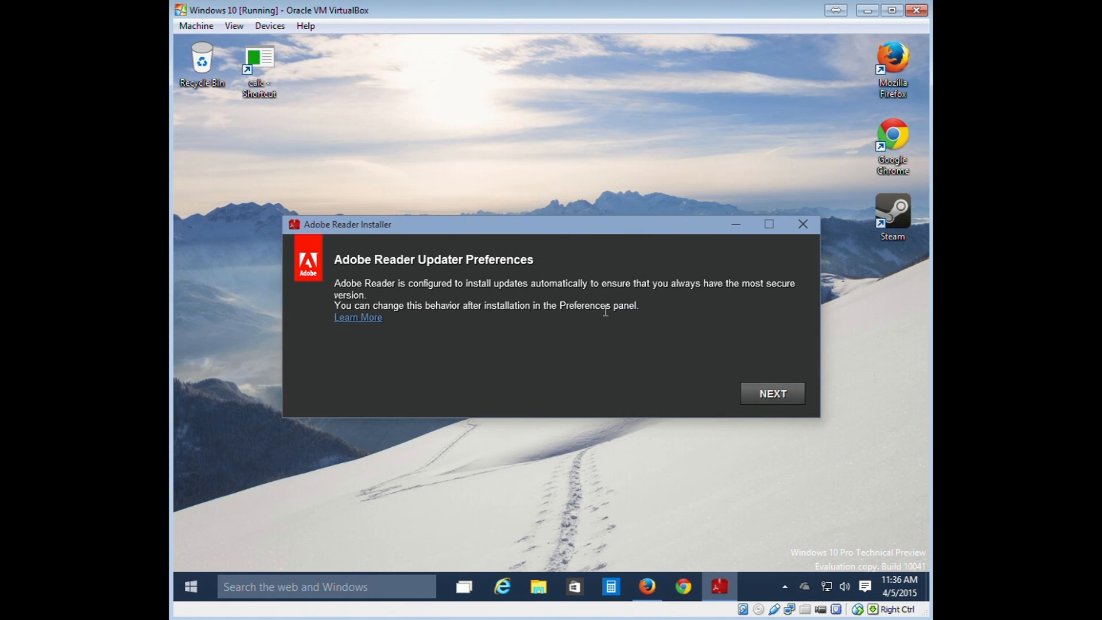
{"action": "left_click", "coordinate": [758, 396]}
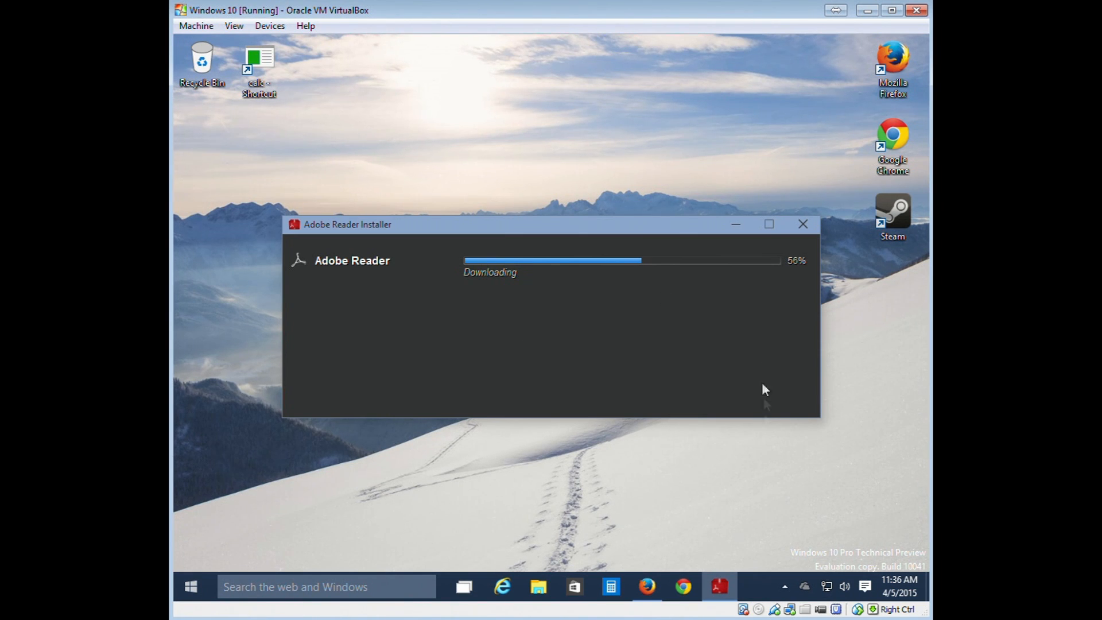
Unpin Calculator from both the taskbar and the Start menu.
{"action": "left_click", "coordinate": [178, 584]}
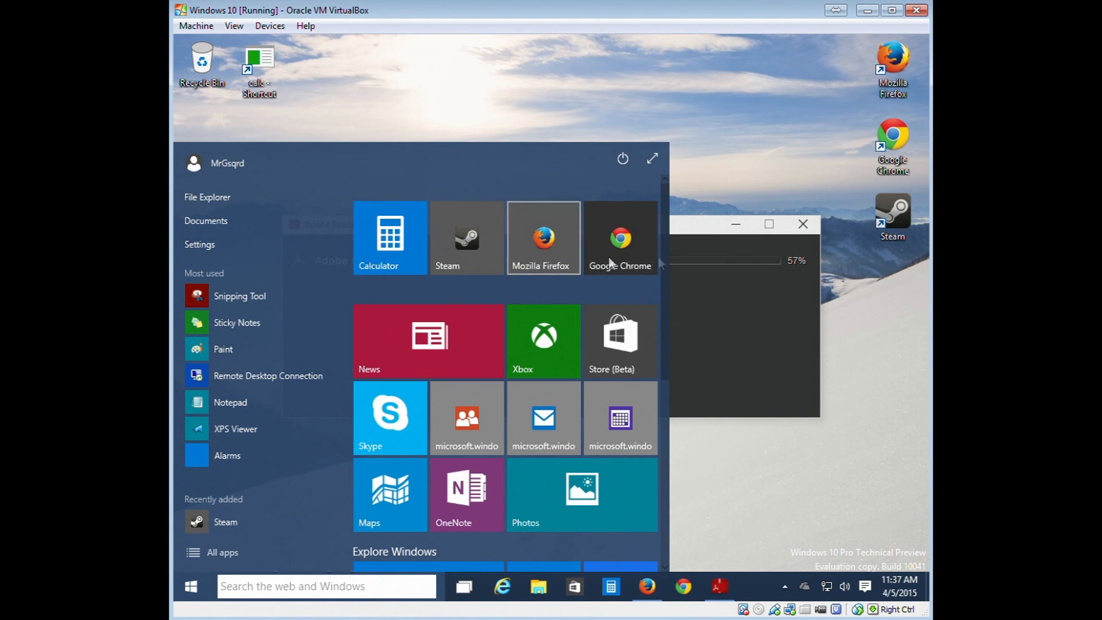
{"action": "right_click", "coordinate": [373, 243]}
{"action": "mouse_move", "coordinate": [396, 290]}
{"action": "left_click", "coordinate": [426, 274]}
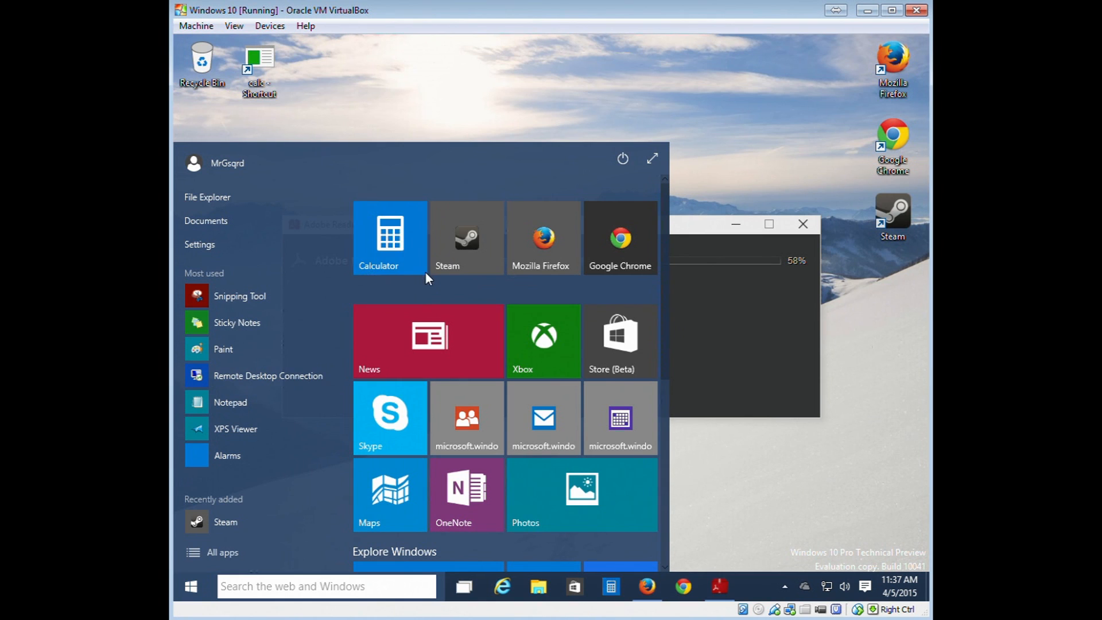
{"action": "right_click", "coordinate": [412, 260]}
{"action": "left_click", "coordinate": [424, 270]}
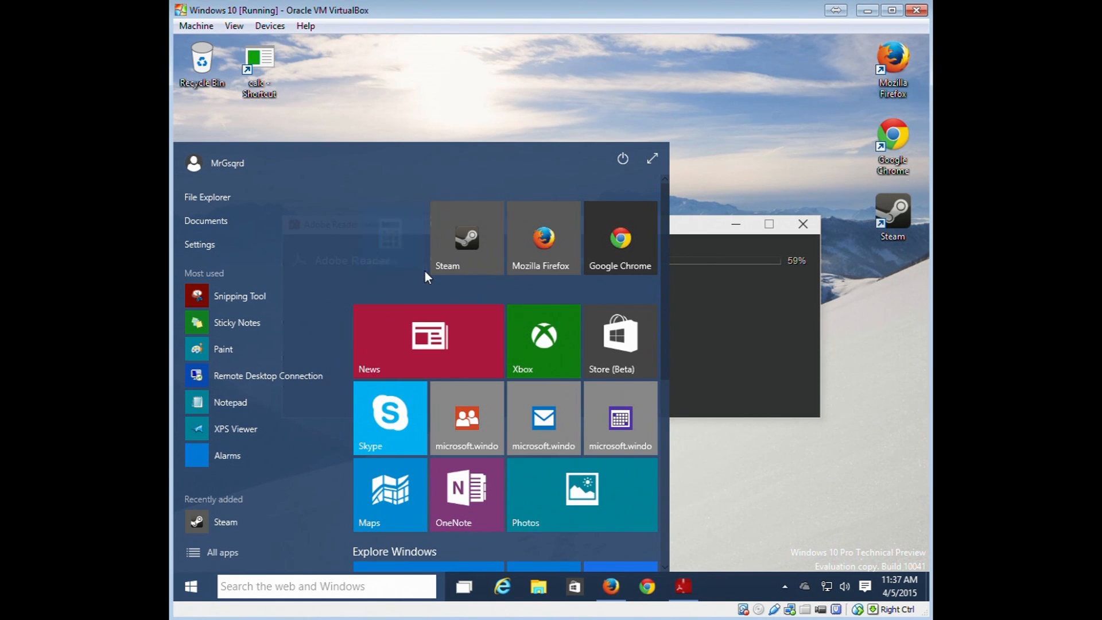
Pin Steam to the taskbar from its Start tile and unpin it from the taskbar again.
{"action": "right_click", "coordinate": [450, 236]}
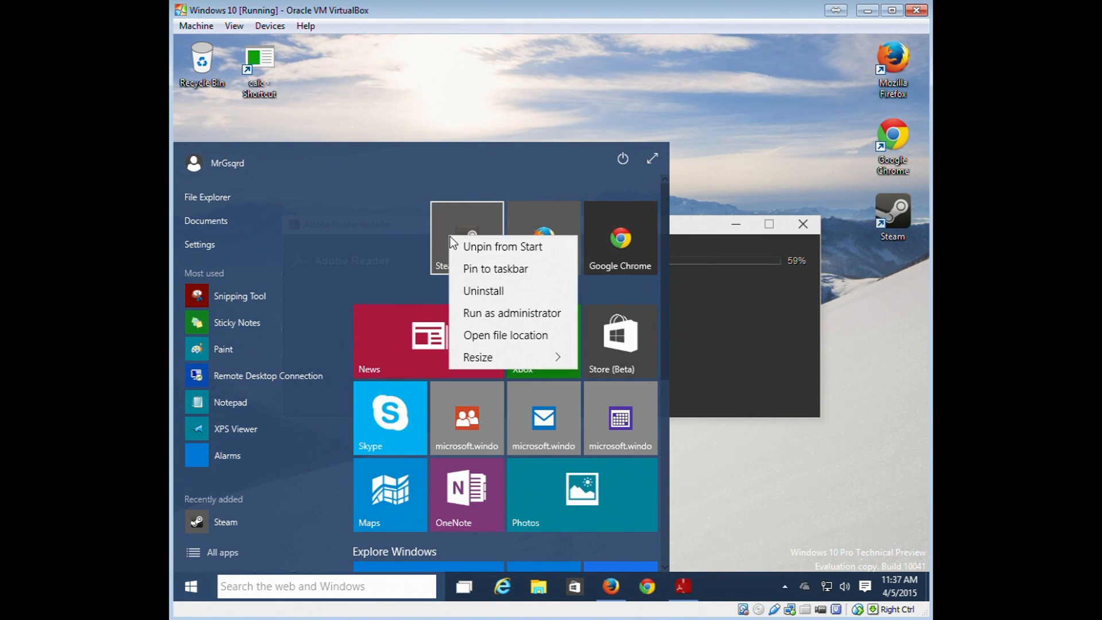
{"action": "left_click", "coordinate": [472, 270]}
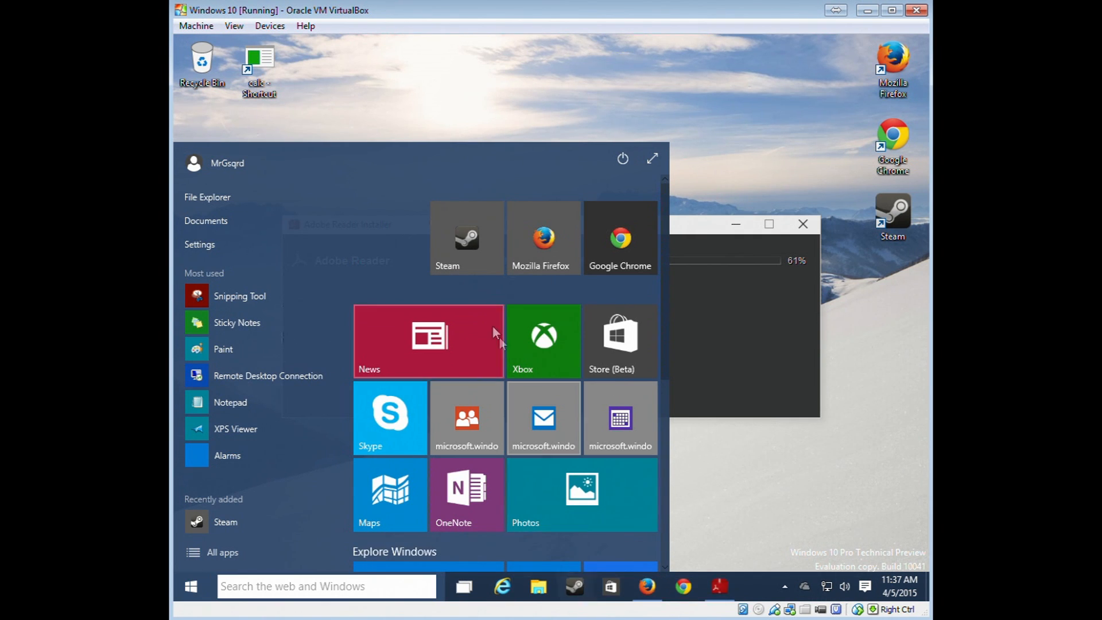
{"action": "right_click", "coordinate": [466, 223]}
{"action": "left_click", "coordinate": [532, 254]}
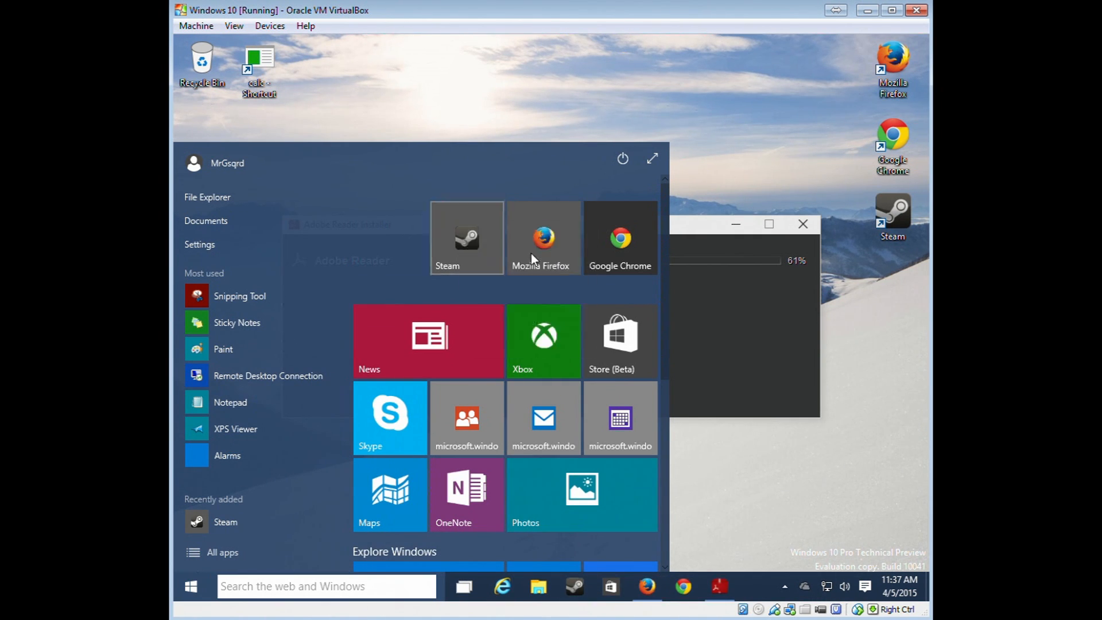
{"action": "right_click", "coordinate": [470, 244]}
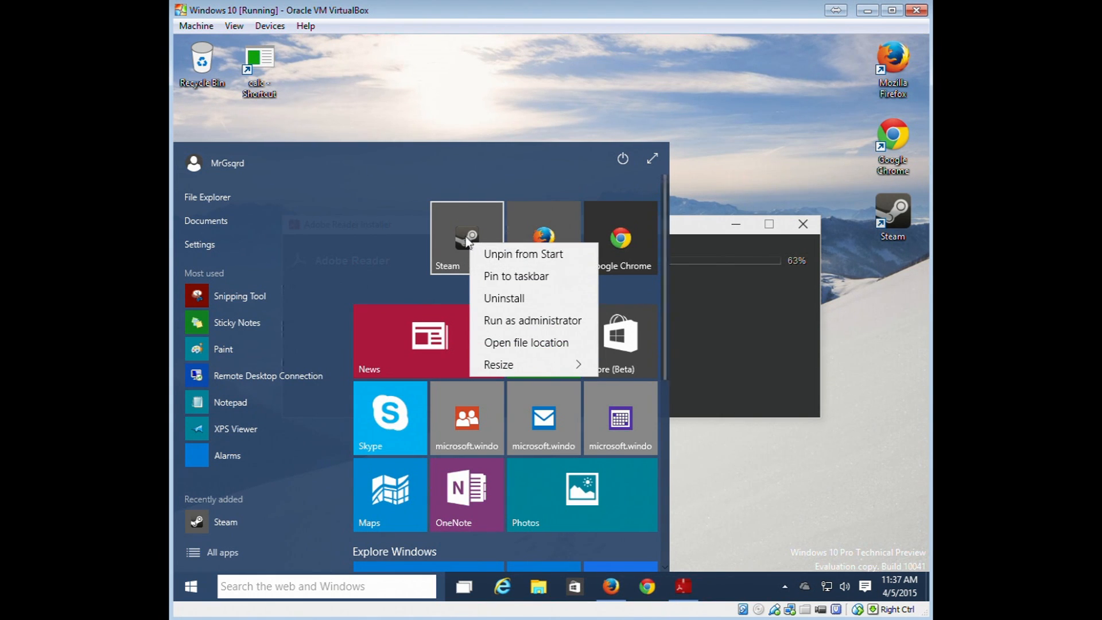
{"action": "left_click", "coordinate": [421, 246]}
Rearrange the Steam, Mozilla Firefox and Google Chrome tiles in Start to fill the gap at the beginning of their row.
{"action": "left_click_drag", "start_coordinate": [484, 247], "coordinate": [393, 231]}
{"action": "left_click_drag", "start_coordinate": [555, 241], "coordinate": [453, 236]}
{"action": "left_click_drag", "start_coordinate": [590, 240], "coordinate": [495, 237]}
{"action": "left_click_drag", "start_coordinate": [404, 297], "coordinate": [414, 225]}
{"action": "mouse_move", "coordinate": [566, 261]}
{"action": "left_mouse_down"}
{"action": "mouse_move", "coordinate": [536, 241]}
{"action": "mouse_move", "coordinate": [554, 254]}
{"action": "mouse_move", "coordinate": [558, 245]}
{"action": "left_mouse_up"}
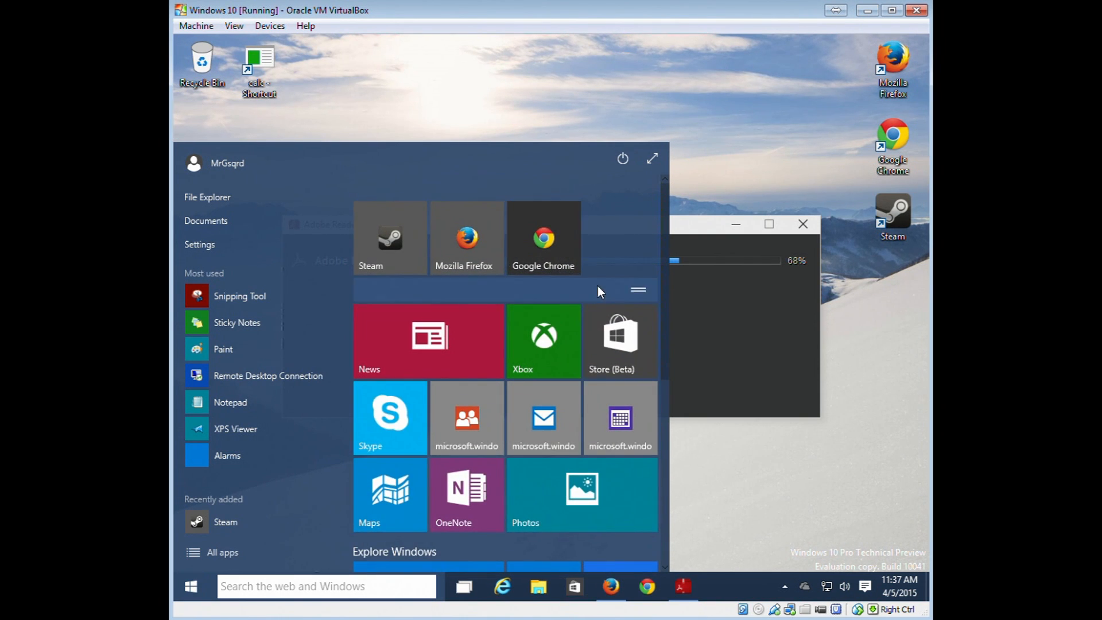
Bring the Adobe Reader Installer to the front and move the cloud icon into the notification area's hidden icons.
{"action": "left_click", "coordinate": [683, 587]}
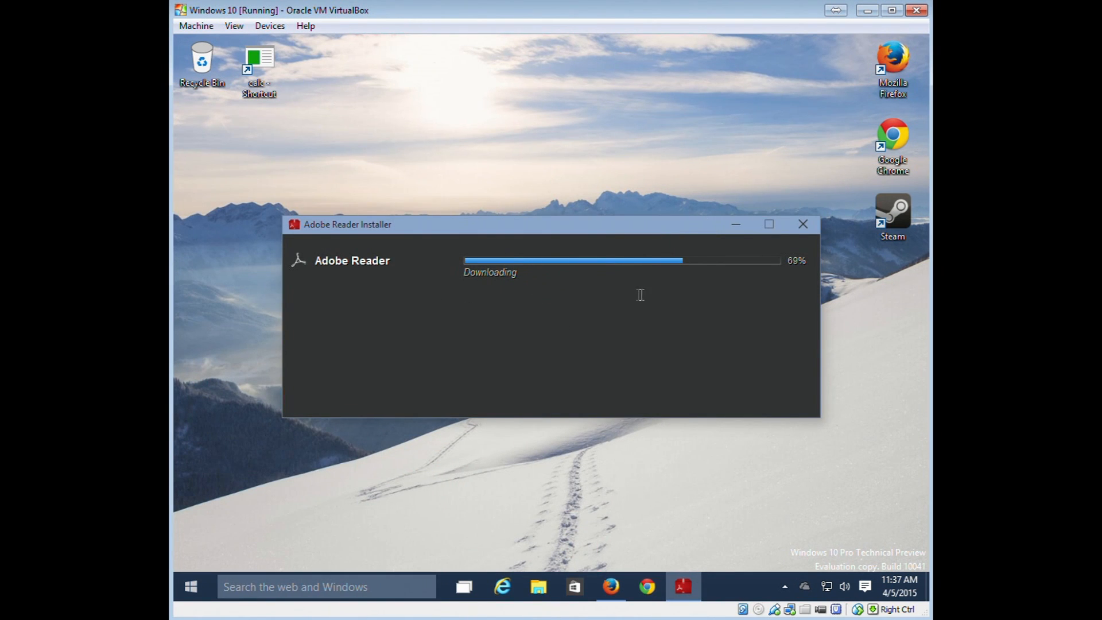
{"action": "mouse_move", "coordinate": [882, 302]}
{"action": "left_mouse_down"}
{"action": "mouse_move", "coordinate": [897, 70]}
{"action": "mouse_move", "coordinate": [865, 308]}
{"action": "left_mouse_up"}
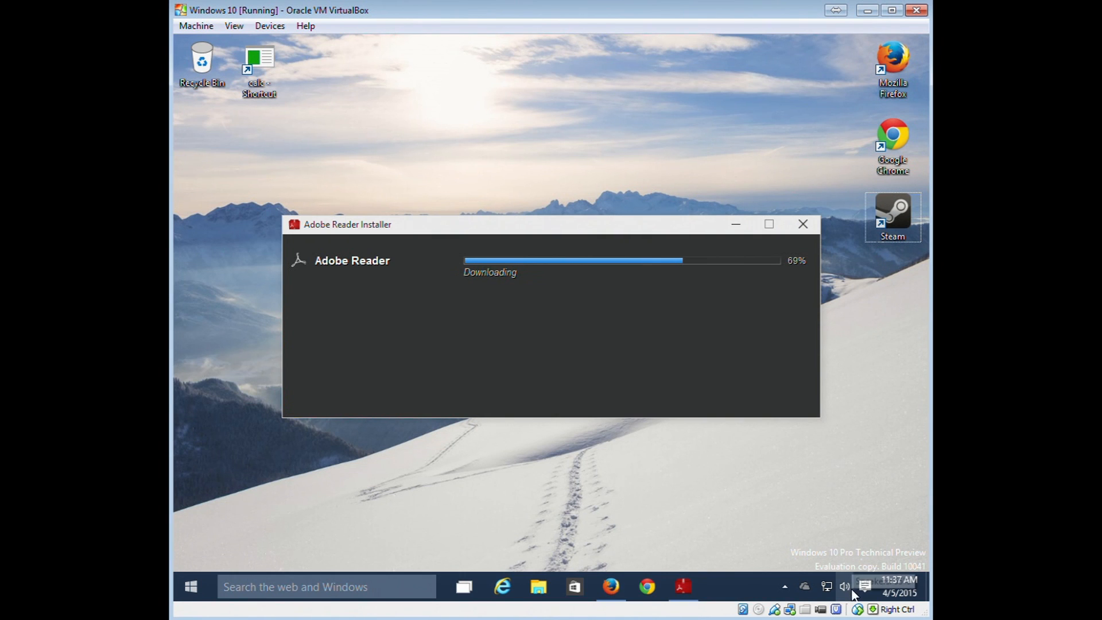
{"action": "mouse_move", "coordinate": [805, 586]}
{"action": "left_mouse_down"}
{"action": "mouse_move", "coordinate": [775, 591]}
{"action": "mouse_move", "coordinate": [783, 584]}
{"action": "left_mouse_up"}
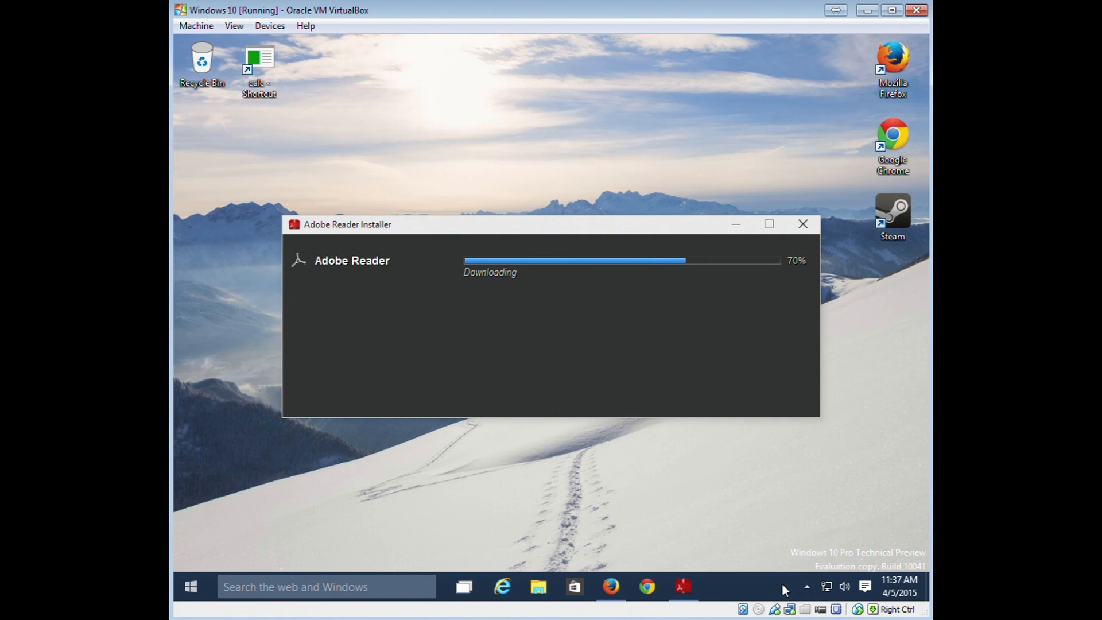
Open the Ease of Access category in Windows Settings.
{"action": "left_click", "coordinate": [191, 586]}
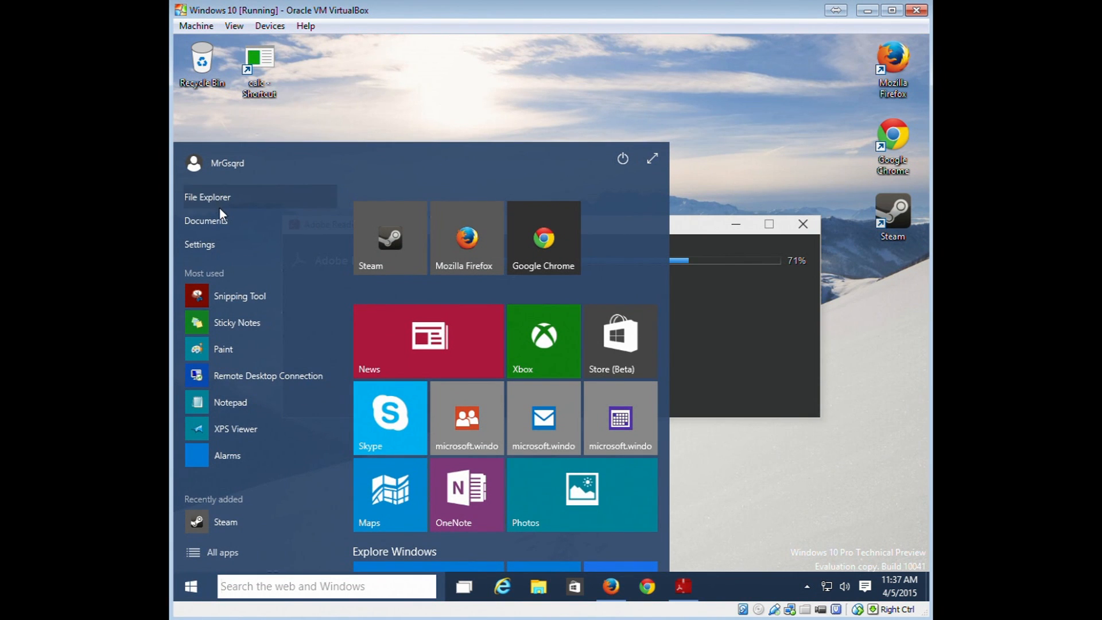
{"action": "left_click_drag", "start_coordinate": [218, 219], "coordinate": [199, 250]}
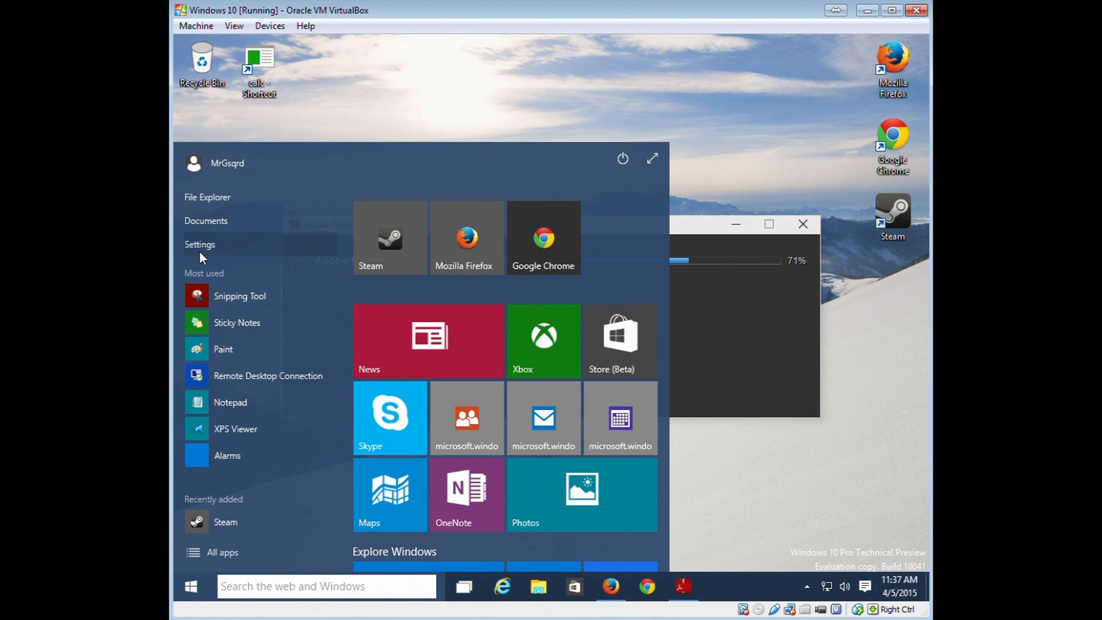
{"action": "left_click", "coordinate": [199, 252]}
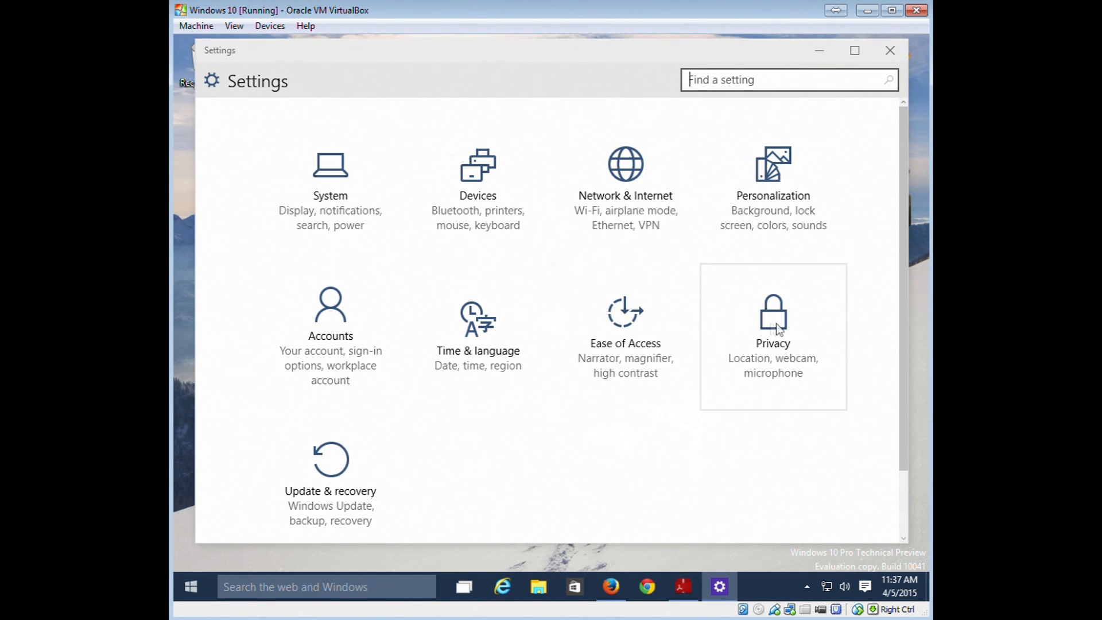
{"action": "left_click", "coordinate": [617, 329]}
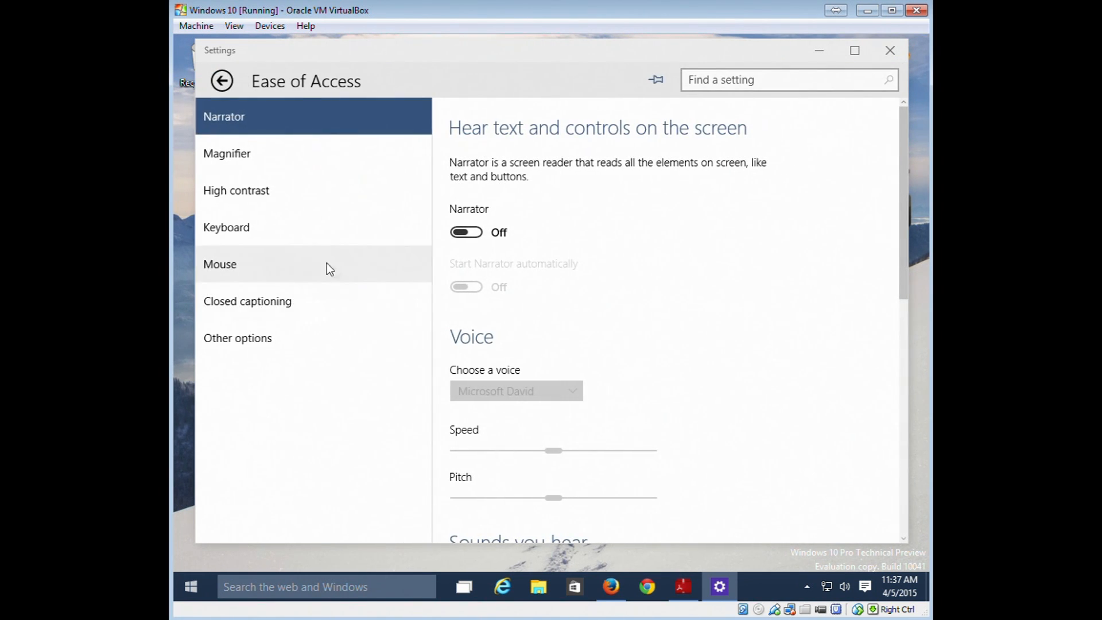
Review the Magnifier, High contrast, Keyboard, Mouse, Closed captioning and Other options pages, and close Settings.
{"action": "left_click", "coordinate": [260, 152]}
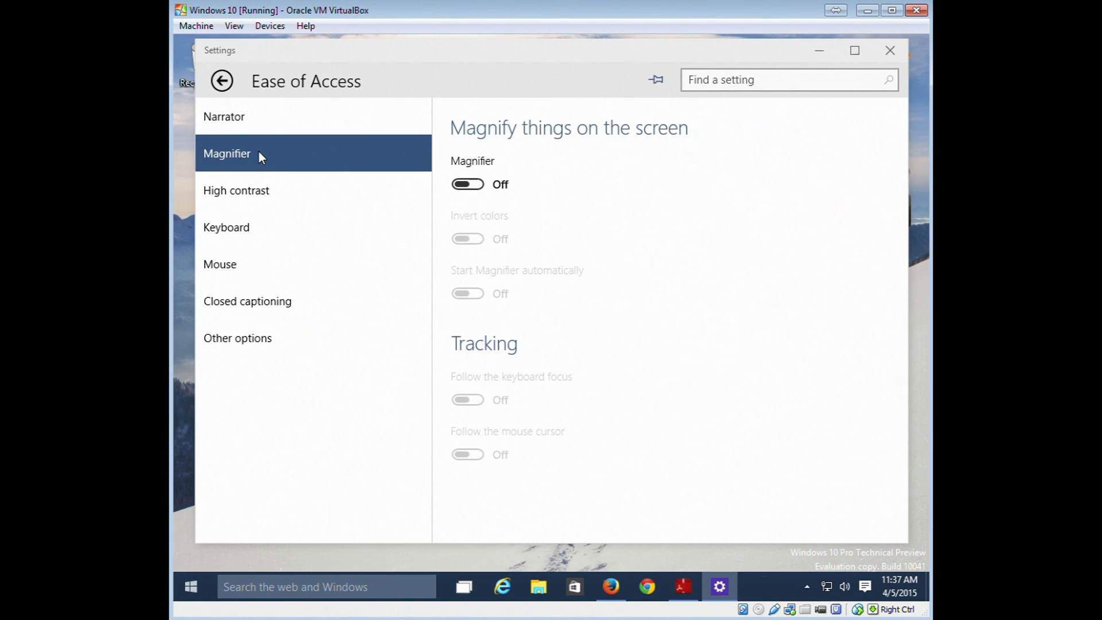
{"action": "left_click", "coordinate": [255, 190]}
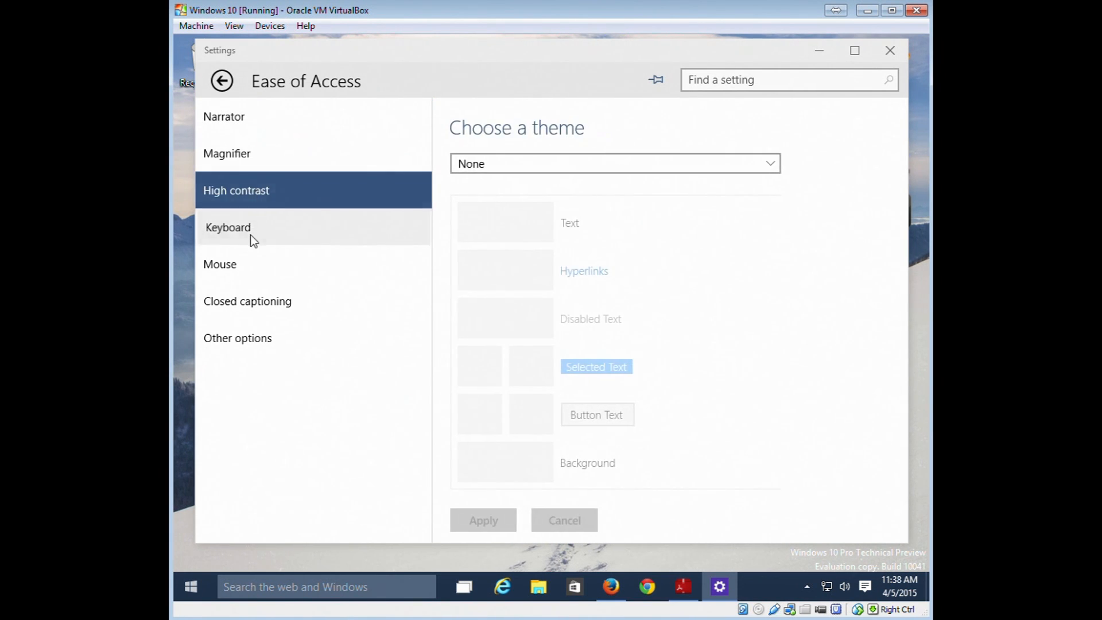
{"action": "left_click", "coordinate": [250, 235]}
{"action": "left_click", "coordinate": [248, 269]}
{"action": "left_click", "coordinate": [246, 312]}
{"action": "left_click", "coordinate": [241, 346]}
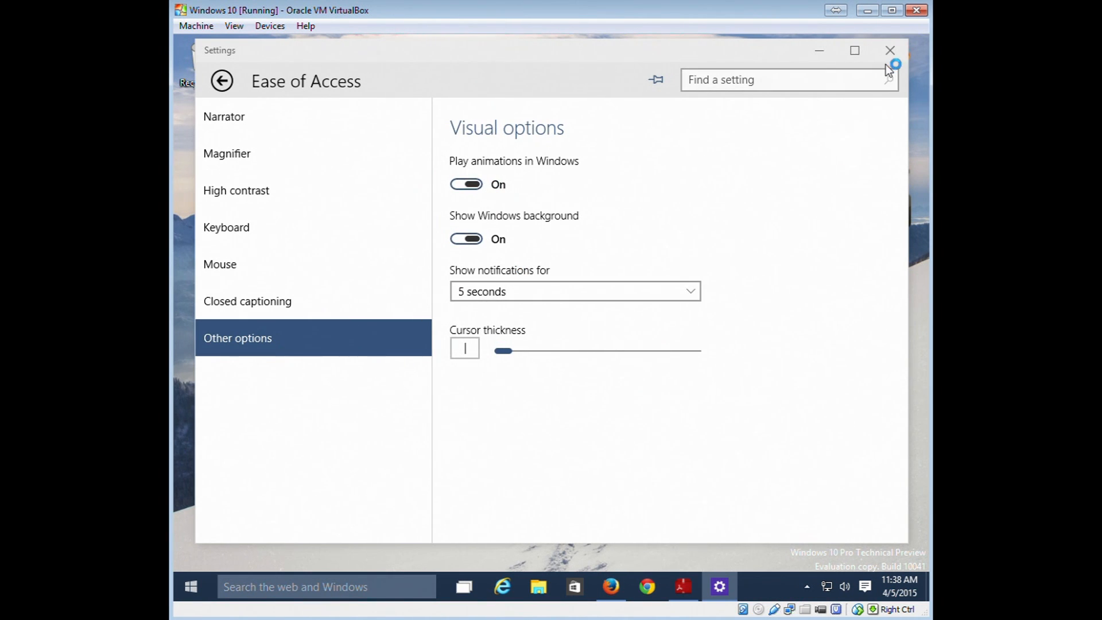
{"action": "left_click", "coordinate": [903, 52]}
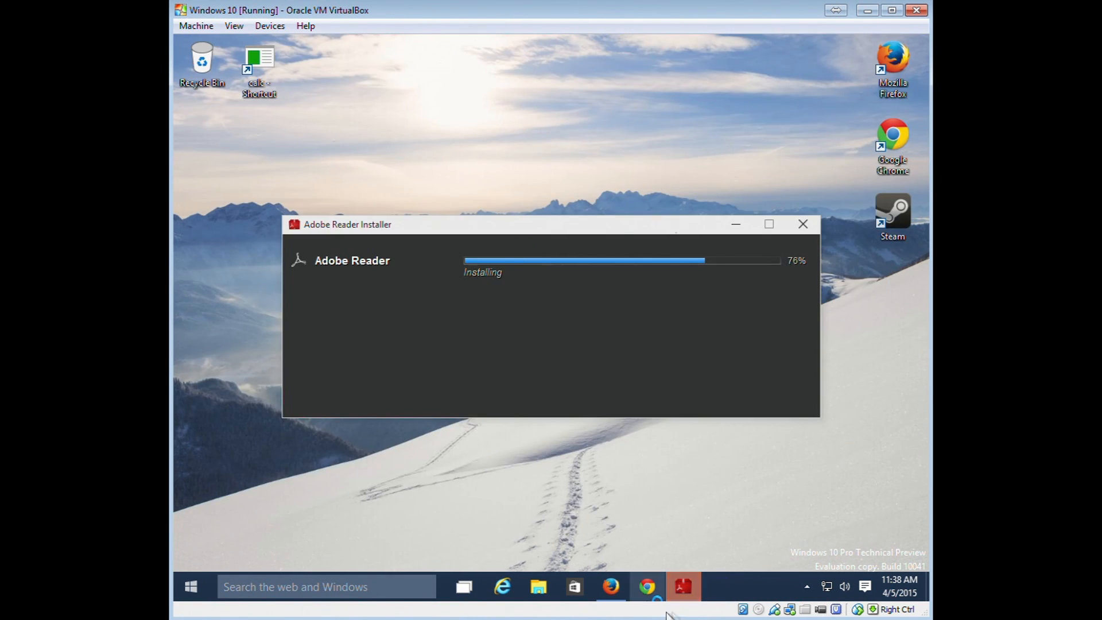
Return to the Adobe Reader Installer, finish the installation, and close the Adobe thank-you page in Chrome.
{"action": "left_click", "coordinate": [680, 591]}
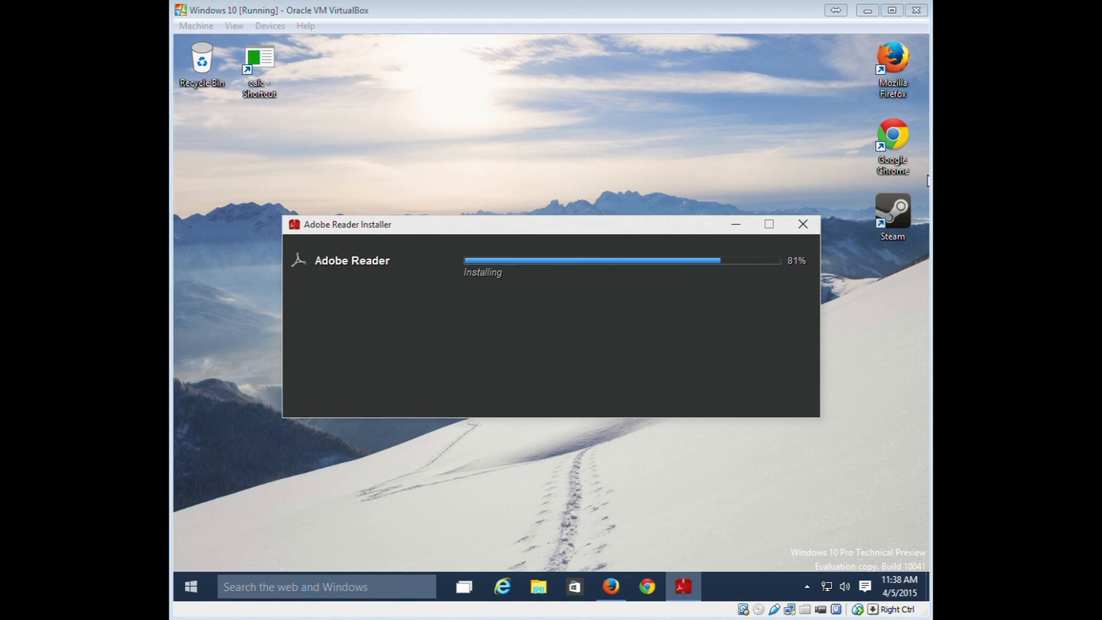
{"action": "left_click", "coordinate": [524, 233]}
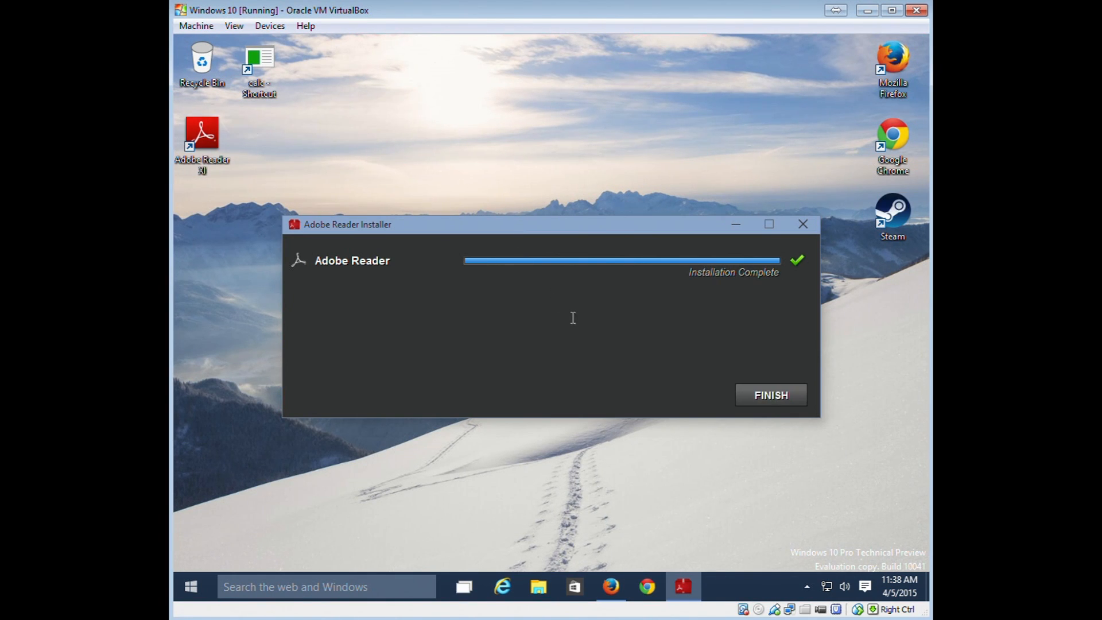
{"action": "left_click", "coordinate": [773, 398]}
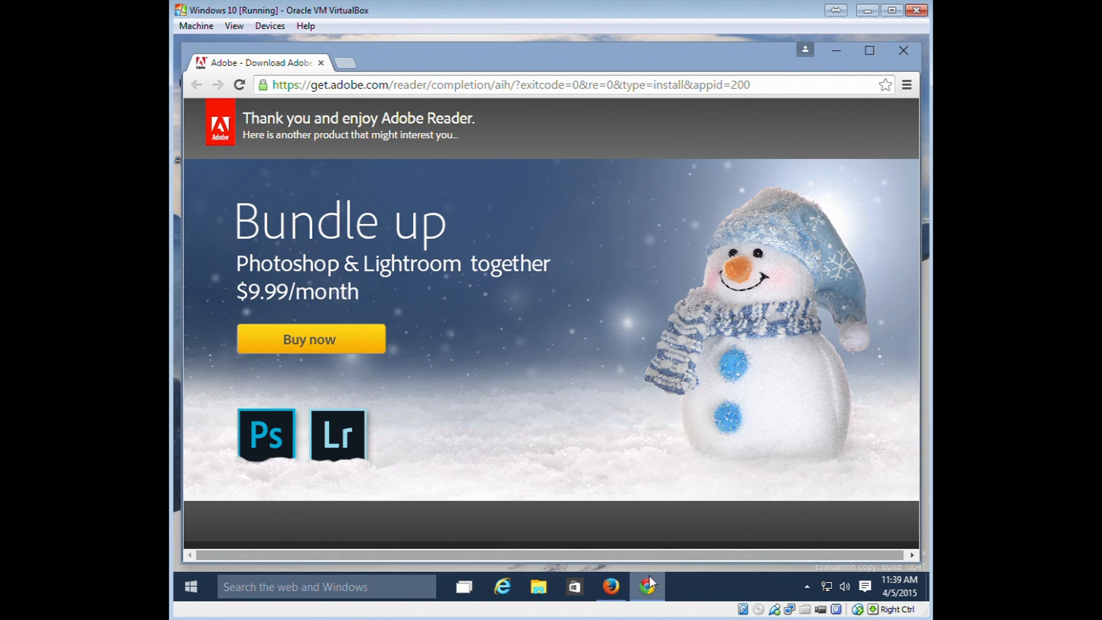
{"action": "mouse_move", "coordinate": [646, 586]}
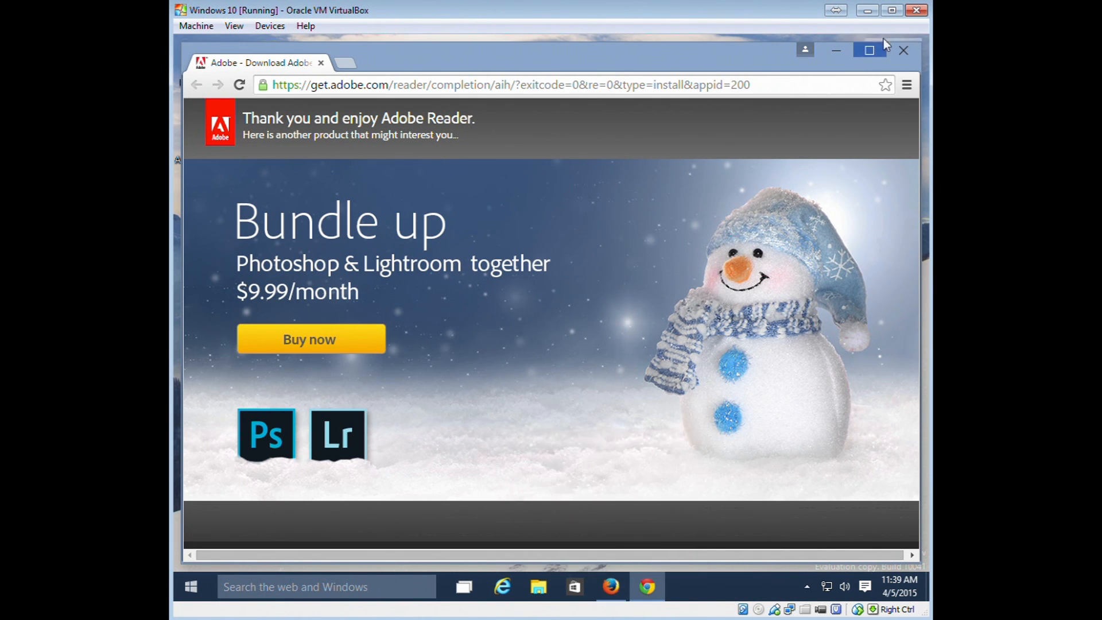
{"action": "left_click", "coordinate": [899, 51]}
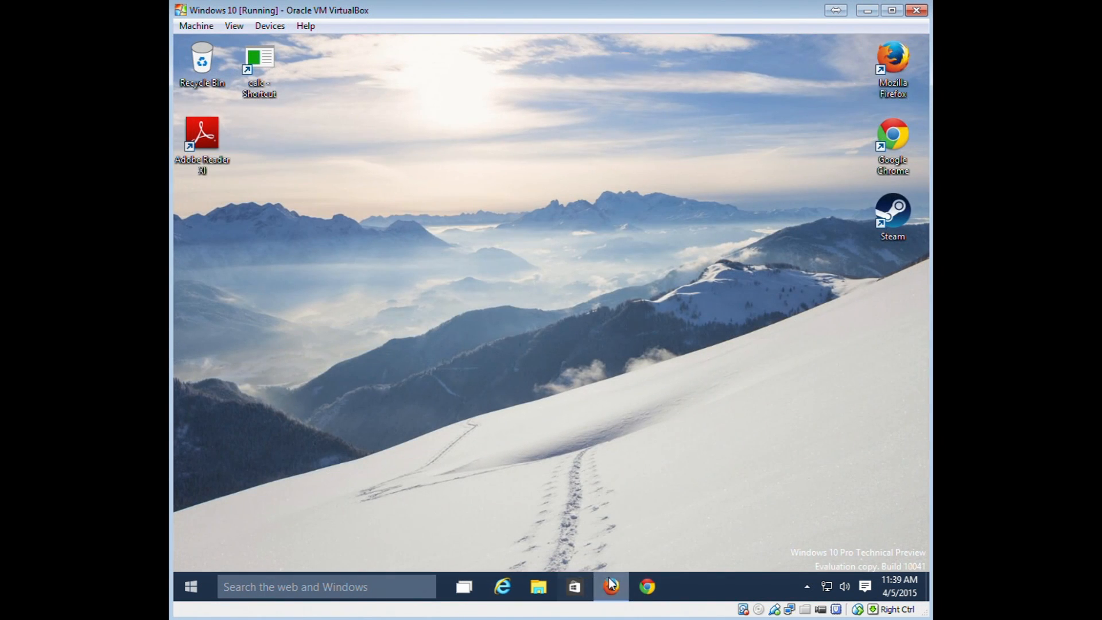
Bring up the Firefox window with the Adobe Reader download page and close it.
{"action": "left_click", "coordinate": [612, 584]}
{"action": "left_click", "coordinate": [915, 38]}
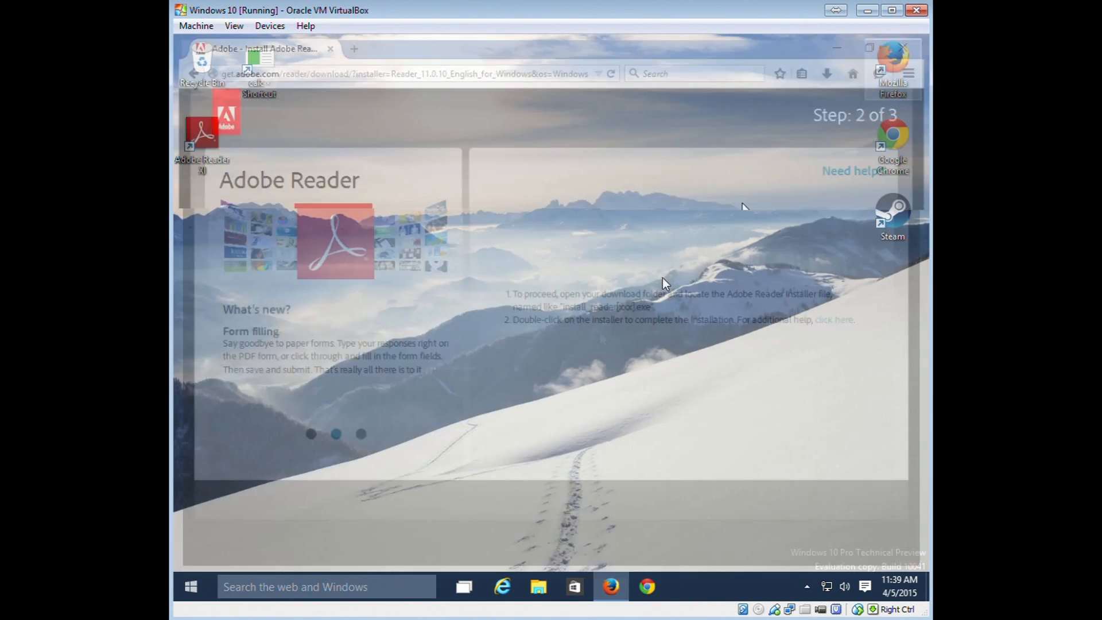
{"action": "left_click", "coordinate": [192, 584]}
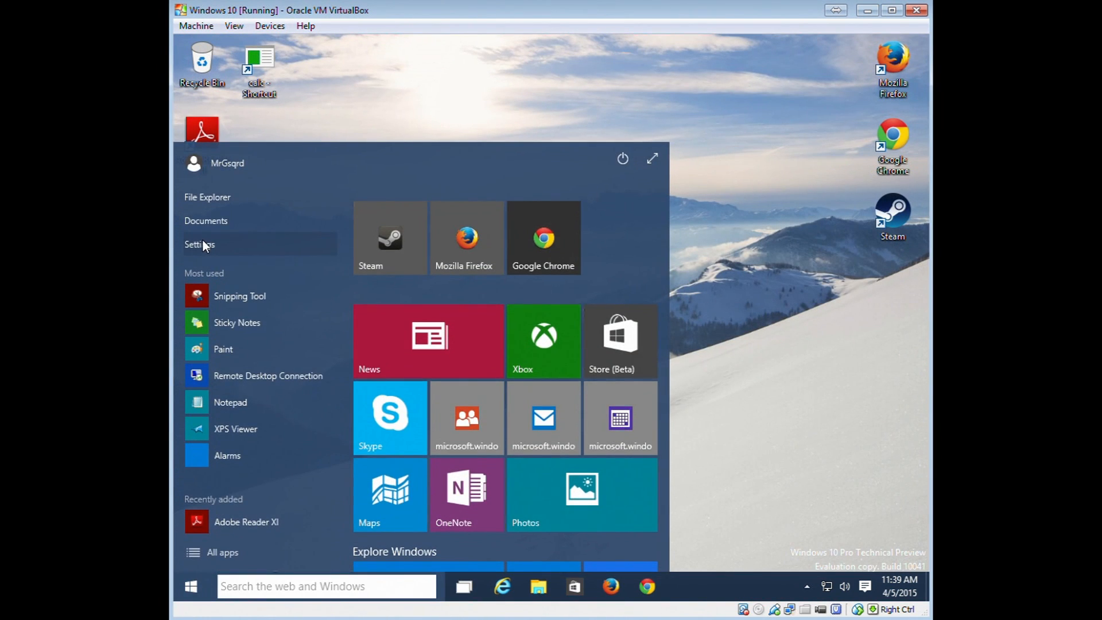
{"action": "left_click", "coordinate": [202, 245]}
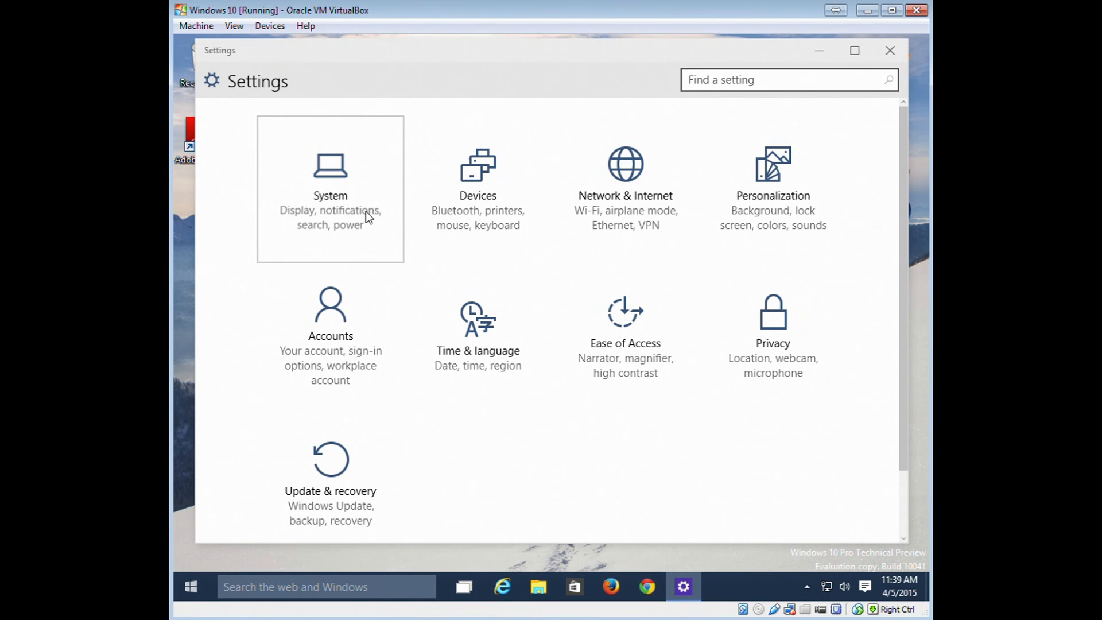
{"action": "key", "text": "alt+F4"}
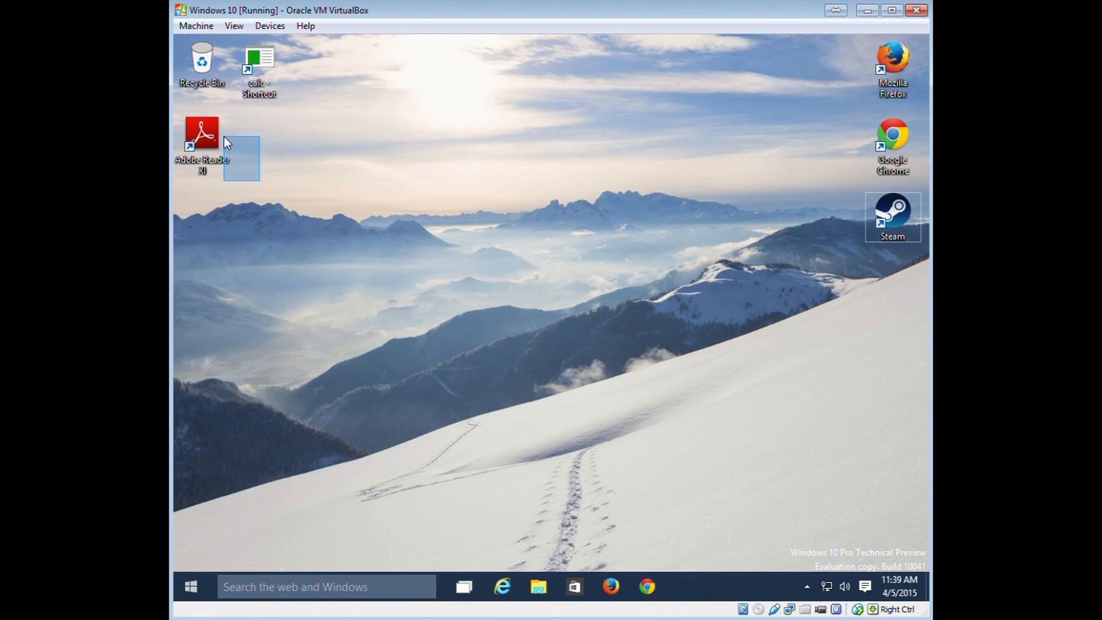
Open Windows Settings, view the Devices and Accounts categories, and return to the Settings home page.
{"action": "left_click", "coordinate": [208, 584]}
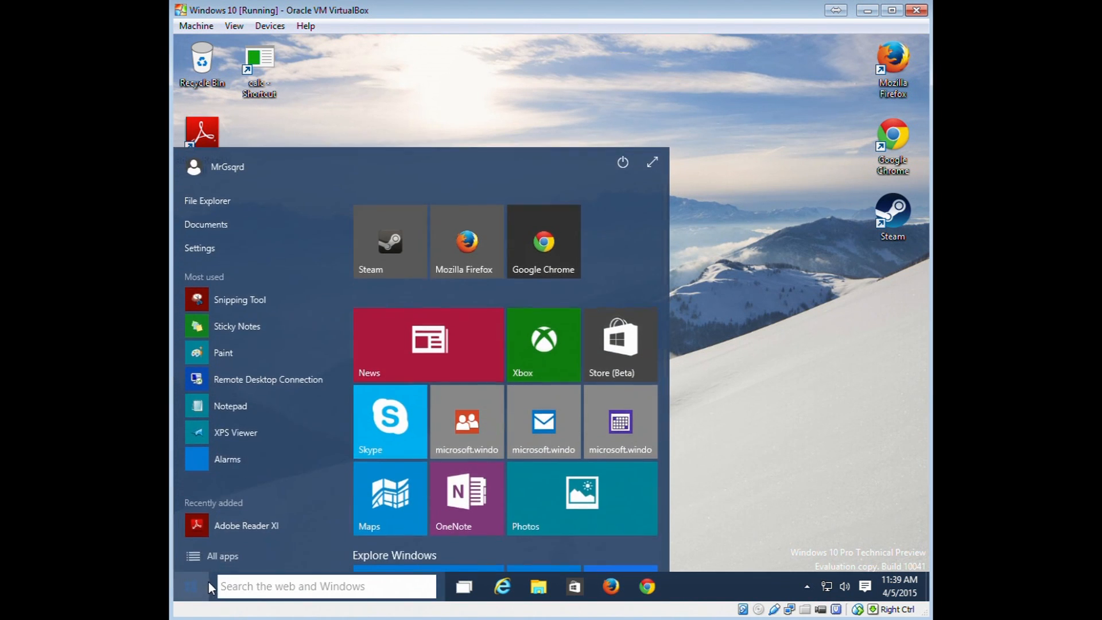
{"action": "left_click", "coordinate": [192, 248]}
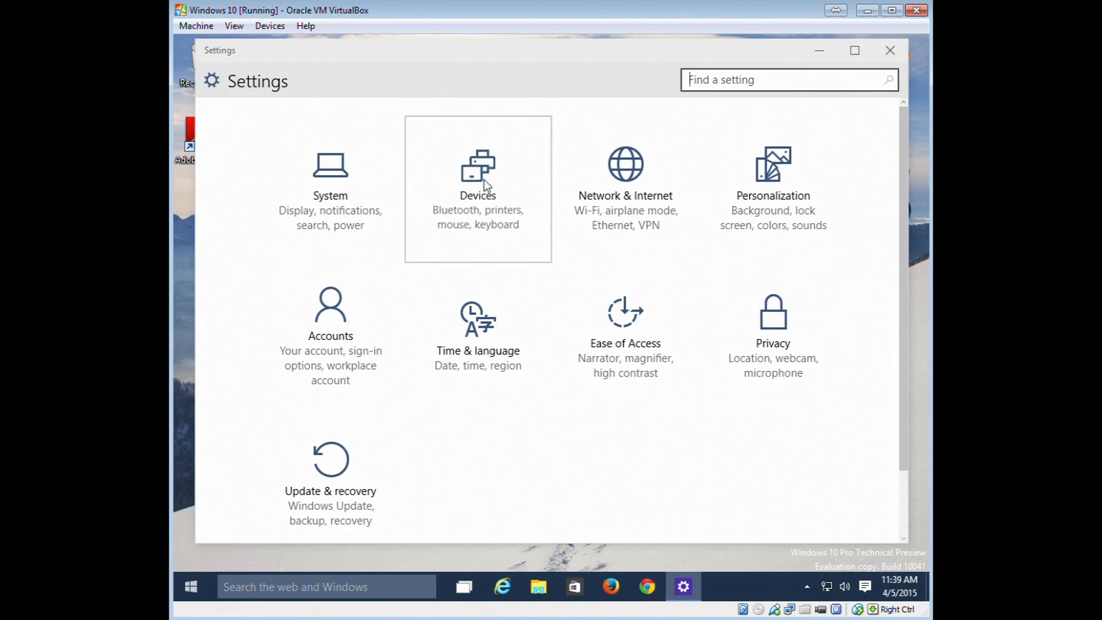
{"action": "left_click", "coordinate": [484, 180]}
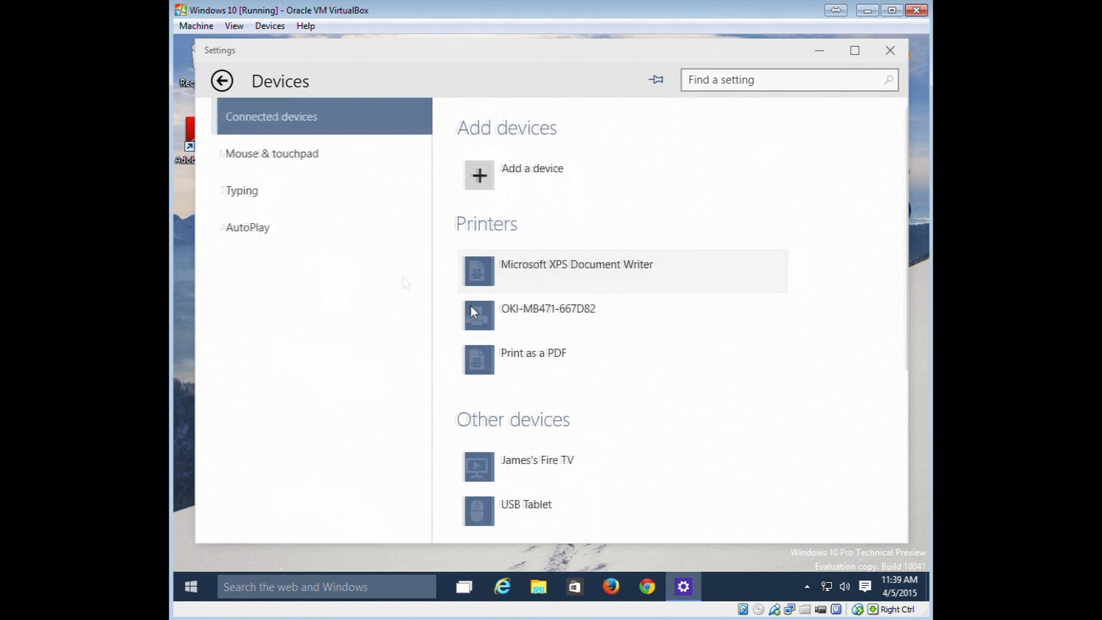
{"action": "left_click", "coordinate": [220, 80]}
{"action": "left_click", "coordinate": [332, 310]}
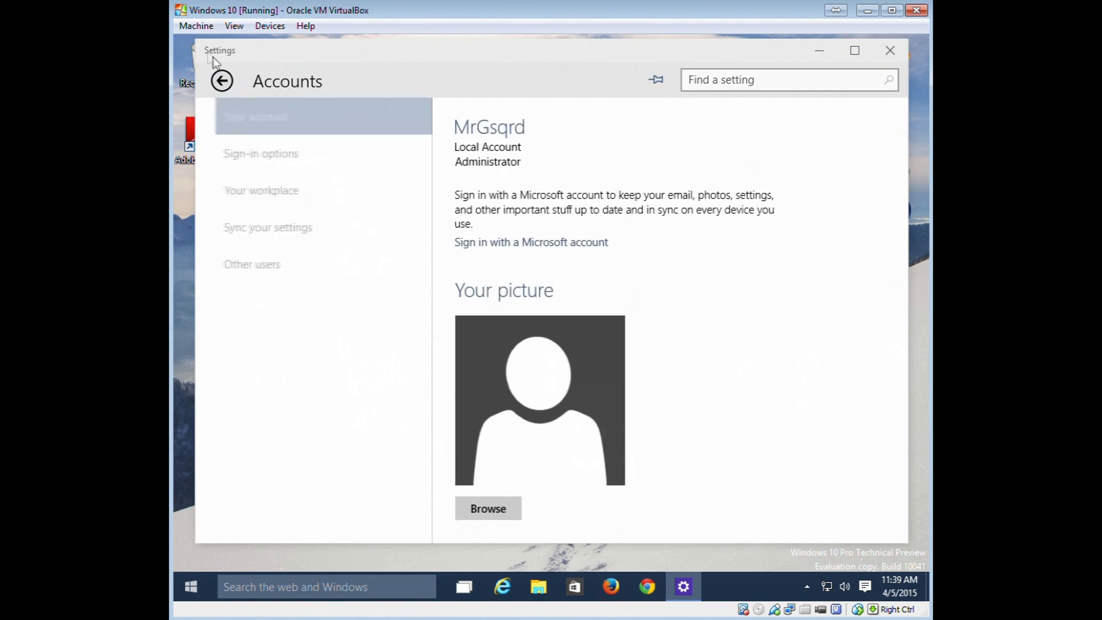
{"action": "left_click", "coordinate": [222, 81]}
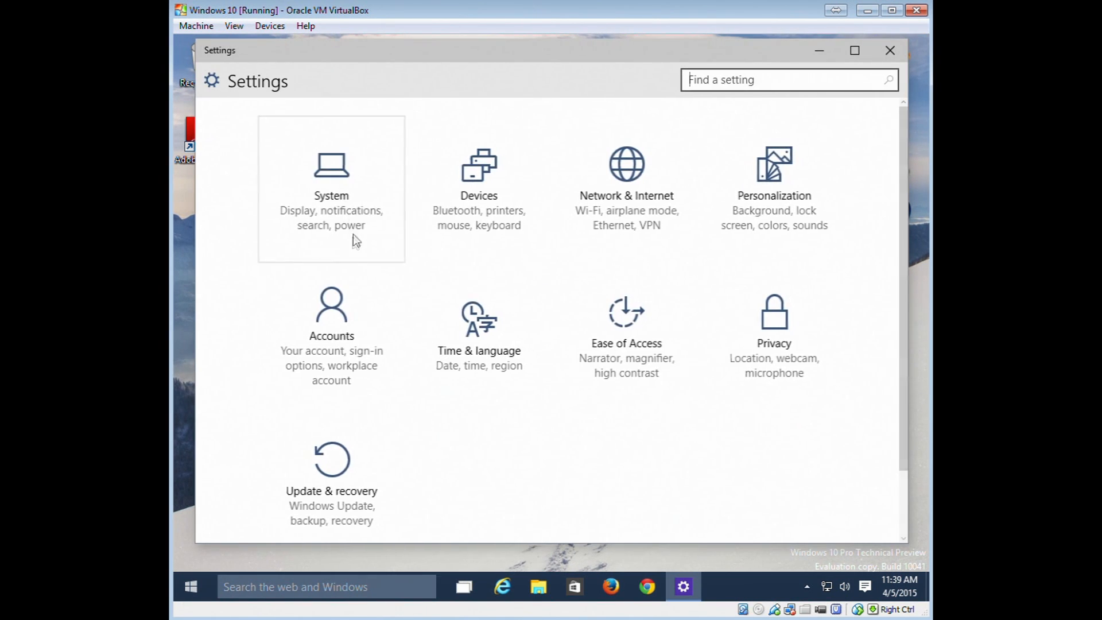
Open Apps & features in the System settings and sort the installed apps by name.
{"action": "left_click", "coordinate": [352, 236]}
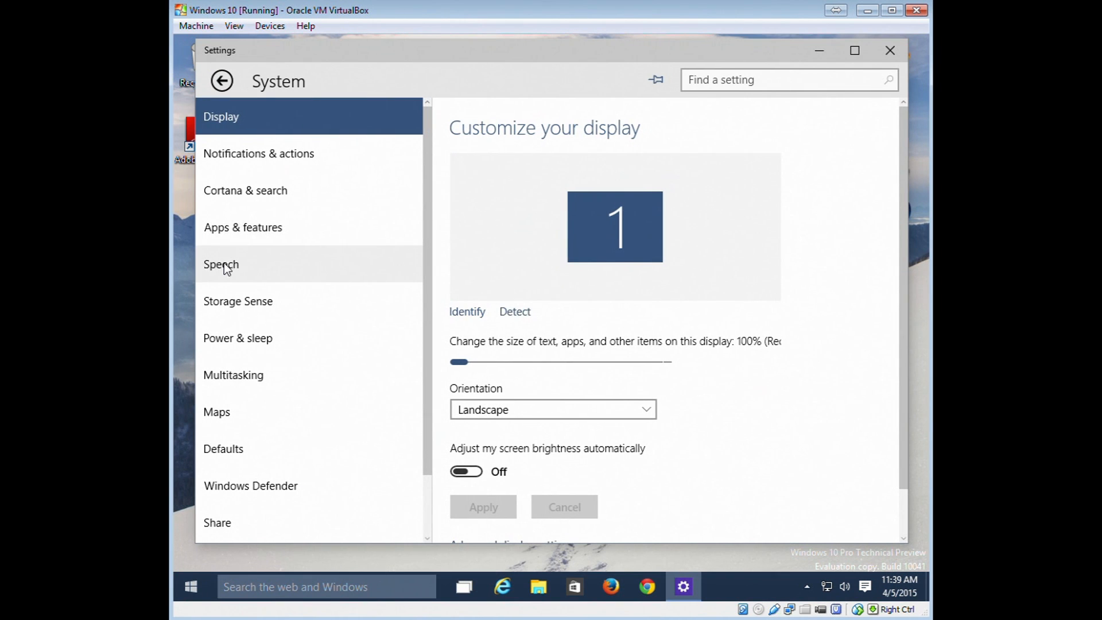
{"action": "left_click", "coordinate": [243, 232]}
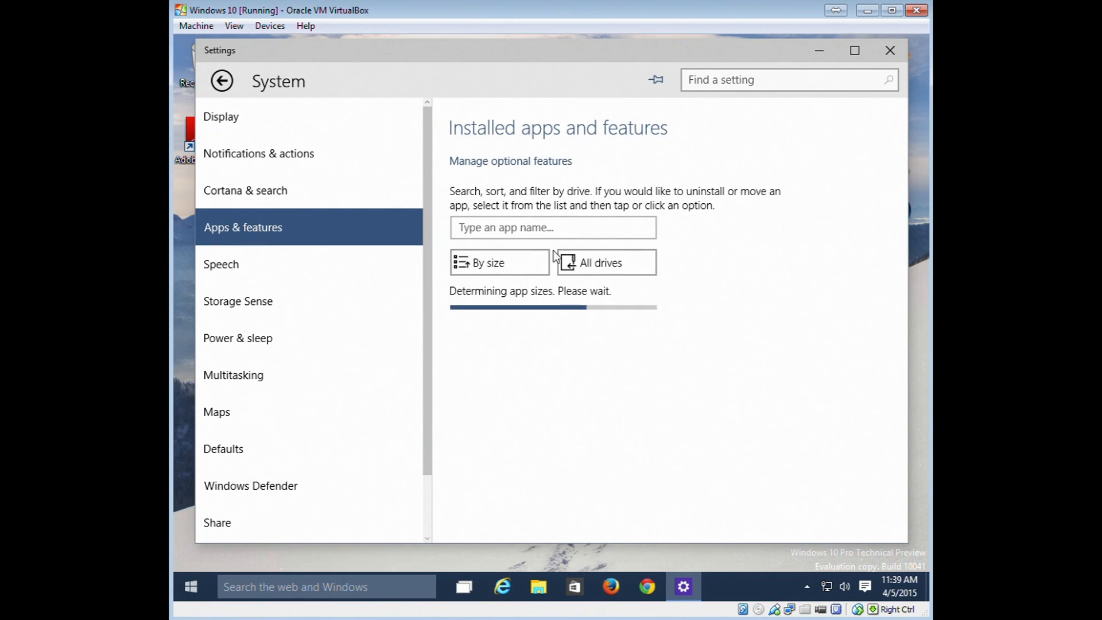
{"action": "left_click", "coordinate": [501, 265]}
{"action": "left_click", "coordinate": [491, 292]}
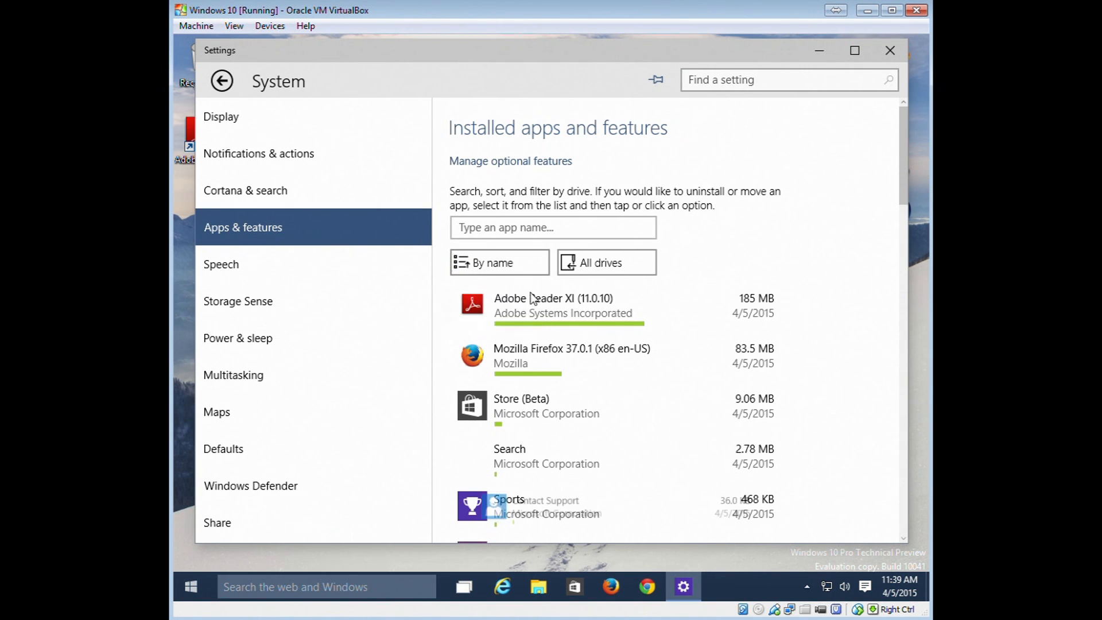
Expand the Adobe Reader XI entry, filter the app list to This PC, and return the filter to All drives.
{"action": "left_click", "coordinate": [625, 299]}
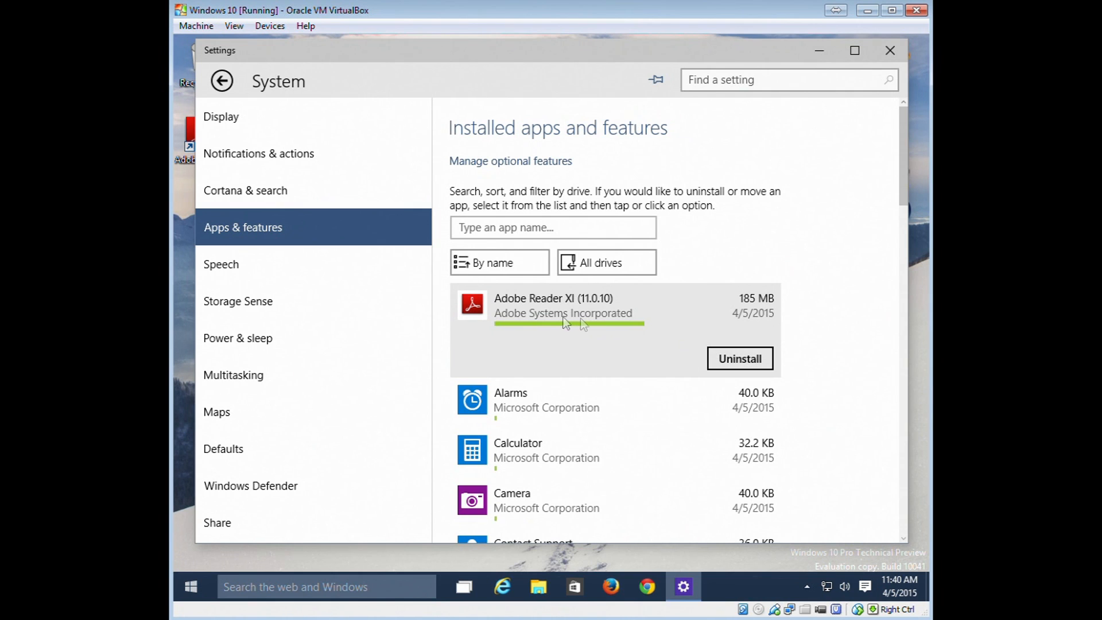
{"action": "left_click", "coordinate": [608, 265]}
{"action": "left_click", "coordinate": [621, 264]}
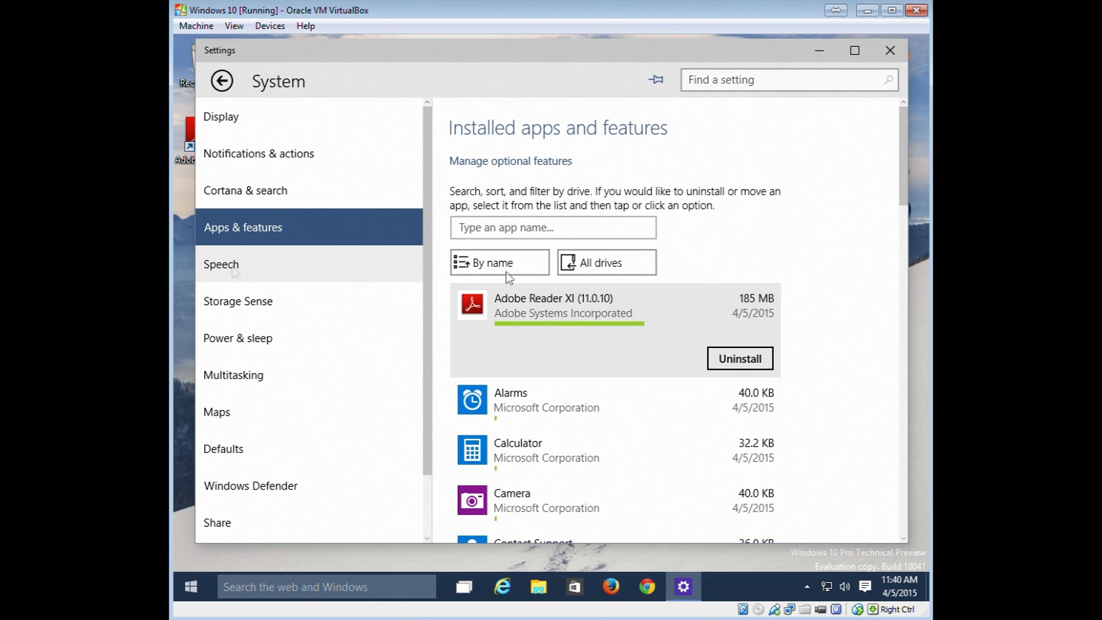
{"action": "left_click", "coordinate": [590, 263]}
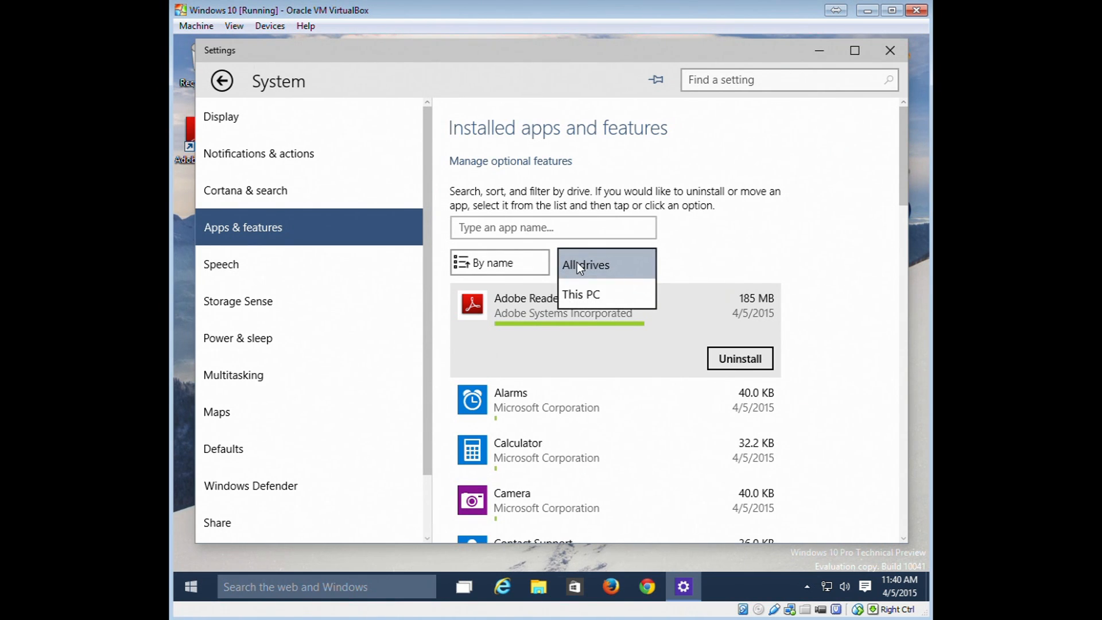
{"action": "left_click", "coordinate": [595, 300]}
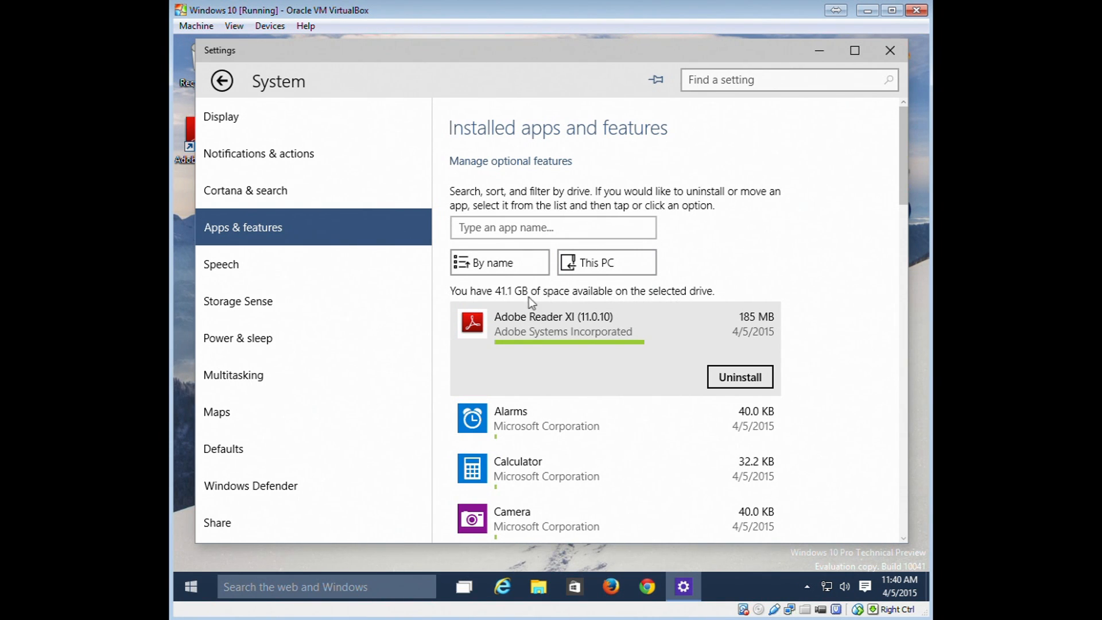
{"action": "left_click", "coordinate": [581, 267]}
{"action": "left_click", "coordinate": [593, 238]}
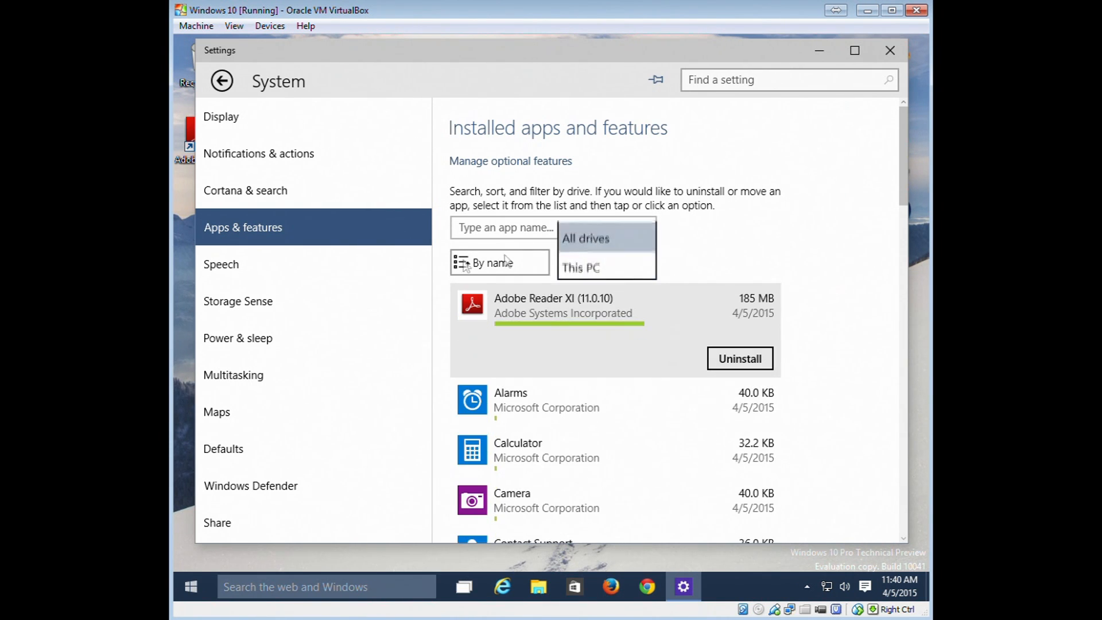
Review the Multitasking and Storage Sense pages of the System settings.
{"action": "left_click", "coordinate": [314, 413]}
{"action": "left_click", "coordinate": [267, 377]}
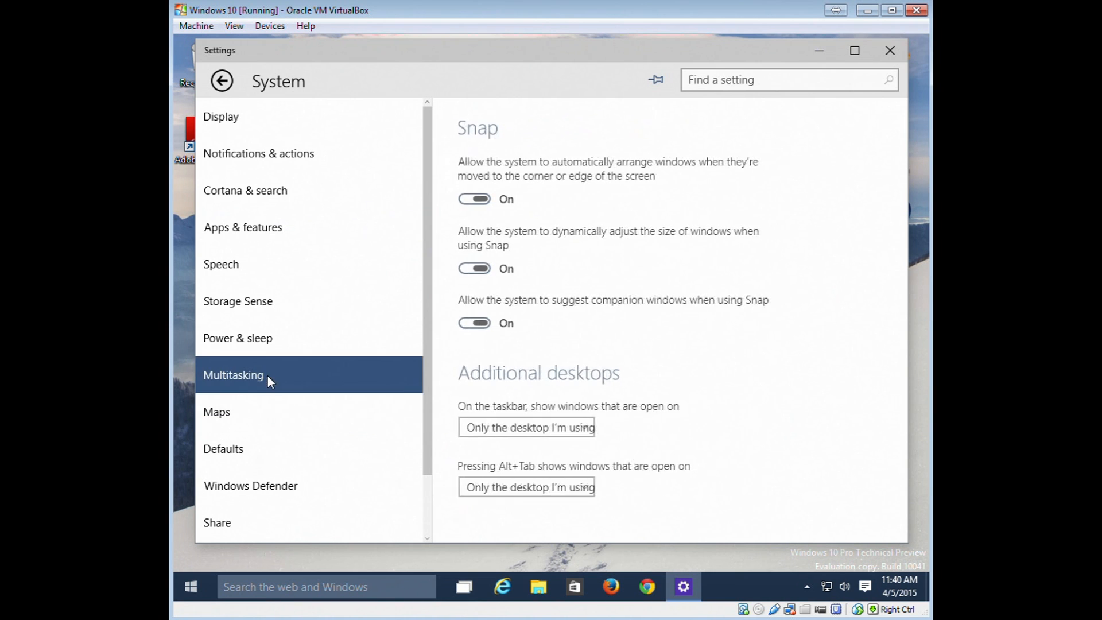
{"action": "left_click", "coordinate": [267, 330]}
{"action": "left_click", "coordinate": [265, 301]}
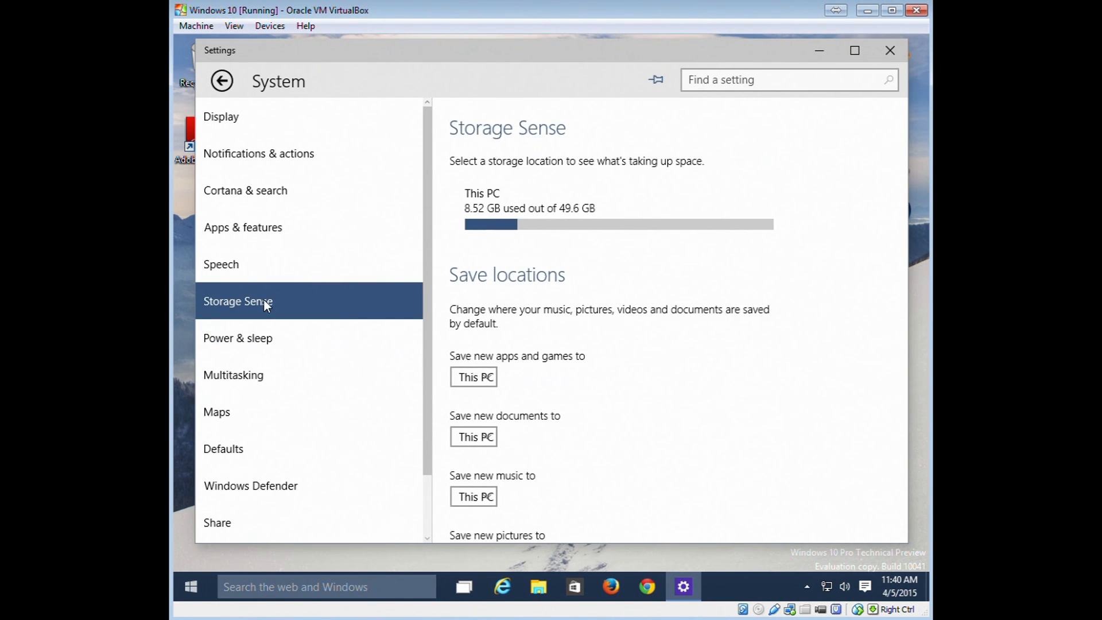
{"action": "scroll", "coordinate": [264, 300], "scroll_direction": "down", "scroll_amount": 2}
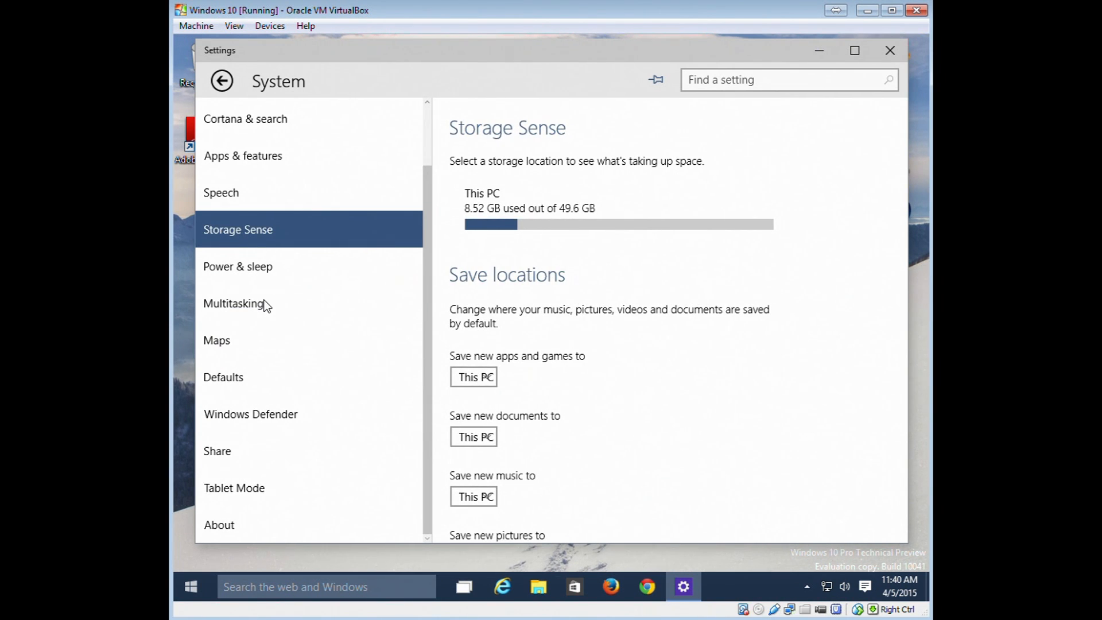
Open the Defaults page, view the web browser choices without changing them, and look through the remaining default app options.
{"action": "left_click", "coordinate": [242, 376]}
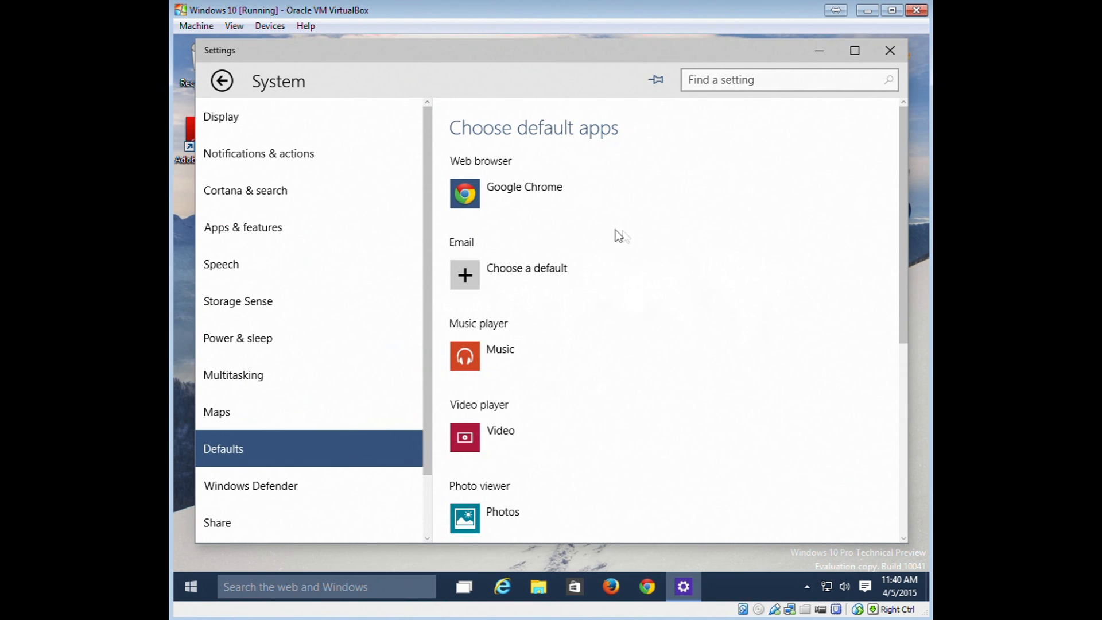
{"action": "left_click", "coordinate": [582, 193]}
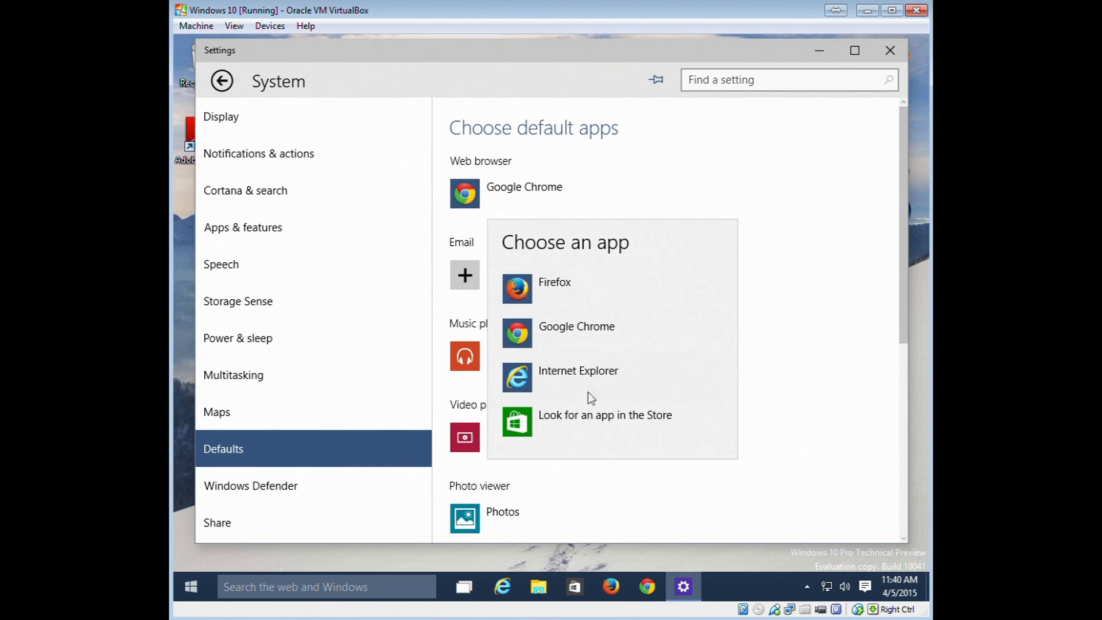
{"action": "left_click", "coordinate": [572, 100]}
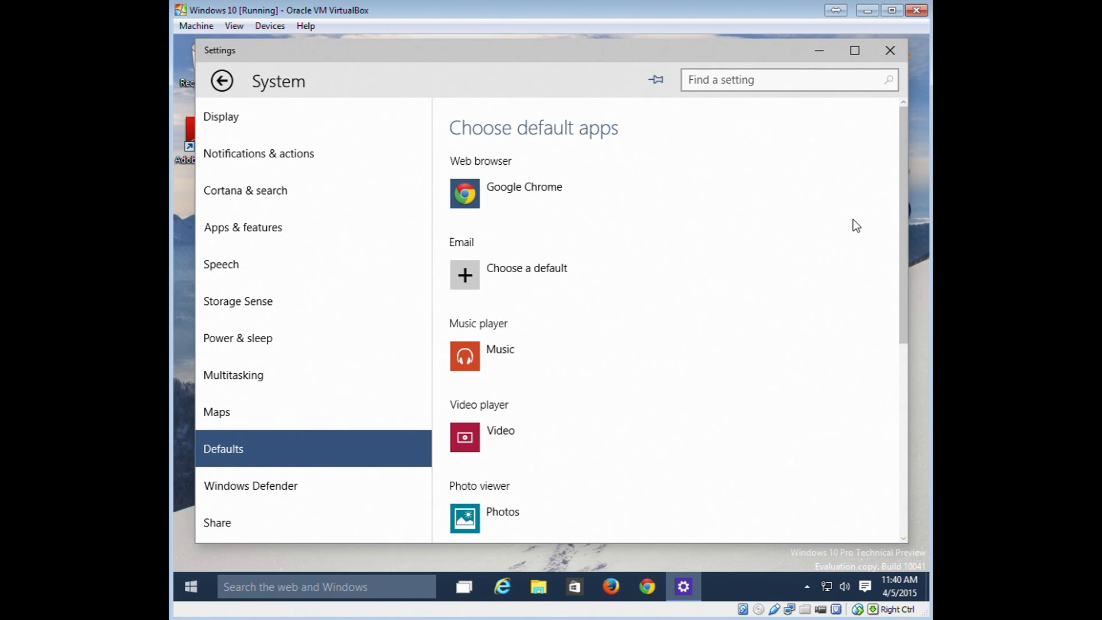
{"action": "scroll", "coordinate": [853, 220], "scroll_direction": "down", "scroll_amount": 5}
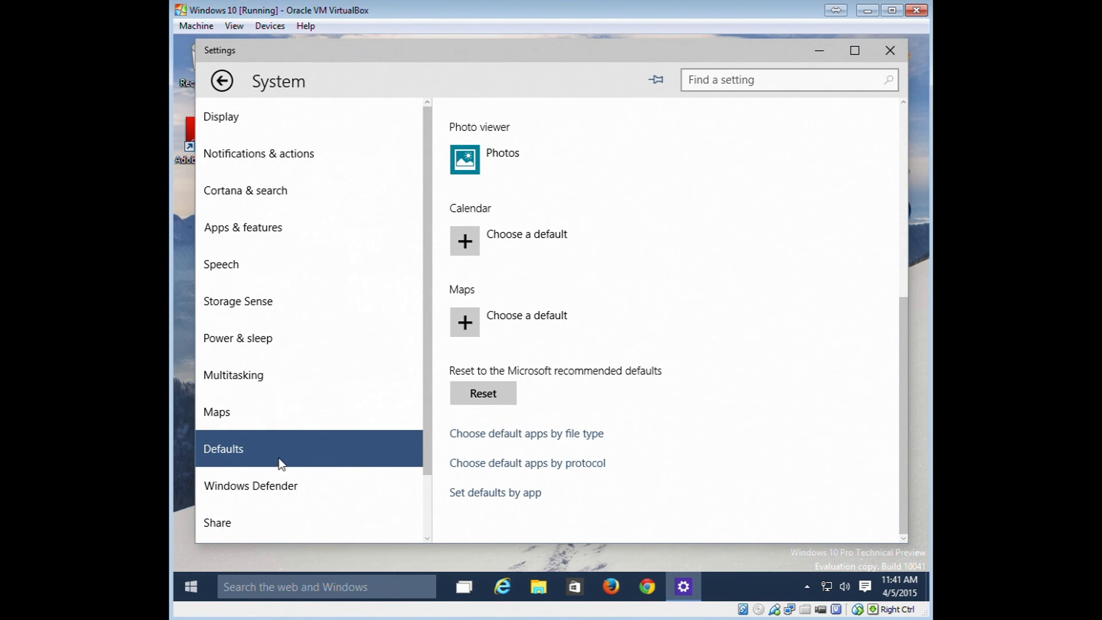
Set Reader as the default app for the .pdf file type, and close Settings.
{"action": "left_click", "coordinate": [520, 437]}
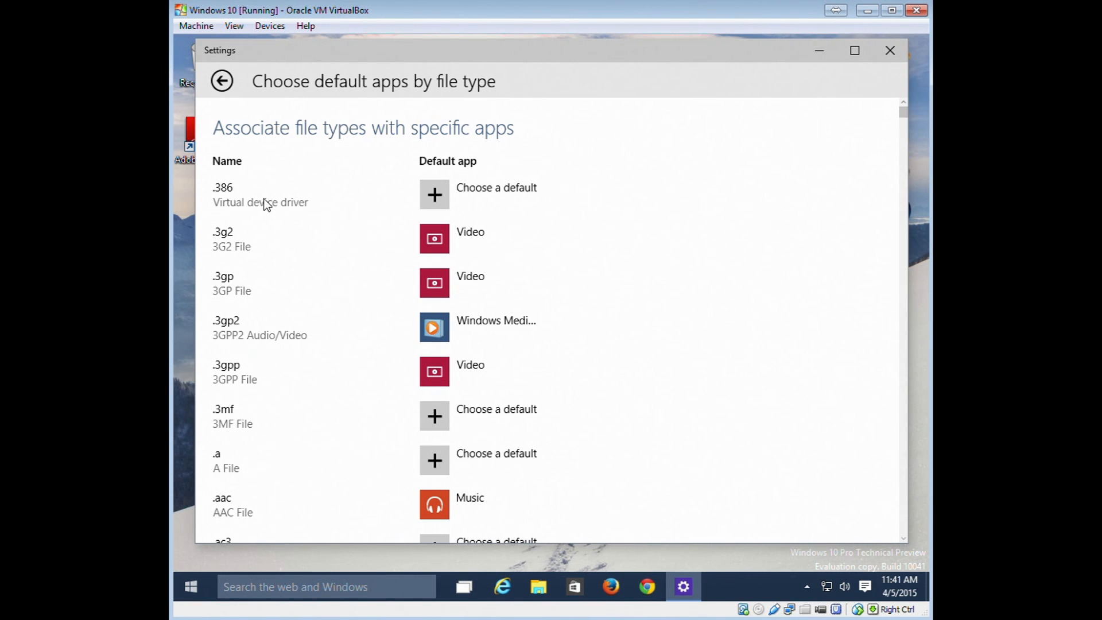
{"action": "scroll", "coordinate": [243, 255], "scroll_direction": "down", "scroll_amount": 20}
{"action": "scroll", "coordinate": [243, 256], "scroll_direction": "down", "scroll_amount": 20}
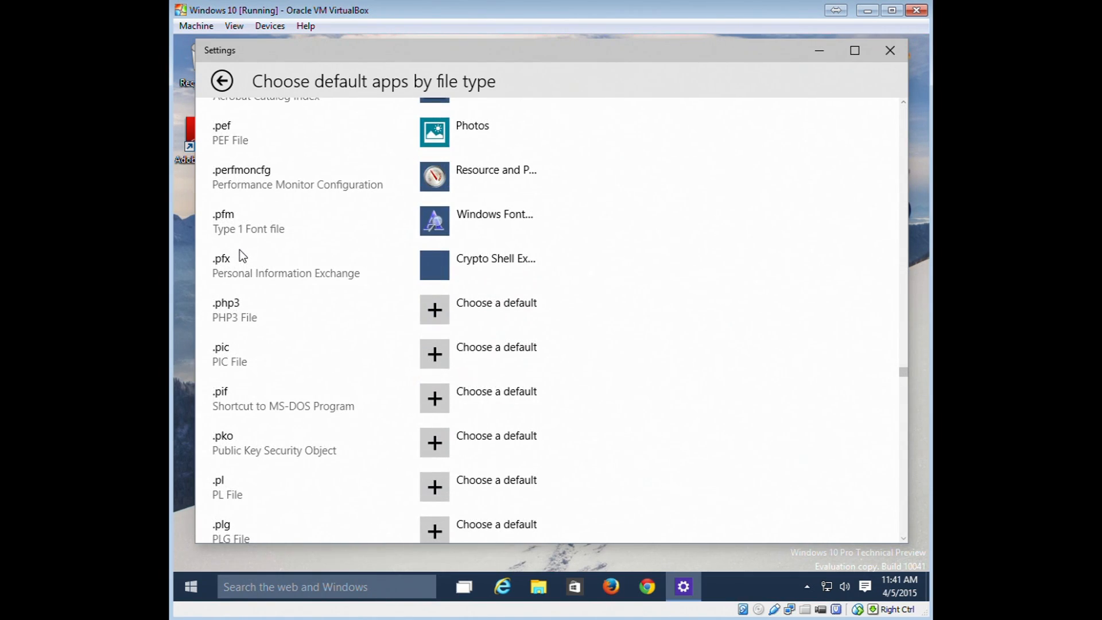
{"action": "scroll", "coordinate": [241, 256], "scroll_direction": "up", "scroll_amount": 5}
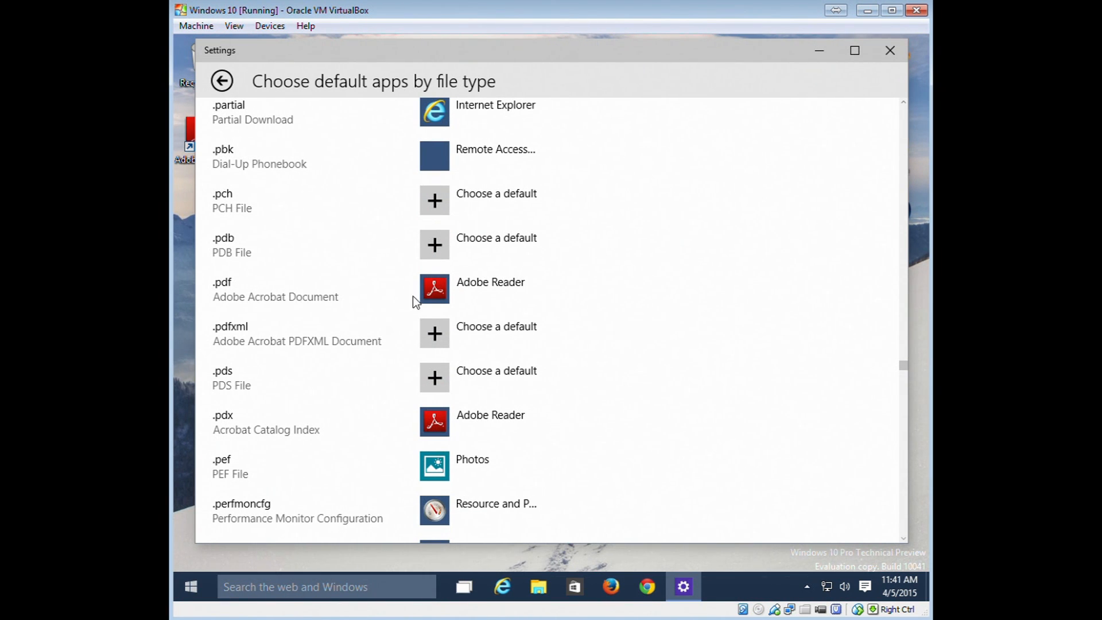
{"action": "left_click", "coordinate": [450, 288]}
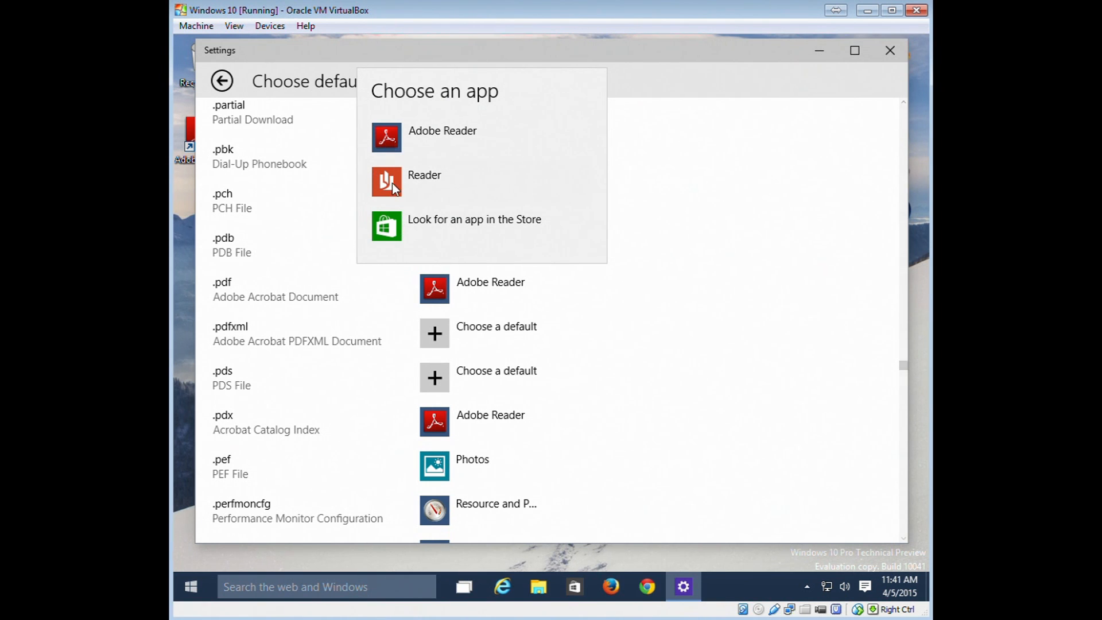
{"action": "left_click", "coordinate": [384, 181]}
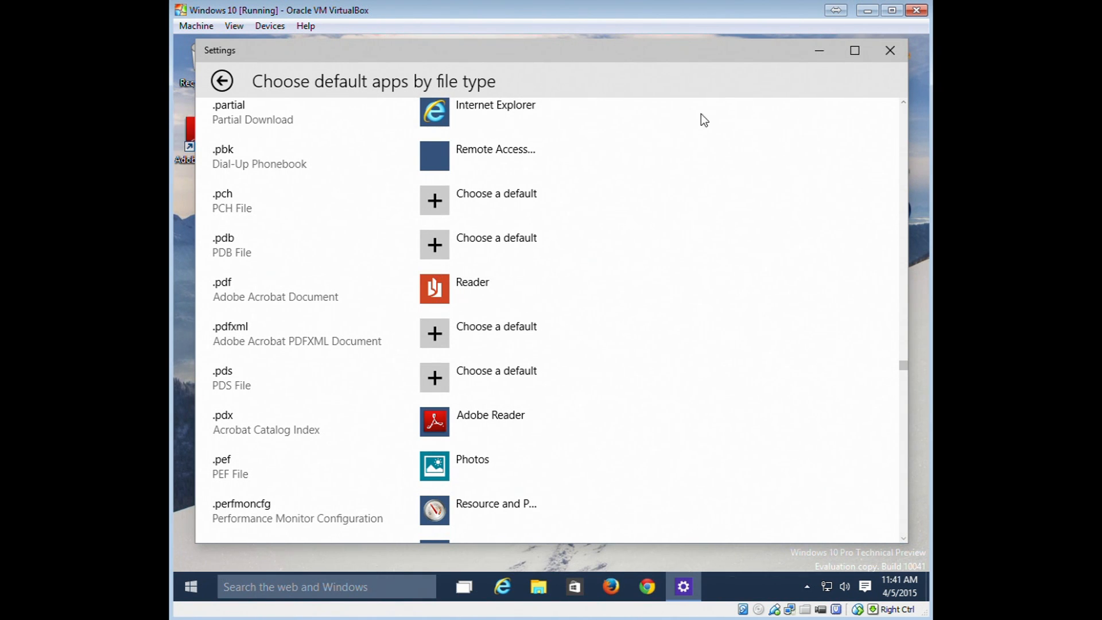
{"action": "left_click", "coordinate": [890, 50]}
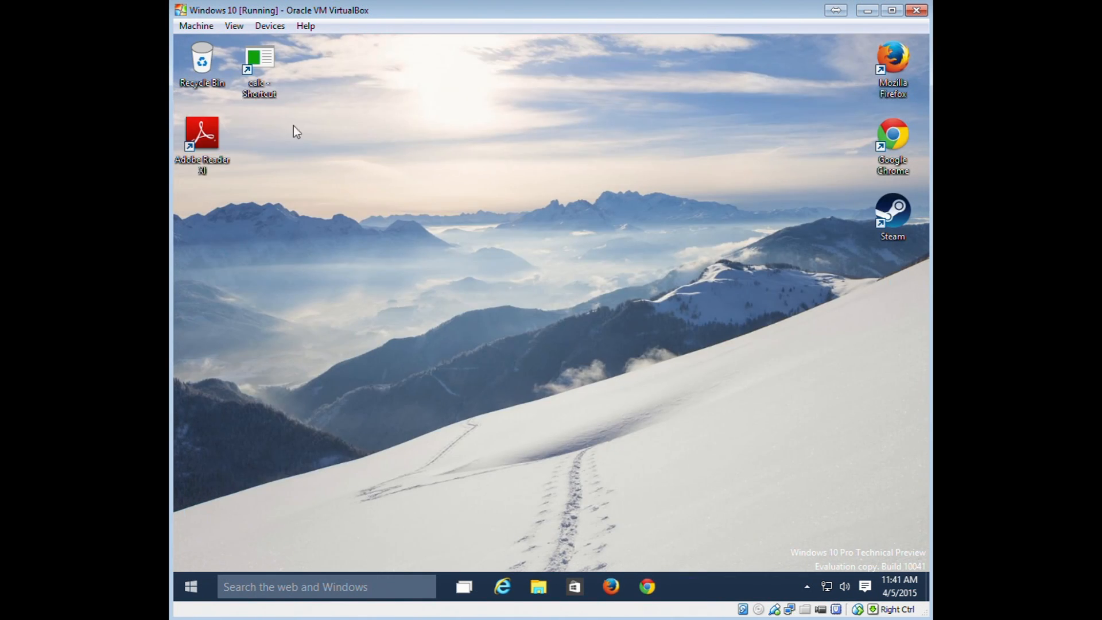
Place the Adobe Reader XI tile beside the Google Chrome tile in the Start menu.
{"action": "left_click", "coordinate": [193, 589]}
{"action": "left_click_drag", "start_coordinate": [471, 344], "coordinate": [593, 222]}
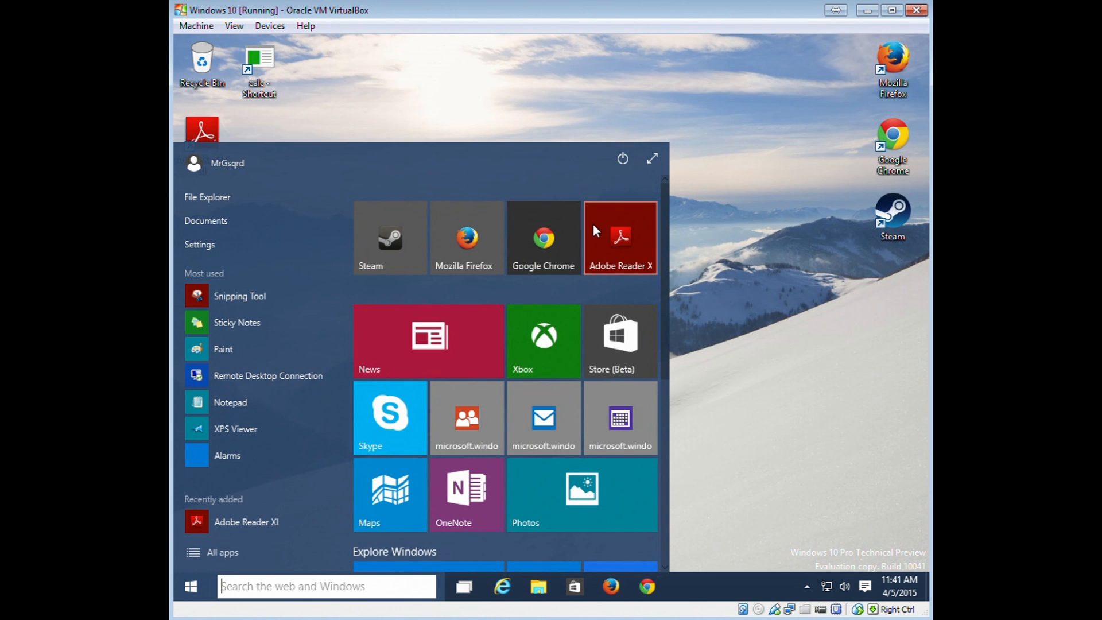
Open Programs and Features from the Adobe Reader XI tile, go to the main Control Panel page, and show its address path as text.
{"action": "right_click", "coordinate": [593, 223]}
{"action": "left_click", "coordinate": [633, 280]}
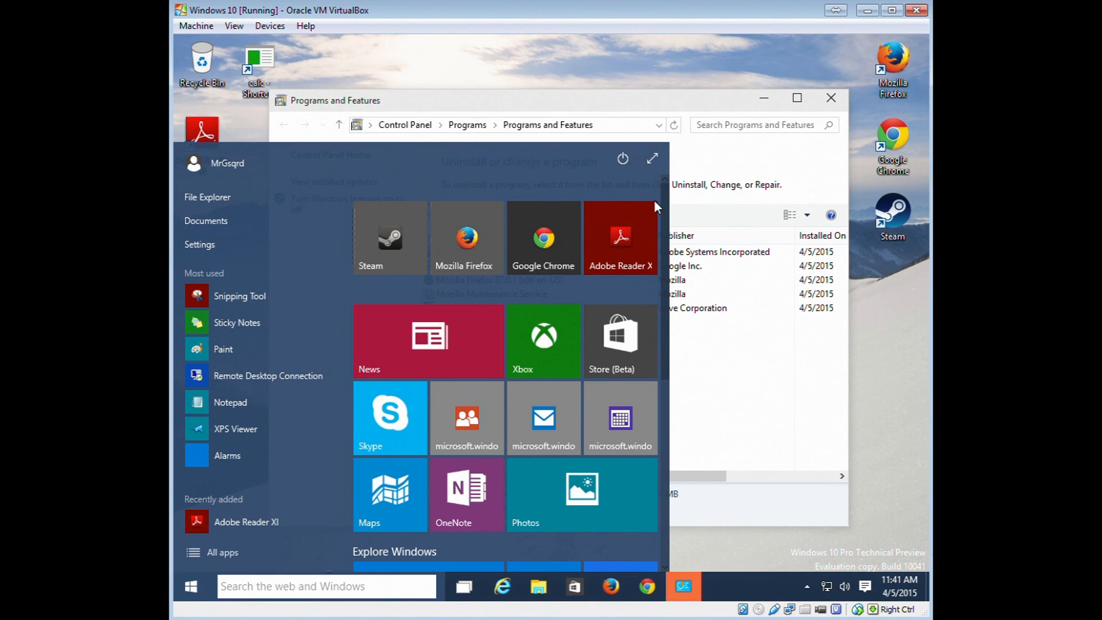
{"action": "key", "text": "Escape"}
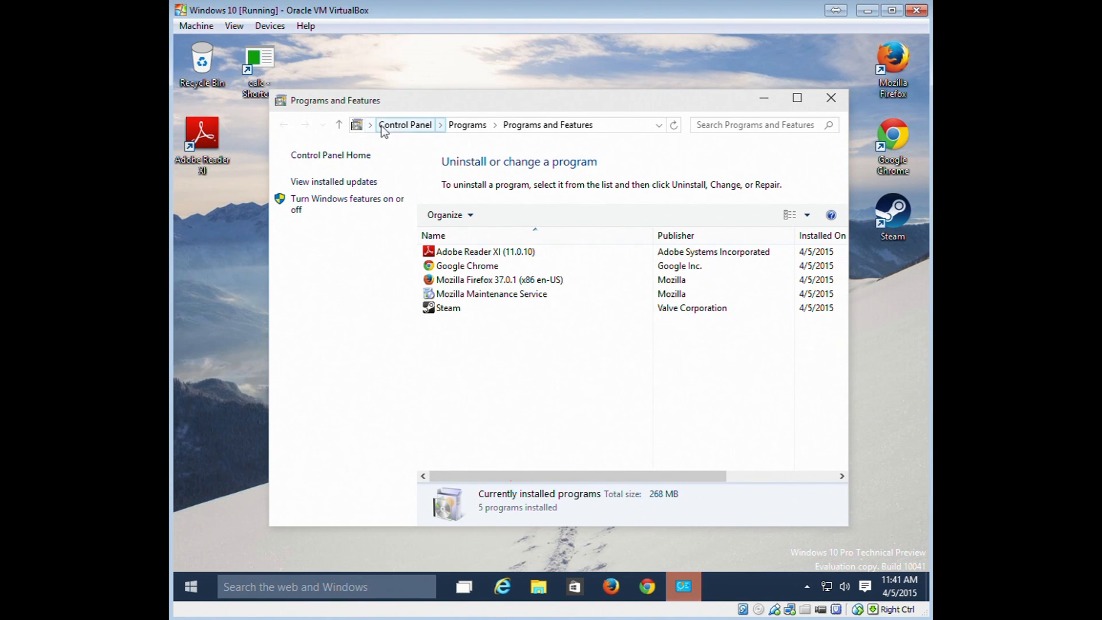
{"action": "left_click", "coordinate": [423, 125]}
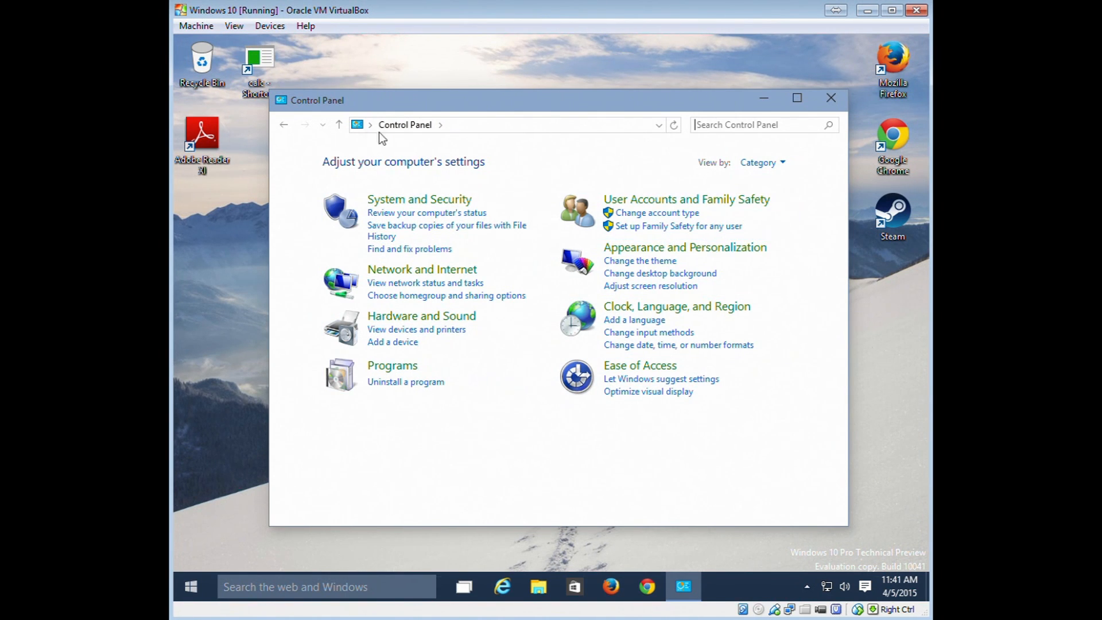
{"action": "left_click", "coordinate": [356, 125]}
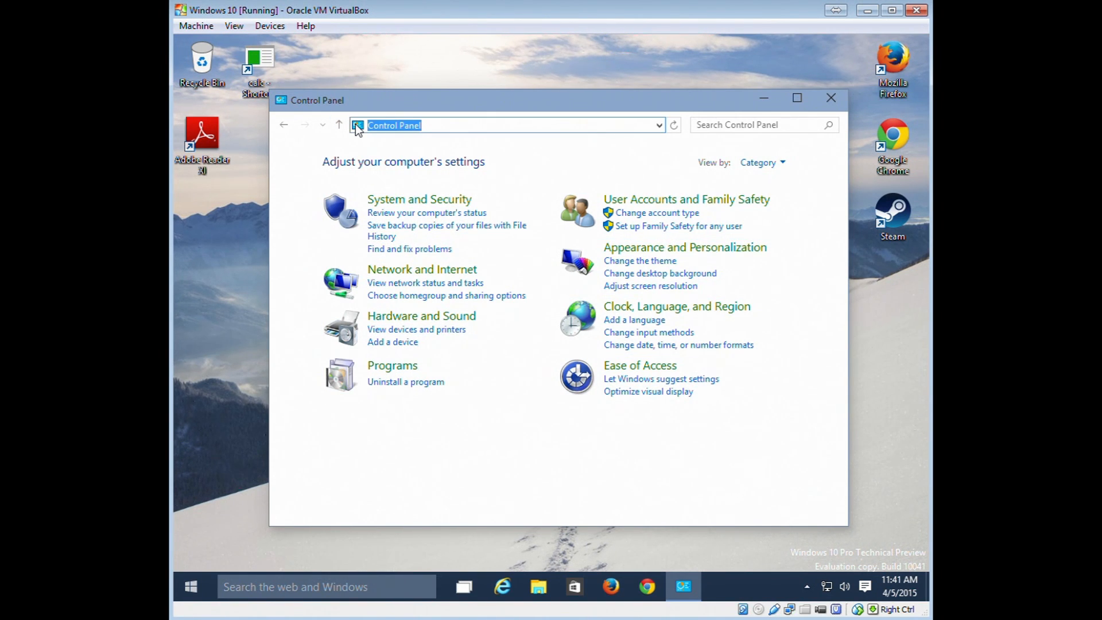
Close the Control Panel, open This PC in File Explorer, and collapse its Network locations group.
{"action": "double_click", "coordinate": [285, 102]}
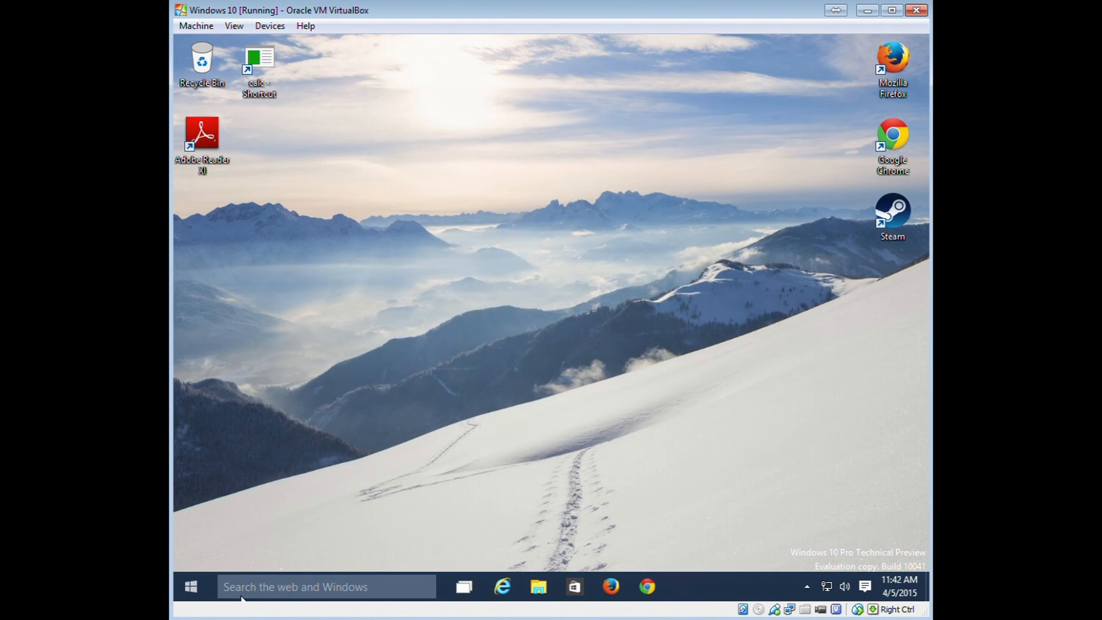
{"action": "left_click", "coordinate": [195, 579]}
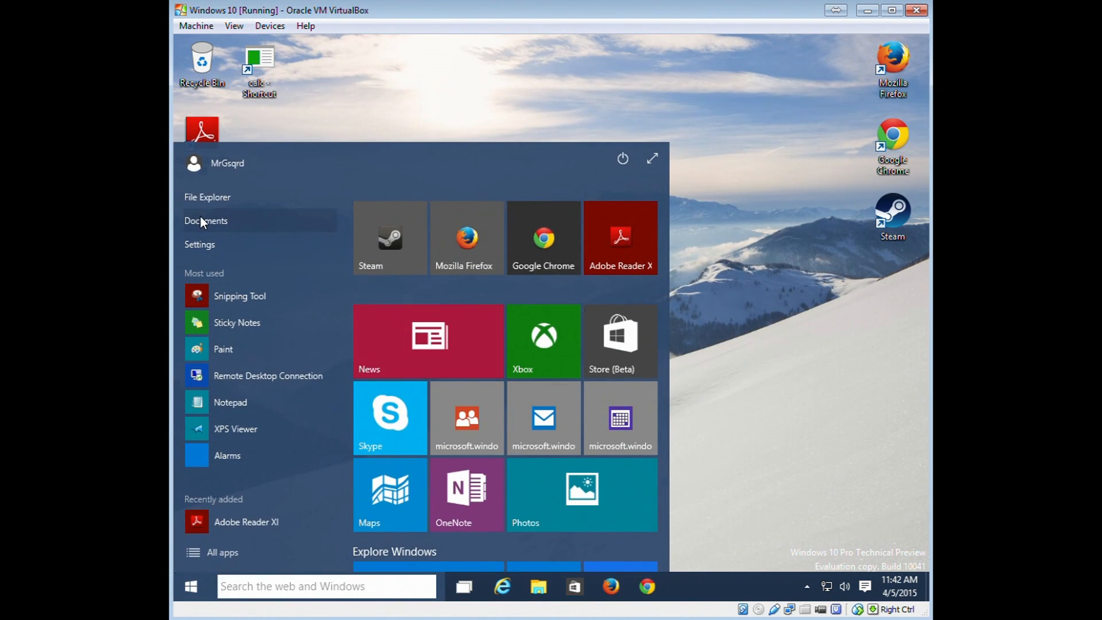
{"action": "left_click", "coordinate": [199, 196]}
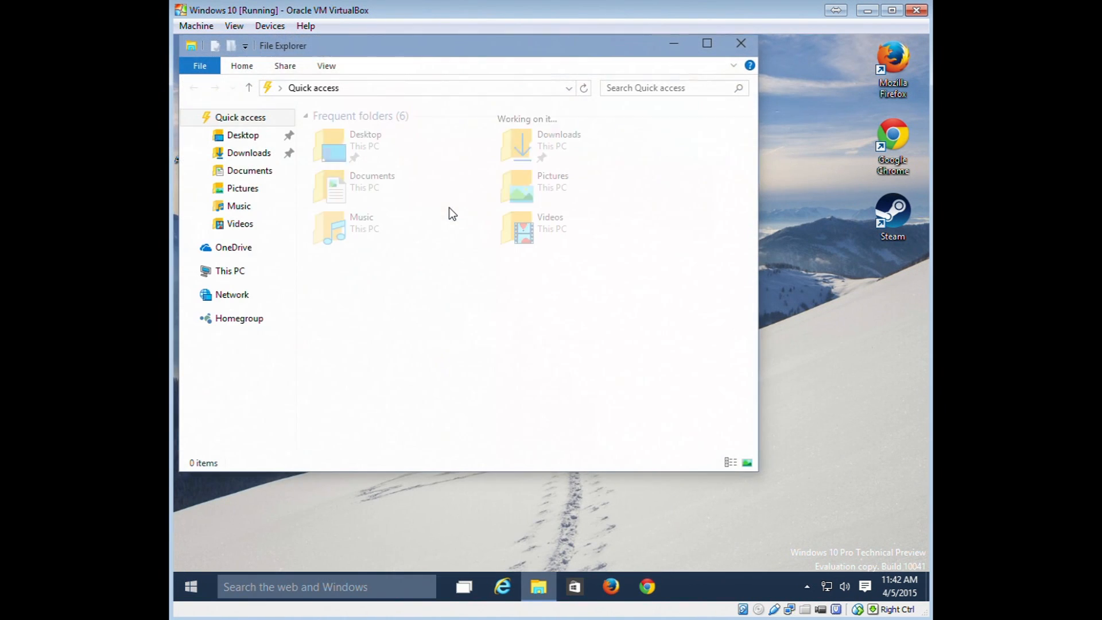
{"action": "left_click", "coordinate": [374, 151]}
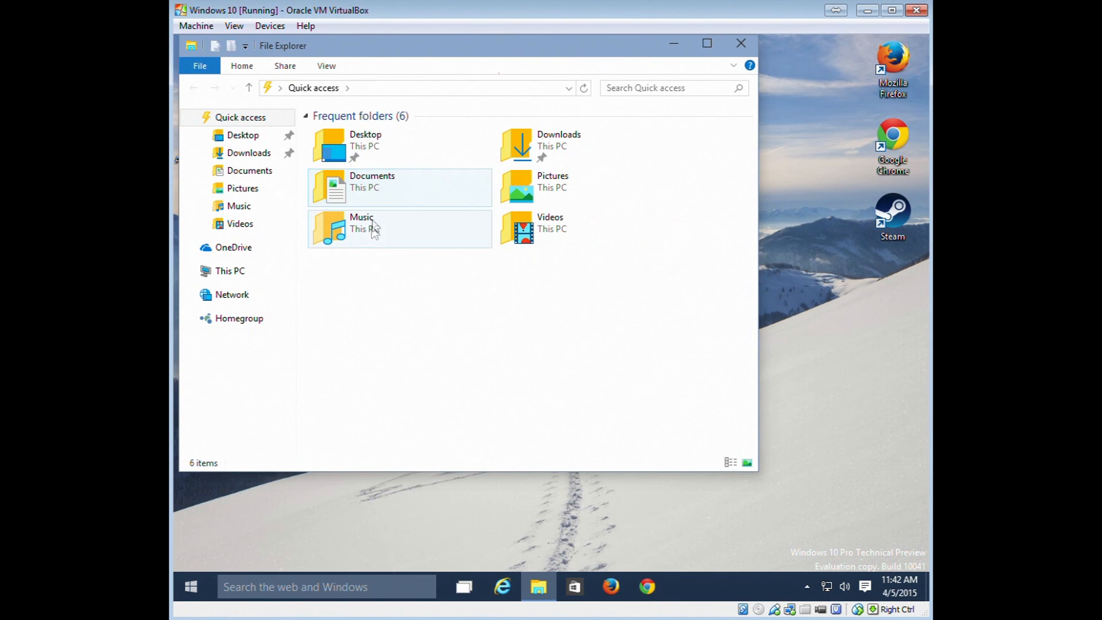
{"action": "left_click", "coordinate": [222, 276]}
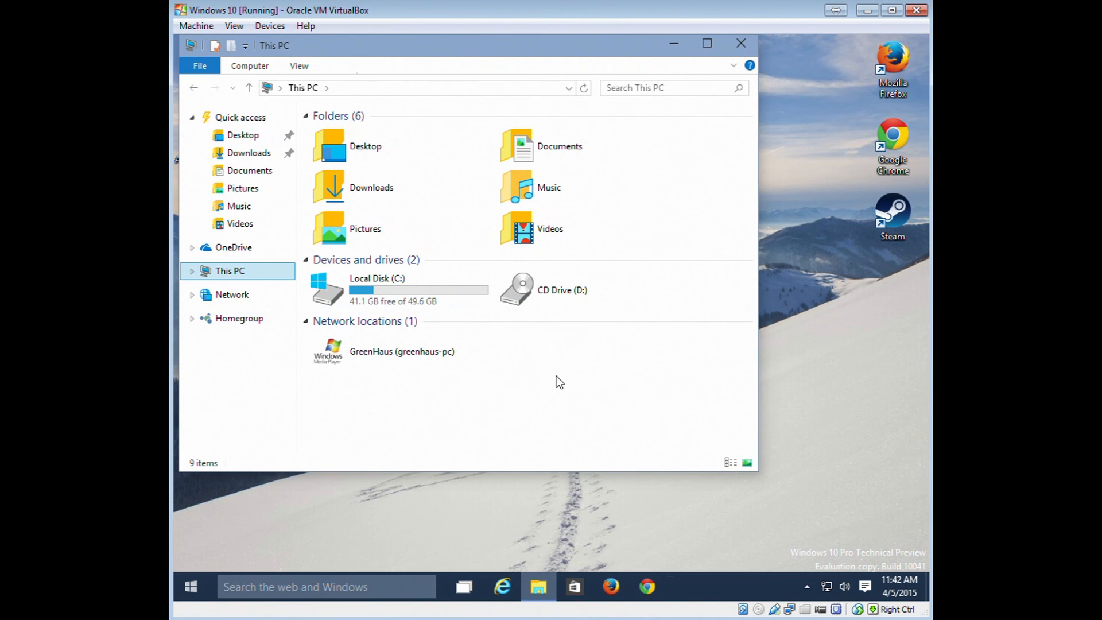
{"action": "left_click", "coordinate": [306, 321]}
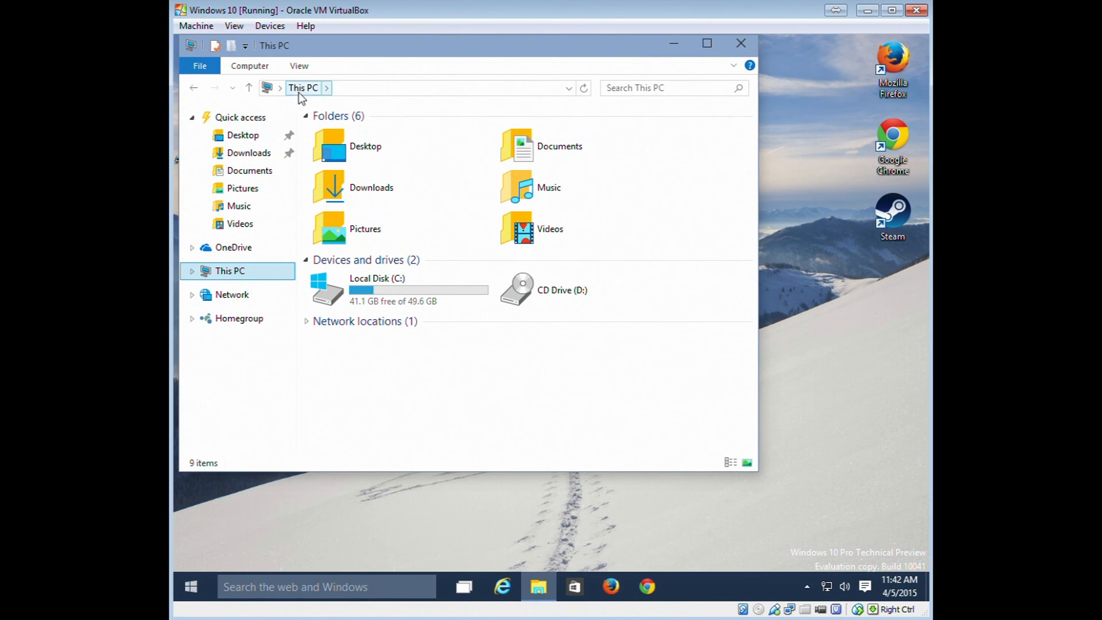
Go to Control Panel by entering its name as the address in the File Explorer window.
{"action": "left_click", "coordinate": [390, 88]}
{"action": "type", "text": "contro"}
{"action": "key", "text": "Down"}
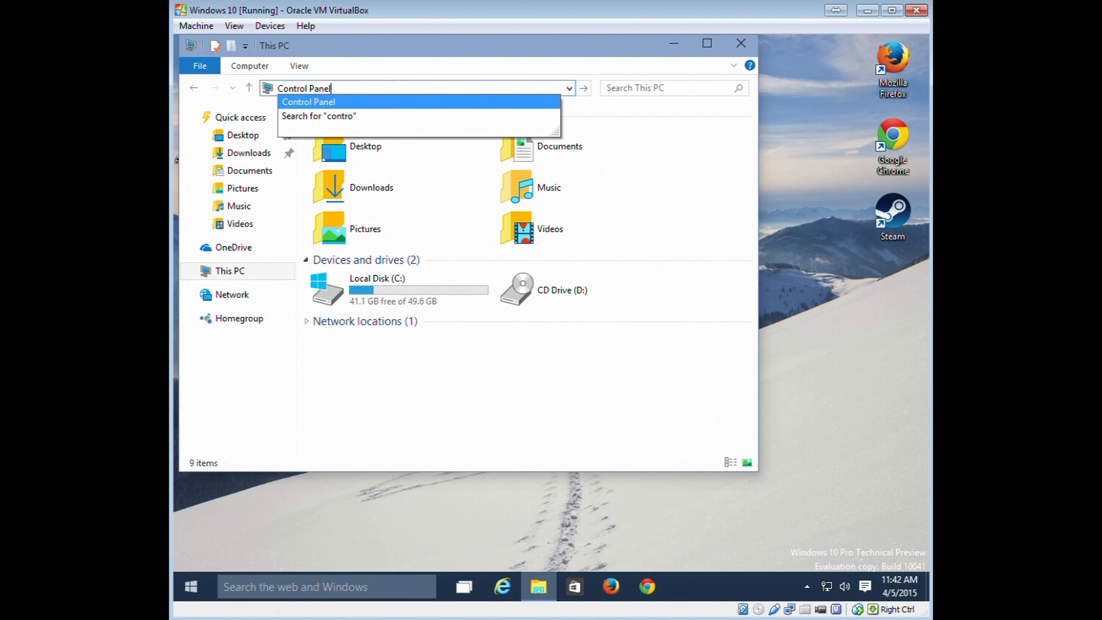
{"action": "left_click", "coordinate": [321, 106]}
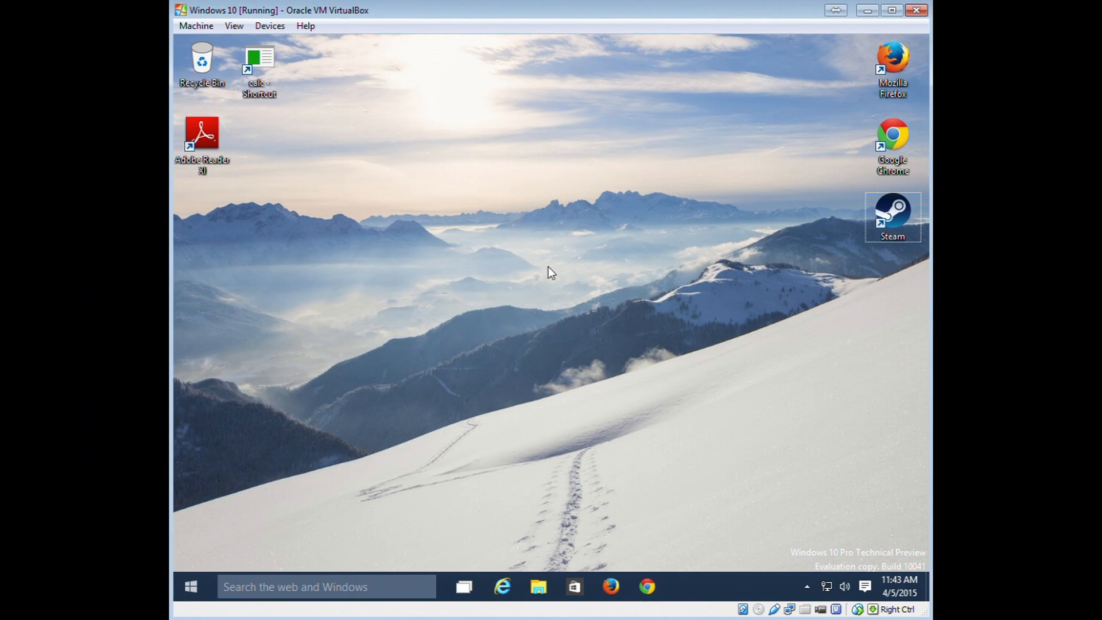
Open the Control Panel with the Run command "control".
{"action": "key", "text": "super+r"}
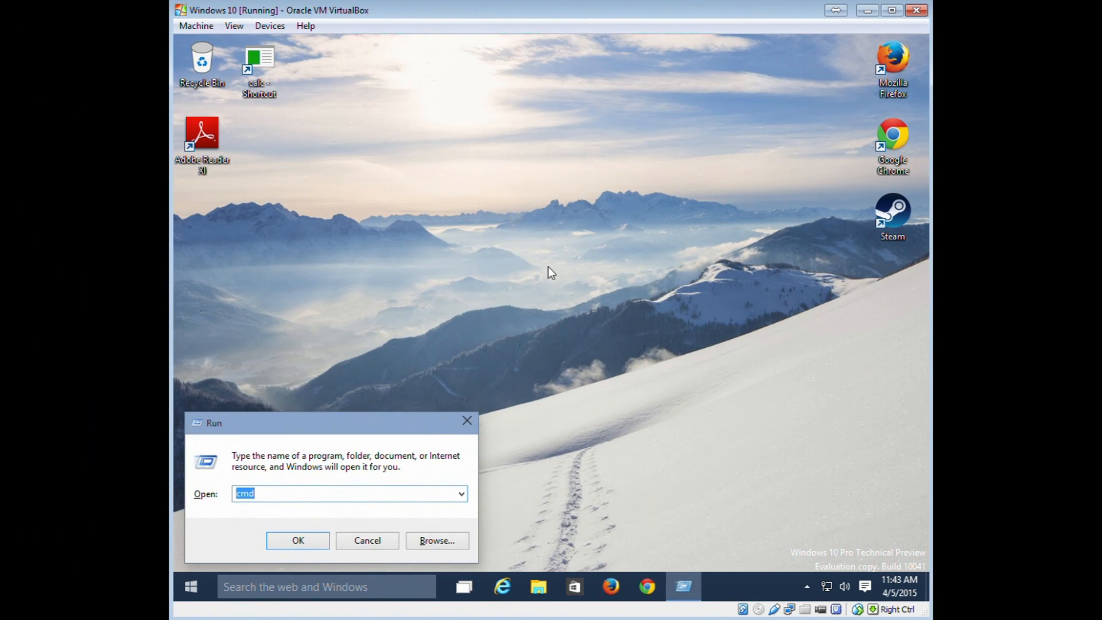
{"action": "type", "text": "control"}
{"action": "key", "text": "Return"}
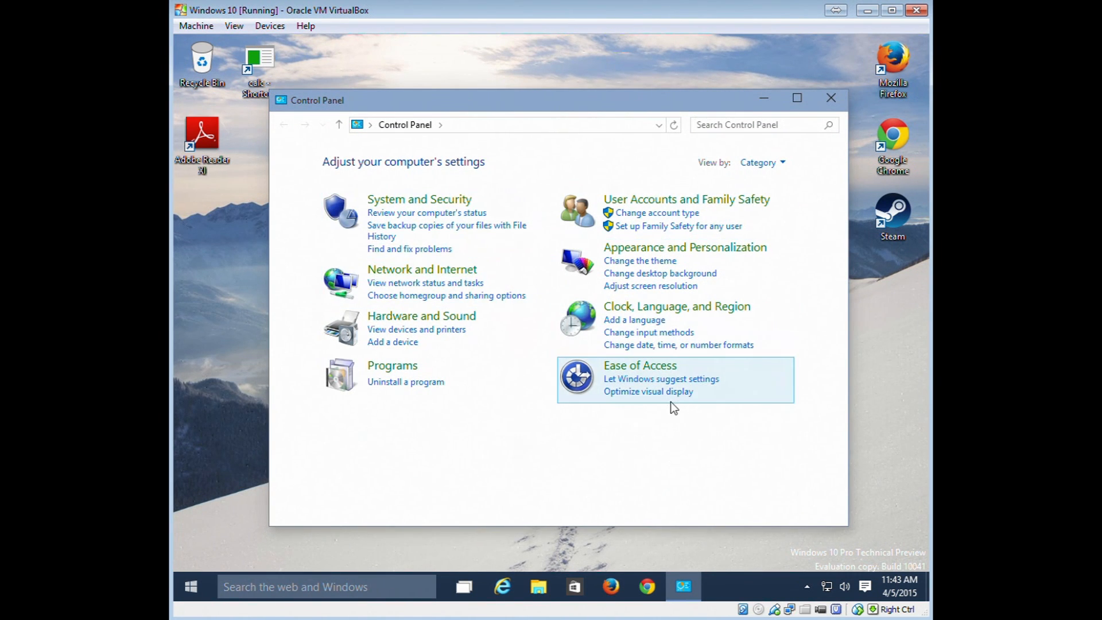
{"action": "key", "text": "super+r"}
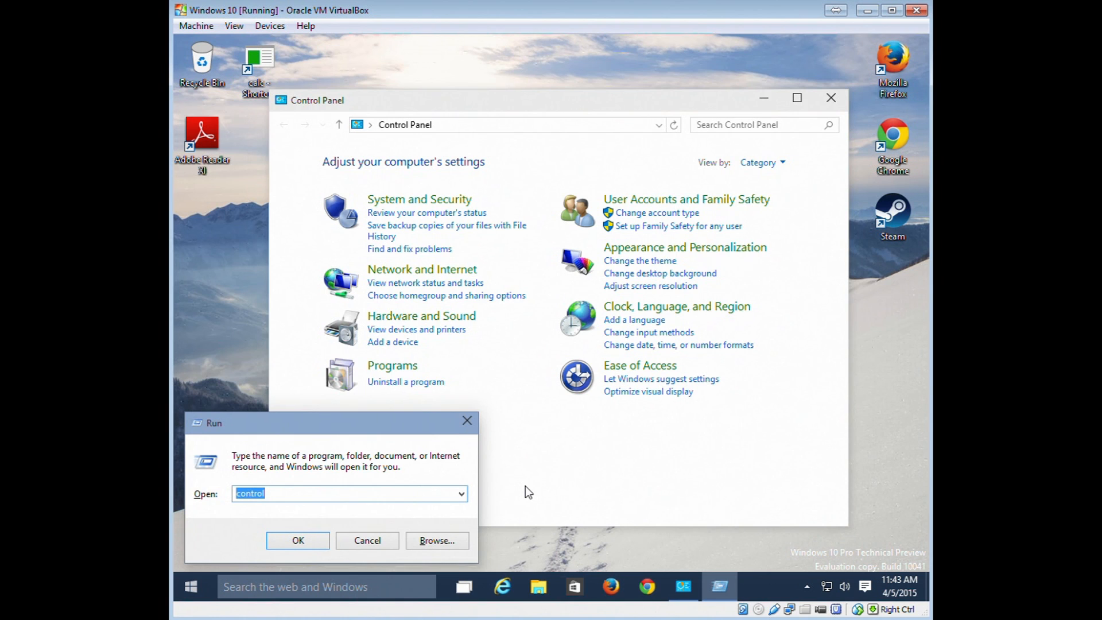
{"action": "left_click", "coordinate": [525, 486]}
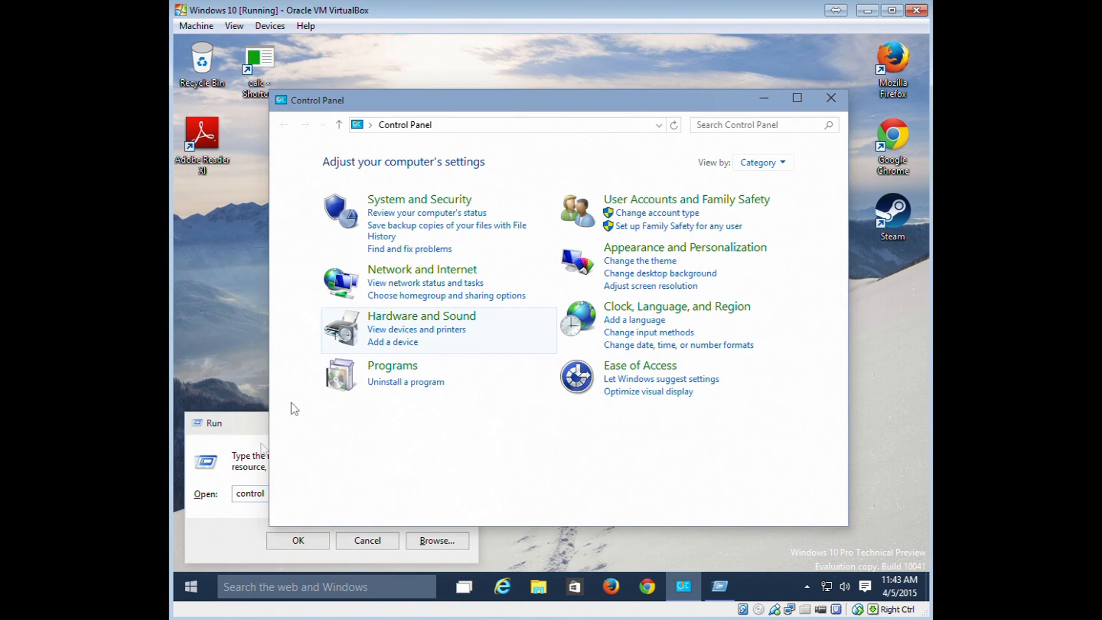
{"action": "left_click", "coordinate": [365, 539]}
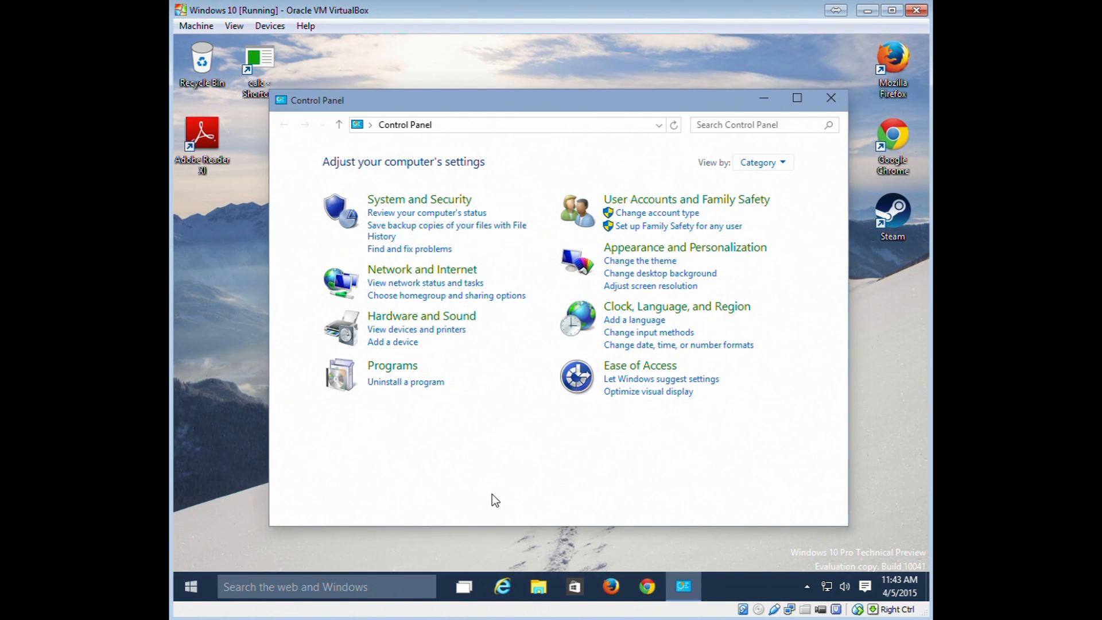
Launch Steps Recorder with the Run command "PSR" and place its window just above the Control Panel window.
{"action": "key", "text": "super+r"}
{"action": "type", "text": "P"}
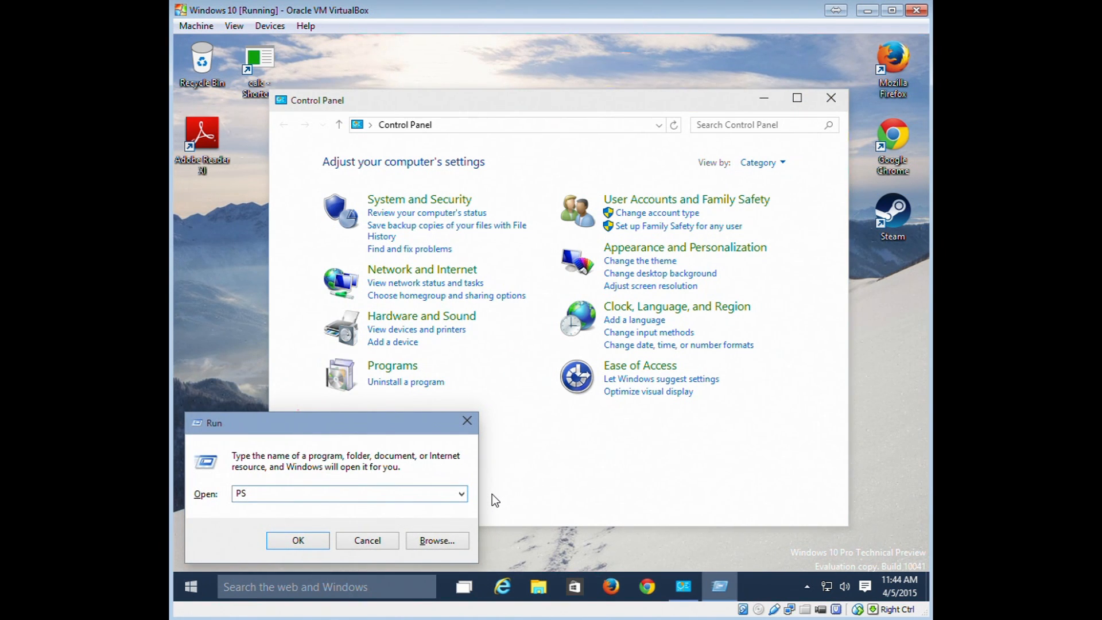
{"action": "key", "text": "Return"}
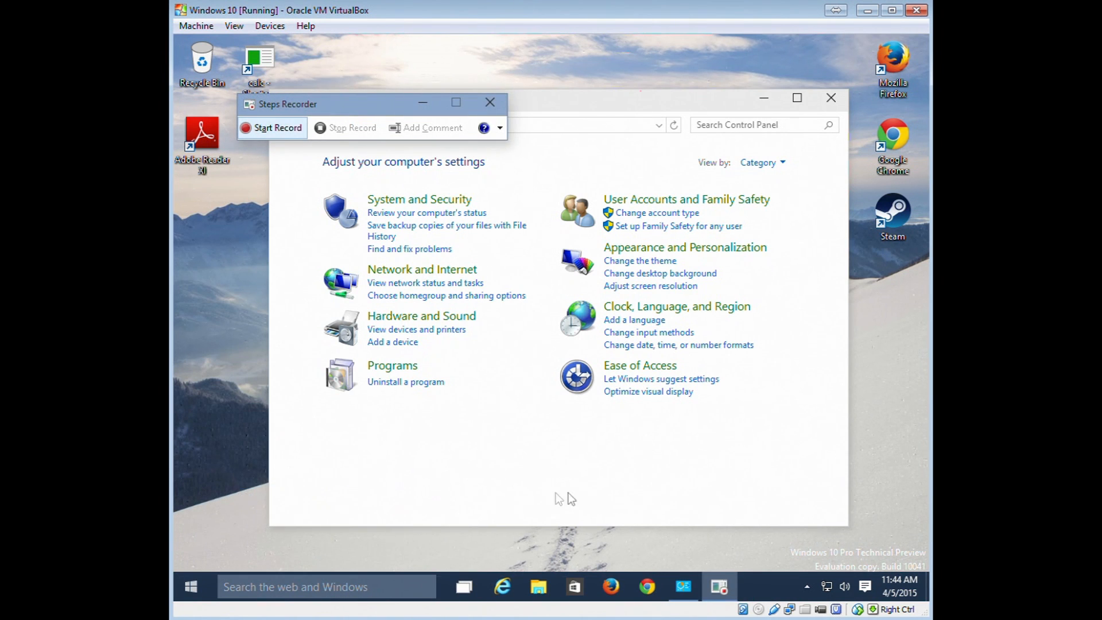
{"action": "left_click_drag", "start_coordinate": [339, 105], "coordinate": [390, 56]}
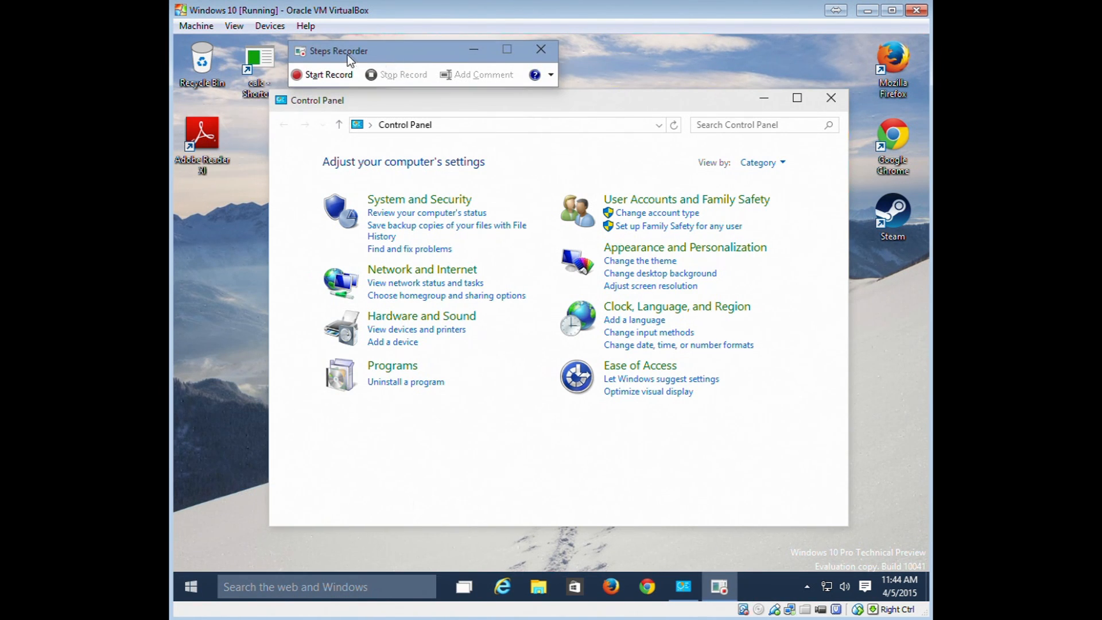
{"action": "left_click_drag", "start_coordinate": [431, 58], "coordinate": [408, 57]}
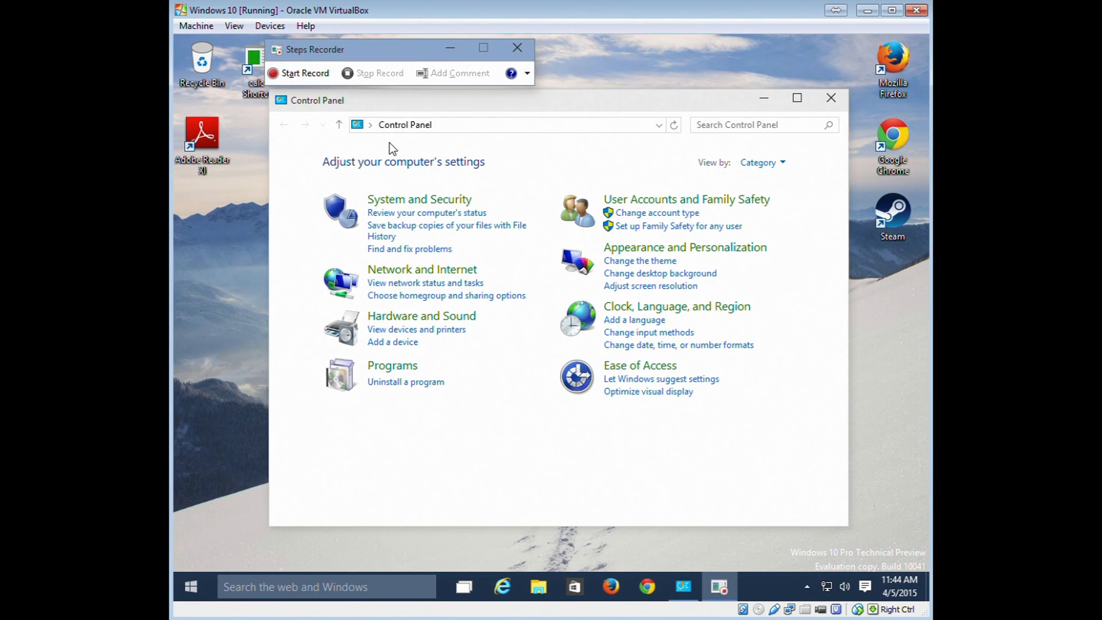
{"action": "key", "text": "super+r"}
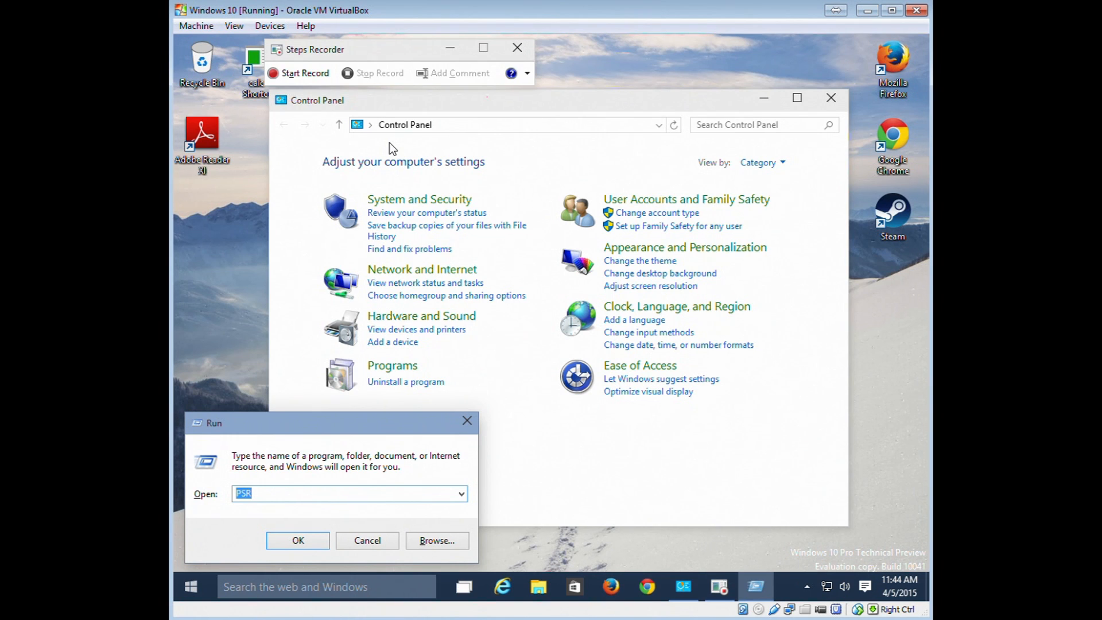
{"action": "left_click", "coordinate": [370, 540]}
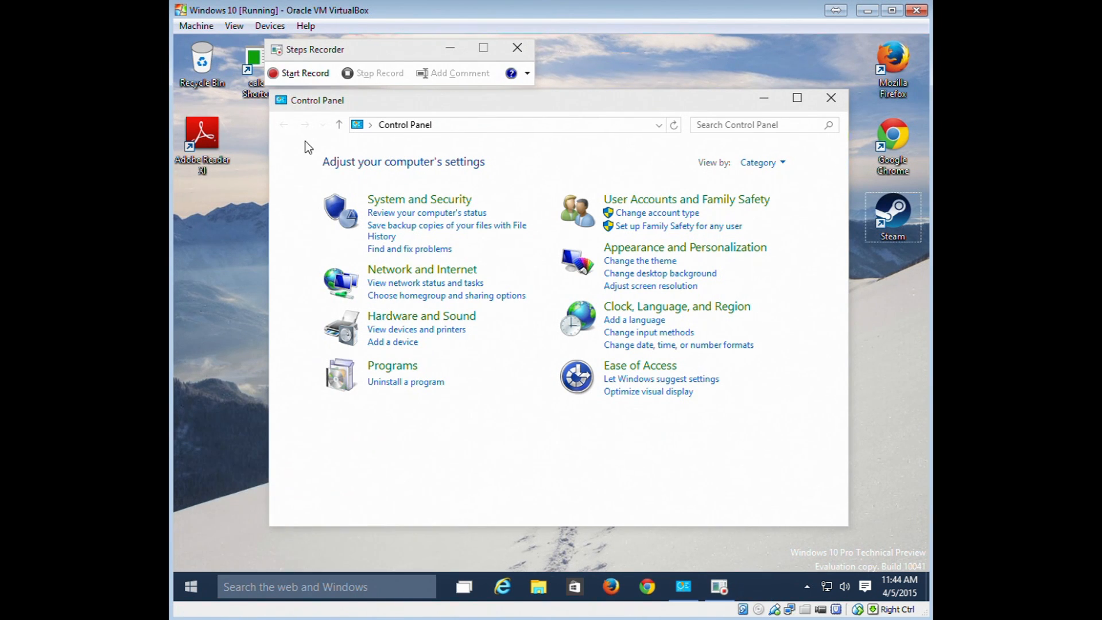
Start a steps recording and uninstall Adobe Reader XI (11.0.10) from Programs and Features.
{"action": "left_click", "coordinate": [294, 75]}
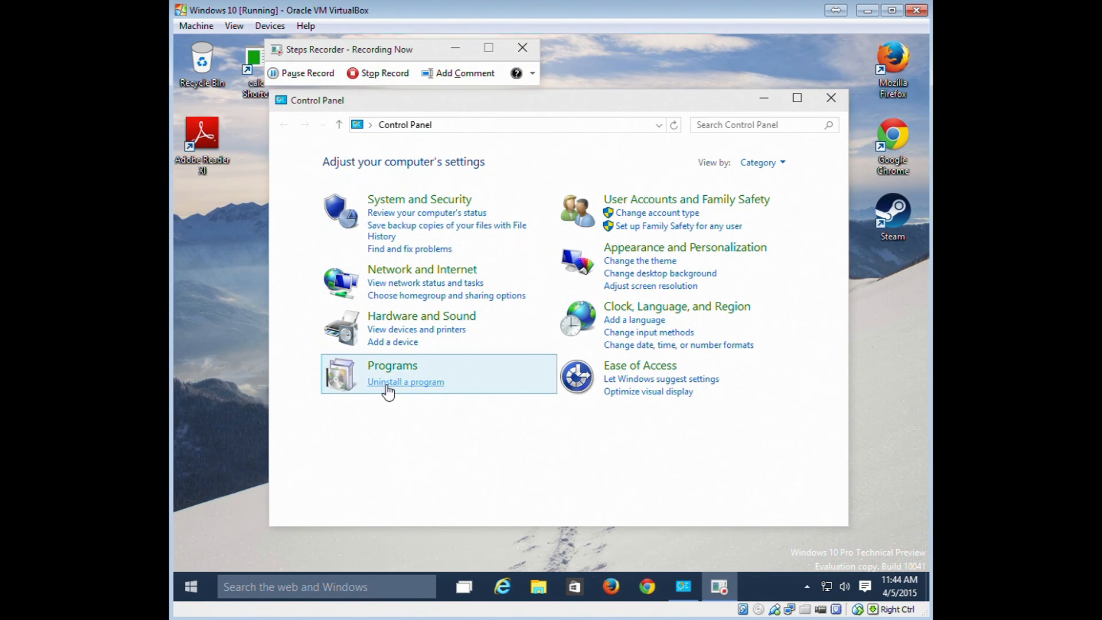
{"action": "left_click", "coordinate": [456, 106]}
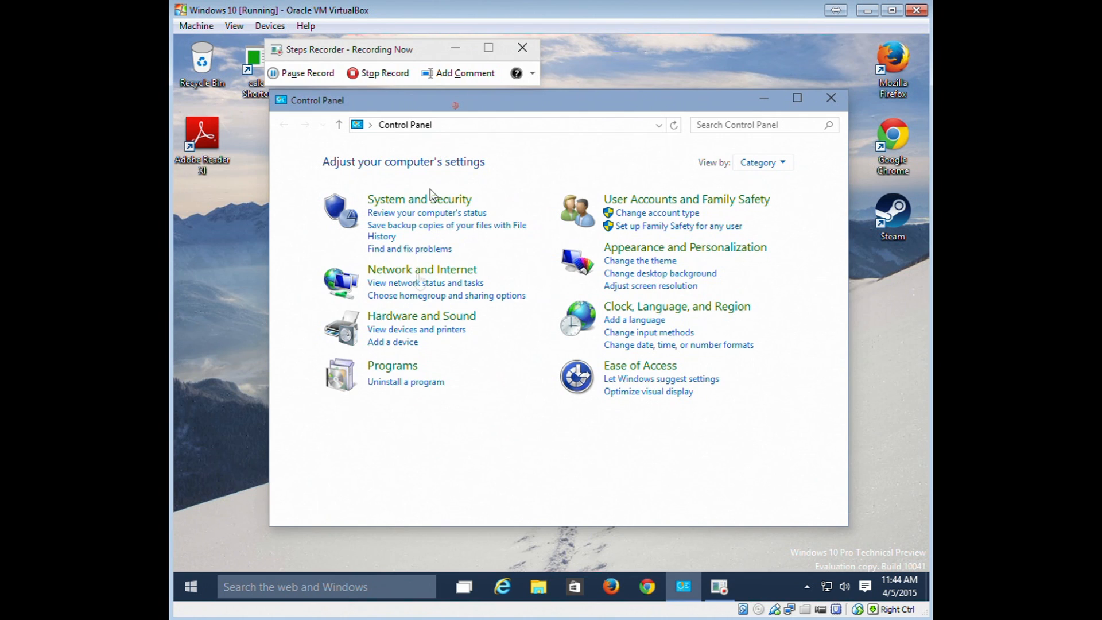
{"action": "left_click", "coordinate": [386, 382]}
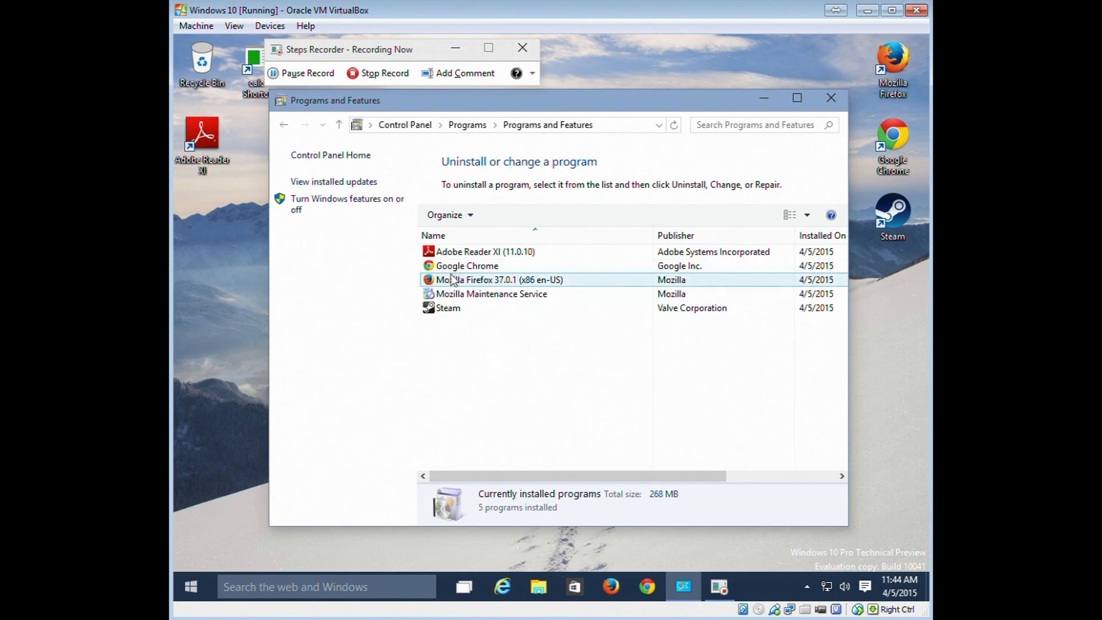
{"action": "left_click", "coordinate": [475, 252]}
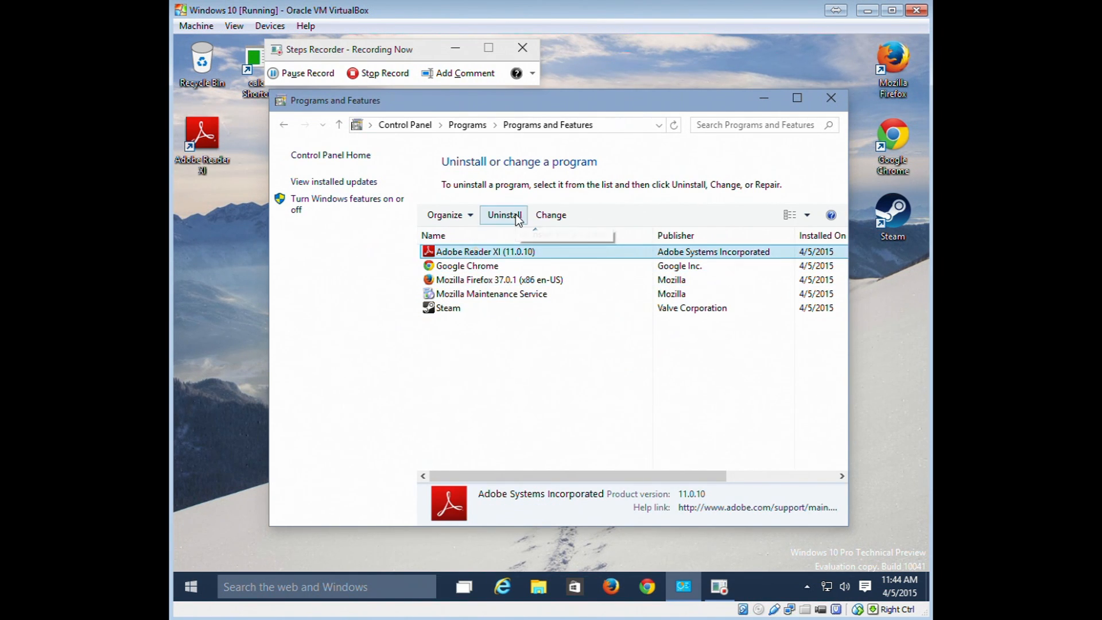
{"action": "left_click", "coordinate": [505, 215]}
{"action": "left_click", "coordinate": [615, 307]}
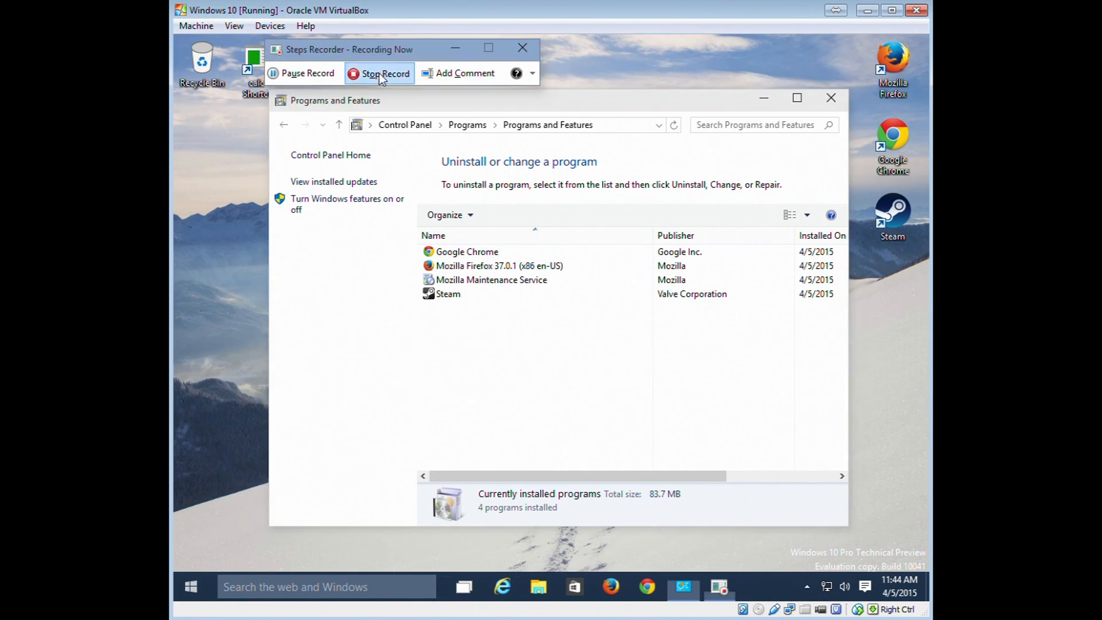
Stop the recording, maximize the window with the recorded steps, and view the save dialog without saving.
{"action": "left_click", "coordinate": [381, 76]}
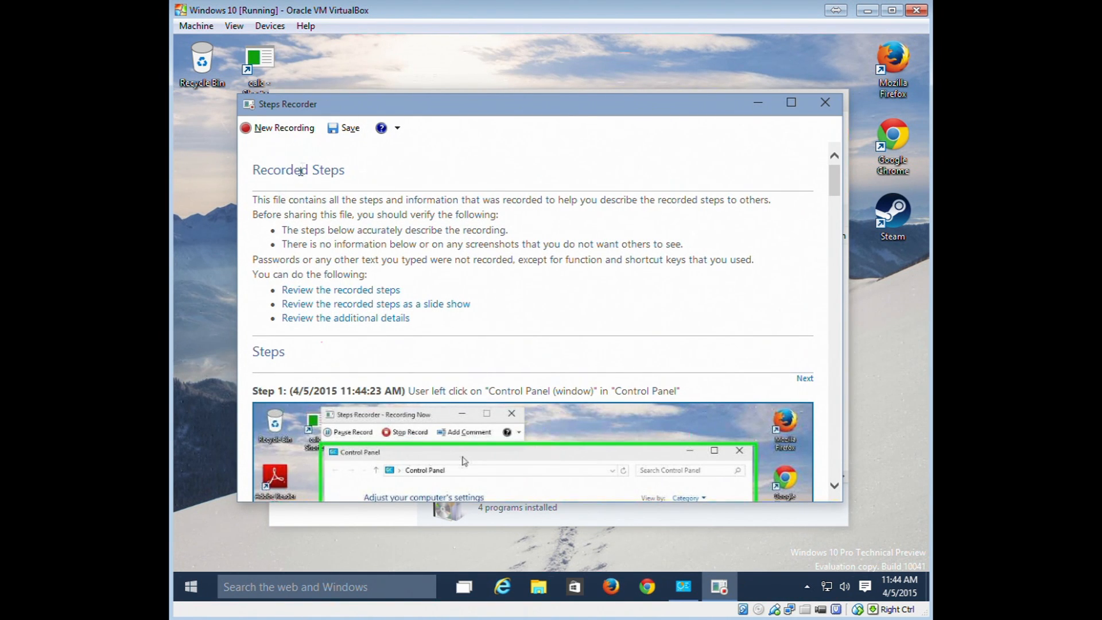
{"action": "double_click", "coordinate": [360, 111]}
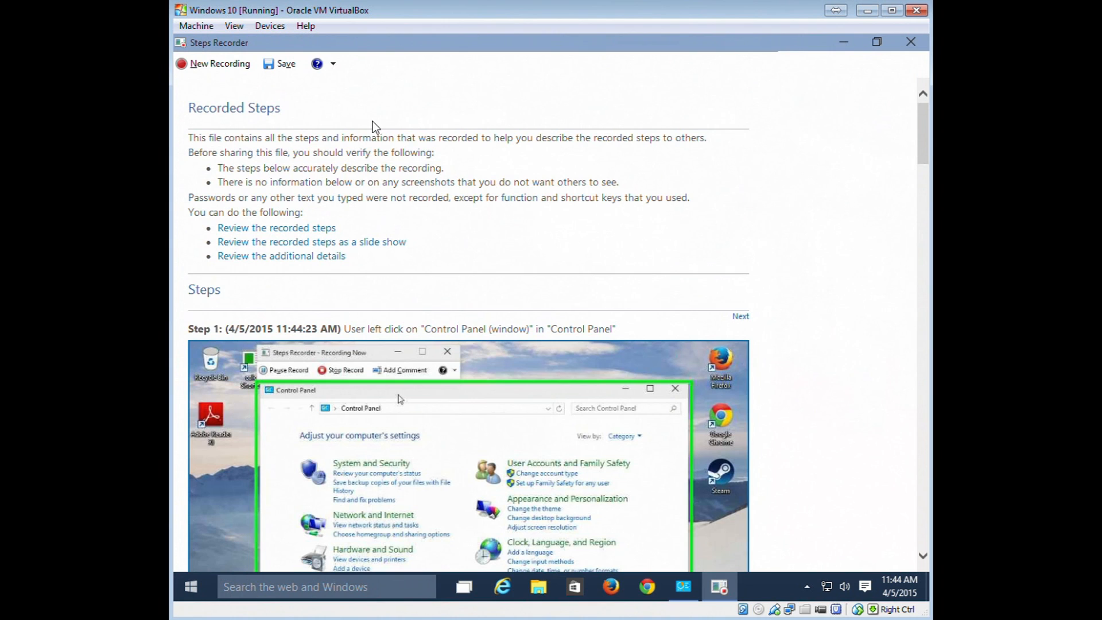
{"action": "left_click", "coordinate": [282, 65]}
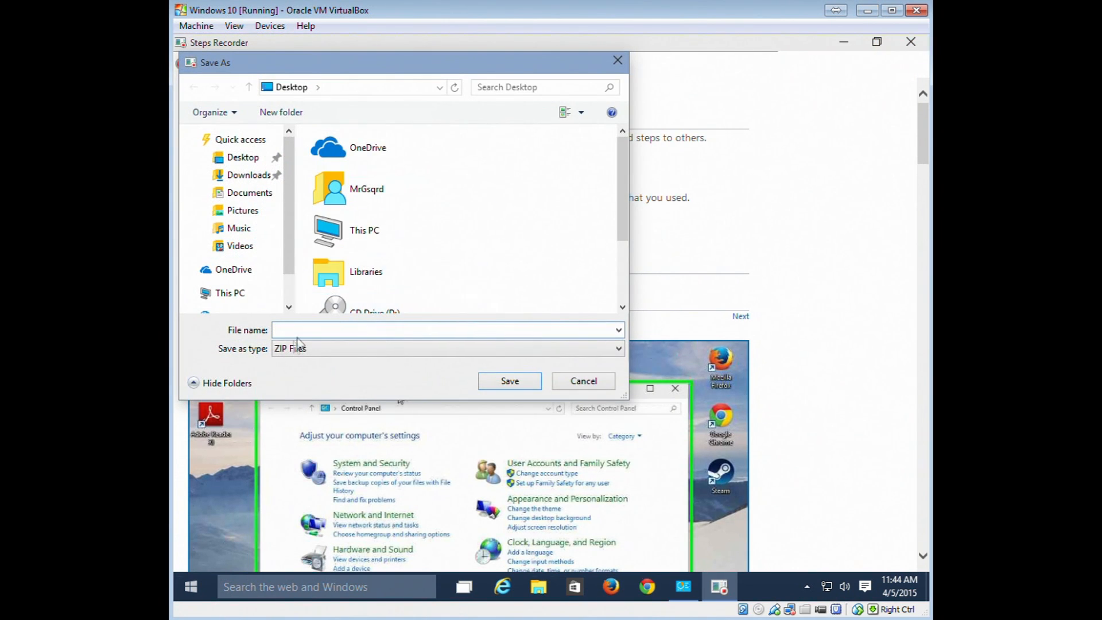
{"action": "left_click", "coordinate": [568, 384]}
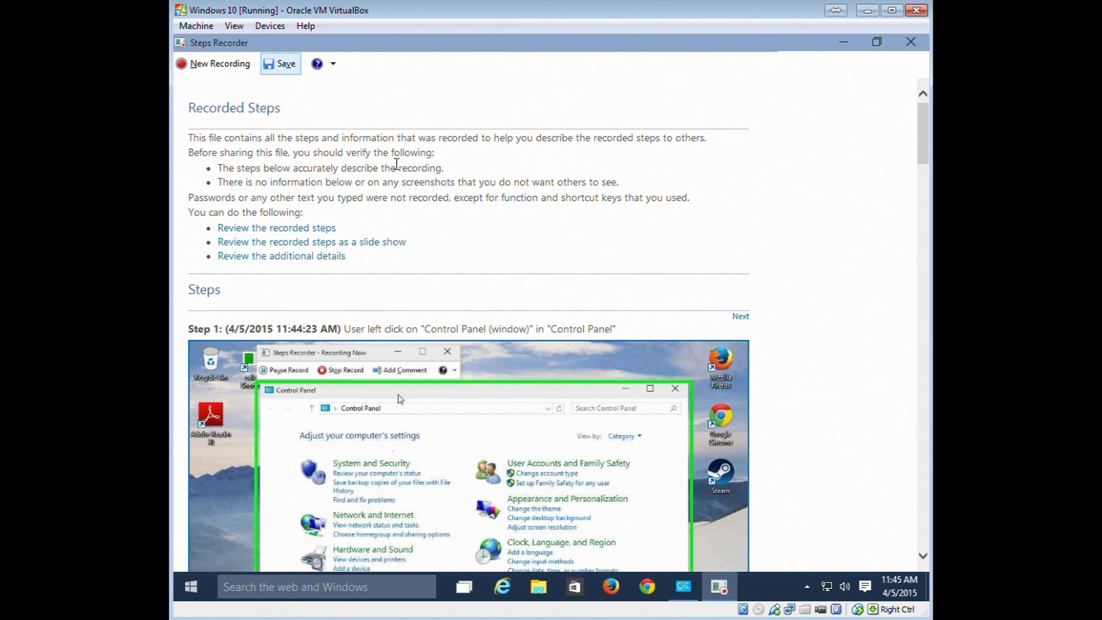
Review the recorded steps with their screenshots and the Additional Details section in Steps Recorder.
{"action": "scroll", "coordinate": [396, 165], "scroll_direction": "down", "scroll_amount": 3}
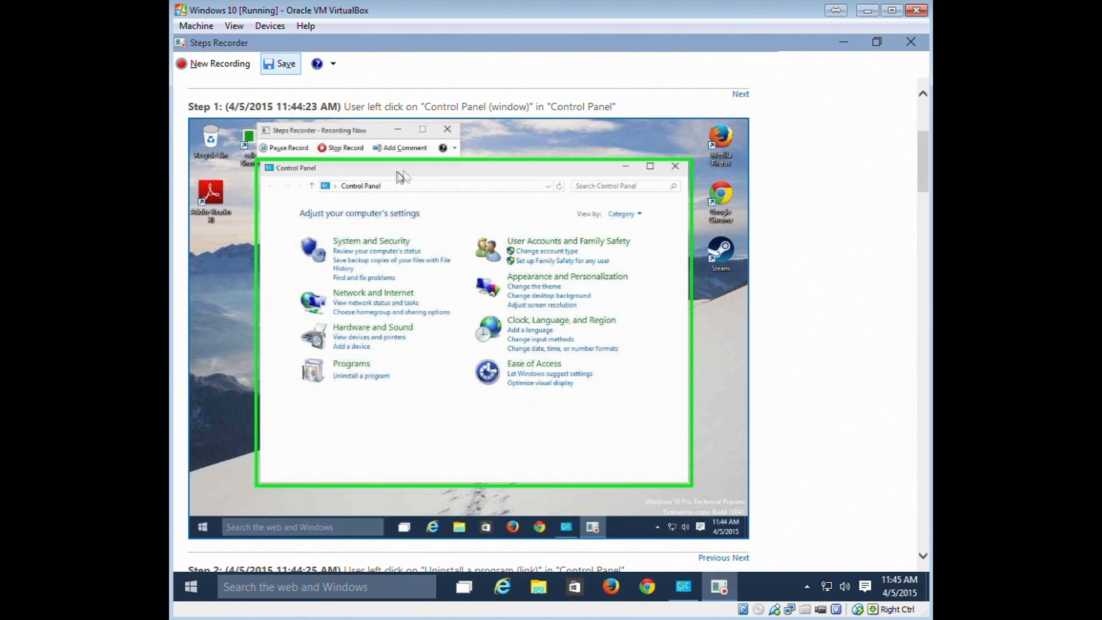
{"action": "scroll", "coordinate": [390, 198], "scroll_direction": "down", "scroll_amount": 1}
{"action": "scroll", "coordinate": [388, 193], "scroll_direction": "down", "scroll_amount": 6}
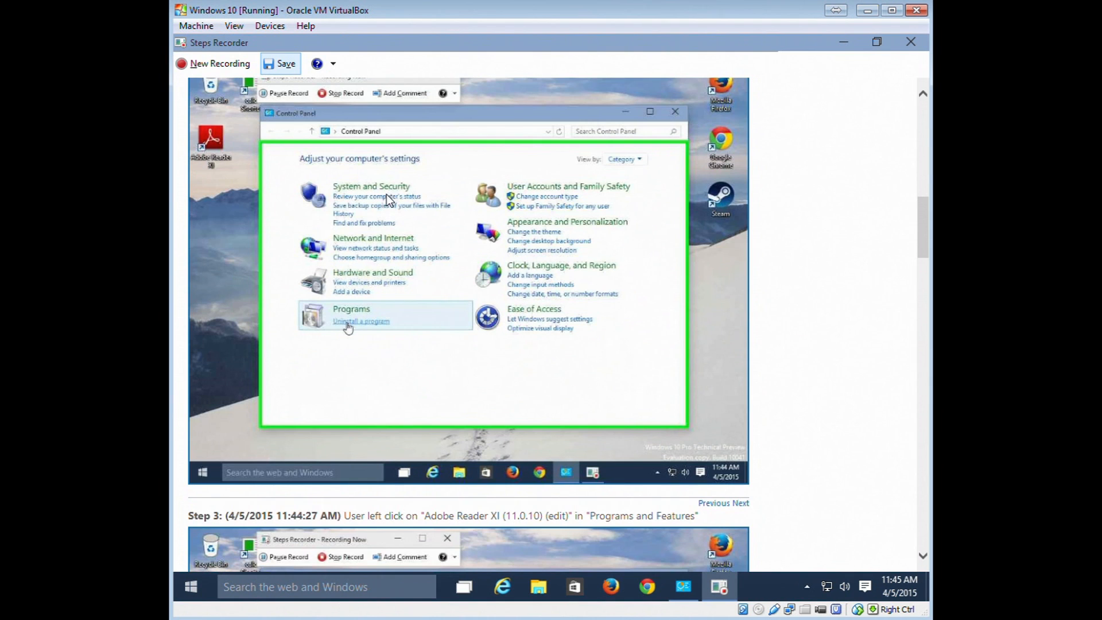
{"action": "scroll", "coordinate": [335, 289], "scroll_direction": "up", "scroll_amount": 1}
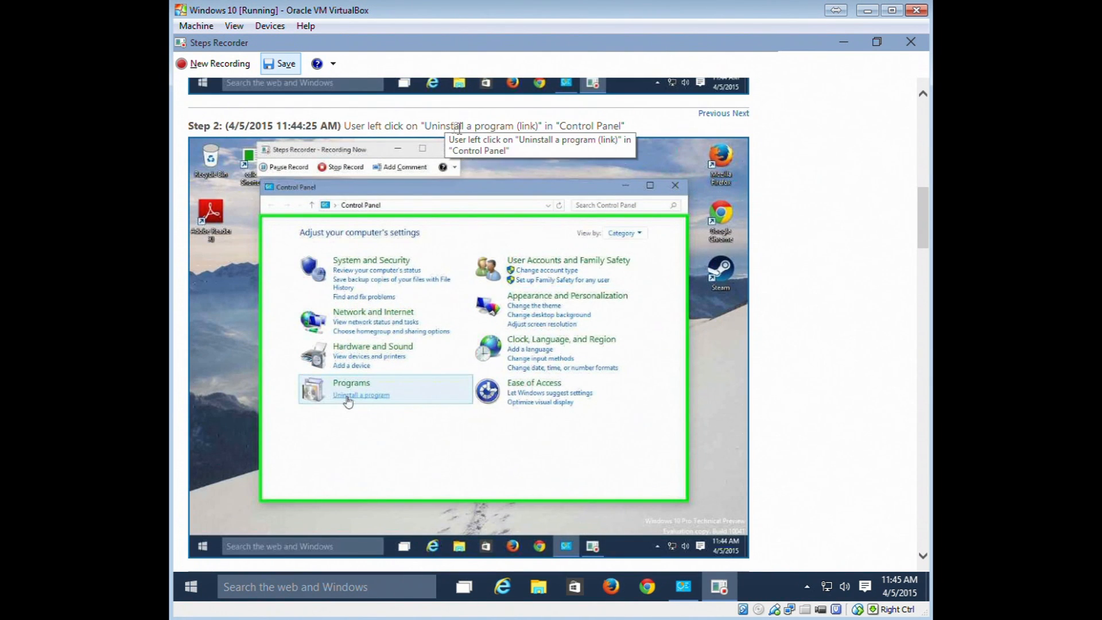
{"action": "scroll", "coordinate": [502, 235], "scroll_direction": "down", "scroll_amount": 6}
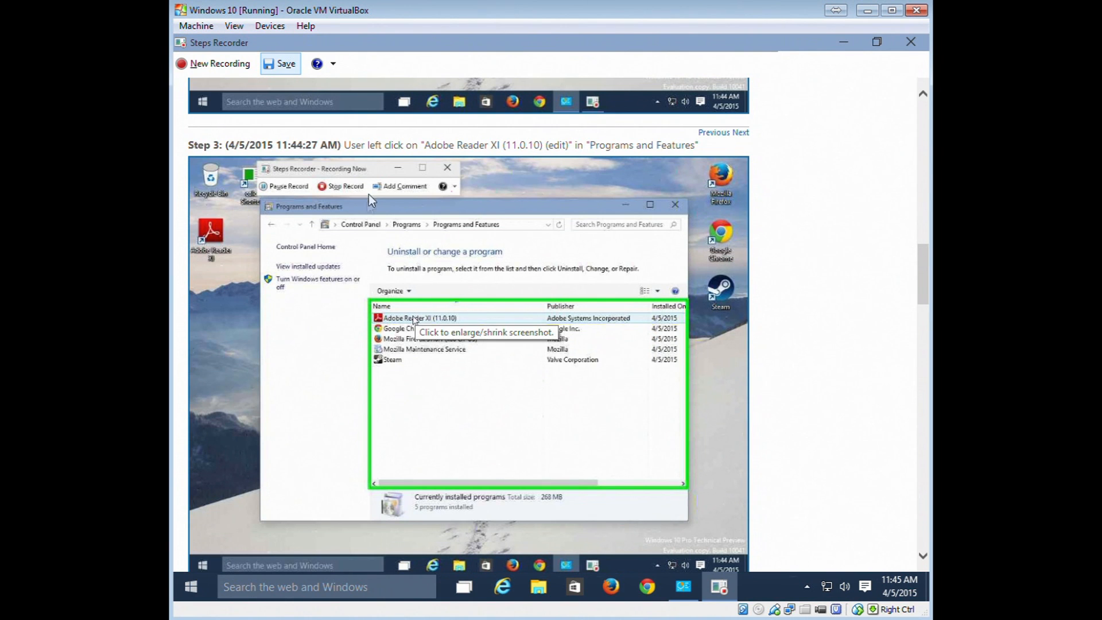
{"action": "scroll", "coordinate": [531, 374], "scroll_direction": "down", "scroll_amount": 9}
{"action": "scroll", "coordinate": [415, 273], "scroll_direction": "down", "scroll_amount": 8}
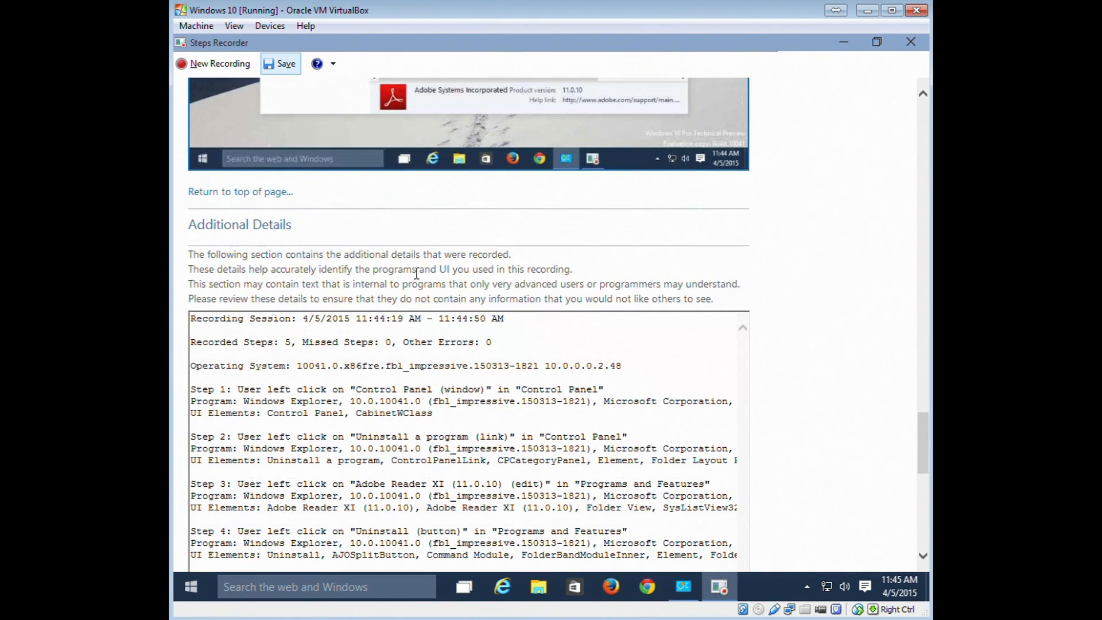
{"action": "scroll", "coordinate": [416, 274], "scroll_direction": "up", "scroll_amount": 8}
{"action": "scroll", "coordinate": [416, 274], "scroll_direction": "down", "scroll_amount": 3}
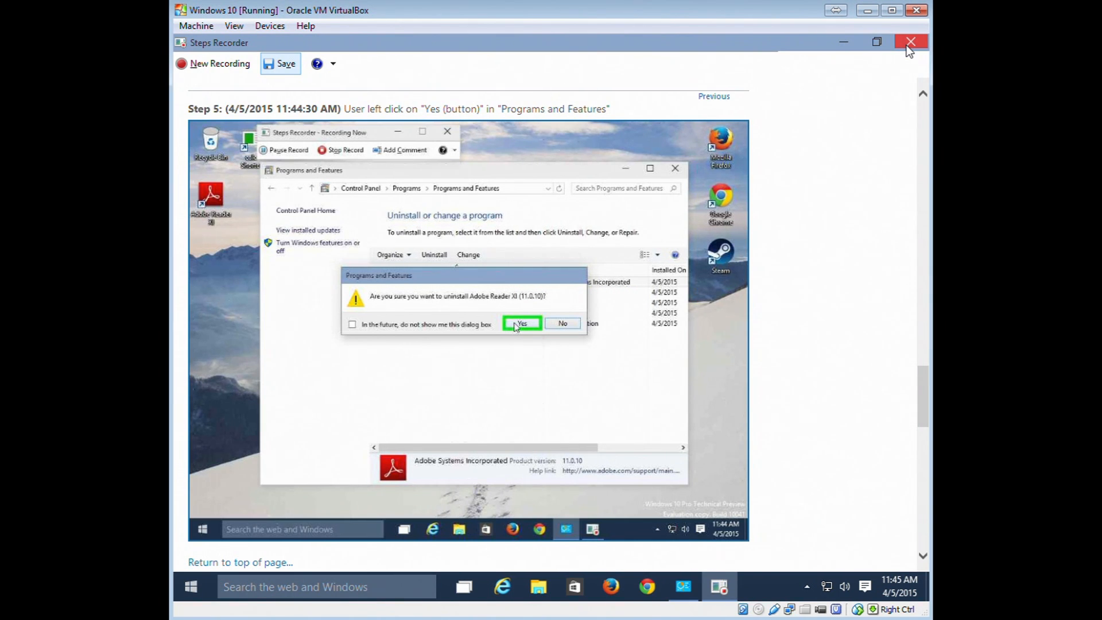
Close Steps Recorder without saving the recording and close the Programs and Features window.
{"action": "left_click", "coordinate": [909, 49]}
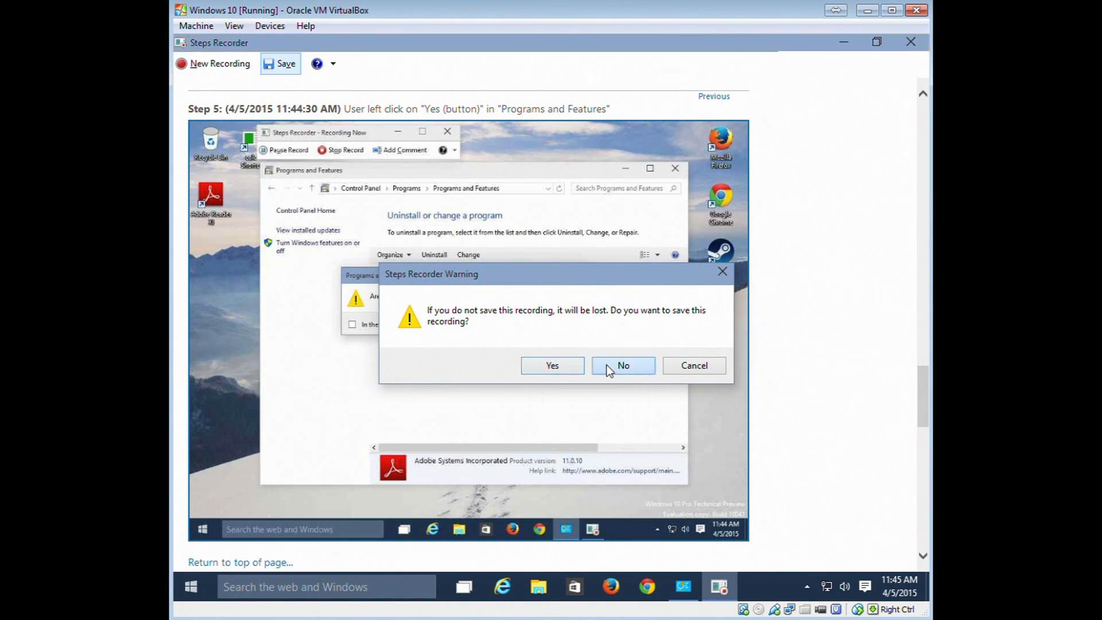
{"action": "left_click", "coordinate": [623, 365]}
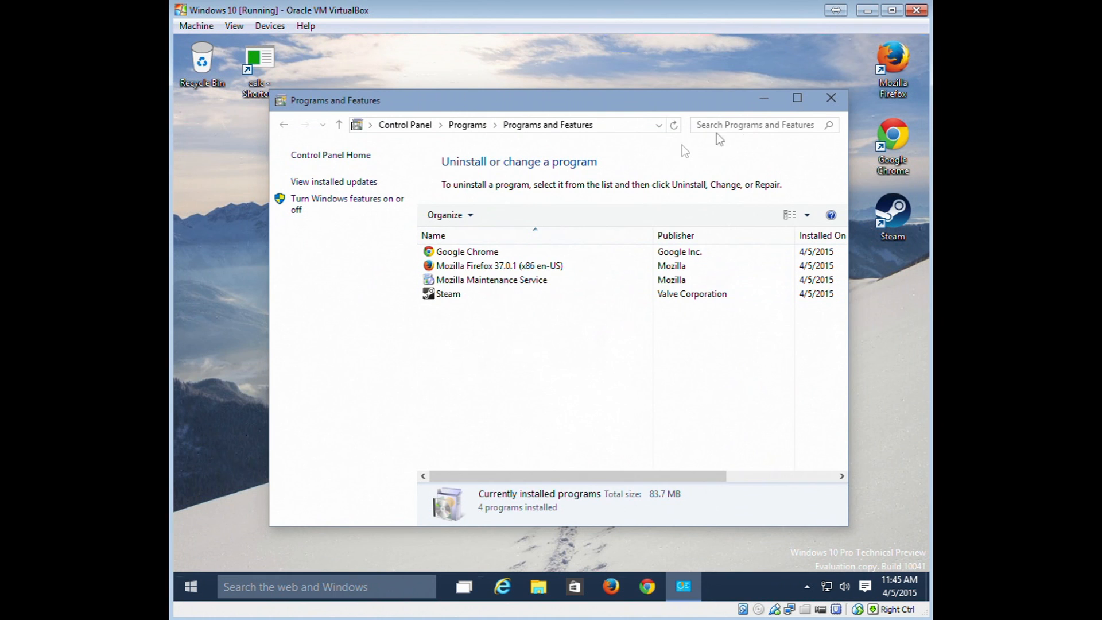
{"action": "left_click", "coordinate": [827, 100]}
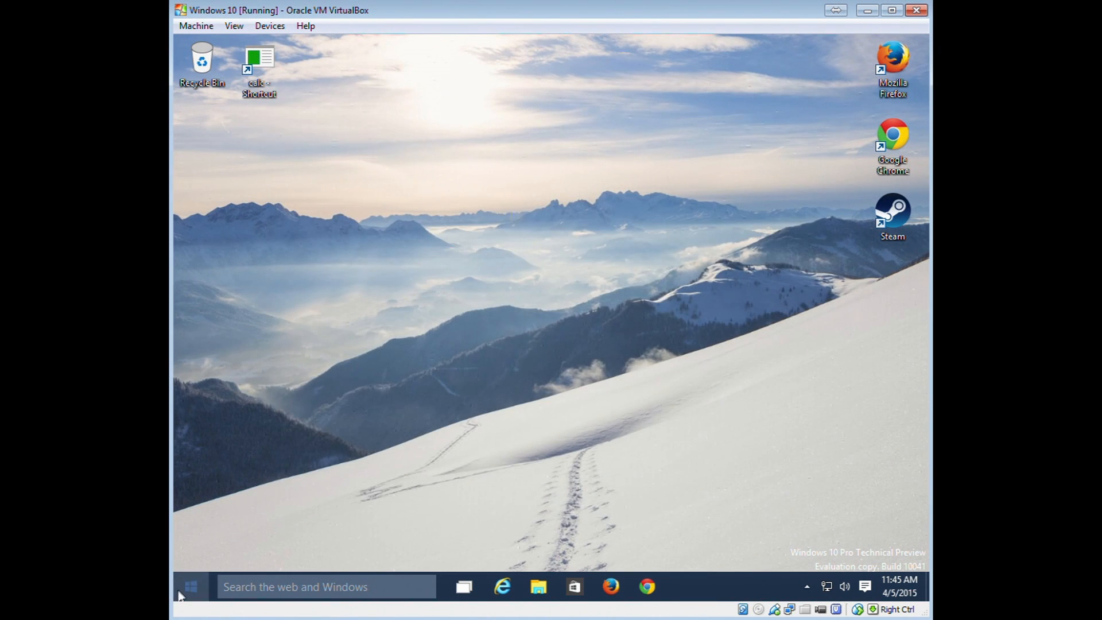
View the options available for the Google Chrome tile in the Start menu without choosing any.
{"action": "left_click", "coordinate": [191, 586]}
{"action": "right_click", "coordinate": [521, 229]}
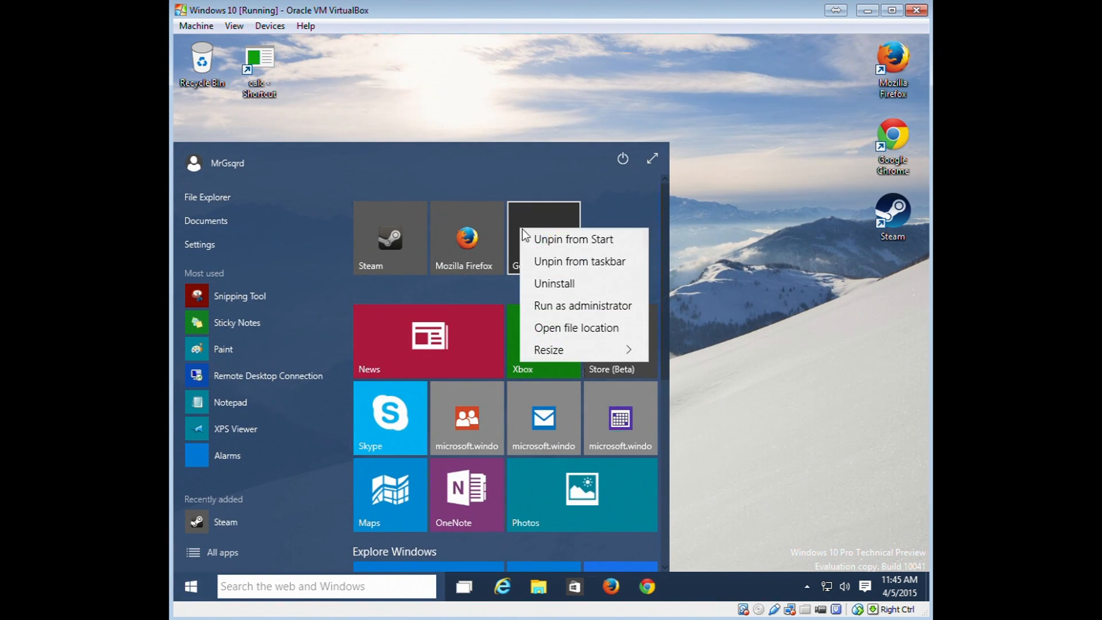
{"action": "left_click", "coordinate": [299, 252]}
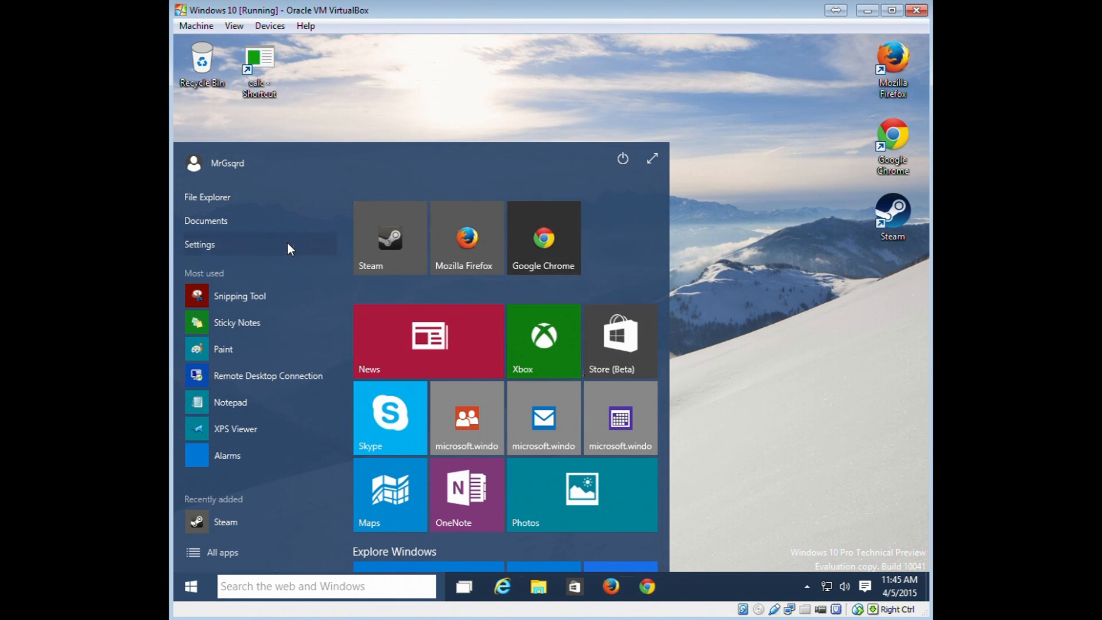
Open the Apps & features page in the System settings and sort the installed apps by name.
{"action": "left_click", "coordinate": [210, 248]}
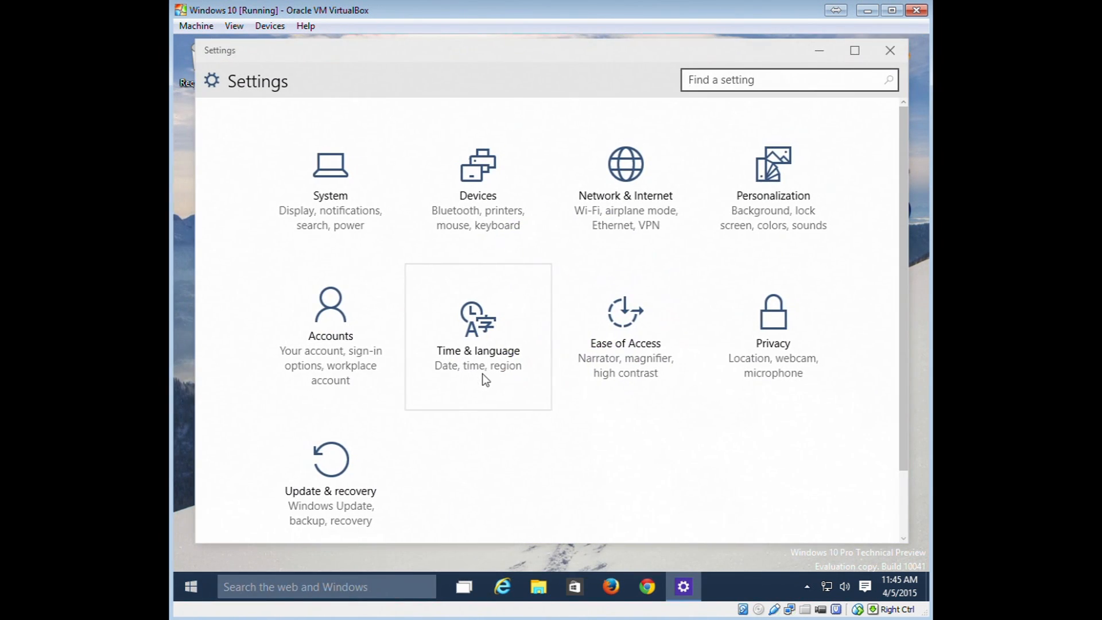
{"action": "left_click", "coordinate": [331, 201]}
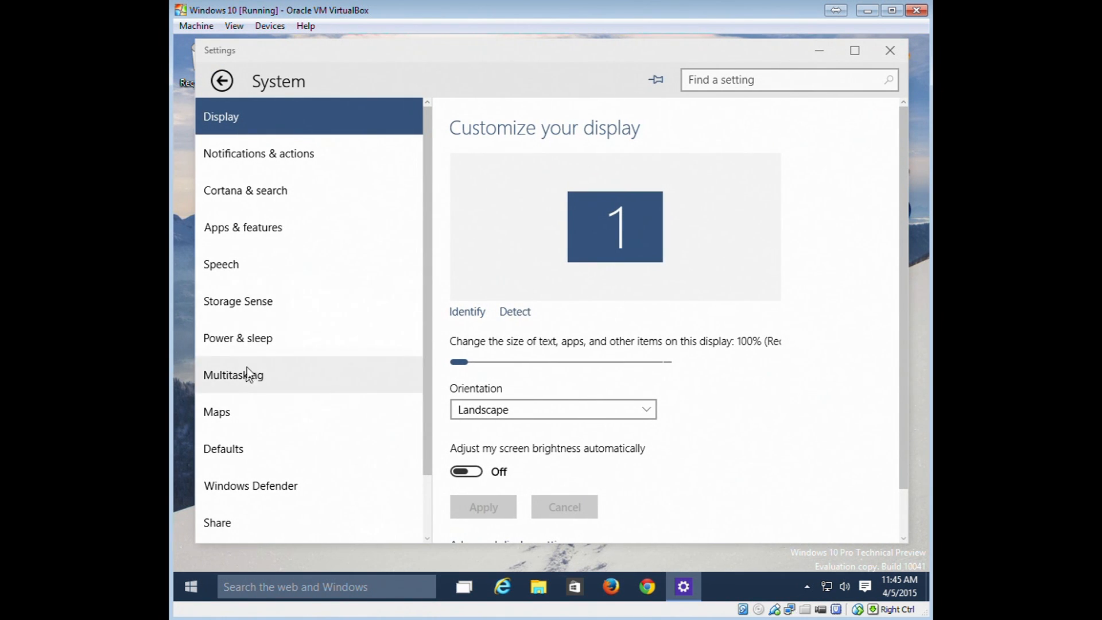
{"action": "left_click", "coordinate": [229, 237]}
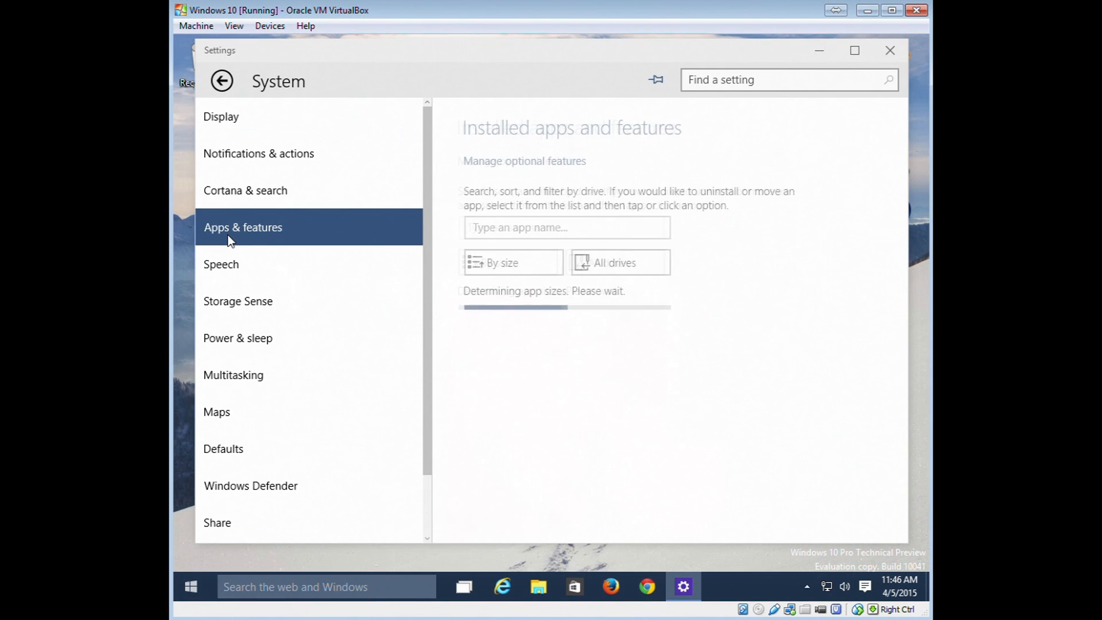
{"action": "left_click", "coordinate": [497, 265]}
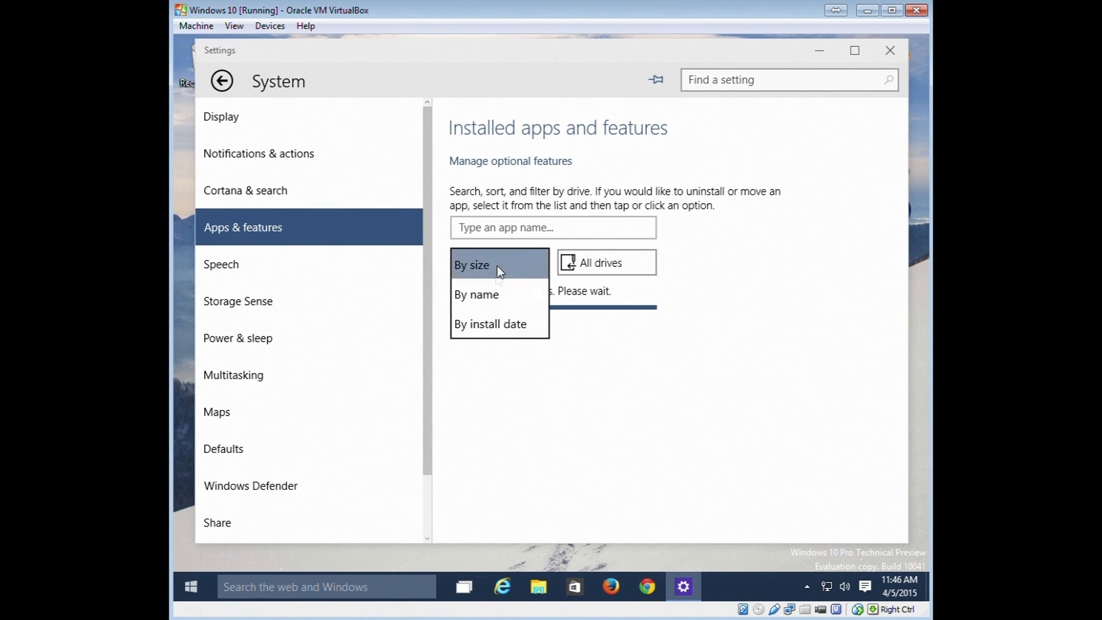
{"action": "left_click", "coordinate": [490, 295]}
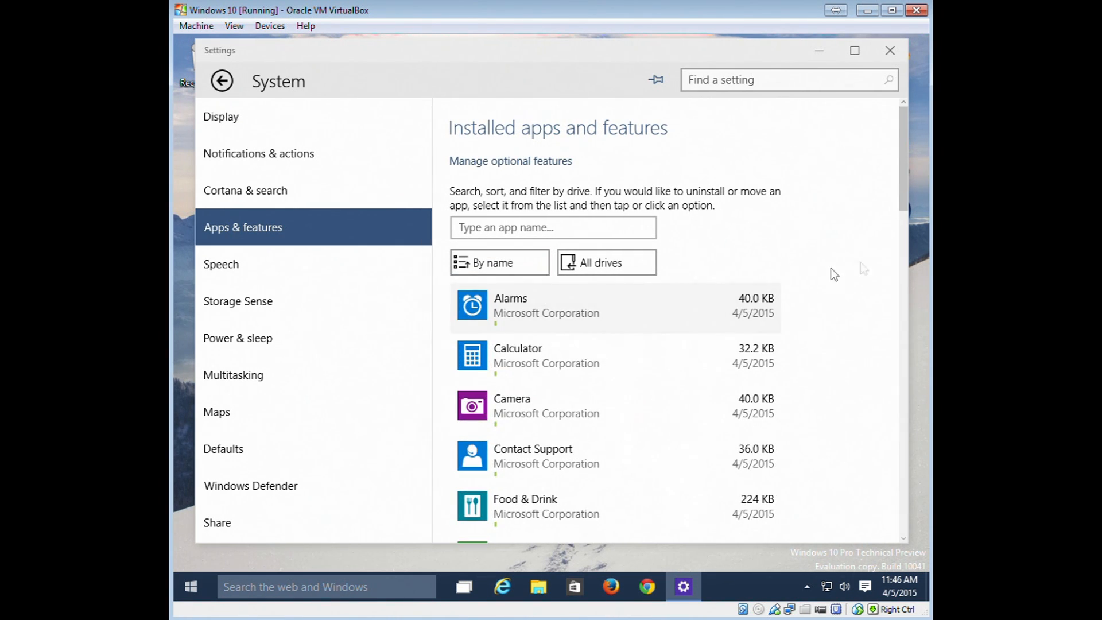
Uninstall Google Chrome from the installed apps list and close Settings.
{"action": "scroll", "coordinate": [829, 268], "scroll_direction": "down", "scroll_amount": 5}
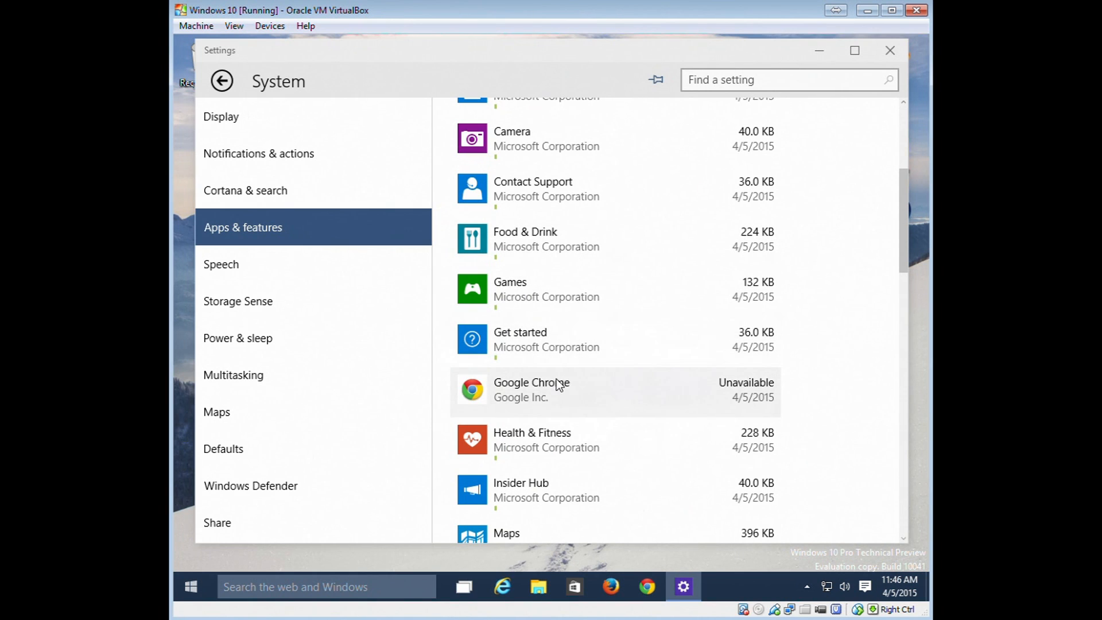
{"action": "left_click", "coordinate": [558, 383]}
{"action": "left_click", "coordinate": [746, 442]}
{"action": "left_click", "coordinate": [815, 398]}
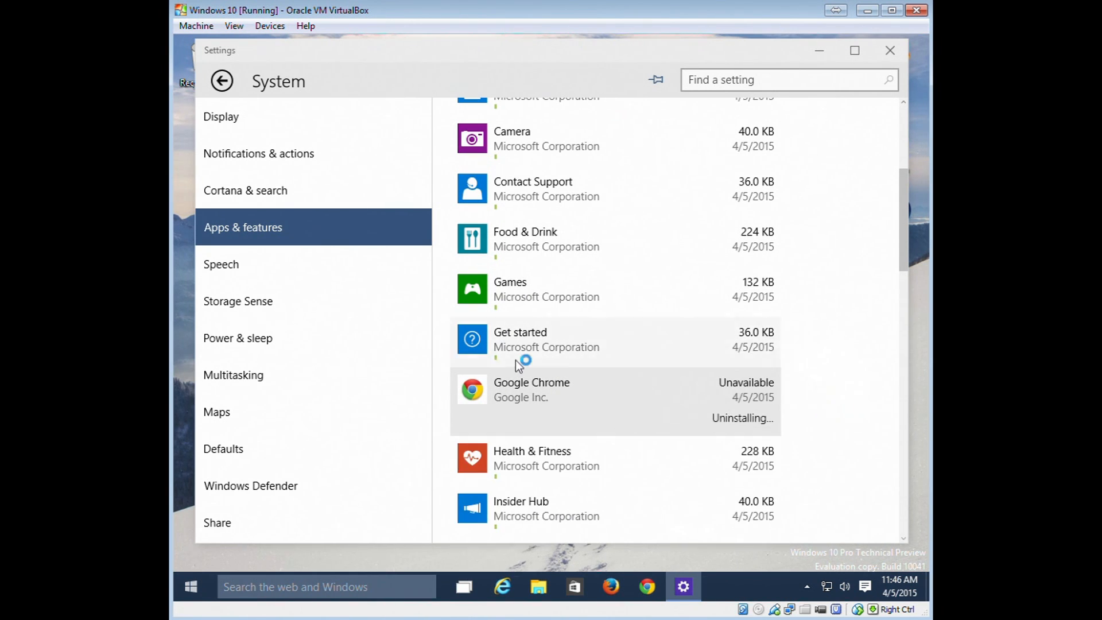
{"action": "left_click", "coordinate": [489, 305]}
{"action": "left_click", "coordinate": [562, 346]}
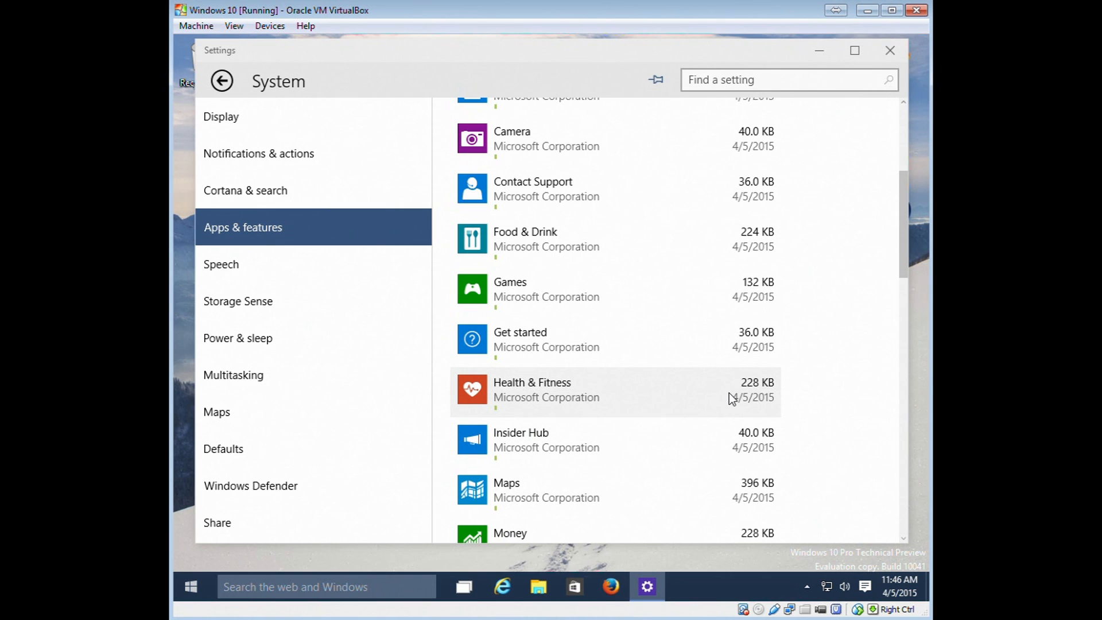
{"action": "left_click", "coordinate": [890, 51]}
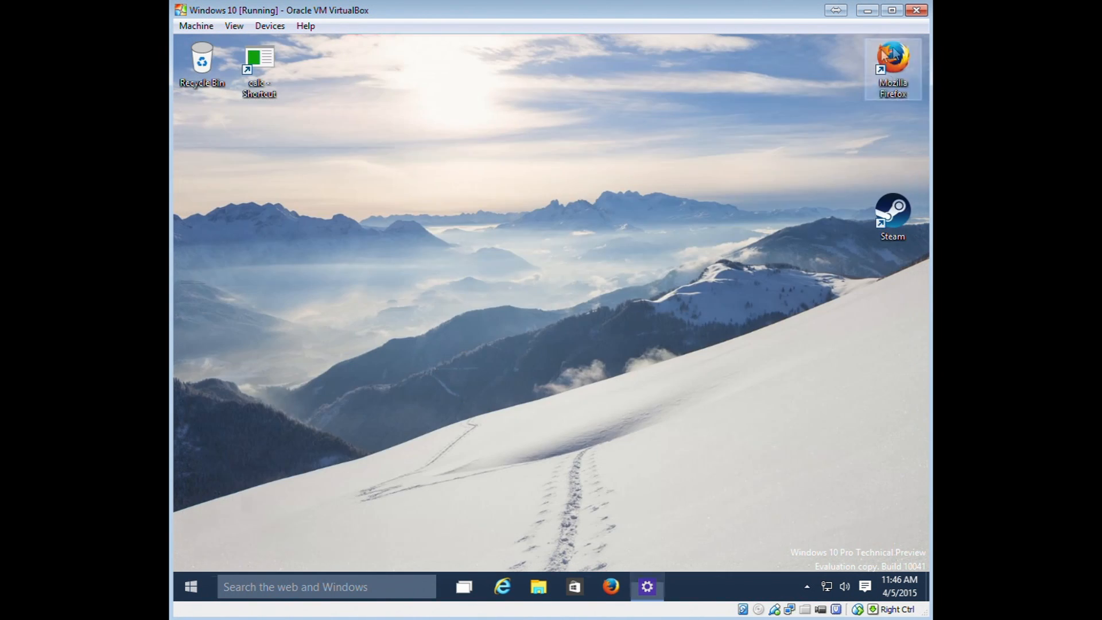
Open the Control Panel with the Run command "control", check the installed programs in Programs and Features, and return to the Control Panel home.
{"action": "key", "text": "super+r"}
{"action": "type", "text": "control"}
{"action": "key", "text": "Return"}
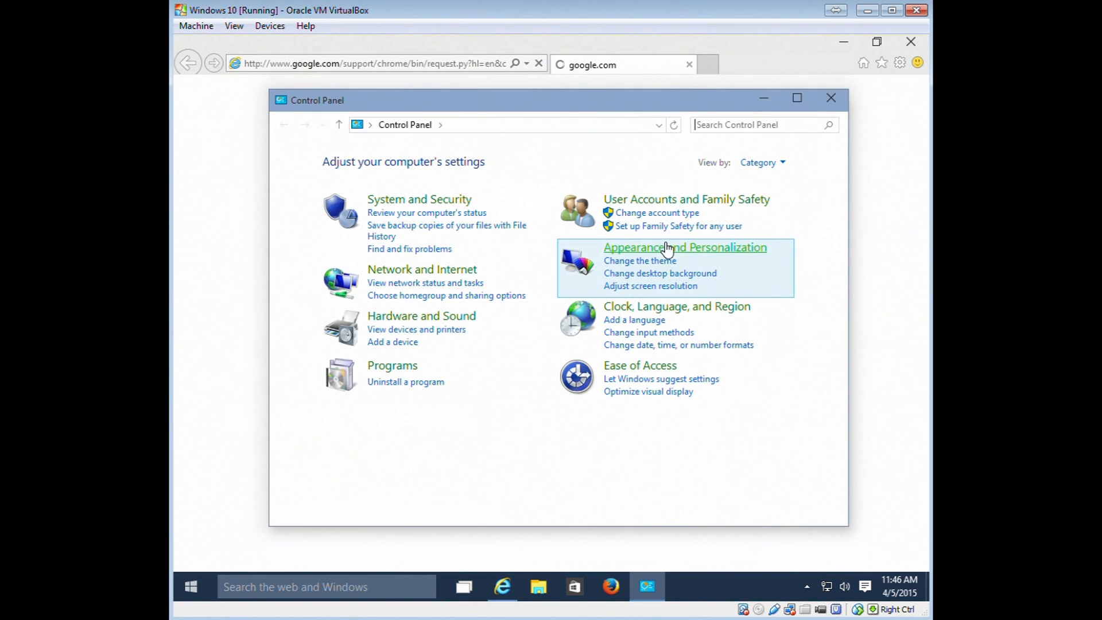
{"action": "left_click", "coordinate": [382, 378]}
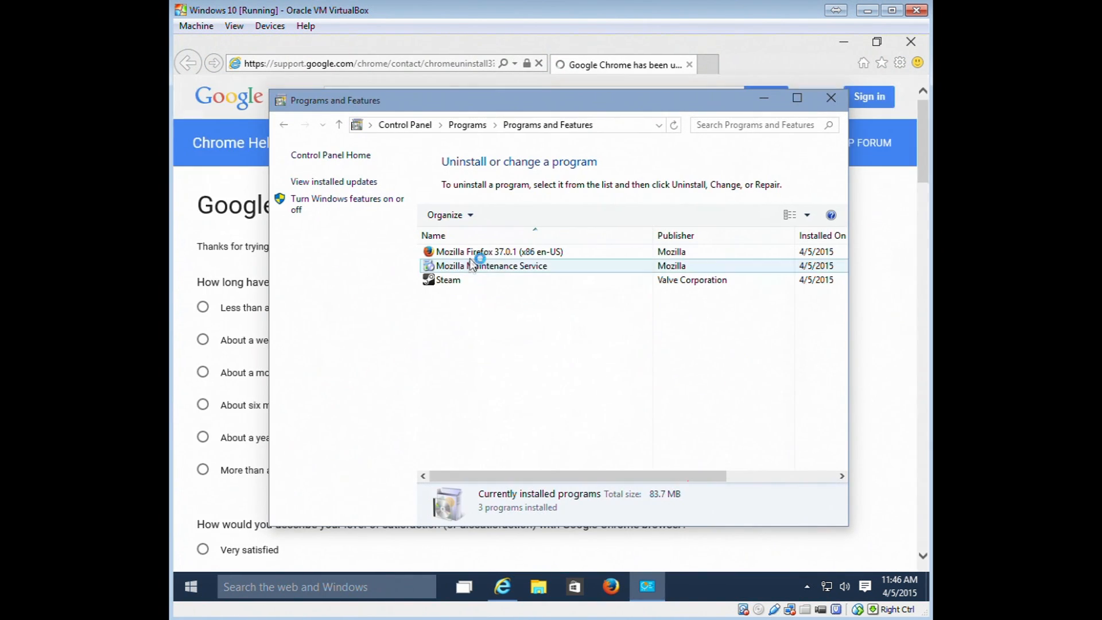
{"action": "left_click", "coordinate": [406, 125]}
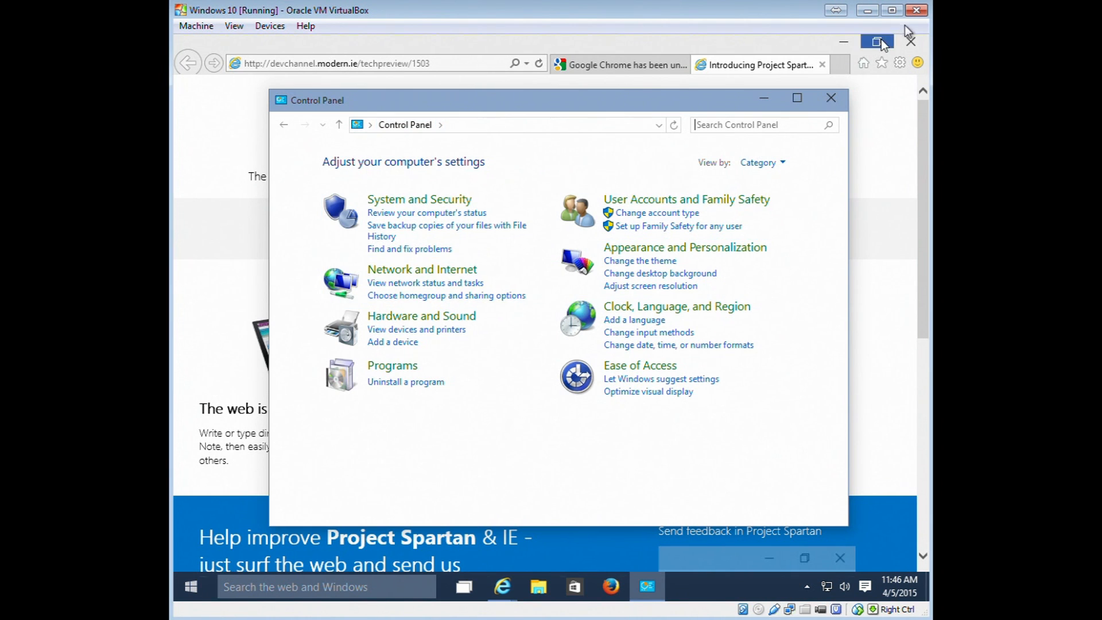
Close the Internet Explorer window and its tabs behind the Control Panel, and put the focus in the Control Panel search.
{"action": "left_click", "coordinate": [910, 42]}
{"action": "left_click", "coordinate": [556, 310]}
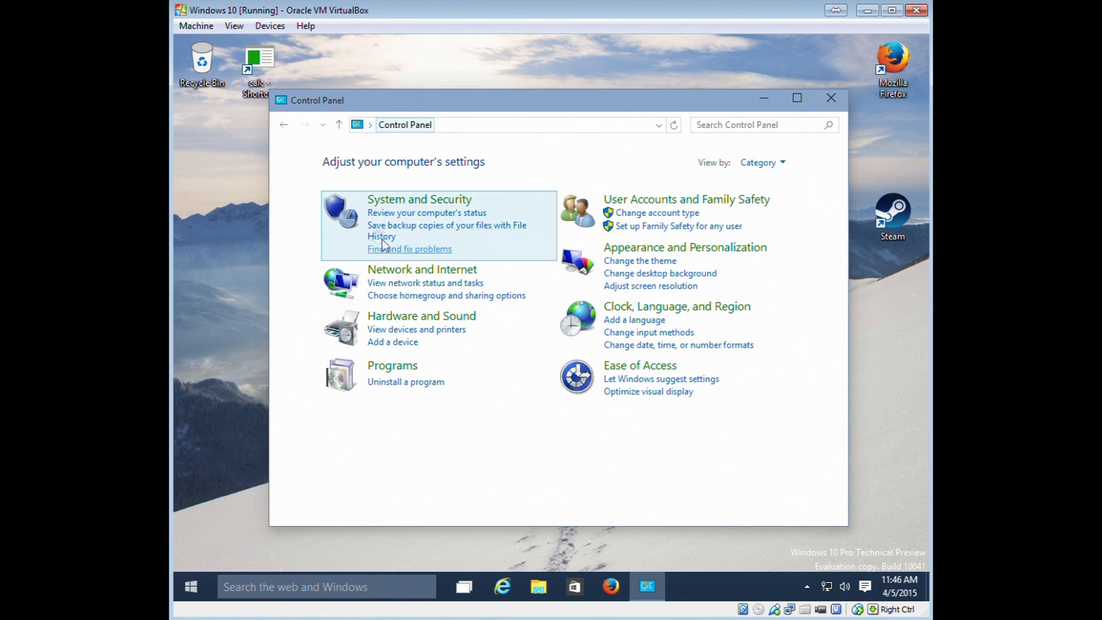
{"action": "left_click", "coordinate": [786, 127]}
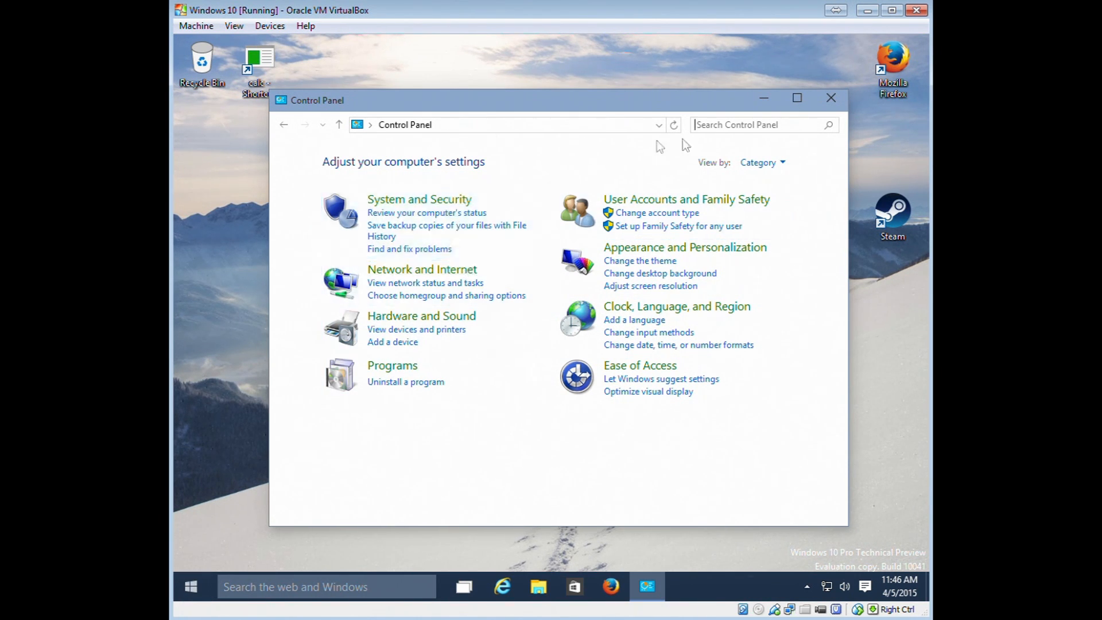
Close the Control Panel and move the Steam desktop shortcut directly below the Mozilla Firefox shortcut.
{"action": "left_click", "coordinate": [841, 96]}
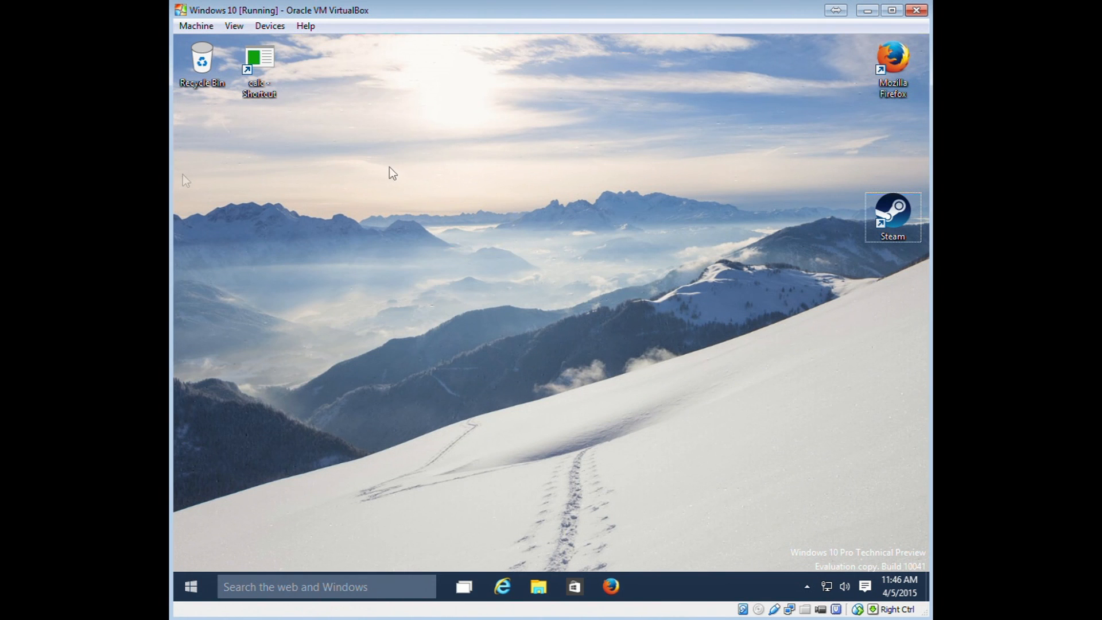
{"action": "left_click_drag", "start_coordinate": [891, 213], "coordinate": [888, 144]}
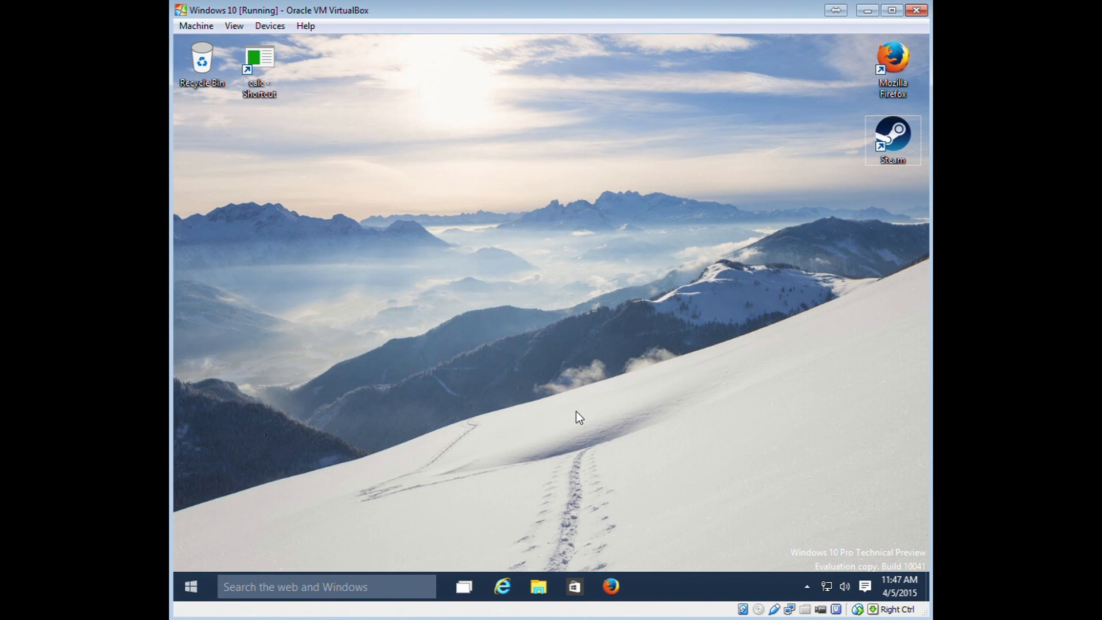
Examine the alphabetical list of all apps in the Start menu, from Alarms to Xbox.
{"action": "left_click", "coordinate": [183, 583]}
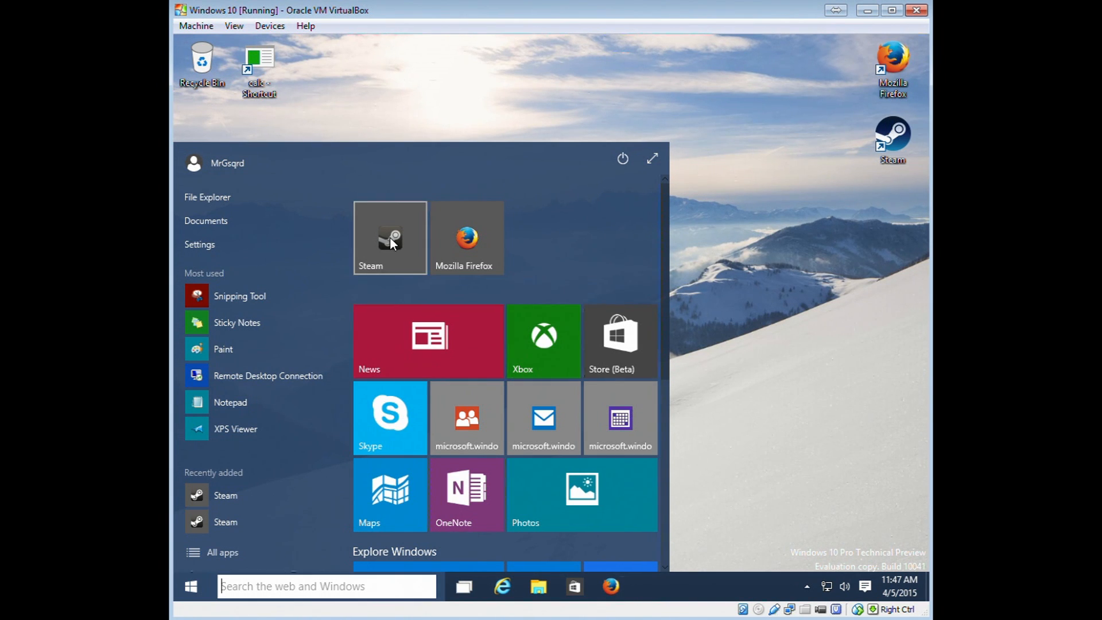
{"action": "left_click", "coordinate": [210, 545]}
{"action": "scroll", "coordinate": [211, 325], "scroll_direction": "down", "scroll_amount": 15}
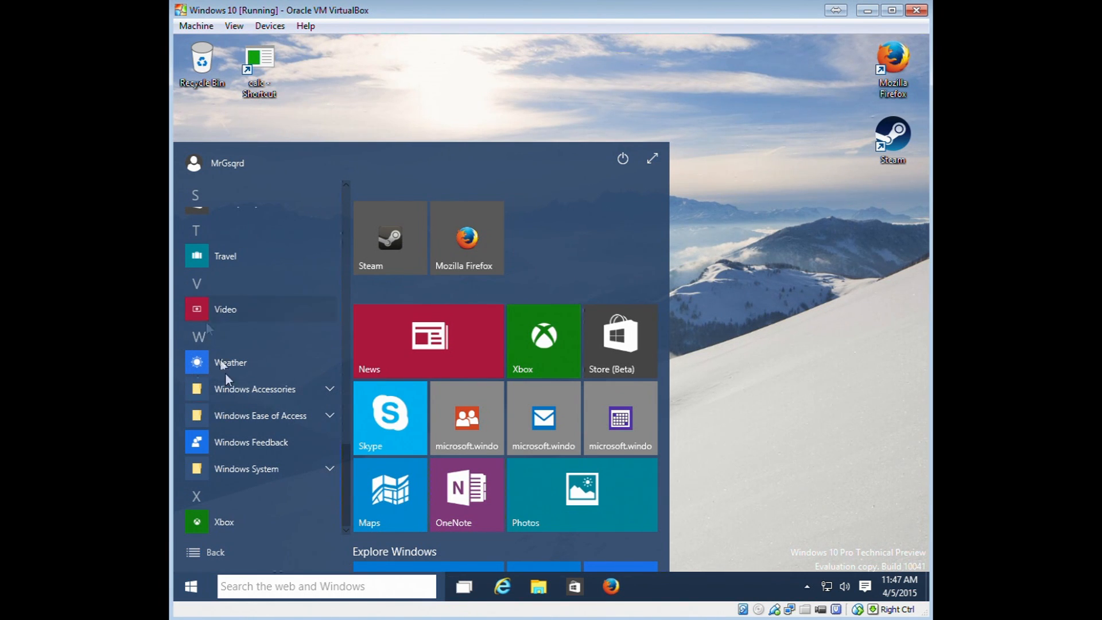
{"action": "scroll", "coordinate": [212, 374], "scroll_direction": "up", "scroll_amount": 6}
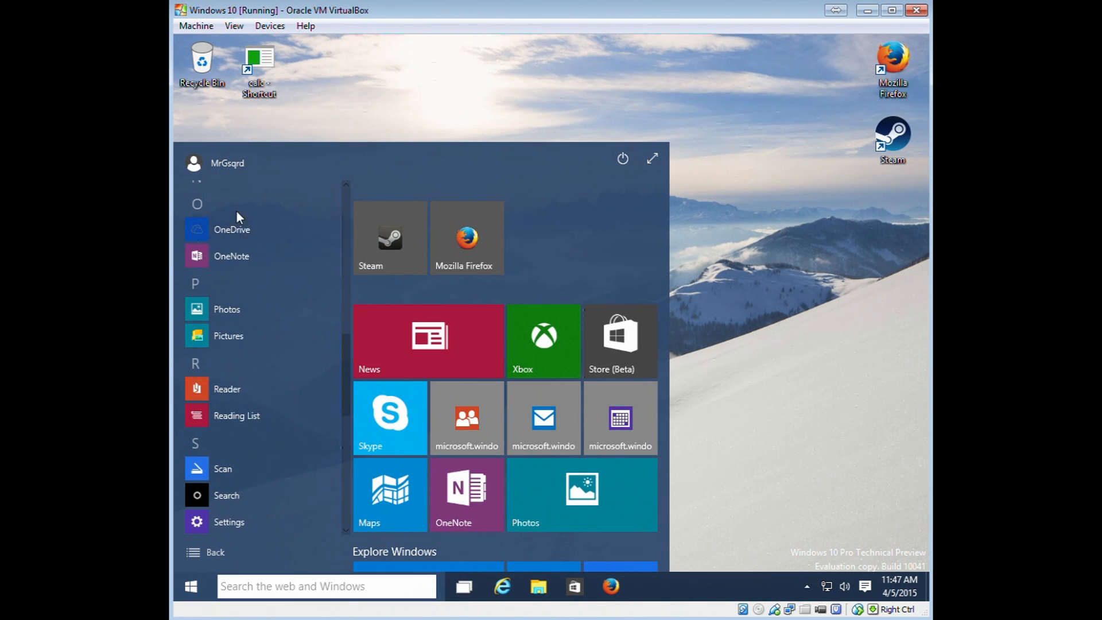
{"action": "scroll", "coordinate": [246, 394], "scroll_direction": "up", "scroll_amount": 8}
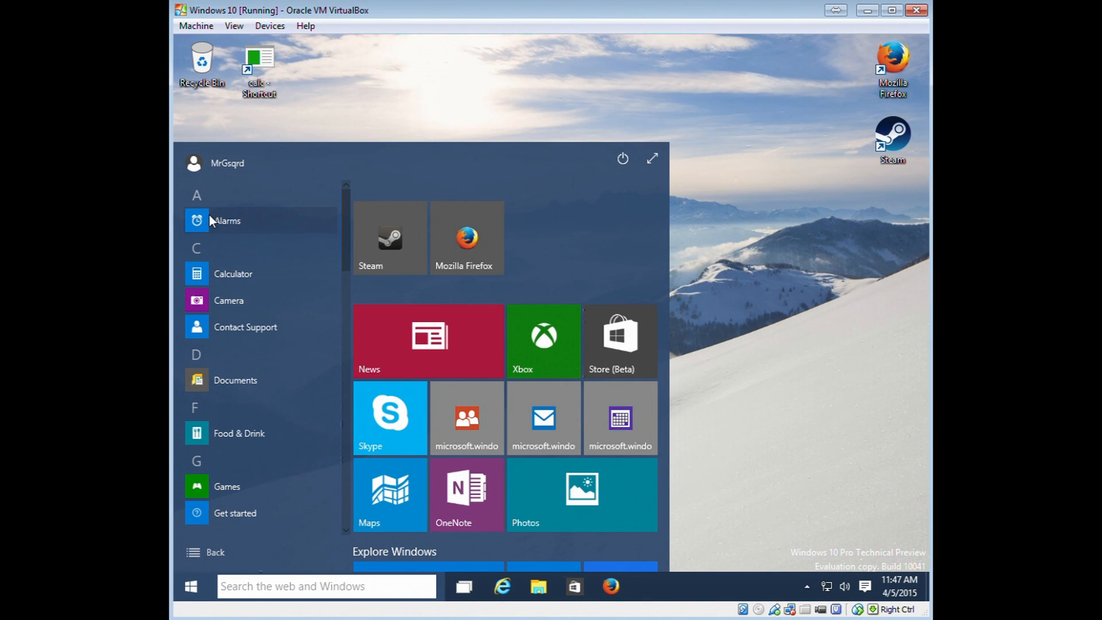
{"action": "scroll", "coordinate": [216, 245], "scroll_direction": "down", "scroll_amount": 4}
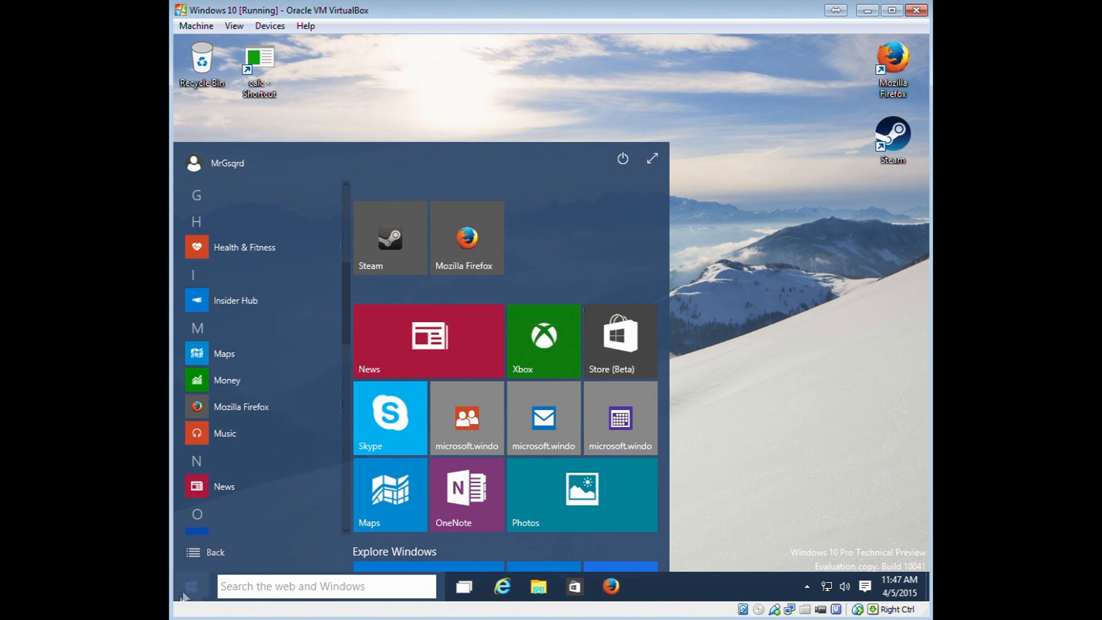
{"action": "scroll", "coordinate": [216, 395], "scroll_direction": "down", "scroll_amount": 5}
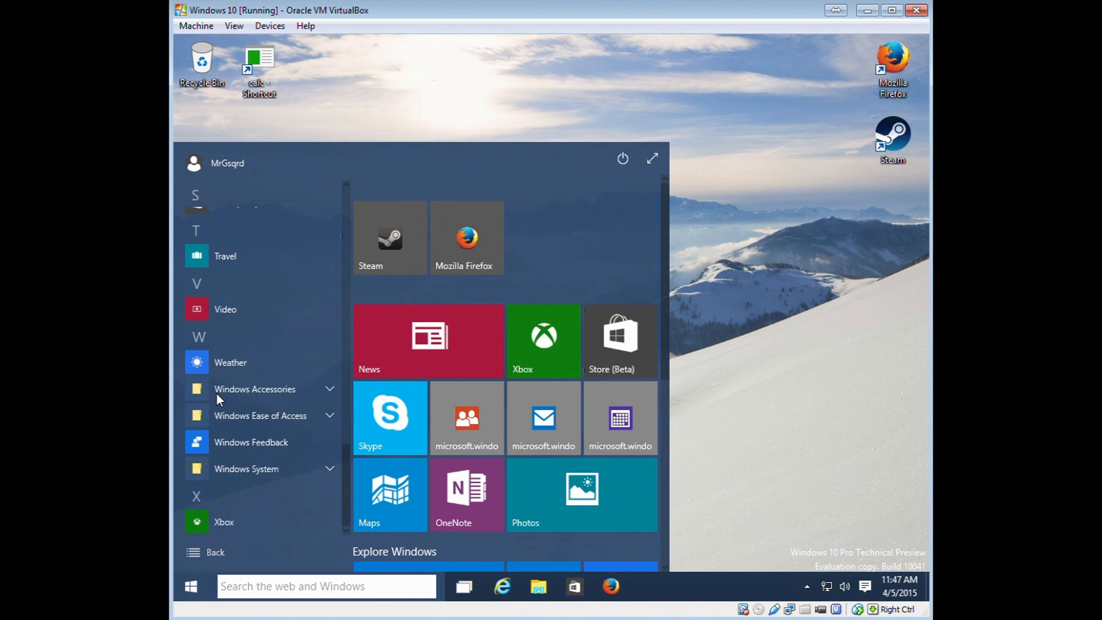
{"action": "scroll", "coordinate": [212, 394], "scroll_direction": "up", "scroll_amount": 15}
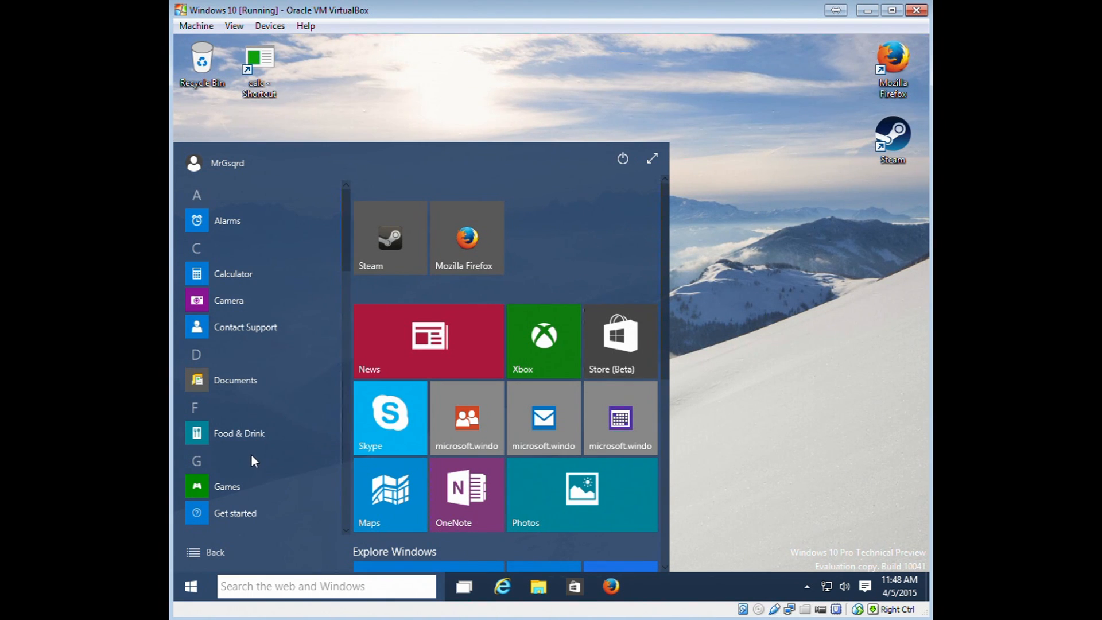
{"action": "scroll", "coordinate": [251, 456], "scroll_direction": "down", "scroll_amount": 10}
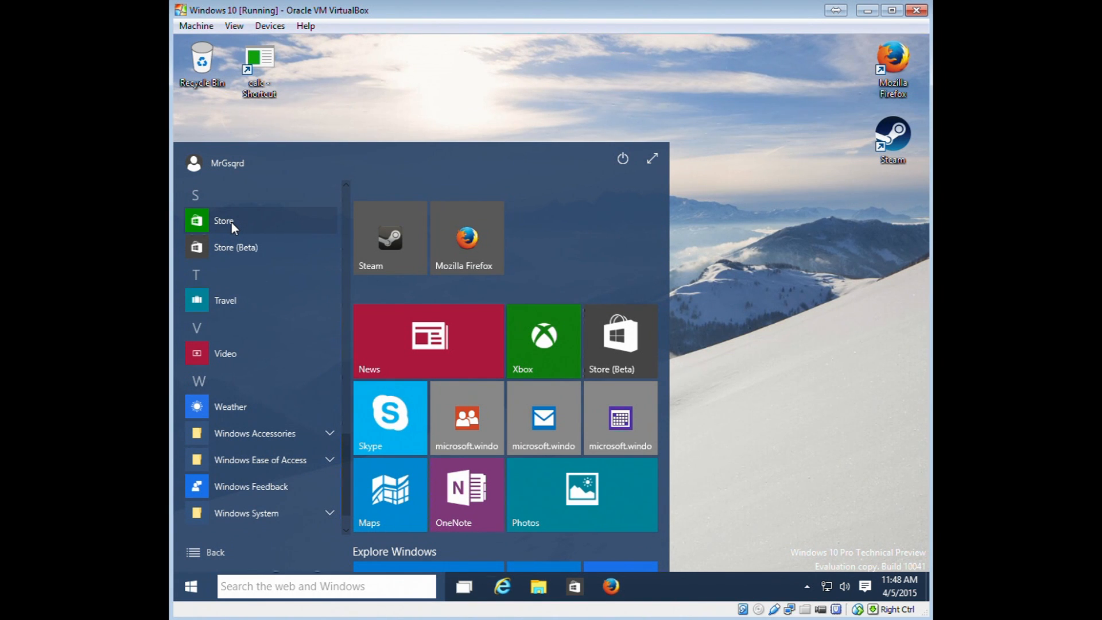
Open the Store from the Start menu's app list and go to the Games category.
{"action": "left_click", "coordinate": [232, 222]}
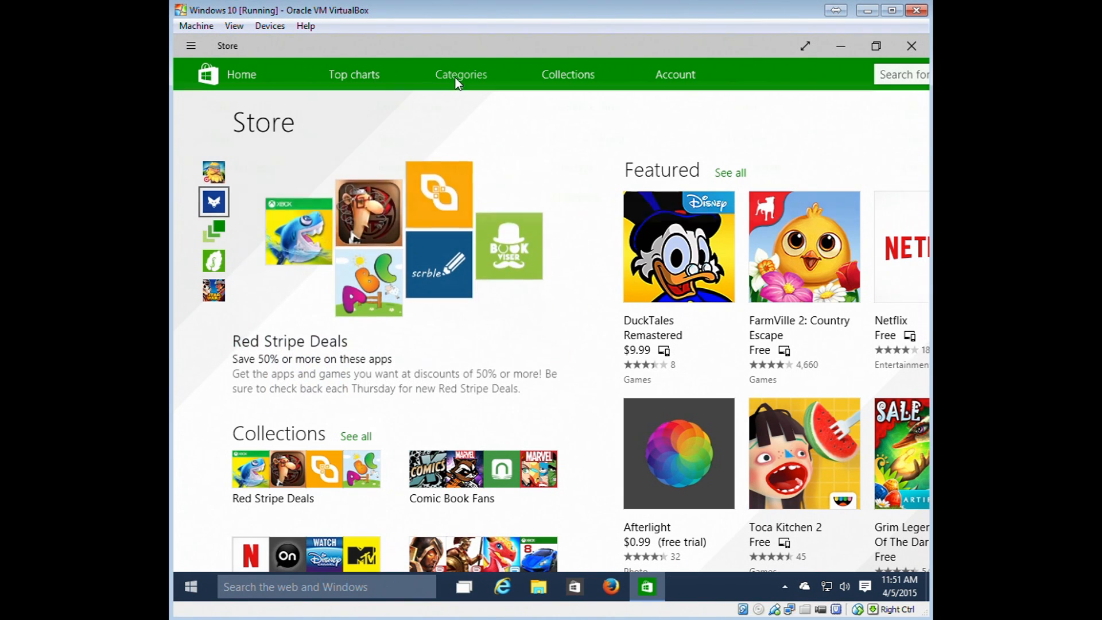
{"action": "left_click", "coordinate": [455, 77]}
{"action": "left_click", "coordinate": [217, 117]}
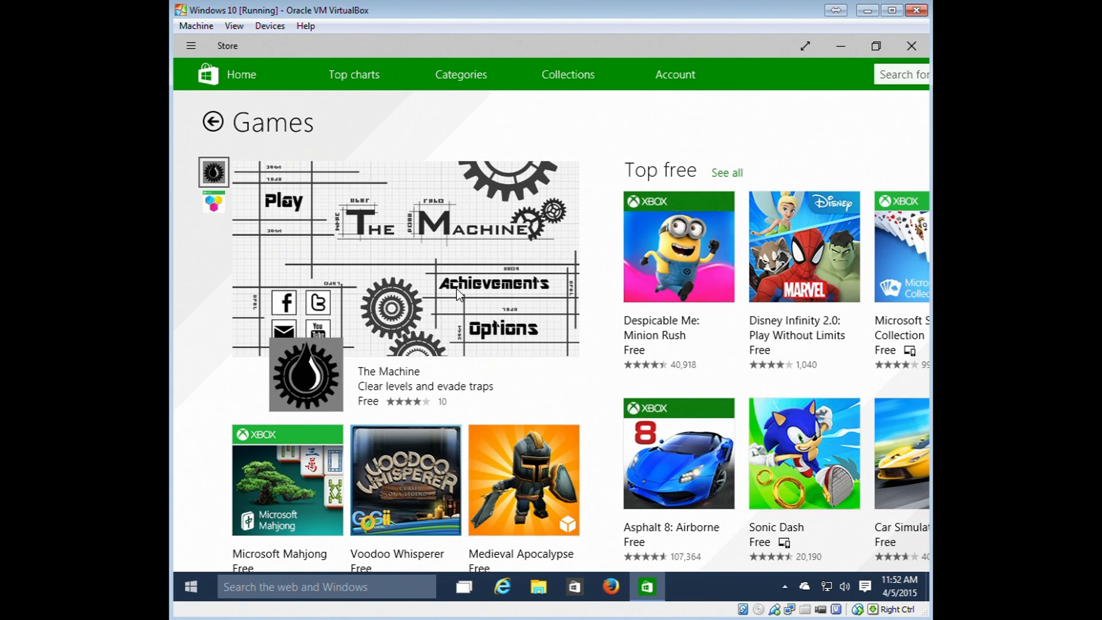
Examine the Games category from the featured titles through Top free, Top paid and Best rated to the subcategories.
{"action": "scroll", "coordinate": [791, 292], "scroll_direction": "down", "scroll_amount": 3}
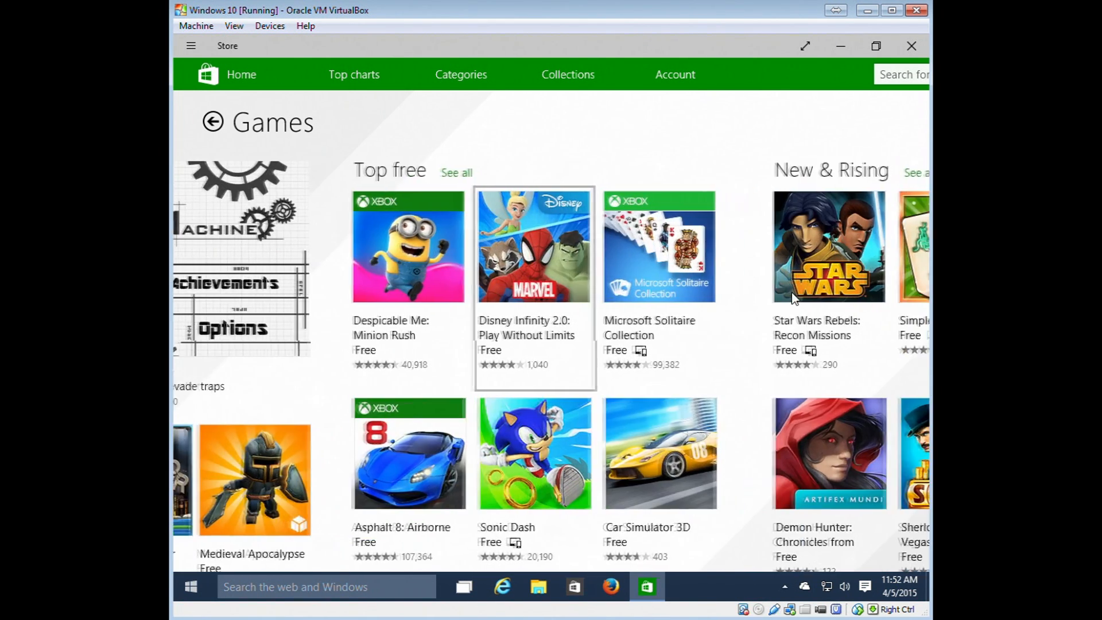
{"action": "scroll", "coordinate": [620, 295], "scroll_direction": "down", "scroll_amount": 3}
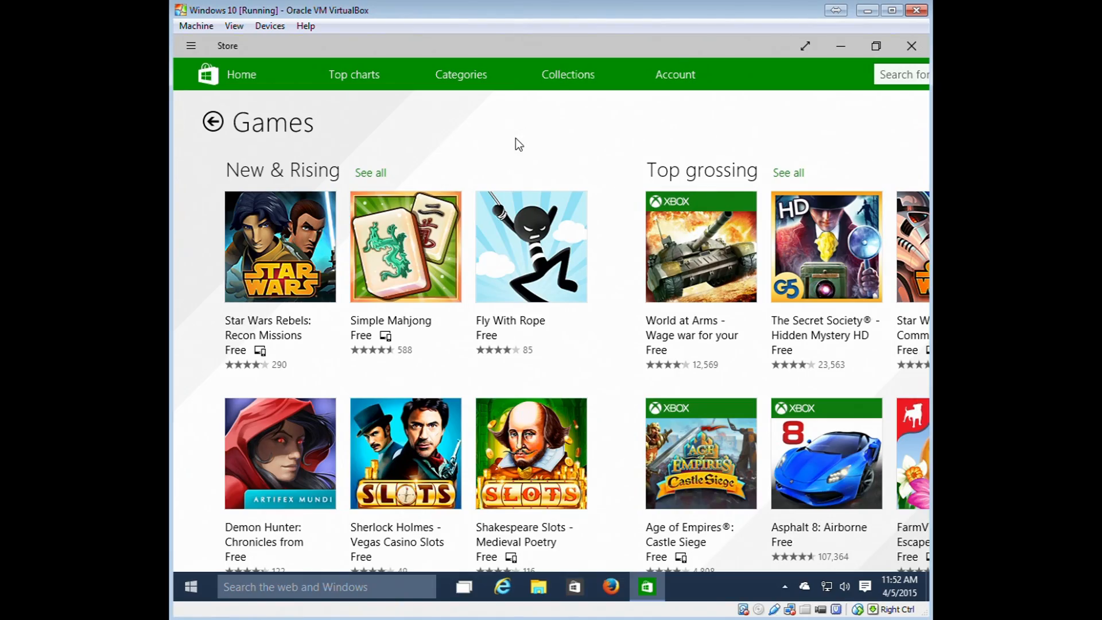
{"action": "scroll", "coordinate": [508, 150], "scroll_direction": "down", "scroll_amount": 5}
{"action": "scroll", "coordinate": [635, 284], "scroll_direction": "up", "scroll_amount": 10}
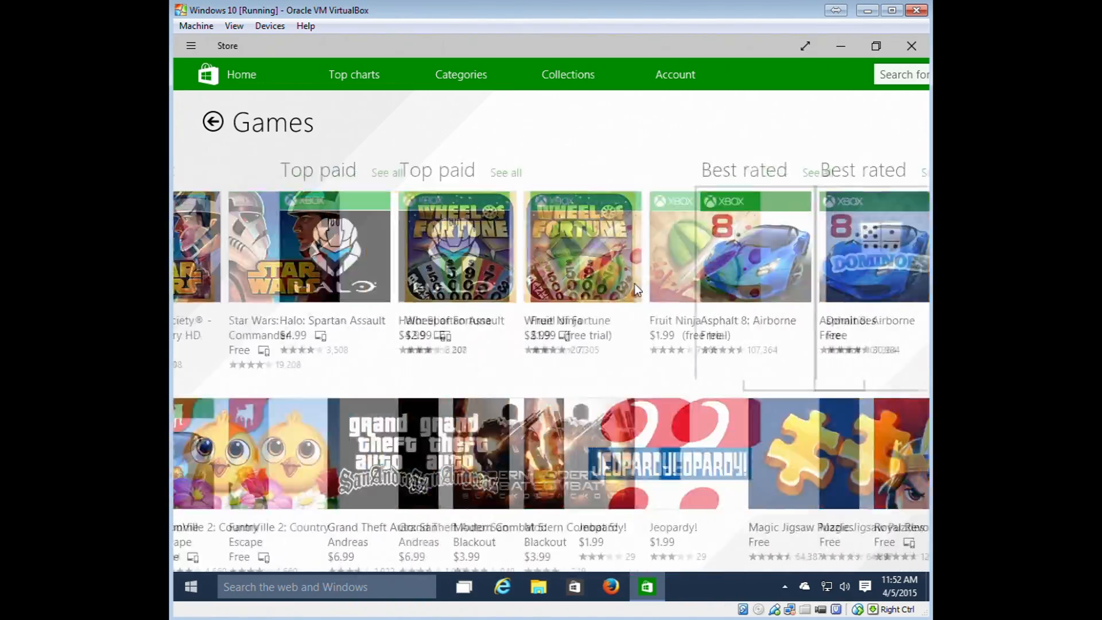
{"action": "scroll", "coordinate": [634, 283], "scroll_direction": "down", "scroll_amount": 5}
{"action": "scroll", "coordinate": [635, 283], "scroll_direction": "down", "scroll_amount": 5}
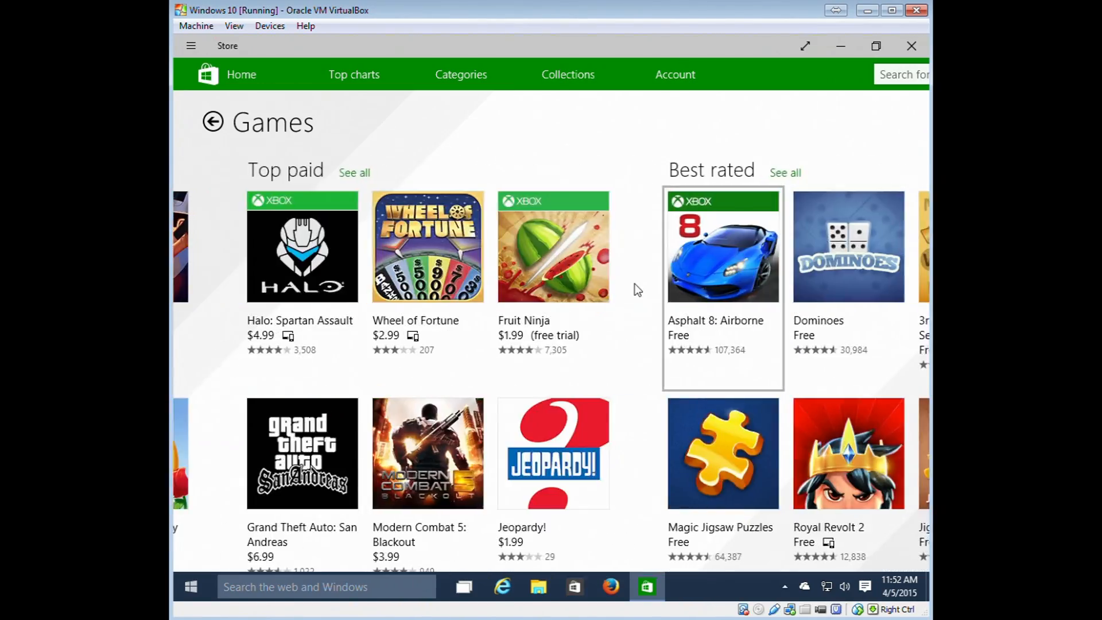
{"action": "scroll", "coordinate": [635, 284], "scroll_direction": "up", "scroll_amount": 10}
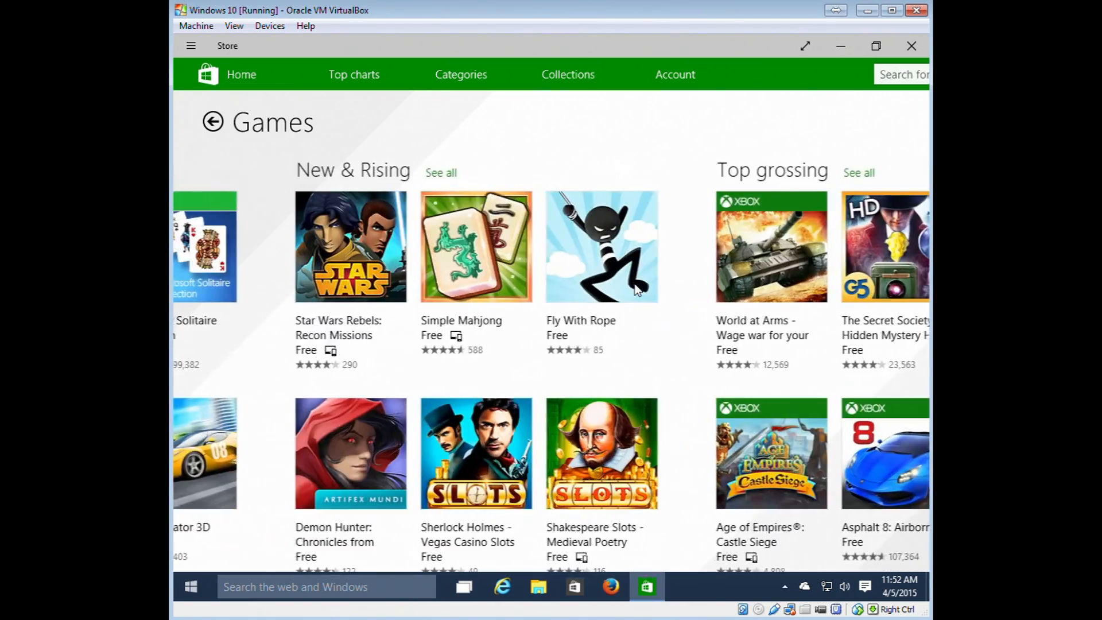
{"action": "scroll", "coordinate": [635, 284], "scroll_direction": "down", "scroll_amount": 8}
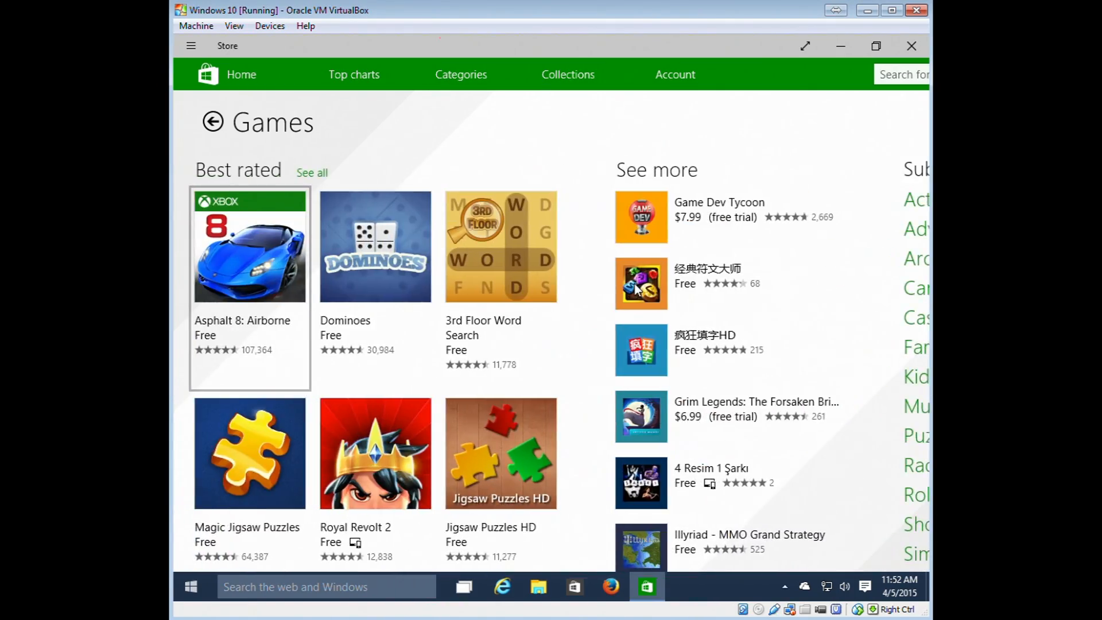
{"action": "scroll", "coordinate": [635, 283], "scroll_direction": "down", "scroll_amount": 2}
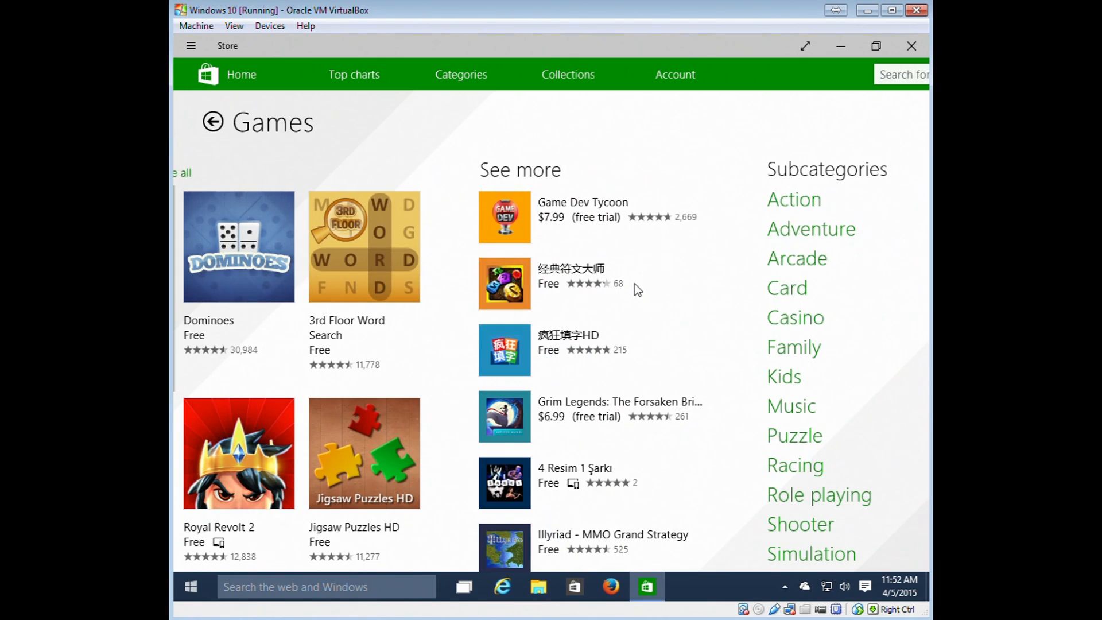
{"action": "scroll", "coordinate": [635, 283], "scroll_direction": "up", "scroll_amount": 10}
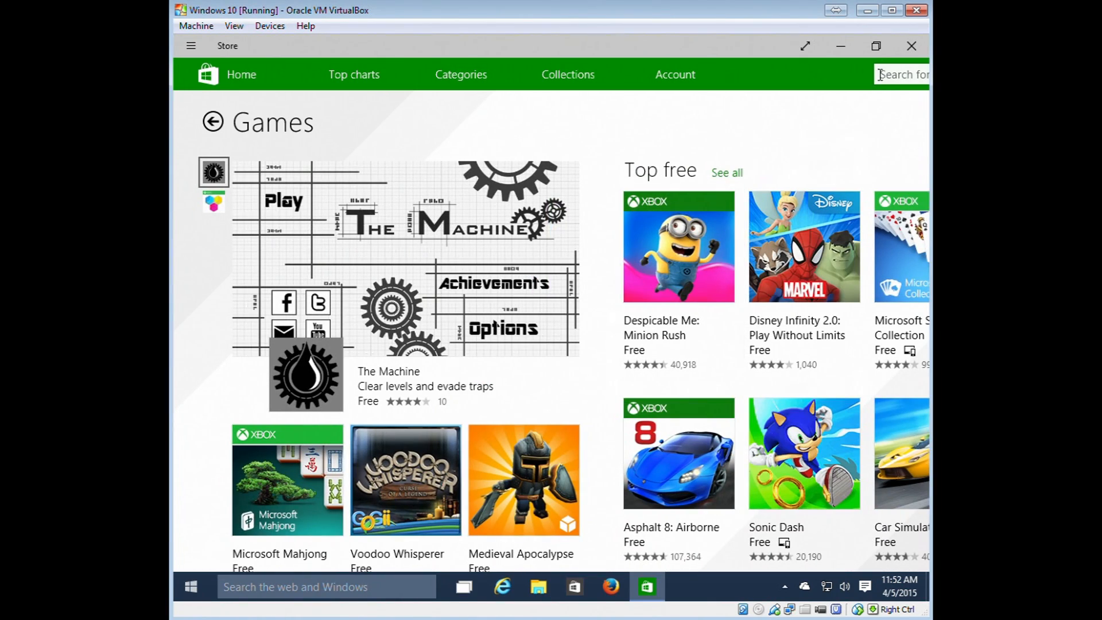
Restore the Store window to a smaller size on the desktop and maximize it again.
{"action": "left_click", "coordinate": [877, 46]}
{"action": "left_click_drag", "start_coordinate": [710, 81], "coordinate": [639, 45]}
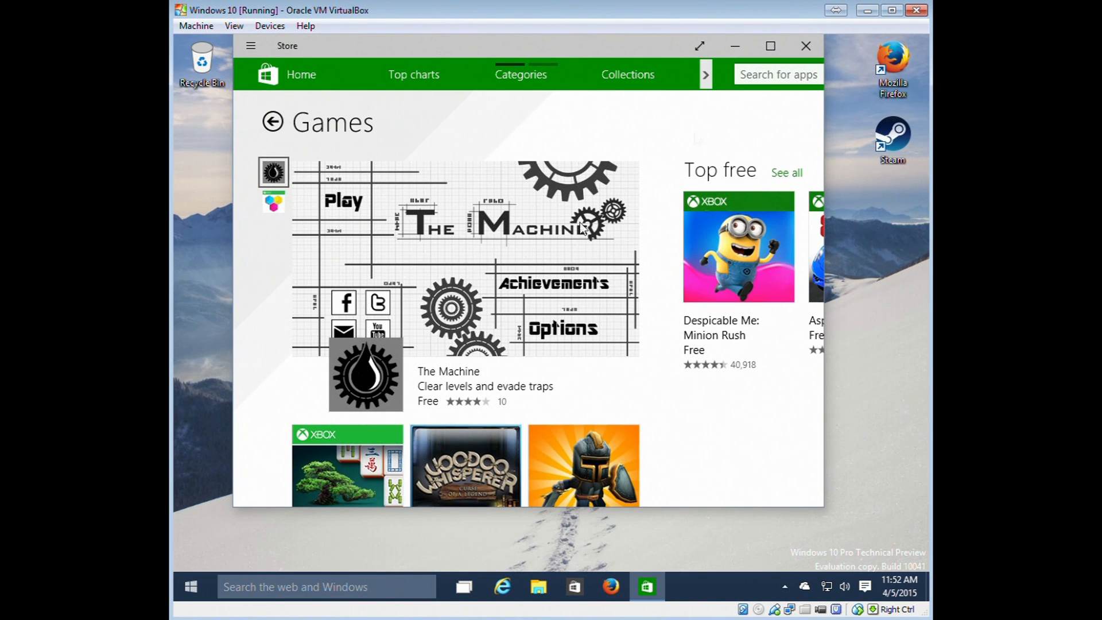
{"action": "left_click", "coordinate": [769, 45]}
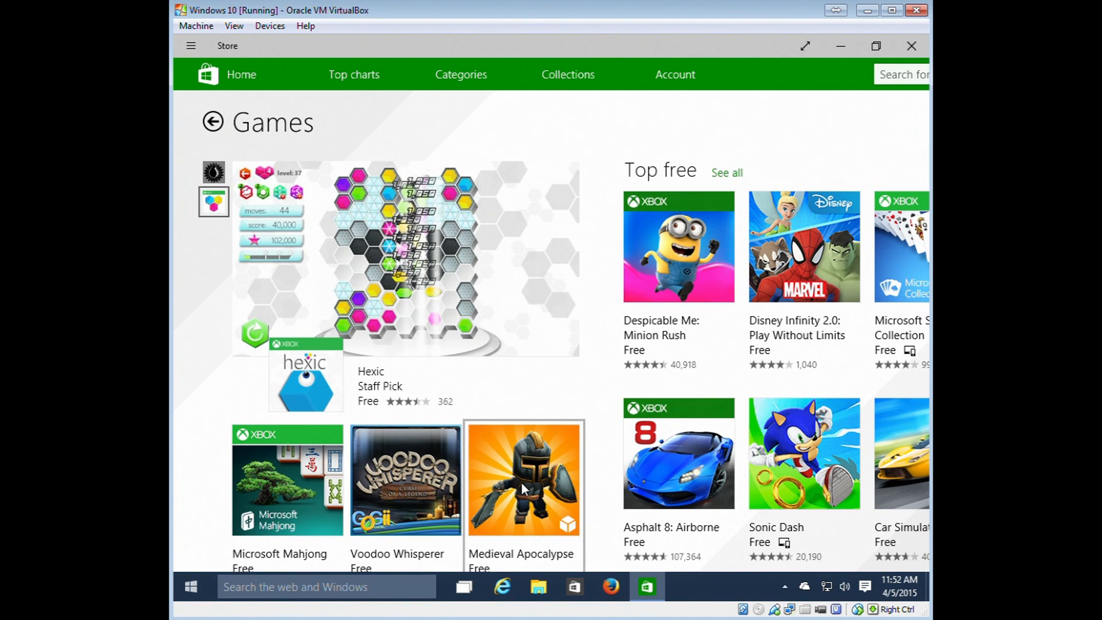
Install the free Microsoft Mahjong game and postpone adding a payment method.
{"action": "left_click", "coordinate": [324, 470]}
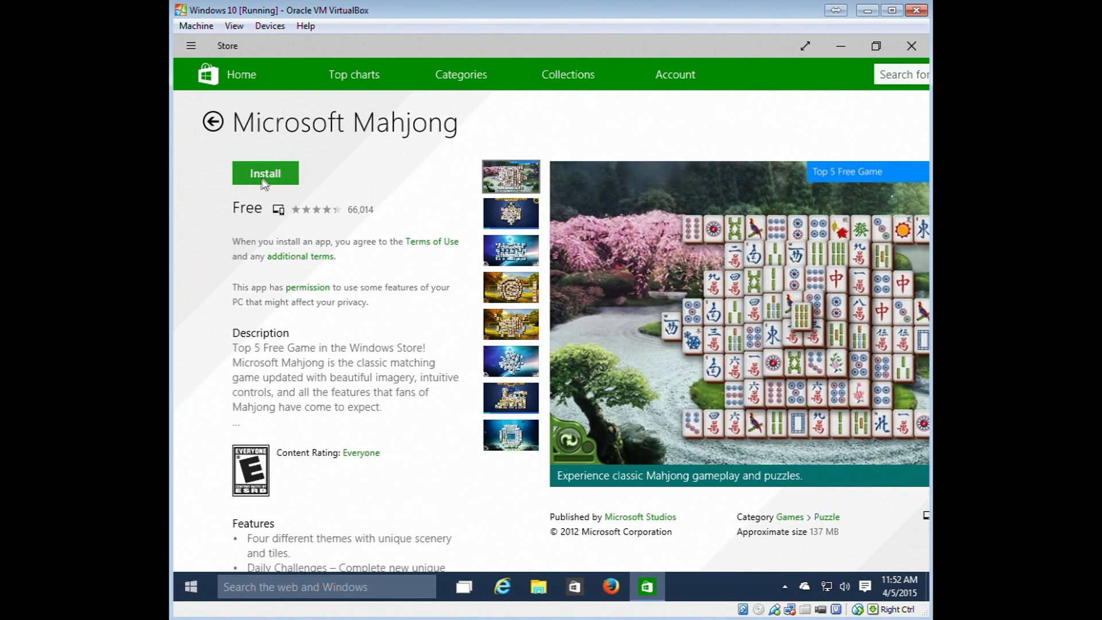
{"action": "left_click", "coordinate": [264, 182]}
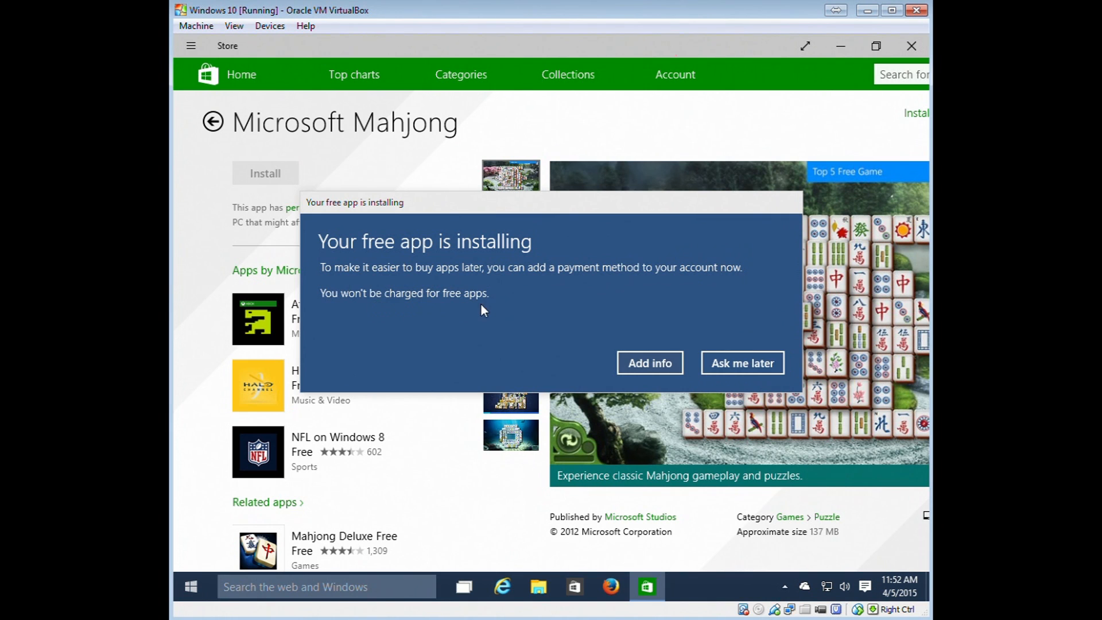
{"action": "left_click", "coordinate": [746, 362]}
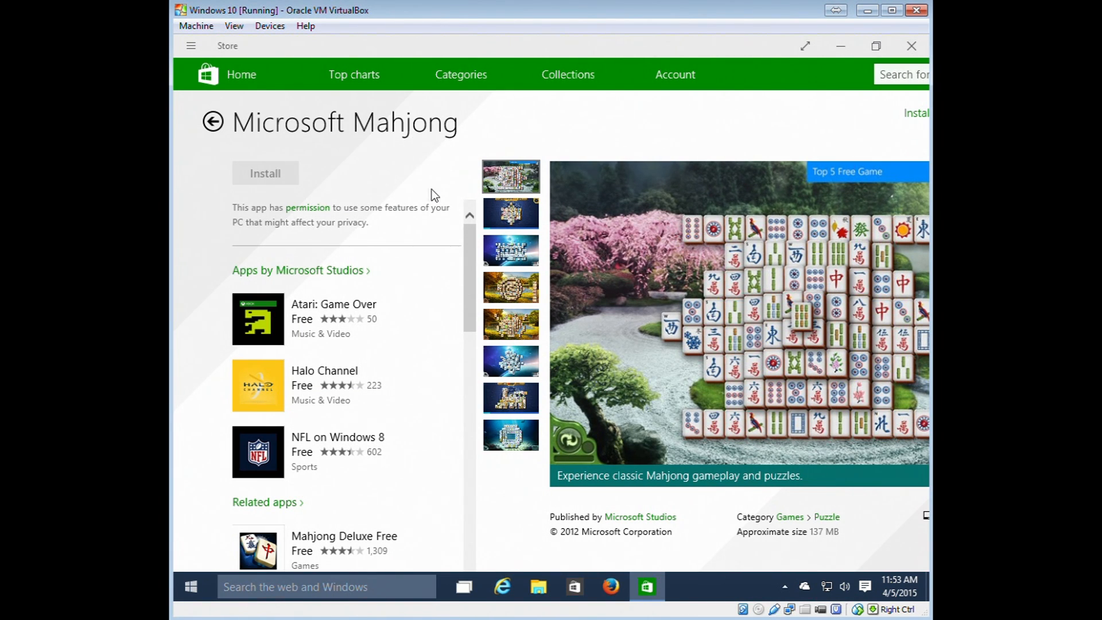
Open the Top free games chart and switch to the Top free apps chart.
{"action": "mouse_move", "coordinate": [366, 77]}
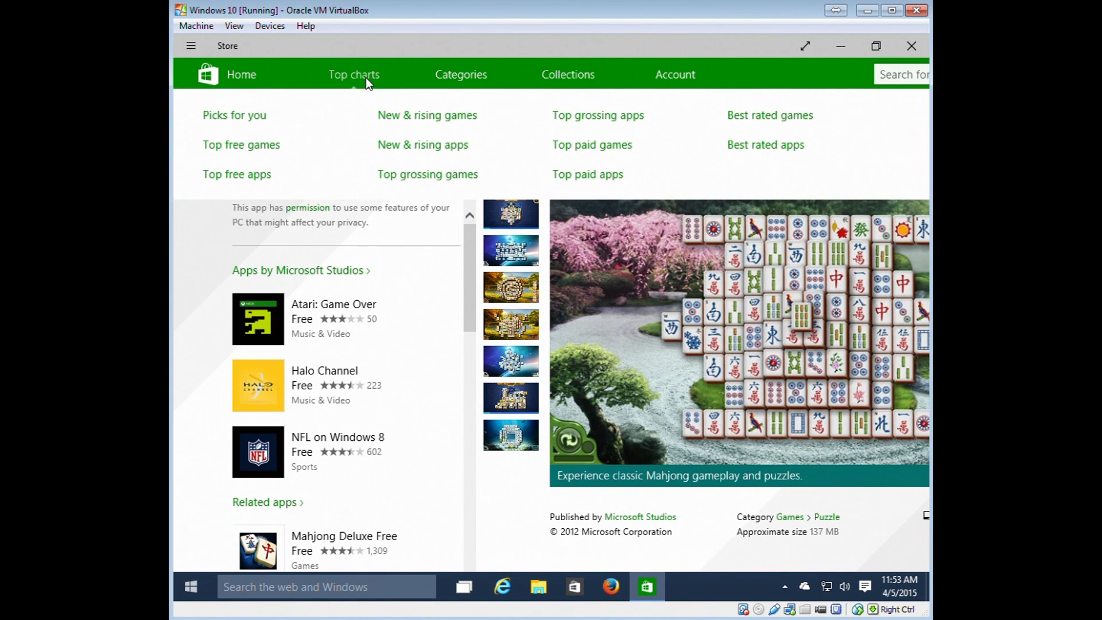
{"action": "left_click", "coordinate": [236, 144]}
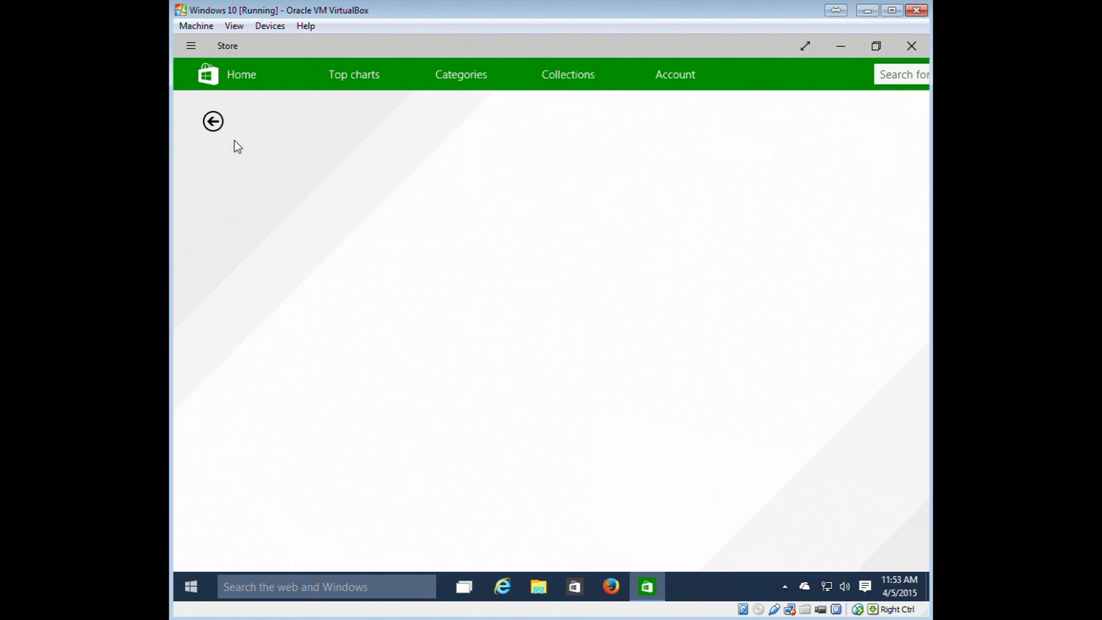
{"action": "mouse_move", "coordinate": [364, 77]}
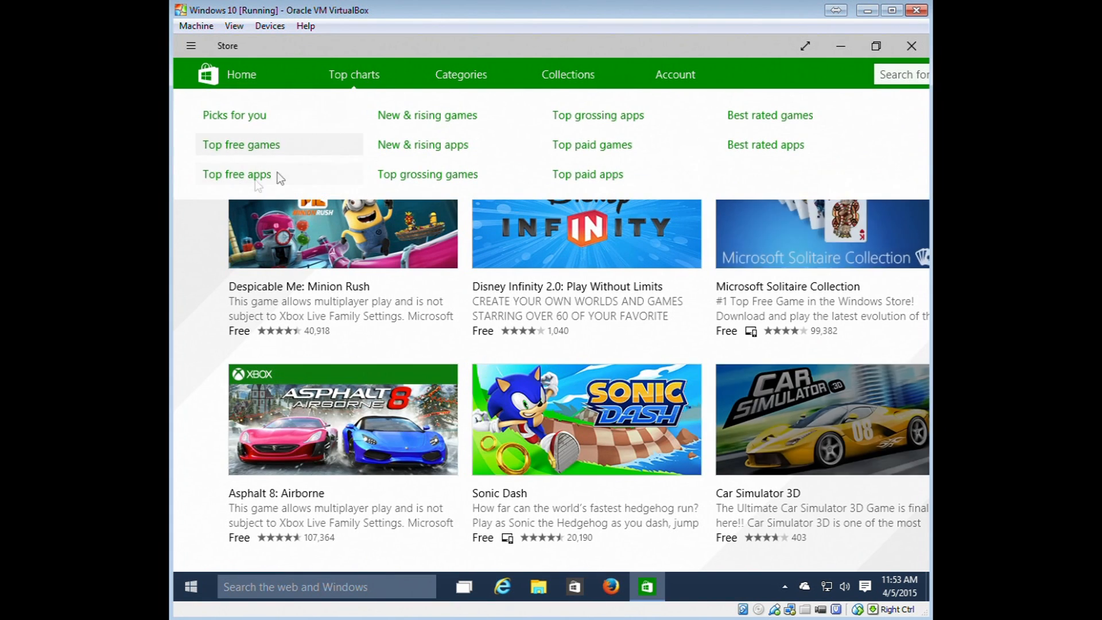
{"action": "left_click", "coordinate": [236, 174]}
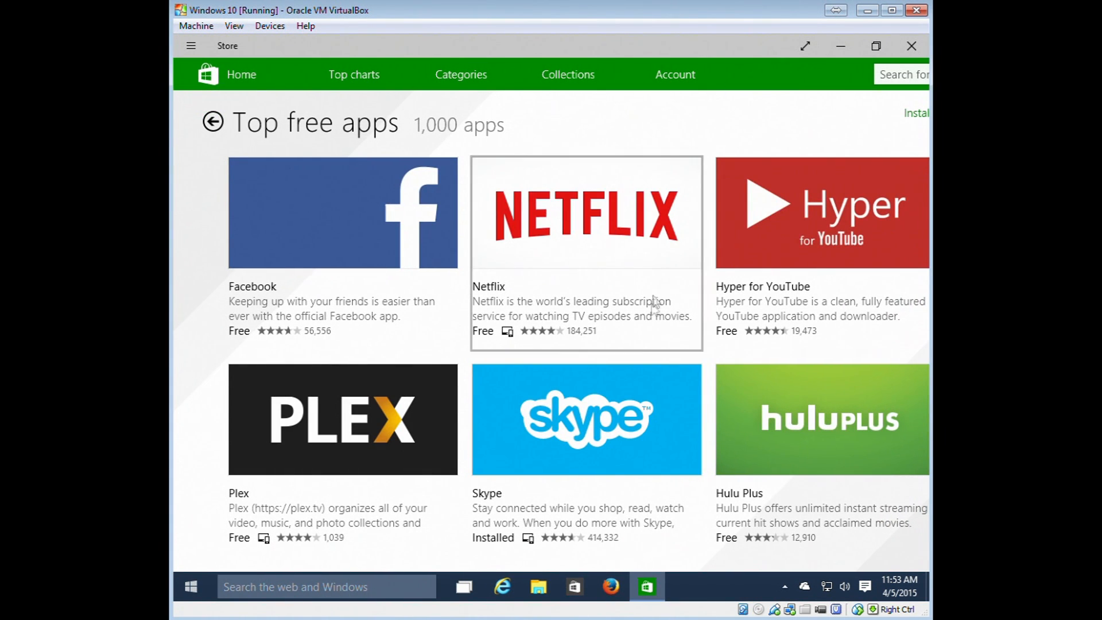
Install the free Netflix app from its page and return to the Top free apps chart.
{"action": "left_click", "coordinate": [574, 256]}
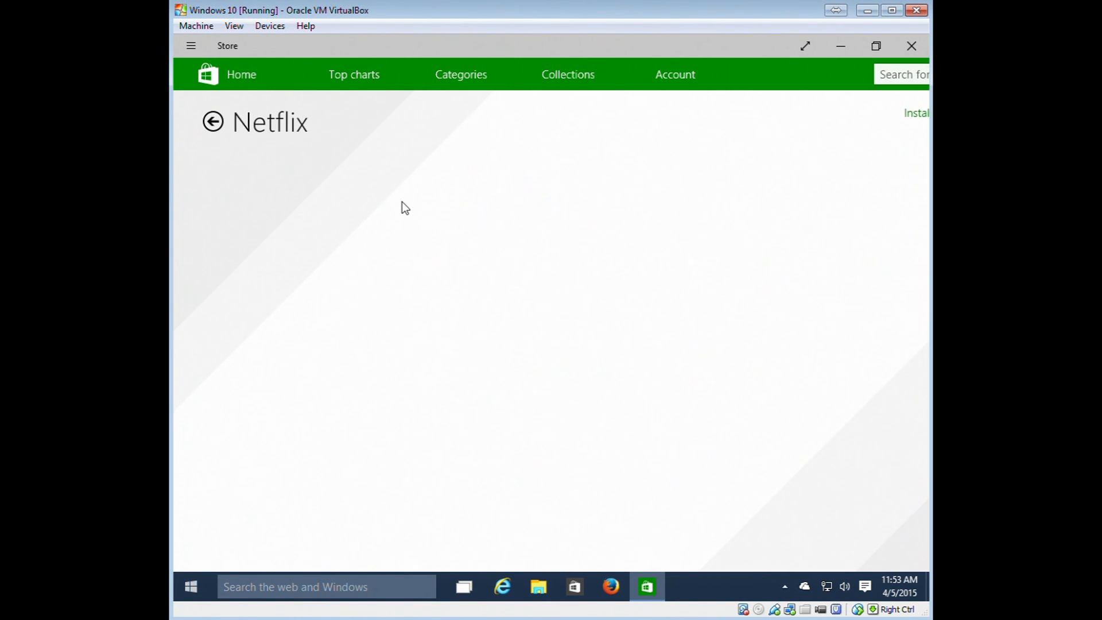
{"action": "left_click", "coordinate": [270, 172]}
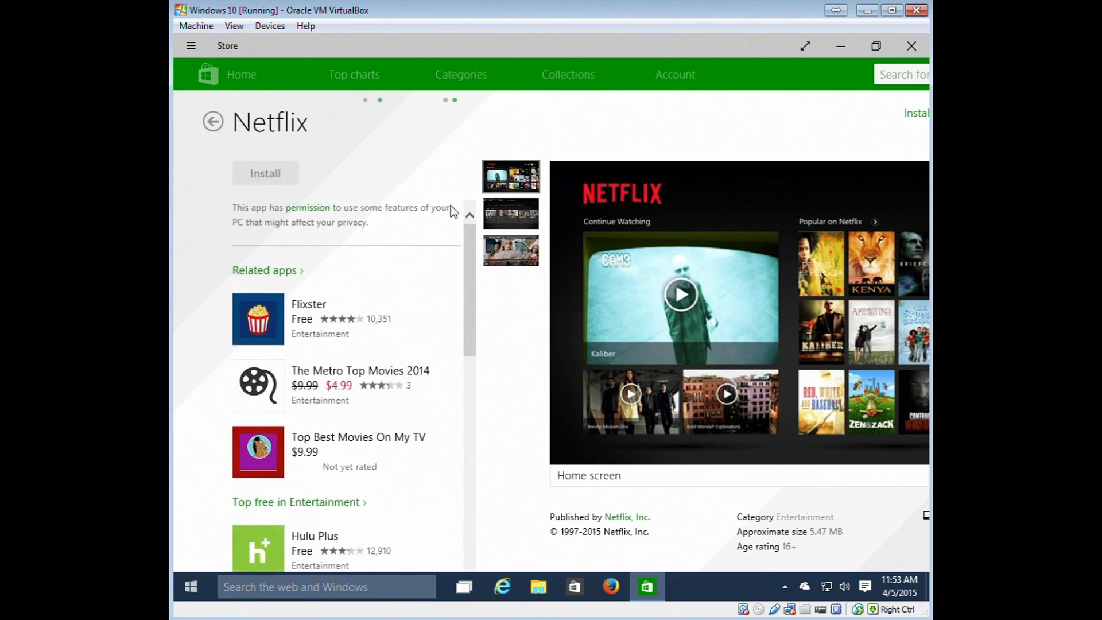
{"action": "left_click", "coordinate": [213, 122]}
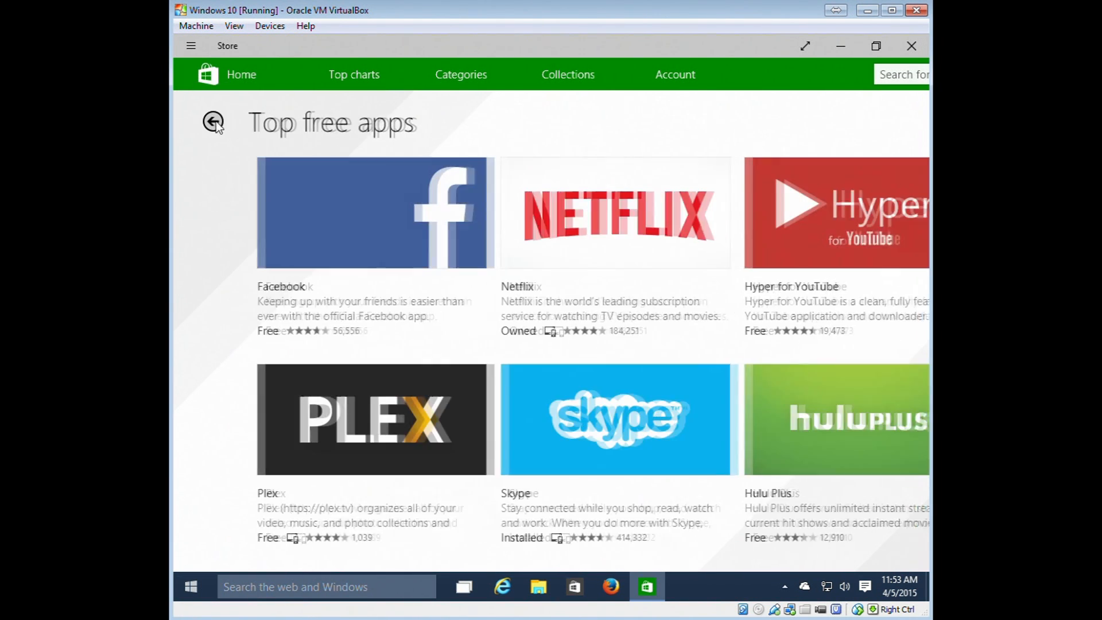
Examine the apps offered in the Top free apps chart, briefly opening the Dropbox page and returning to the chart.
{"action": "scroll", "coordinate": [395, 388], "scroll_direction": "down", "scroll_amount": 3}
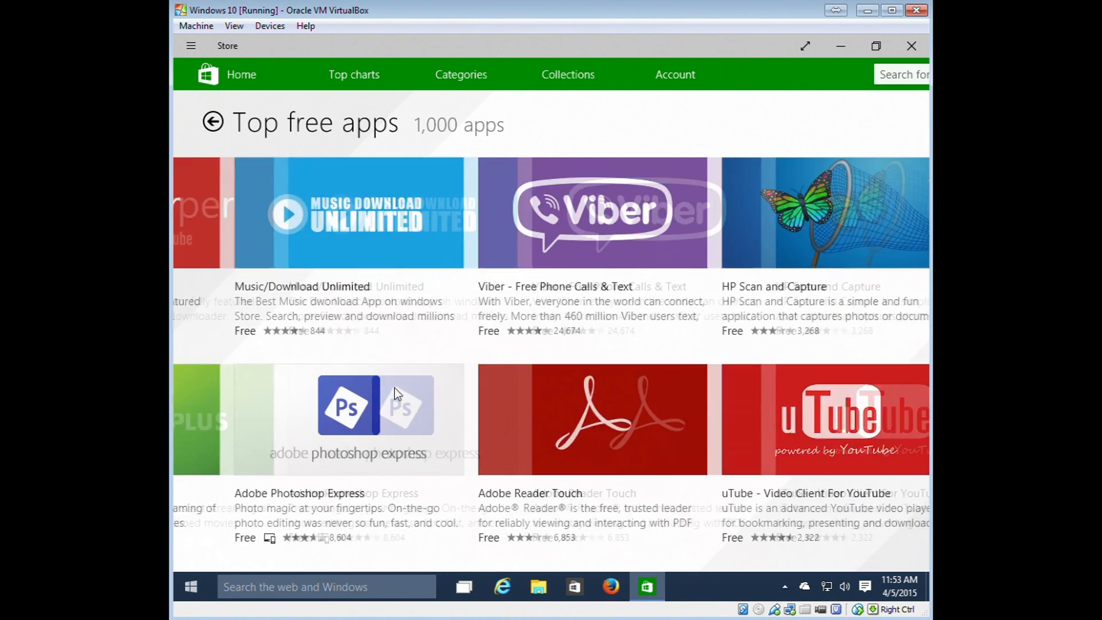
{"action": "scroll", "coordinate": [476, 297], "scroll_direction": "down", "scroll_amount": 2}
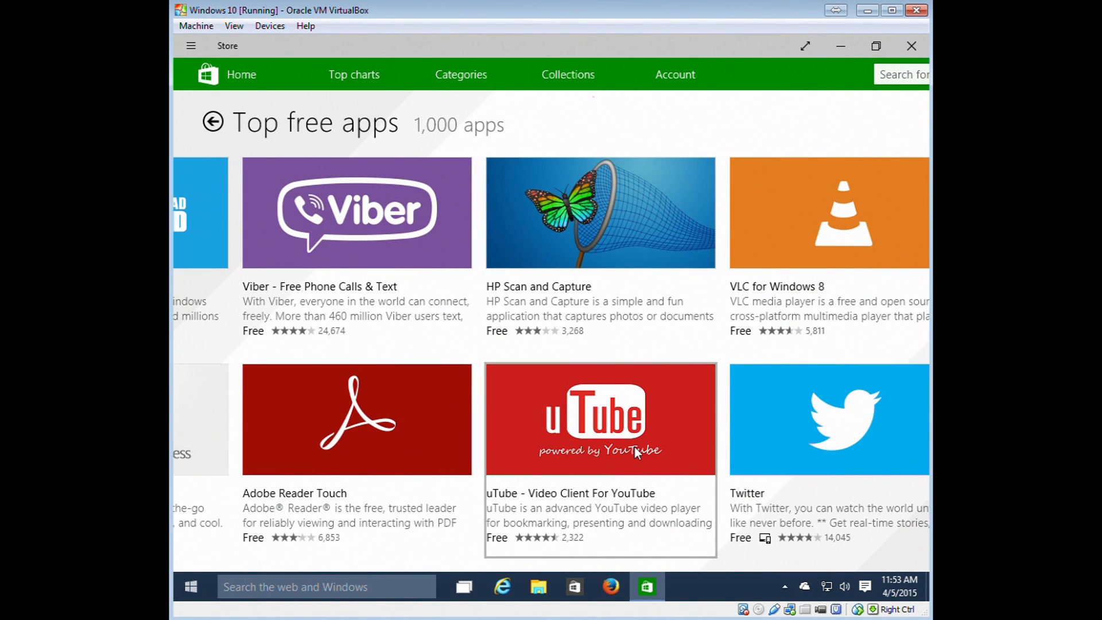
{"action": "scroll", "coordinate": [561, 402], "scroll_direction": "up", "scroll_amount": 8}
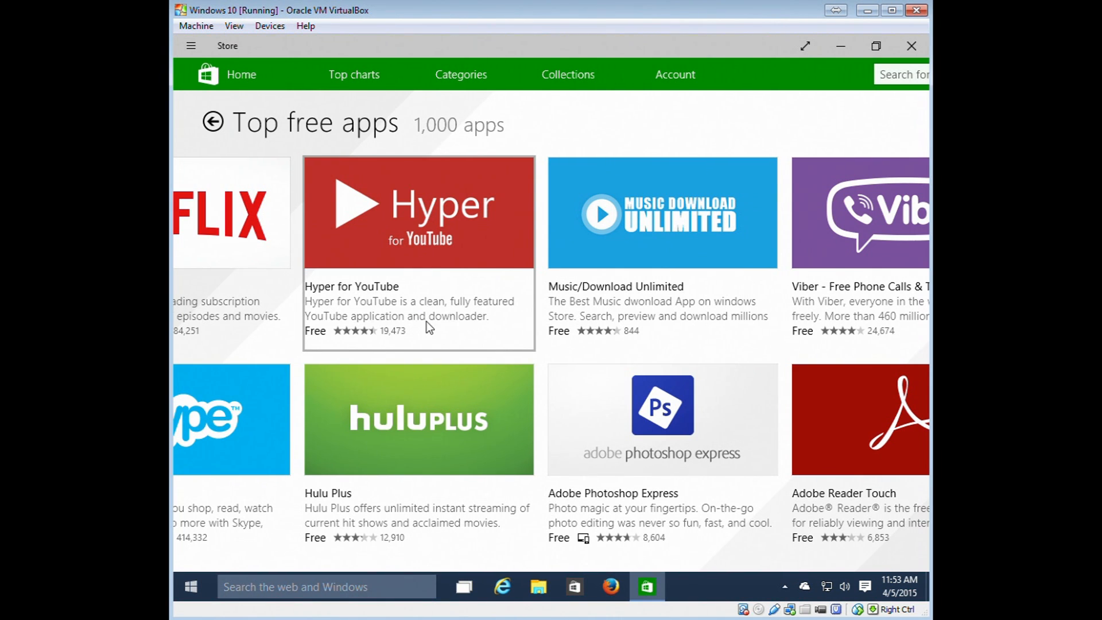
{"action": "scroll", "coordinate": [426, 322], "scroll_direction": "left", "scroll_amount": 5}
{"action": "scroll", "coordinate": [426, 321], "scroll_direction": "right", "scroll_amount": 10}
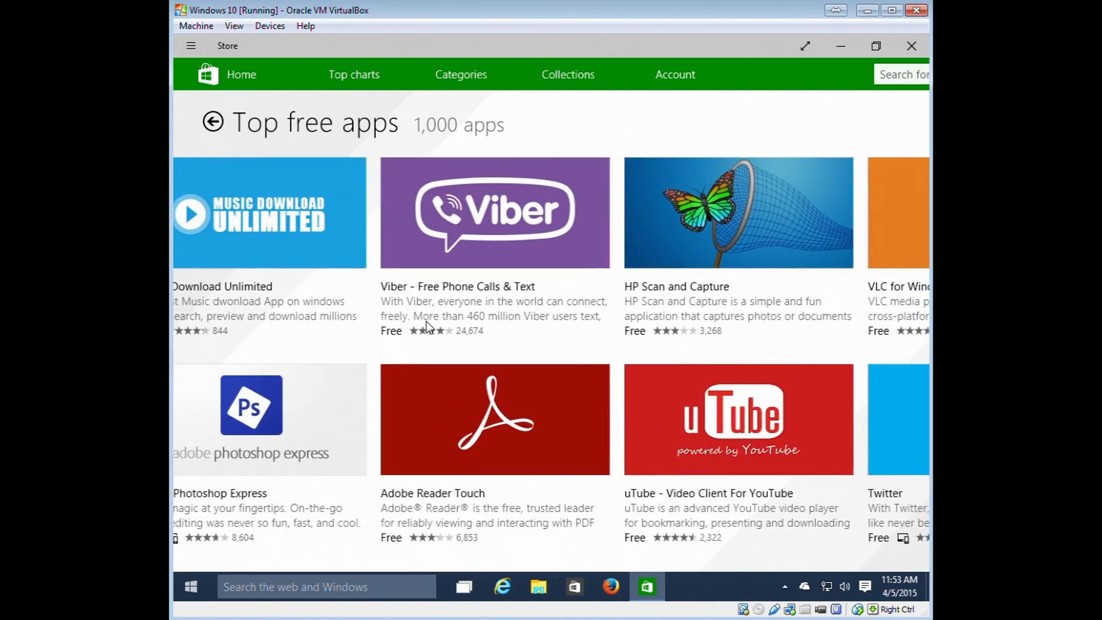
{"action": "scroll", "coordinate": [426, 322], "scroll_direction": "right", "scroll_amount": 4}
{"action": "scroll", "coordinate": [425, 321], "scroll_direction": "right", "scroll_amount": 3}
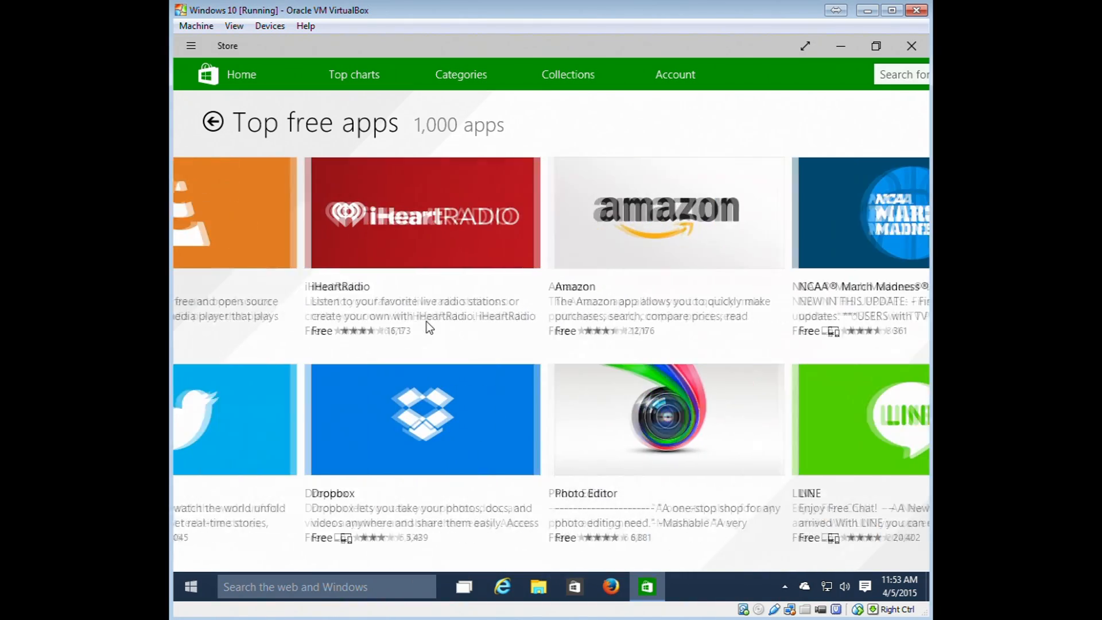
{"action": "scroll", "coordinate": [426, 321], "scroll_direction": "right", "scroll_amount": 2}
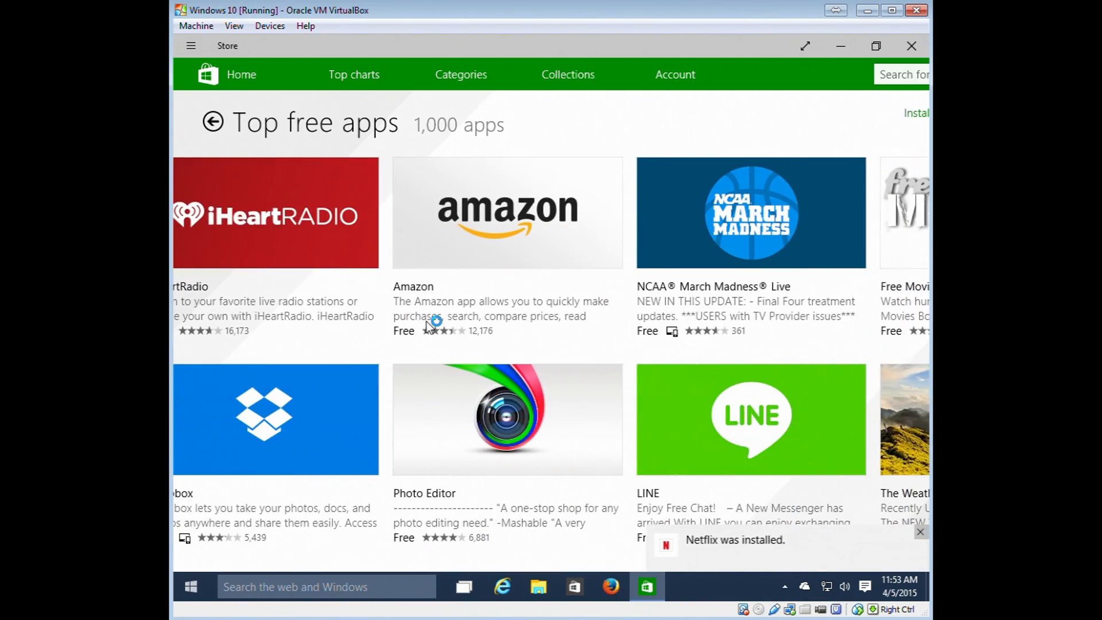
{"action": "scroll", "coordinate": [425, 321], "scroll_direction": "right", "scroll_amount": 2}
{"action": "left_click", "coordinate": [476, 411]}
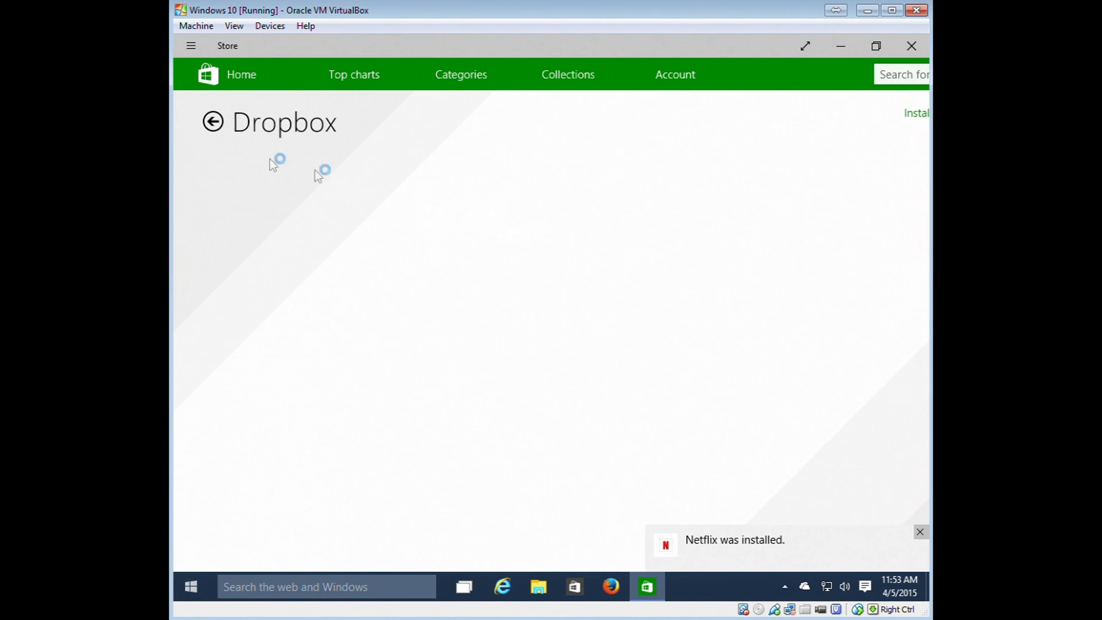
{"action": "left_click", "coordinate": [220, 122]}
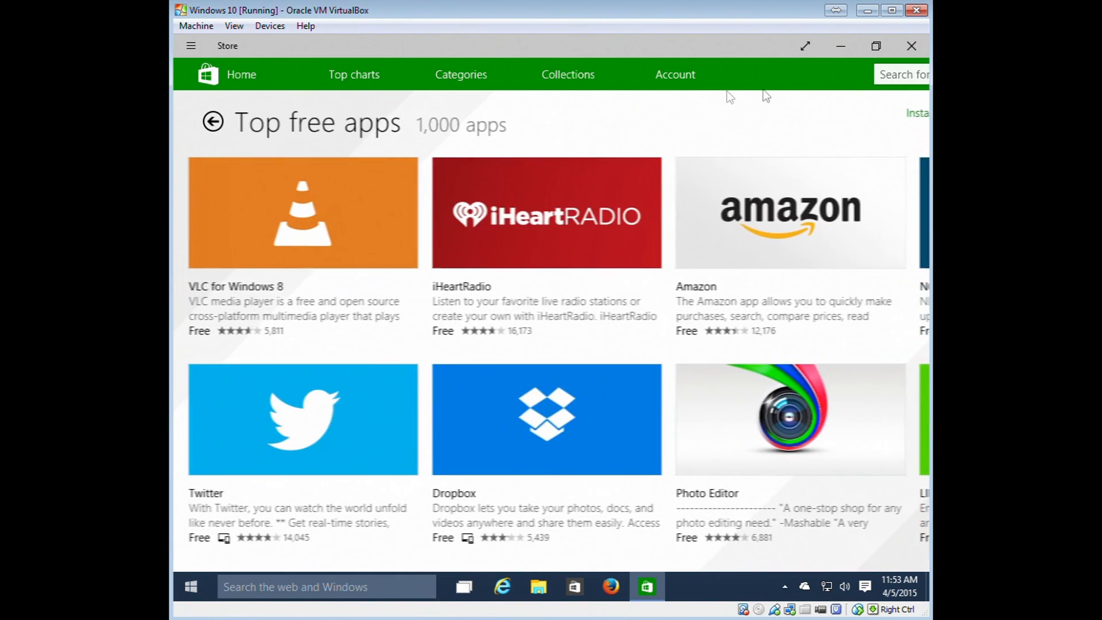
Search the Store for "mega" and look through the resulting apps.
{"action": "left_click", "coordinate": [886, 73]}
{"action": "type", "text": "mega"}
{"action": "key", "text": "Return"}
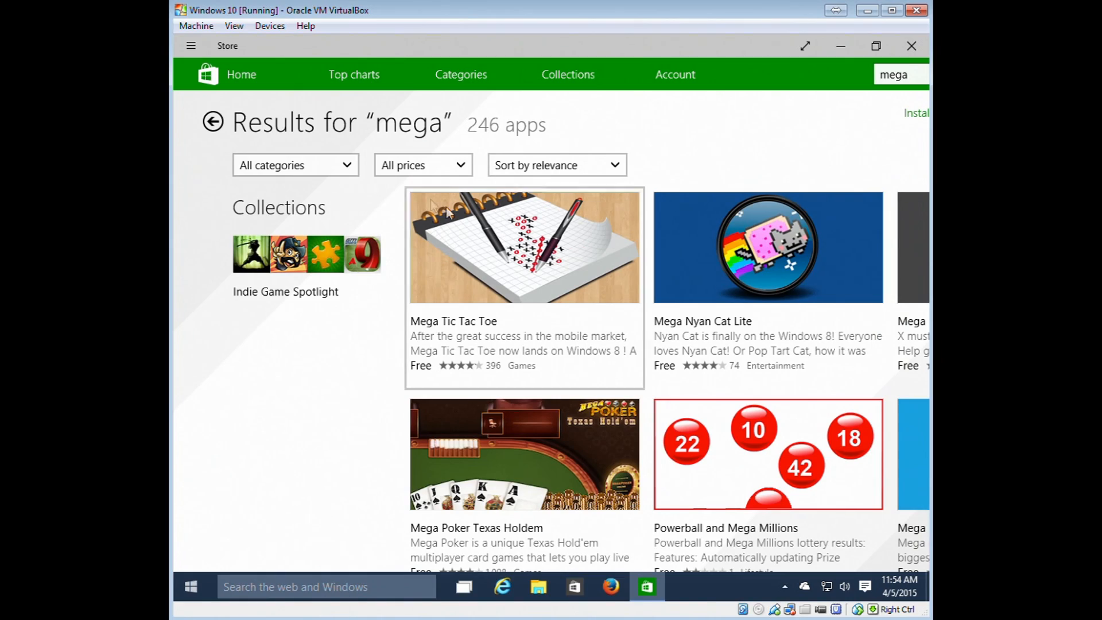
{"action": "scroll", "coordinate": [459, 253], "scroll_direction": "down", "scroll_amount": 5}
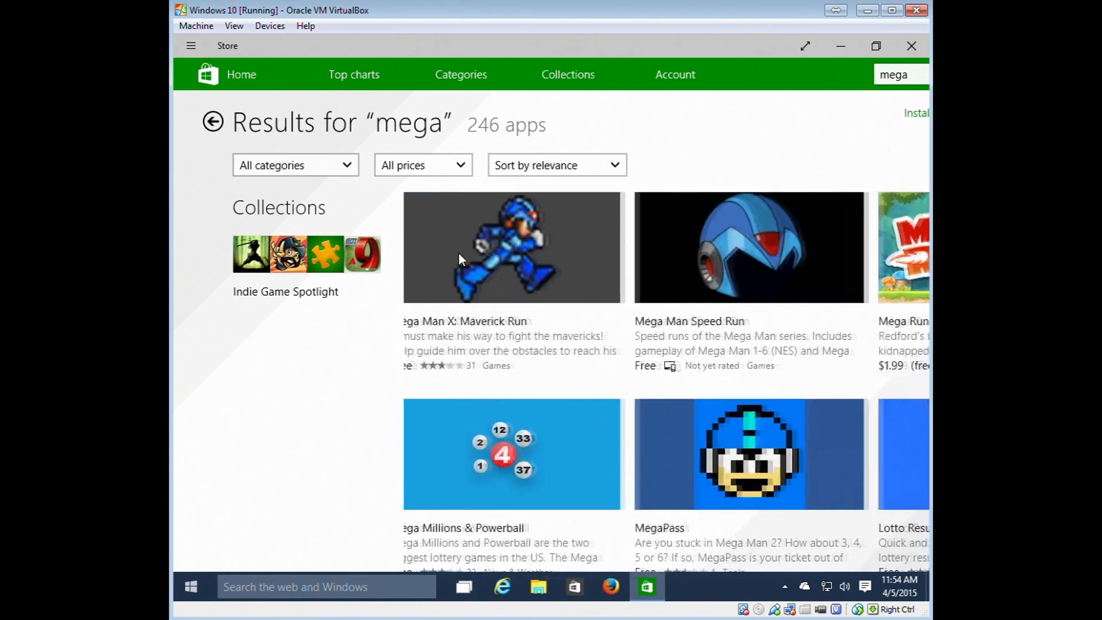
{"action": "scroll", "coordinate": [459, 253], "scroll_direction": "down", "scroll_amount": 3}
{"action": "scroll", "coordinate": [546, 257], "scroll_direction": "down", "scroll_amount": 3}
{"action": "scroll", "coordinate": [545, 257], "scroll_direction": "down", "scroll_amount": 5}
{"action": "scroll", "coordinate": [546, 257], "scroll_direction": "down", "scroll_amount": 3}
{"action": "scroll", "coordinate": [545, 257], "scroll_direction": "down", "scroll_amount": 3}
{"action": "scroll", "coordinate": [546, 257], "scroll_direction": "up", "scroll_amount": 10}
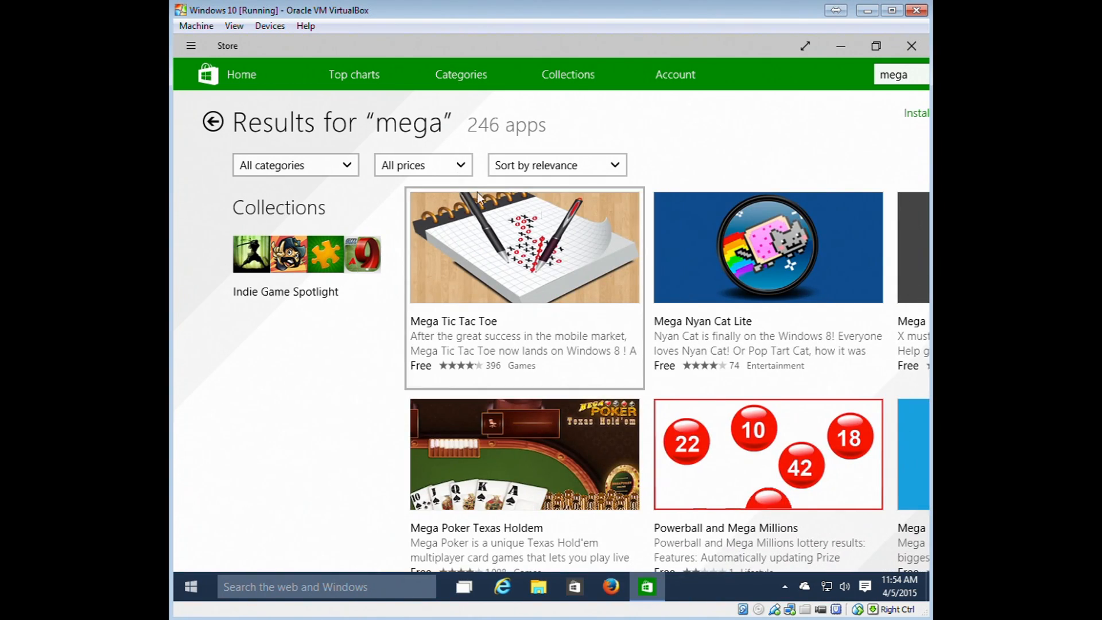
Return to the Top free apps chart, find Autodesk Pixlr and install it from its page.
{"action": "left_click", "coordinate": [212, 123]}
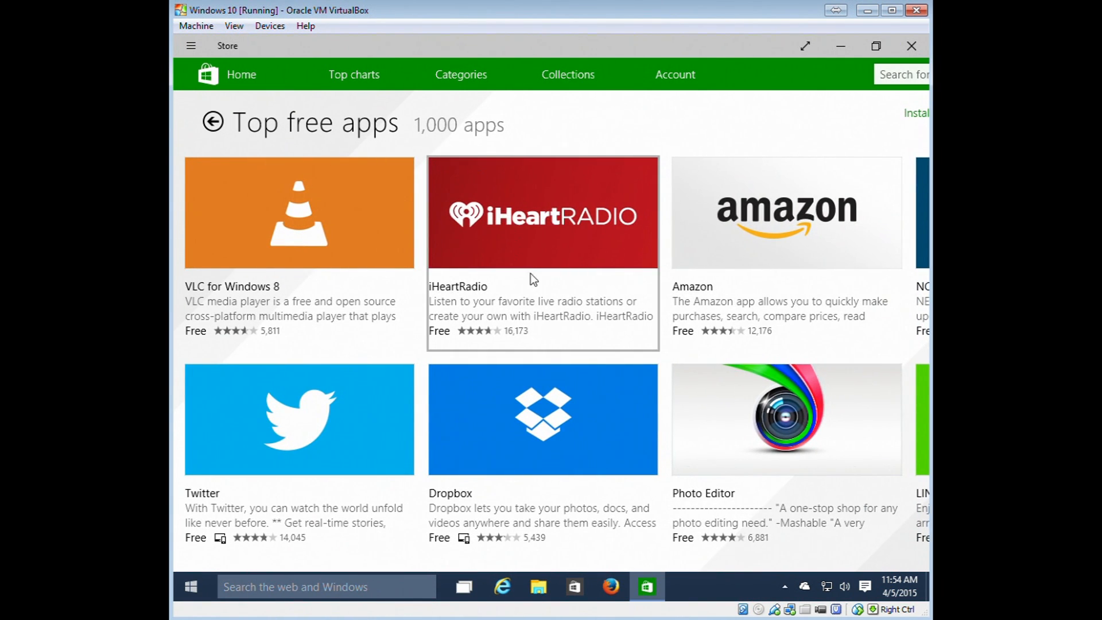
{"action": "scroll", "coordinate": [531, 273], "scroll_direction": "down", "scroll_amount": 5}
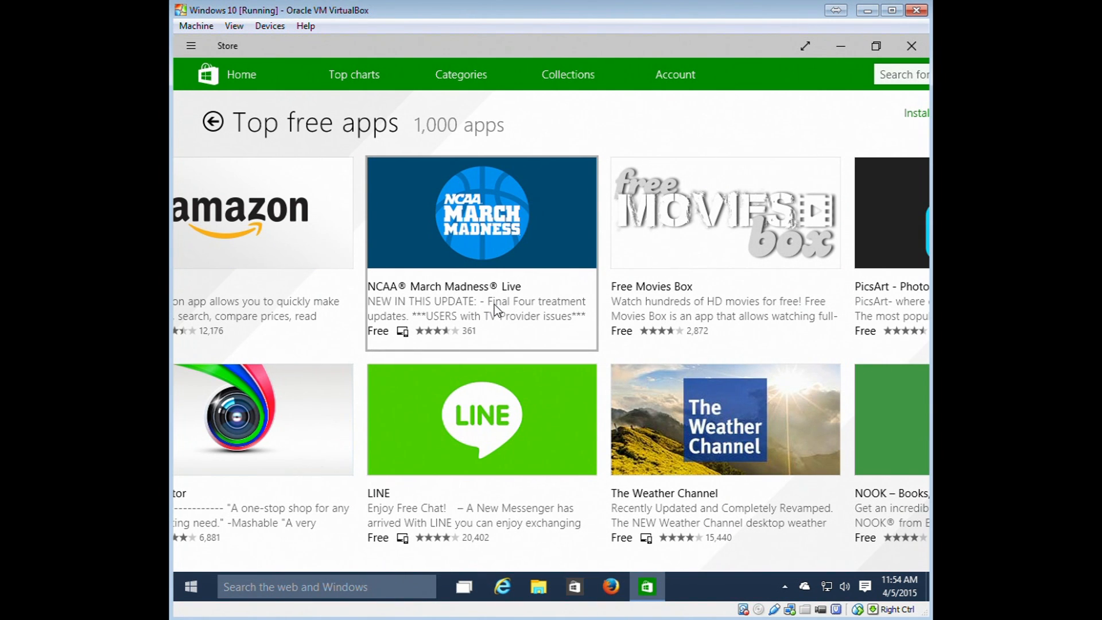
{"action": "scroll", "coordinate": [494, 305], "scroll_direction": "down", "scroll_amount": 4}
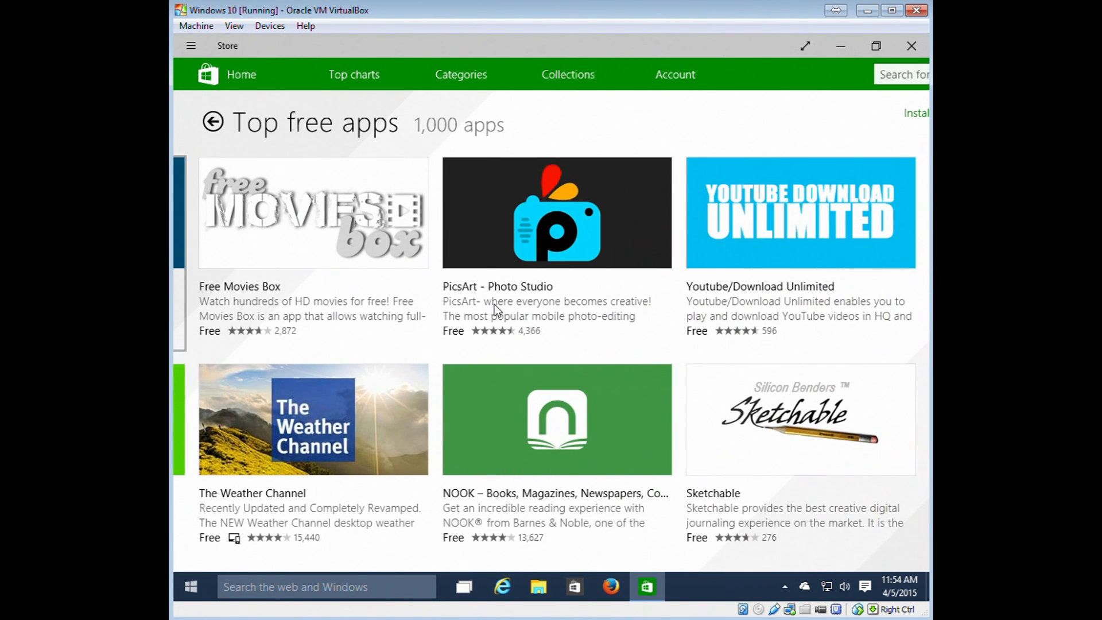
{"action": "scroll", "coordinate": [494, 304], "scroll_direction": "down", "scroll_amount": 4}
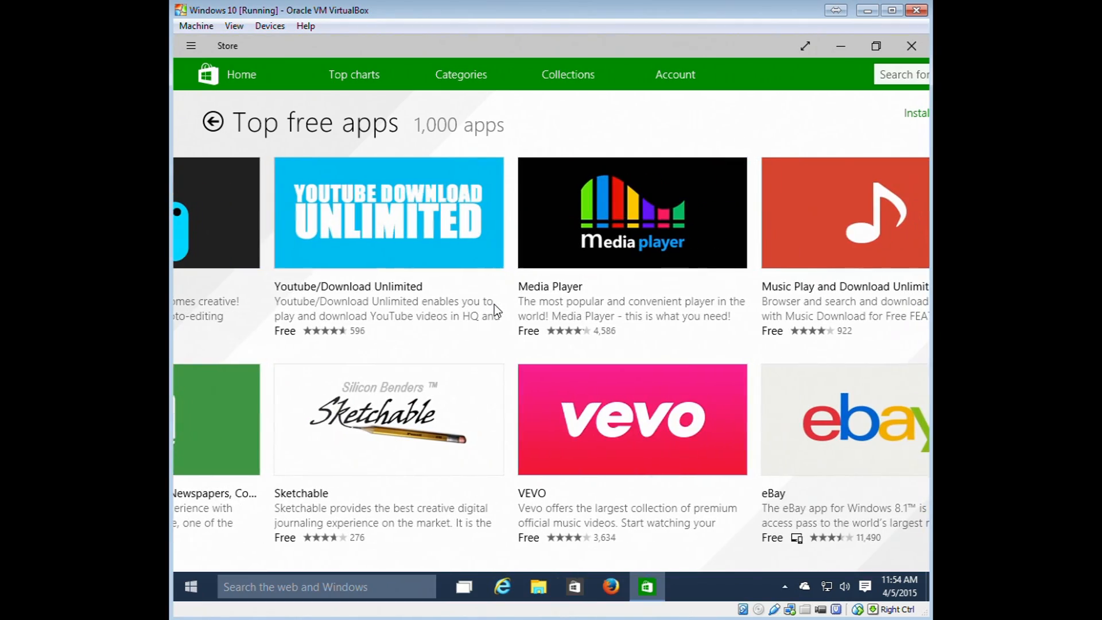
{"action": "scroll", "coordinate": [680, 325], "scroll_direction": "down", "scroll_amount": 5}
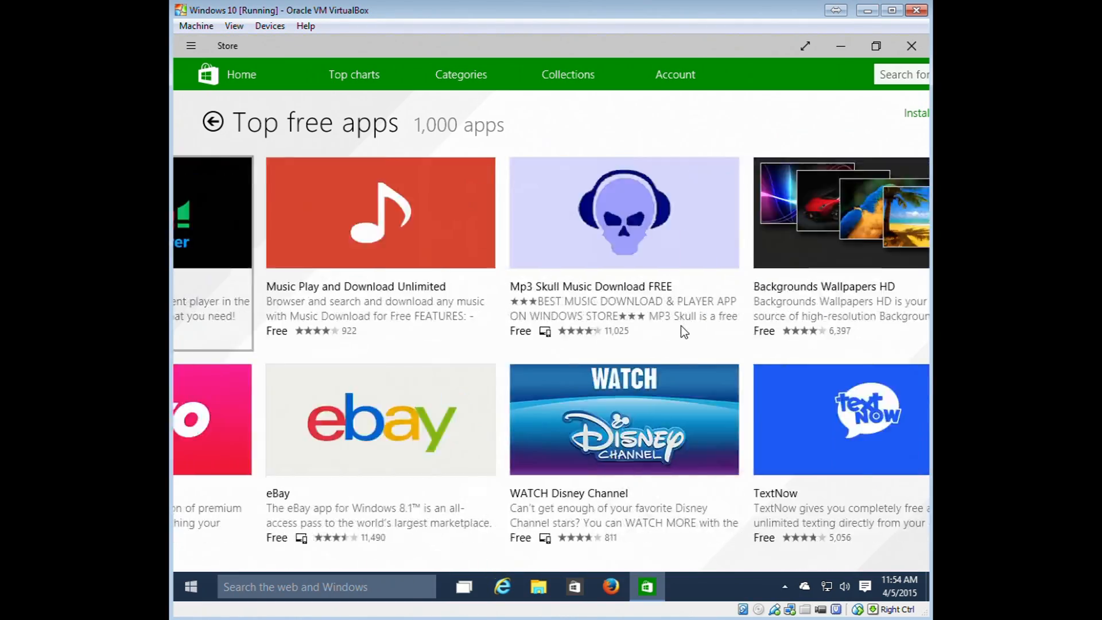
{"action": "scroll", "coordinate": [487, 301], "scroll_direction": "down", "scroll_amount": 4}
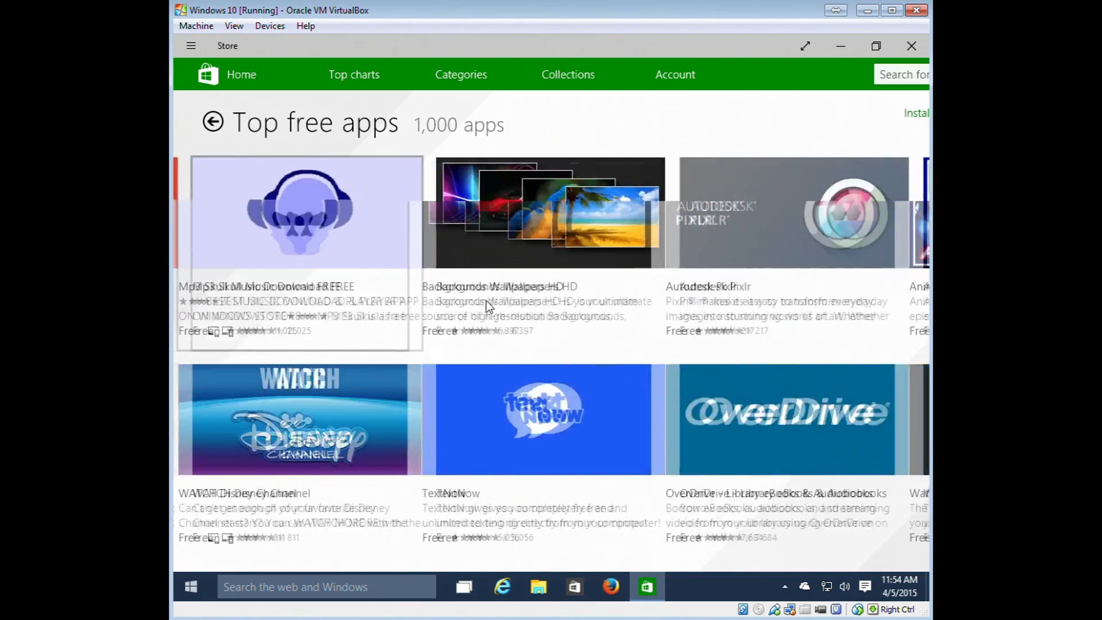
{"action": "left_click", "coordinate": [469, 214]}
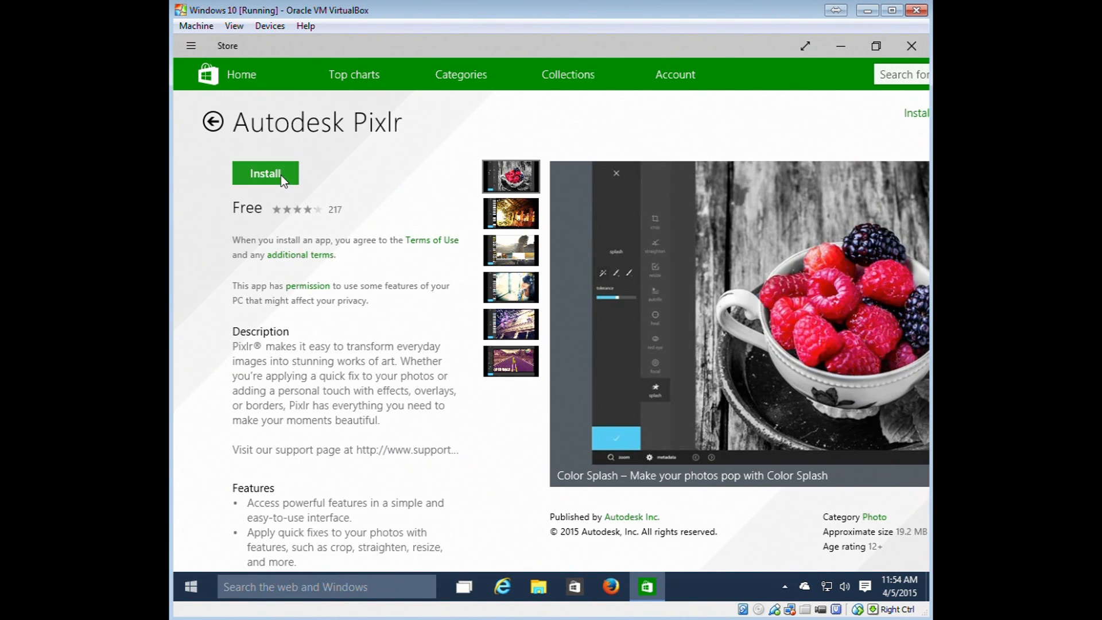
{"action": "left_click", "coordinate": [280, 174]}
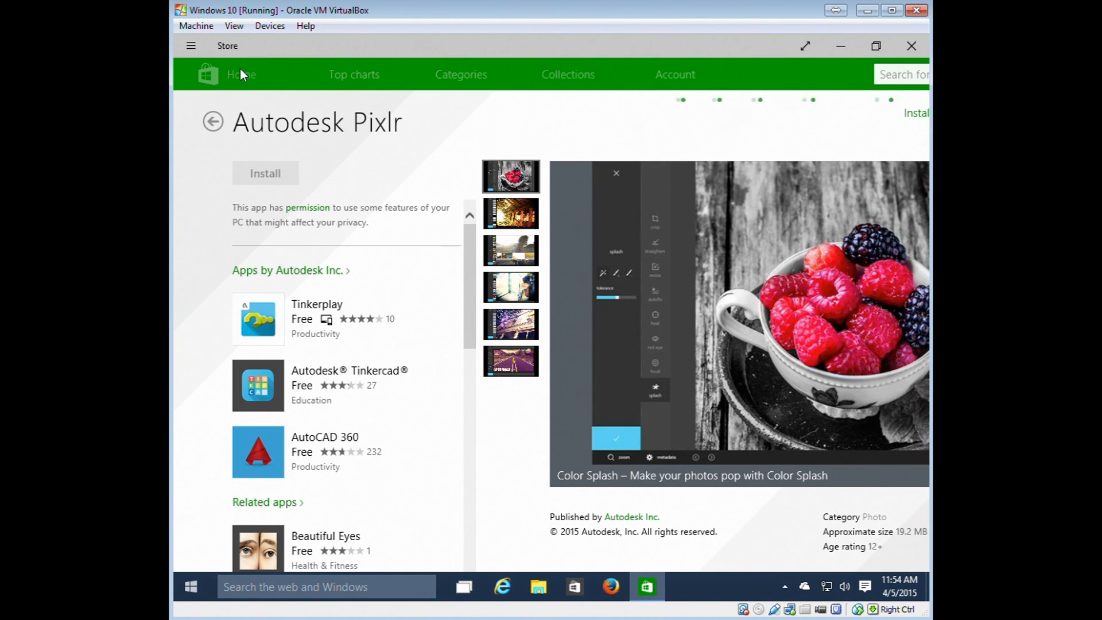
Visit the Store home page, bring up its app commands, and return to the Autodesk Pixlr page.
{"action": "left_click", "coordinate": [246, 83]}
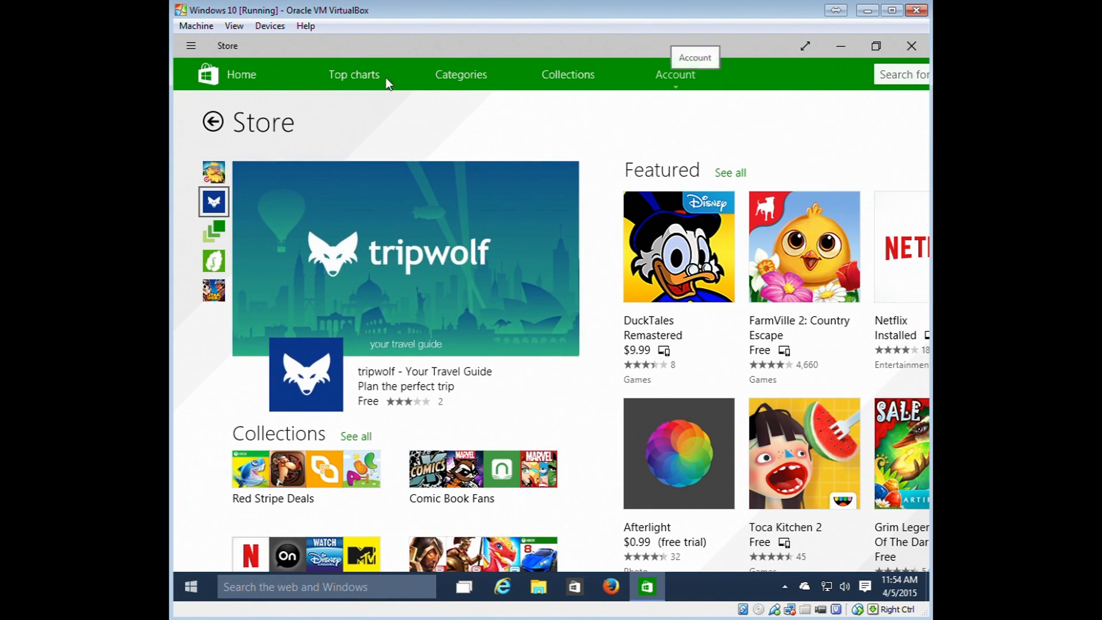
{"action": "left_click", "coordinate": [193, 47]}
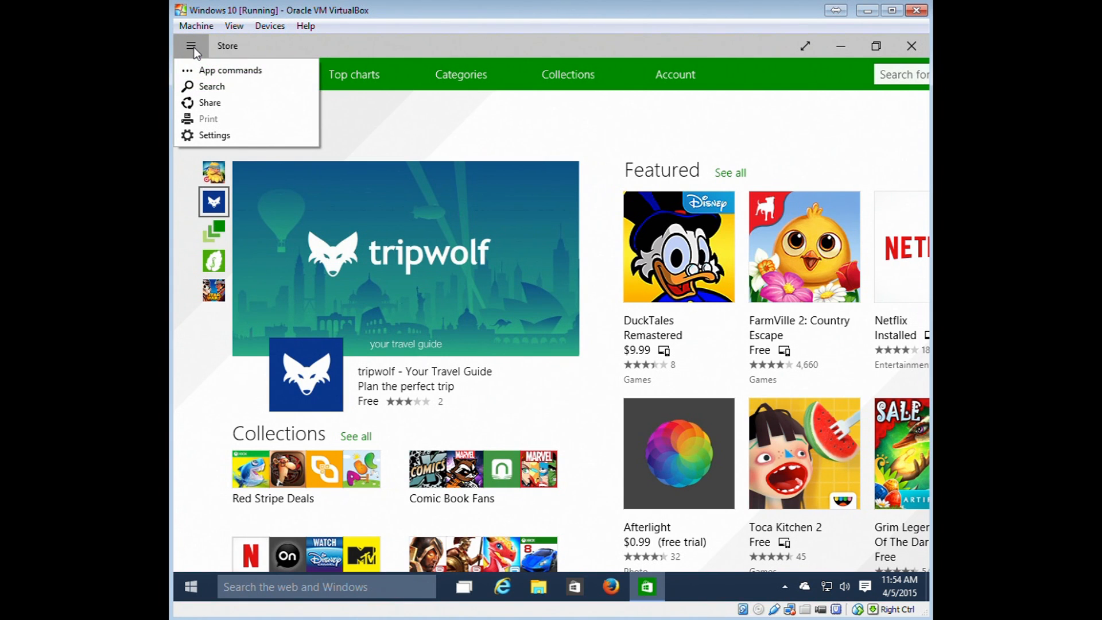
{"action": "left_click", "coordinate": [224, 70]}
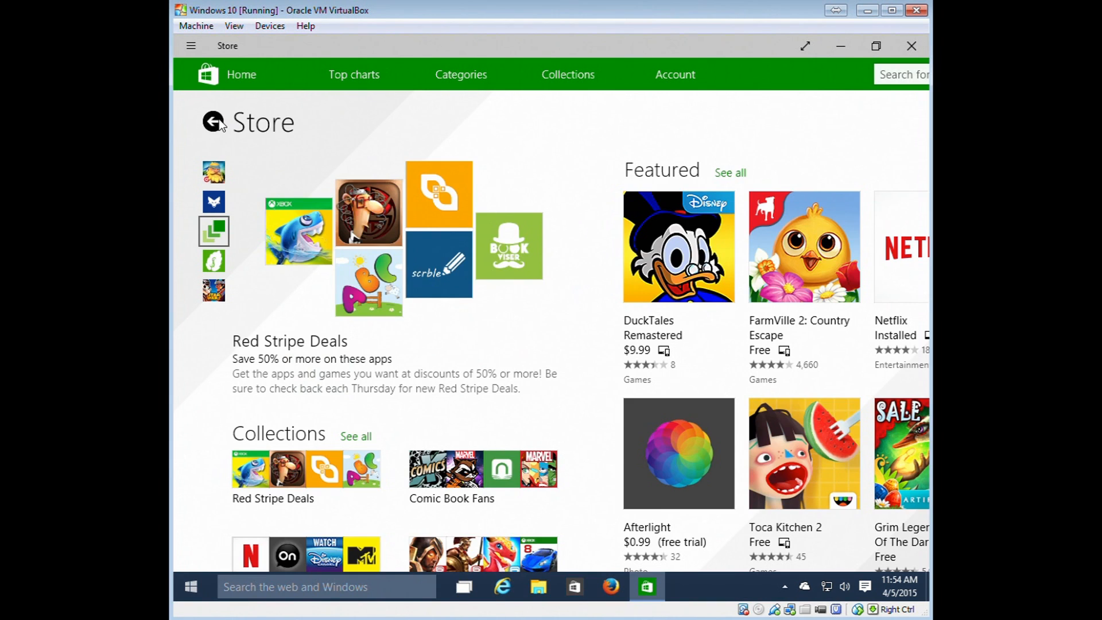
{"action": "left_click", "coordinate": [218, 121]}
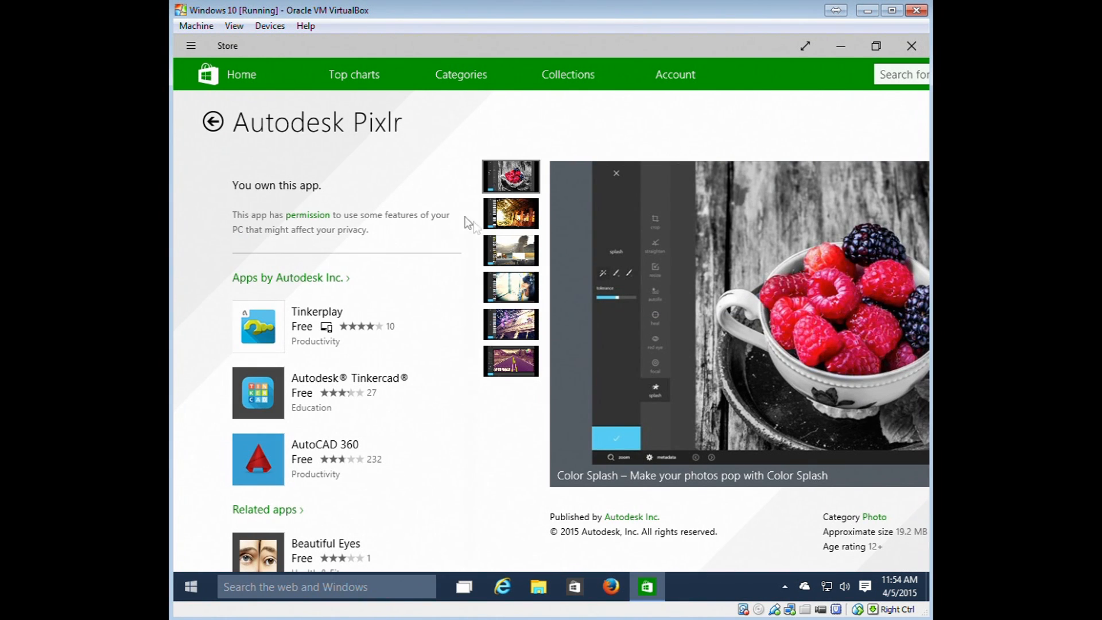
Examine the reviews and related apps on the Autodesk Pixlr page, then return to the Top free apps chart.
{"action": "scroll", "coordinate": [417, 159], "scroll_direction": "down", "scroll_amount": 5}
{"action": "scroll", "coordinate": [417, 159], "scroll_direction": "down", "scroll_amount": 5}
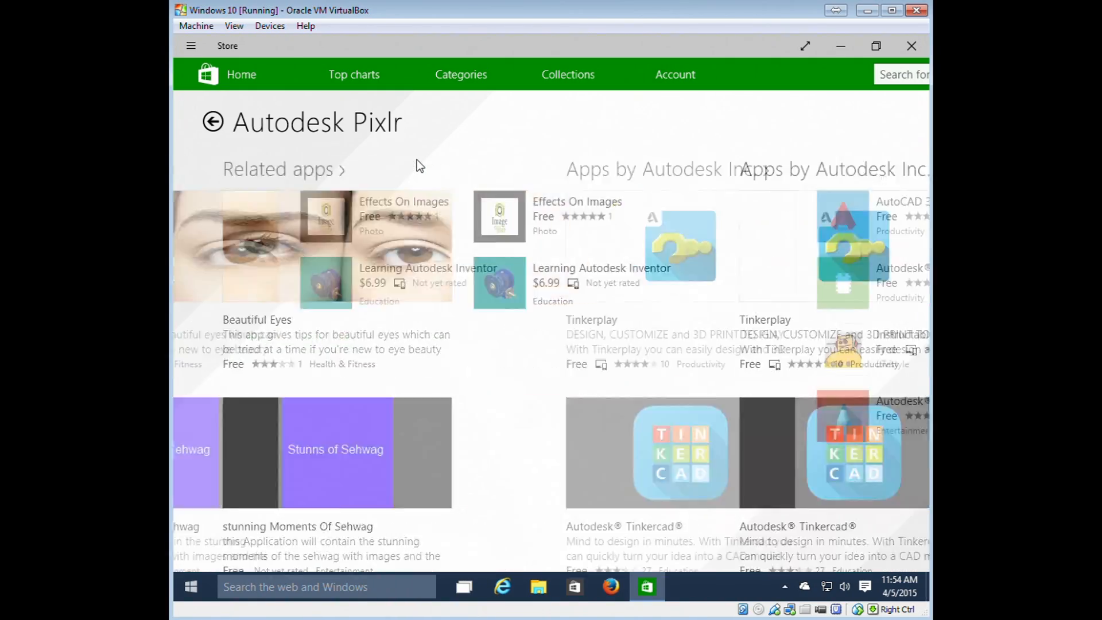
{"action": "scroll", "coordinate": [456, 256], "scroll_direction": "up", "scroll_amount": 5}
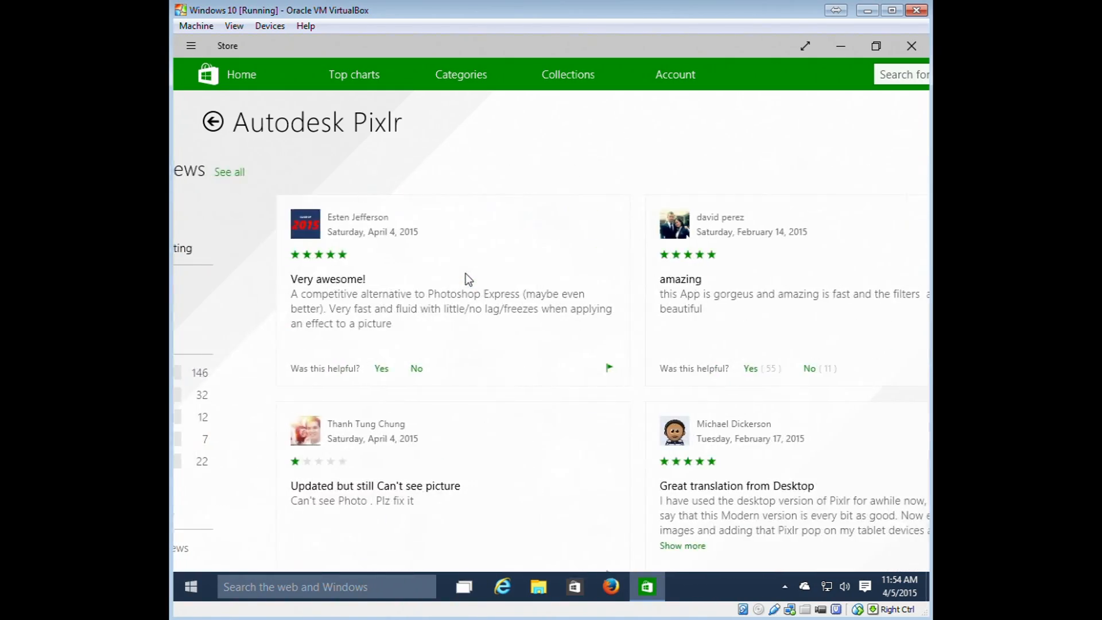
{"action": "scroll", "coordinate": [466, 274], "scroll_direction": "up", "scroll_amount": 5}
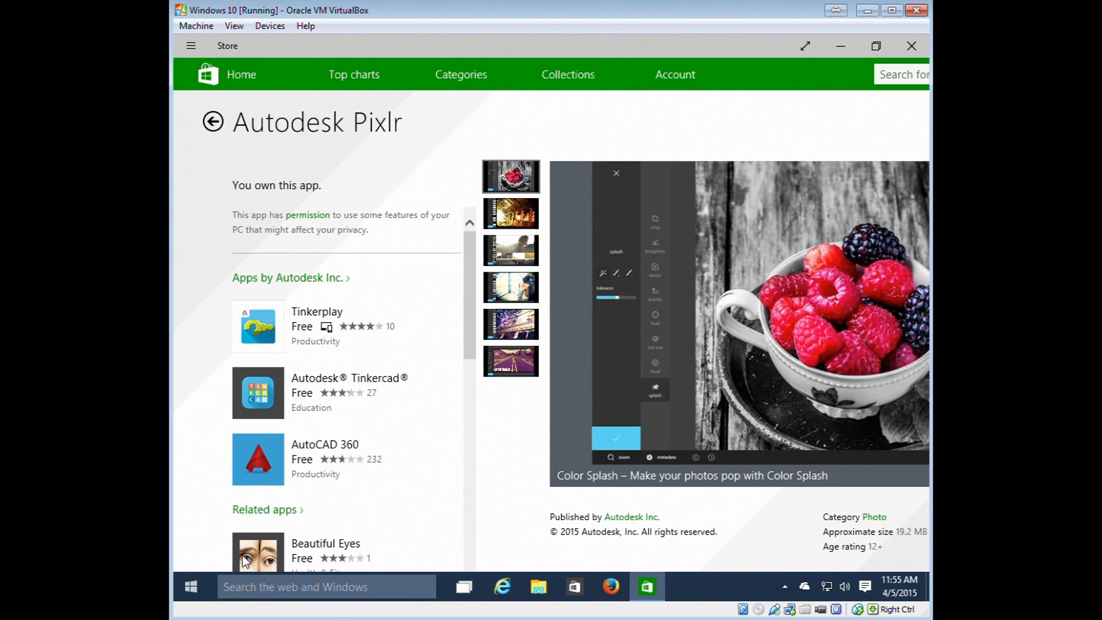
{"action": "left_click", "coordinate": [214, 122]}
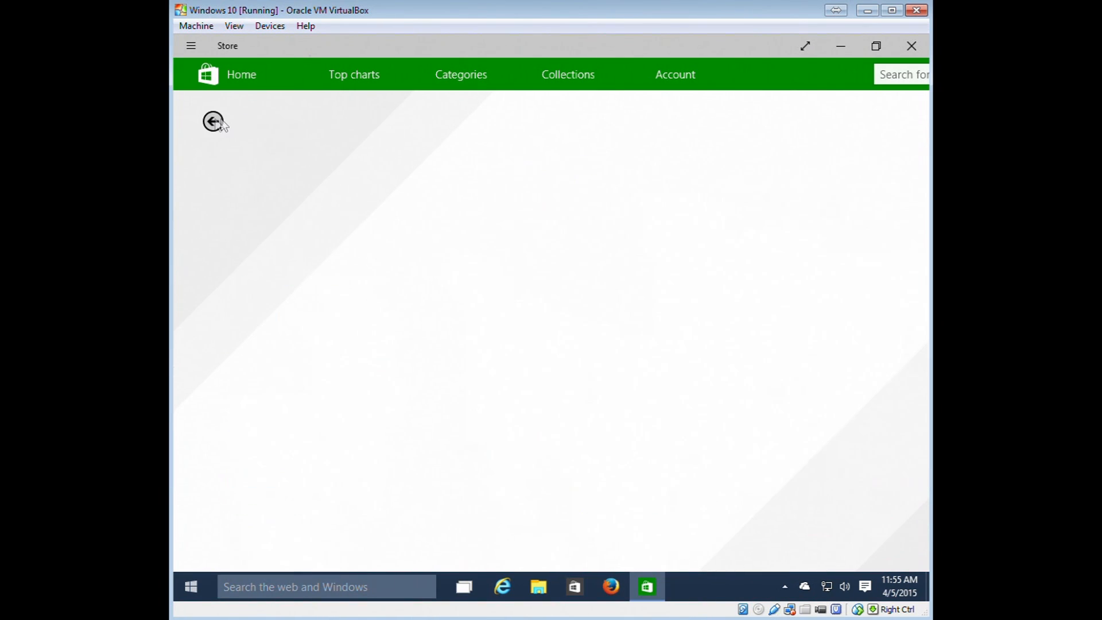
Minimize the Store and look through the Start menu's tiles and full app list.
{"action": "left_click", "coordinate": [832, 46]}
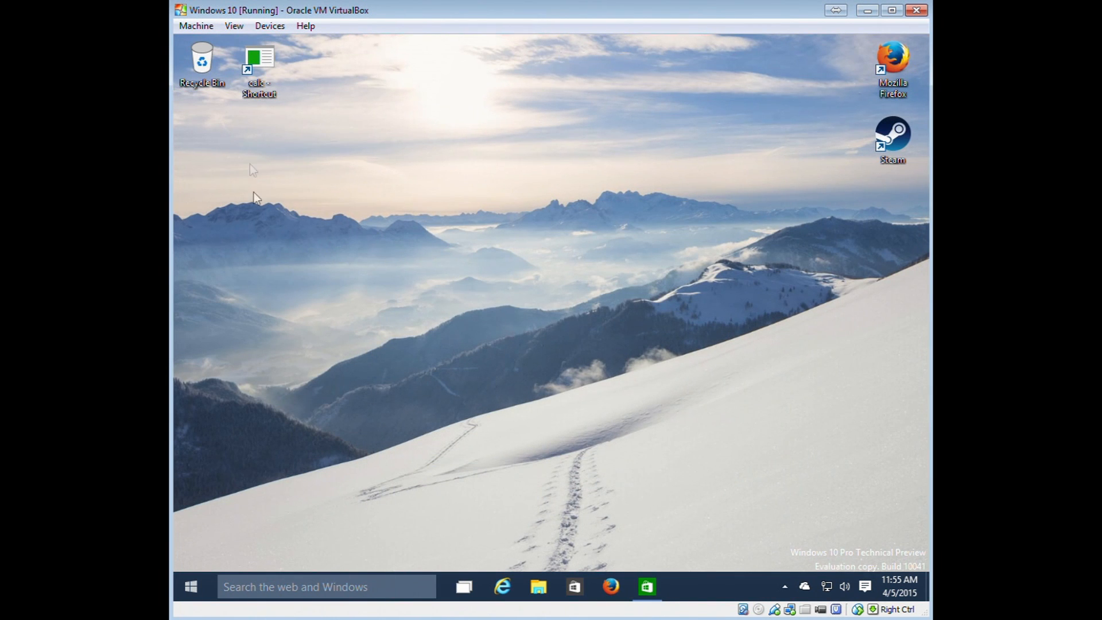
{"action": "left_click", "coordinate": [193, 586]}
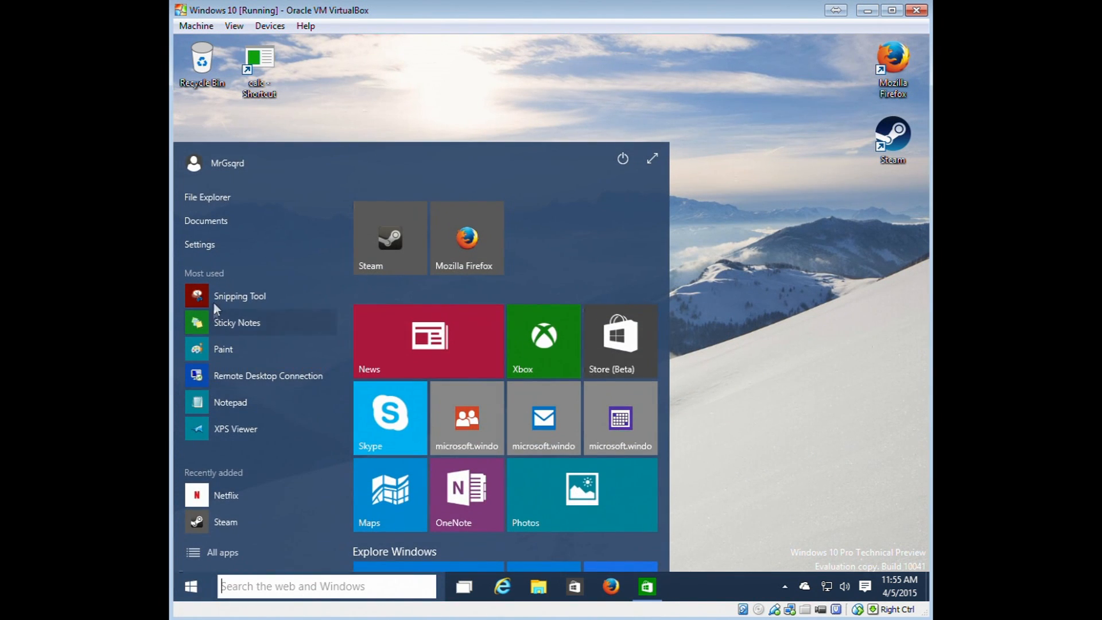
{"action": "scroll", "coordinate": [572, 307], "scroll_direction": "down", "scroll_amount": 5}
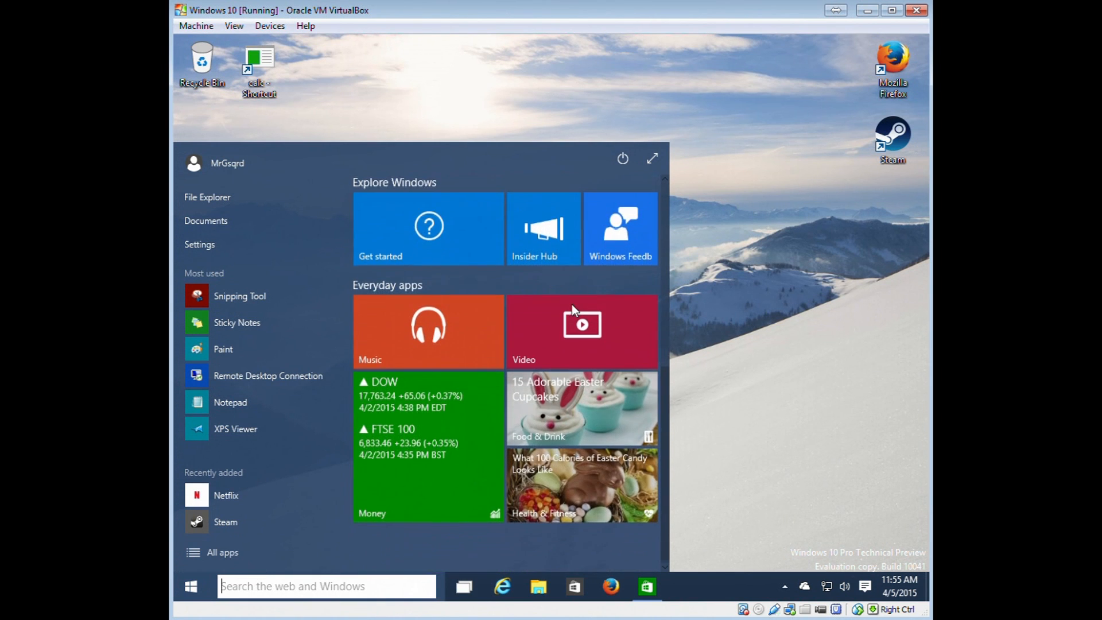
{"action": "scroll", "coordinate": [572, 304], "scroll_direction": "up", "scroll_amount": 5}
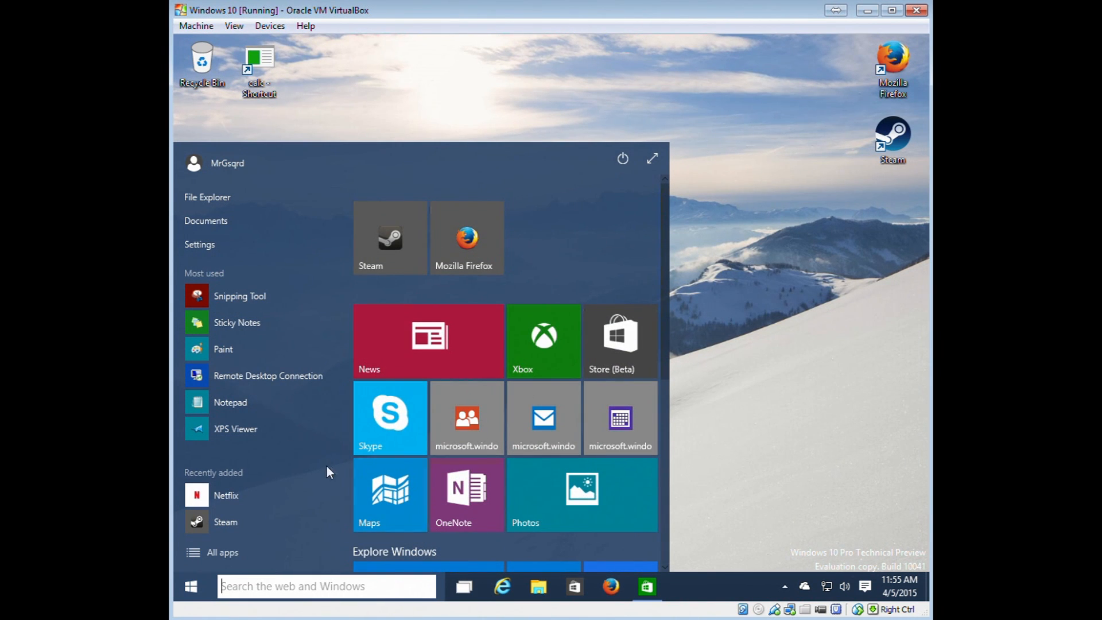
{"action": "left_click", "coordinate": [217, 554]}
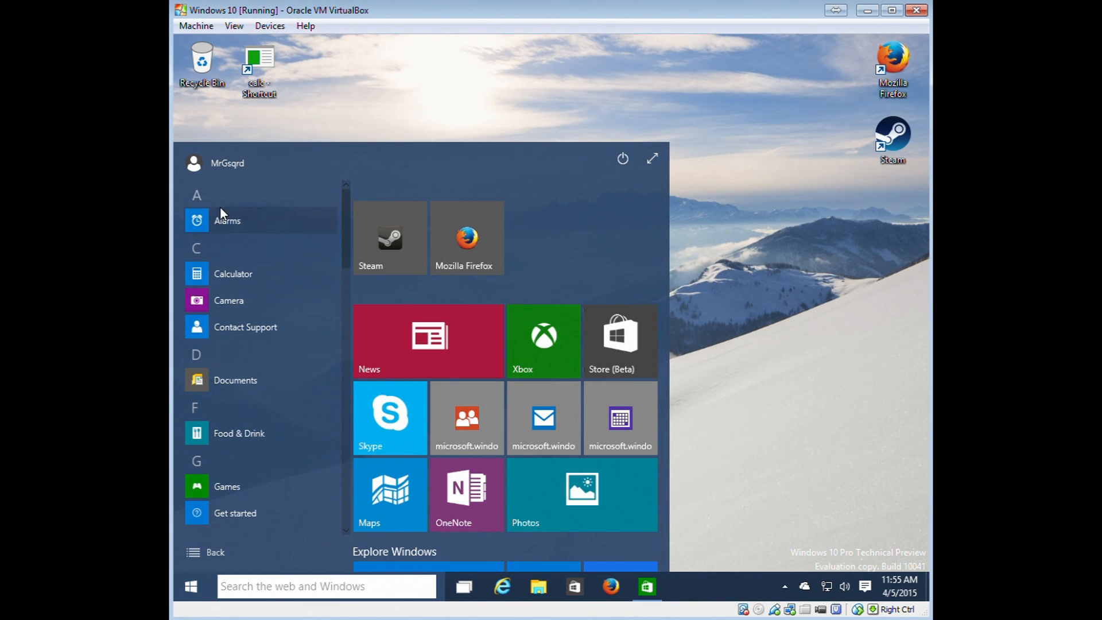
{"action": "scroll", "coordinate": [231, 227], "scroll_direction": "down", "scroll_amount": 5}
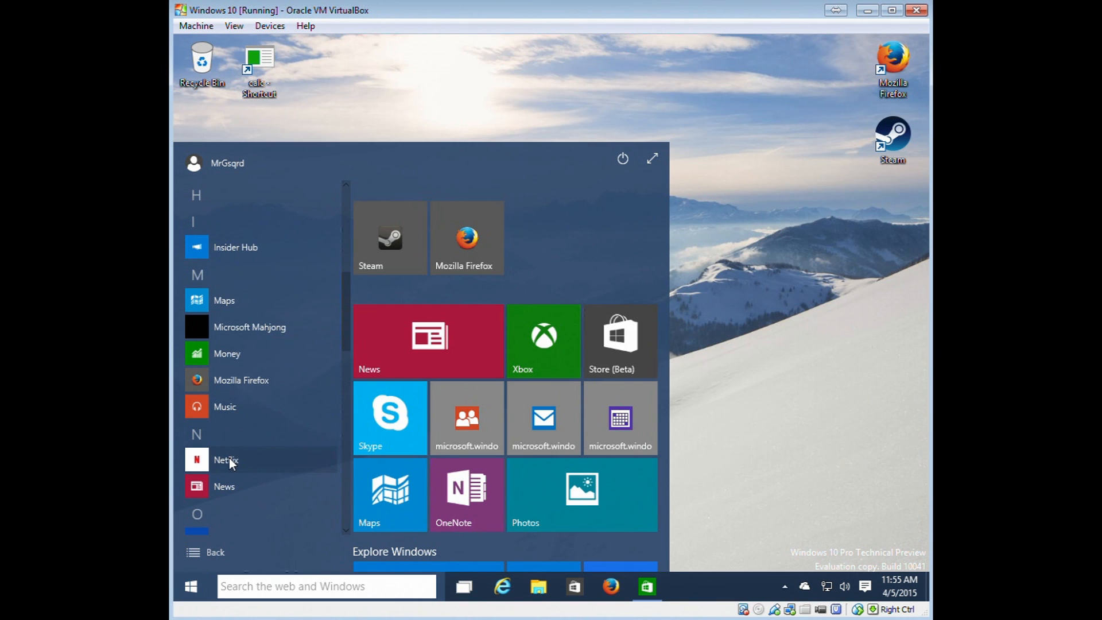
{"action": "scroll", "coordinate": [229, 458], "scroll_direction": "down", "scroll_amount": 1}
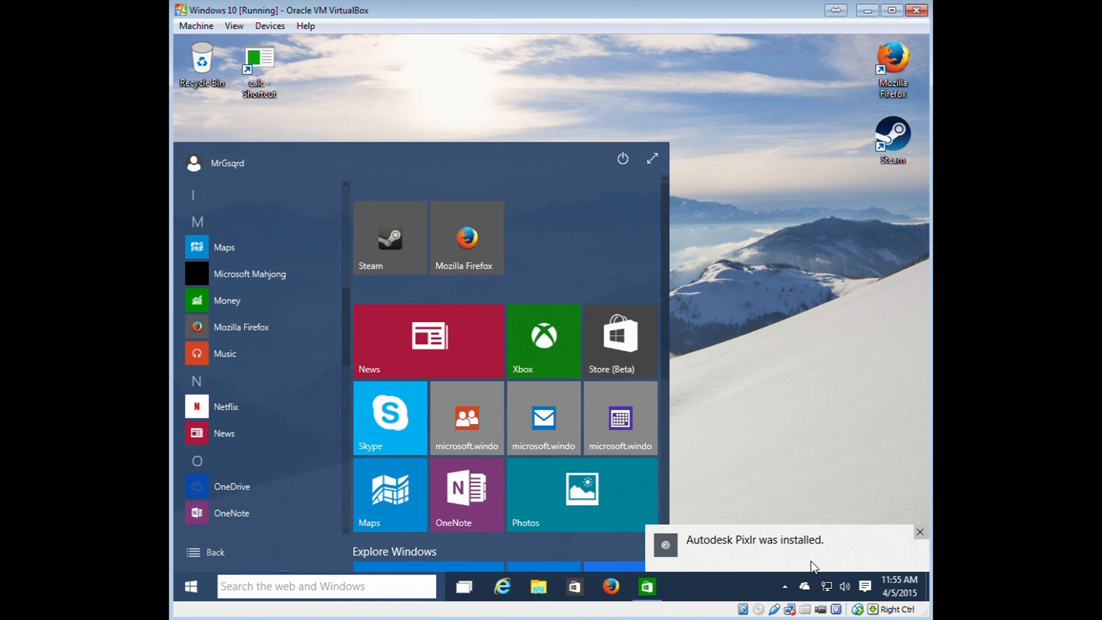
Open the Autodesk Pixlr installation notification, minimize the Store again, and examine the Start menu's full app list.
{"action": "left_click", "coordinate": [797, 551]}
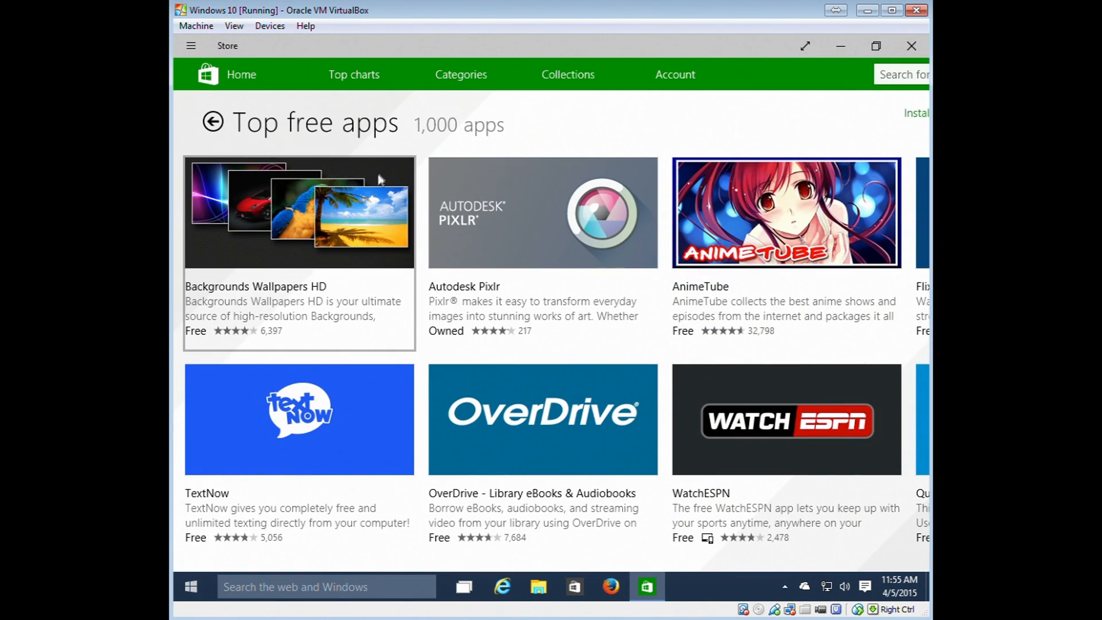
{"action": "left_click", "coordinate": [851, 41]}
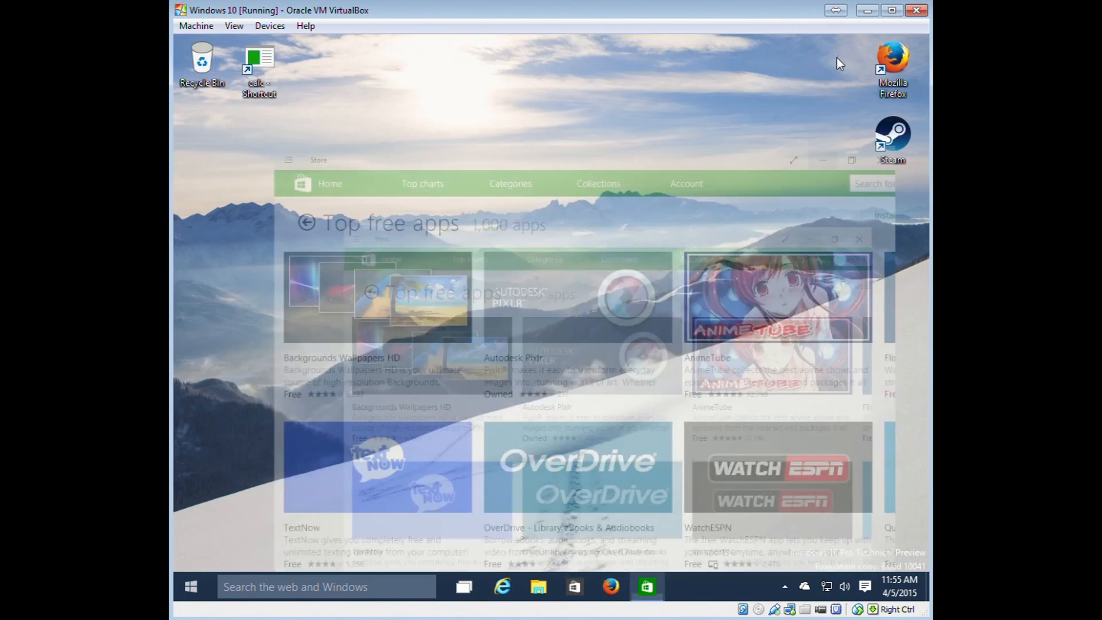
{"action": "left_click", "coordinate": [193, 587]}
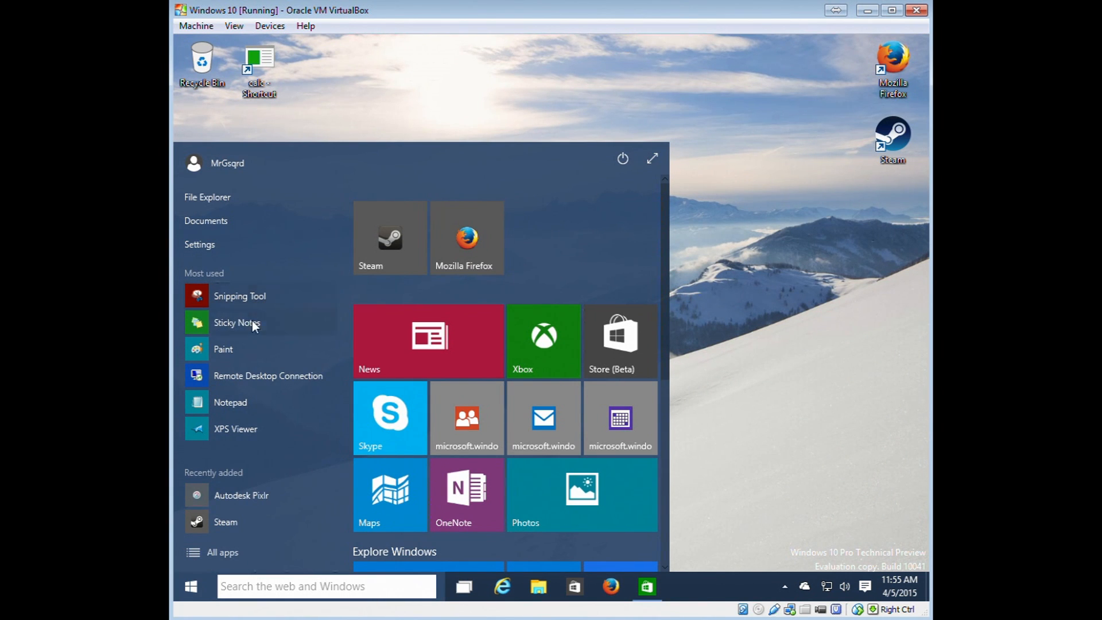
{"action": "left_click", "coordinate": [218, 552]}
{"action": "scroll", "coordinate": [226, 355], "scroll_direction": "down", "scroll_amount": 5}
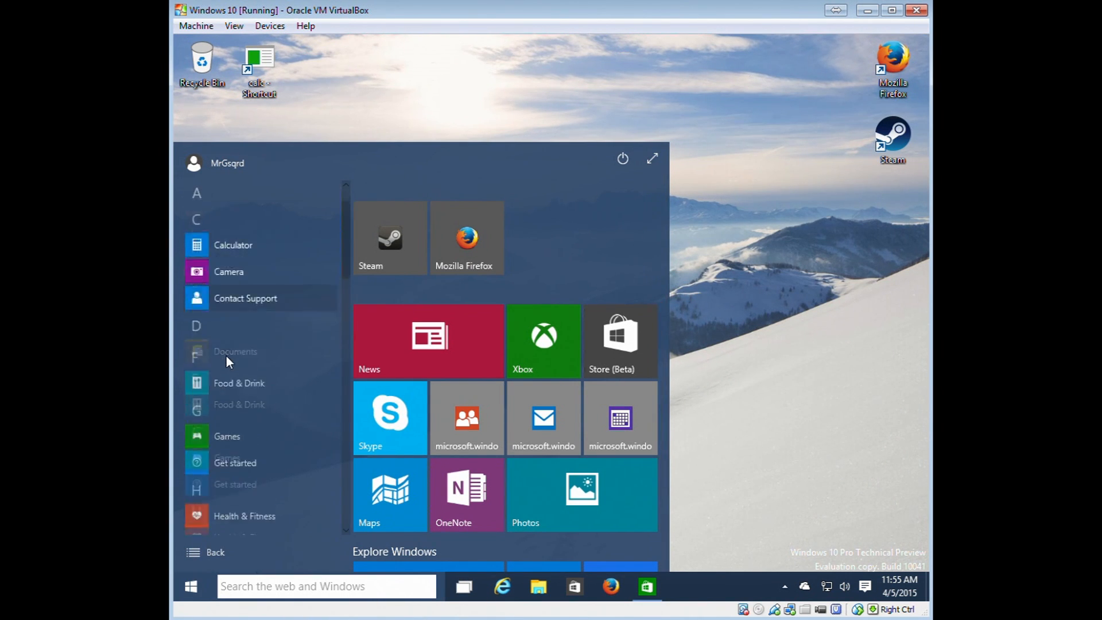
{"action": "scroll", "coordinate": [251, 371], "scroll_direction": "down", "scroll_amount": 3}
{"action": "scroll", "coordinate": [251, 374], "scroll_direction": "down", "scroll_amount": 6}
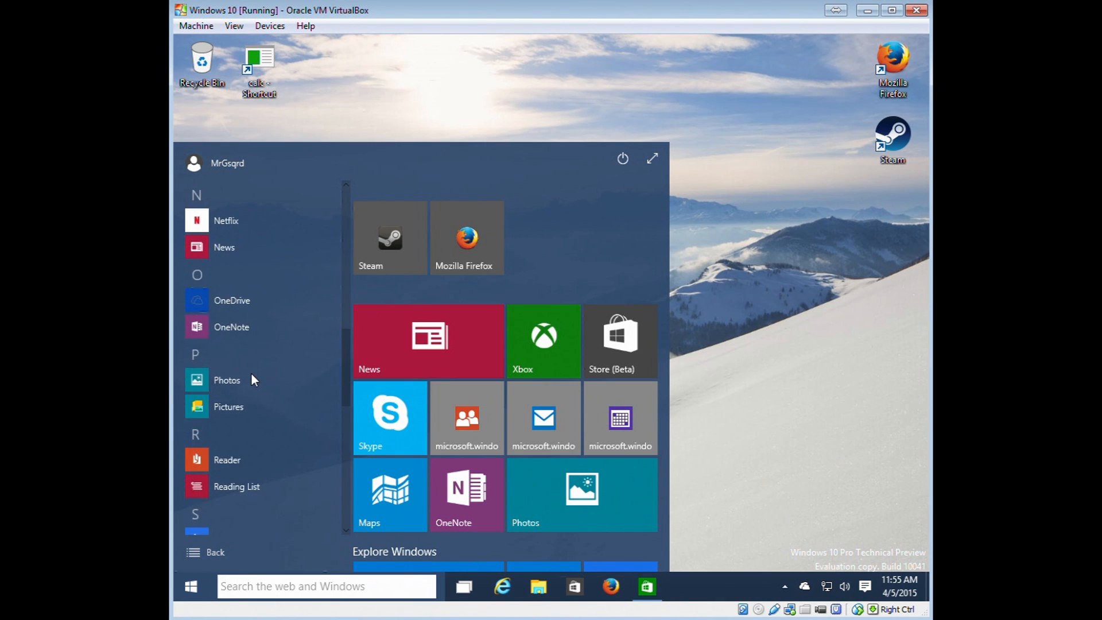
{"action": "scroll", "coordinate": [251, 374], "scroll_direction": "down", "scroll_amount": 5}
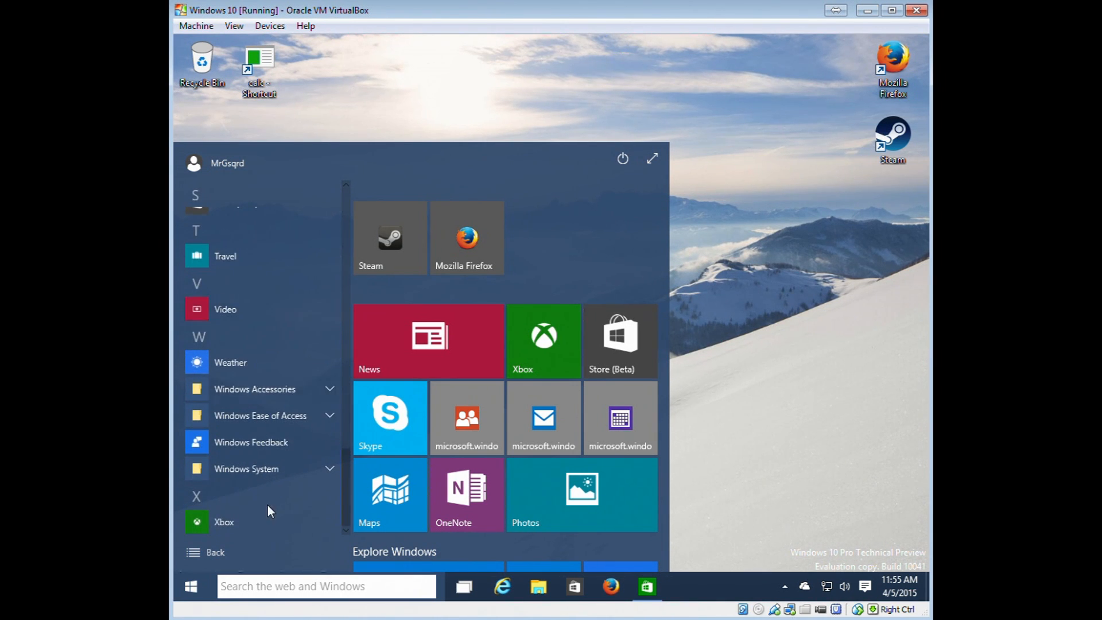
{"action": "scroll", "coordinate": [264, 374], "scroll_direction": "up", "scroll_amount": 5}
{"action": "scroll", "coordinate": [264, 373], "scroll_direction": "up", "scroll_amount": 3}
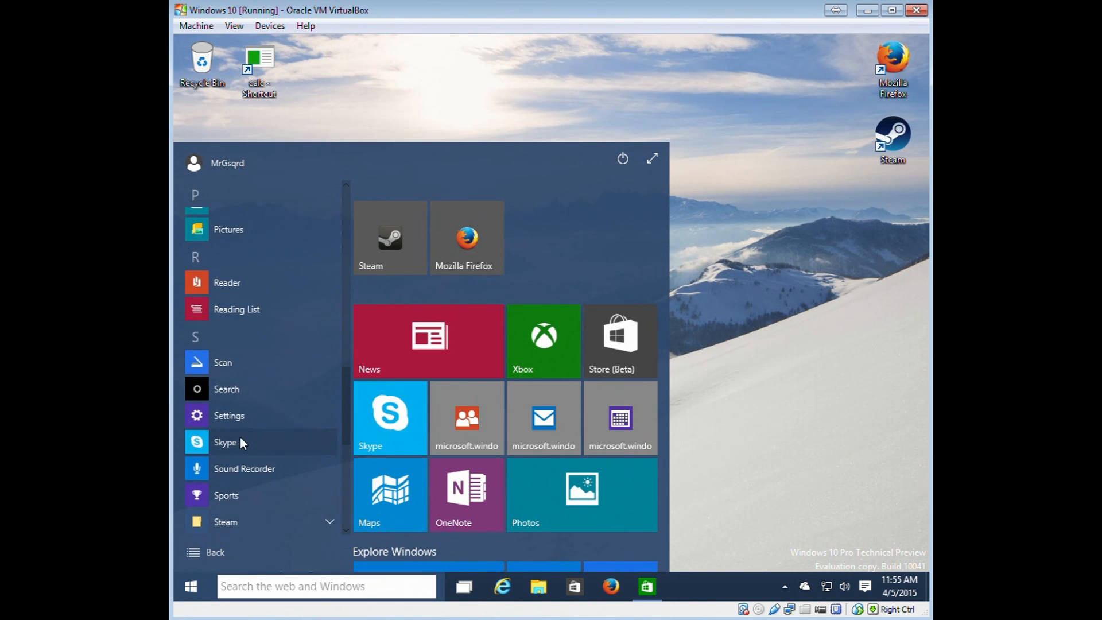
{"action": "scroll", "coordinate": [260, 355], "scroll_direction": "up", "scroll_amount": 4}
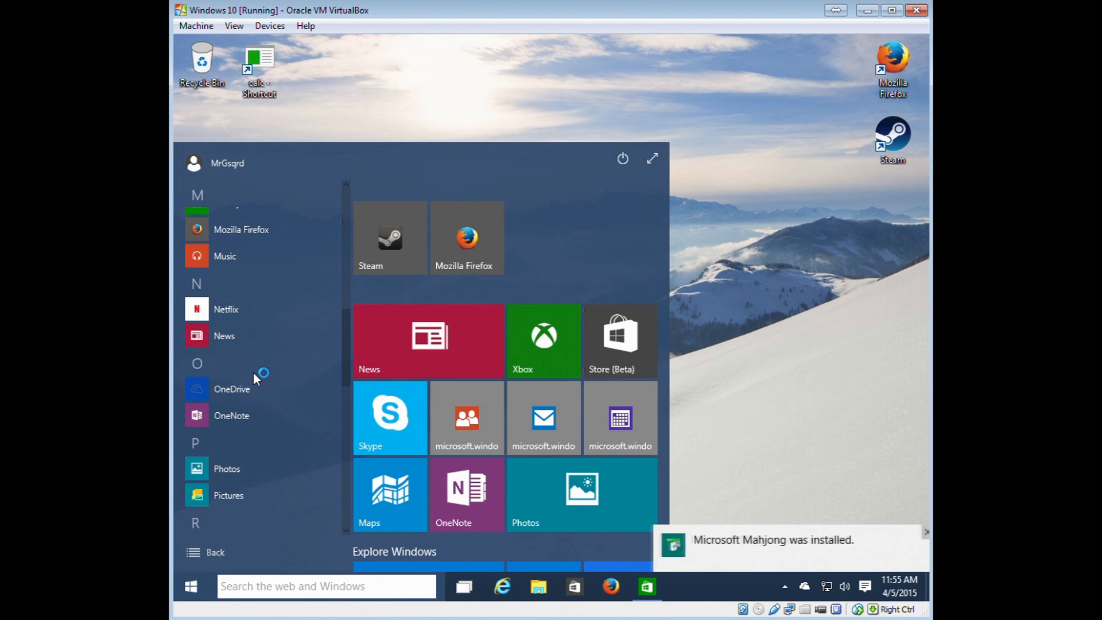
{"action": "scroll", "coordinate": [254, 373], "scroll_direction": "up", "scroll_amount": 3}
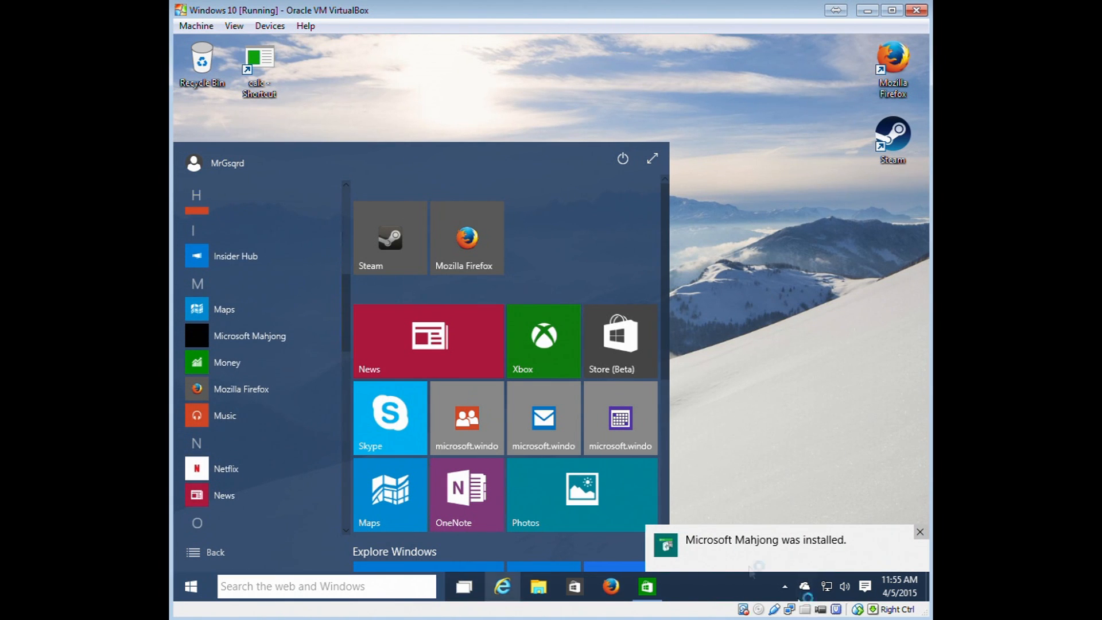
Launch Microsoft Mahjong from the app list, reposition its window and open the Daily Challenges.
{"action": "left_click", "coordinate": [252, 340]}
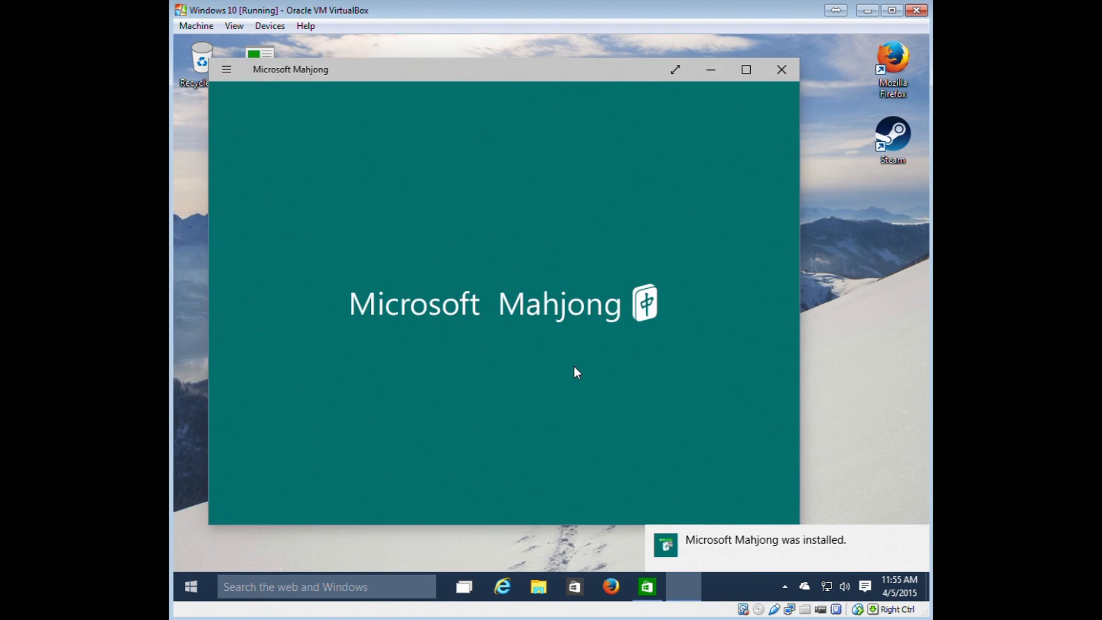
{"action": "left_click_drag", "start_coordinate": [459, 72], "coordinate": [529, 62]}
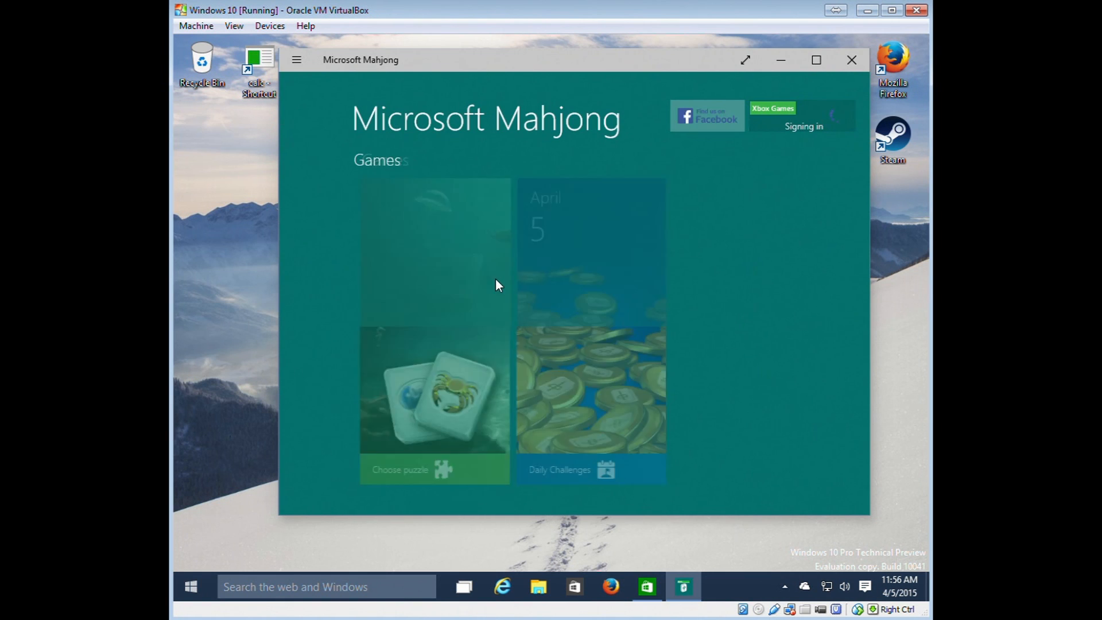
{"action": "left_click", "coordinate": [543, 237]}
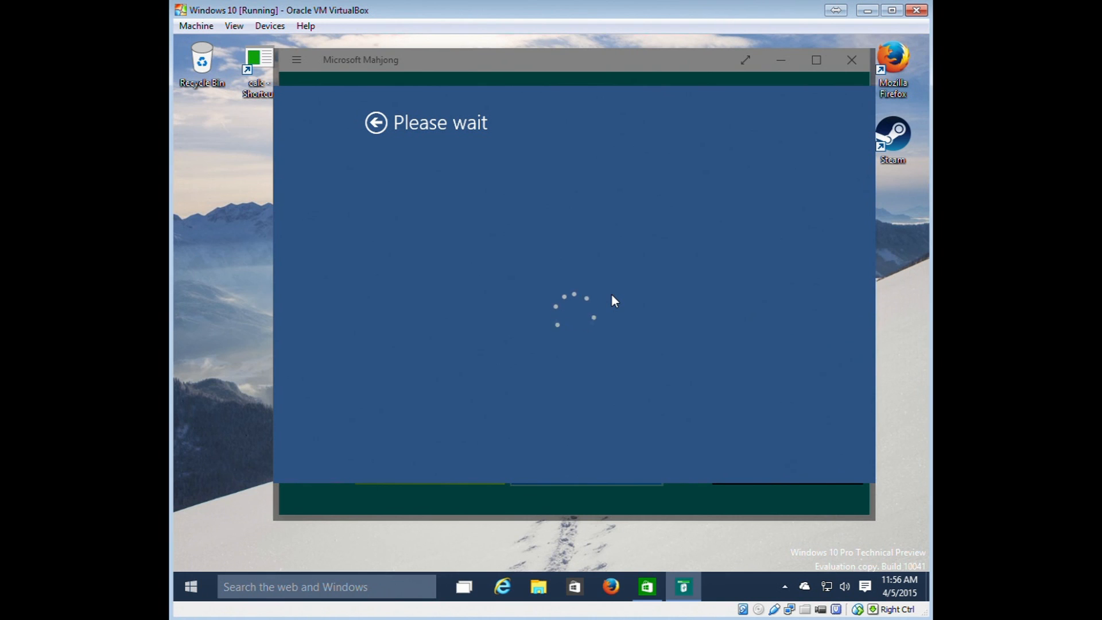
{"action": "left_click", "coordinate": [287, 586]}
{"action": "left_click", "coordinate": [197, 581]}
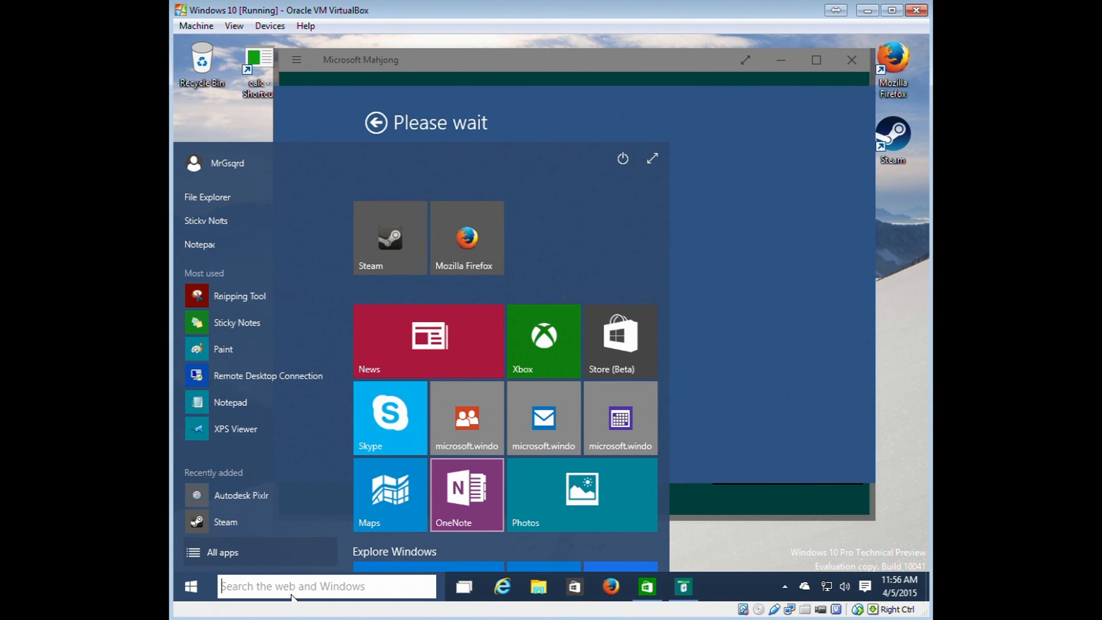
{"action": "key", "text": "Escape"}
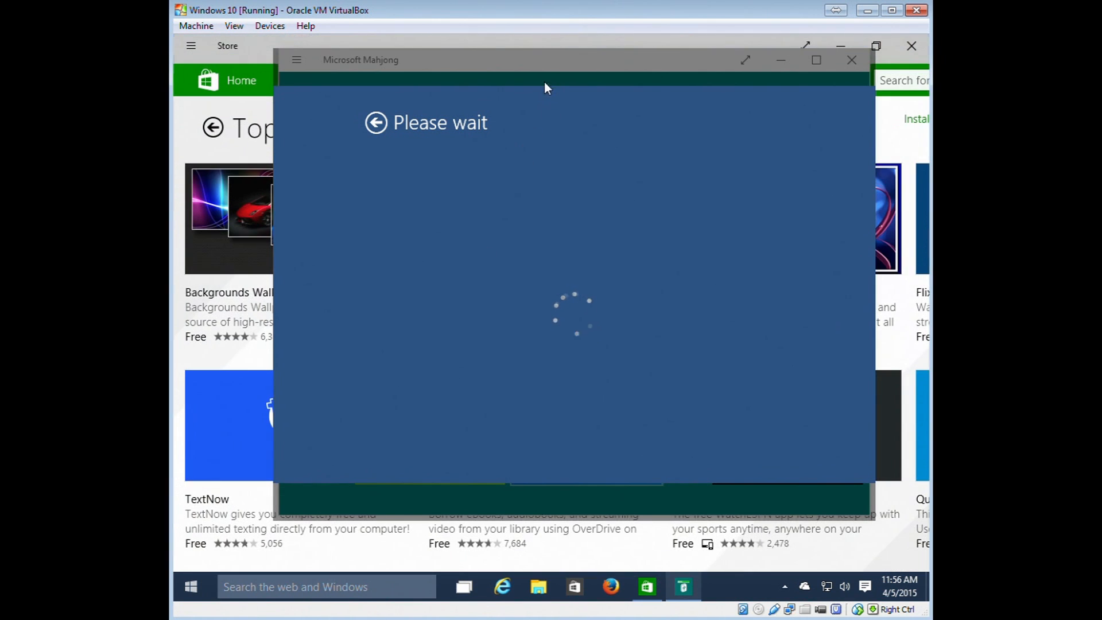
Minimize the Store window behind Microsoft Mahjong and dismiss the game's sign-in error.
{"action": "left_click", "coordinate": [841, 45]}
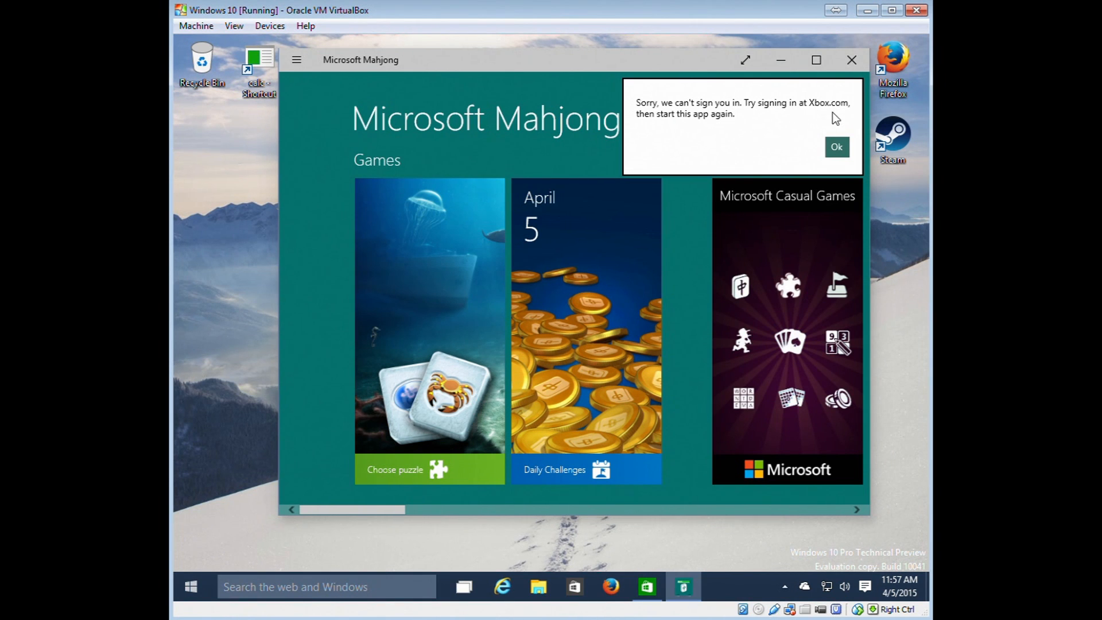
{"action": "left_click", "coordinate": [837, 147]}
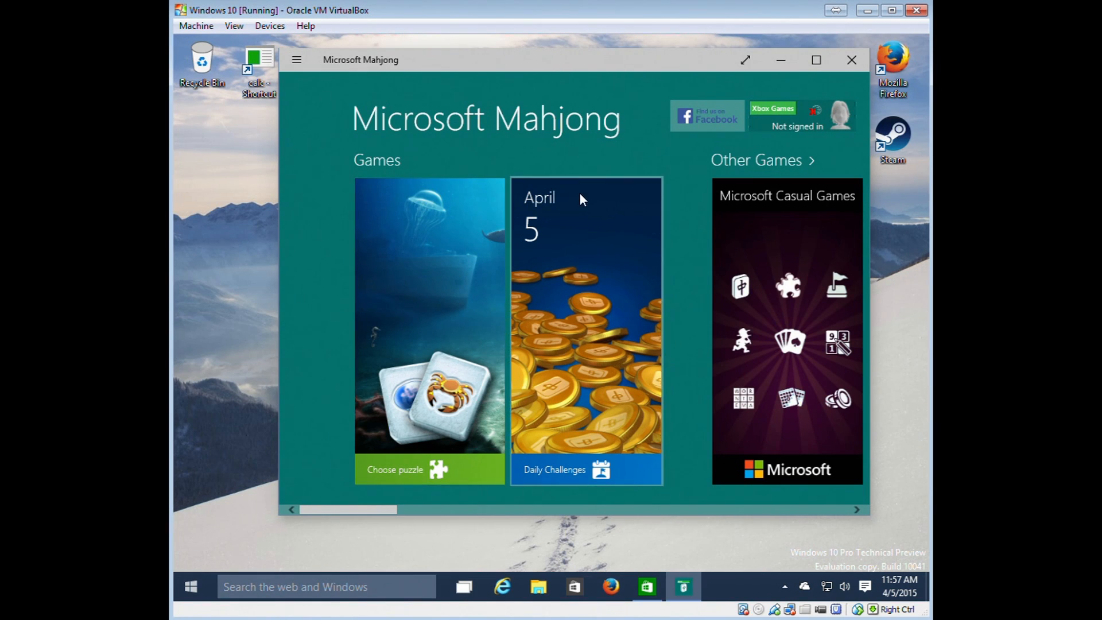
Start the easy Turtle puzzle in Microsoft Mahjong, skipping the tutorial and dismissing the Wild tiles tip.
{"action": "scroll", "coordinate": [579, 195], "scroll_direction": "down", "scroll_amount": 3}
{"action": "scroll", "coordinate": [580, 194], "scroll_direction": "down", "scroll_amount": 4}
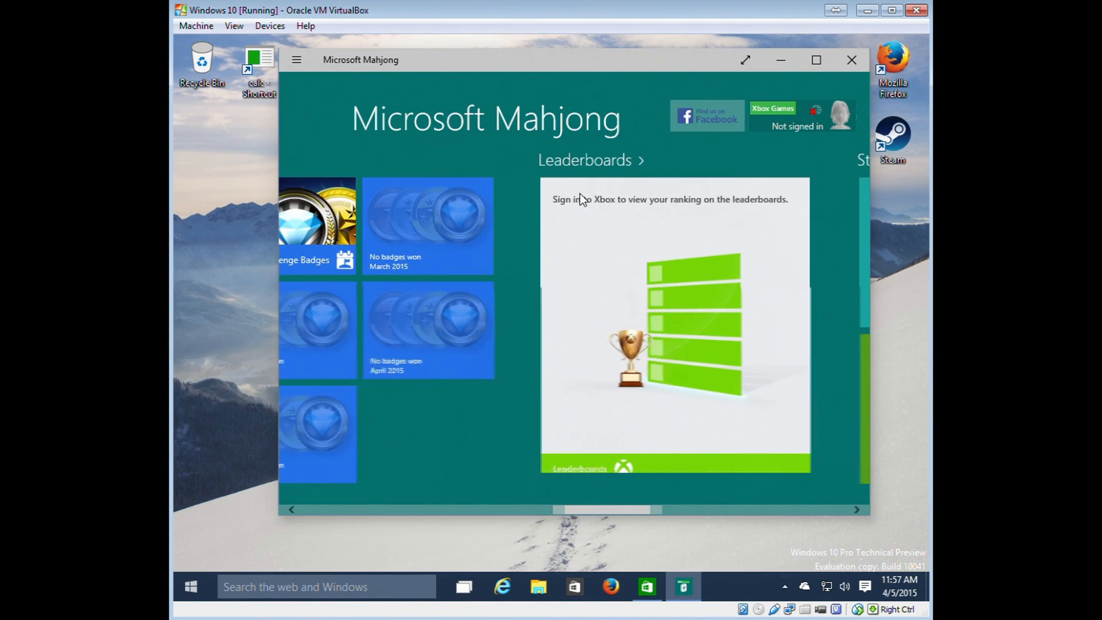
{"action": "scroll", "coordinate": [580, 194], "scroll_direction": "down", "scroll_amount": 2}
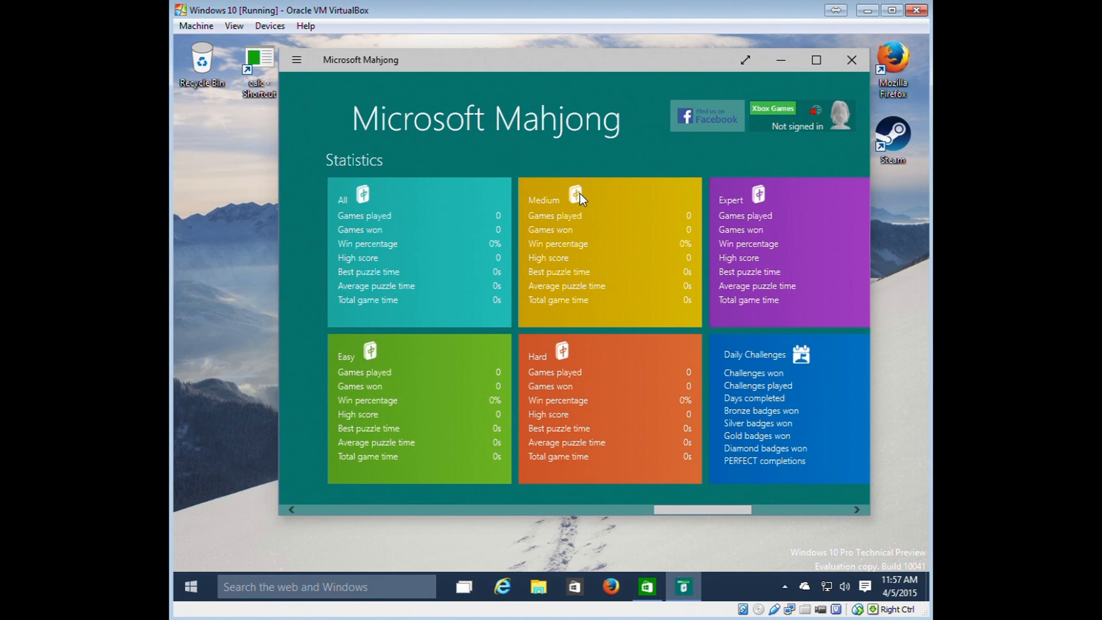
{"action": "scroll", "coordinate": [580, 194], "scroll_direction": "up", "scroll_amount": 6}
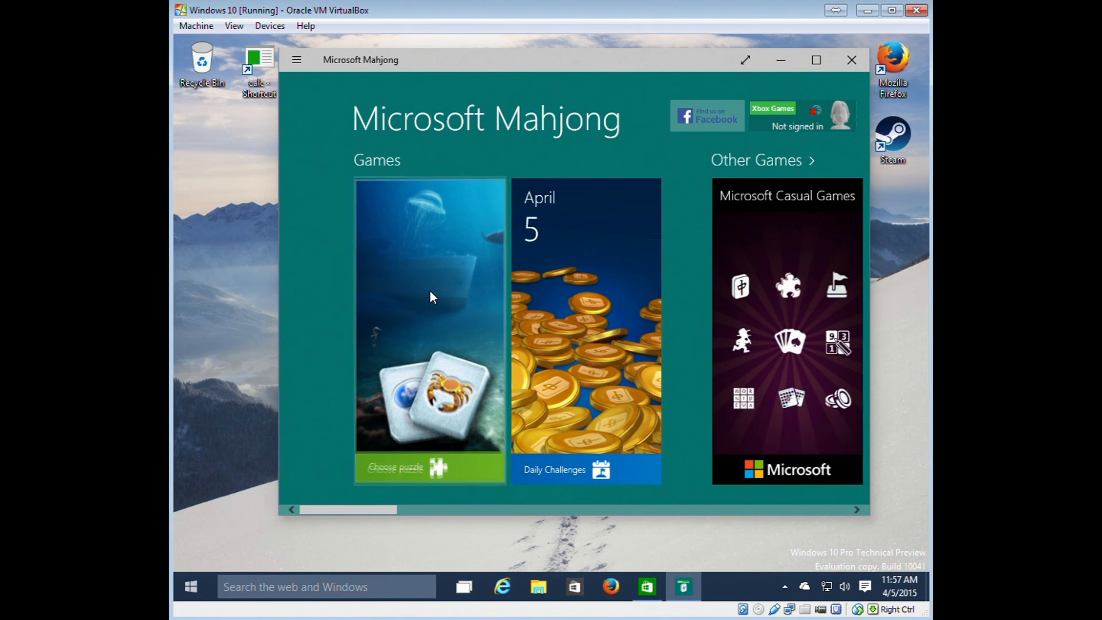
{"action": "left_click", "coordinate": [424, 327]}
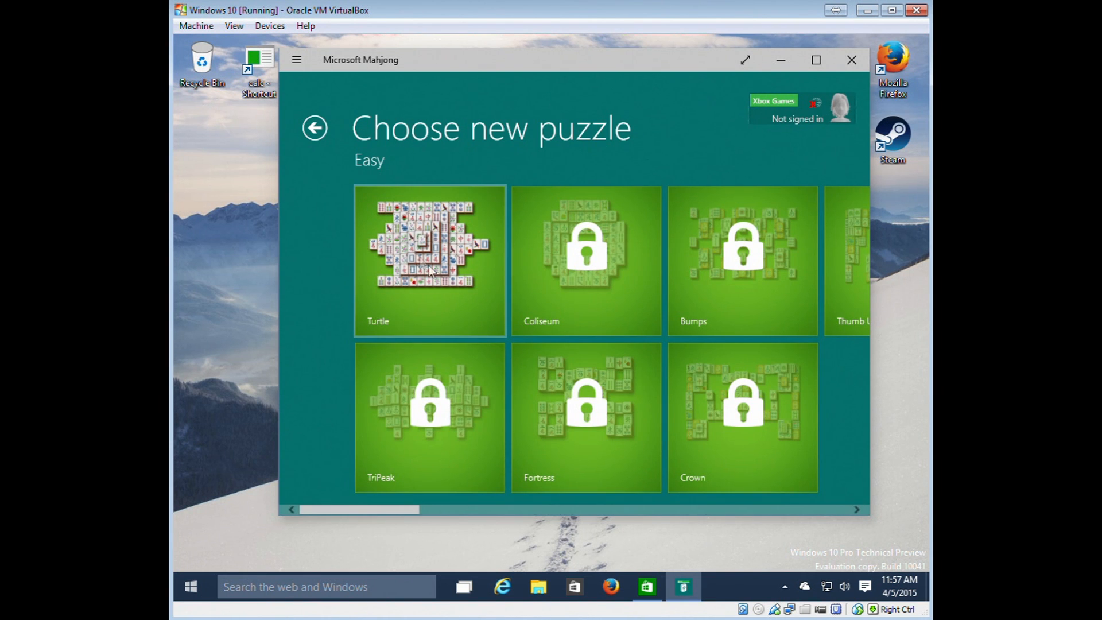
{"action": "left_click", "coordinate": [439, 274]}
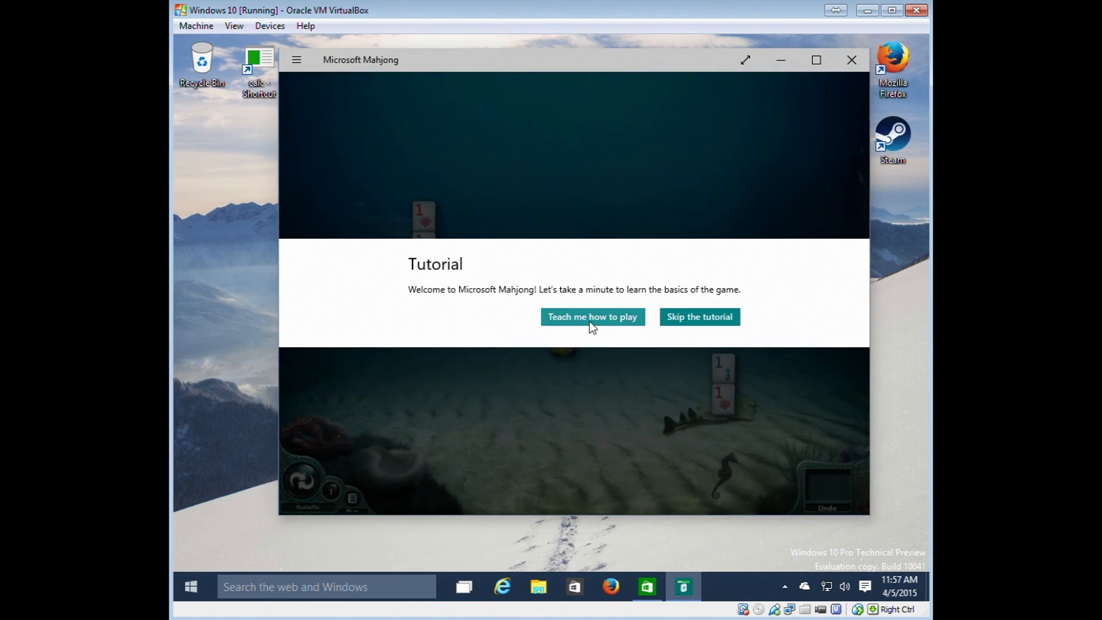
{"action": "left_click", "coordinate": [710, 316]}
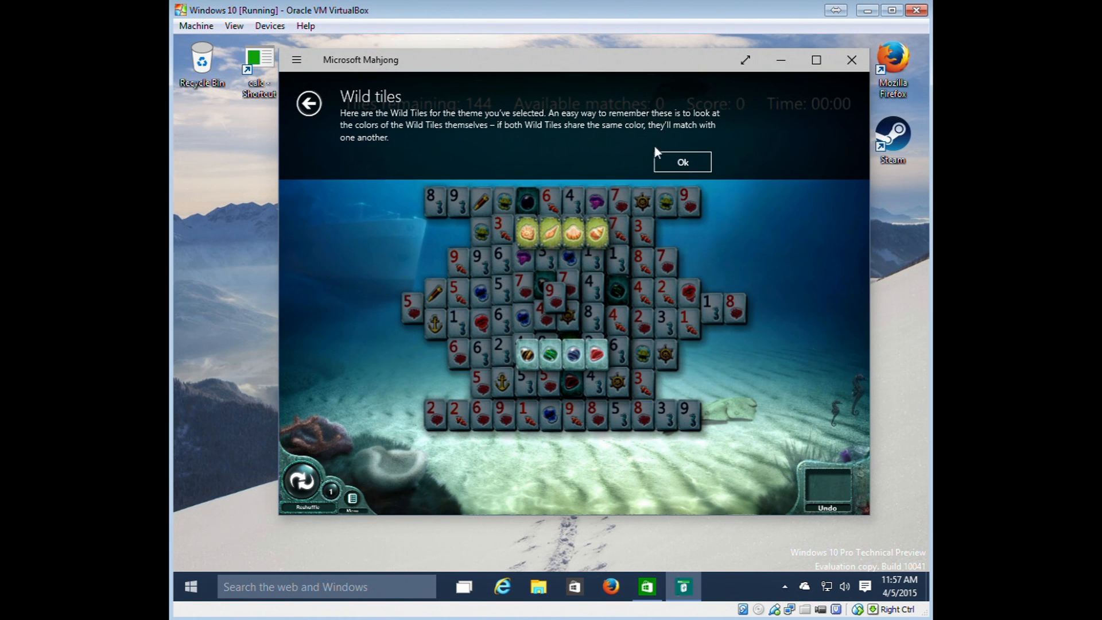
{"action": "left_click", "coordinate": [689, 164]}
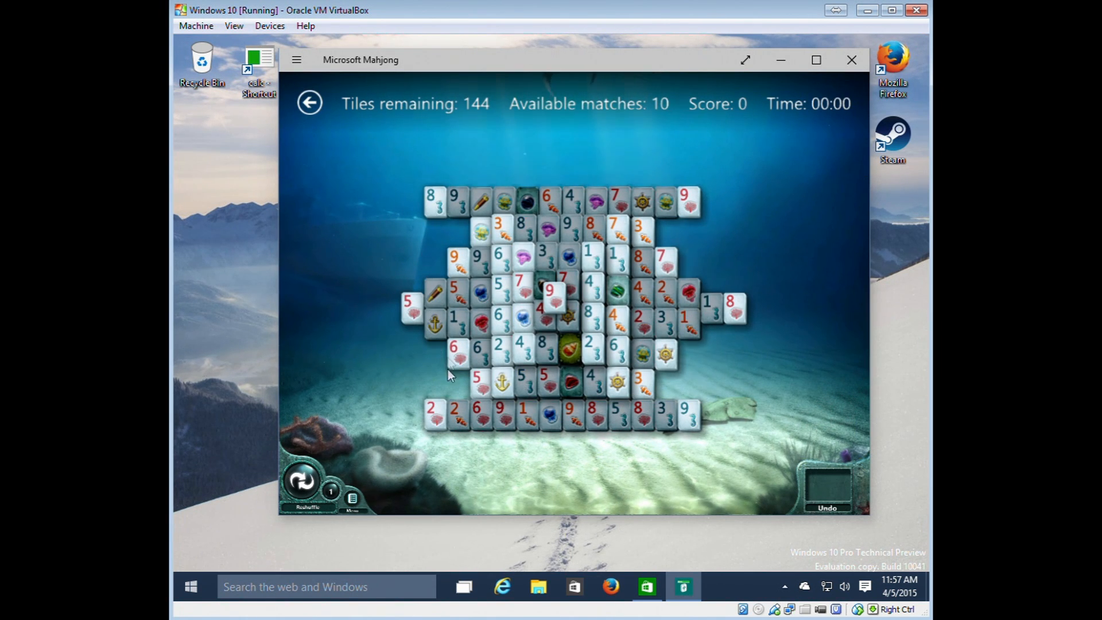
Match the two free red 5 shell tiles and the two anchor tiles on the Turtle board.
{"action": "left_click", "coordinate": [554, 305]}
{"action": "left_click", "coordinate": [623, 421]}
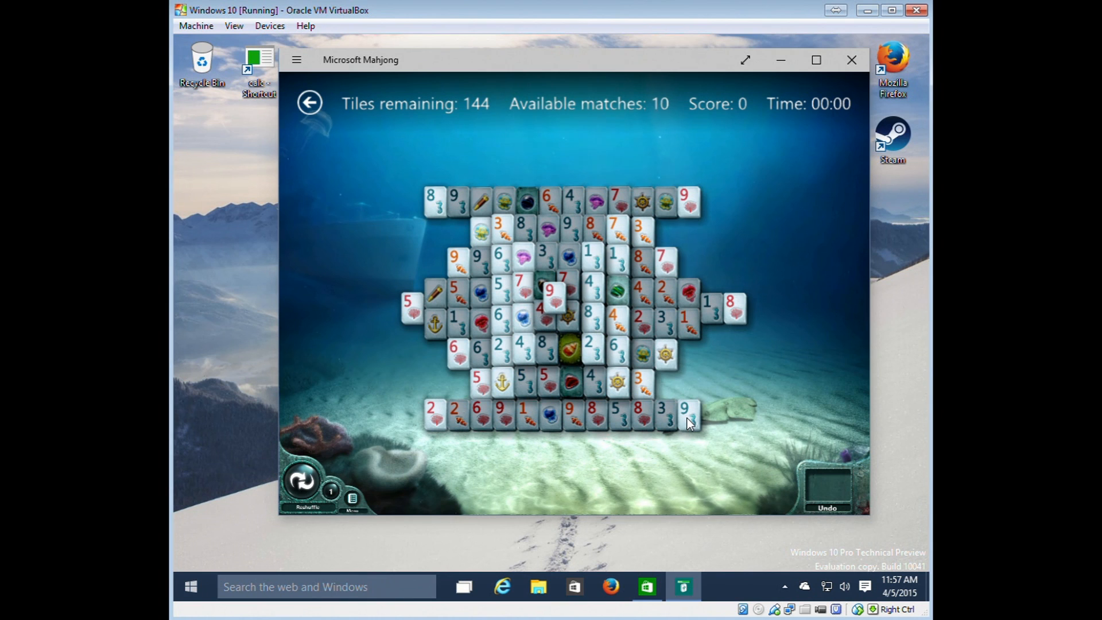
{"action": "left_click", "coordinate": [481, 386]}
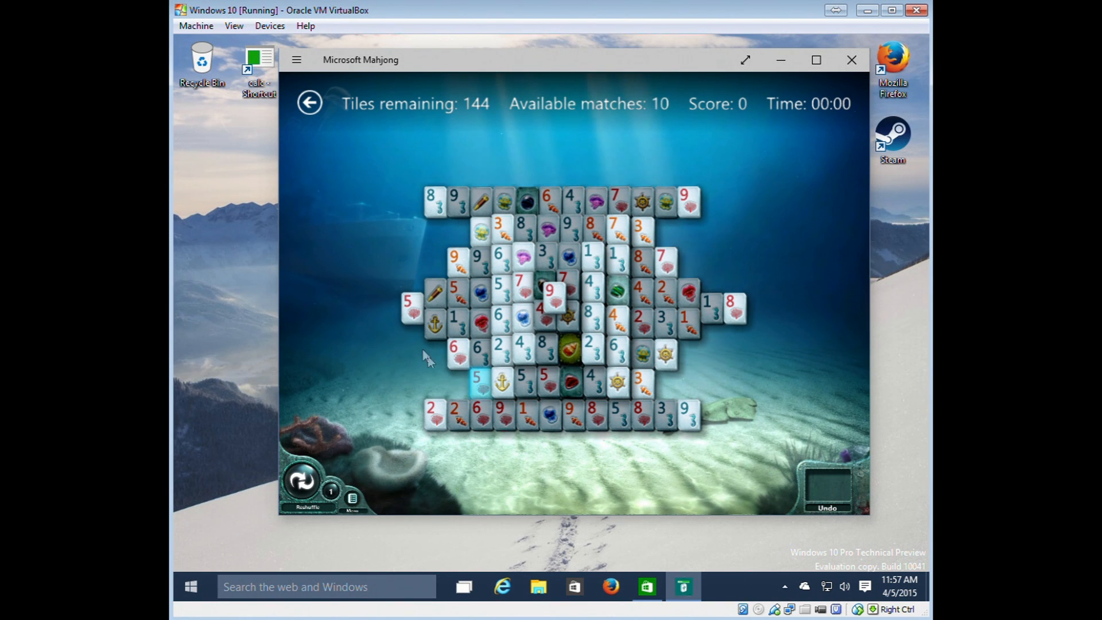
{"action": "left_click", "coordinate": [408, 317]}
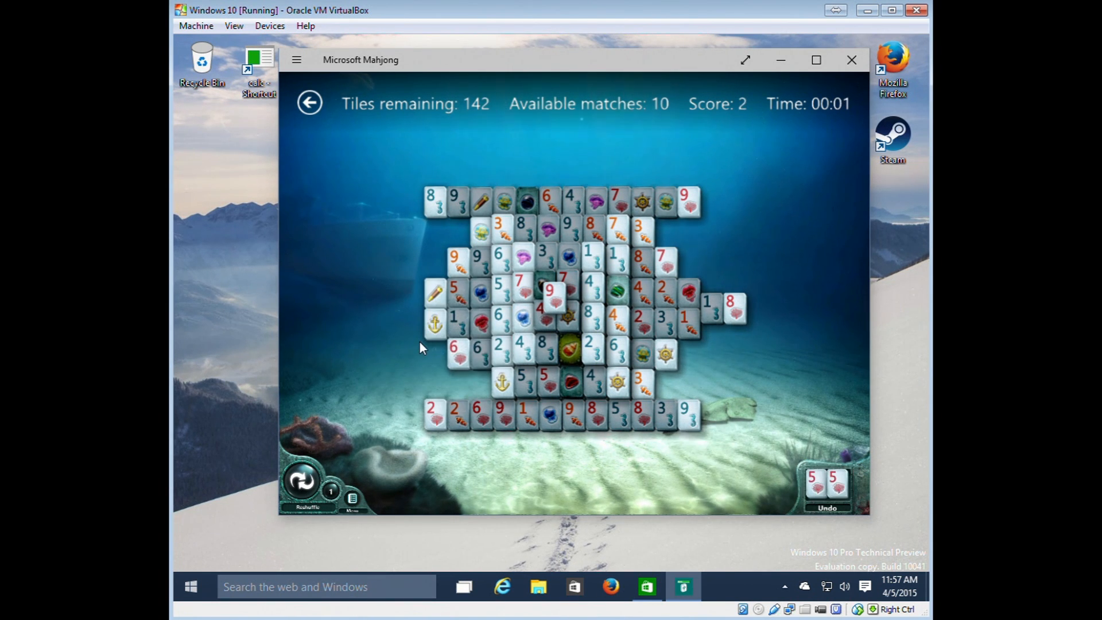
{"action": "left_click", "coordinate": [502, 383]}
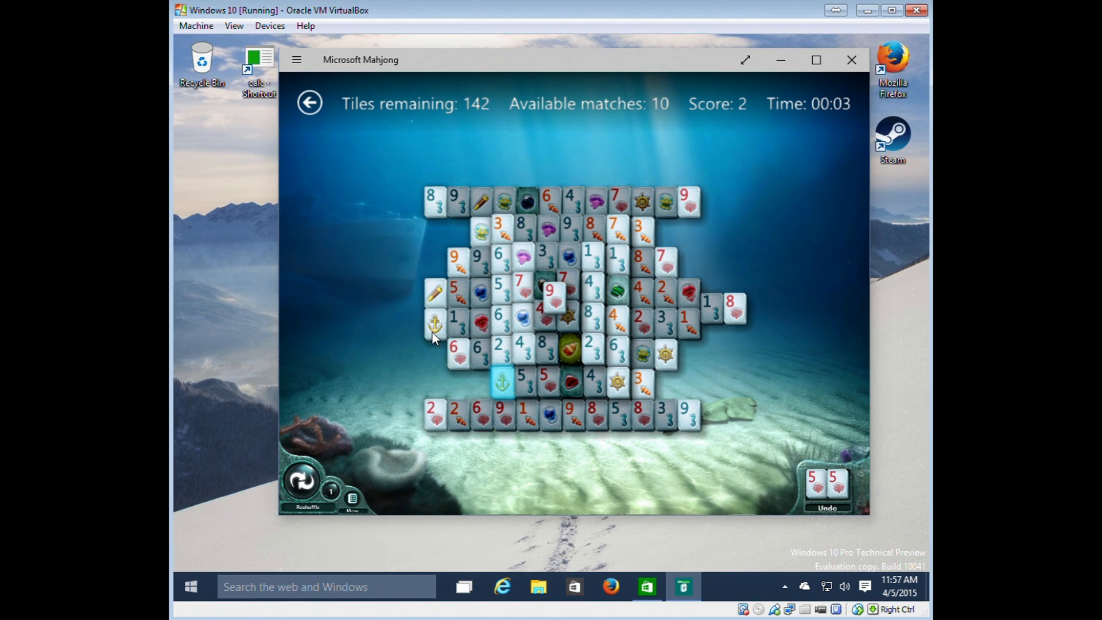
{"action": "left_click", "coordinate": [434, 325]}
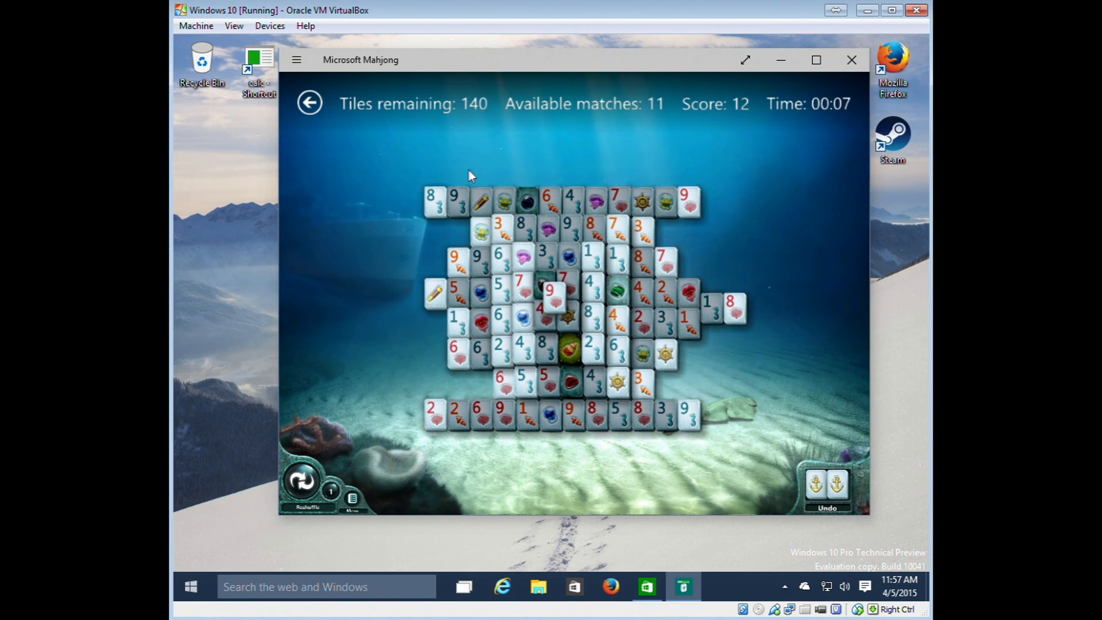
Leave the Turtle puzzle for the puzzle selection, view the app's command menu and close Microsoft Mahjong.
{"action": "left_click", "coordinate": [309, 107]}
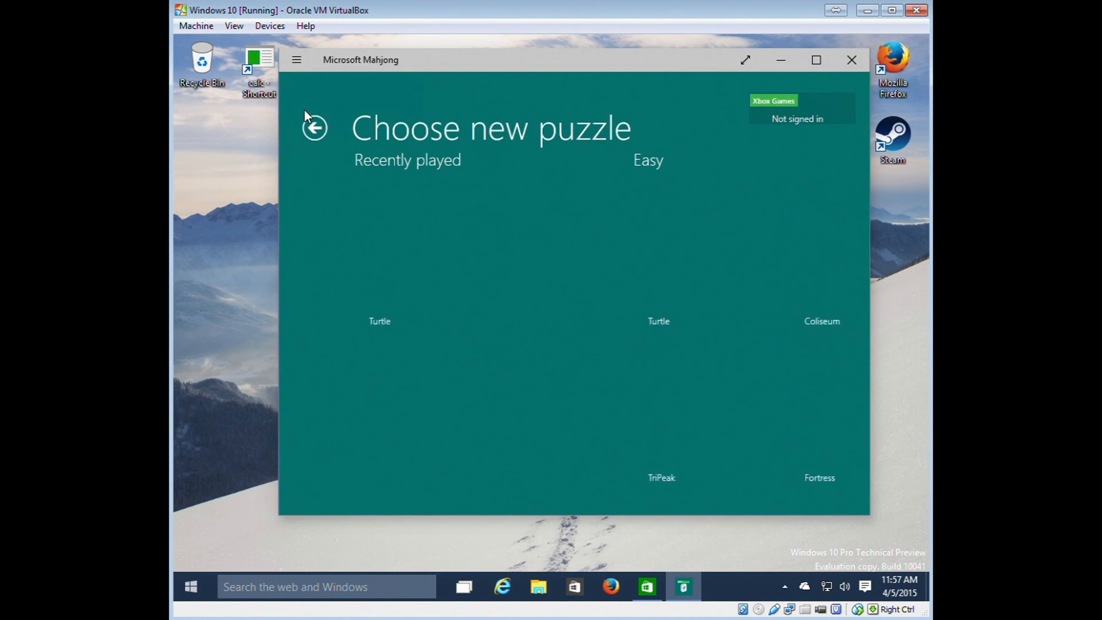
{"action": "left_click", "coordinate": [297, 60]}
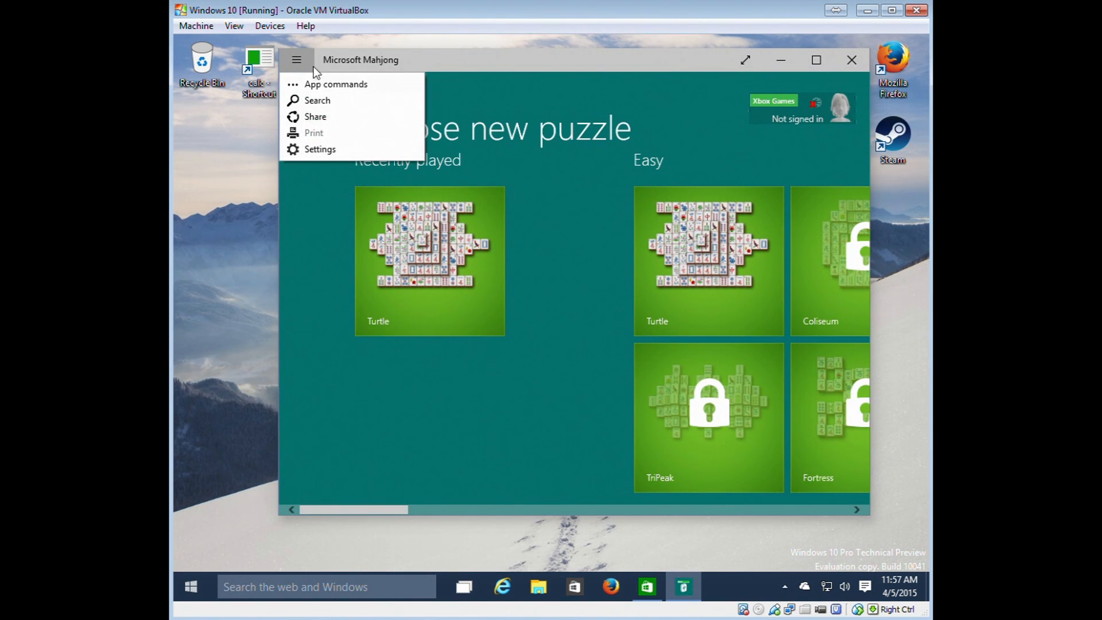
{"action": "key", "text": "alt+F4"}
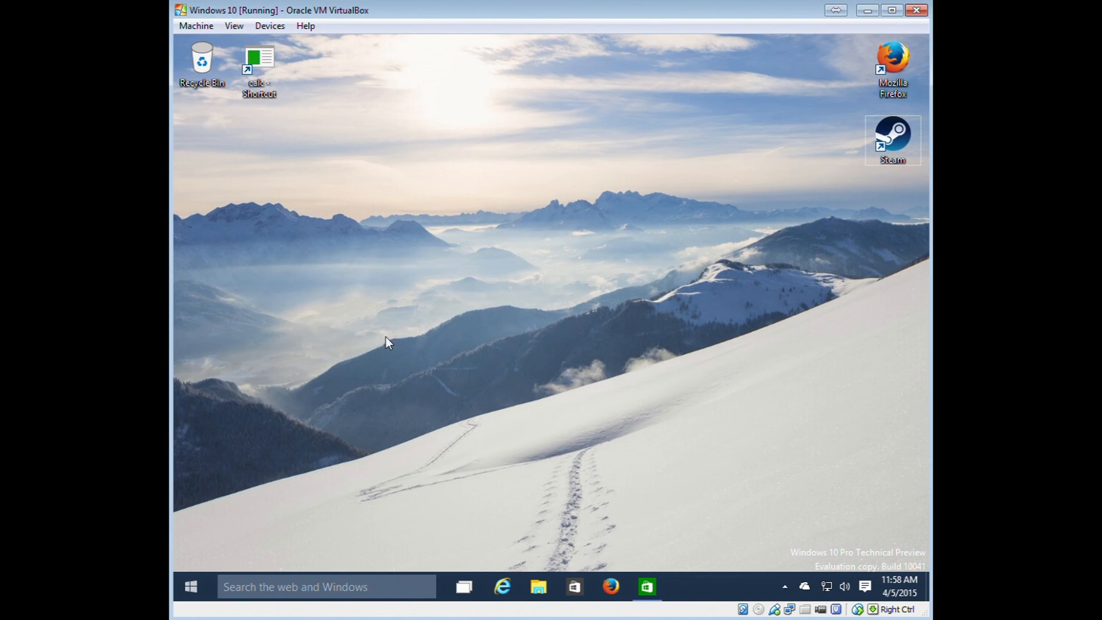
Launch Netflix from the Start menu's full app list to view its welcome page, and close it.
{"action": "left_click", "coordinate": [191, 583]}
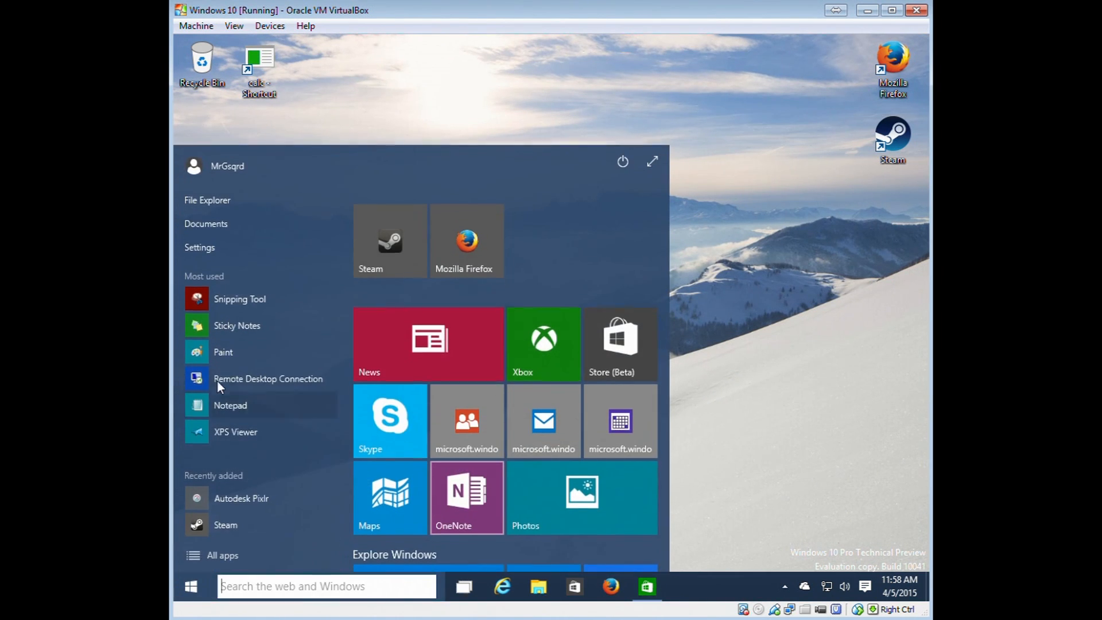
{"action": "left_click", "coordinate": [233, 556]}
{"action": "left_click", "coordinate": [211, 562]}
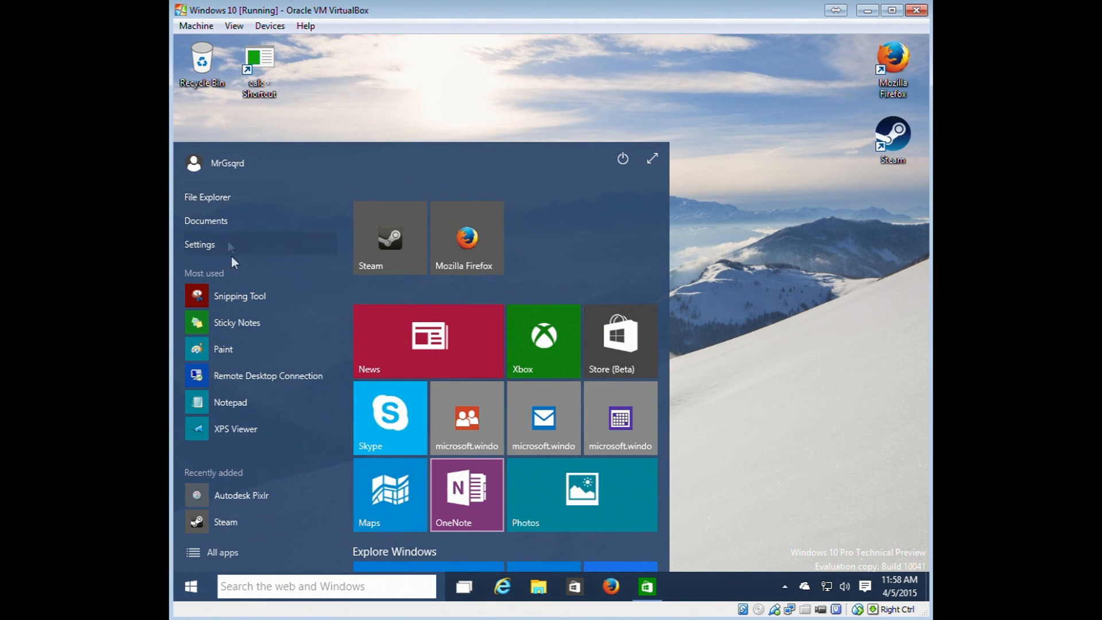
{"action": "left_click", "coordinate": [196, 553]}
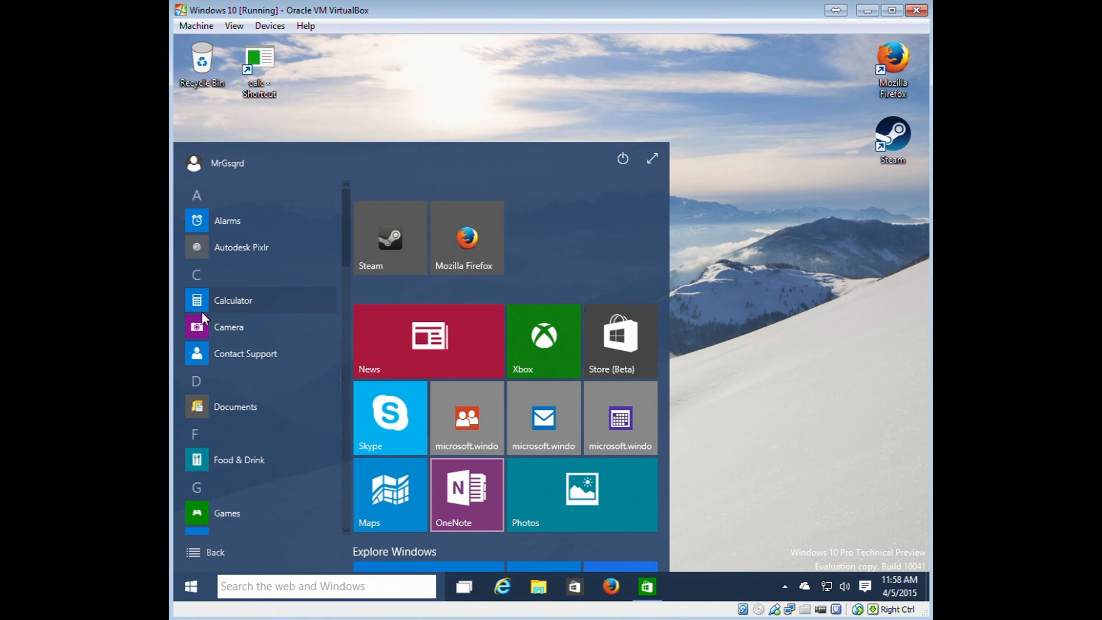
{"action": "scroll", "coordinate": [202, 310], "scroll_direction": "down", "scroll_amount": 5}
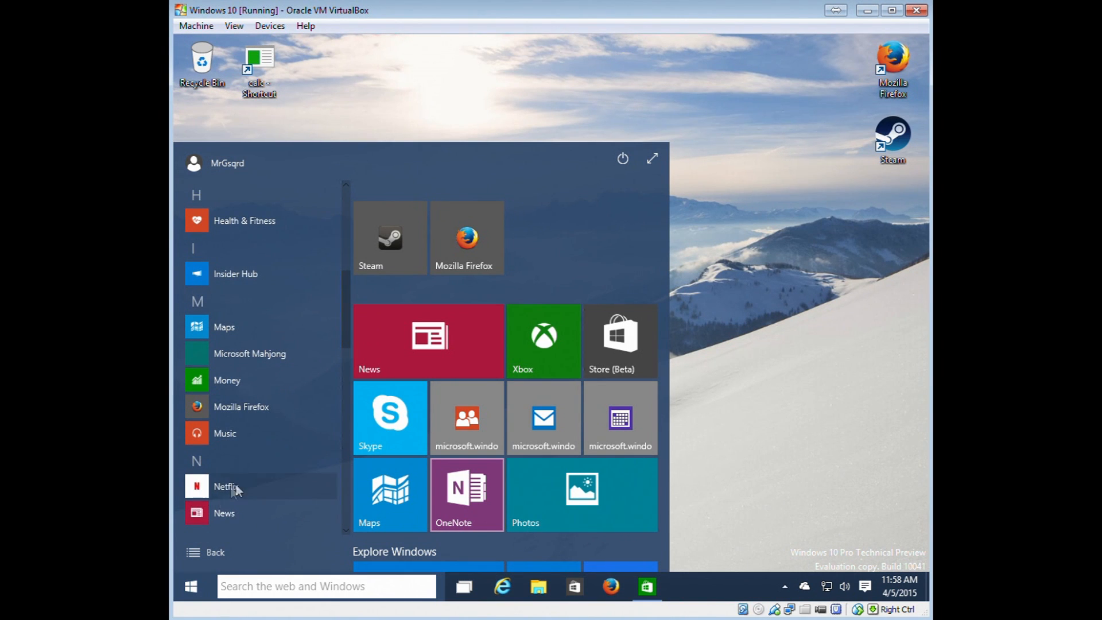
{"action": "left_click", "coordinate": [225, 486]}
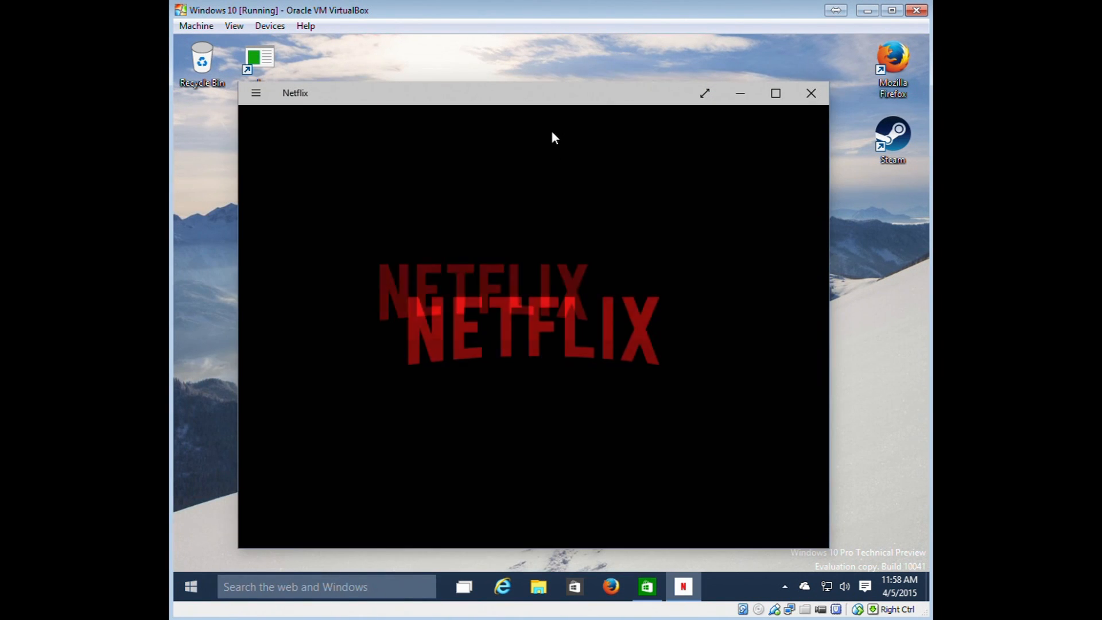
{"action": "left_click_drag", "start_coordinate": [583, 103], "coordinate": [602, 77]}
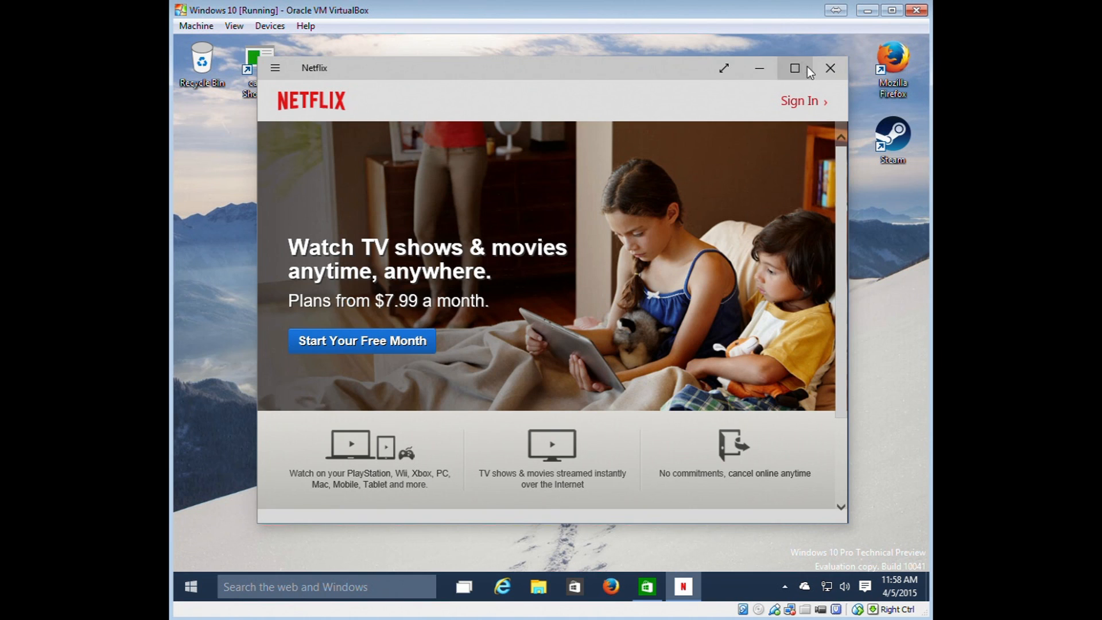
{"action": "left_click", "coordinate": [822, 70]}
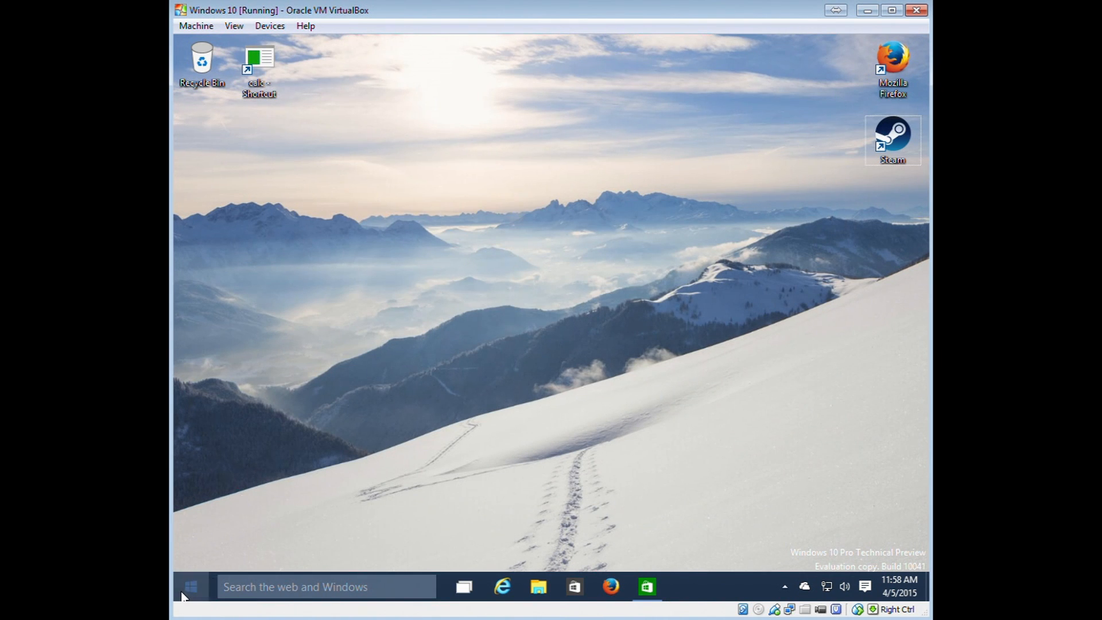
{"action": "left_click", "coordinate": [184, 592]}
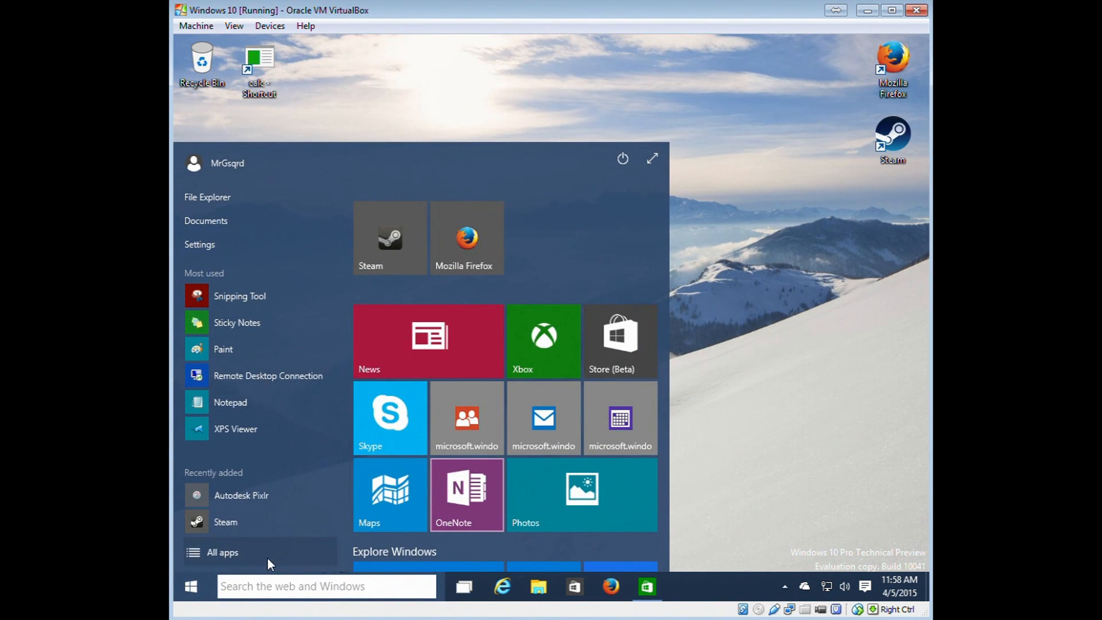
{"action": "left_click_drag", "start_coordinate": [660, 225], "coordinate": [659, 137]}
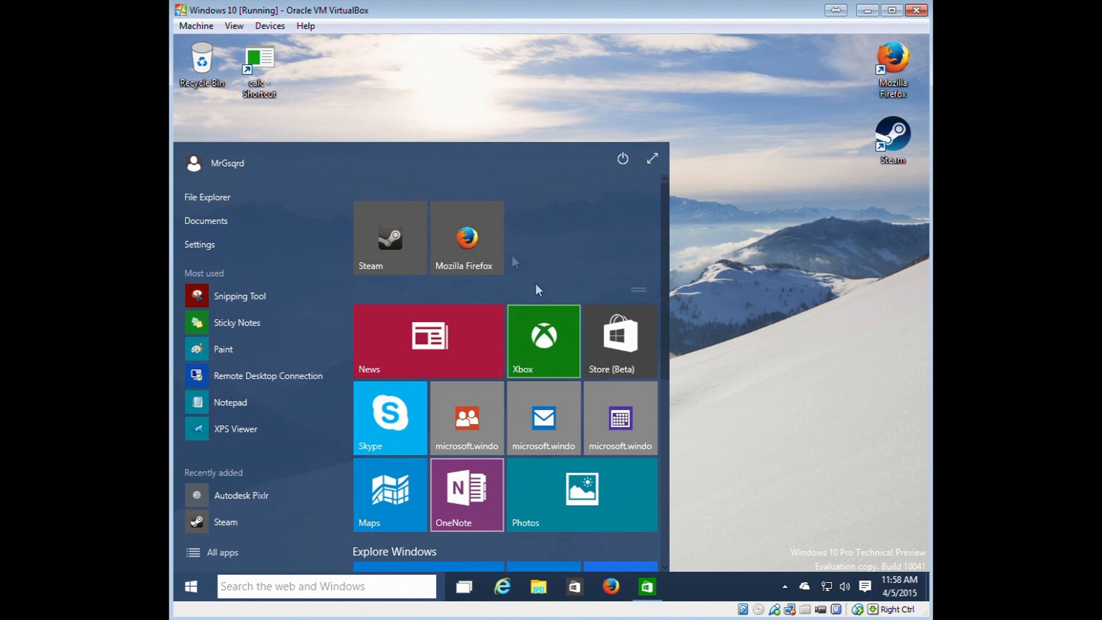
{"action": "left_click", "coordinate": [191, 586]}
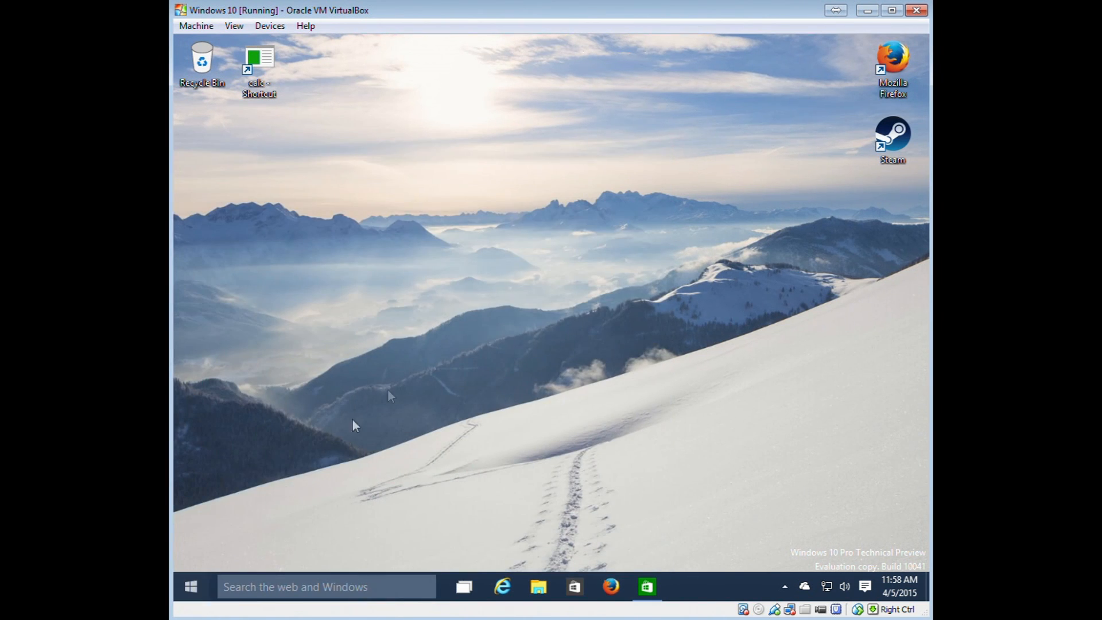